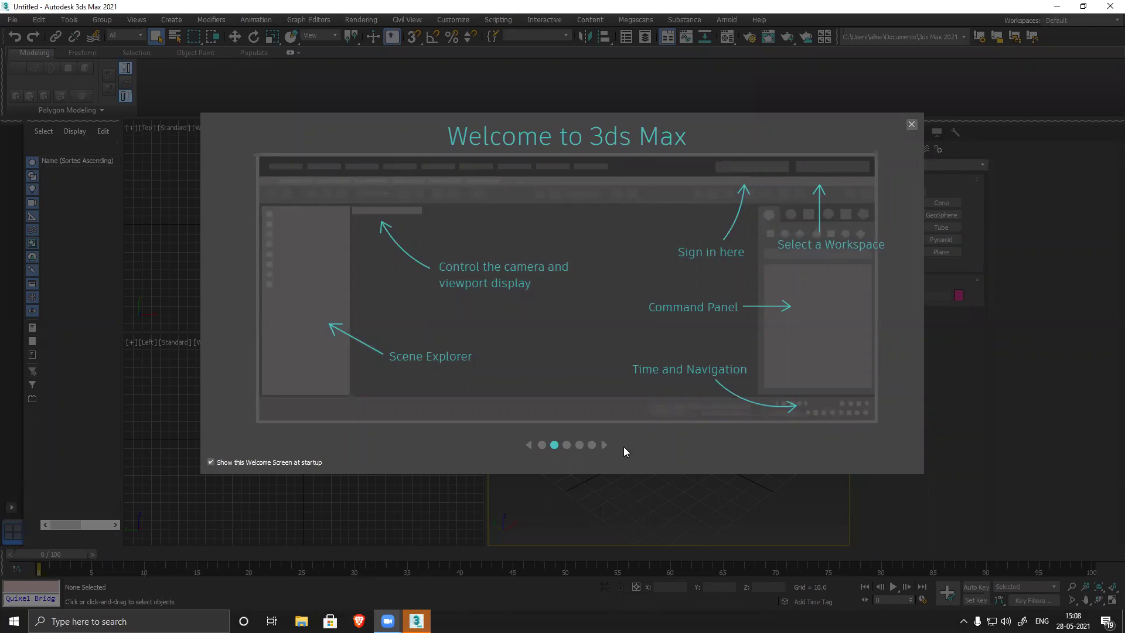
- Close the welcome screen
{"action": "left_click", "coordinate": [912, 124]}
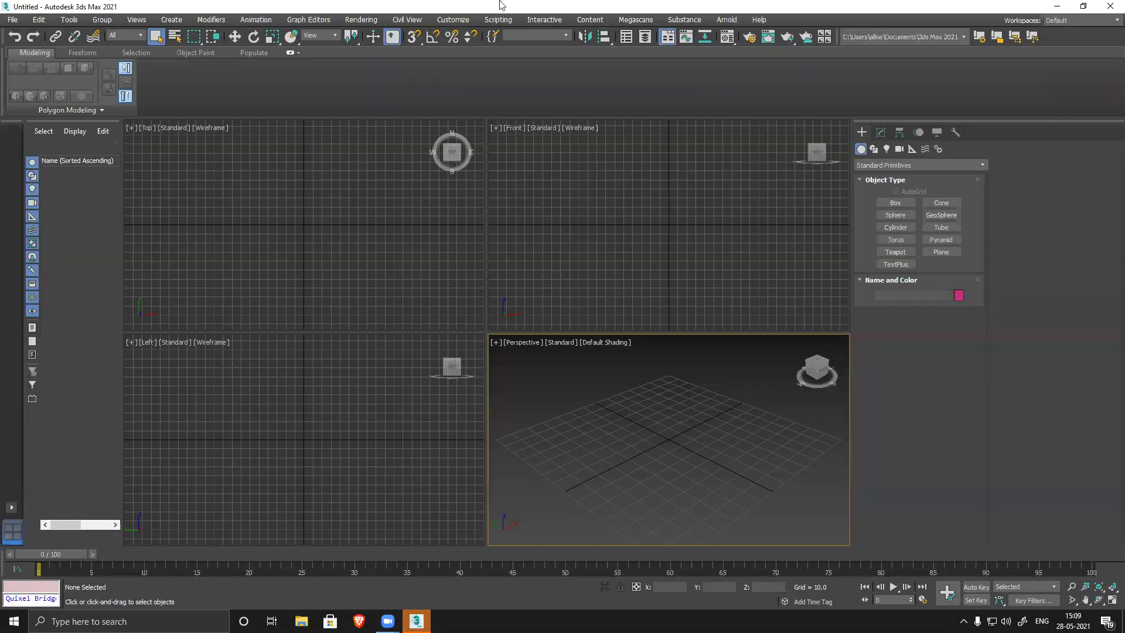
{"action": "double_click", "coordinate": [463, 10]}
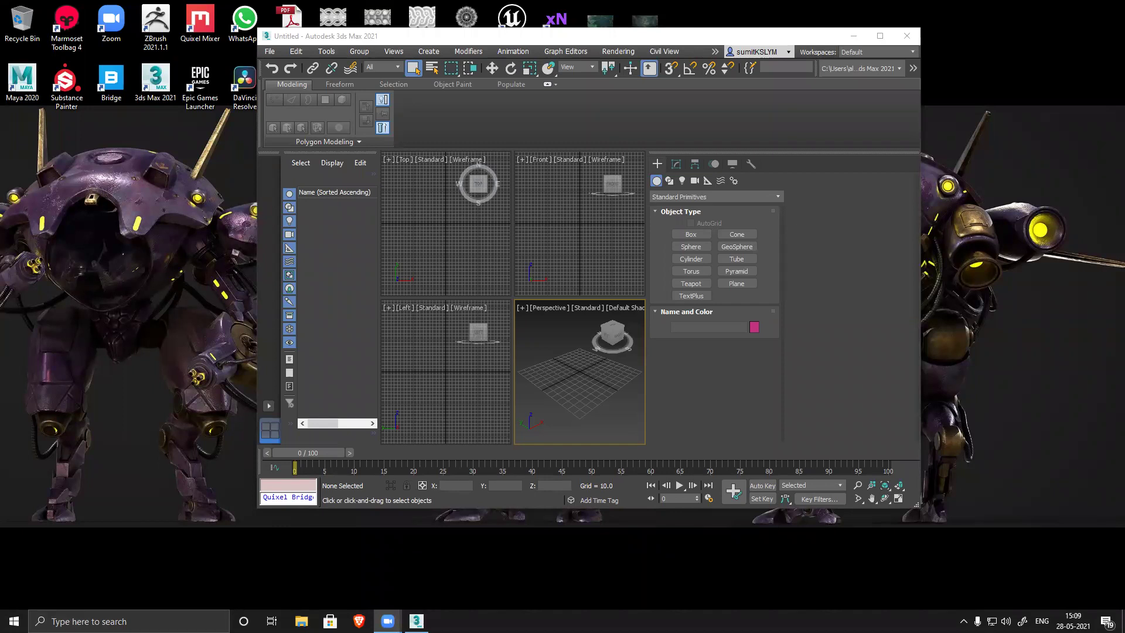
{"action": "left_click", "coordinate": [176, 620]}
{"action": "type", "text": "wa"}
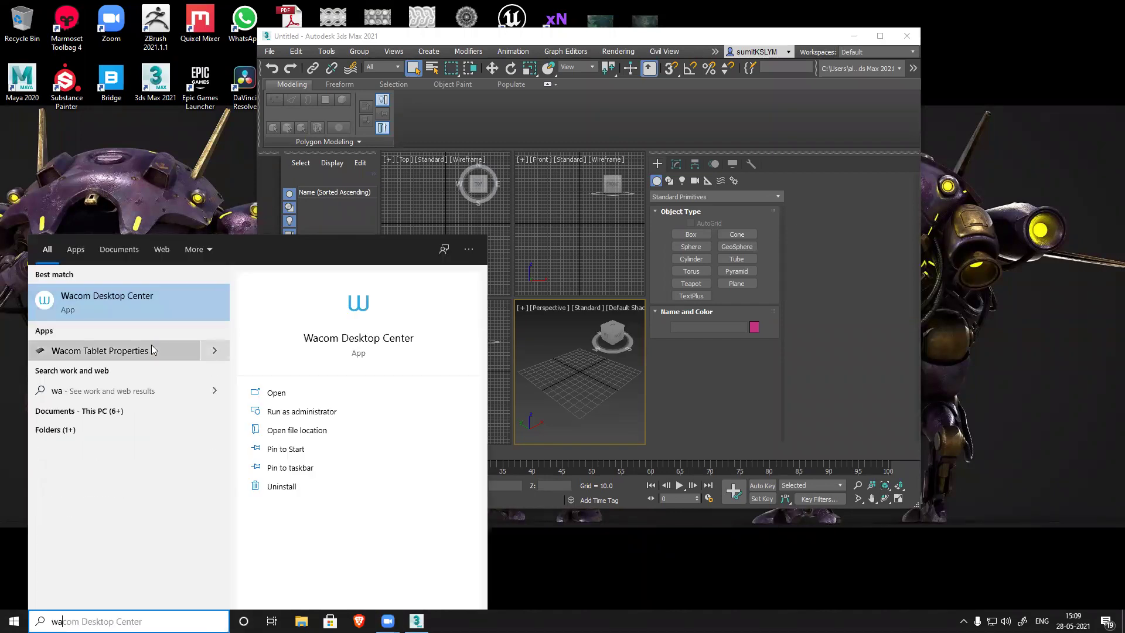
{"action": "key", "text": "BackSpace"}
{"action": "type", "text": "ha"}
{"action": "left_click", "coordinate": [99, 307]}
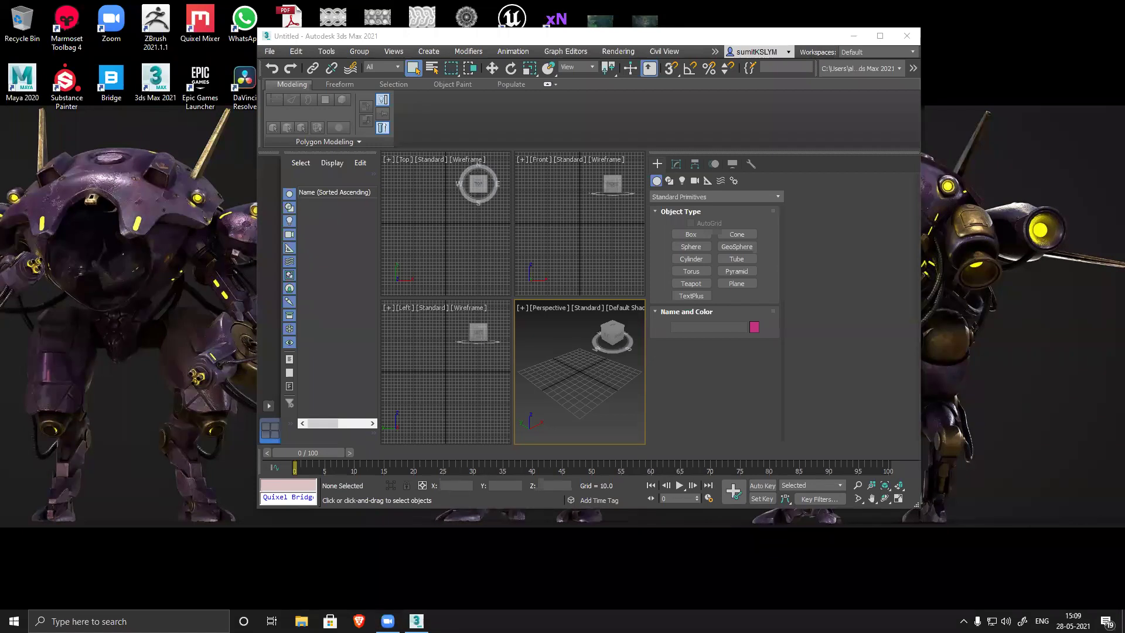
{"action": "left_click", "coordinate": [880, 36]}
- Open the recently used scene file set.max
{"action": "left_click", "coordinate": [15, 22]}
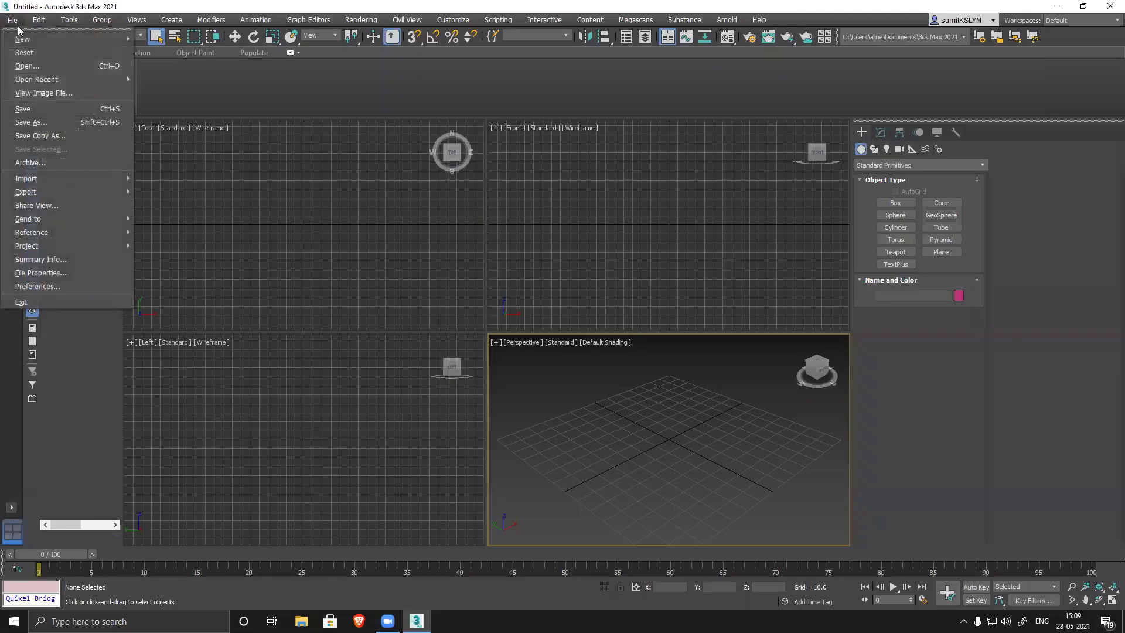
{"action": "mouse_move", "coordinate": [60, 78]}
{"action": "left_click", "coordinate": [235, 81]}
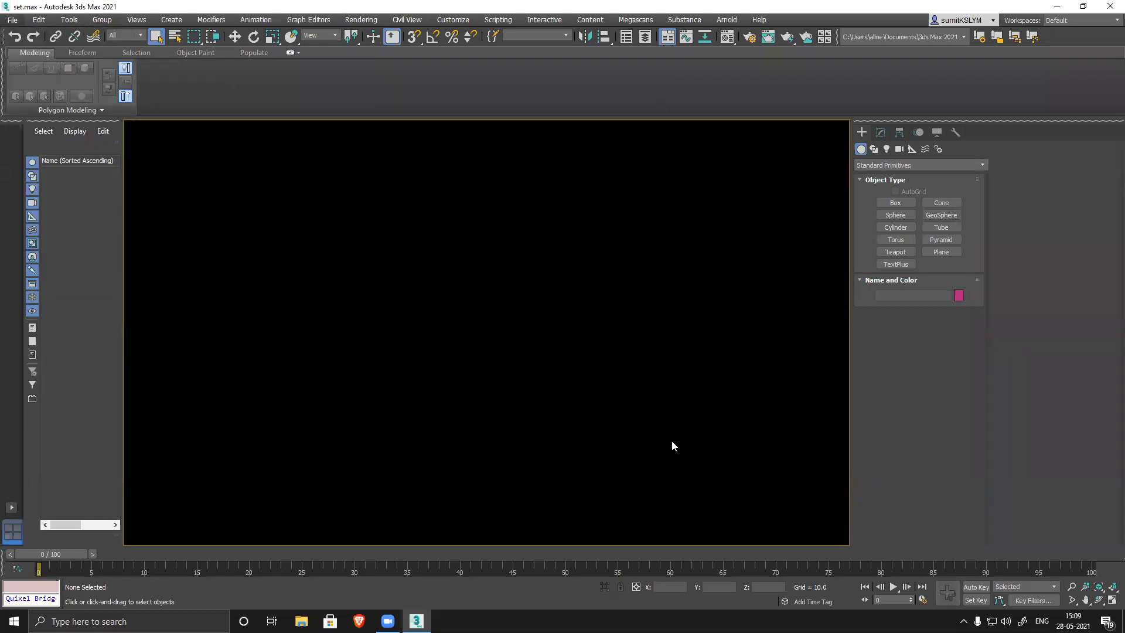
- Examine the street set's buildings and the grocery storefront reference image beside them
{"action": "scroll", "coordinate": [493, 453], "scroll_direction": "down", "scroll_amount": 10}
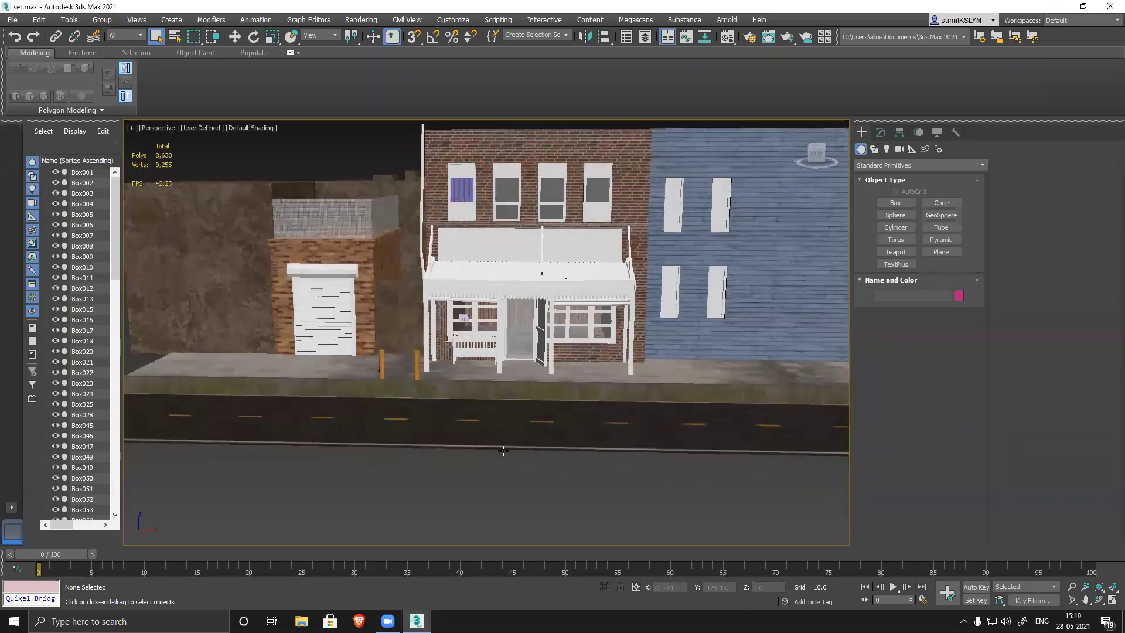
{"action": "middle_click_drag", "start_coordinate": [502, 431], "coordinate": [466, 394], "text": "alt"}
{"action": "scroll", "coordinate": [464, 358], "scroll_direction": "up", "scroll_amount": 4}
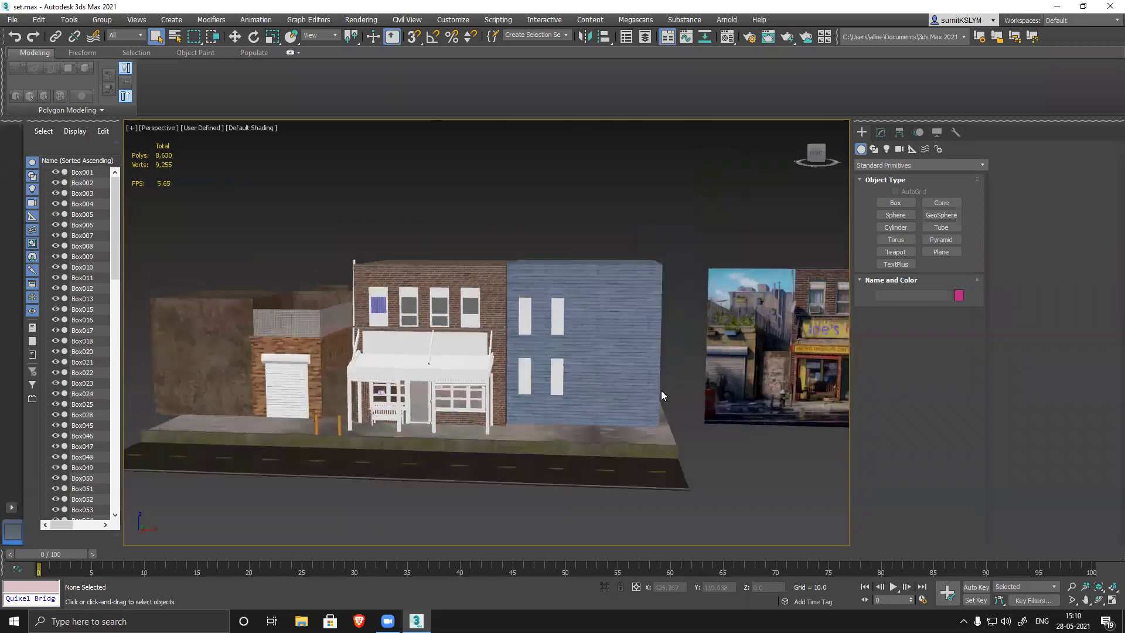
{"action": "middle_click_drag", "start_coordinate": [663, 395], "coordinate": [396, 364]}
{"action": "scroll", "coordinate": [610, 312], "scroll_direction": "up", "scroll_amount": 9}
{"action": "scroll", "coordinate": [502, 325], "scroll_direction": "down", "scroll_amount": 5}
{"action": "middle_click_drag", "start_coordinate": [294, 372], "coordinate": [732, 370]}
{"action": "scroll", "coordinate": [565, 393], "scroll_direction": "down", "scroll_amount": 5}
{"action": "middle_click_drag", "start_coordinate": [369, 401], "coordinate": [540, 372]}
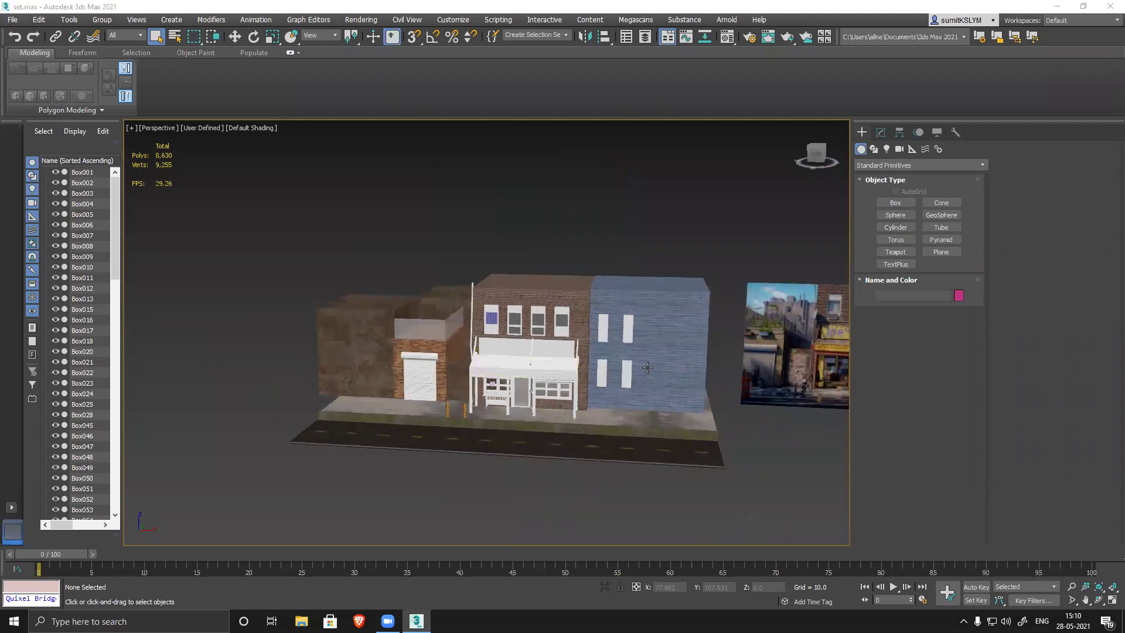
{"action": "middle_click_drag", "start_coordinate": [648, 367], "coordinate": [603, 356]}
{"action": "middle_click_drag", "start_coordinate": [689, 396], "coordinate": [666, 381]}
{"action": "scroll", "coordinate": [536, 337], "scroll_direction": "up", "scroll_amount": 3}
{"action": "middle_click_drag", "start_coordinate": [588, 367], "coordinate": [394, 340]}
{"action": "middle_click_drag", "start_coordinate": [467, 344], "coordinate": [521, 345]}
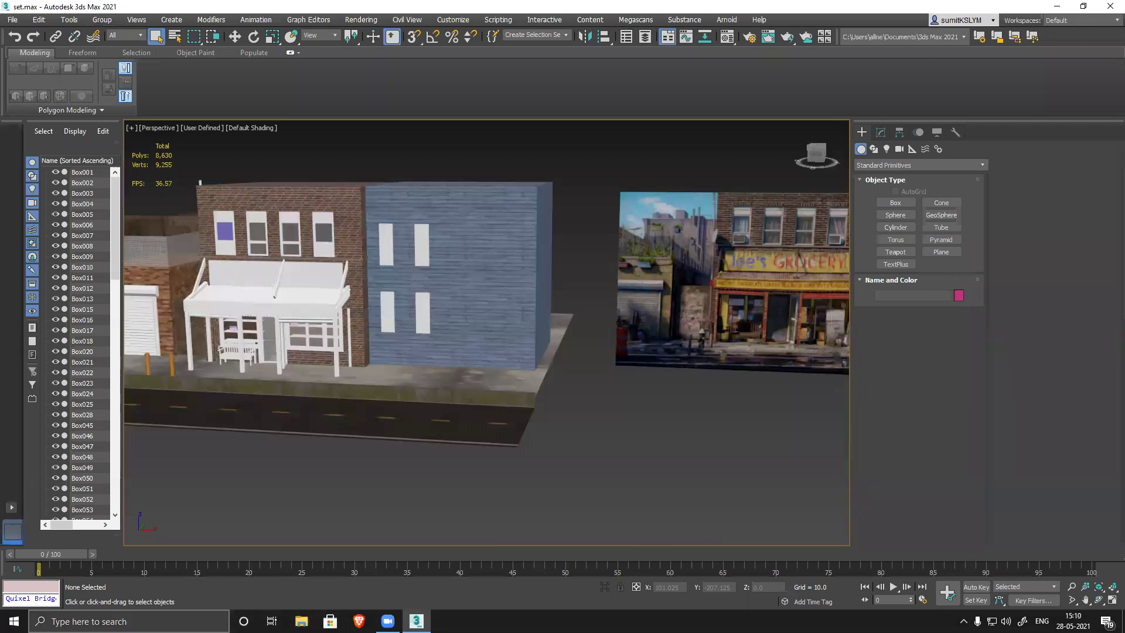
- Launch Quixel Bridge, browse the Wood category under Surfaces, and close the program
{"action": "left_click", "coordinate": [128, 621]}
{"action": "type", "text": "br"}
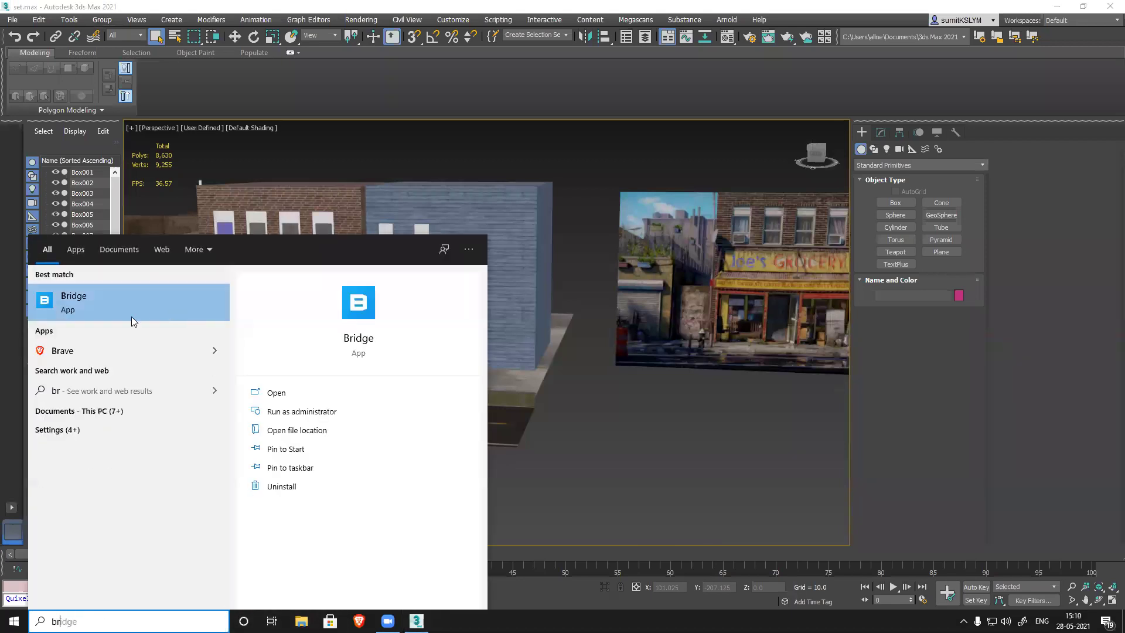
{"action": "left_click", "coordinate": [131, 316]}
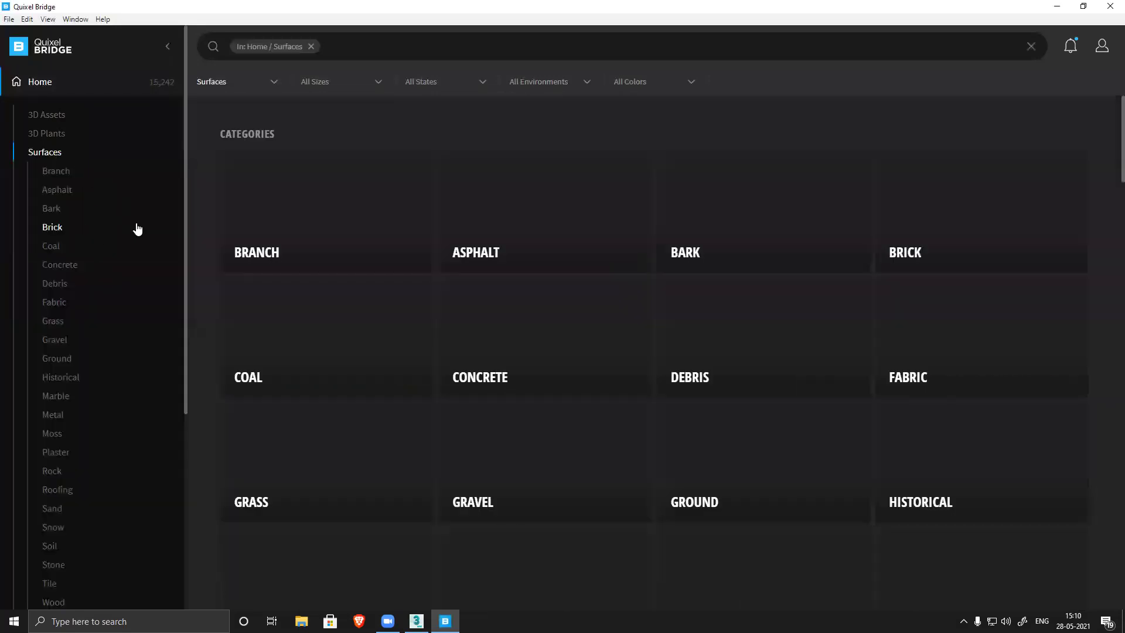
{"action": "scroll", "coordinate": [110, 477], "scroll_direction": "down", "scroll_amount": 4}
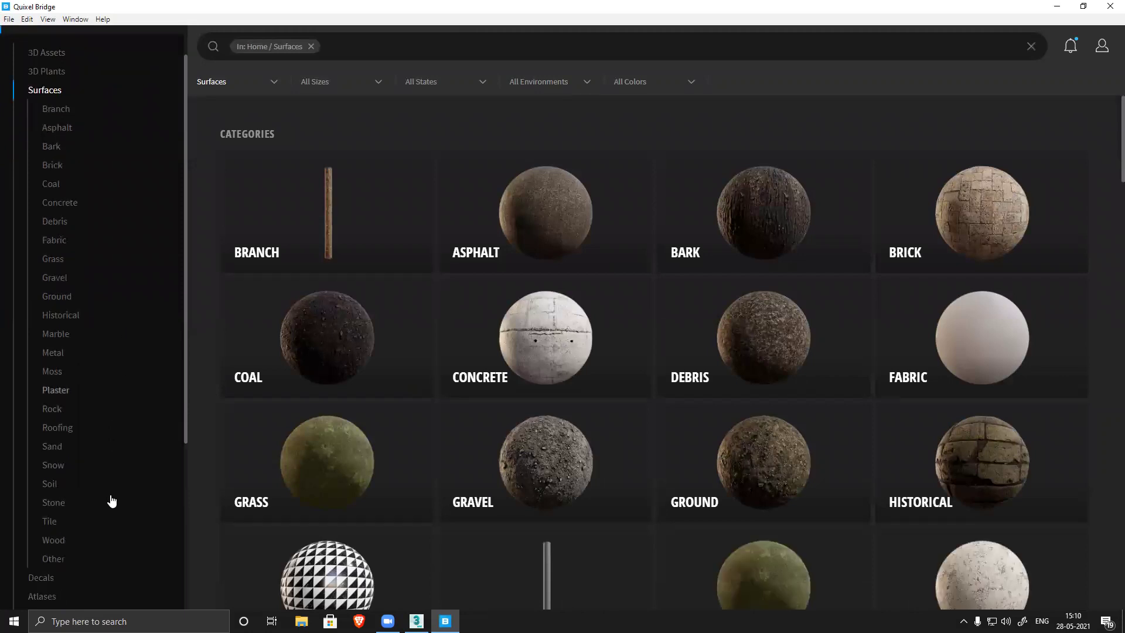
{"action": "left_click", "coordinate": [56, 486]}
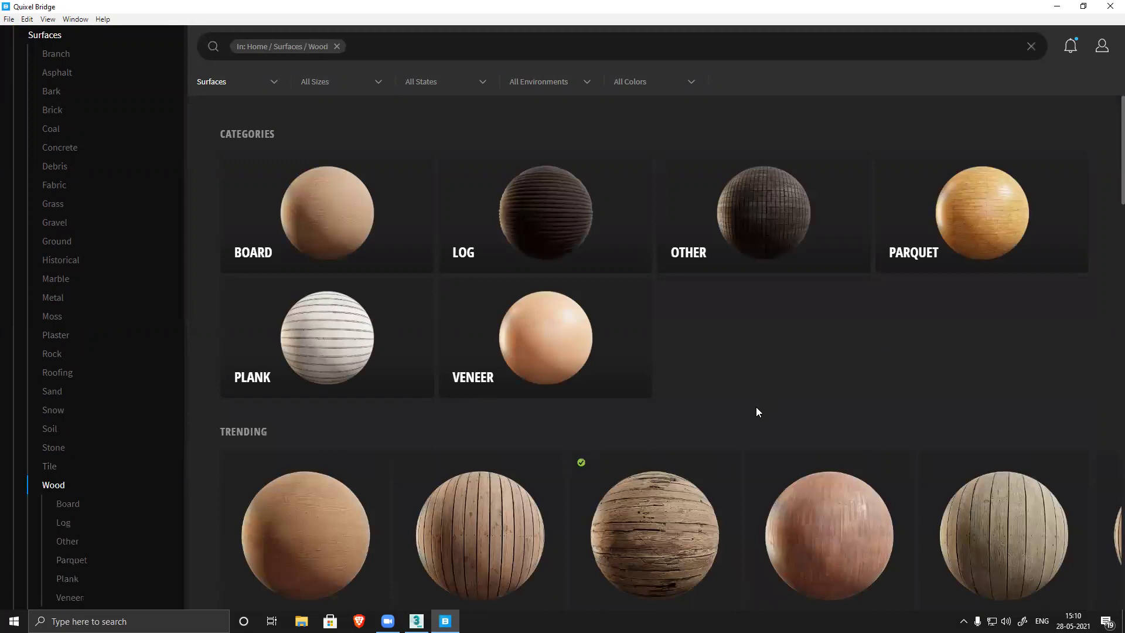
{"action": "scroll", "coordinate": [756, 412], "scroll_direction": "down", "scroll_amount": 6}
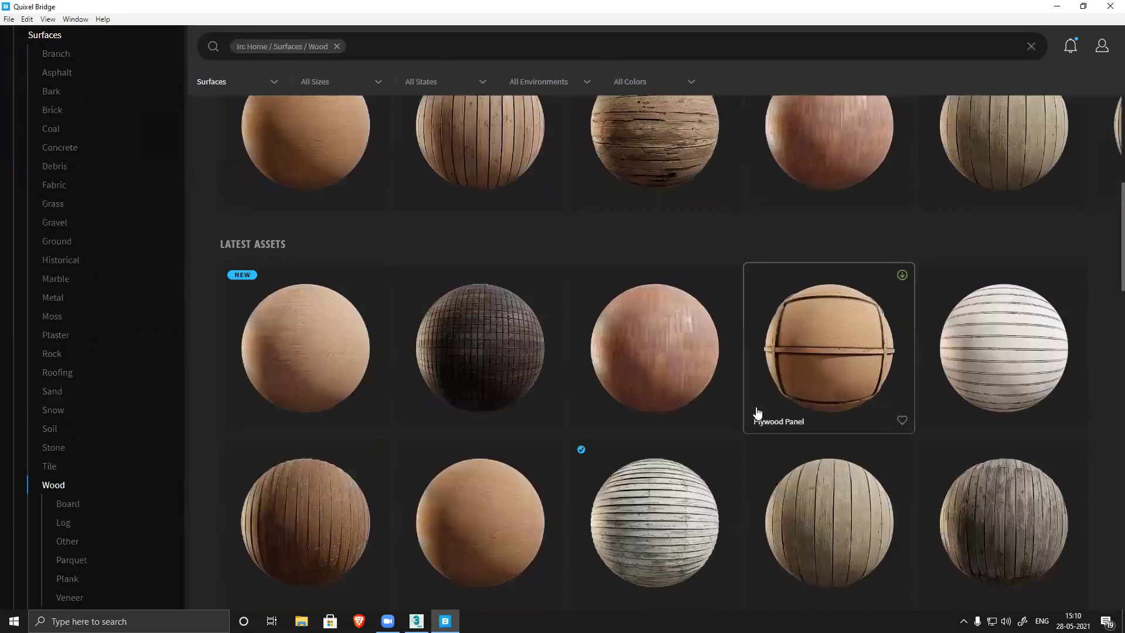
{"action": "left_click", "coordinate": [1110, 6]}
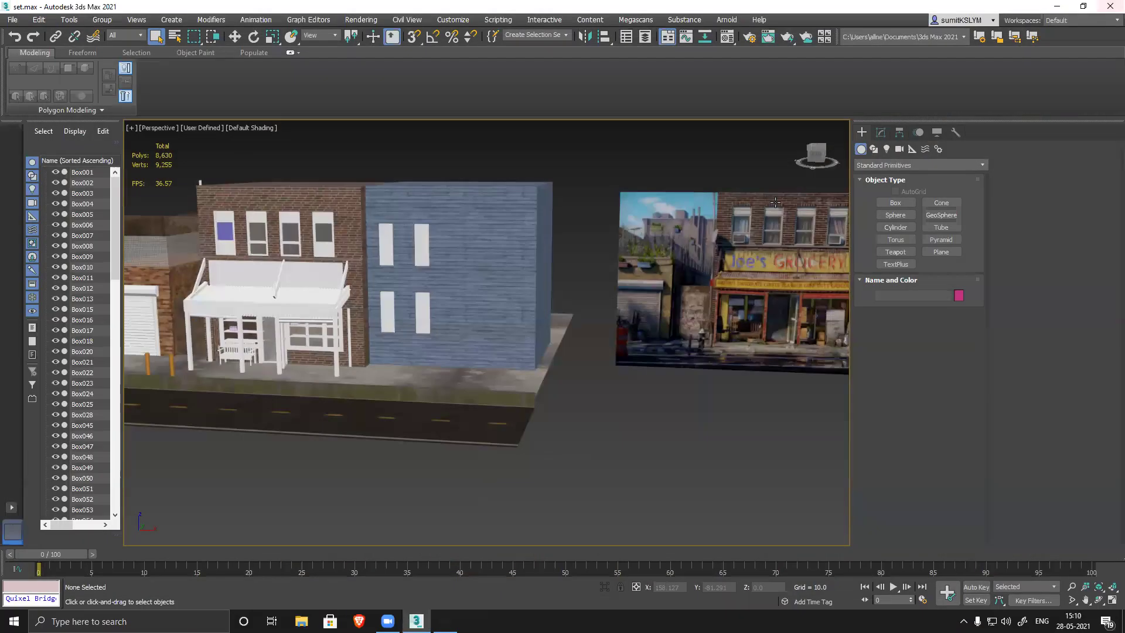
- Examine the modelled storefront up close, including the window shelf with small bottles and the bench
{"action": "middle_click_drag", "start_coordinate": [440, 365], "coordinate": [630, 367]}
{"action": "middle_click_drag", "start_coordinate": [498, 357], "coordinate": [577, 338], "text": "alt"}
{"action": "scroll", "coordinate": [540, 328], "scroll_direction": "up", "scroll_amount": 5}
{"action": "scroll", "coordinate": [576, 337], "scroll_direction": "down", "scroll_amount": 5}
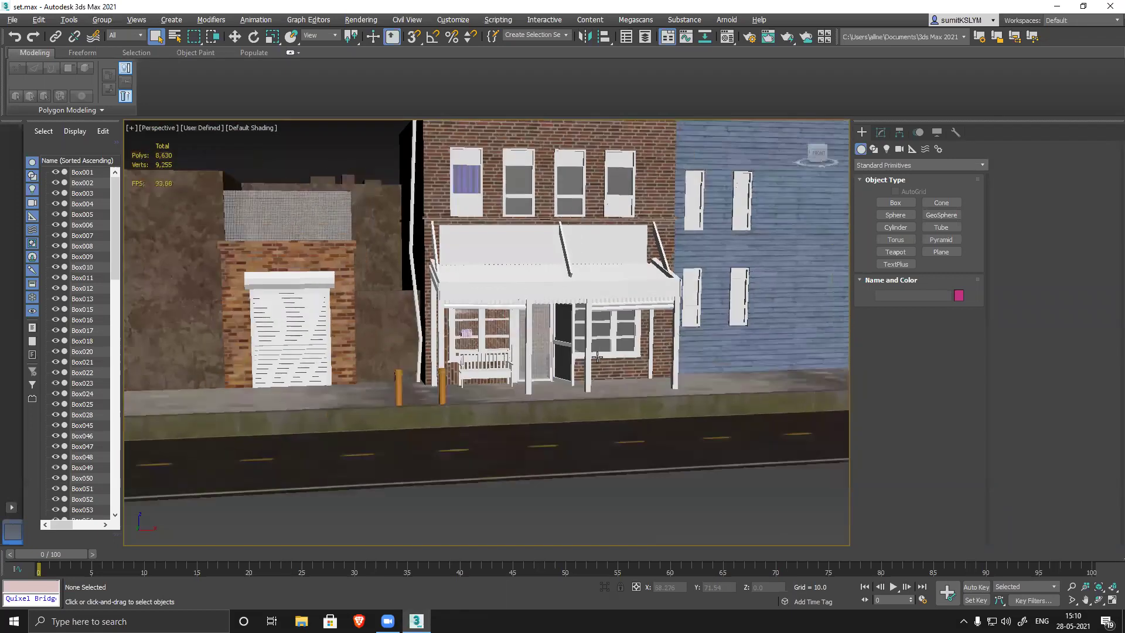
{"action": "scroll", "coordinate": [388, 326], "scroll_direction": "up", "scroll_amount": 8}
{"action": "scroll", "coordinate": [389, 325], "scroll_direction": "down", "scroll_amount": 6}
{"action": "scroll", "coordinate": [453, 331], "scroll_direction": "up", "scroll_amount": 5}
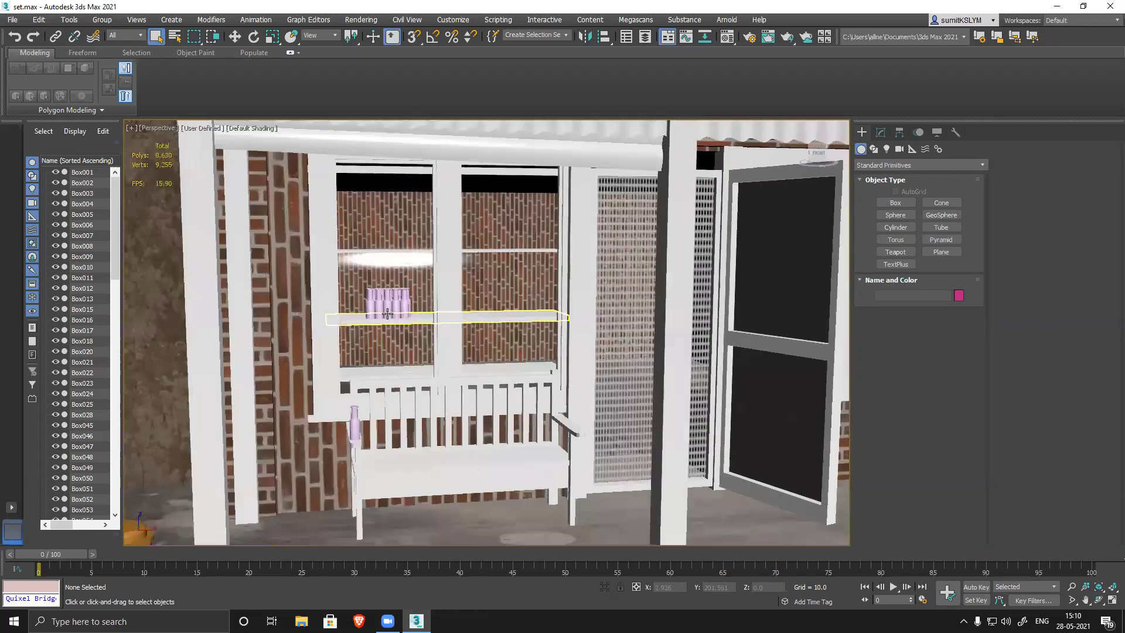
- Examine the red bottles with yellow caps on the reference image's shelf, finishing in the Front view
{"action": "middle_click_drag", "start_coordinate": [448, 357], "coordinate": [206, 368]}
{"action": "middle_click_drag", "start_coordinate": [609, 314], "coordinate": [366, 361]}
{"action": "middle_click_drag", "start_coordinate": [838, 375], "coordinate": [256, 354]}
{"action": "scroll", "coordinate": [589, 387], "scroll_direction": "down", "scroll_amount": 4}
{"action": "scroll", "coordinate": [269, 319], "scroll_direction": "down", "scroll_amount": 3}
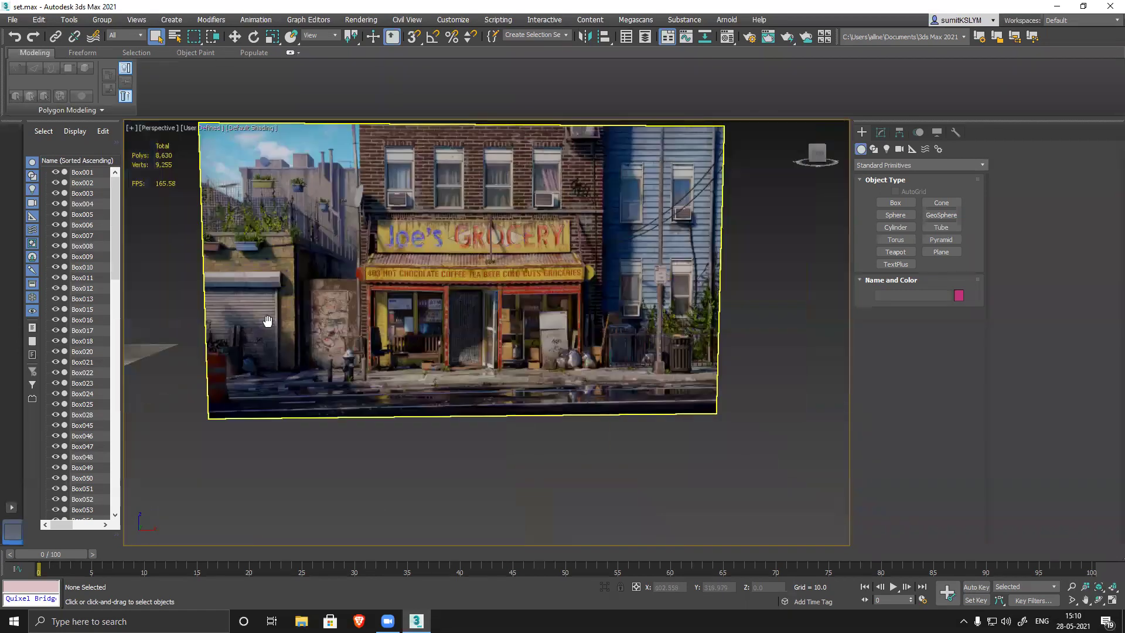
{"action": "scroll", "coordinate": [551, 337], "scroll_direction": "up", "scroll_amount": 6}
{"action": "scroll", "coordinate": [550, 329], "scroll_direction": "up", "scroll_amount": 5}
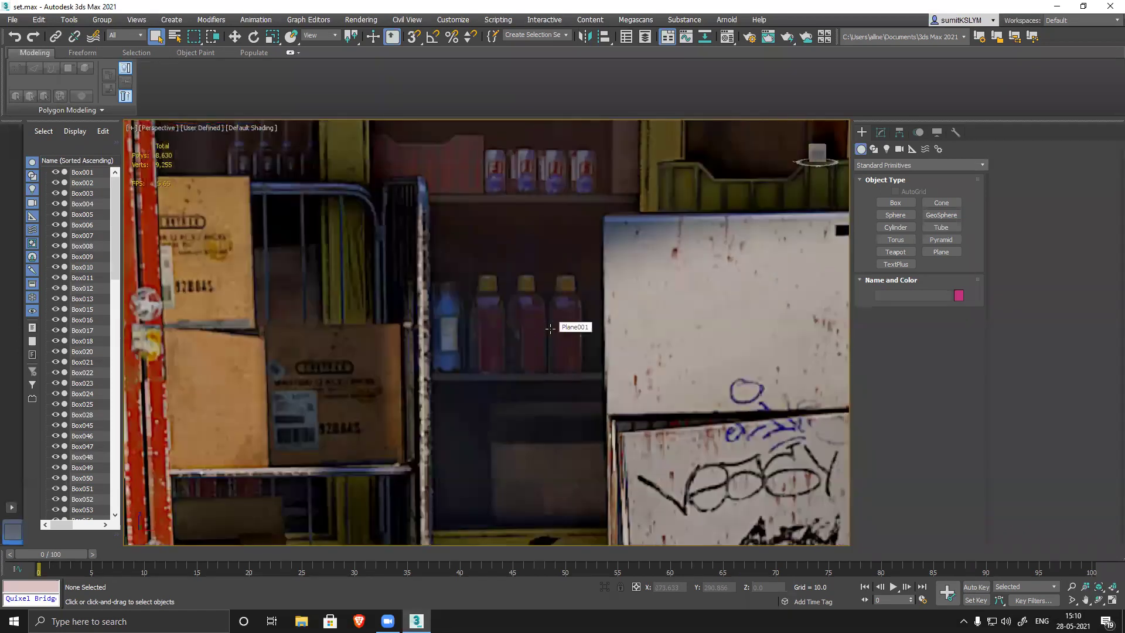
{"action": "middle_click_drag", "start_coordinate": [547, 335], "coordinate": [182, 353]}
{"action": "key", "text": "f"}
{"action": "scroll", "coordinate": [531, 281], "scroll_direction": "up", "scroll_amount": 6}
{"action": "middle_click_drag", "start_coordinate": [533, 256], "coordinate": [527, 295]}
{"action": "scroll", "coordinate": [527, 296], "scroll_direction": "up", "scroll_amount": 6}
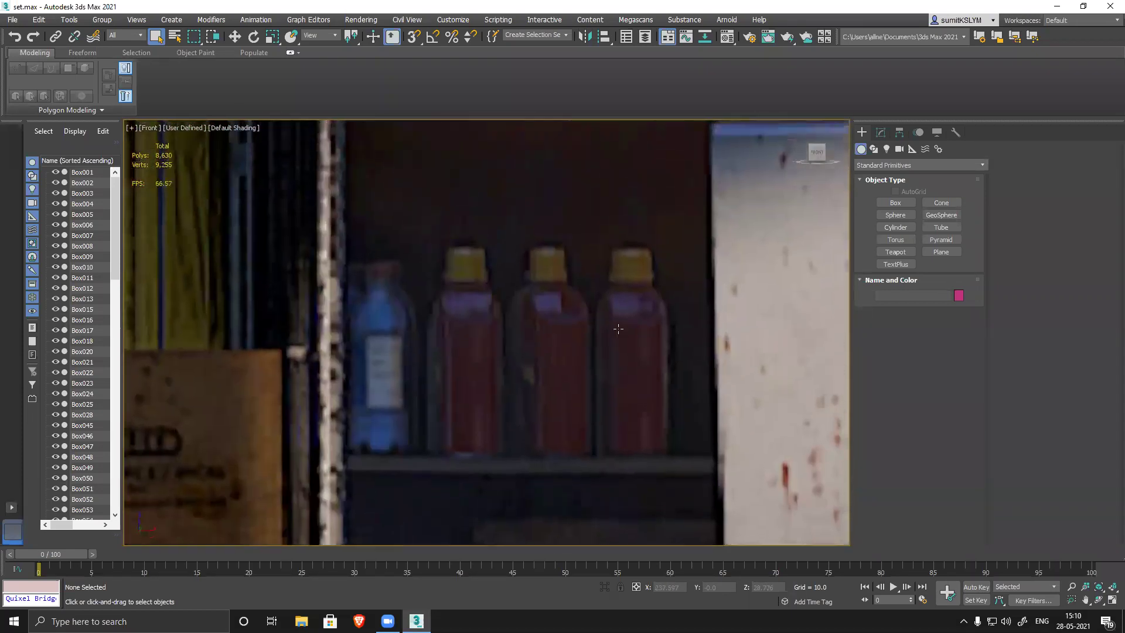
- Start a Line spline tracing the cap of the first red bottle, from its top centre out and down the side
{"action": "left_click", "coordinate": [881, 133]}
{"action": "left_click", "coordinate": [862, 133]}
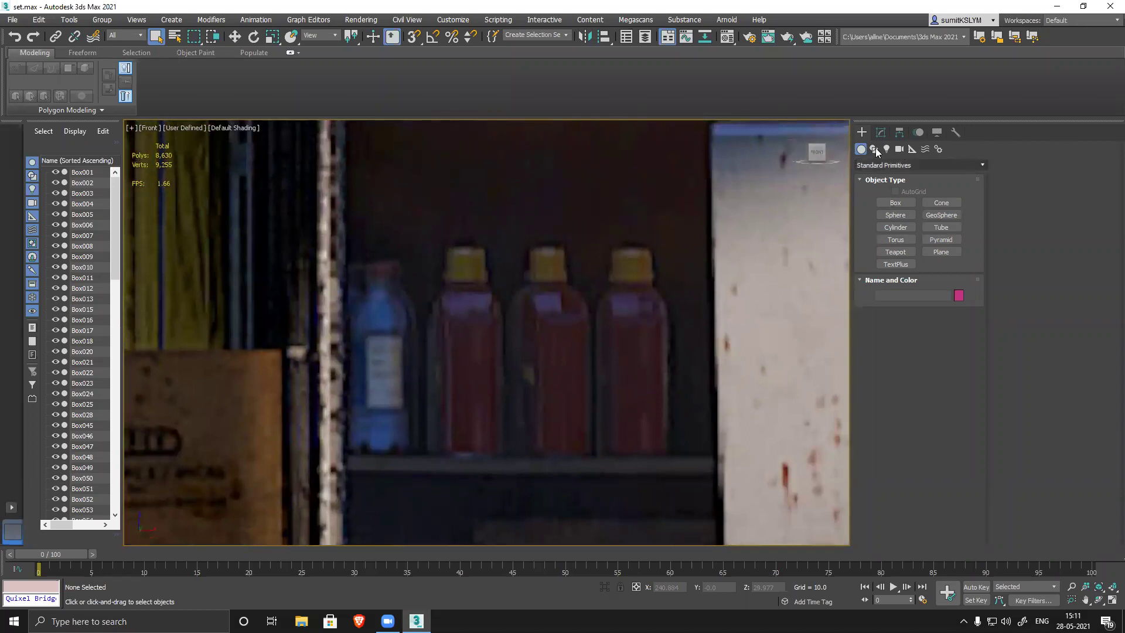
{"action": "left_click", "coordinate": [873, 149]}
{"action": "left_click", "coordinate": [896, 212]}
{"action": "scroll", "coordinate": [467, 241], "scroll_direction": "up", "scroll_amount": 3}
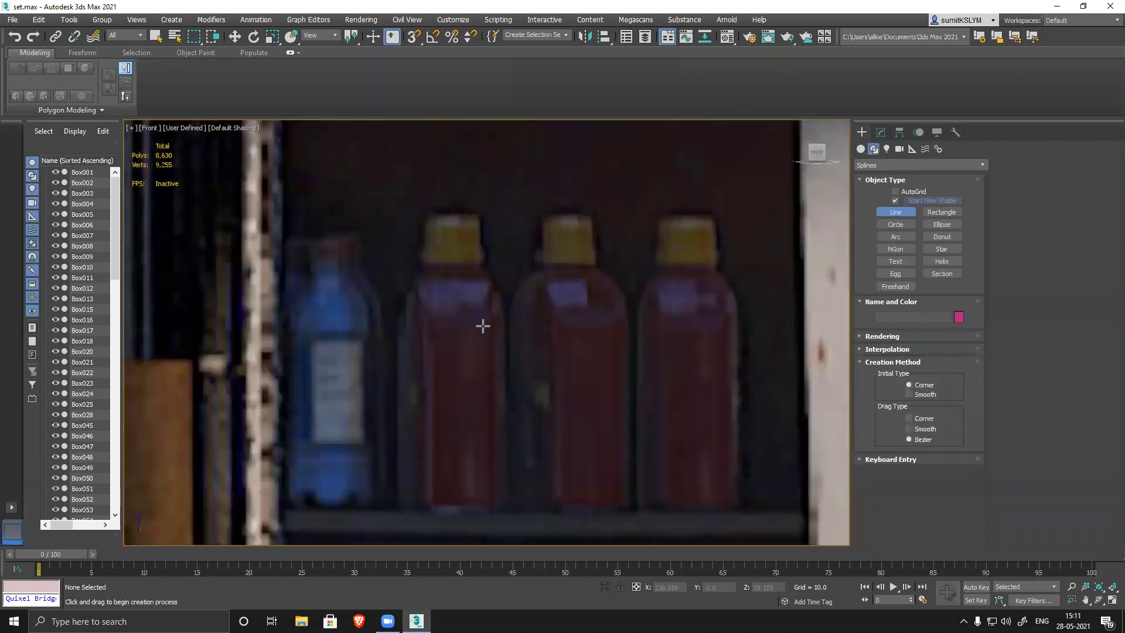
{"action": "left_click", "coordinate": [455, 214]}
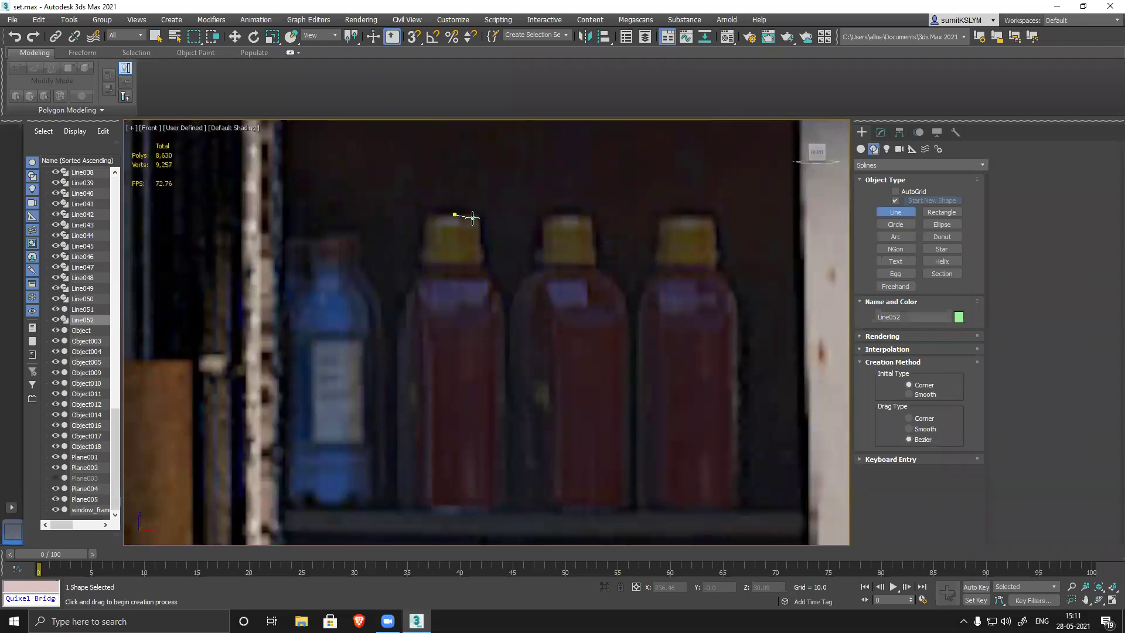
{"action": "left_click", "coordinate": [480, 214]}
{"action": "left_click", "coordinate": [479, 246]}
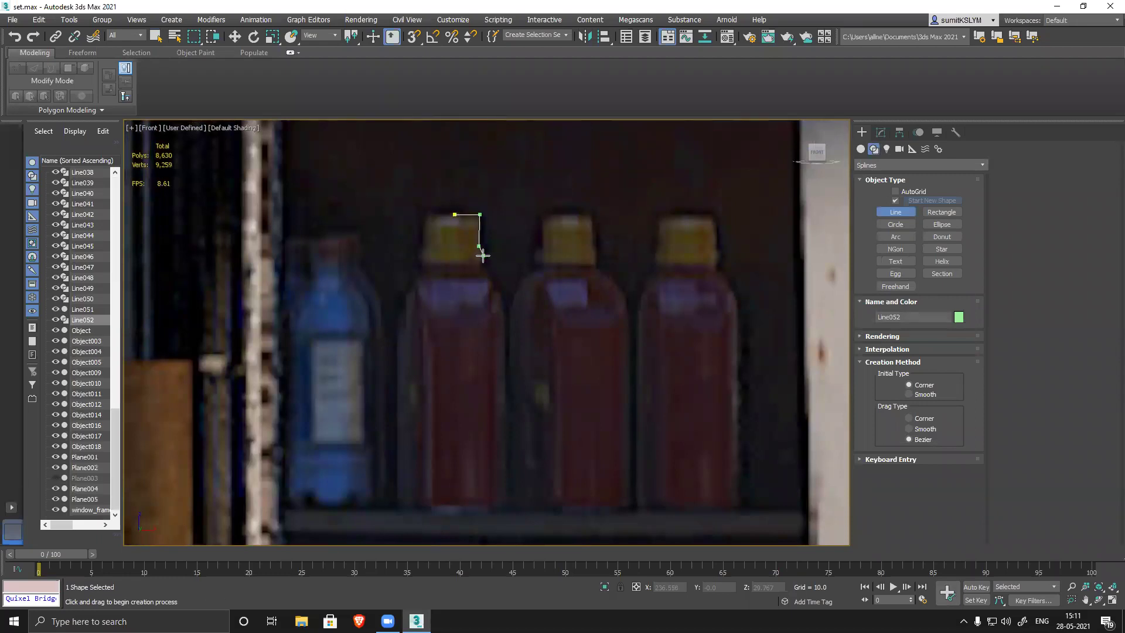
{"action": "key", "text": "BackSpace"}
{"action": "left_click", "coordinate": [480, 252]}
- Continue the spline around the neck, curved shoulder and straight side to the base centre, and finish it as an open half profile
{"action": "left_click", "coordinate": [481, 268]}
{"action": "left_click", "coordinate": [482, 275]}
{"action": "left_click_drag", "start_coordinate": [505, 311], "coordinate": [504, 332]}
{"action": "left_click", "coordinate": [505, 514]}
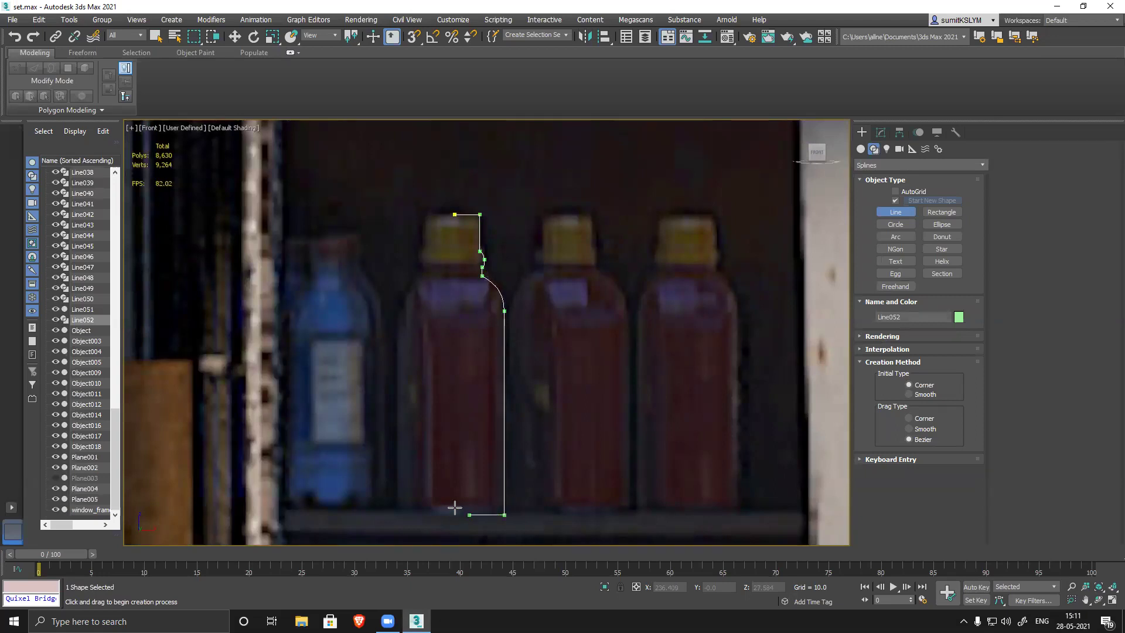
{"action": "left_click", "coordinate": [454, 515]}
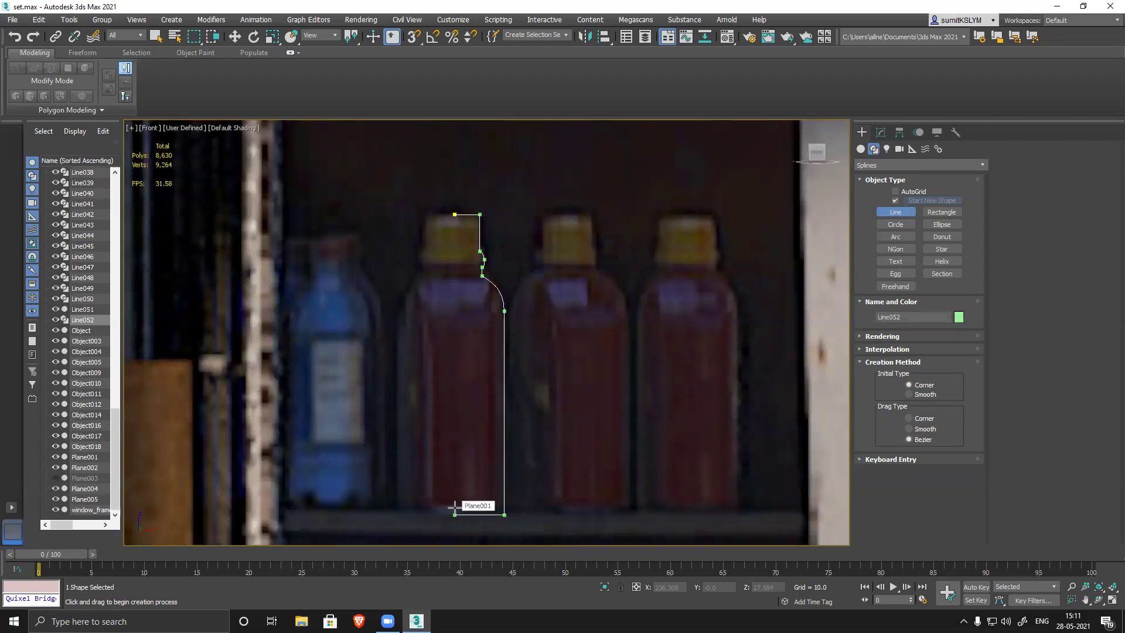
{"action": "right_click", "coordinate": [583, 409]}
- Apply a Lathe modifier to the bottle profile and move its axis to the bottle's centreline
{"action": "left_click", "coordinate": [880, 133]}
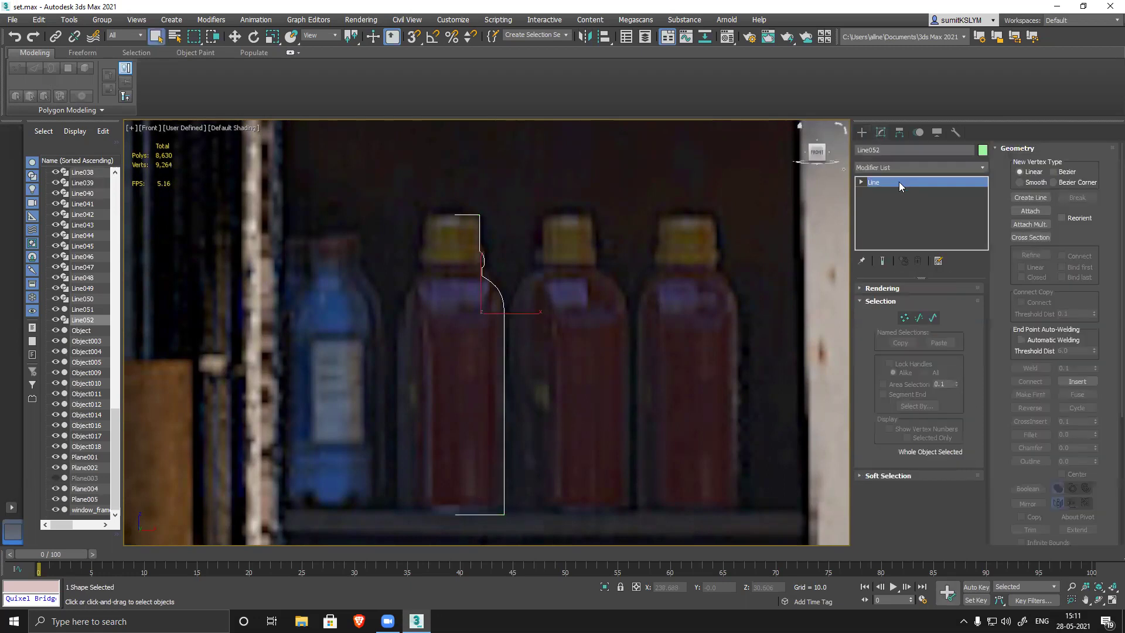
{"action": "left_click", "coordinate": [895, 164]}
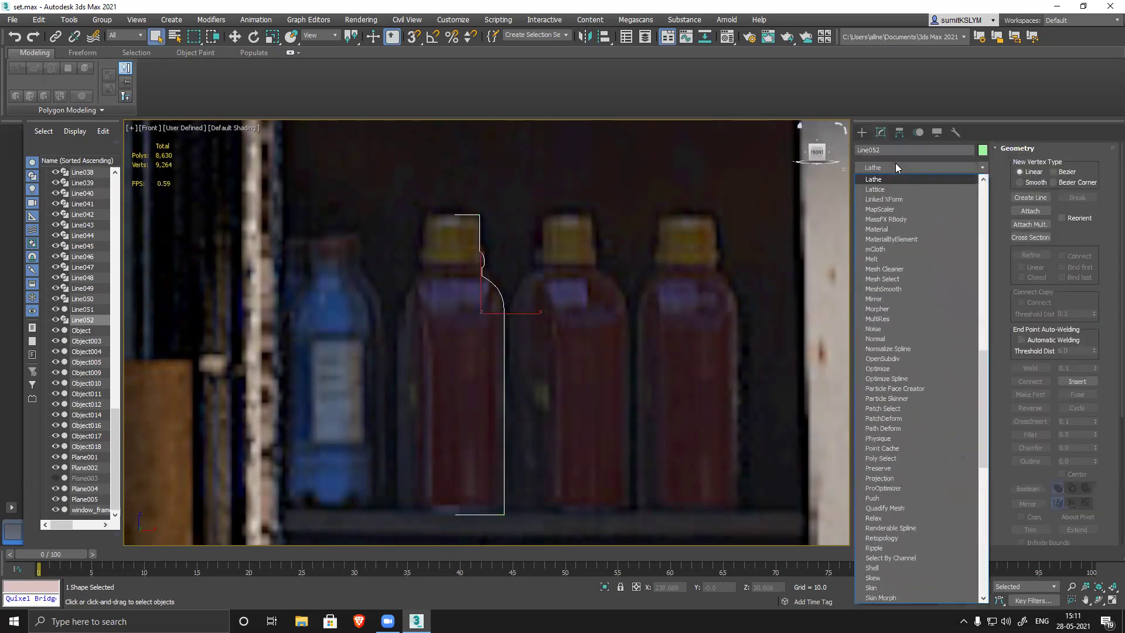
{"action": "left_click", "coordinate": [886, 215]}
{"action": "left_click", "coordinate": [873, 182]}
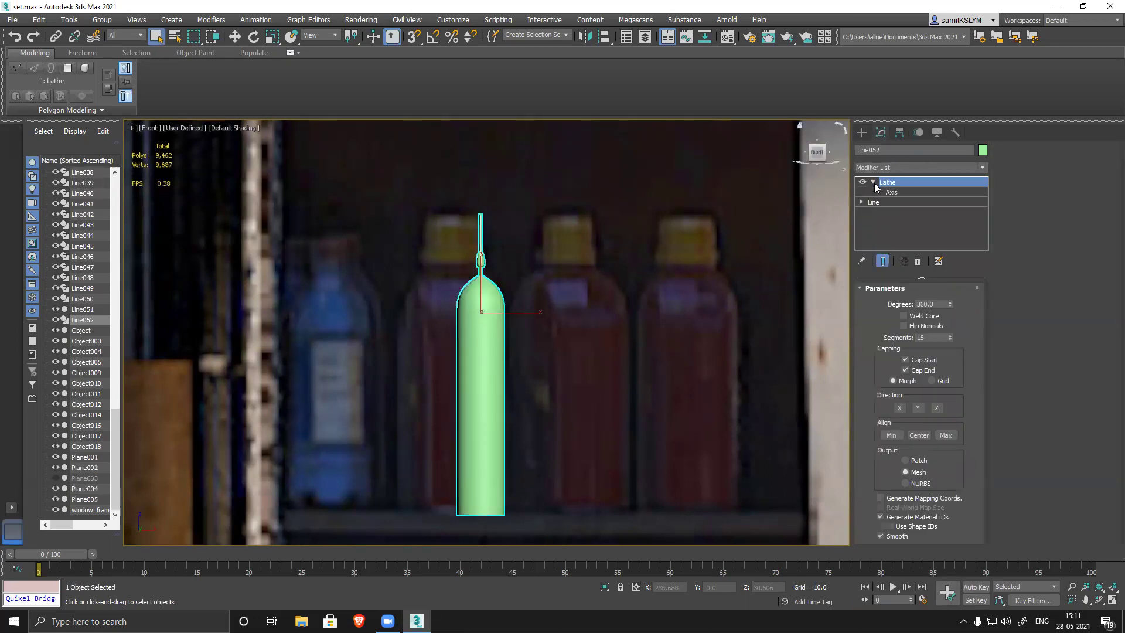
{"action": "left_click", "coordinate": [886, 191]}
{"action": "left_click_drag", "start_coordinate": [531, 315], "coordinate": [500, 318]}
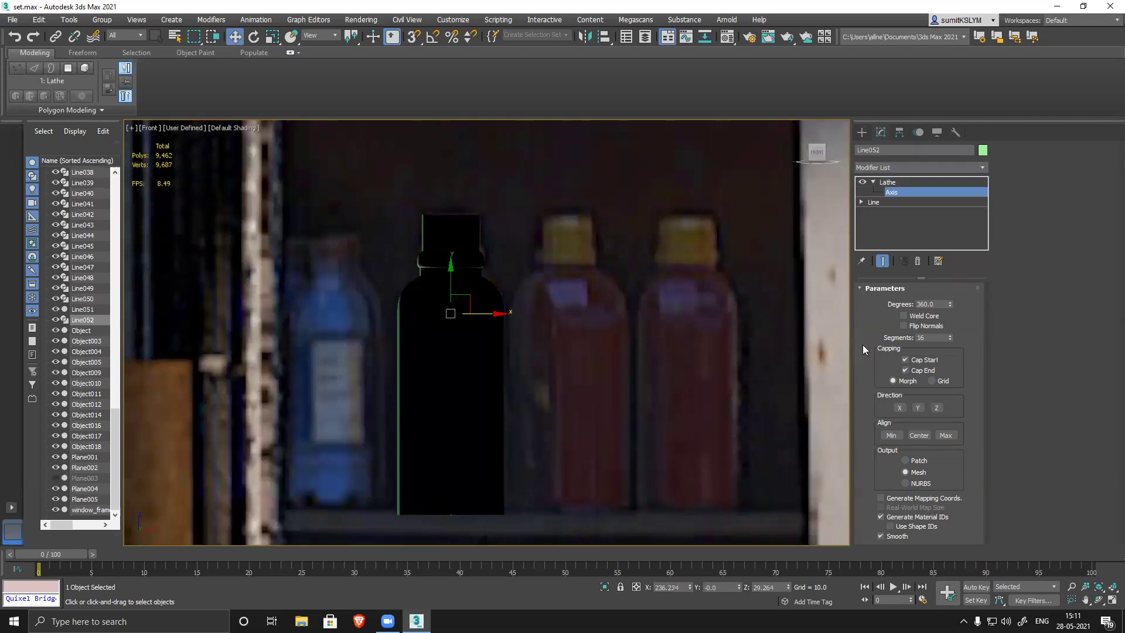
- Turn on Flip Normals and Weld Core for the lathed bottle
{"action": "left_click", "coordinate": [904, 326]}
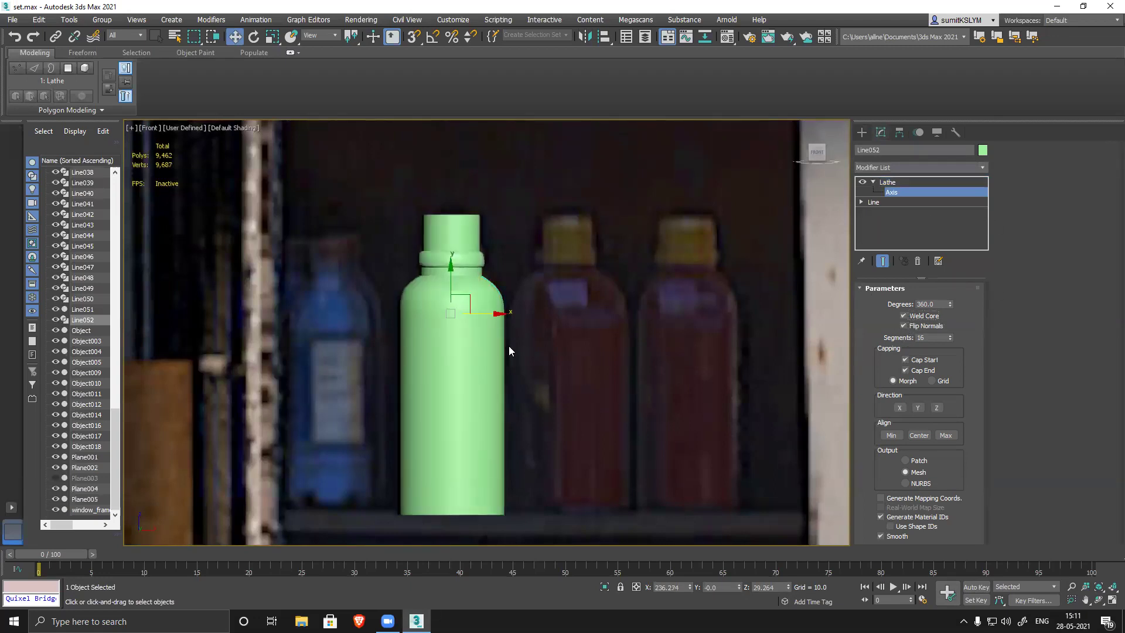
{"action": "left_click_drag", "start_coordinate": [496, 315], "coordinate": [593, 309]}
{"action": "right_click", "coordinate": [593, 309]}
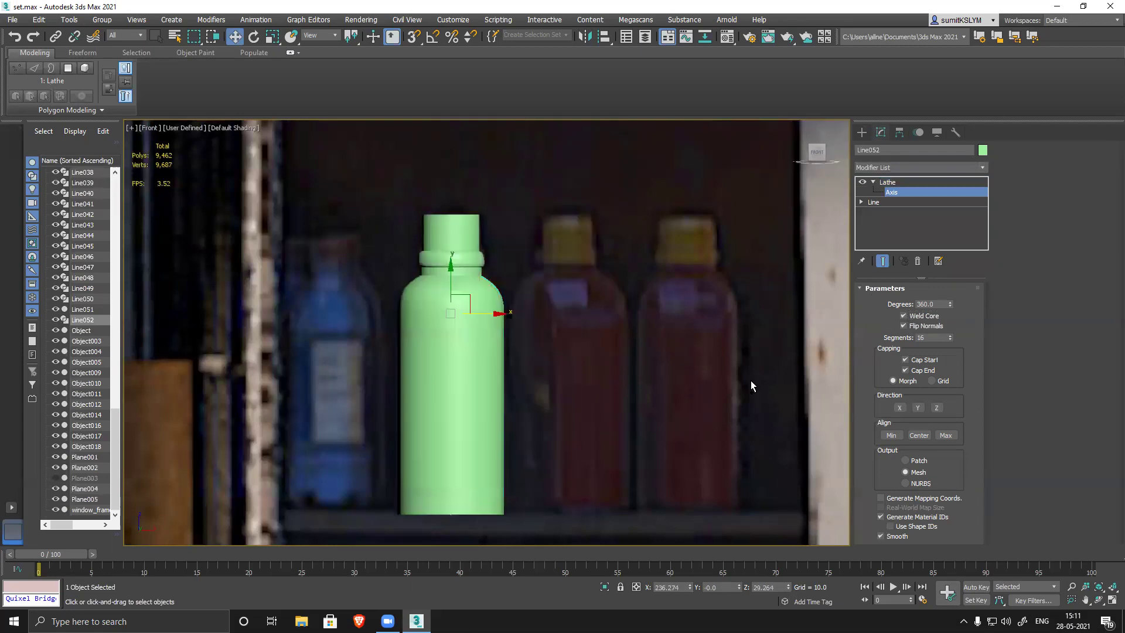
- Add an Edit Poly modifier above the bottle's Lathe modifier
{"action": "left_click", "coordinate": [895, 168]}
{"action": "key", "text": "e"}
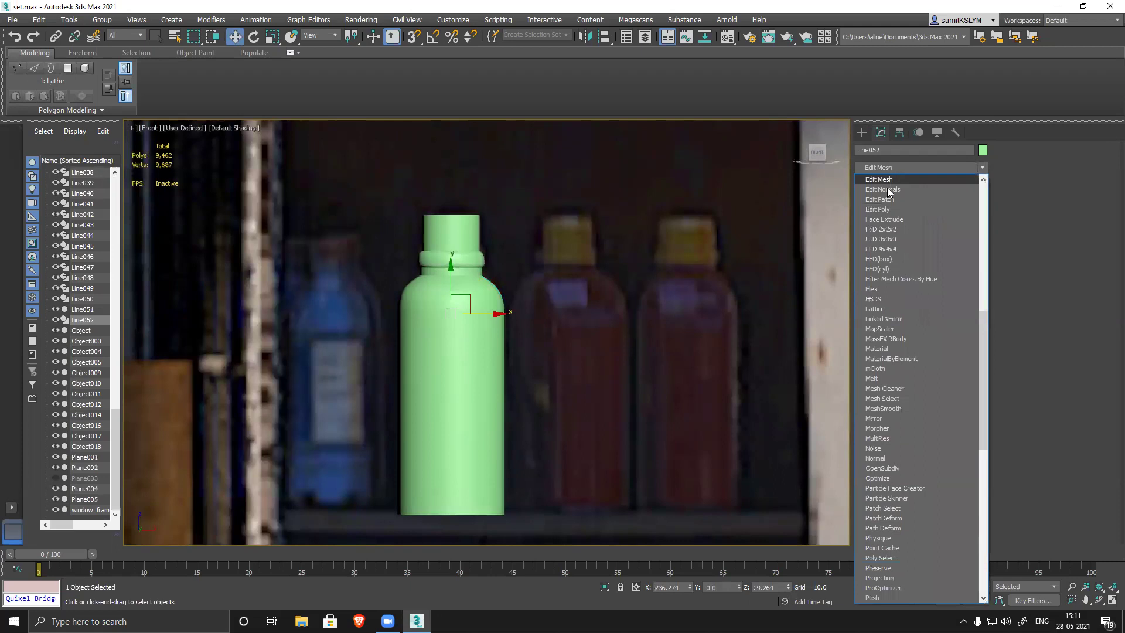
{"action": "left_click", "coordinate": [887, 210]}
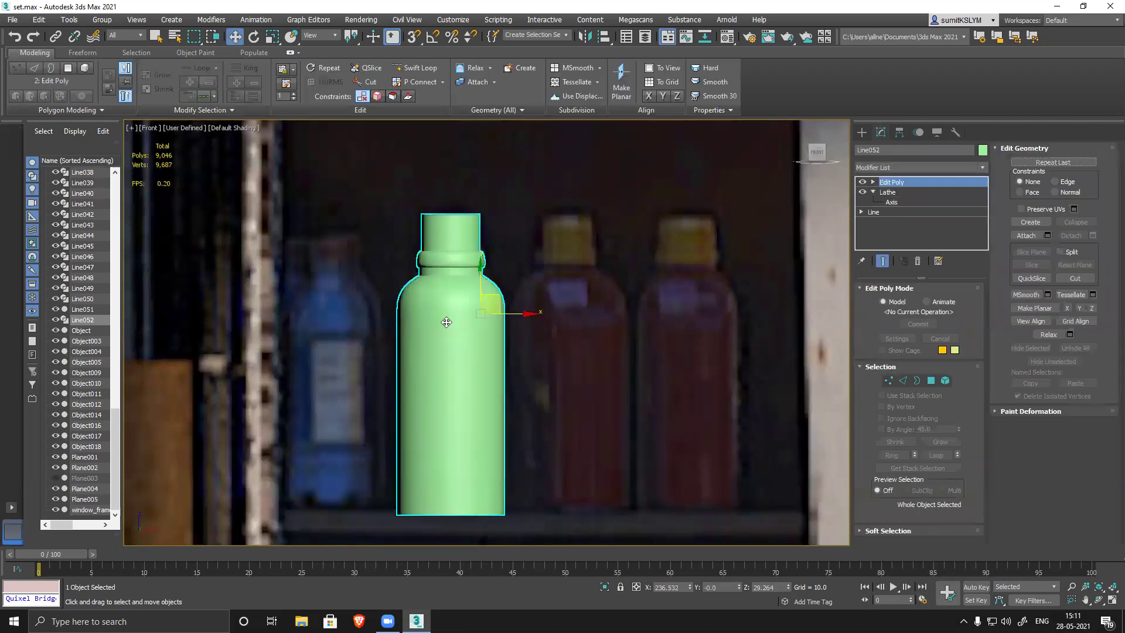
- Centre the bottle's pivot on the object
{"action": "left_click", "coordinate": [900, 132]}
{"action": "left_click", "coordinate": [919, 213]}
{"action": "left_click", "coordinate": [918, 275]}
{"action": "left_click", "coordinate": [881, 133]}
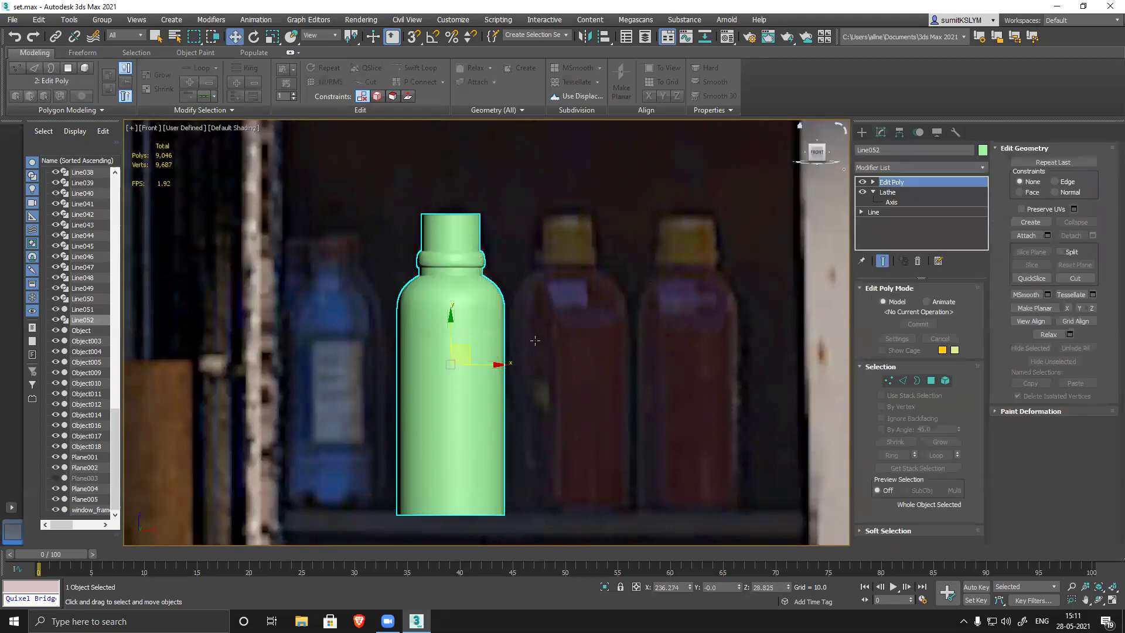
- Make two copies of the bottle in a row along X over the reference bottles, and select all three
{"action": "left_click_drag", "start_coordinate": [498, 364], "coordinate": [614, 364], "text": "shift"}
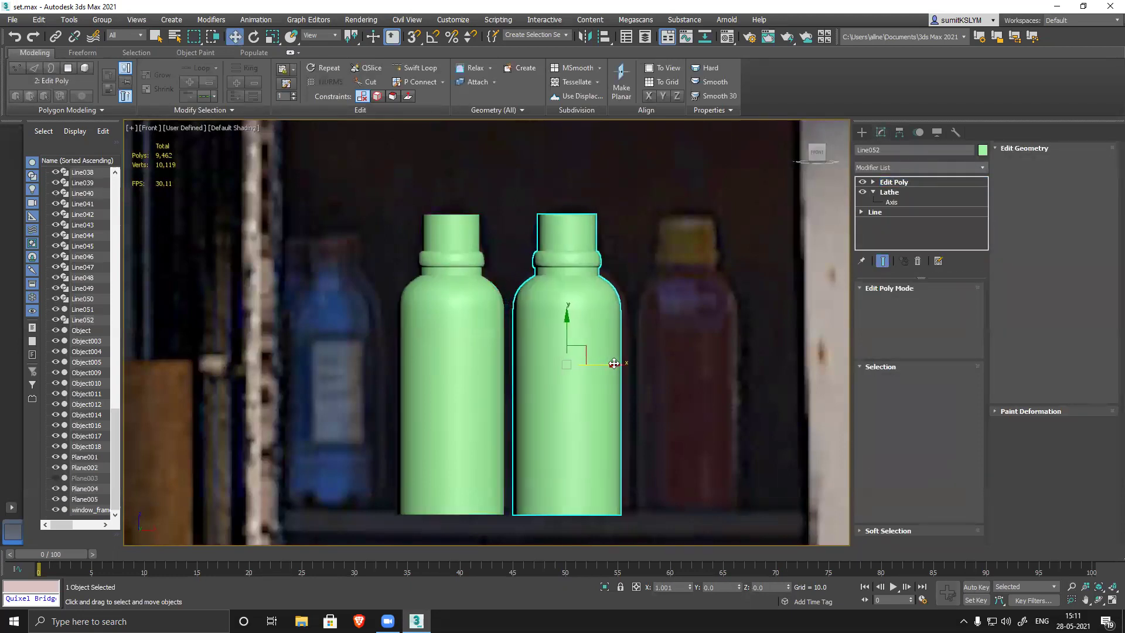
{"action": "left_click", "coordinate": [590, 315]}
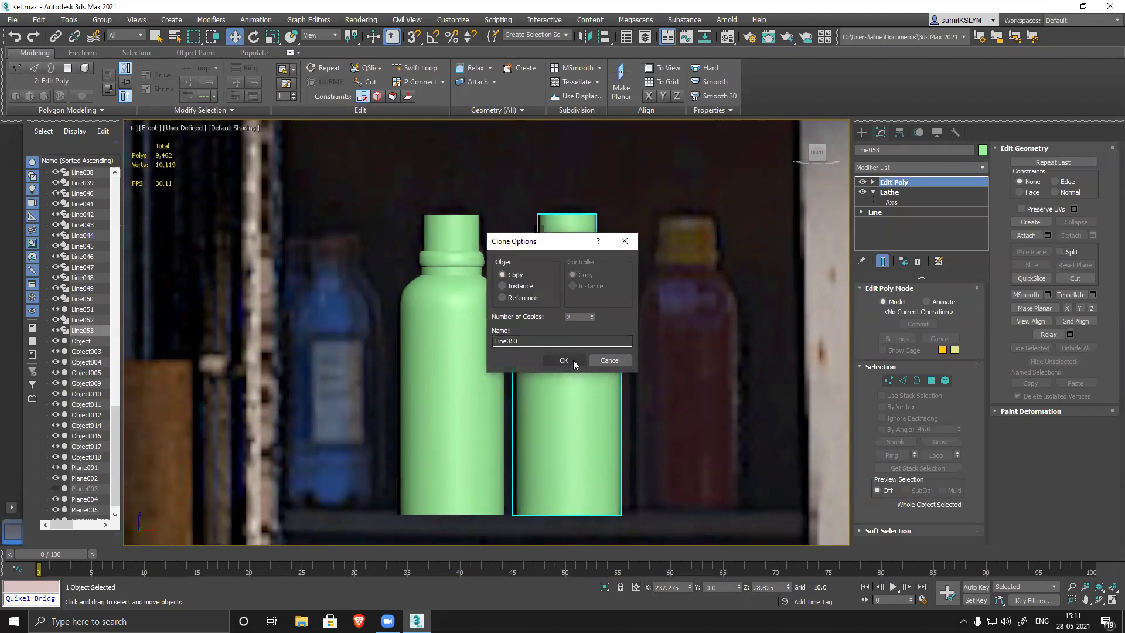
{"action": "left_click", "coordinate": [571, 362]}
{"action": "left_click", "coordinate": [584, 312], "text": "ctrl"}
{"action": "left_click", "coordinate": [477, 332], "text": "ctrl"}
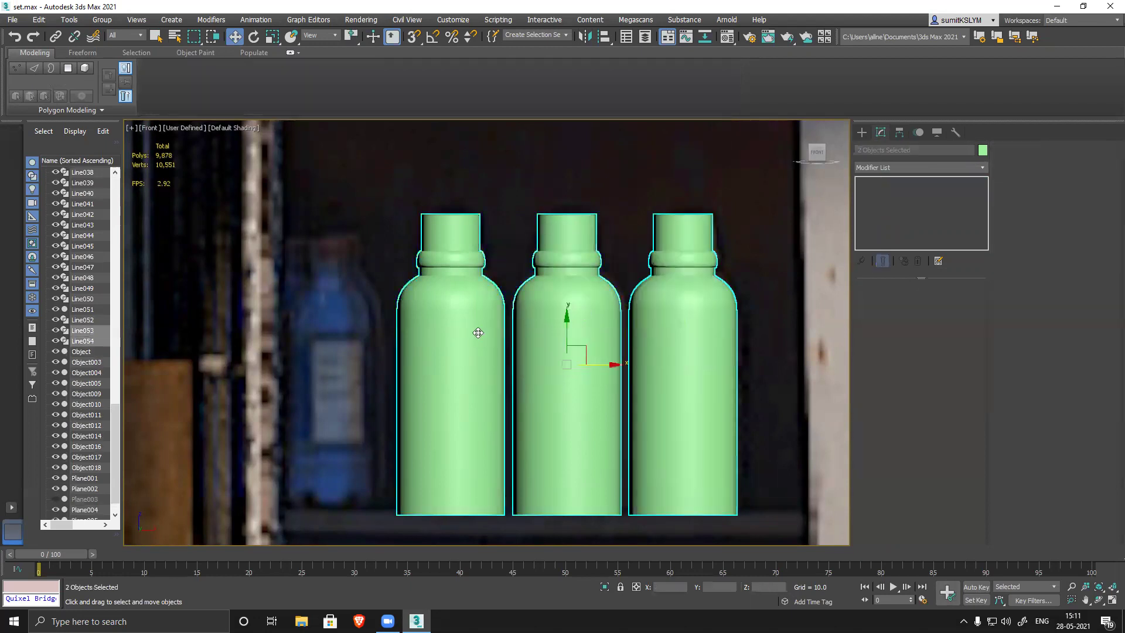
- Move the three bottles from the reference image across to the modelled grocery storefront
{"action": "scroll", "coordinate": [579, 293], "scroll_direction": "down", "scroll_amount": 7}
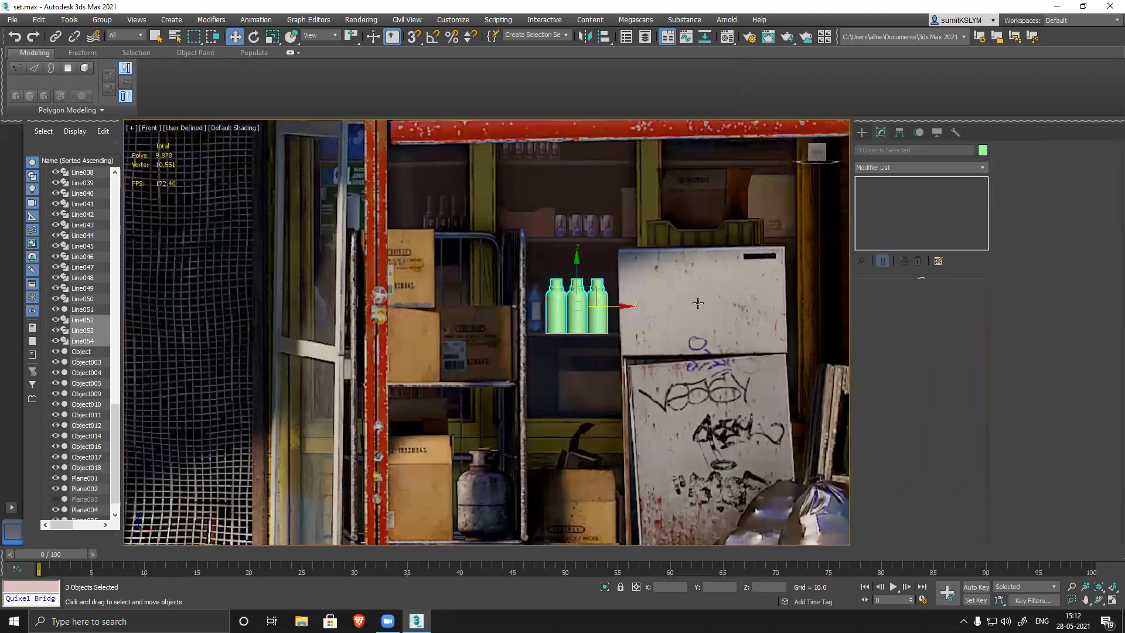
{"action": "middle_click_drag", "start_coordinate": [674, 315], "coordinate": [671, 399]}
{"action": "scroll", "coordinate": [527, 278], "scroll_direction": "up", "scroll_amount": 4}
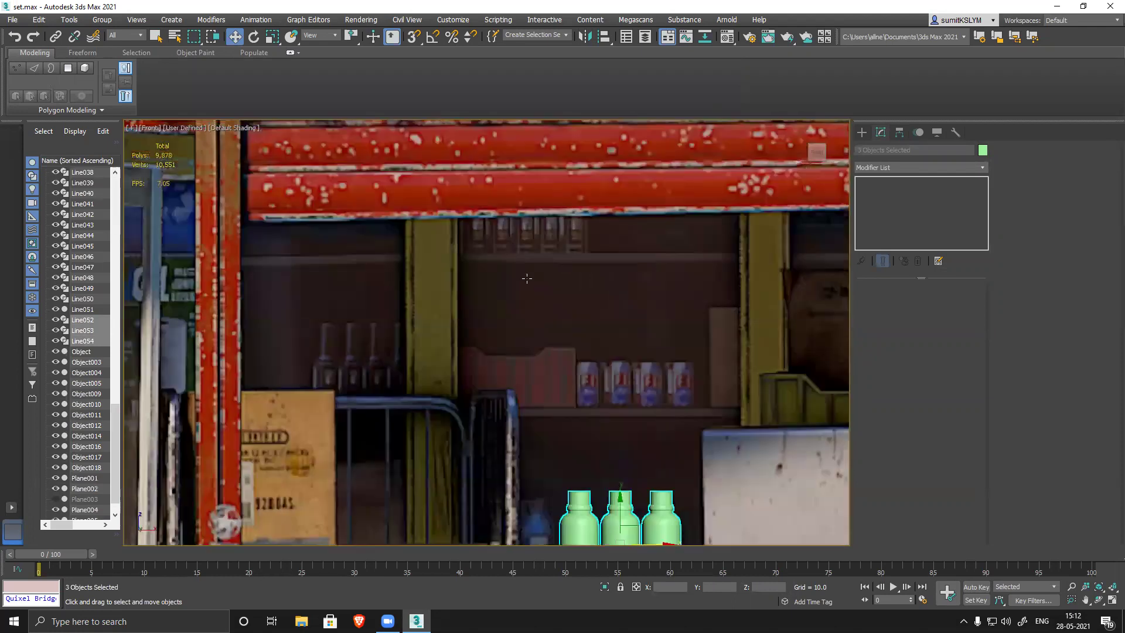
{"action": "scroll", "coordinate": [657, 426], "scroll_direction": "down", "scroll_amount": 6}
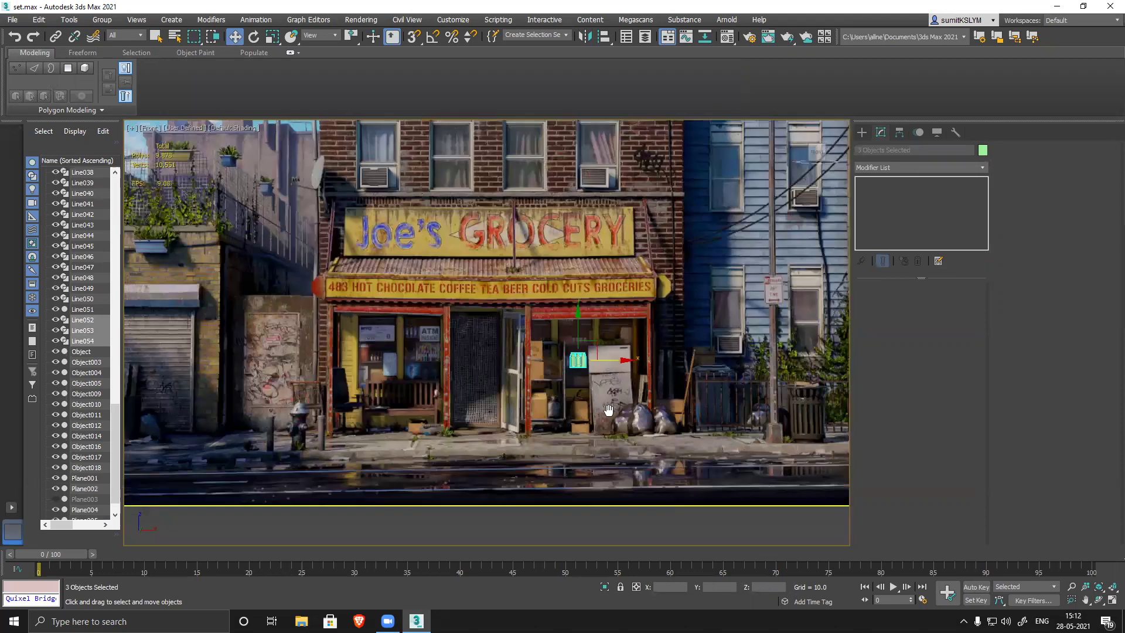
{"action": "middle_click_drag", "start_coordinate": [609, 410], "coordinate": [712, 401]}
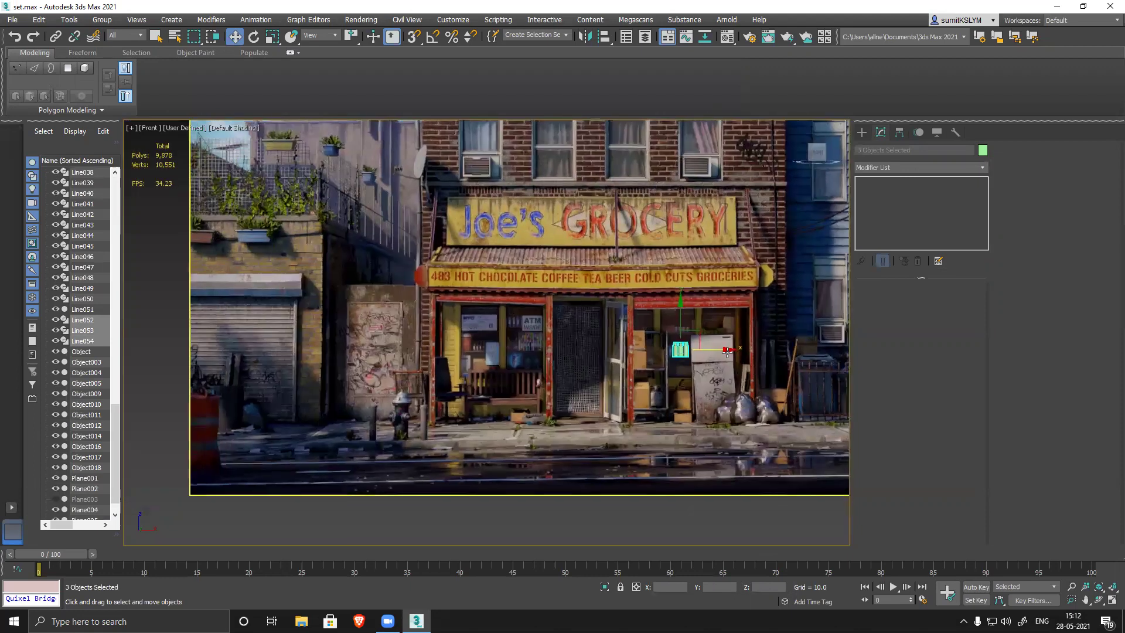
{"action": "scroll", "coordinate": [726, 375], "scroll_direction": "down", "scroll_amount": 5}
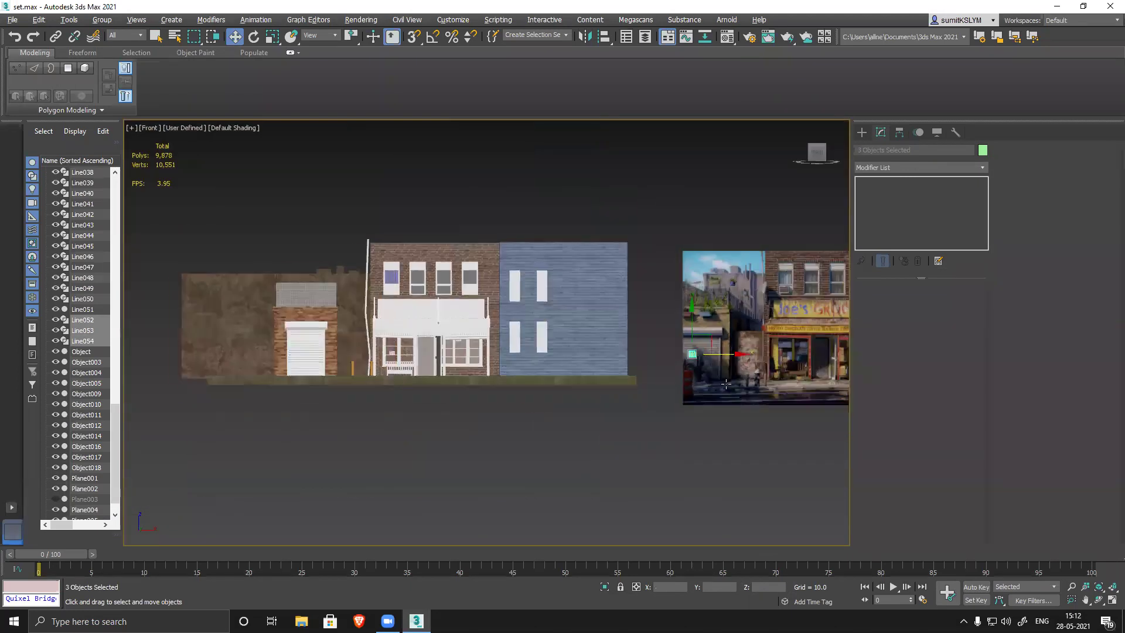
{"action": "middle_click_drag", "start_coordinate": [725, 384], "coordinate": [730, 347], "text": "alt"}
{"action": "left_click_drag", "start_coordinate": [708, 347], "coordinate": [480, 340]}
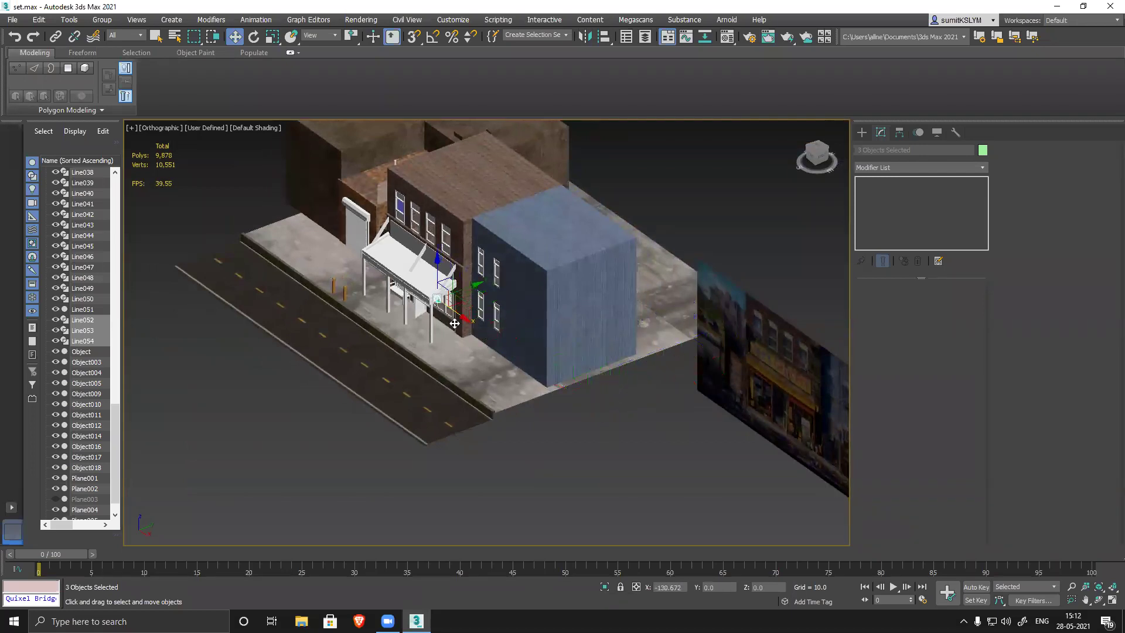
- Position the three bottles in the middle bay of the storefront's shelved window, on the shelf below the purple bottles
{"action": "key", "text": "z"}
{"action": "scroll", "coordinate": [453, 442], "scroll_direction": "down", "scroll_amount": 8}
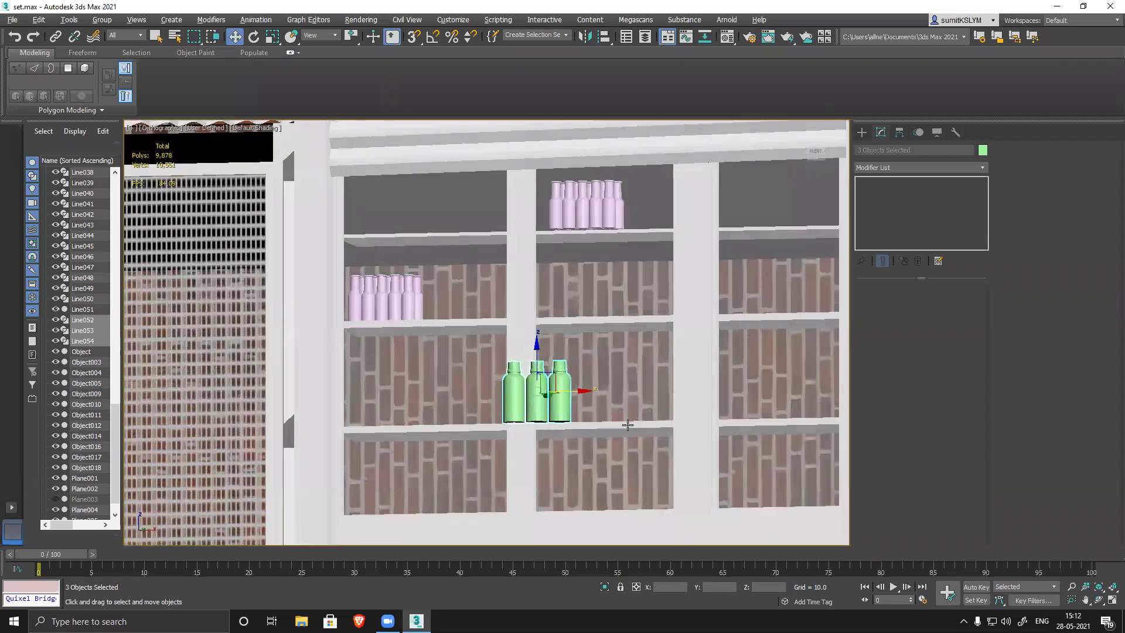
{"action": "mouse_move", "coordinate": [628, 425]}
{"action": "middle_mouse_down", "text": "alt"}
{"action": "mouse_move", "coordinate": [635, 434]}
{"action": "mouse_move", "coordinate": [626, 420]}
{"action": "middle_mouse_up", "text": "alt"}
{"action": "left_click_drag", "start_coordinate": [551, 374], "coordinate": [605, 264]}
{"action": "middle_click_drag", "start_coordinate": [561, 368], "coordinate": [632, 275], "text": "alt"}
{"action": "left_click_drag", "start_coordinate": [632, 276], "coordinate": [659, 268]}
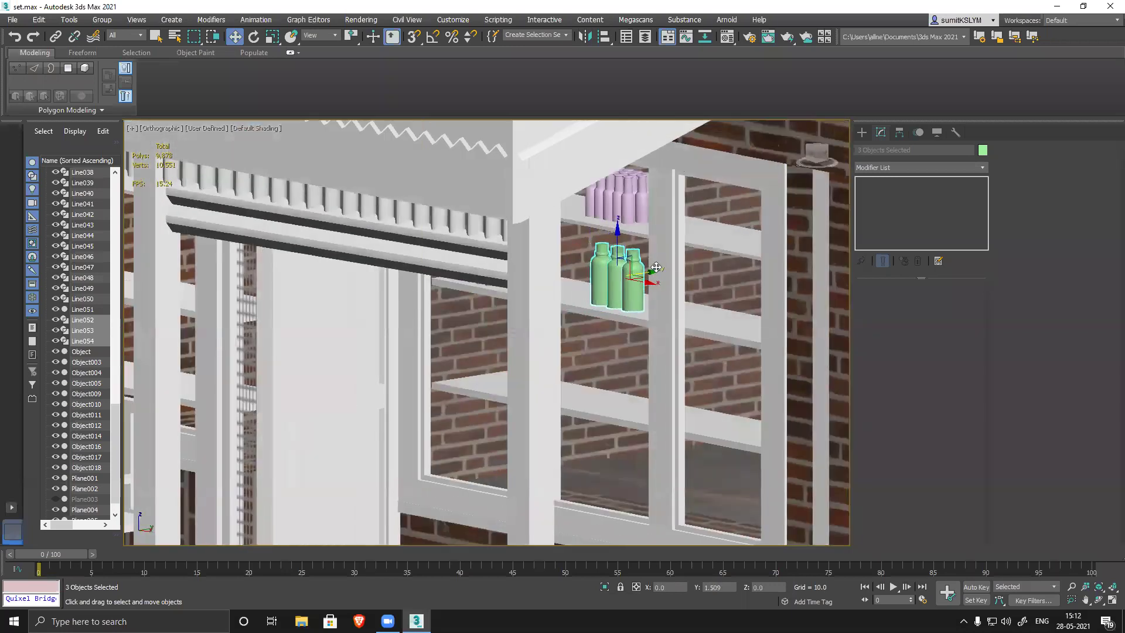
{"action": "middle_click_drag", "start_coordinate": [658, 268], "coordinate": [585, 356], "text": "alt"}
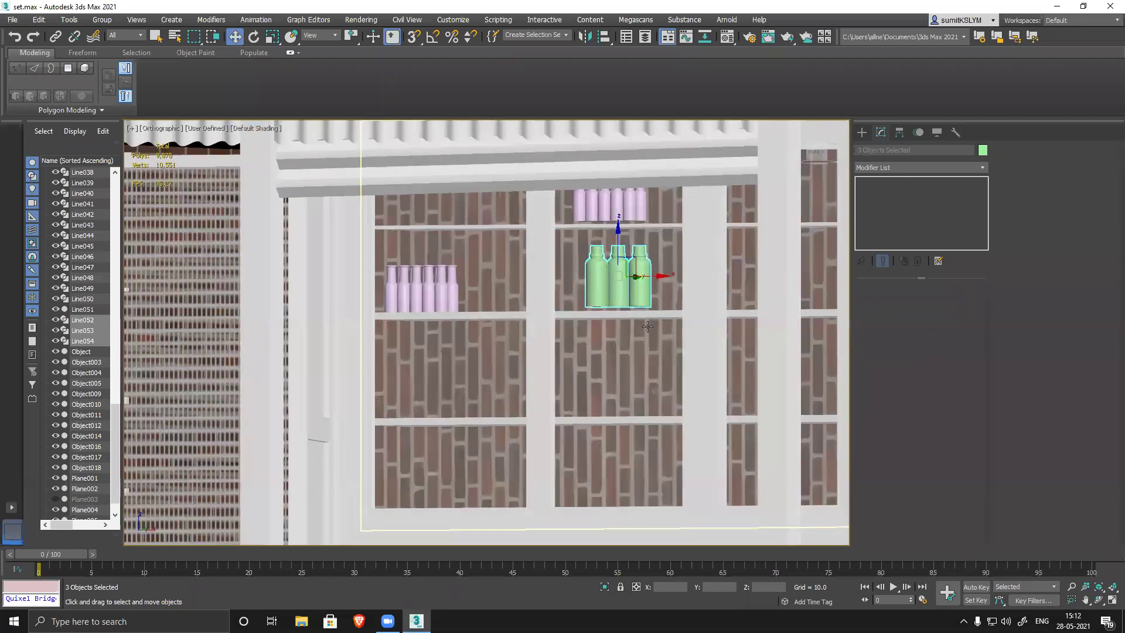
- In the Front view, lower the three bottles slightly so their bases sit on the shelf
{"action": "key", "text": "f"}
{"action": "key", "text": "z"}
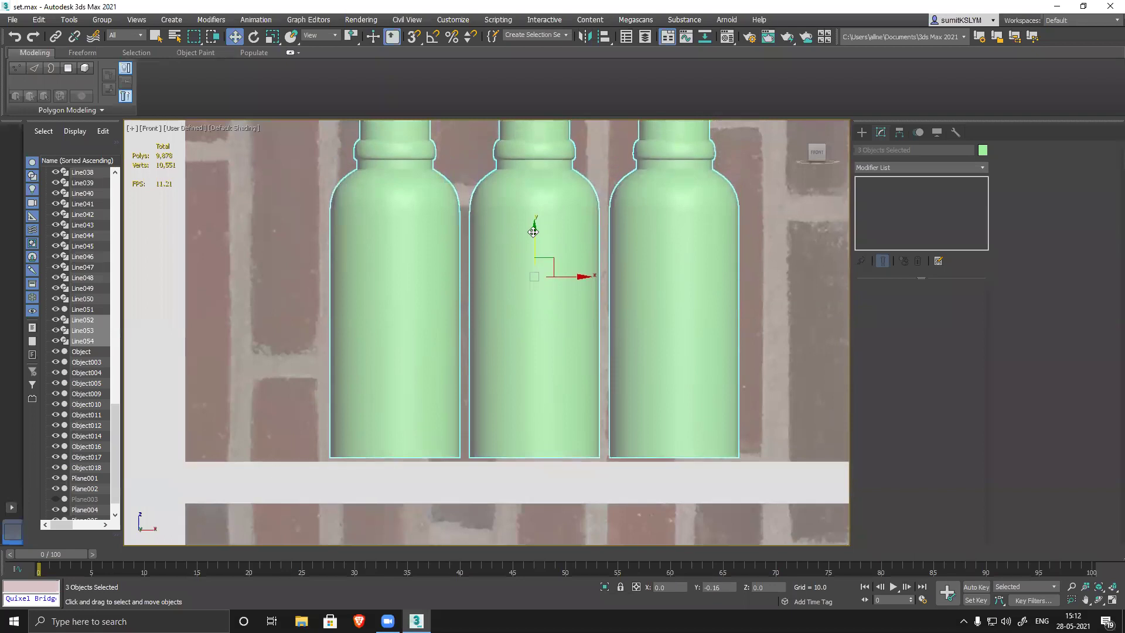
{"action": "scroll", "coordinate": [522, 349], "scroll_direction": "down", "scroll_amount": 5}
{"action": "scroll", "coordinate": [523, 349], "scroll_direction": "down", "scroll_amount": 6}
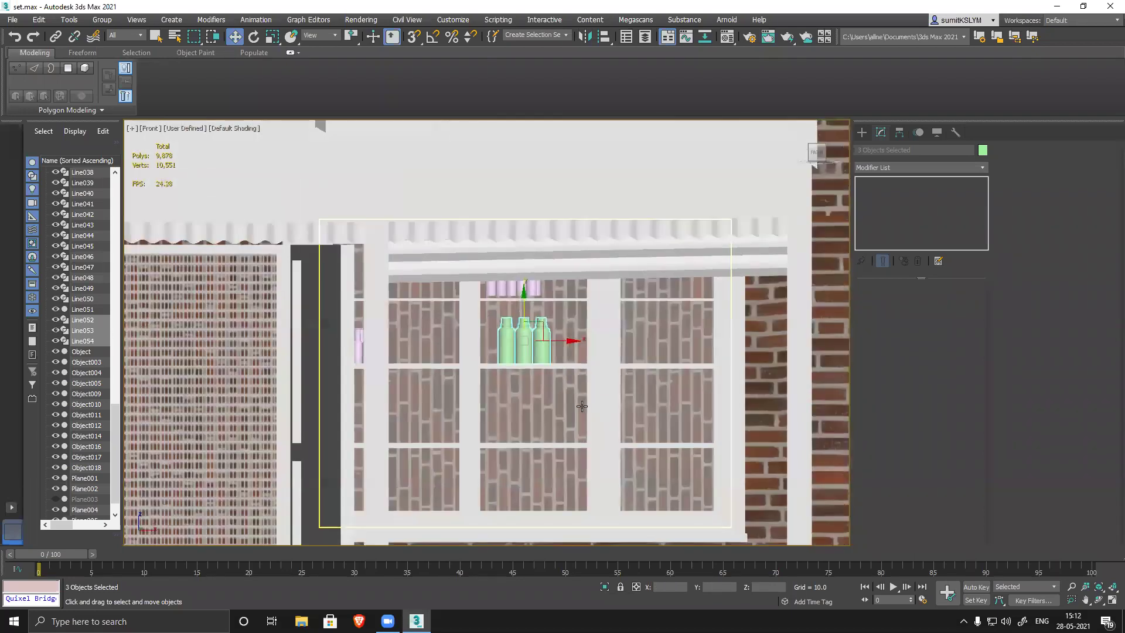
- Return to the reference image and examine the white refrigerator and the props around it
{"action": "middle_click_drag", "start_coordinate": [606, 466], "coordinate": [619, 396]}
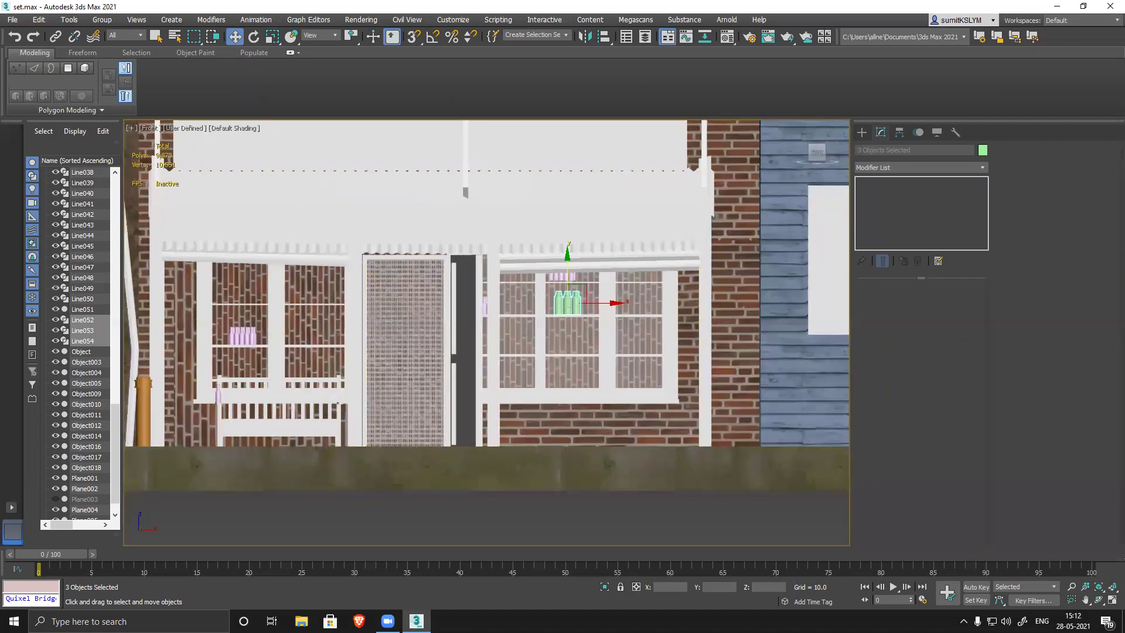
{"action": "middle_click_drag", "start_coordinate": [655, 406], "coordinate": [572, 396]}
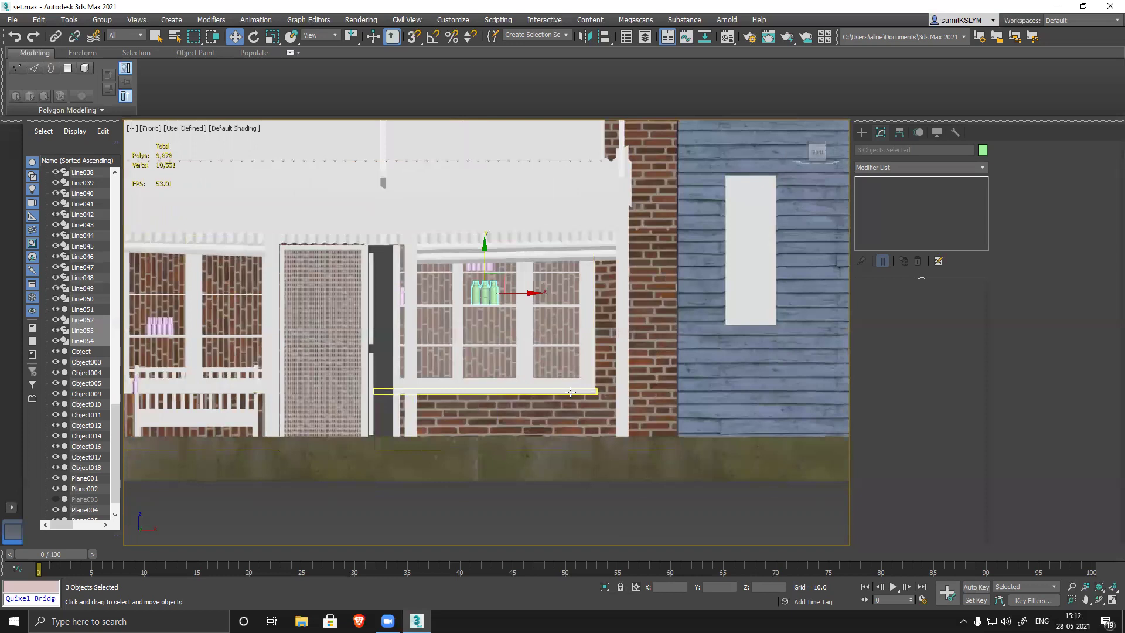
{"action": "scroll", "coordinate": [623, 407], "scroll_direction": "down", "scroll_amount": 2}
{"action": "scroll", "coordinate": [623, 406], "scroll_direction": "down", "scroll_amount": 2}
{"action": "middle_click_drag", "start_coordinate": [813, 437], "coordinate": [695, 440]}
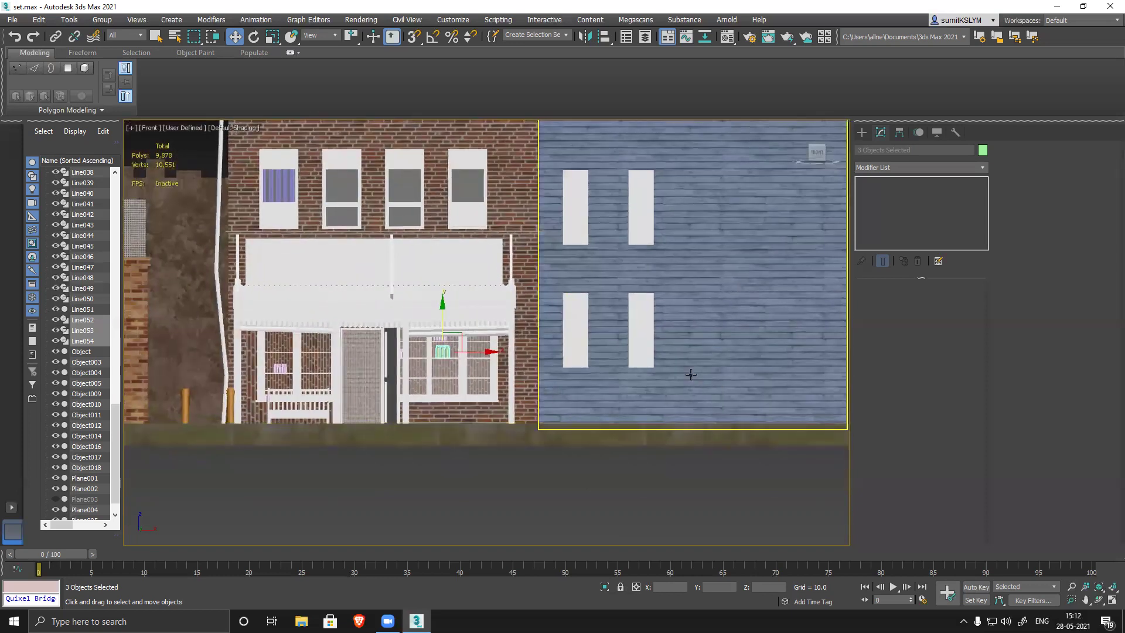
{"action": "middle_click_drag", "start_coordinate": [766, 311], "coordinate": [364, 334]}
{"action": "scroll", "coordinate": [563, 425], "scroll_direction": "down", "scroll_amount": 2}
{"action": "middle_click_drag", "start_coordinate": [563, 425], "coordinate": [471, 403]}
{"action": "scroll", "coordinate": [511, 434], "scroll_direction": "up", "scroll_amount": 4}
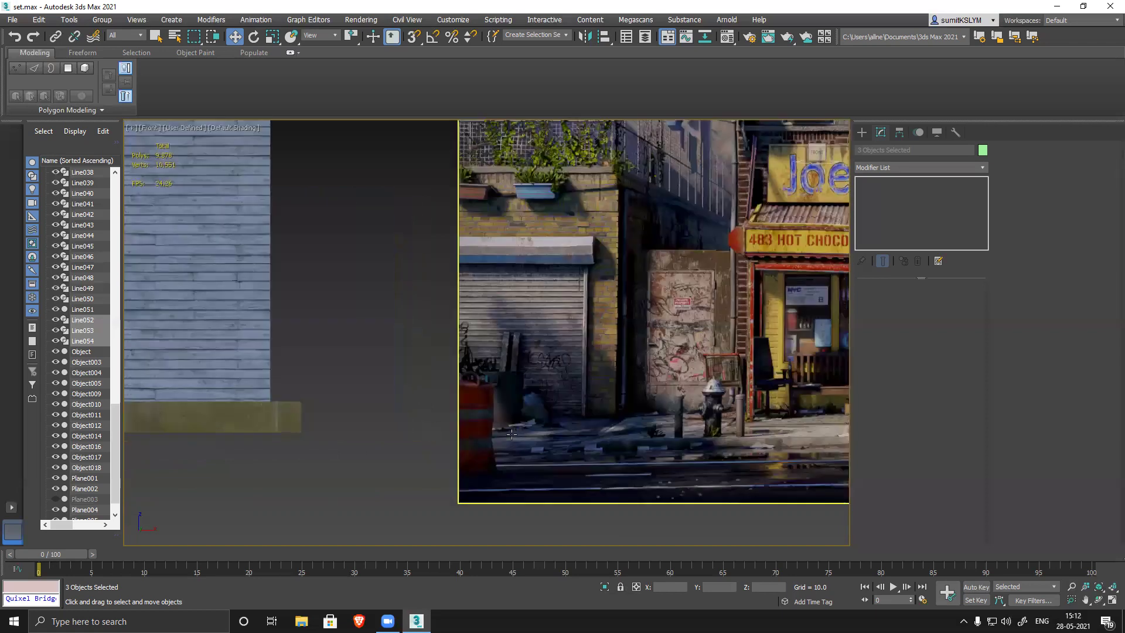
{"action": "middle_click_drag", "start_coordinate": [643, 429], "coordinate": [528, 447]}
{"action": "middle_click_drag", "start_coordinate": [786, 422], "coordinate": [529, 424]}
{"action": "middle_click_drag", "start_coordinate": [731, 404], "coordinate": [508, 378]}
{"action": "scroll", "coordinate": [507, 375], "scroll_direction": "up", "scroll_amount": 6}
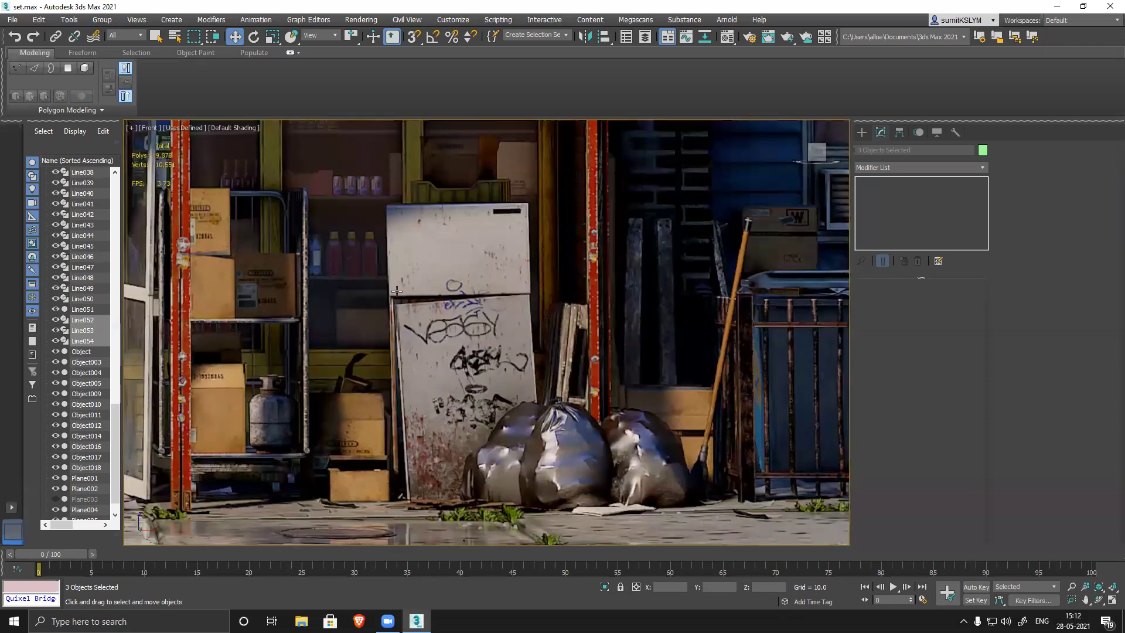
{"action": "middle_click_drag", "start_coordinate": [452, 330], "coordinate": [454, 344]}
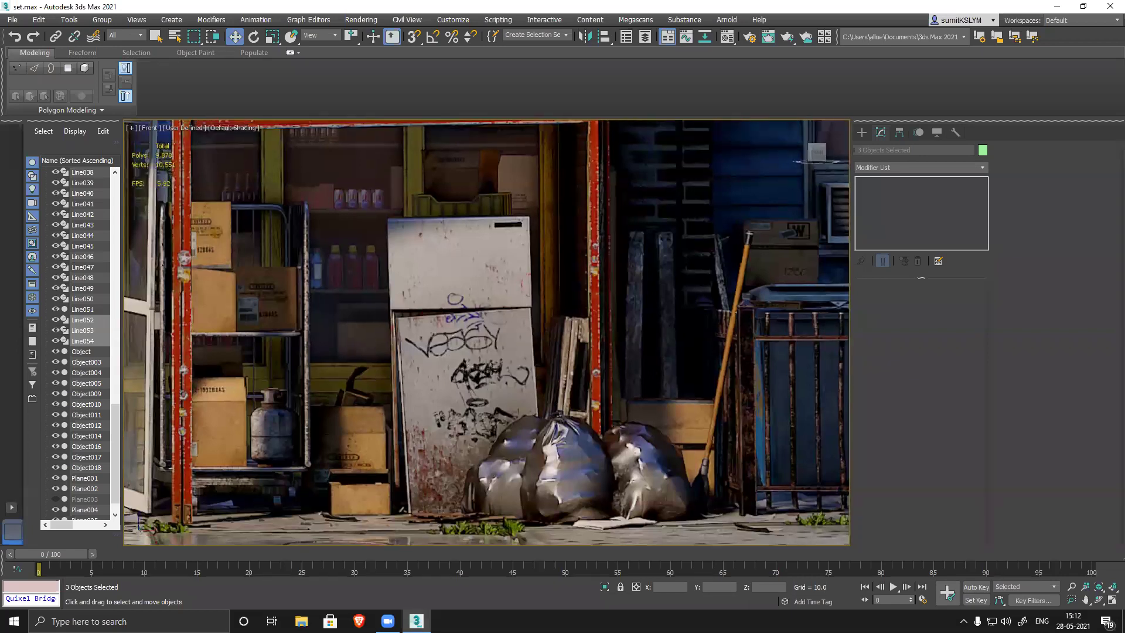
- Create a box over the reference refrigerator, about 17 long, 8.5 wide and 7 high
{"action": "left_click", "coordinate": [864, 134]}
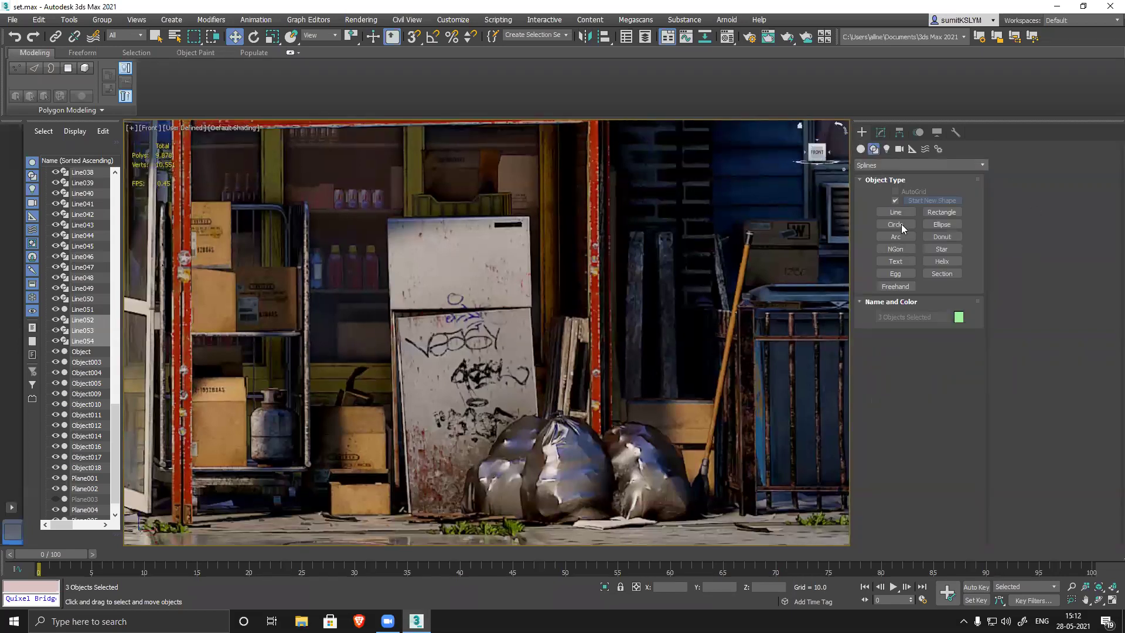
{"action": "left_click", "coordinate": [860, 148]}
{"action": "left_click", "coordinate": [895, 202]}
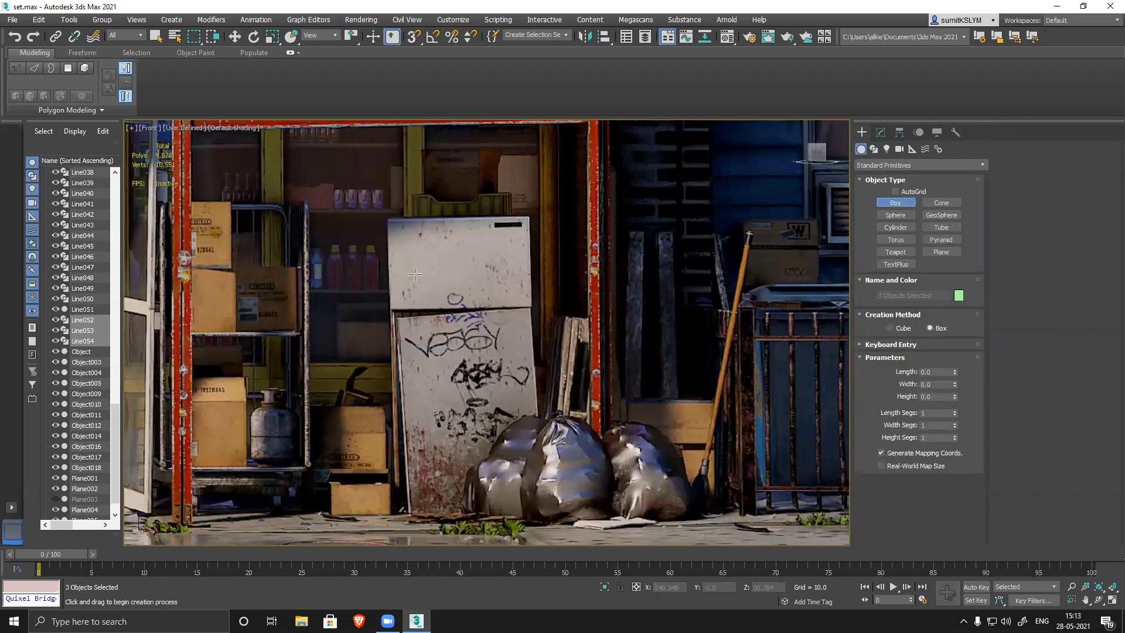
{"action": "left_click_drag", "start_coordinate": [391, 218], "coordinate": [541, 515]}
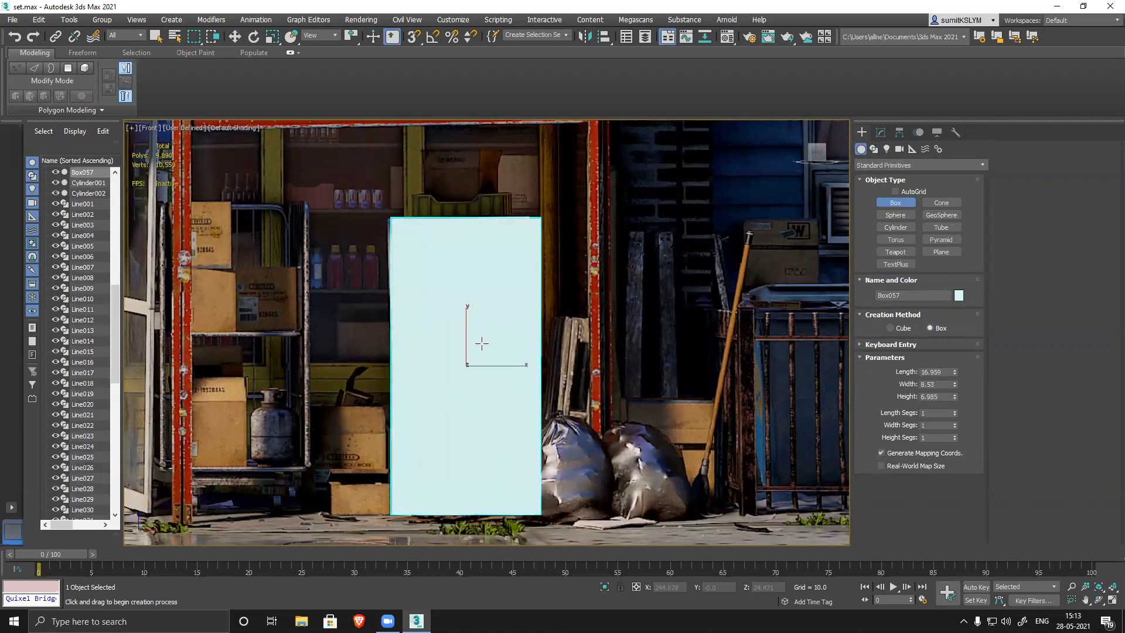
{"action": "key", "text": "w"}
- Copy the refrigerator box, scale the copy into a thin slab along its depth and place it against the front as a door
{"action": "middle_click_drag", "start_coordinate": [482, 346], "coordinate": [563, 401], "text": "alt"}
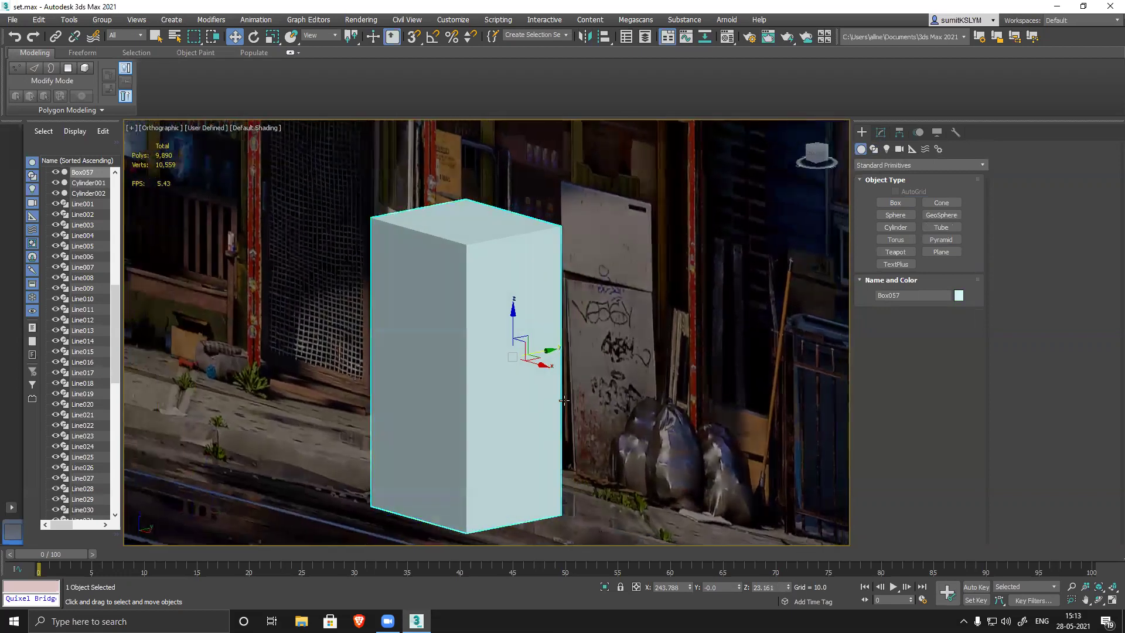
{"action": "left_click_drag", "start_coordinate": [549, 351], "coordinate": [502, 359], "text": "shift"}
{"action": "left_click", "coordinate": [565, 363]}
{"action": "key", "text": "r"}
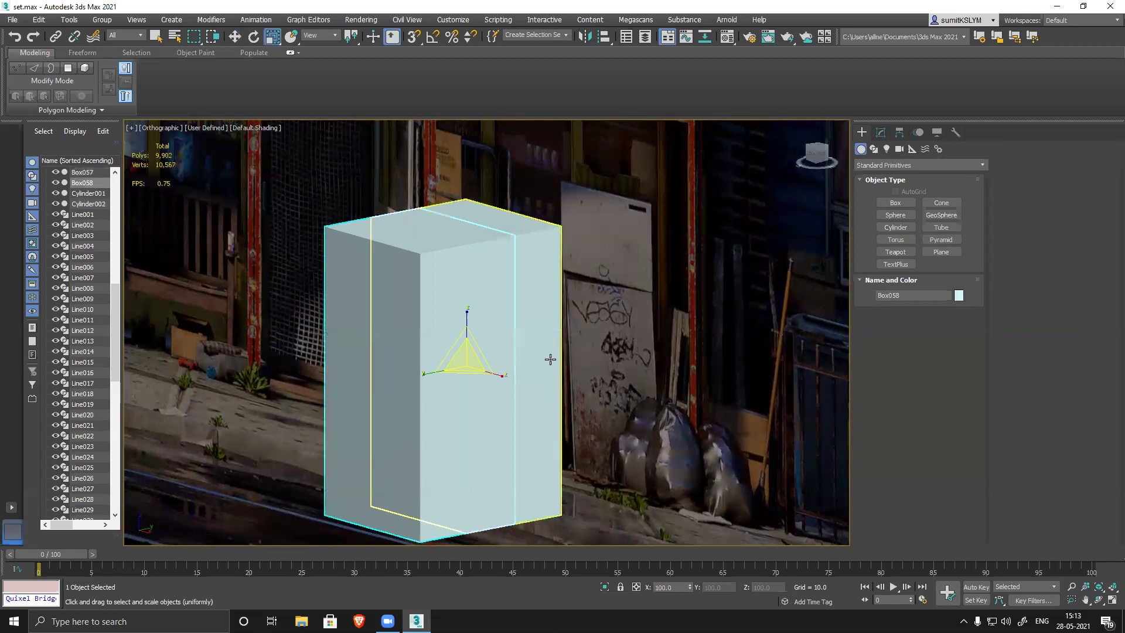
{"action": "left_click_drag", "start_coordinate": [430, 372], "coordinate": [638, 307]}
{"action": "key", "text": "w"}
{"action": "left_click_drag", "start_coordinate": [503, 360], "coordinate": [455, 382]}
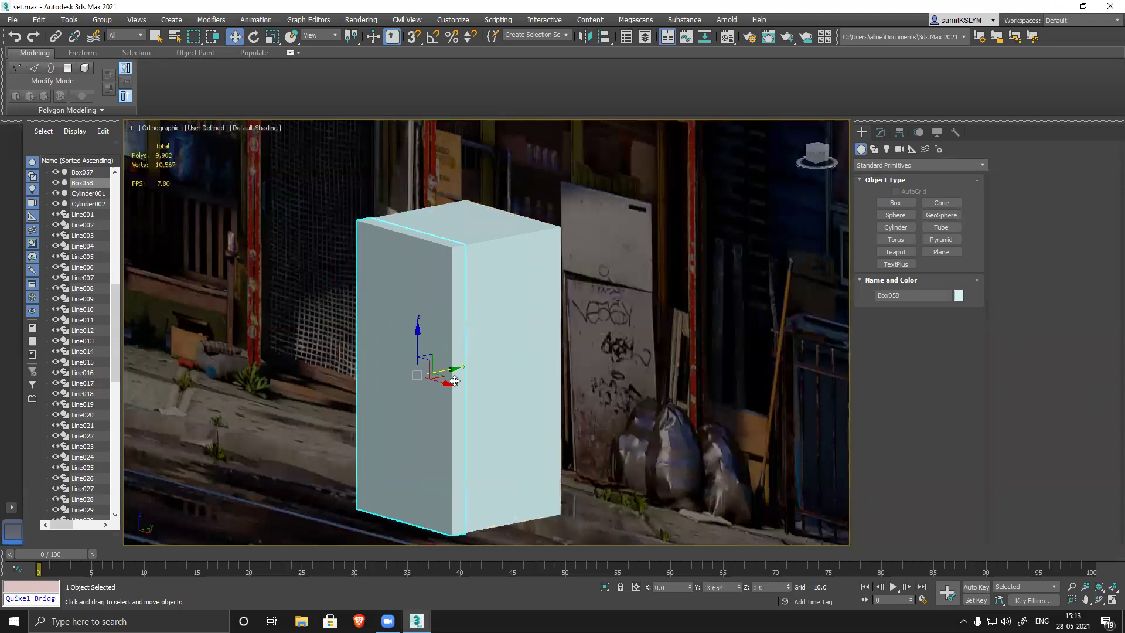
{"action": "key", "text": "r"}
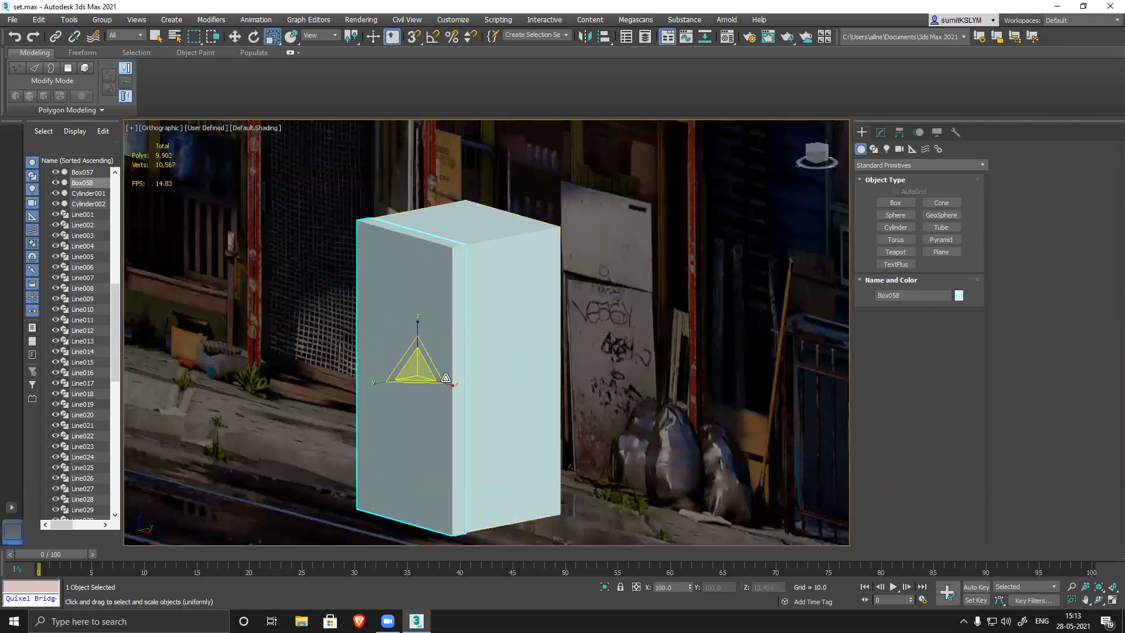
{"action": "left_click_drag", "start_coordinate": [381, 381], "coordinate": [392, 380]}
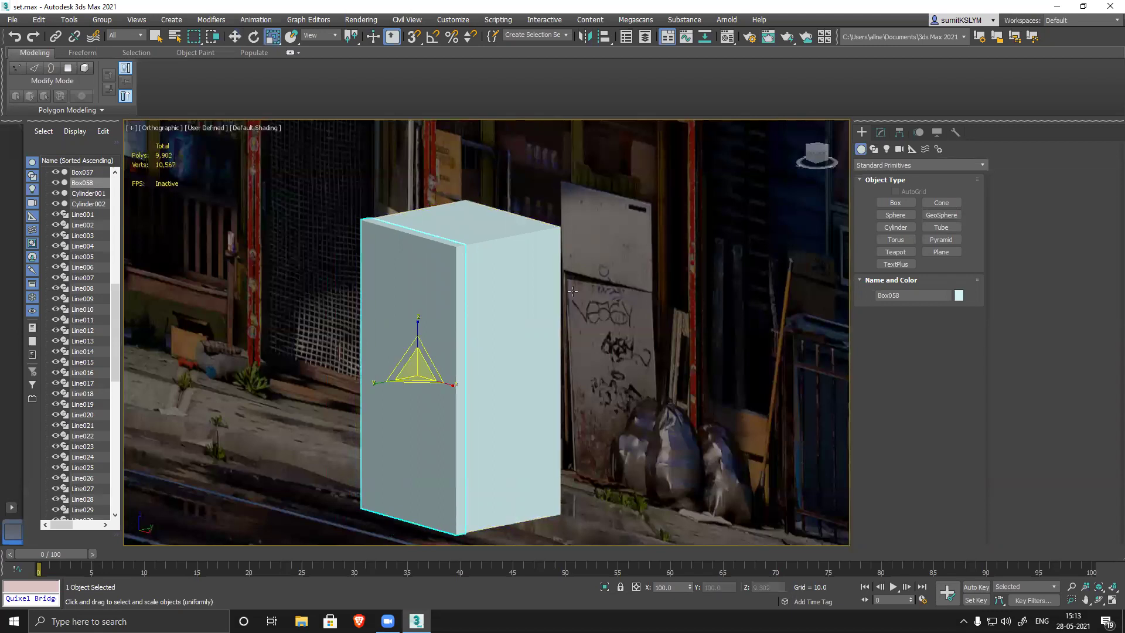
- Turn on Edged Faces, switch to a perspective view and nudge the door slab's position along the refrigerator's depth
{"action": "key", "text": "F4"}
{"action": "mouse_move", "coordinate": [492, 365]}
{"action": "middle_mouse_down", "text": "alt"}
{"action": "mouse_move", "coordinate": [498, 395]}
{"action": "mouse_move", "coordinate": [528, 403]}
{"action": "mouse_move", "coordinate": [656, 367]}
{"action": "middle_mouse_up", "text": "alt"}
{"action": "scroll", "coordinate": [479, 379], "scroll_direction": "up", "scroll_amount": 3}
{"action": "key", "text": "p"}
{"action": "scroll", "coordinate": [528, 403], "scroll_direction": "down", "scroll_amount": 5}
{"action": "scroll", "coordinate": [535, 382], "scroll_direction": "up", "scroll_amount": 4}
{"action": "key", "text": "w"}
{"action": "left_click_drag", "start_coordinate": [416, 459], "coordinate": [411, 458]}
{"action": "middle_click_drag", "start_coordinate": [646, 462], "coordinate": [527, 451], "text": "alt"}
- Scale the door slab's height down to about 35 percent
{"action": "key", "text": "e"}
{"action": "scroll", "coordinate": [596, 404], "scroll_direction": "down", "scroll_amount": 5}
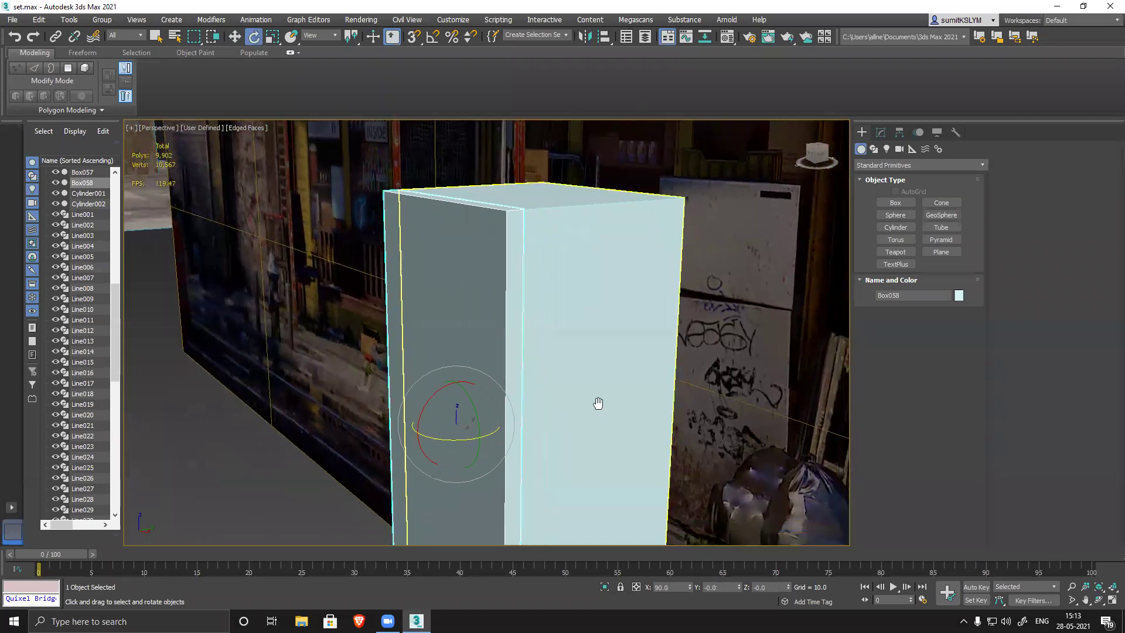
{"action": "key", "text": "r"}
{"action": "left_click_drag", "start_coordinate": [529, 384], "coordinate": [523, 429]}
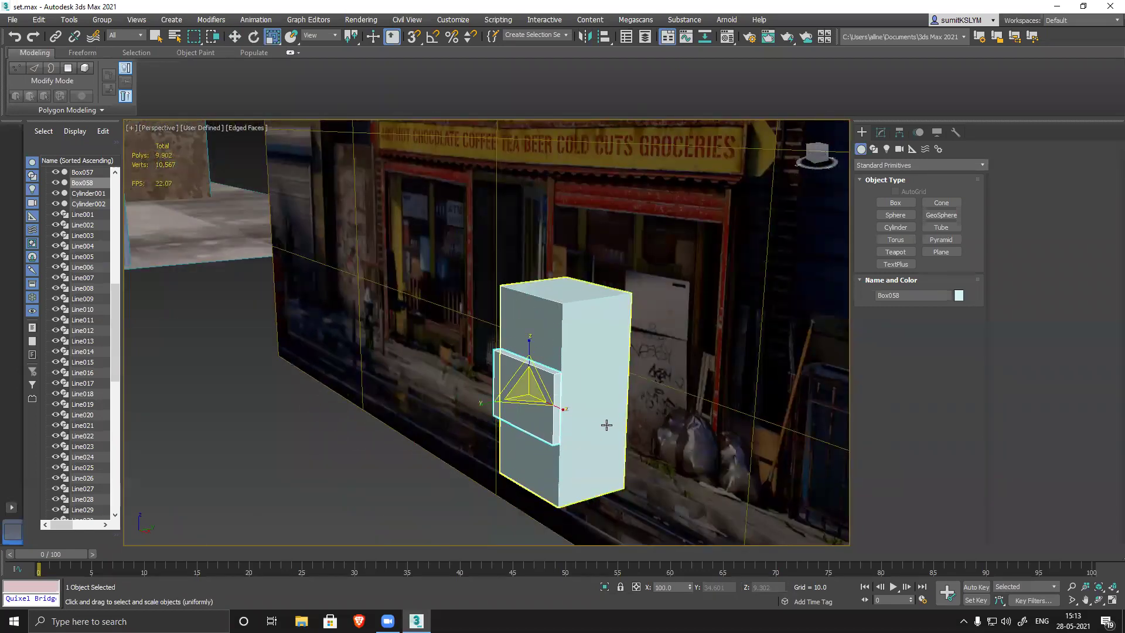
- Switch to the Front view and hide the refrigerator body box to expose the reference behind it
{"action": "key", "text": "f"}
{"action": "middle_click_drag", "start_coordinate": [680, 343], "coordinate": [326, 375]}
{"action": "scroll", "coordinate": [571, 322], "scroll_direction": "up", "scroll_amount": 10}
{"action": "middle_click_drag", "start_coordinate": [697, 388], "coordinate": [630, 405]}
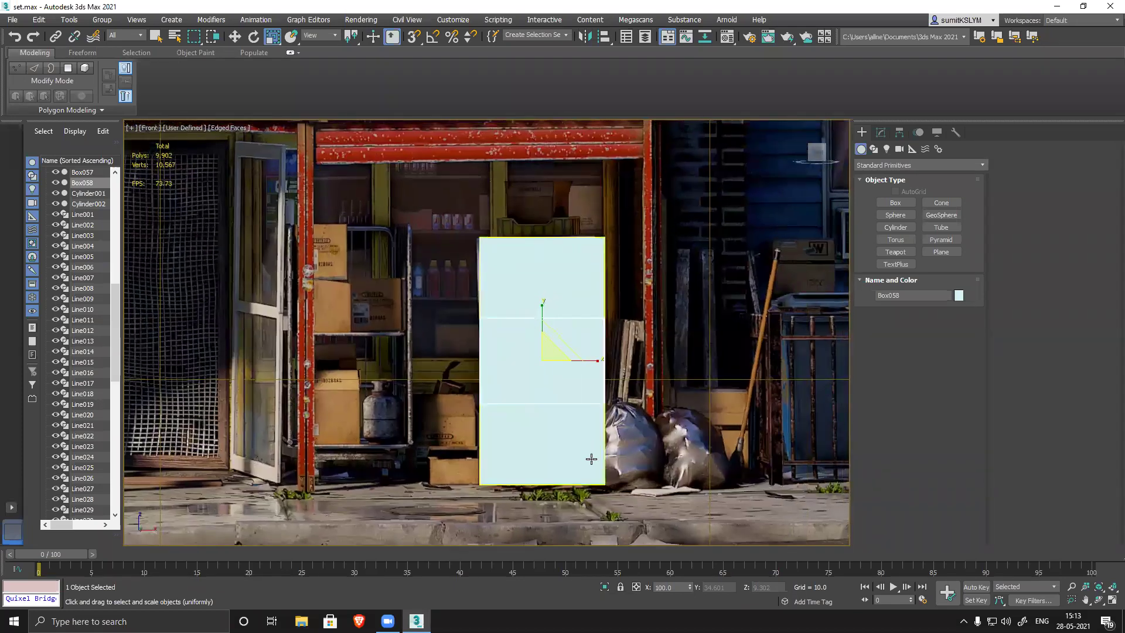
{"action": "left_click", "coordinate": [537, 278]}
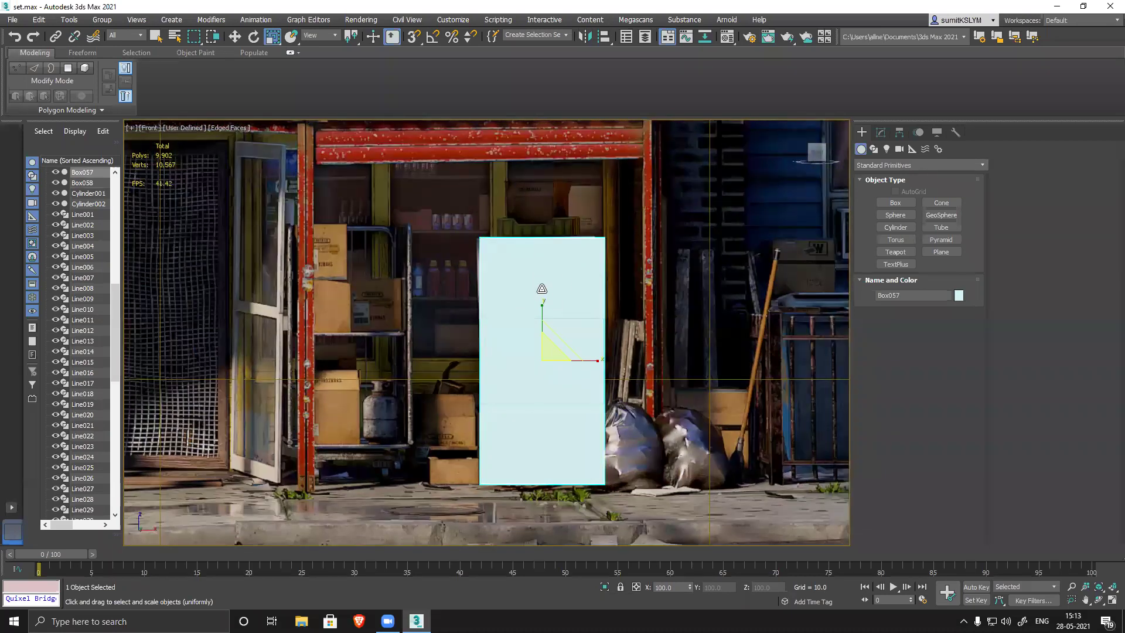
{"action": "right_click", "coordinate": [539, 280]}
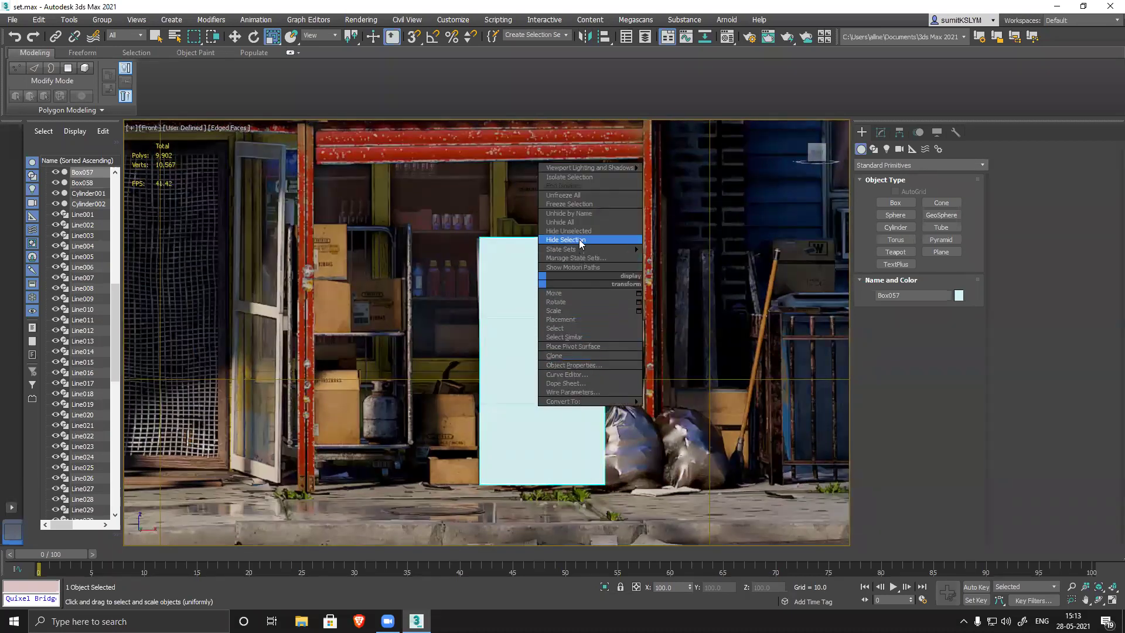
{"action": "left_click", "coordinate": [566, 239]}
- Move the door slab up to align with the top of the refrigerator in the reference image, at about Z 28.7
{"action": "left_click", "coordinate": [538, 352]}
{"action": "key", "text": "w"}
{"action": "scroll", "coordinate": [560, 335], "scroll_direction": "up", "scroll_amount": 5}
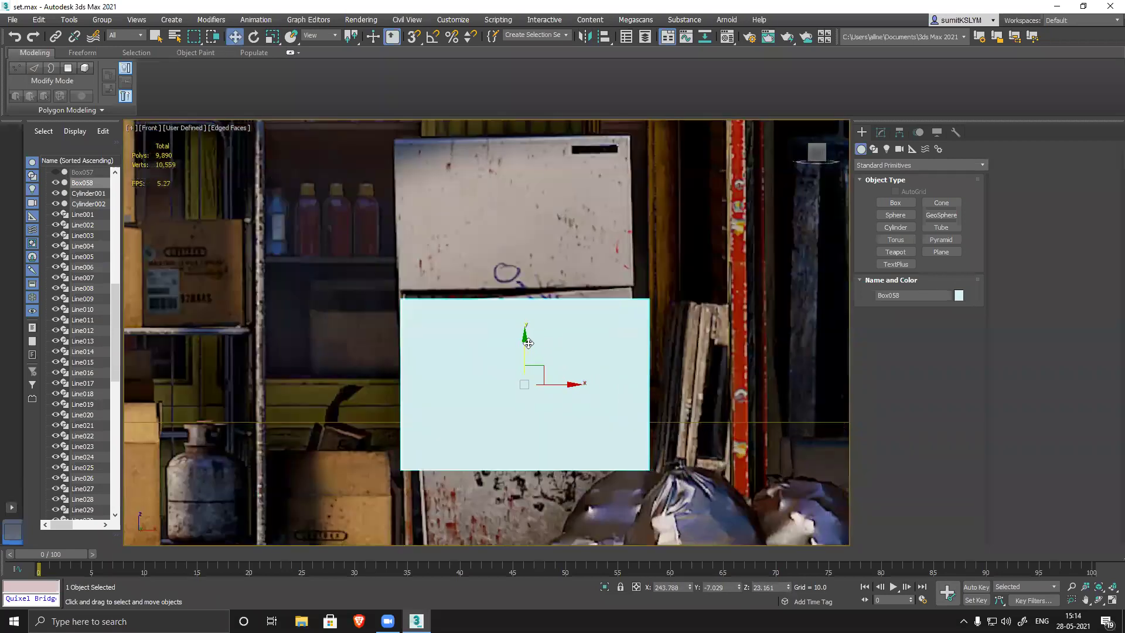
{"action": "left_click_drag", "start_coordinate": [526, 338], "coordinate": [521, 177]}
{"action": "middle_click_drag", "start_coordinate": [562, 269], "coordinate": [579, 342]}
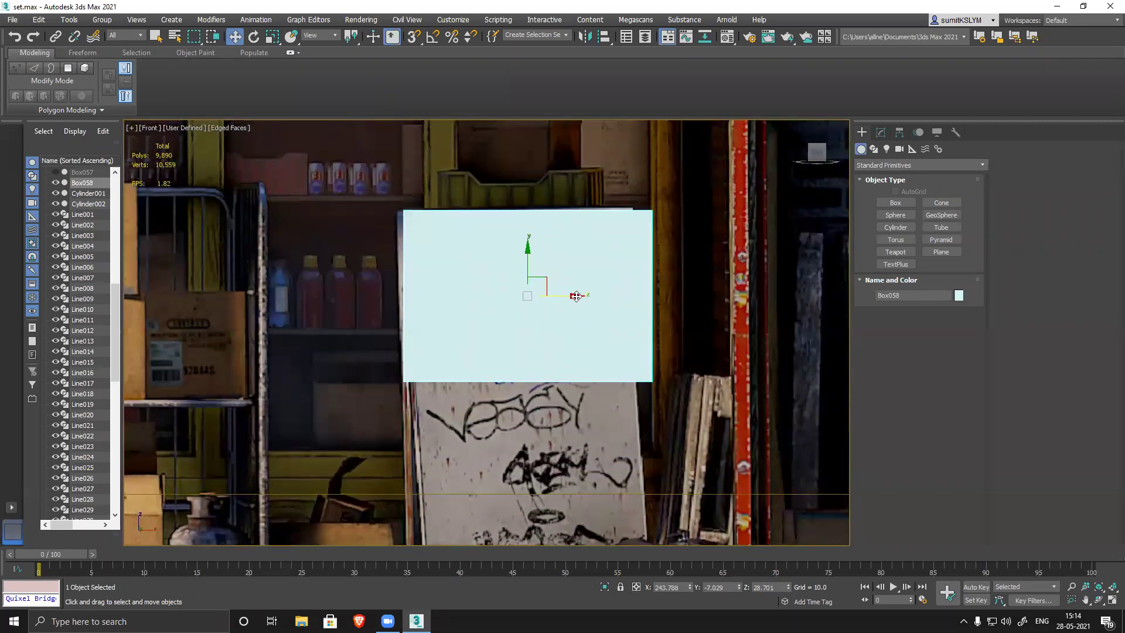
- Unhide the refrigerator body and hide the door slab
{"action": "right_click", "coordinate": [569, 384]}
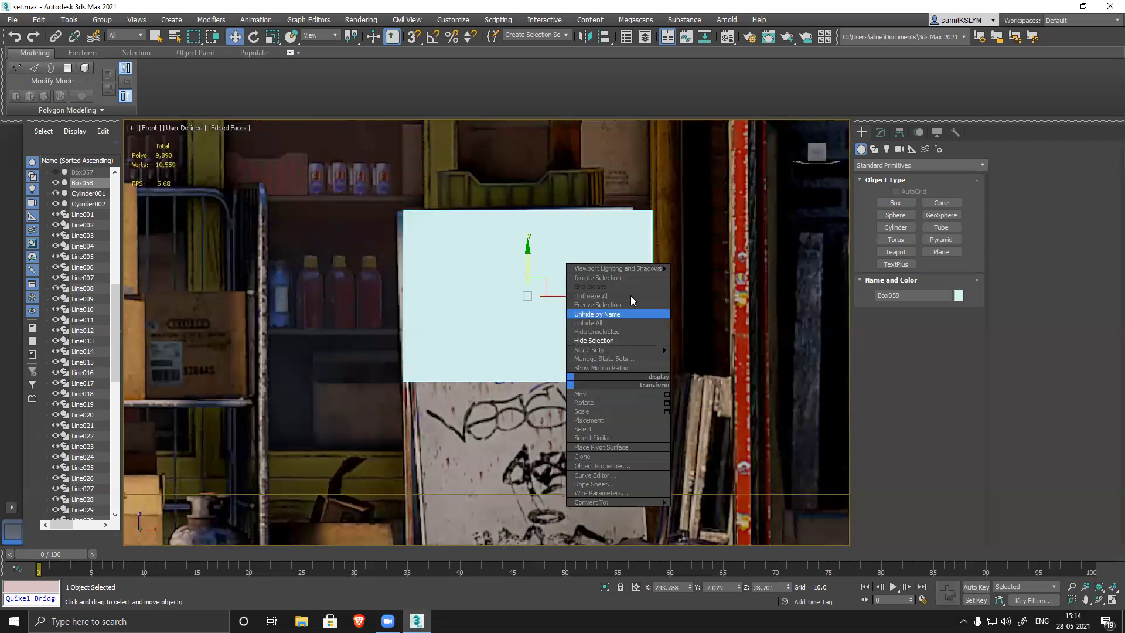
{"action": "left_click", "coordinate": [610, 323]}
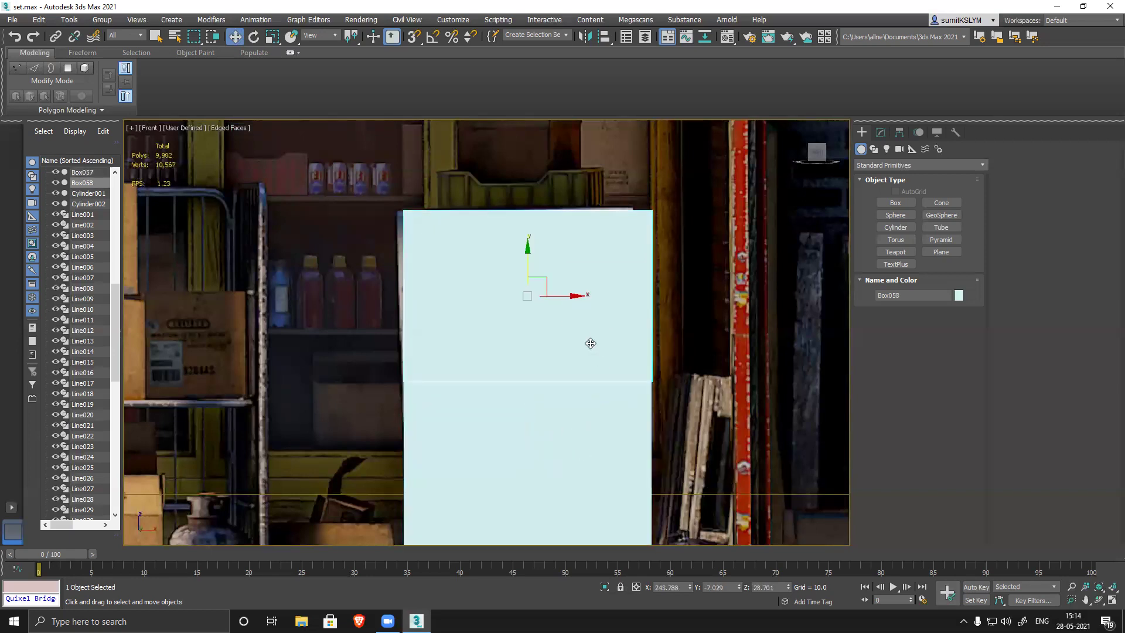
{"action": "scroll", "coordinate": [575, 343], "scroll_direction": "down", "scroll_amount": 5}
{"action": "scroll", "coordinate": [557, 364], "scroll_direction": "up", "scroll_amount": 2}
{"action": "right_click", "coordinate": [560, 294]}
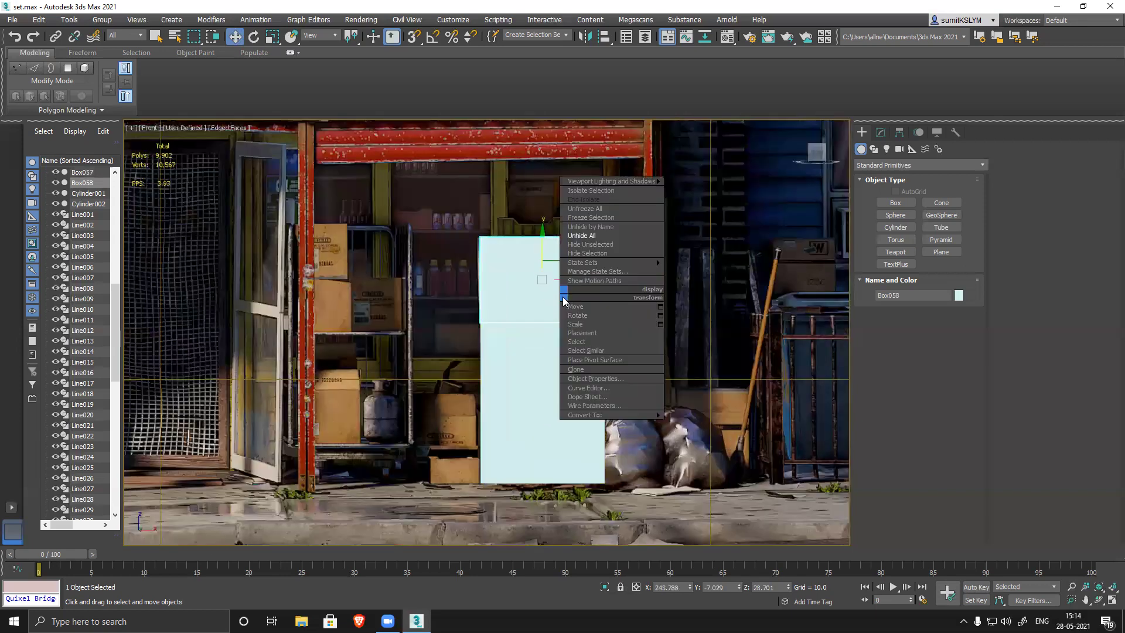
{"action": "left_click", "coordinate": [598, 253]}
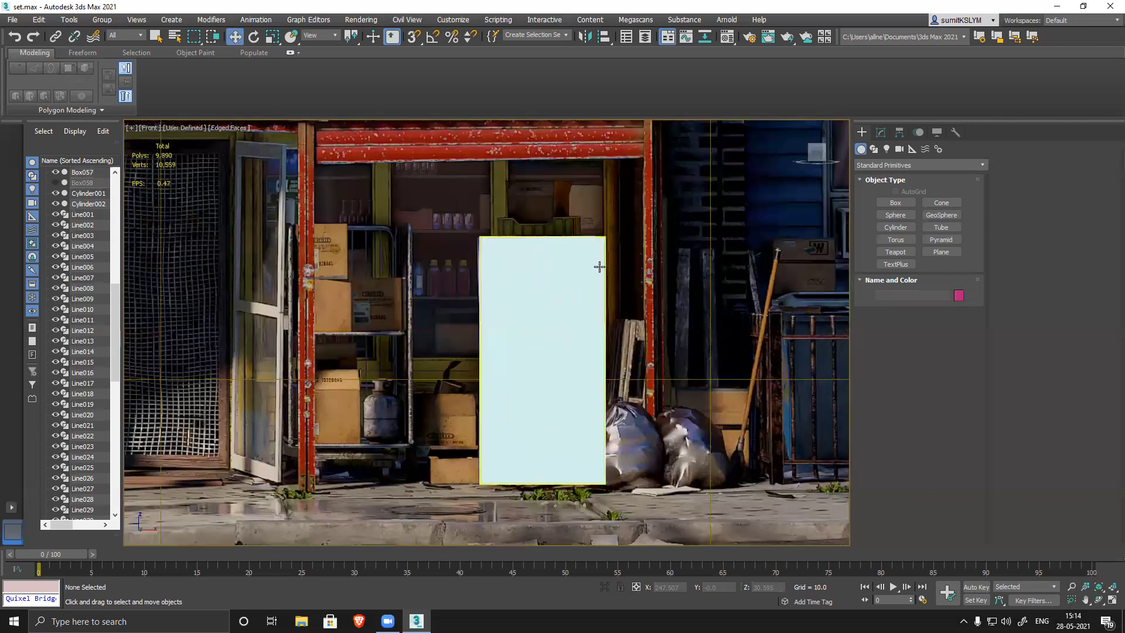
- Convert the refrigerator body box to an Editable Poly
{"action": "left_click", "coordinate": [581, 350]}
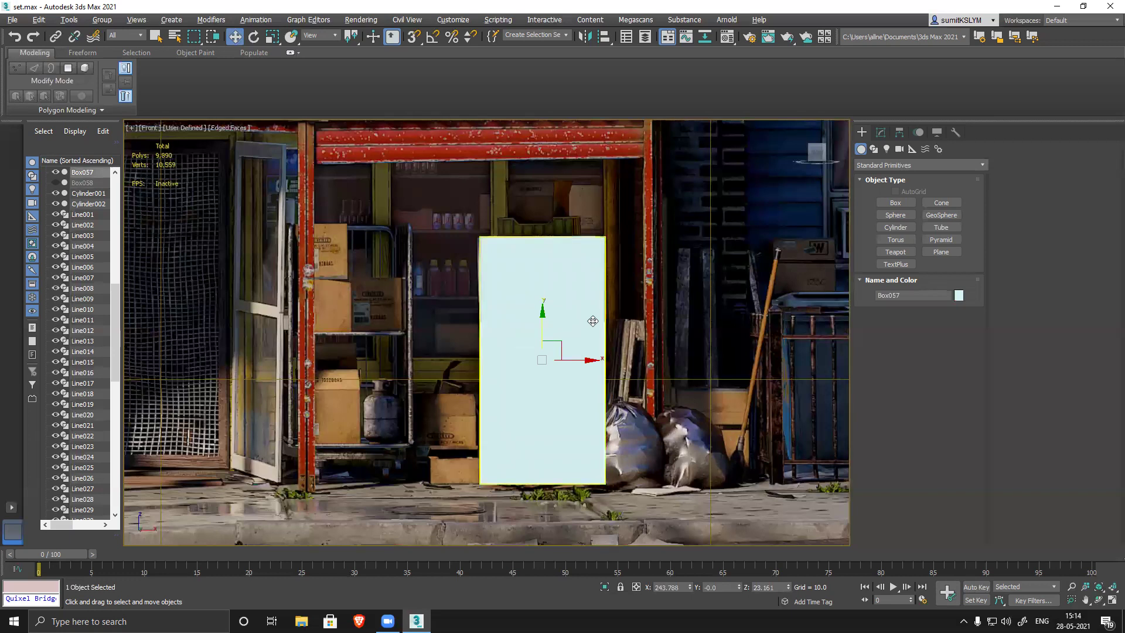
{"action": "left_click", "coordinate": [880, 133]}
{"action": "right_click", "coordinate": [891, 182]}
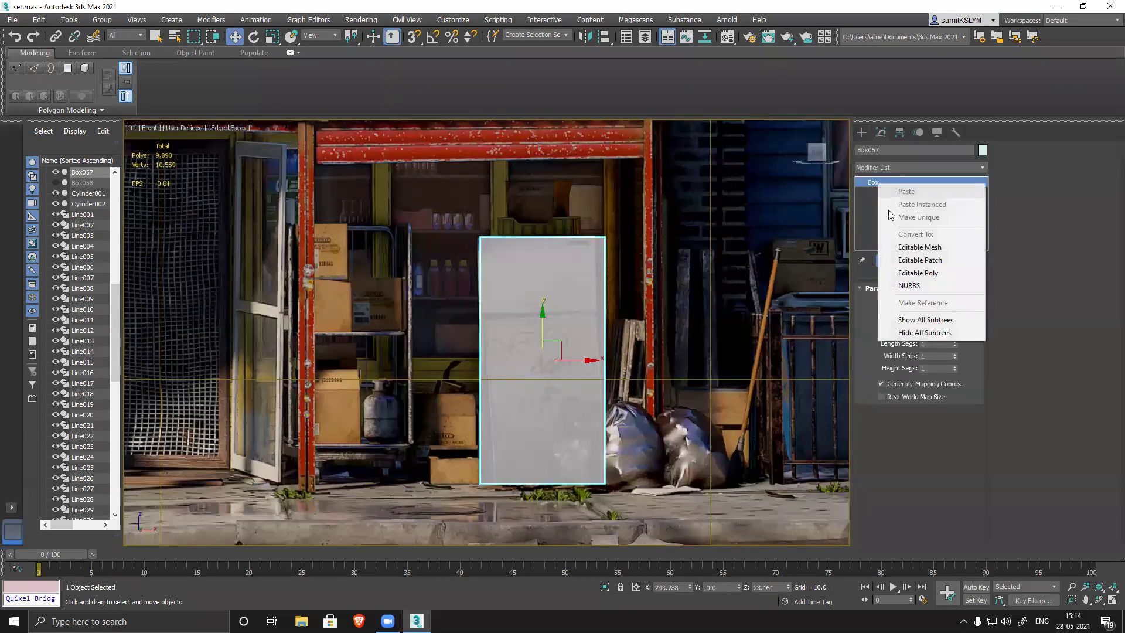
{"action": "left_click", "coordinate": [914, 275]}
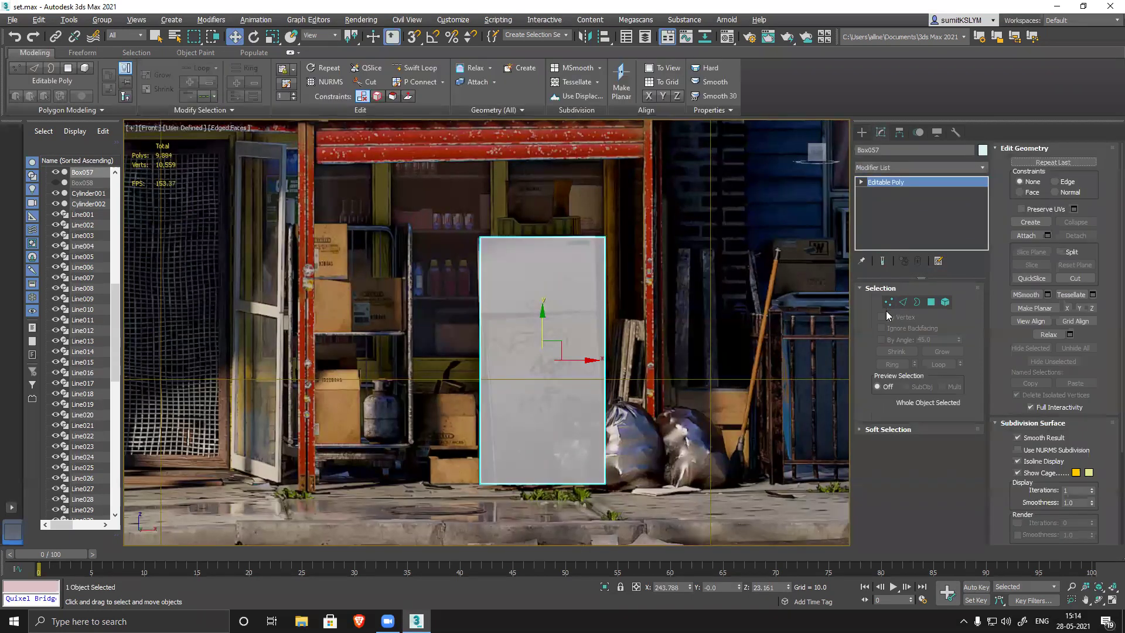
- Shift the vertices of the refrigerator body's two vertical sides horizontally to fit the refrigerator's outline in the reference
{"action": "left_click", "coordinate": [892, 302]}
{"action": "left_click_drag", "start_coordinate": [571, 193], "coordinate": [709, 493]}
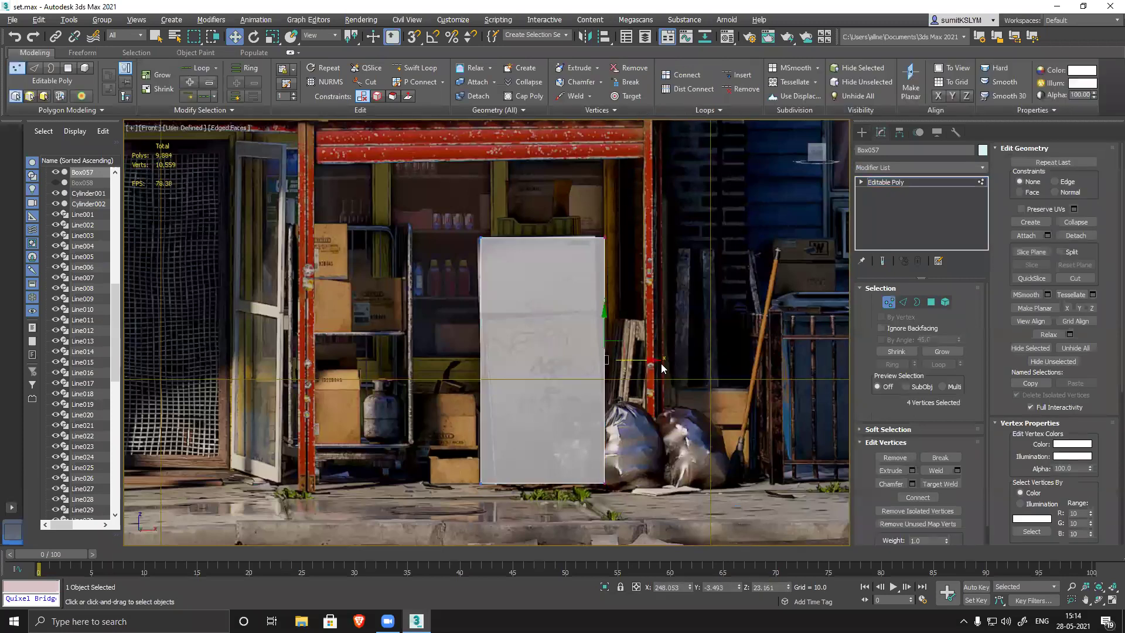
{"action": "left_click_drag", "start_coordinate": [651, 360], "coordinate": [641, 359]}
{"action": "left_click_drag", "start_coordinate": [451, 220], "coordinate": [511, 493]}
{"action": "left_click_drag", "start_coordinate": [527, 359], "coordinate": [523, 359]}
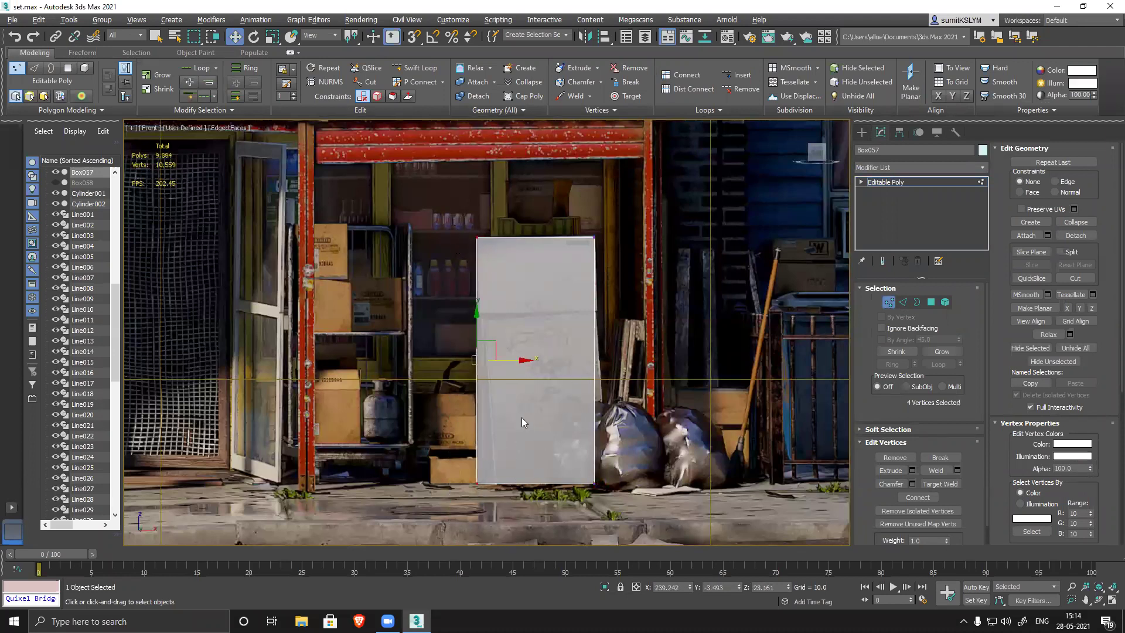
- Select all edges of the refrigerator body and view it in perspective
{"action": "scroll", "coordinate": [509, 363], "scroll_direction": "up", "scroll_amount": 2}
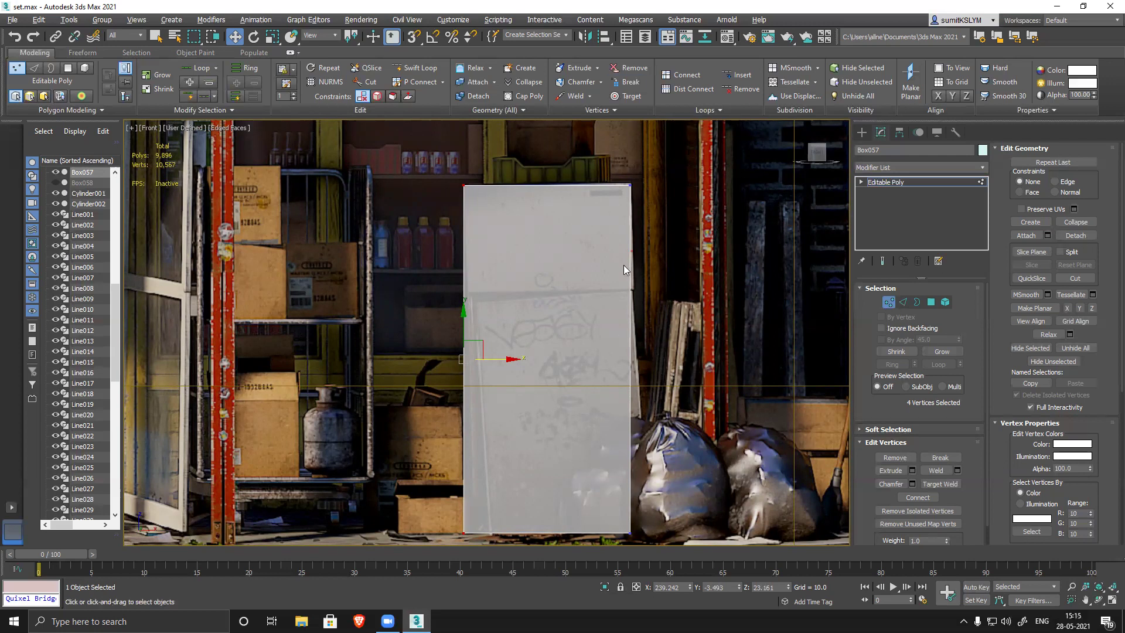
{"action": "middle_click_drag", "start_coordinate": [638, 268], "coordinate": [636, 276]}
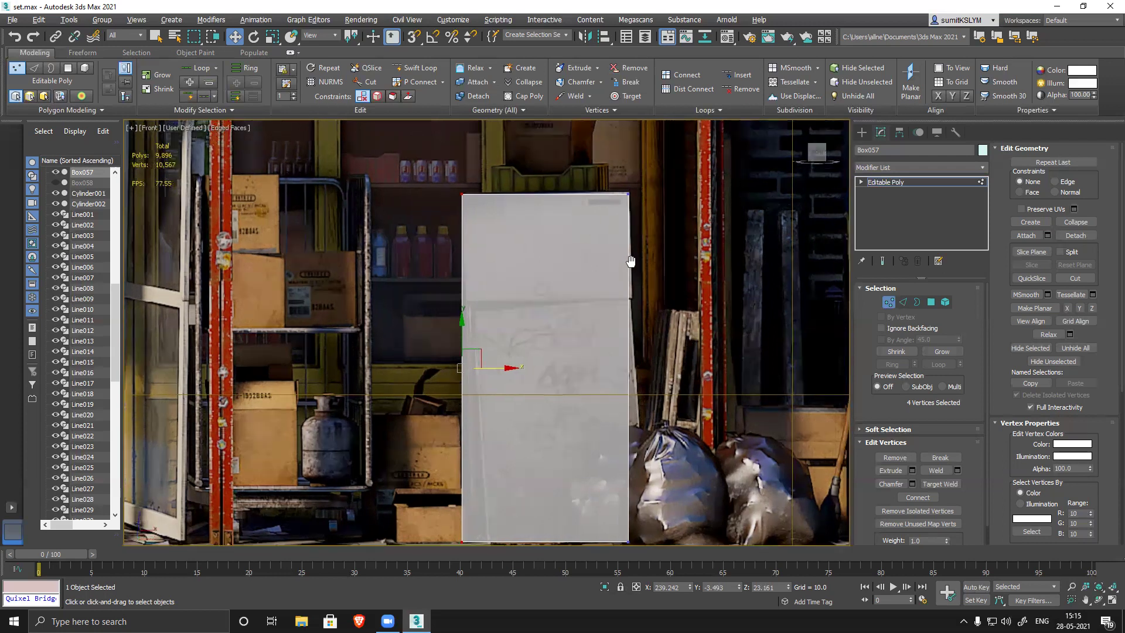
{"action": "left_click", "coordinate": [904, 302]}
{"action": "scroll", "coordinate": [568, 341], "scroll_direction": "down", "scroll_amount": 6}
{"action": "left_click_drag", "start_coordinate": [733, 497], "coordinate": [732, 498]}
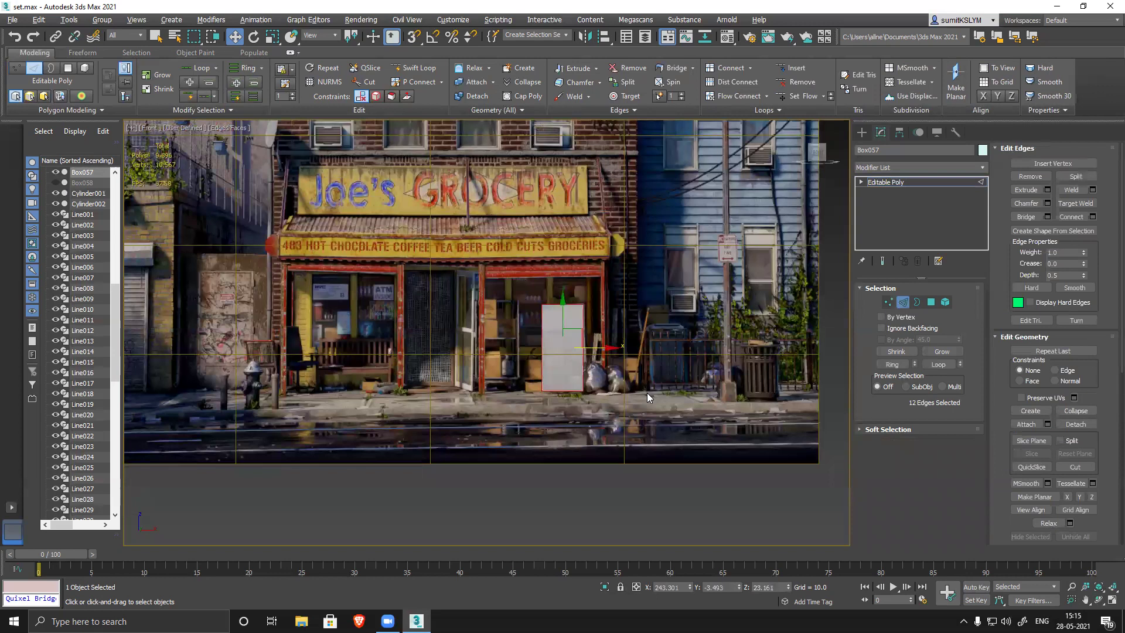
{"action": "key", "text": "p"}
{"action": "middle_click_drag", "start_coordinate": [636, 399], "coordinate": [597, 410], "text": "alt"}
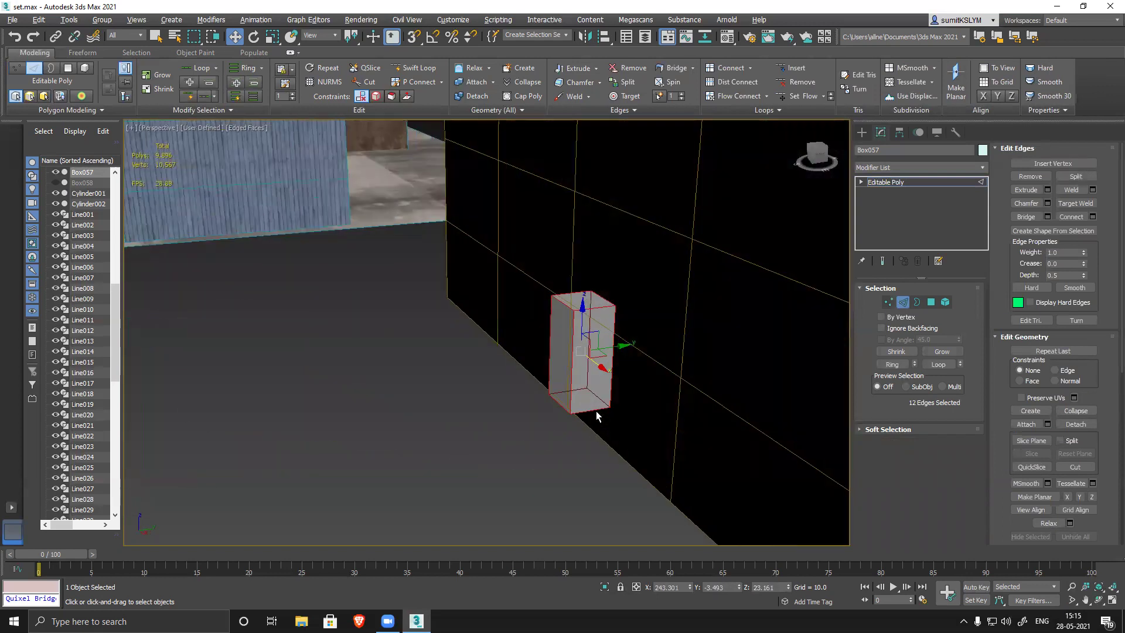
{"action": "scroll", "coordinate": [591, 395], "scroll_direction": "up", "scroll_amount": 4}
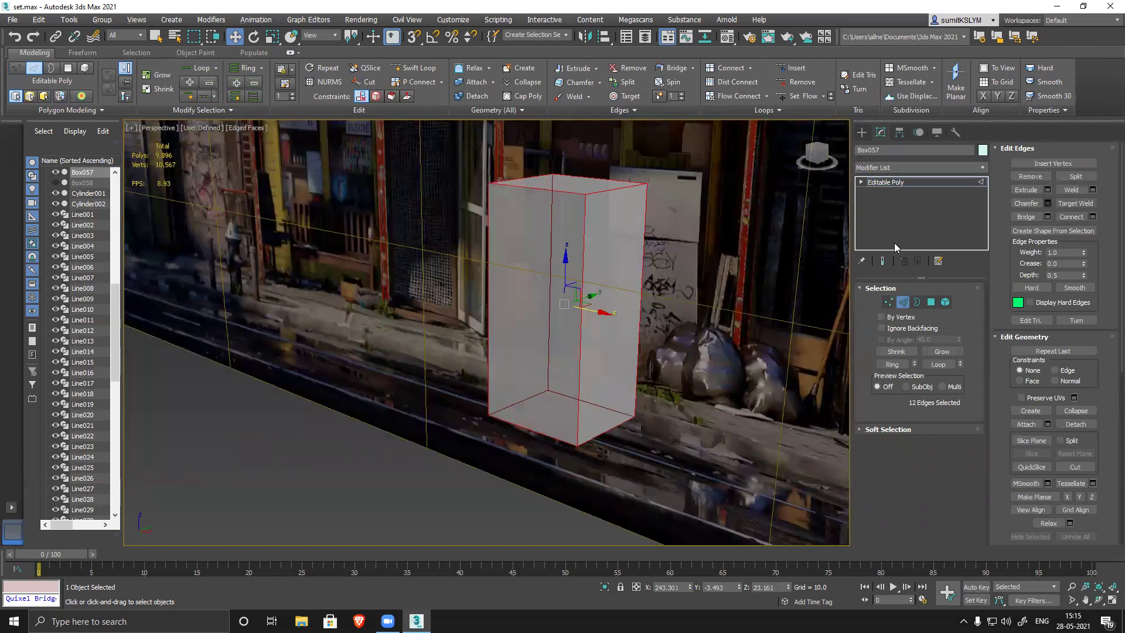
- Set up a chamfer on the refrigerator body's edges with an amount of 0.17 and 2 segments
{"action": "key", "text": "ctrl+shift+c"}
{"action": "scroll", "coordinate": [610, 293], "scroll_direction": "up", "scroll_amount": 5}
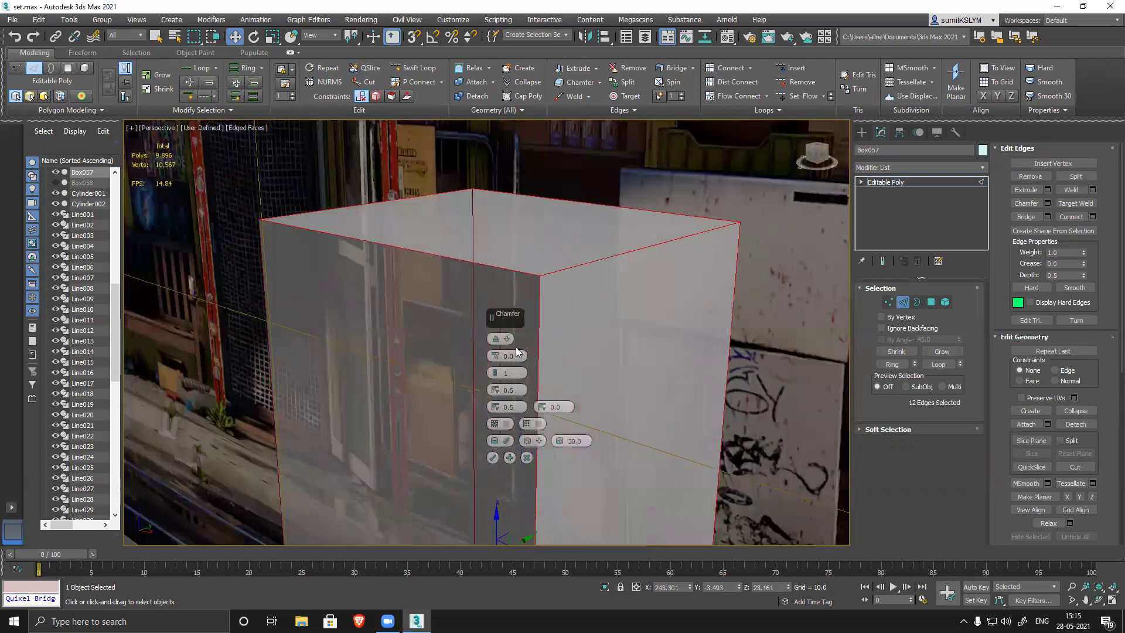
{"action": "mouse_move", "coordinate": [495, 354]}
{"action": "left_mouse_down"}
{"action": "mouse_move", "coordinate": [494, 334]}
{"action": "mouse_move", "coordinate": [494, 352]}
{"action": "left_mouse_up"}
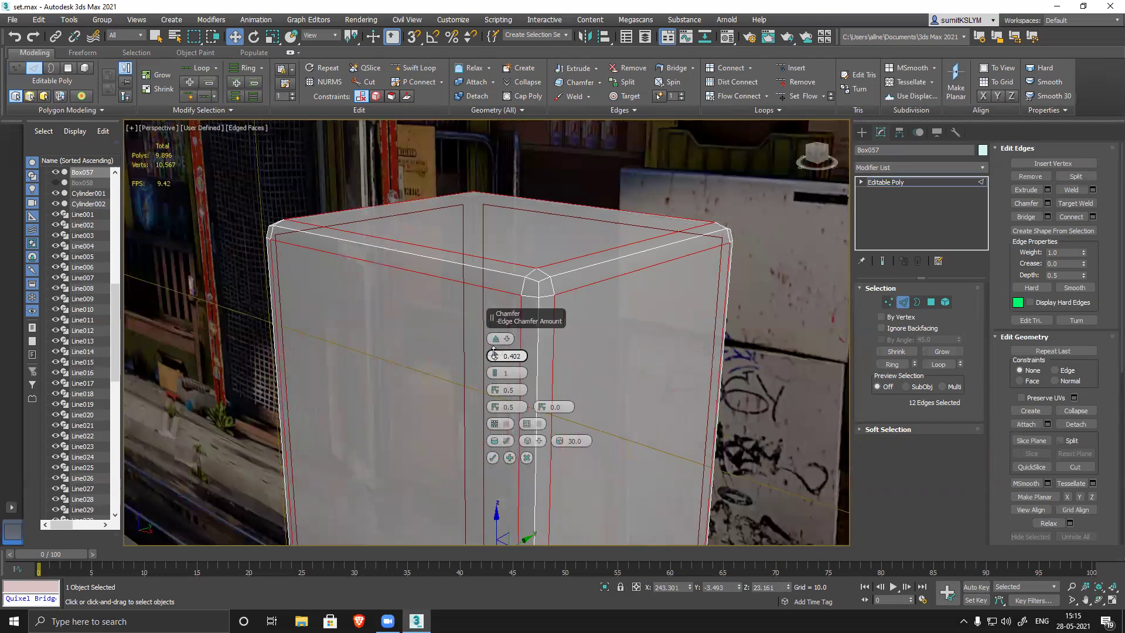
{"action": "right_click", "coordinate": [494, 351]}
{"action": "left_click", "coordinate": [494, 356]}
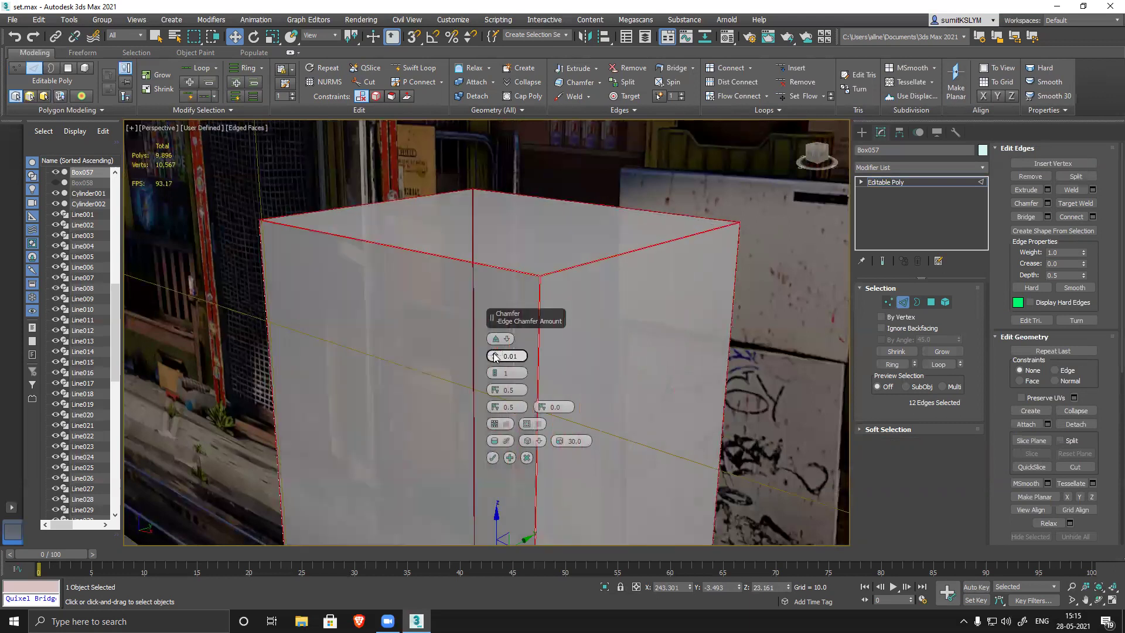
{"action": "left_click", "coordinate": [494, 354]}
{"action": "left_click", "coordinate": [494, 354]}
{"action": "left_click", "coordinate": [494, 354]}
{"action": "left_click", "coordinate": [494, 354]}
{"action": "left_click", "coordinate": [494, 354]}
{"action": "left_click", "coordinate": [494, 354]}
{"action": "left_click", "coordinate": [494, 354]}
{"action": "left_click", "coordinate": [494, 354]}
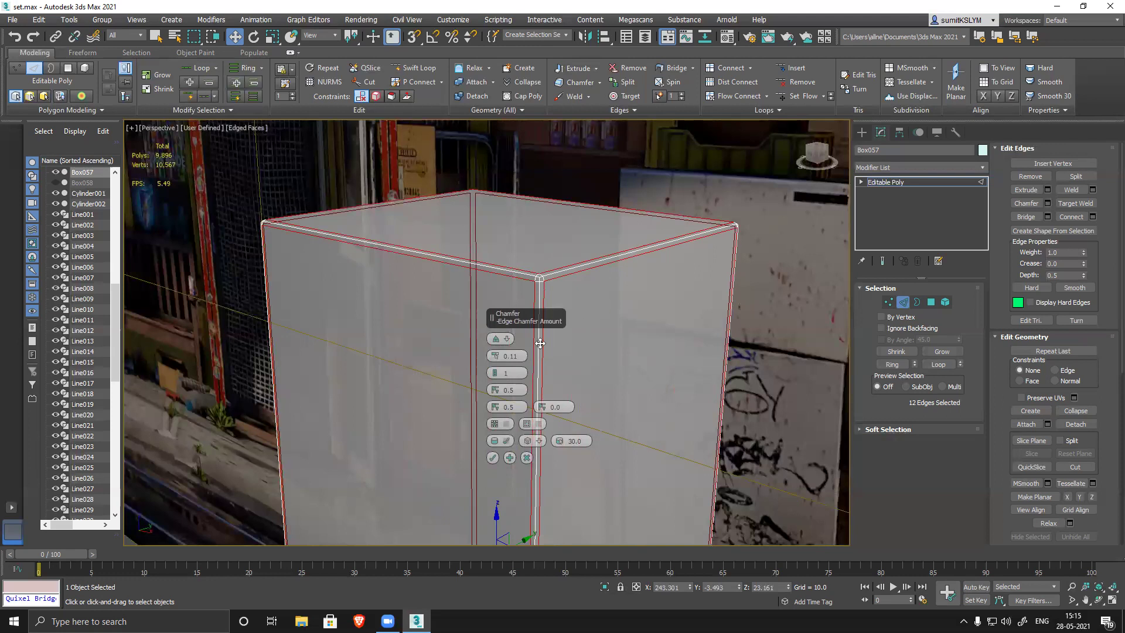
{"action": "left_click", "coordinate": [497, 371]}
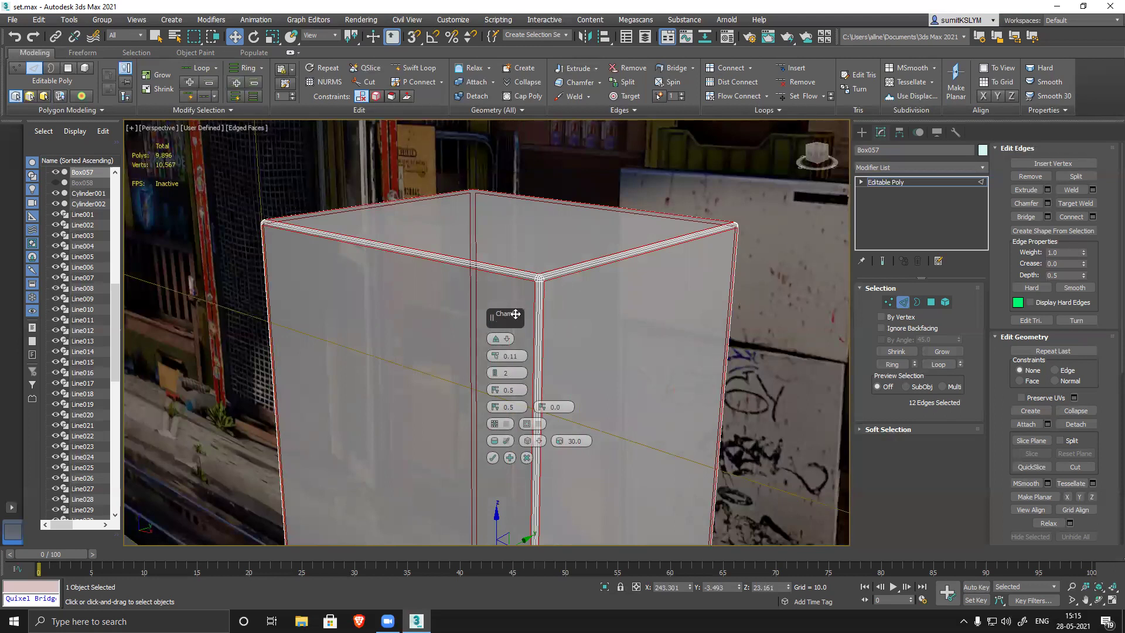
{"action": "left_click_drag", "start_coordinate": [495, 357], "coordinate": [499, 331]}
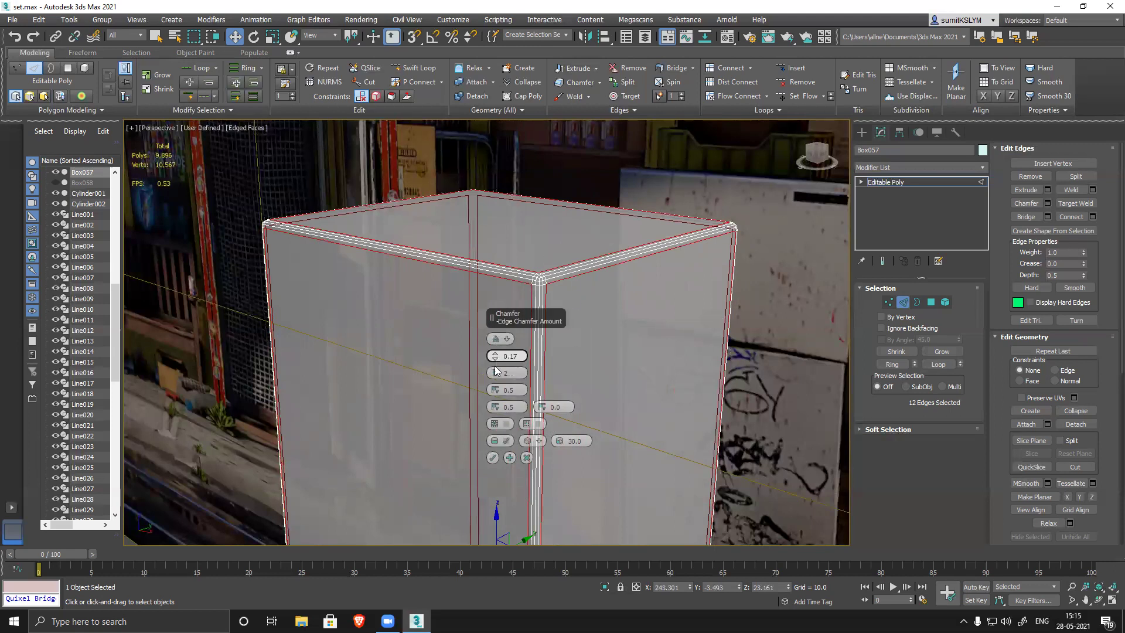
- Try the Quad chamfer type, return to Uniform and apply the chamfer to the refrigerator body
{"action": "left_click", "coordinate": [504, 340]}
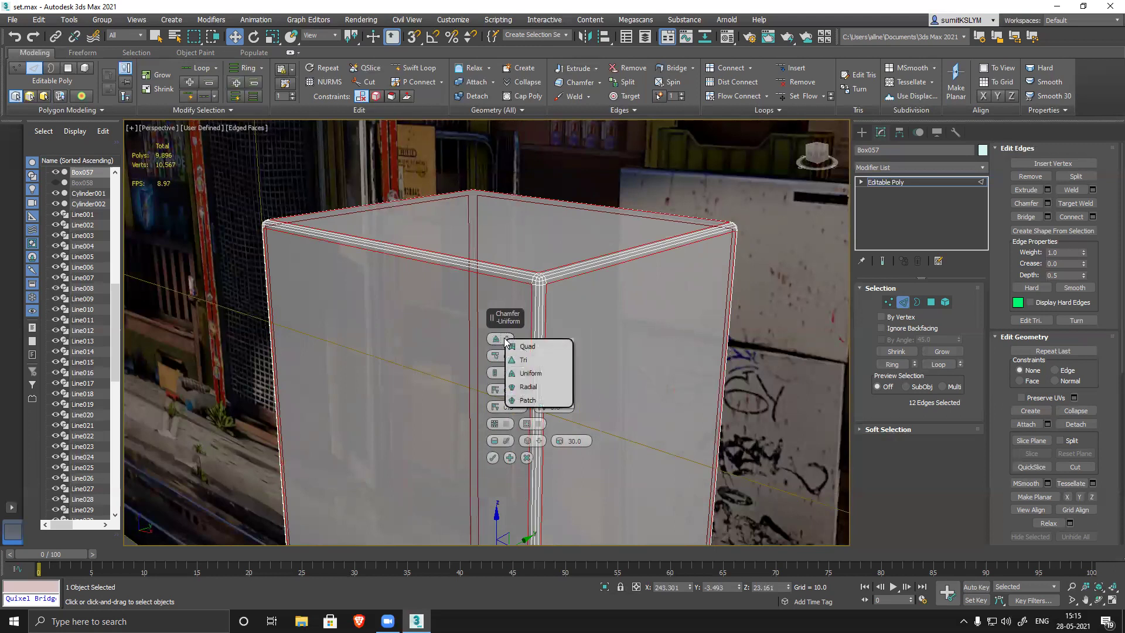
{"action": "left_click", "coordinate": [527, 347]}
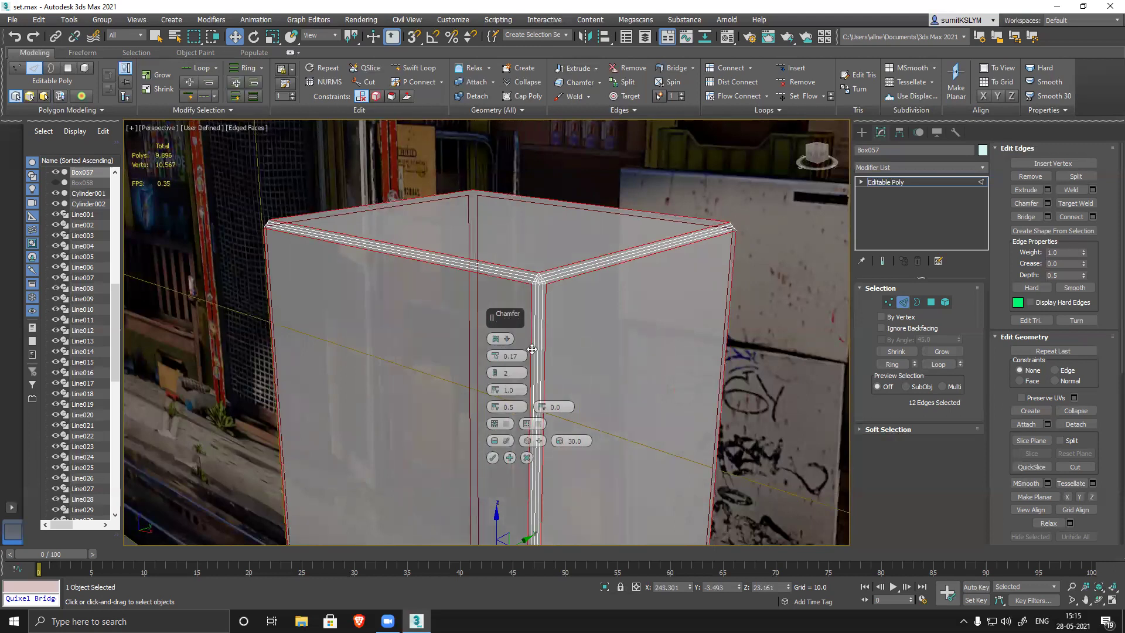
{"action": "left_click", "coordinate": [502, 339]}
{"action": "left_click", "coordinate": [533, 375]}
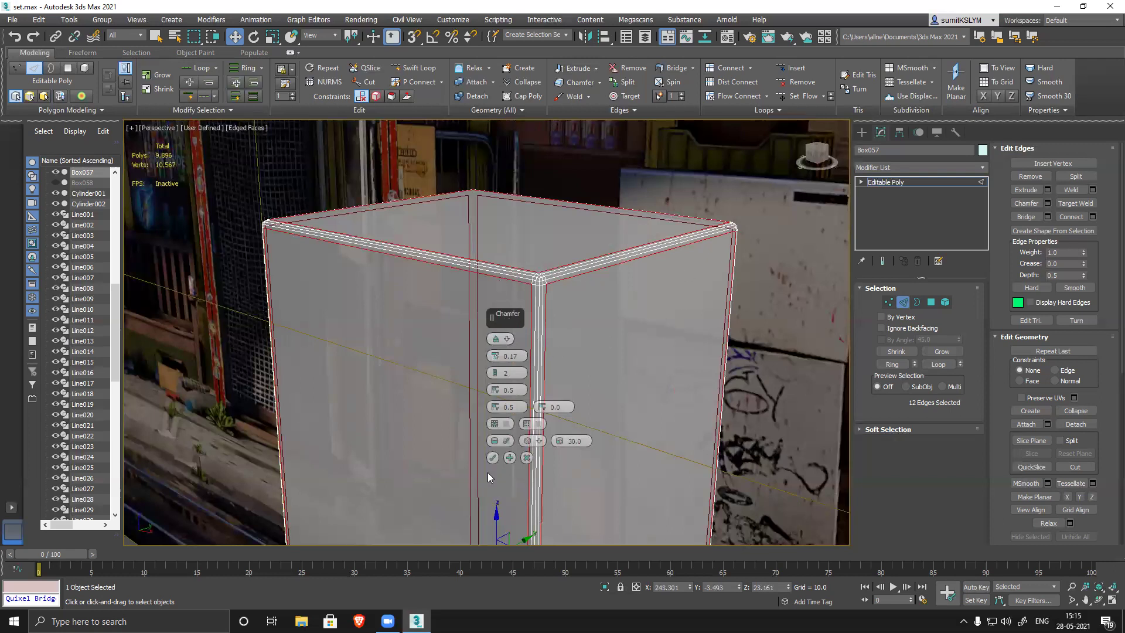
{"action": "left_click", "coordinate": [493, 458]}
- Unhide the door slab in front of the refrigerator body
{"action": "scroll", "coordinate": [522, 376], "scroll_direction": "down", "scroll_amount": 5}
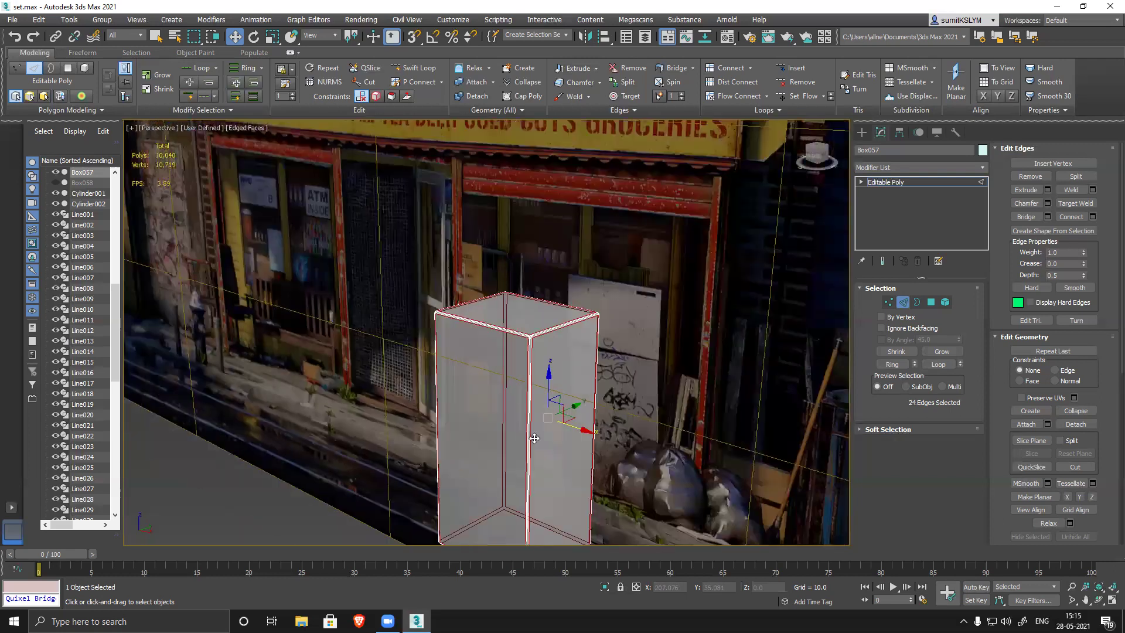
{"action": "right_click", "coordinate": [528, 402]}
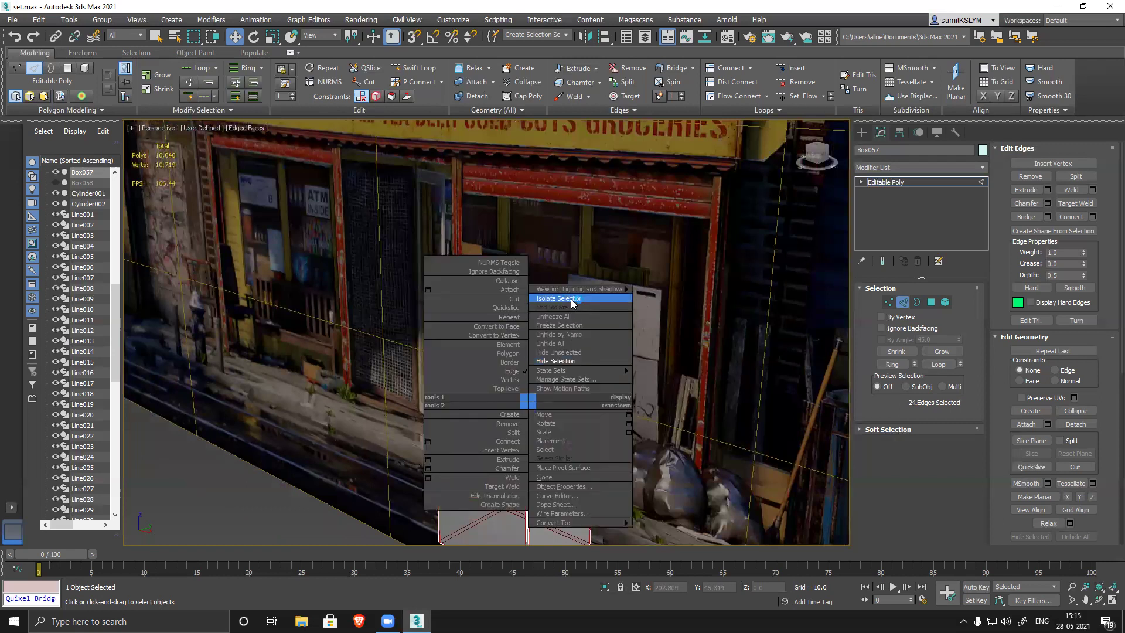
{"action": "left_click", "coordinate": [577, 344]}
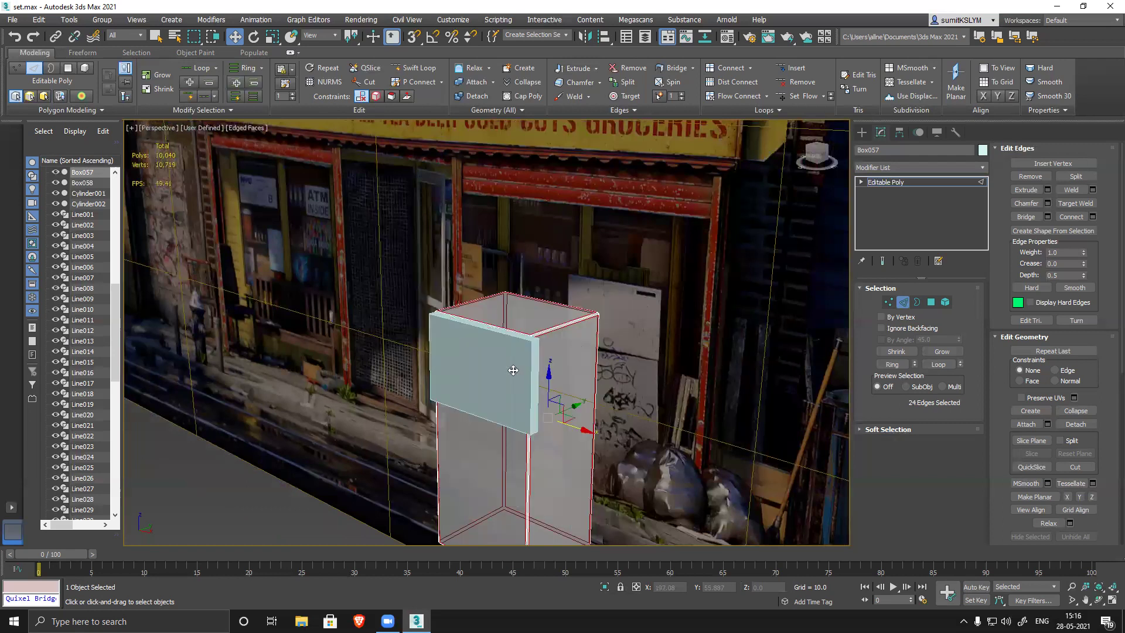
- Leave the refrigerator body's edge editing, select the door slab and convert it to an Editable Poly
{"action": "left_click", "coordinate": [514, 372]}
{"action": "key", "text": "ctrl+a"}
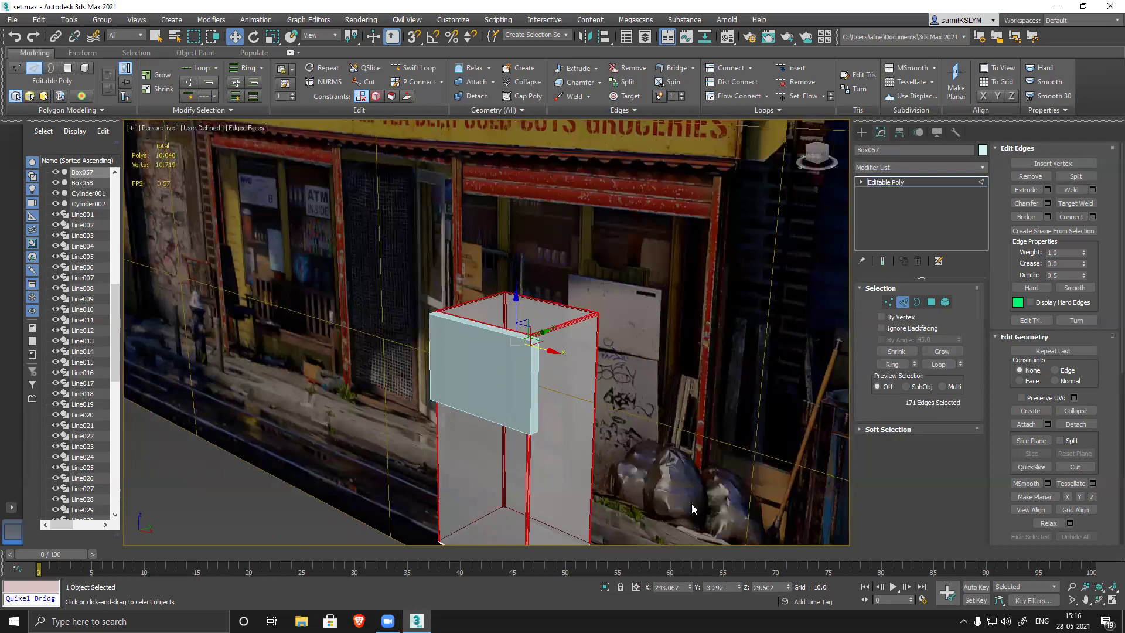
{"action": "left_click", "coordinate": [902, 302]}
{"action": "left_click", "coordinate": [535, 387]}
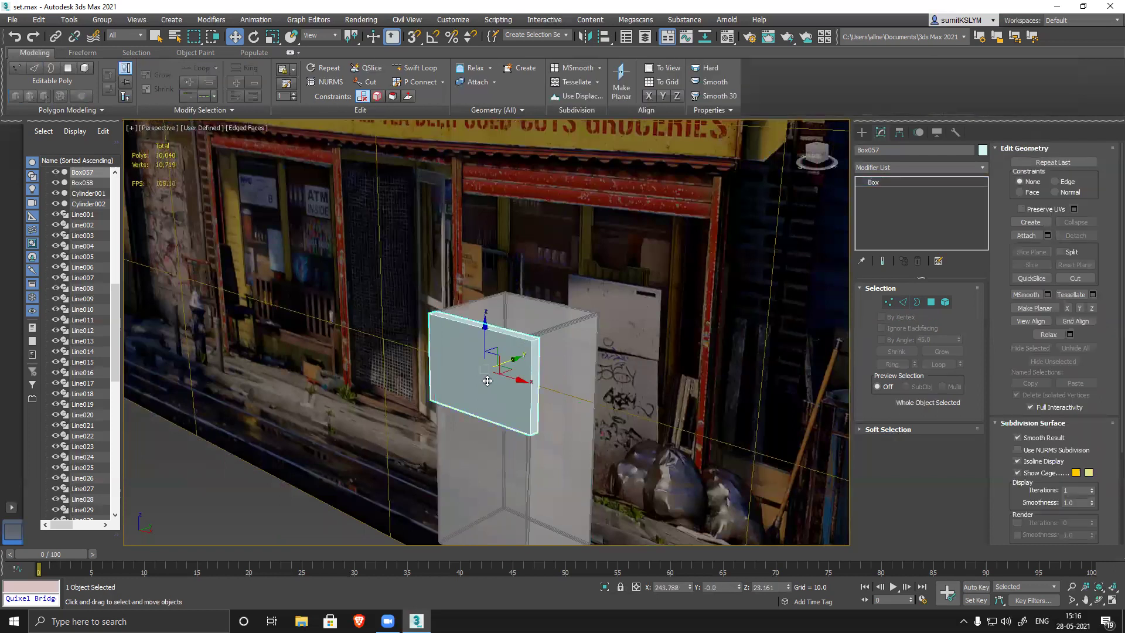
{"action": "right_click", "coordinate": [873, 185]}
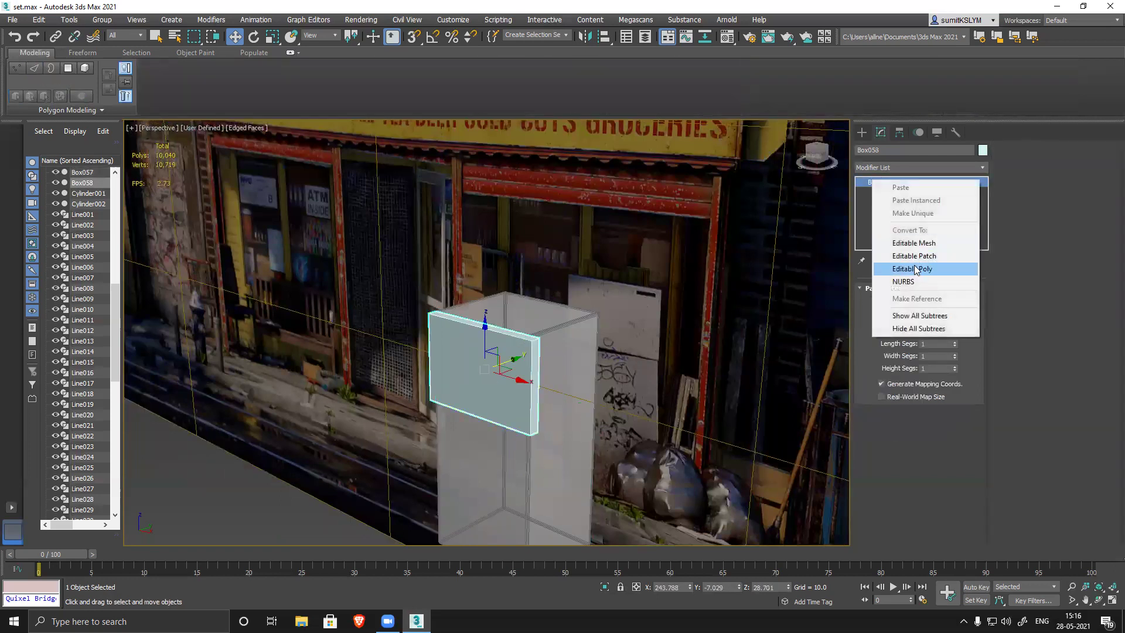
{"action": "left_click", "coordinate": [914, 265]}
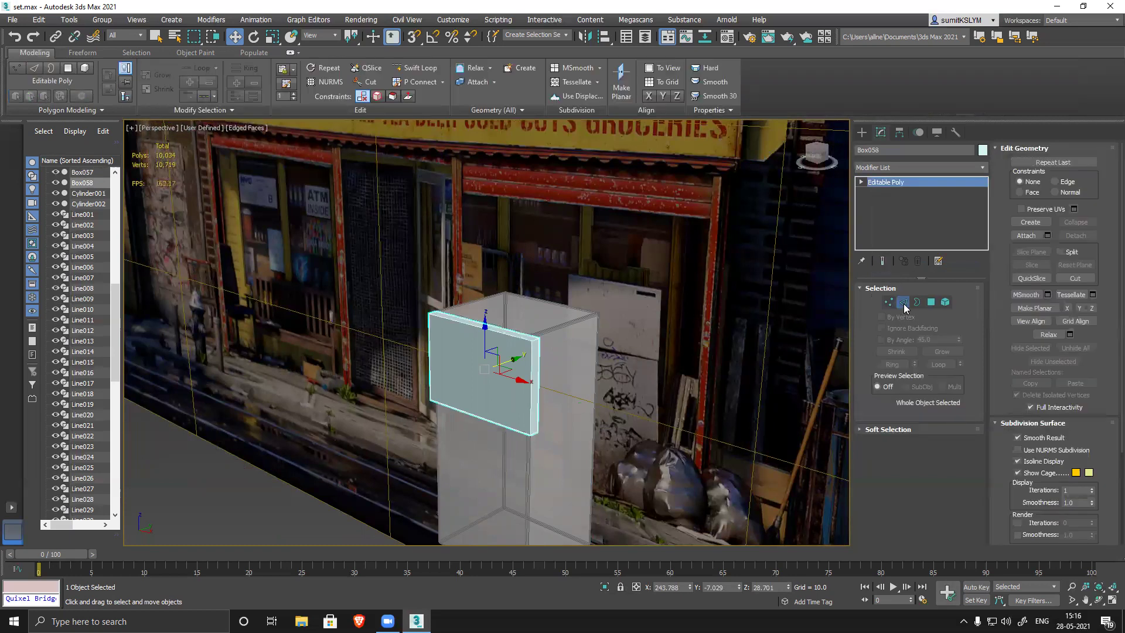
- Chamfer all edges of the door slab using the Uniform type with an amount of 0.244 and 2 segments
{"action": "left_click", "coordinate": [904, 302]}
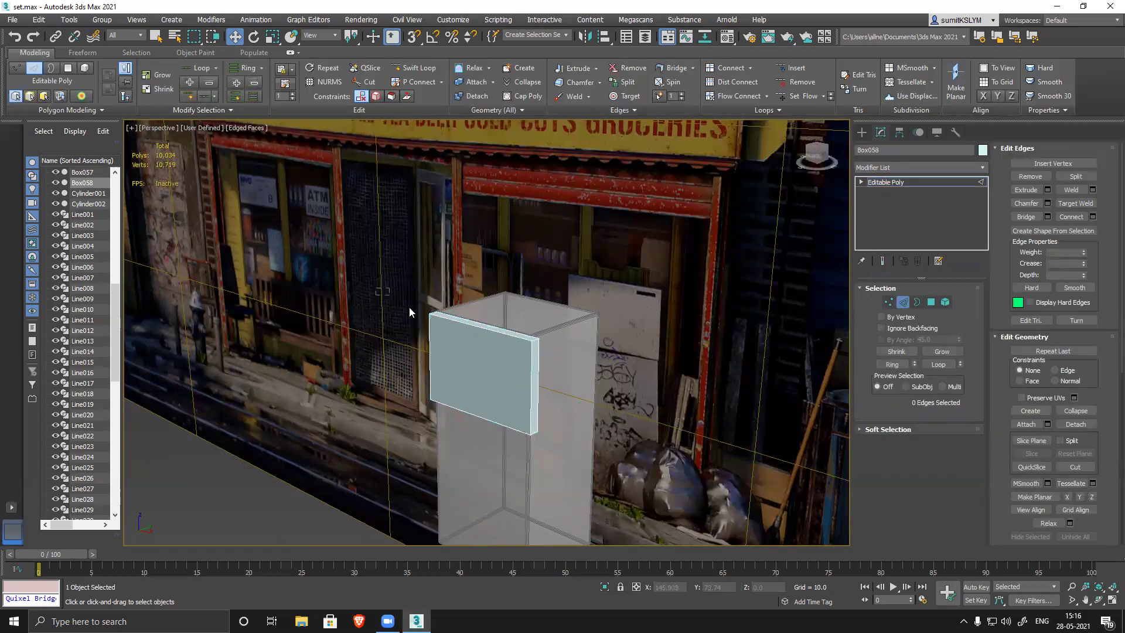
{"action": "left_click_drag", "start_coordinate": [410, 311], "coordinate": [637, 461]}
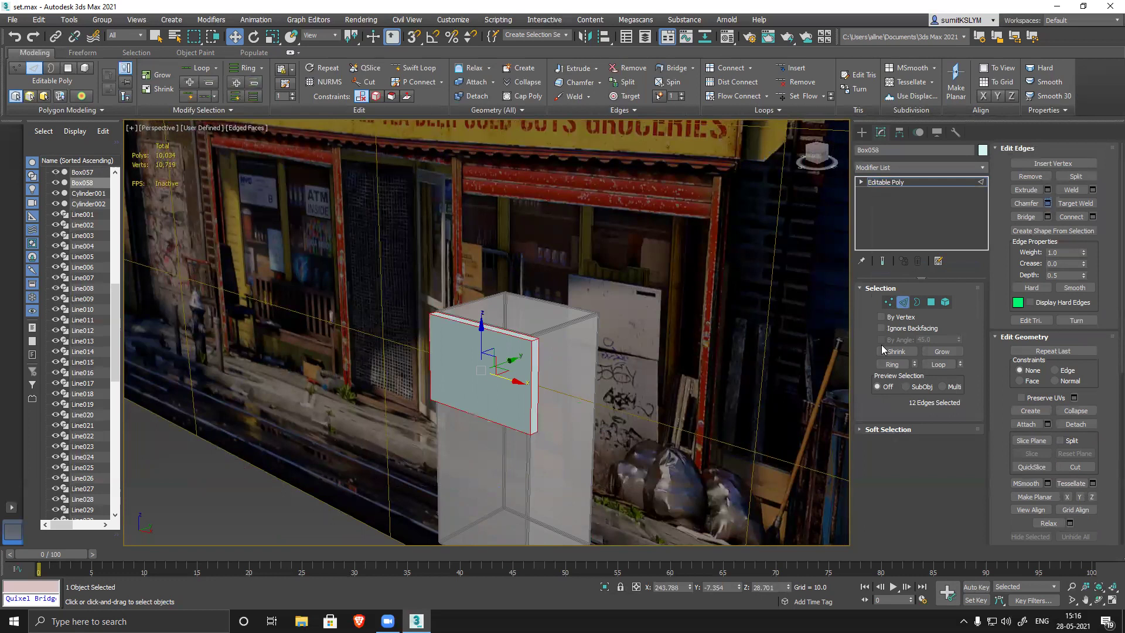
{"action": "key", "text": "ctrl+shift+c"}
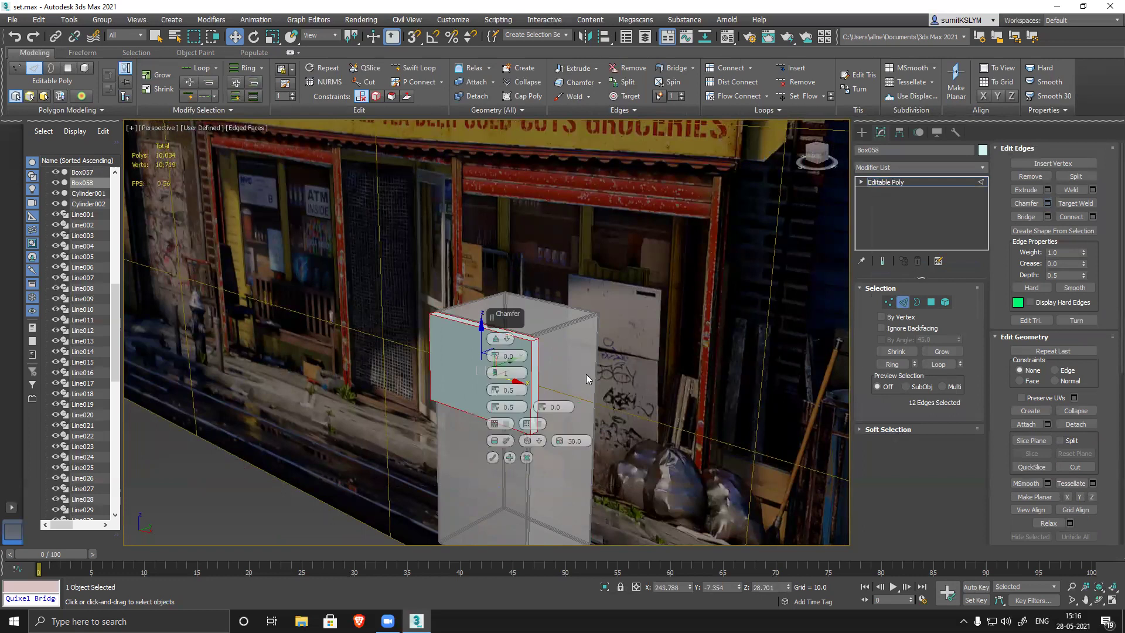
{"action": "left_click", "coordinate": [526, 458]}
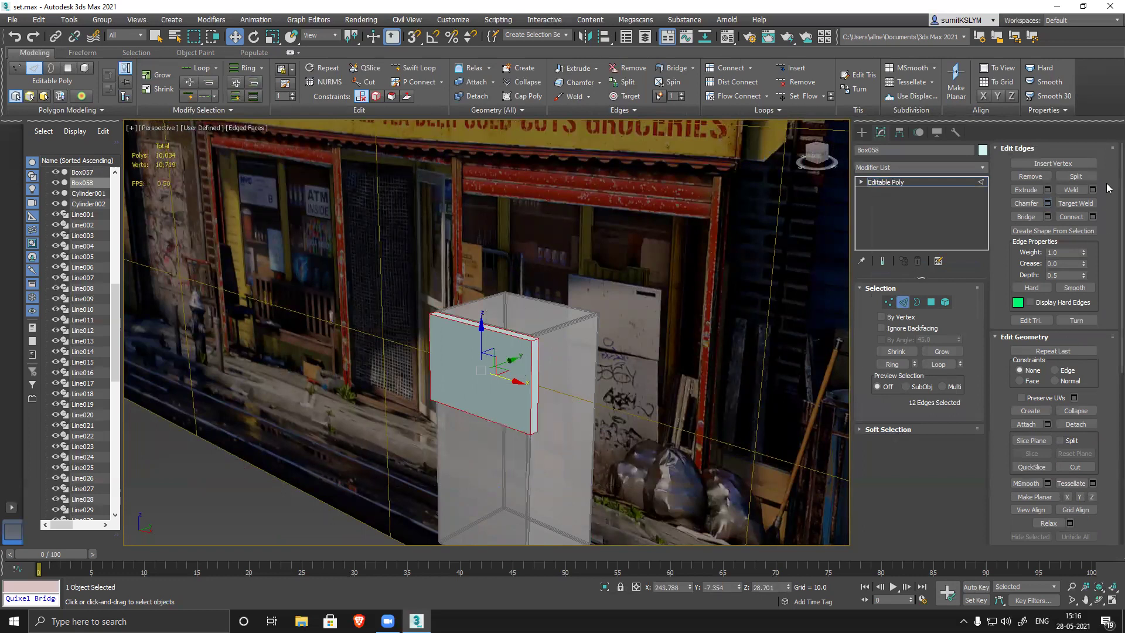
{"action": "left_click", "coordinate": [1034, 205]}
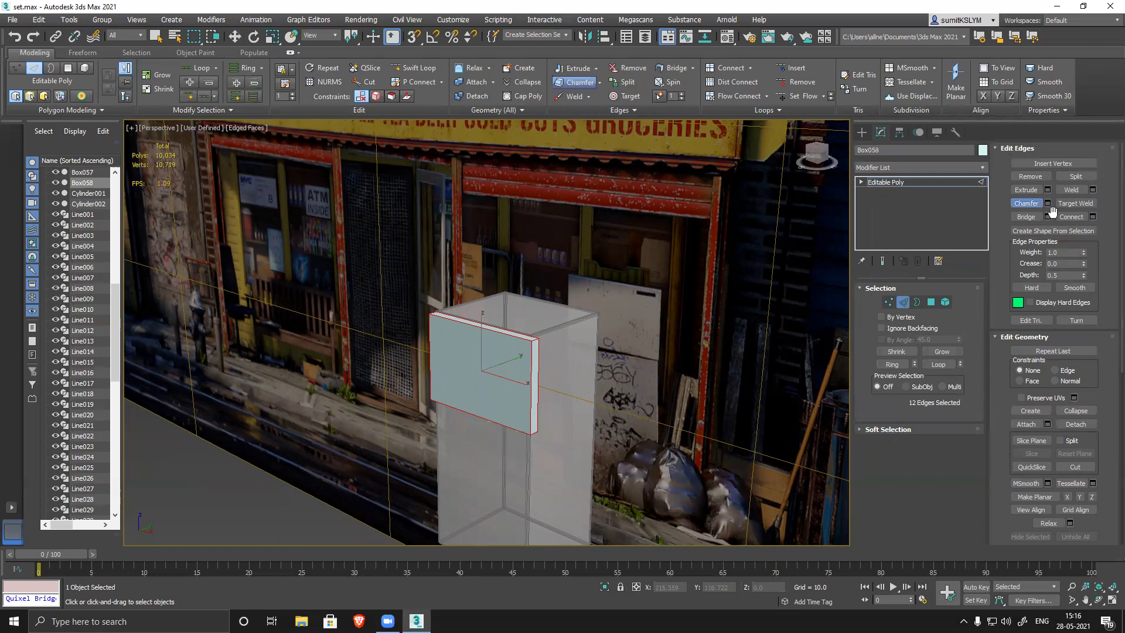
{"action": "left_click", "coordinate": [1031, 203]}
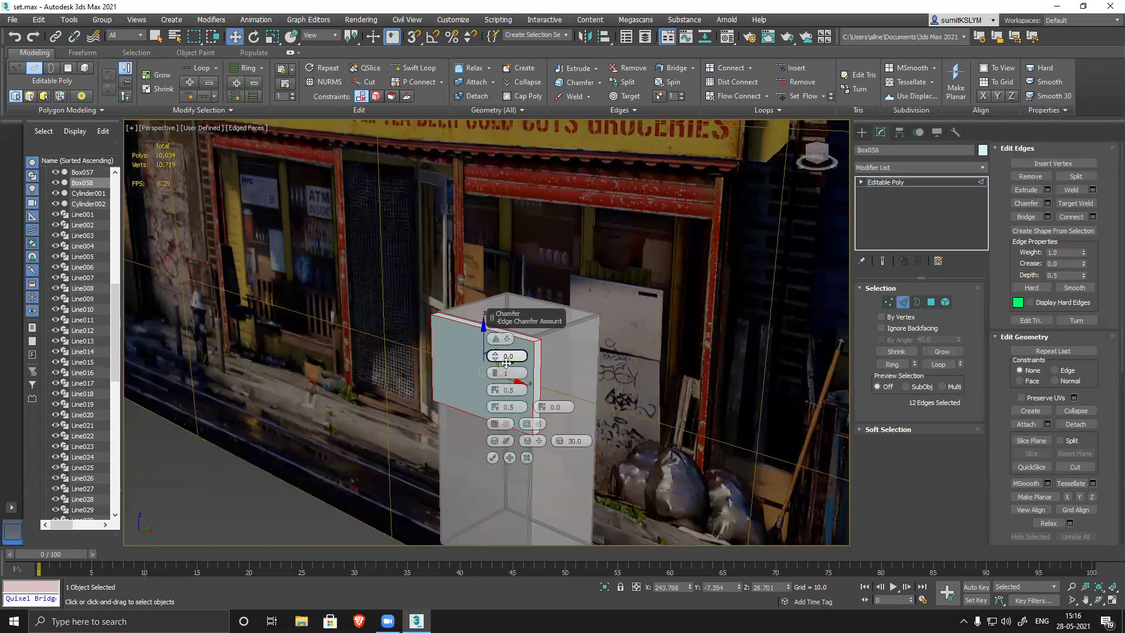
{"action": "scroll", "coordinate": [507, 363], "scroll_direction": "up", "scroll_amount": 4}
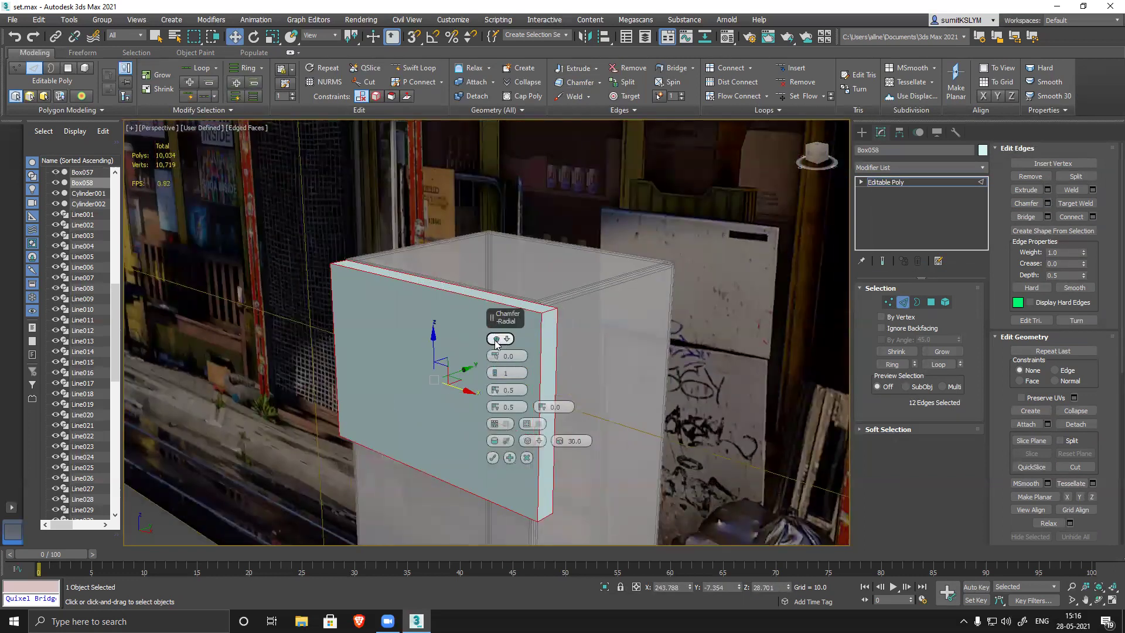
{"action": "left_click", "coordinate": [496, 340]}
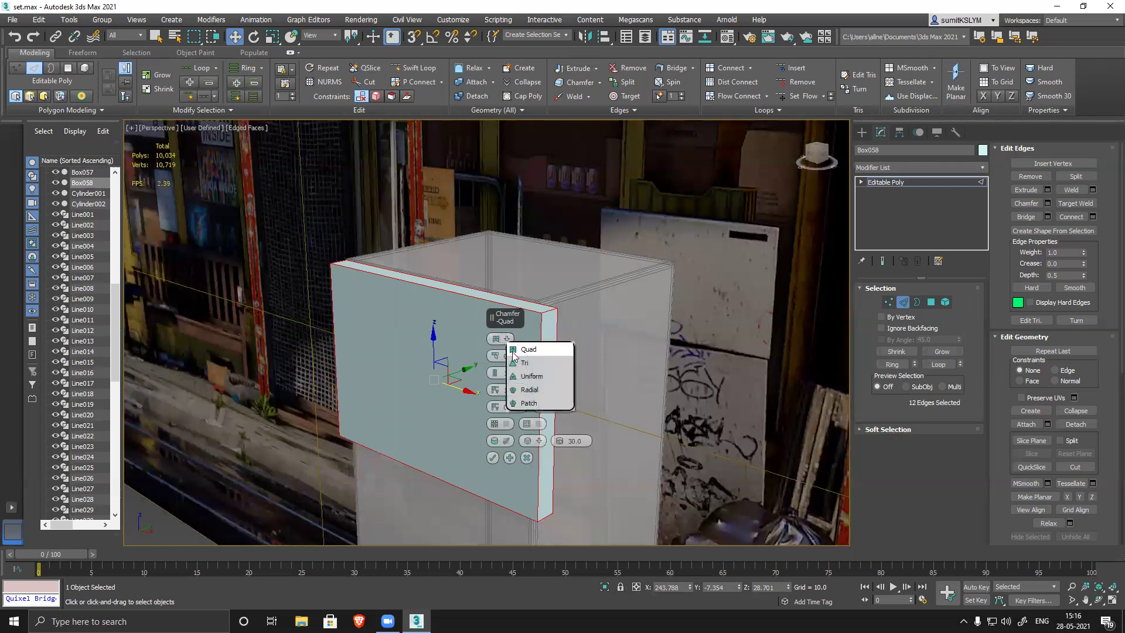
{"action": "left_click", "coordinate": [538, 378]}
{"action": "left_click_drag", "start_coordinate": [495, 358], "coordinate": [496, 351]}
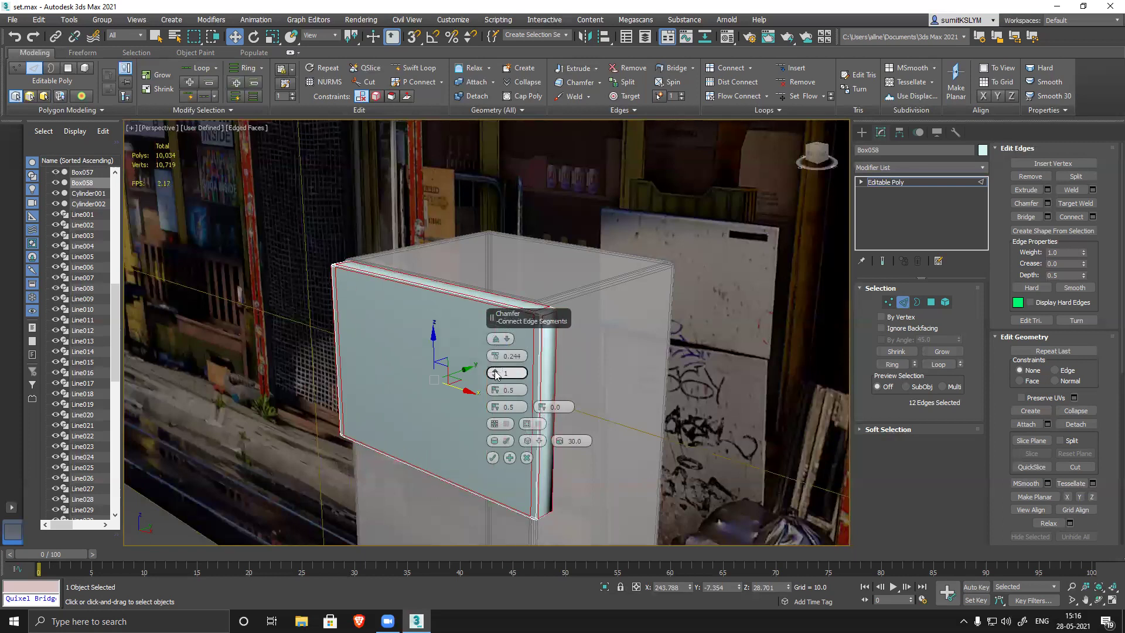
{"action": "left_click", "coordinate": [495, 373]}
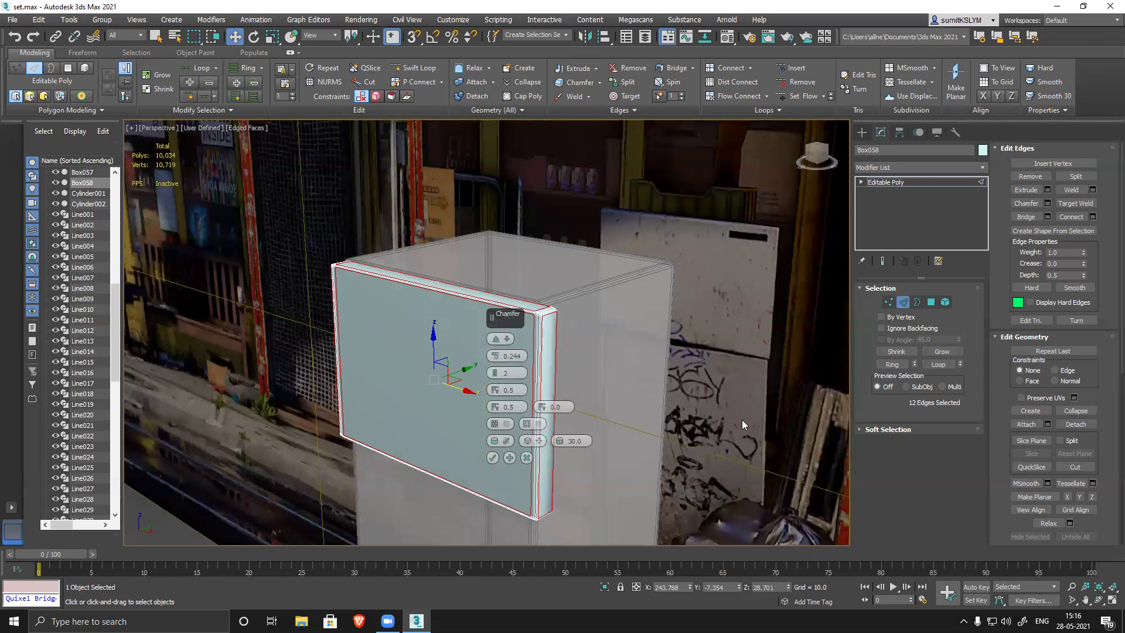
{"action": "left_click", "coordinate": [493, 458]}
- Make the door slab see-through in the front view and shift it sideways to align its left edge with the refrigerator body
{"action": "scroll", "coordinate": [663, 388], "scroll_direction": "down", "scroll_amount": 4}
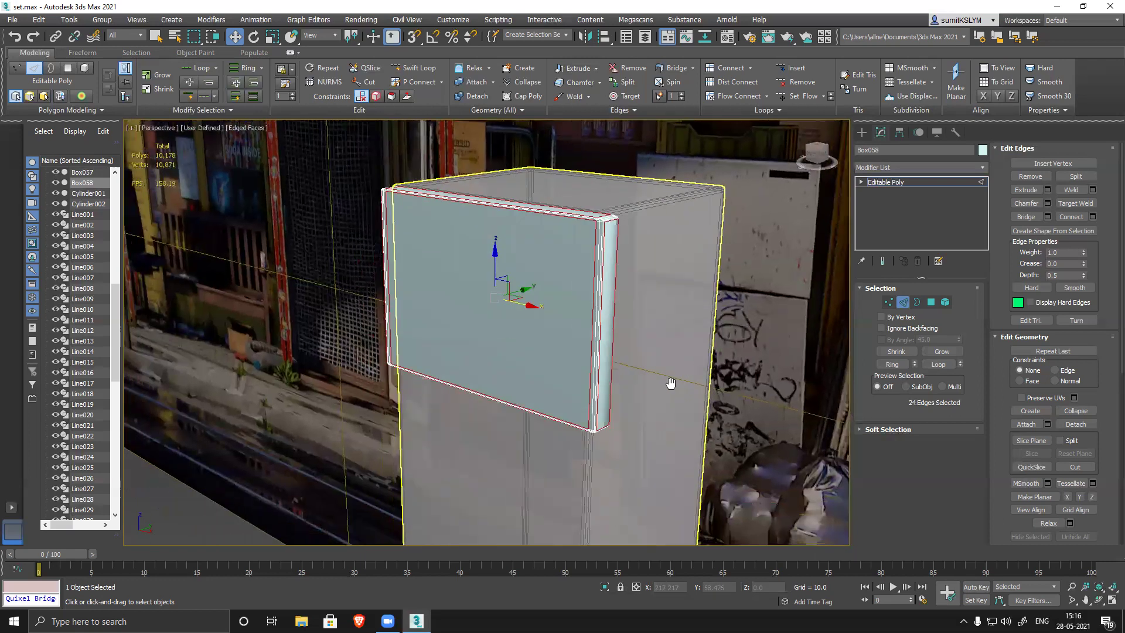
{"action": "mouse_move", "coordinate": [650, 394]}
{"action": "middle_mouse_down", "text": "alt"}
{"action": "mouse_move", "coordinate": [610, 410]}
{"action": "mouse_move", "coordinate": [713, 397]}
{"action": "mouse_move", "coordinate": [626, 364]}
{"action": "mouse_move", "coordinate": [649, 405]}
{"action": "middle_mouse_up", "text": "alt"}
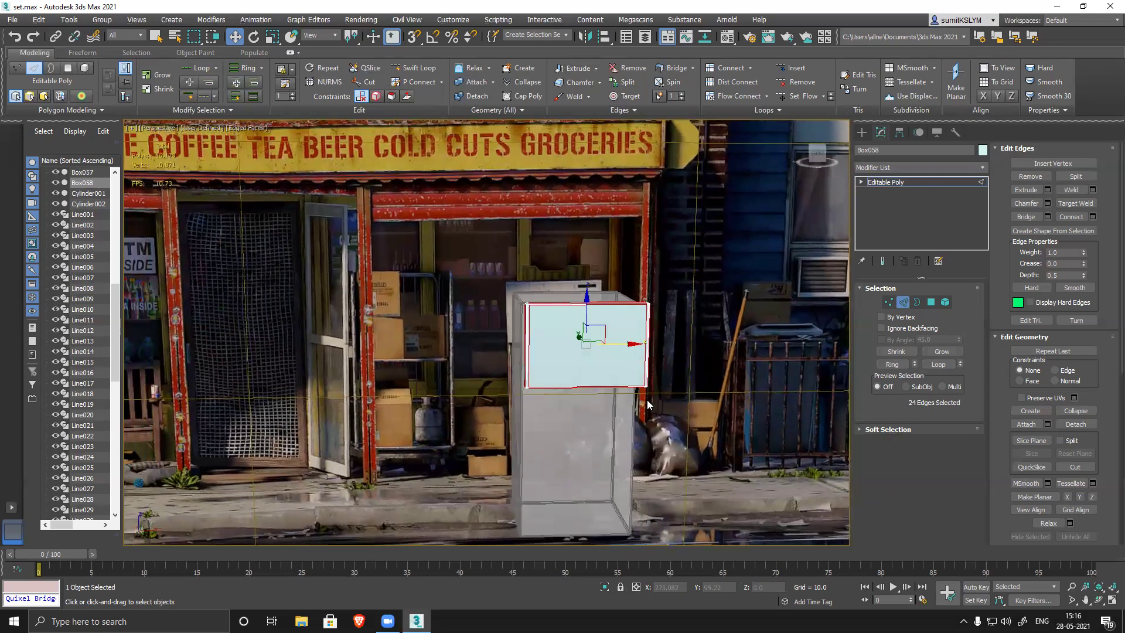
{"action": "key", "text": "f"}
{"action": "key", "text": "z"}
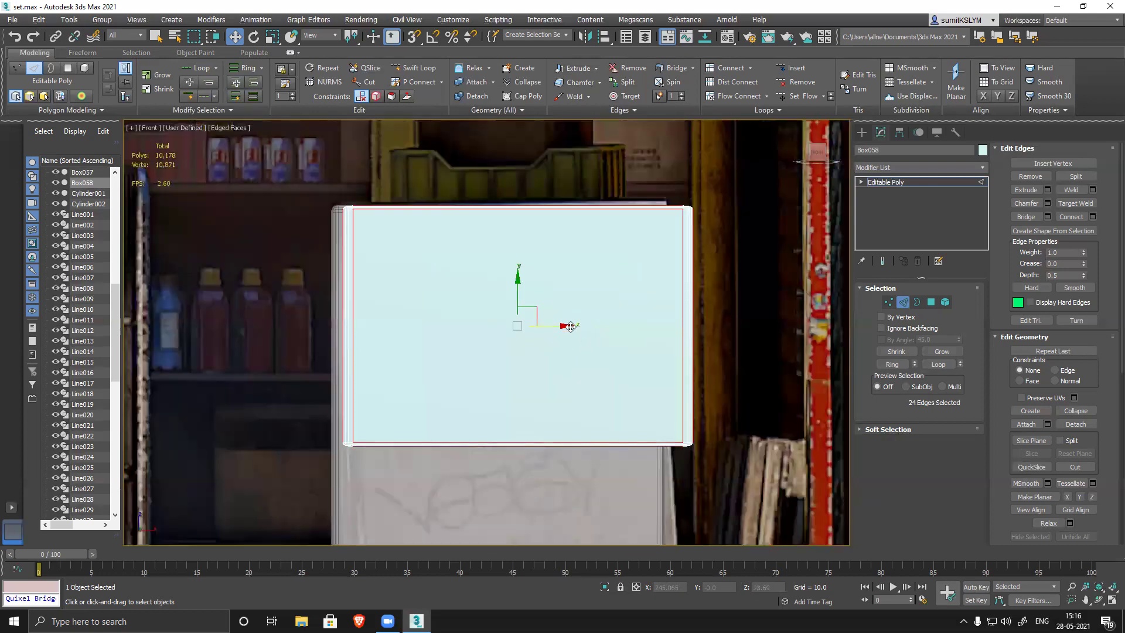
{"action": "key", "text": "alt+x"}
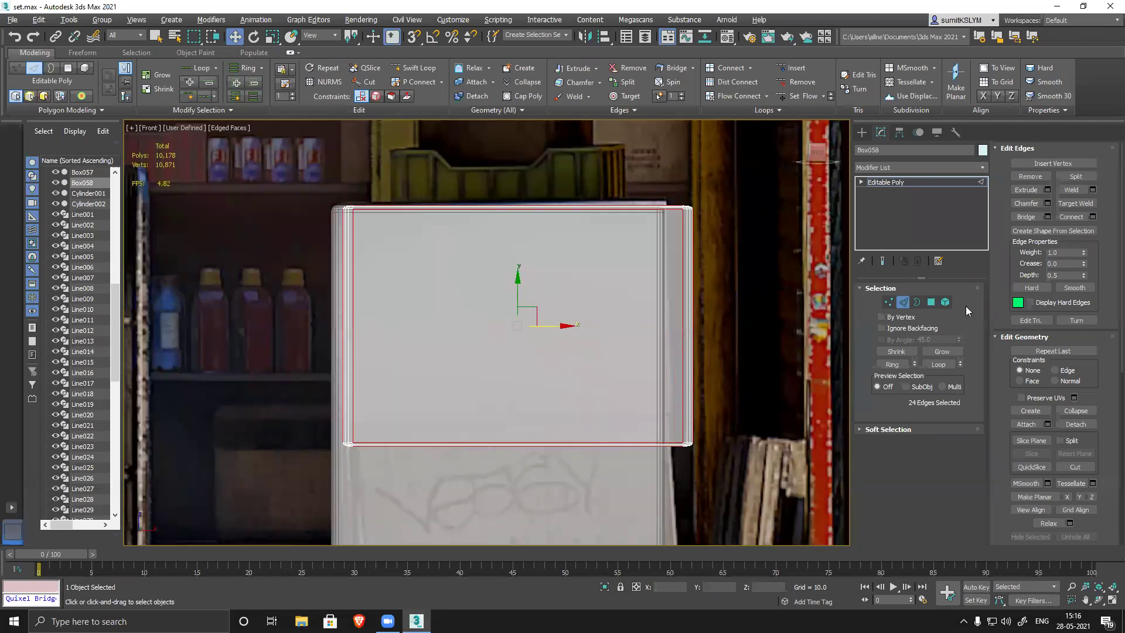
{"action": "left_click", "coordinate": [903, 302]}
{"action": "left_click_drag", "start_coordinate": [571, 326], "coordinate": [561, 326]}
- Move the door slab's right-side vertices inward to match the width of the refrigerator body
{"action": "left_click", "coordinate": [889, 302]}
{"action": "left_click_drag", "start_coordinate": [638, 202], "coordinate": [746, 468]}
{"action": "mouse_move", "coordinate": [726, 325]}
{"action": "left_mouse_down"}
{"action": "mouse_move", "coordinate": [694, 326]}
{"action": "mouse_move", "coordinate": [709, 333]}
{"action": "left_mouse_up"}
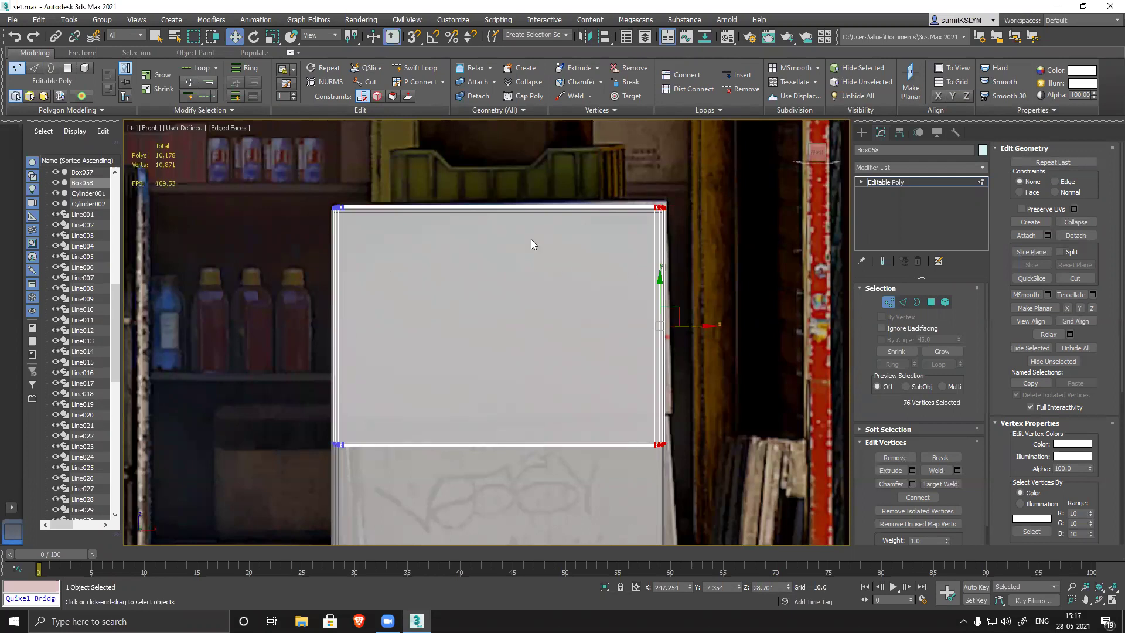
{"action": "middle_click_drag", "start_coordinate": [594, 445], "coordinate": [595, 337]}
{"action": "left_click", "coordinate": [893, 303]}
- Copy the door slab directly below the original and stretch the copy's bottom vertices down to the base of the refrigerator body
{"action": "scroll", "coordinate": [509, 269], "scroll_direction": "down", "scroll_amount": 3}
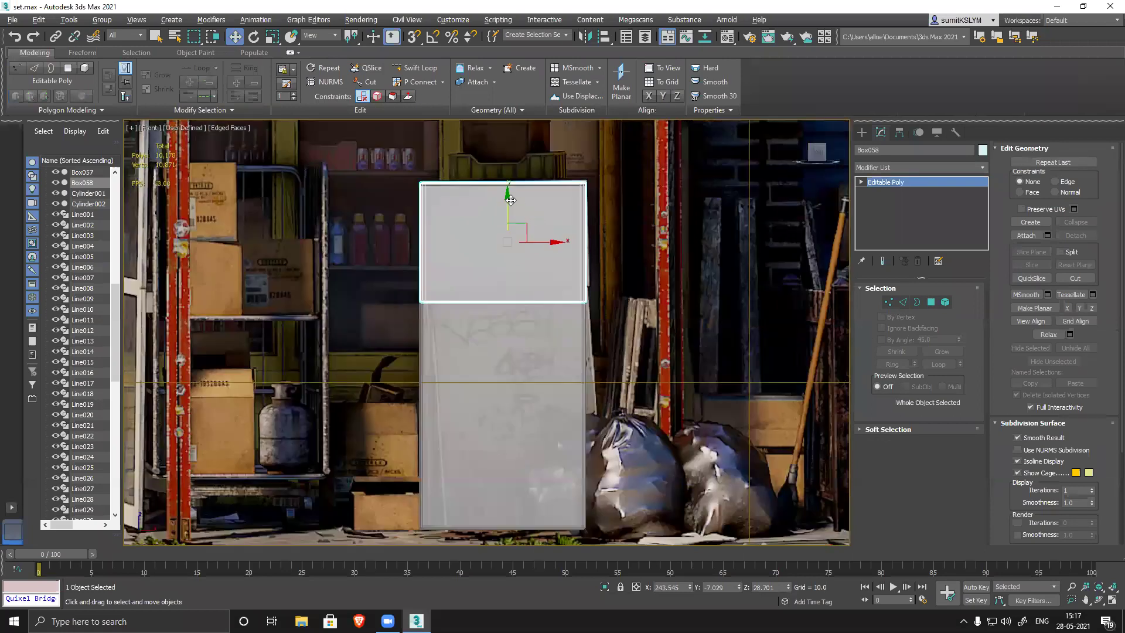
{"action": "mouse_move", "coordinate": [510, 199]}
{"action": "left_mouse_down", "text": "shift"}
{"action": "mouse_move", "coordinate": [508, 369]}
{"action": "mouse_move", "coordinate": [507, 318]}
{"action": "left_mouse_up", "text": "shift"}
{"action": "left_click", "coordinate": [580, 362]}
{"action": "key", "text": "1"}
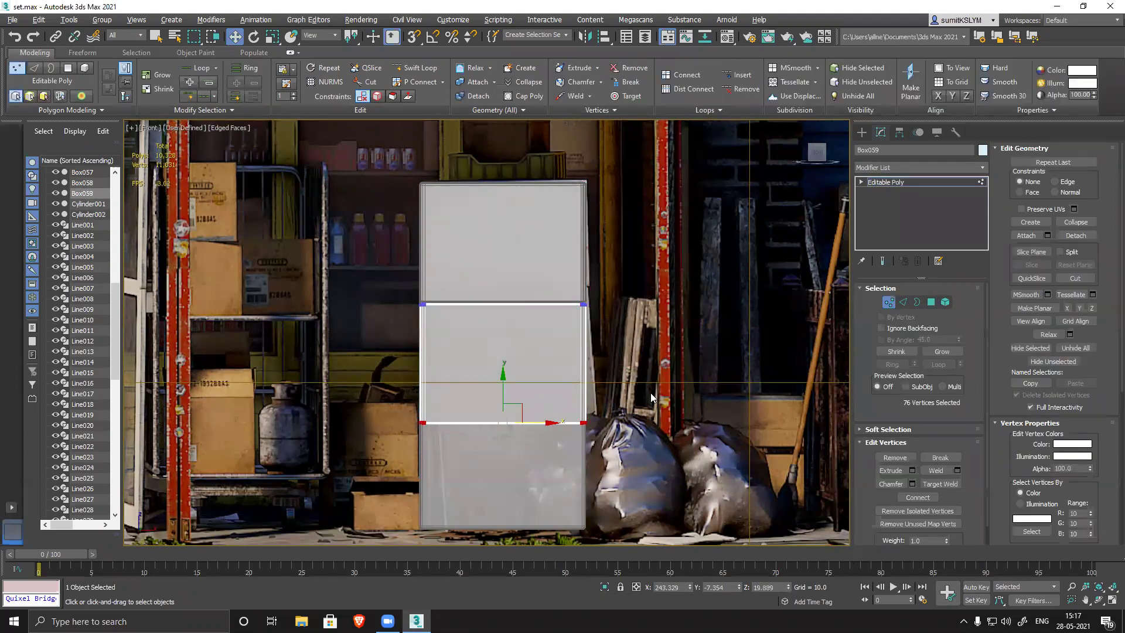
{"action": "left_click_drag", "start_coordinate": [501, 371], "coordinate": [502, 476]}
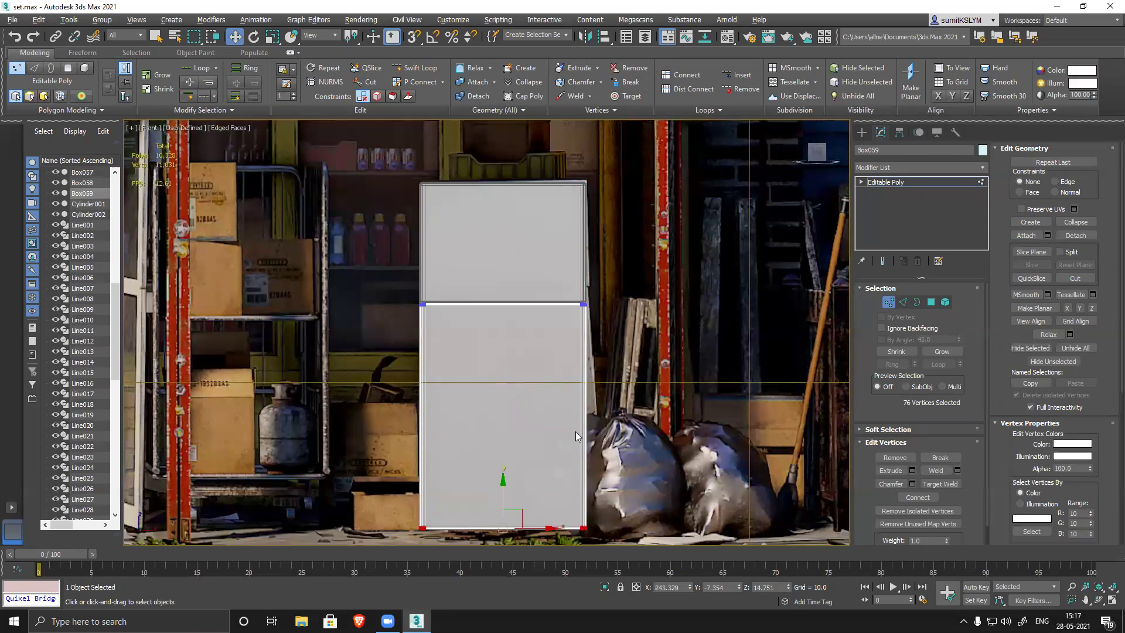
{"action": "left_click", "coordinate": [888, 302]}
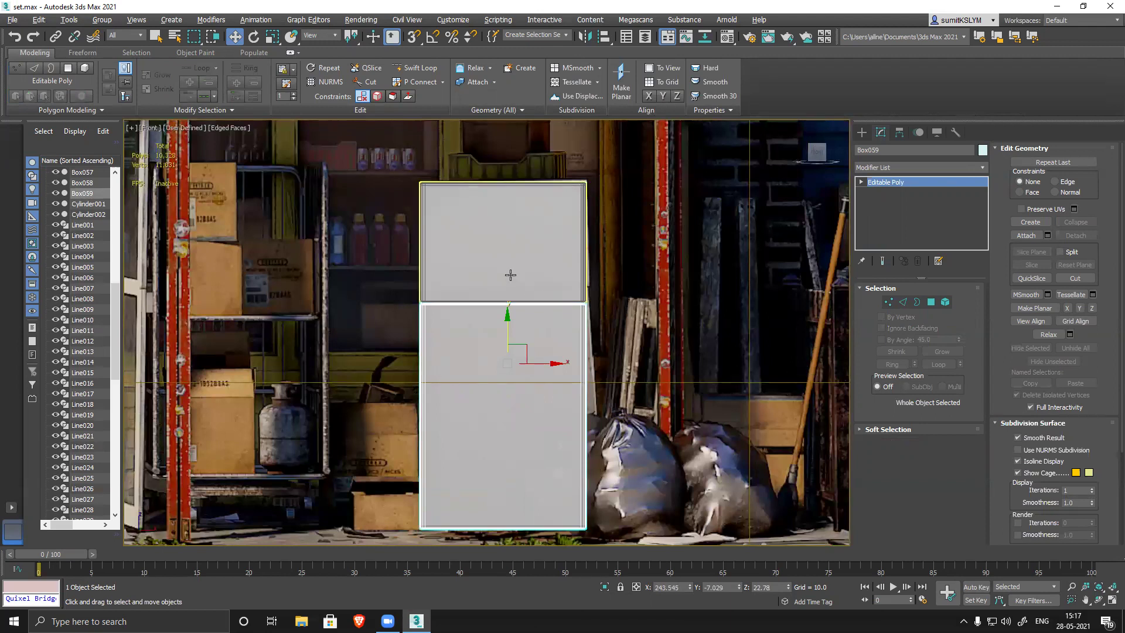
- Select both doors together with the refrigerator body and tilt them slightly sideways
{"action": "left_click", "coordinate": [577, 293]}
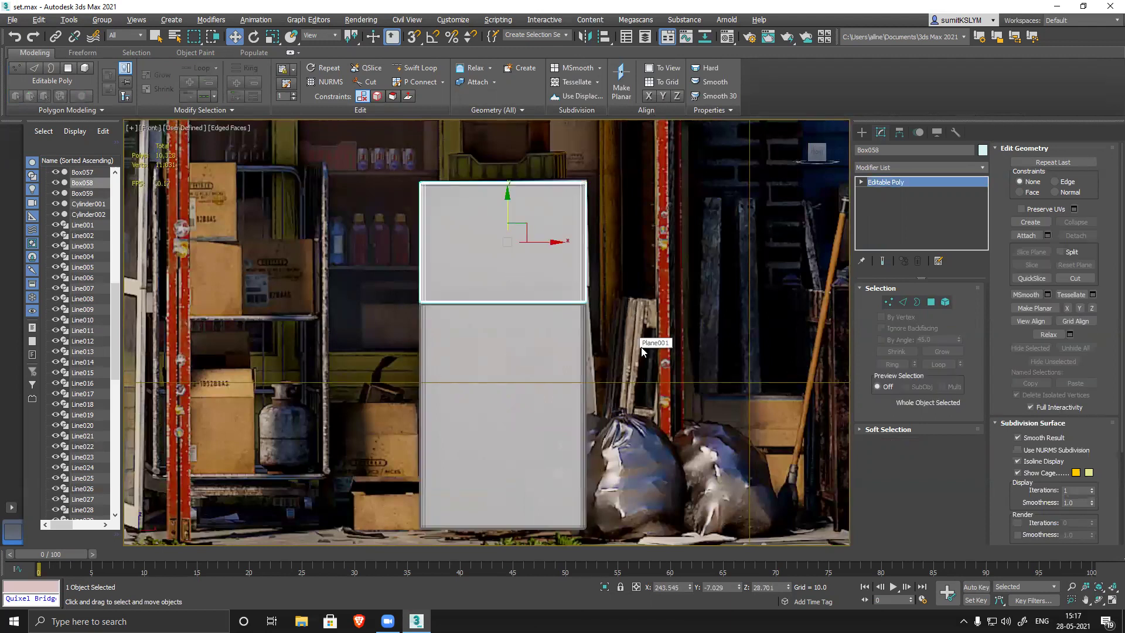
{"action": "middle_click_drag", "start_coordinate": [639, 342], "coordinate": [606, 348], "text": "alt"}
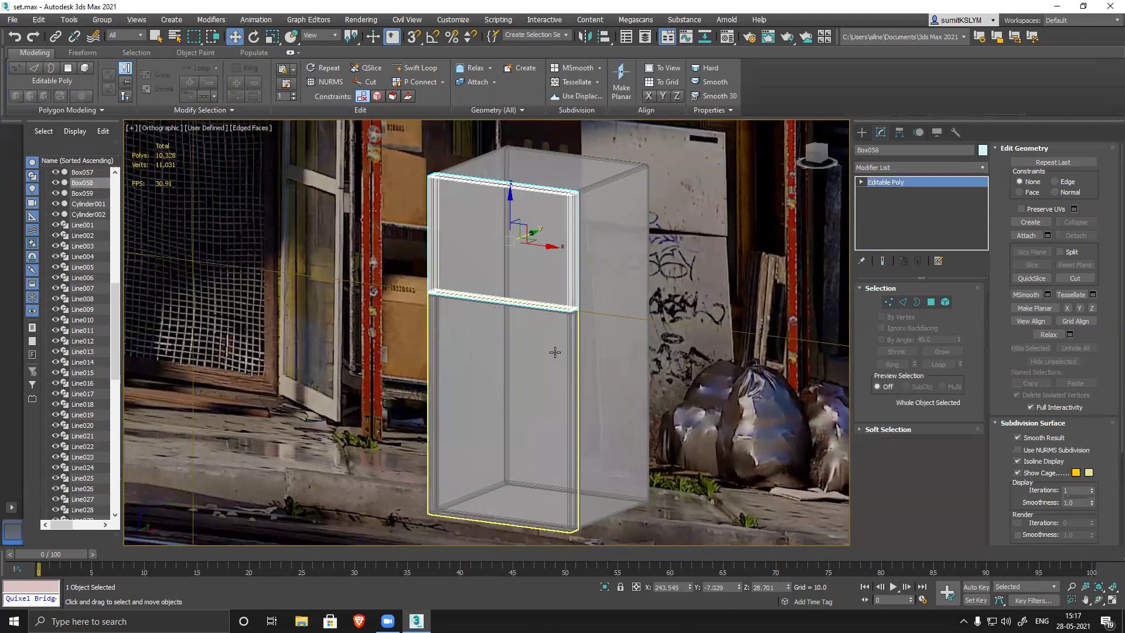
{"action": "left_click", "coordinate": [556, 353], "text": "ctrl"}
{"action": "left_click", "coordinate": [610, 328], "text": "ctrl"}
{"action": "key", "text": "e"}
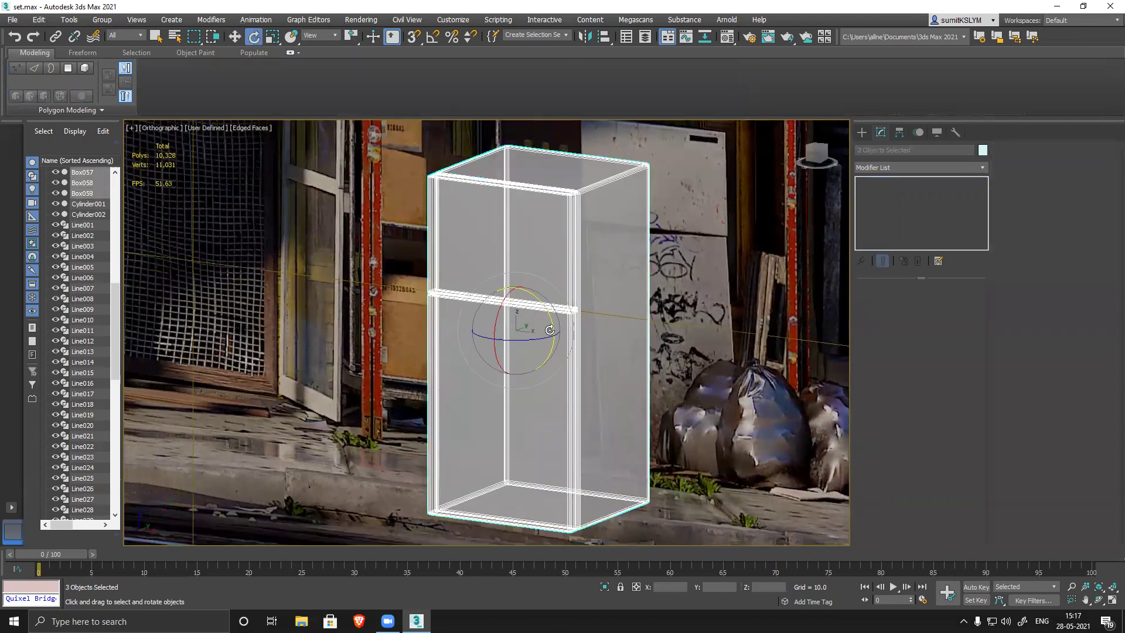
{"action": "left_click_drag", "start_coordinate": [553, 325], "coordinate": [553, 322]}
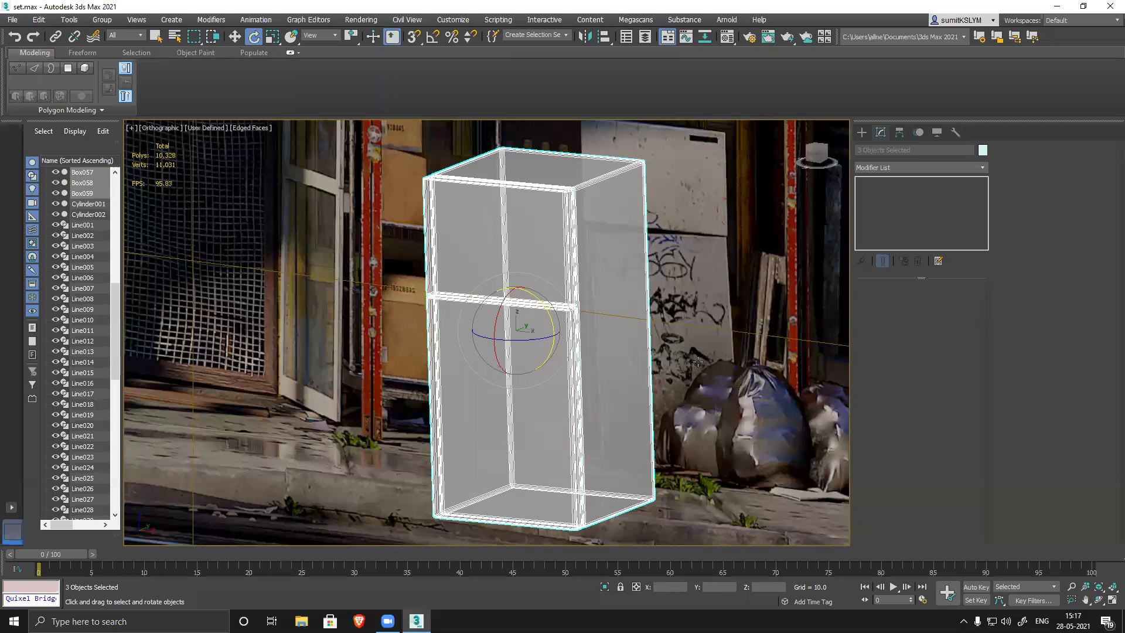
- Rotate the whole refrigerator further in the front view and nudge it upward to match the leaning refrigerator in the reference
{"action": "key", "text": "f"}
{"action": "scroll", "coordinate": [566, 399], "scroll_direction": "up", "scroll_amount": 5}
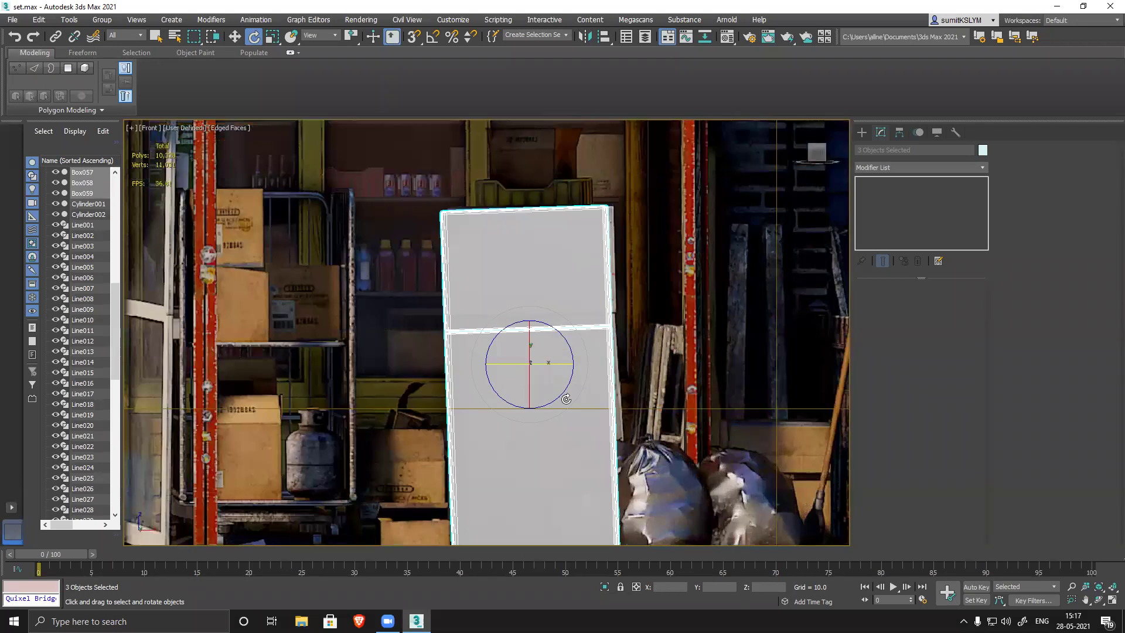
{"action": "scroll", "coordinate": [566, 399], "scroll_direction": "up", "scroll_amount": 3}
{"action": "scroll", "coordinate": [659, 418], "scroll_direction": "down", "scroll_amount": 3}
{"action": "middle_click_drag", "start_coordinate": [661, 423], "coordinate": [652, 375]}
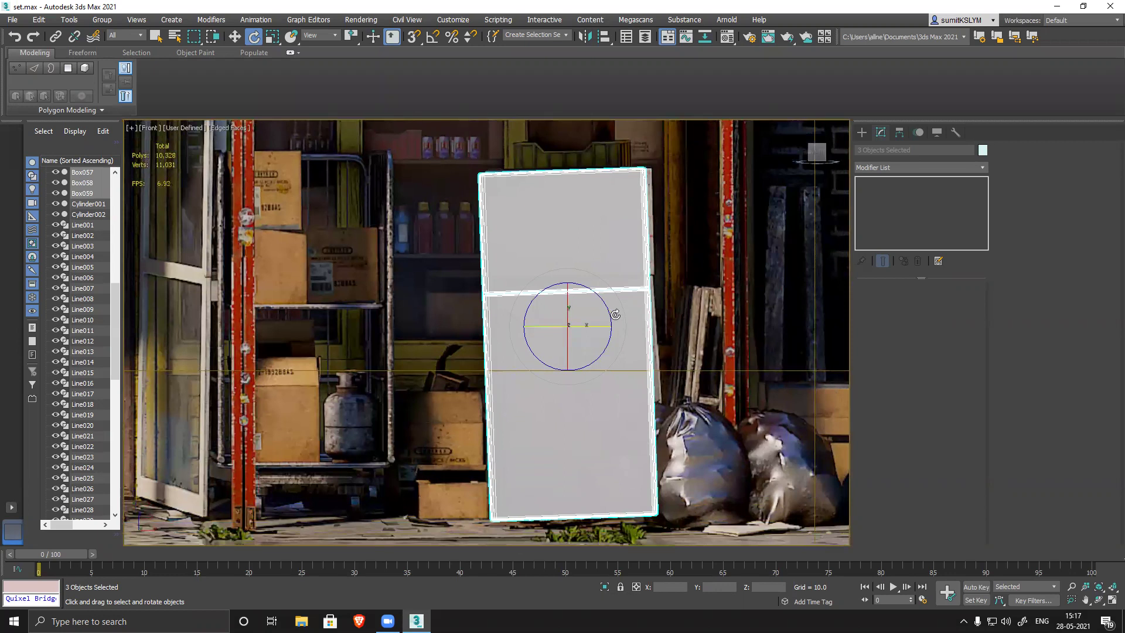
{"action": "left_click_drag", "start_coordinate": [605, 301], "coordinate": [616, 328]}
{"action": "key", "text": "w"}
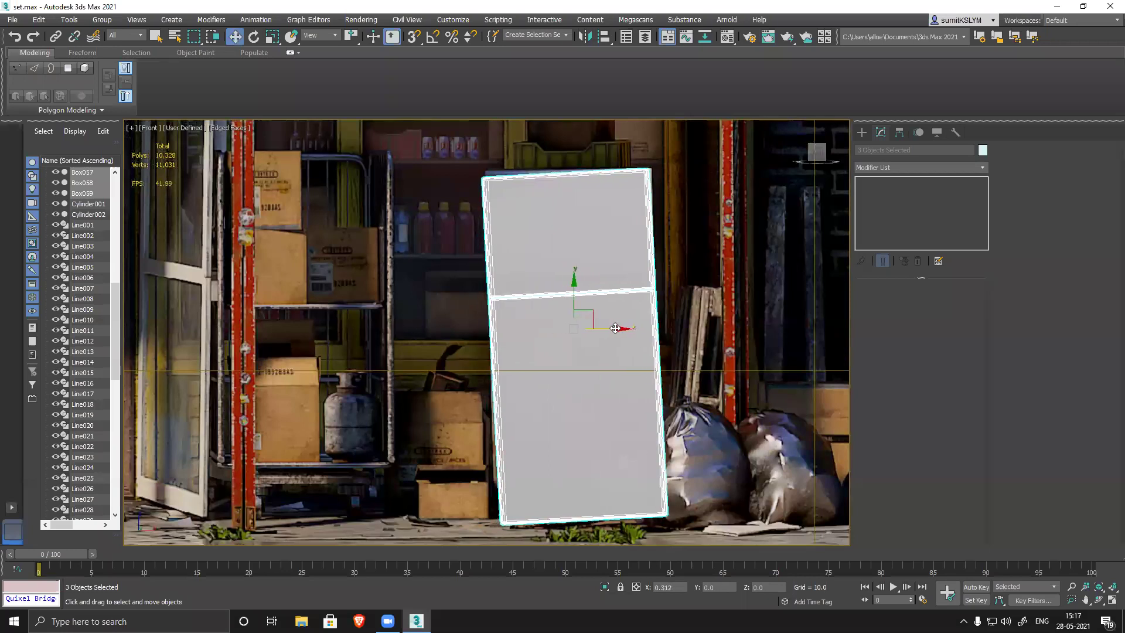
{"action": "left_click_drag", "start_coordinate": [573, 286], "coordinate": [573, 283]}
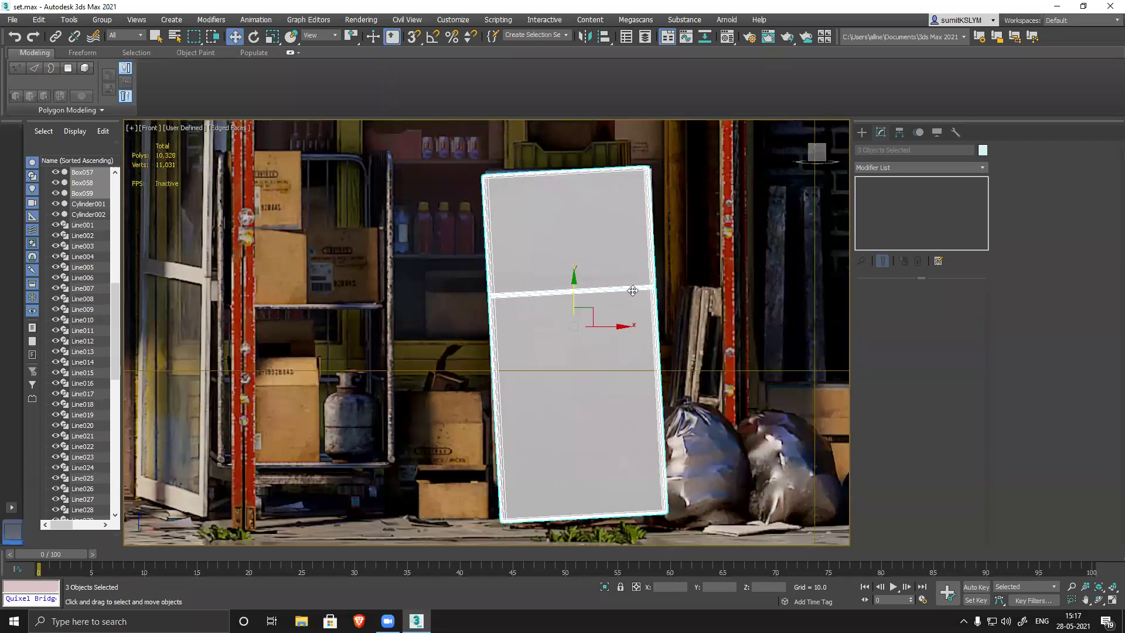
- Rotate only the upper door slightly in the front view, to a Y rotation of -1.62
{"action": "left_click", "coordinate": [647, 232]}
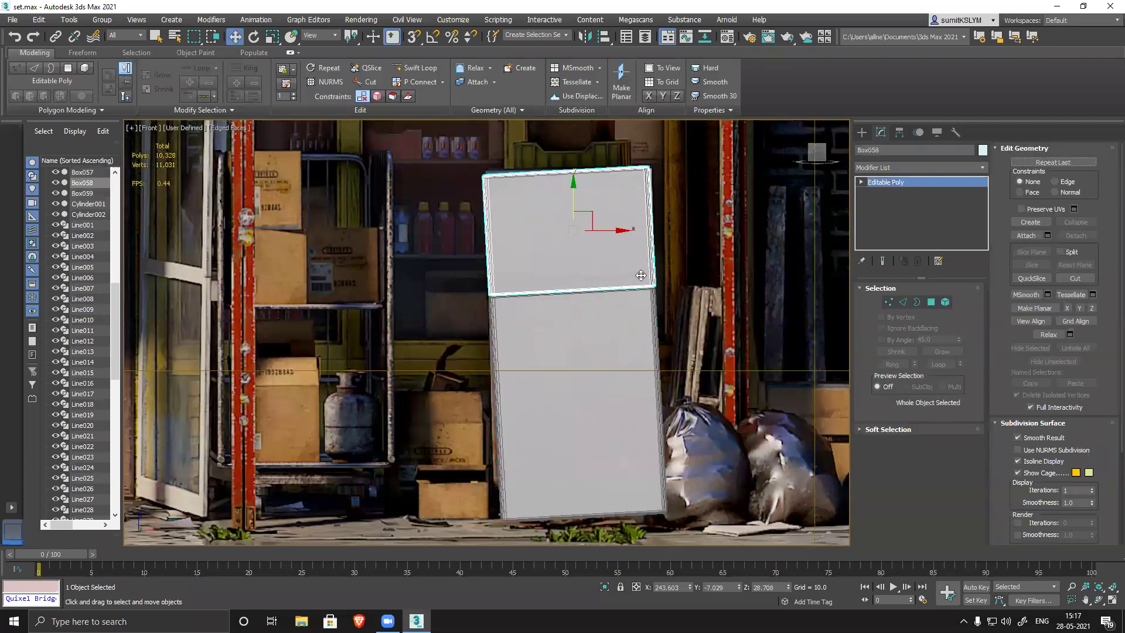
{"action": "key", "text": "e"}
{"action": "scroll", "coordinate": [586, 282], "scroll_direction": "up", "scroll_amount": 5}
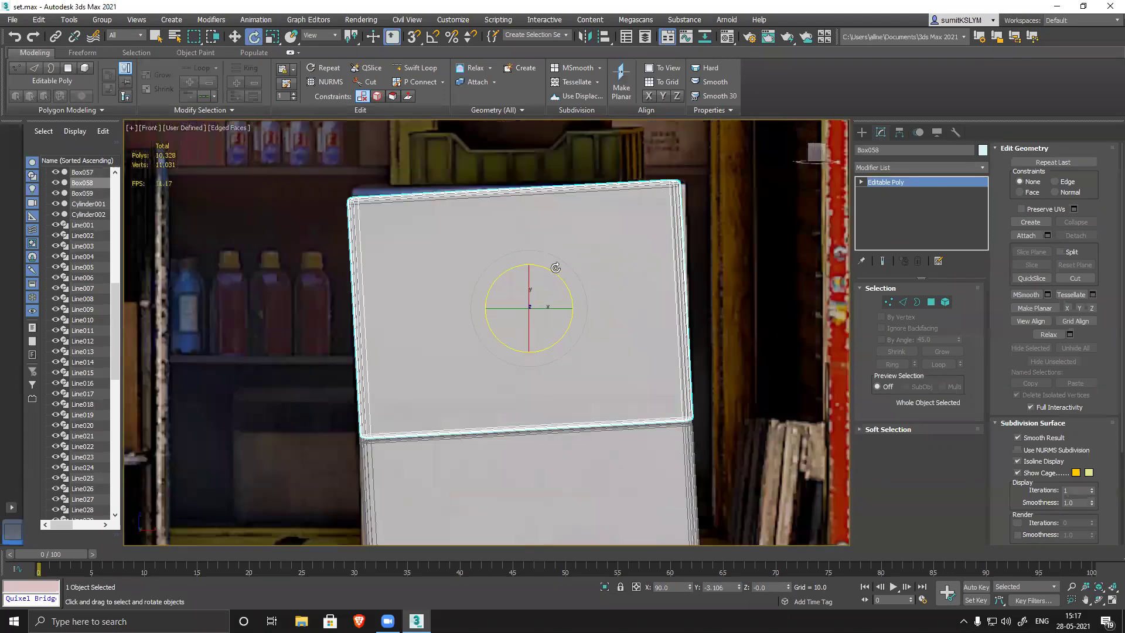
{"action": "left_click_drag", "start_coordinate": [564, 282], "coordinate": [564, 276]}
{"action": "middle_click_drag", "start_coordinate": [562, 452], "coordinate": [503, 227]}
- Swing the doors ajar about the vertical axis, the lower door to a Z rotation of 4.026 and the upper to 1.994
{"action": "left_click", "coordinate": [443, 331]}
{"action": "scroll", "coordinate": [537, 365], "scroll_direction": "down", "scroll_amount": 5}
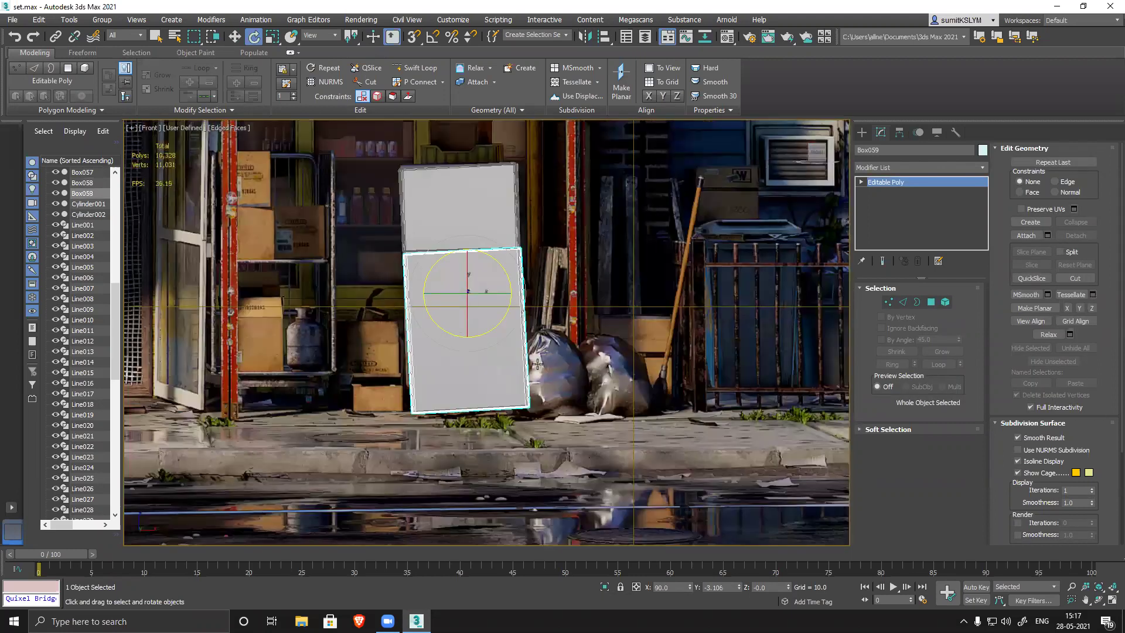
{"action": "middle_click_drag", "start_coordinate": [597, 351], "coordinate": [504, 311], "text": "alt"}
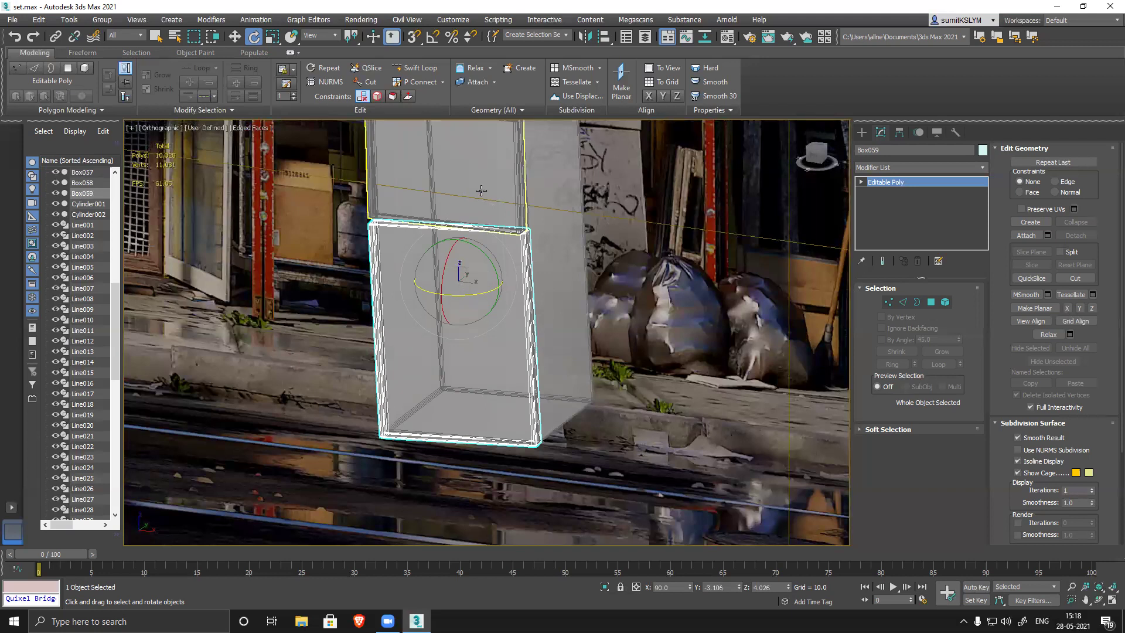
{"action": "left_click", "coordinate": [463, 202]}
{"action": "left_click_drag", "start_coordinate": [454, 179], "coordinate": [457, 179]}
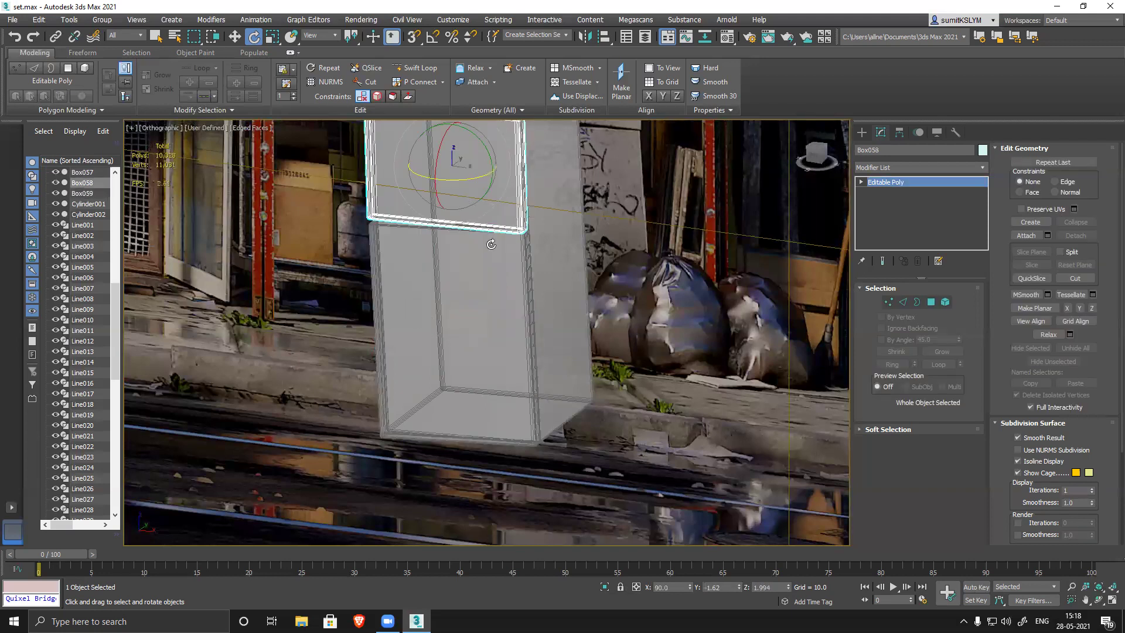
- Move the upper door slightly forward from the refrigerator body to a Y position of -7.133
{"action": "key", "text": "w"}
{"action": "middle_click_drag", "start_coordinate": [571, 298], "coordinate": [523, 327], "text": "alt"}
{"action": "scroll", "coordinate": [502, 279], "scroll_direction": "up", "scroll_amount": 3}
{"action": "middle_click_drag", "start_coordinate": [500, 252], "coordinate": [431, 312]}
{"action": "left_click_drag", "start_coordinate": [433, 314], "coordinate": [429, 316]}
- Move the lower door slightly forward to a Y position of -7.142 and select the refrigerator body
{"action": "middle_click_drag", "start_coordinate": [523, 498], "coordinate": [519, 260]}
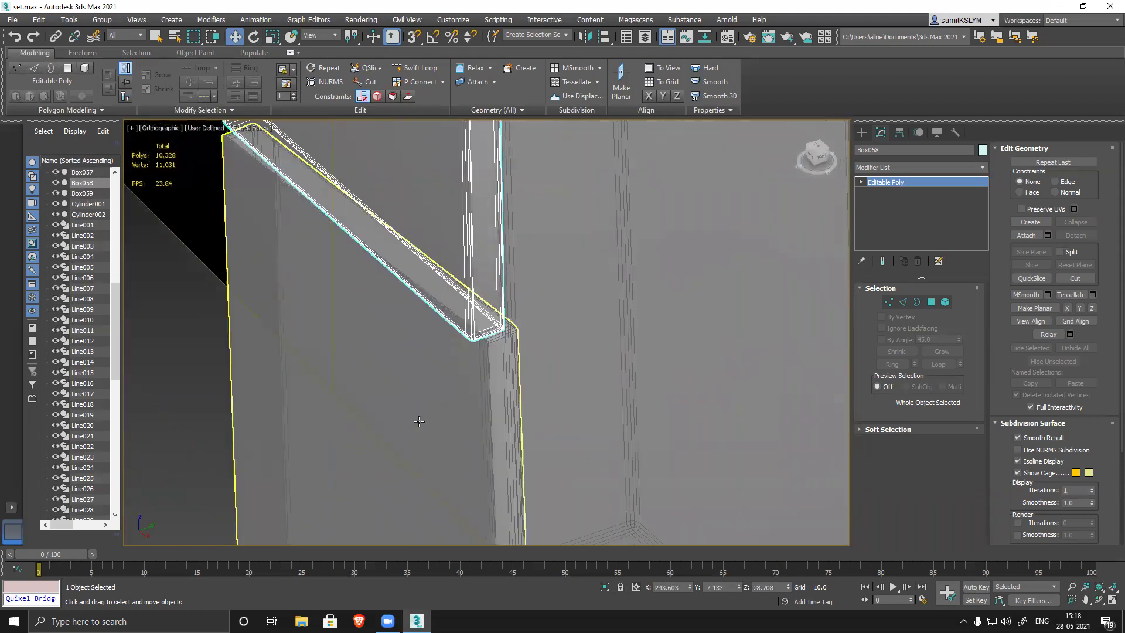
{"action": "left_click", "coordinate": [500, 396]}
{"action": "middle_click_drag", "start_coordinate": [500, 396], "coordinate": [491, 282]}
{"action": "left_click_drag", "start_coordinate": [428, 227], "coordinate": [421, 230]}
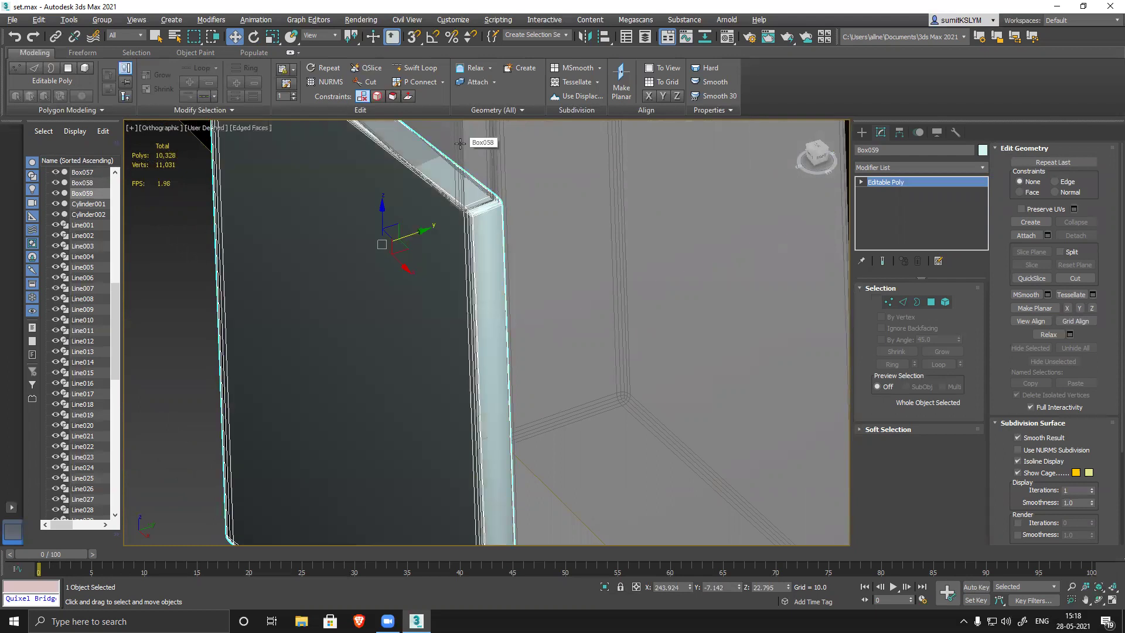
{"action": "left_click", "coordinate": [567, 233]}
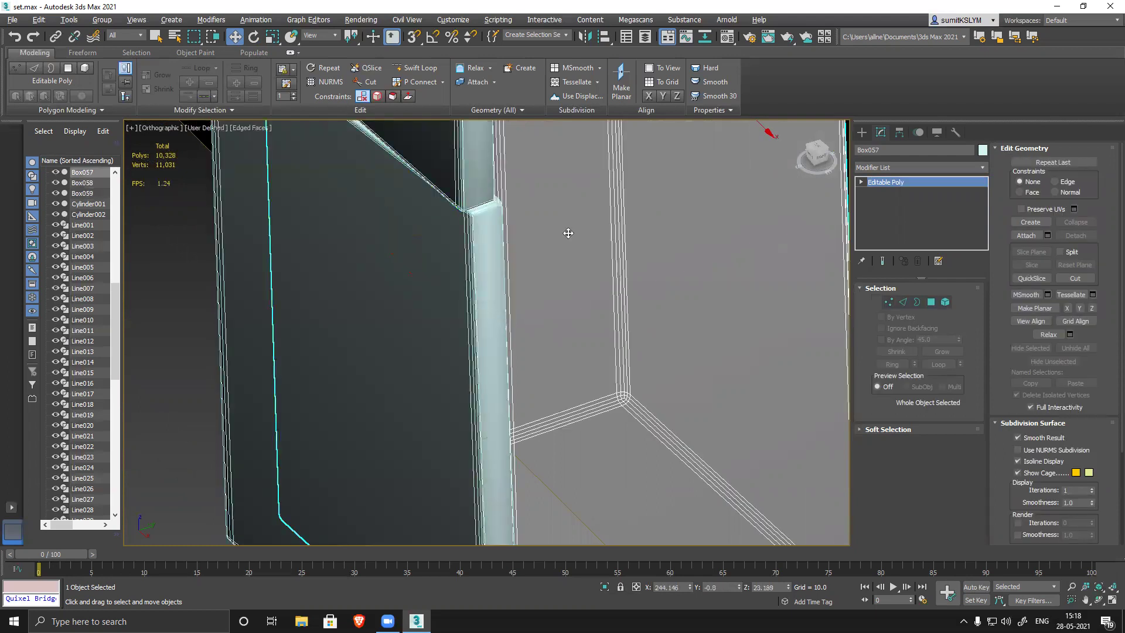
- Rotate the lower refrigerator door very slightly relative to the refrigerator body
{"action": "scroll", "coordinate": [556, 232], "scroll_direction": "down", "scroll_amount": 8}
{"action": "left_click", "coordinate": [551, 299]}
{"action": "middle_click_drag", "start_coordinate": [551, 294], "coordinate": [602, 202], "text": "alt"}
{"action": "middle_click_drag", "start_coordinate": [579, 280], "coordinate": [648, 279], "text": "alt"}
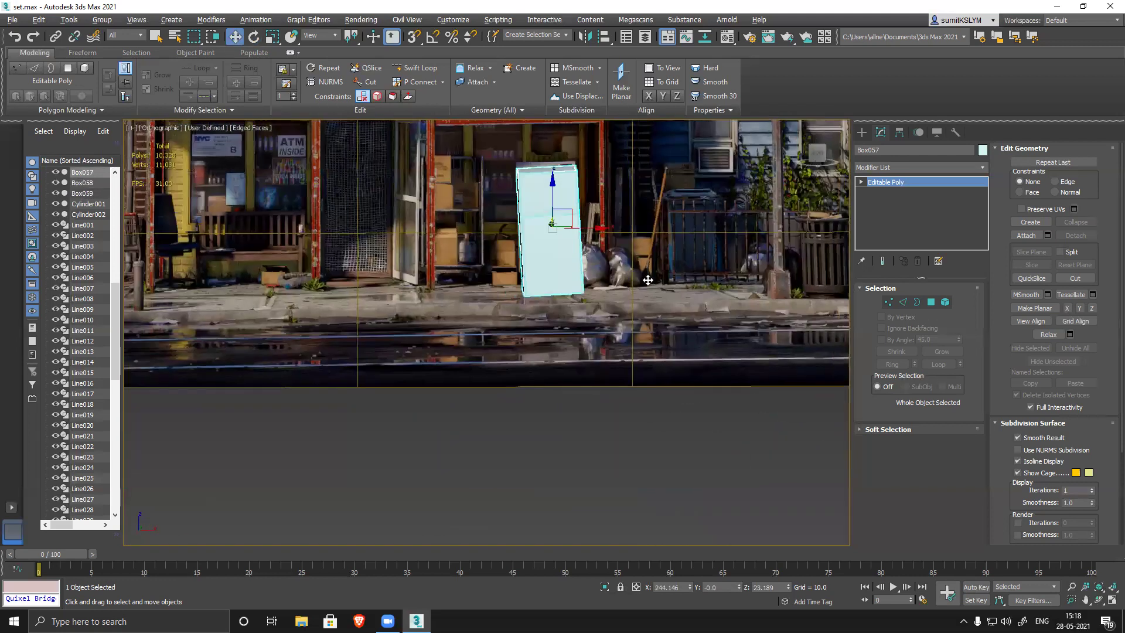
{"action": "left_click", "coordinate": [557, 251]}
{"action": "scroll", "coordinate": [553, 239], "scroll_direction": "up", "scroll_amount": 4}
{"action": "middle_click_drag", "start_coordinate": [551, 288], "coordinate": [555, 326], "text": "alt"}
{"action": "key", "text": "e"}
{"action": "left_click_drag", "start_coordinate": [509, 267], "coordinate": [507, 268]}
{"action": "middle_click_drag", "start_coordinate": [508, 268], "coordinate": [585, 347], "text": "alt"}
{"action": "left_click", "coordinate": [467, 272], "text": "ctrl"}
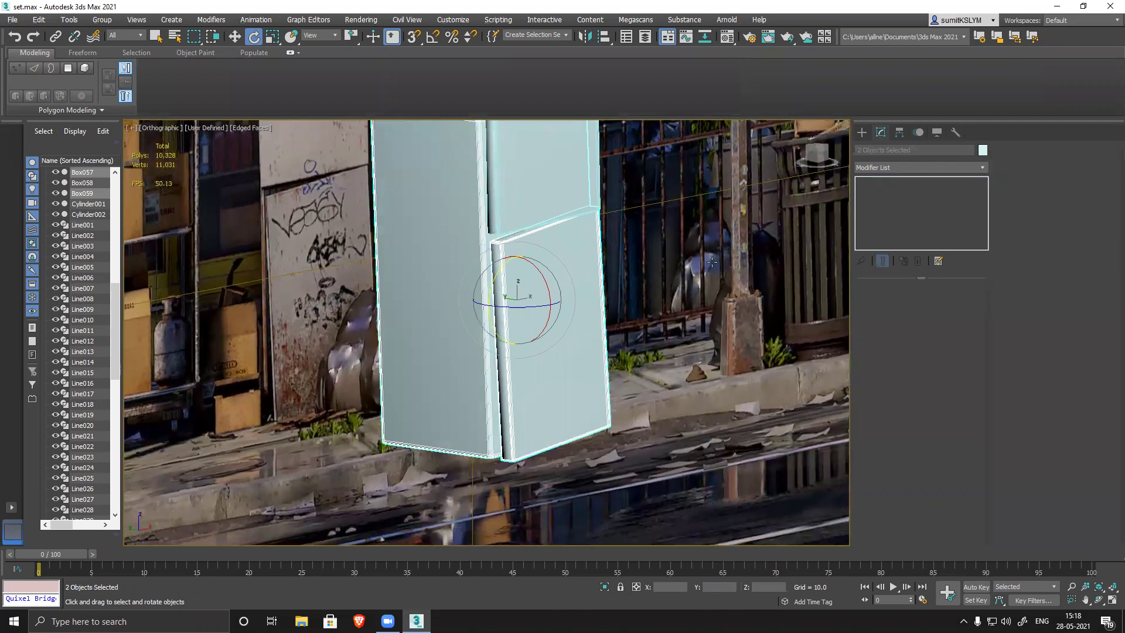
- Attach the upper door and the refrigerator body to the lower door, combining them into a single object
{"action": "left_click", "coordinate": [572, 401]}
{"action": "left_click", "coordinate": [1026, 235]}
{"action": "left_click", "coordinate": [503, 187]}
{"action": "left_click", "coordinate": [462, 211]}
{"action": "right_click", "coordinate": [560, 334]}
{"action": "key", "text": "w"}
{"action": "scroll", "coordinate": [561, 337], "scroll_direction": "down", "scroll_amount": 8}
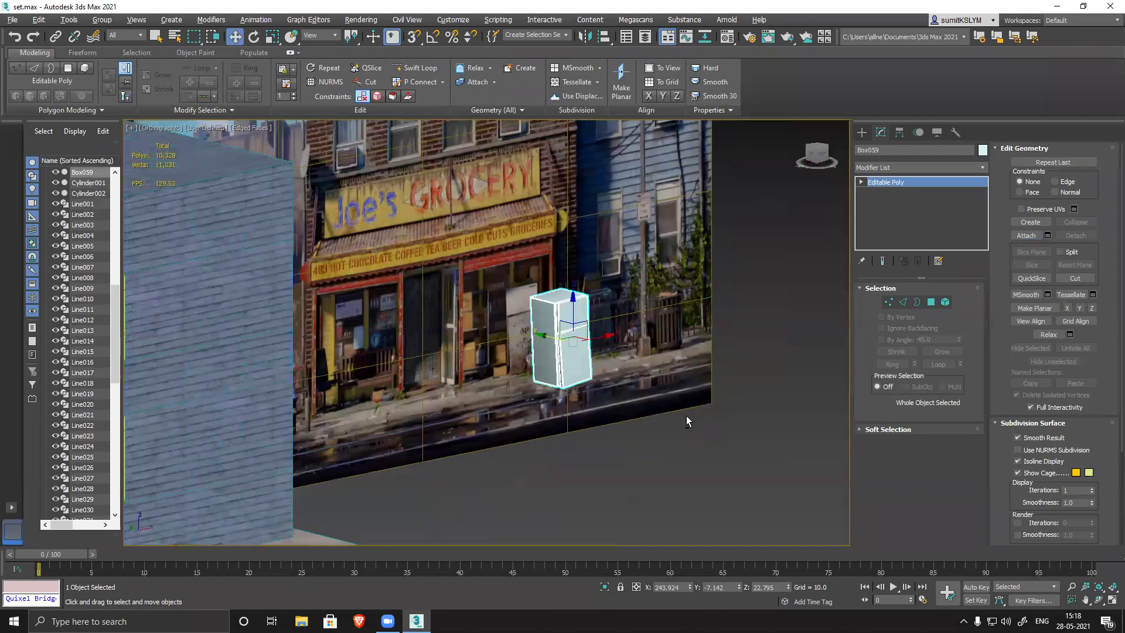
- Move the combined refrigerator from the reference image over to the street set, to X 65.634 and Y -93.448
{"action": "scroll", "coordinate": [547, 397], "scroll_direction": "down", "scroll_amount": 10}
{"action": "left_click_drag", "start_coordinate": [593, 370], "coordinate": [375, 382]}
{"action": "middle_click_drag", "start_coordinate": [375, 383], "coordinate": [363, 360], "text": "alt"}
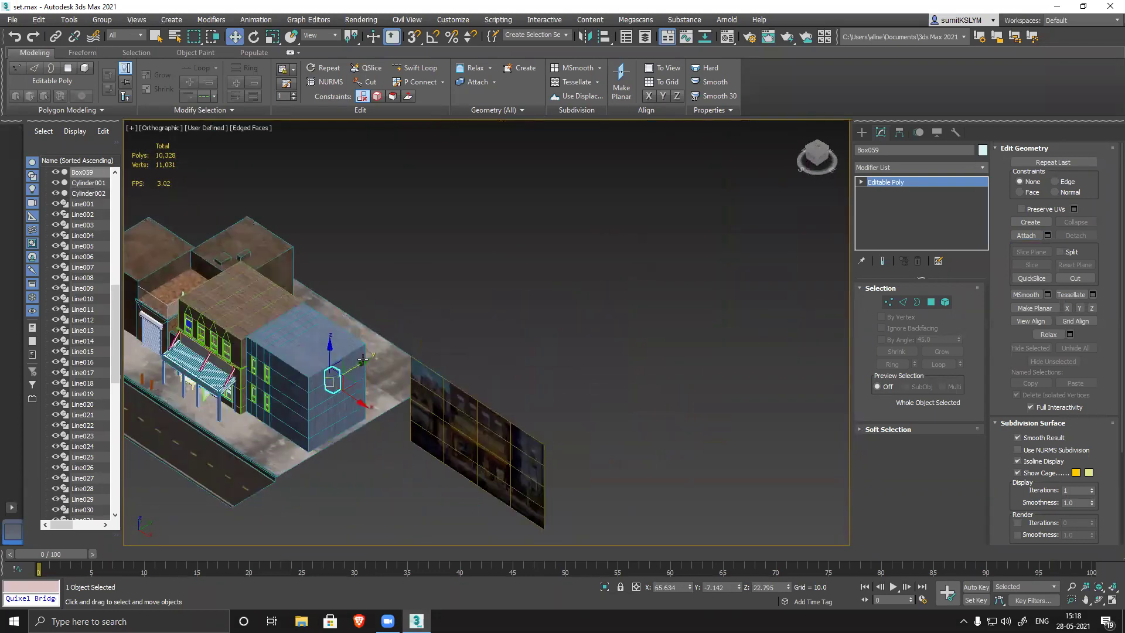
{"action": "left_click", "coordinate": [362, 360]}
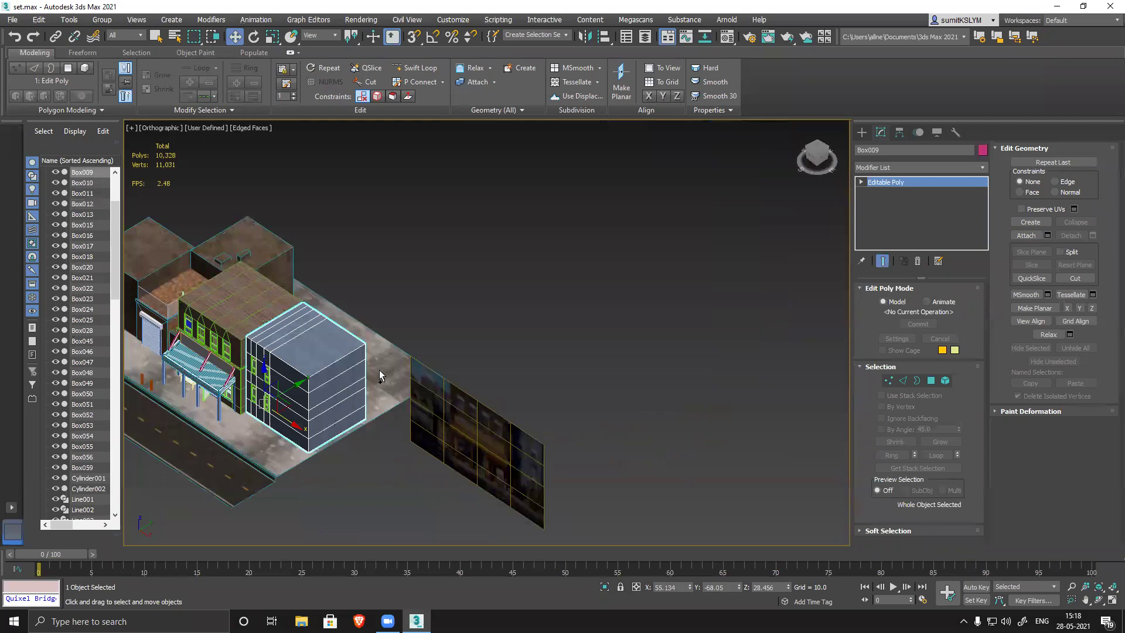
{"action": "key", "text": "ctrl+z"}
{"action": "middle_click_drag", "start_coordinate": [357, 365], "coordinate": [397, 457], "text": "alt"}
{"action": "scroll", "coordinate": [542, 435], "scroll_direction": "up", "scroll_amount": 6}
{"action": "scroll", "coordinate": [541, 435], "scroll_direction": "up", "scroll_amount": 8}
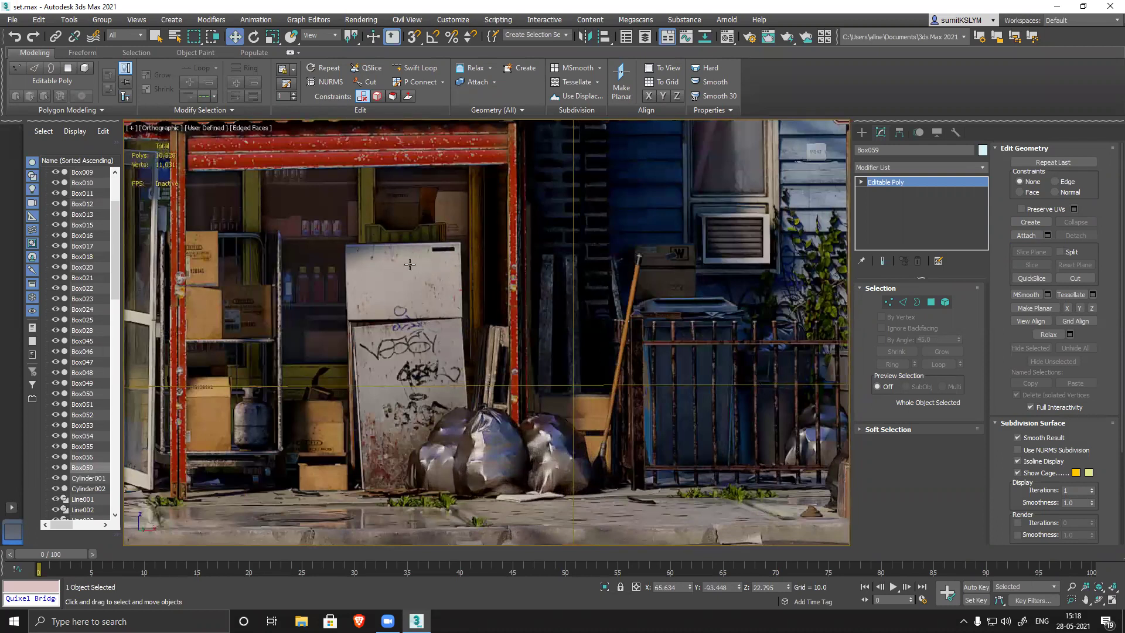
- Place the refrigerator on the sidewalk in front of the shop's right-hand window at X 25.611, Y -85.992 and Z 24.228
{"action": "scroll", "coordinate": [356, 412], "scroll_direction": "down", "scroll_amount": 8}
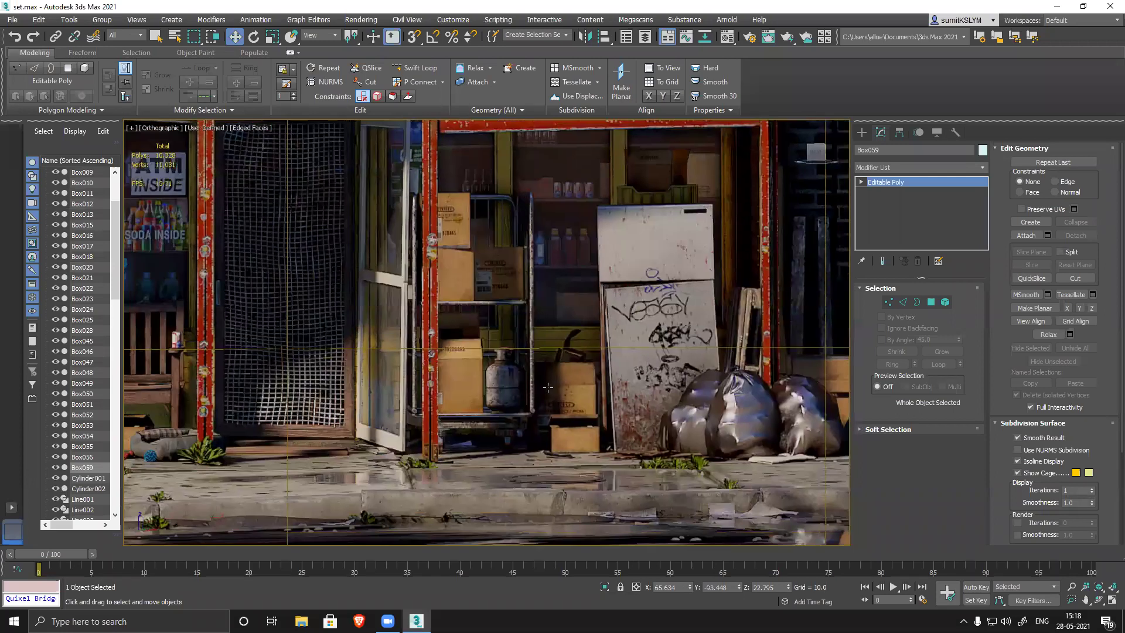
{"action": "scroll", "coordinate": [460, 358], "scroll_direction": "up", "scroll_amount": 4}
{"action": "key", "text": "f"}
{"action": "scroll", "coordinate": [701, 382], "scroll_direction": "down", "scroll_amount": 6}
{"action": "scroll", "coordinate": [713, 372], "scroll_direction": "up", "scroll_amount": 4}
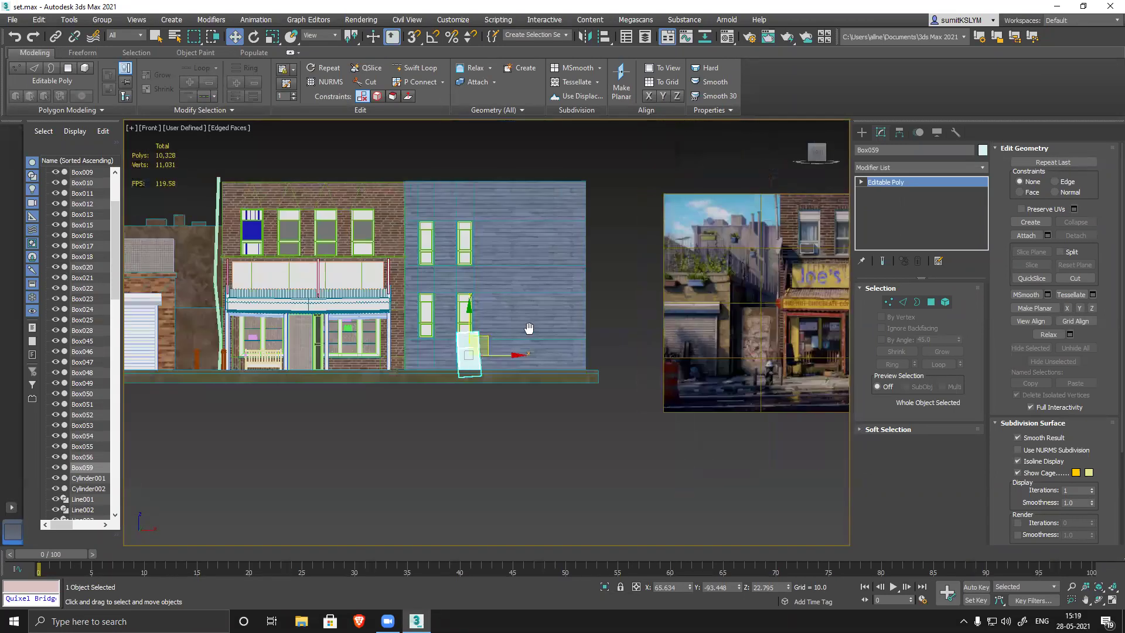
{"action": "scroll", "coordinate": [411, 367], "scroll_direction": "up", "scroll_amount": 5}
{"action": "left_click_drag", "start_coordinate": [613, 337], "coordinate": [314, 324]}
{"action": "middle_click_drag", "start_coordinate": [467, 372], "coordinate": [404, 358]}
{"action": "middle_click_drag", "start_coordinate": [405, 358], "coordinate": [436, 355]}
{"action": "scroll", "coordinate": [388, 347], "scroll_direction": "up", "scroll_amount": 4}
{"action": "left_click_drag", "start_coordinate": [345, 333], "coordinate": [435, 314]}
{"action": "middle_click_drag", "start_coordinate": [410, 393], "coordinate": [478, 387], "text": "alt"}
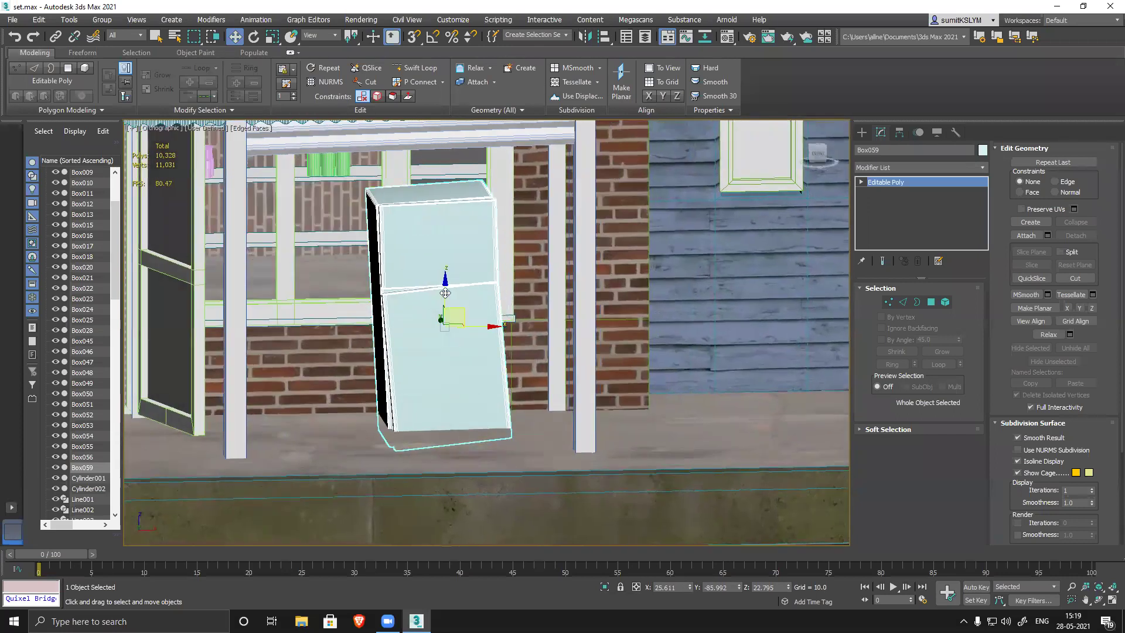
{"action": "left_click_drag", "start_coordinate": [444, 283], "coordinate": [444, 260]}
- Examine the trolley, cardboard boxes, gas cylinder and other props around the refrigerator in the storefront reference image
{"action": "middle_click_drag", "start_coordinate": [524, 439], "coordinate": [486, 382]}
{"action": "scroll", "coordinate": [476, 404], "scroll_direction": "down", "scroll_amount": 6}
{"action": "scroll", "coordinate": [486, 382], "scroll_direction": "down", "scroll_amount": 2}
{"action": "middle_click_drag", "start_coordinate": [812, 448], "coordinate": [381, 430]}
{"action": "scroll", "coordinate": [573, 341], "scroll_direction": "up", "scroll_amount": 8}
{"action": "middle_click_drag", "start_coordinate": [488, 432], "coordinate": [526, 416]}
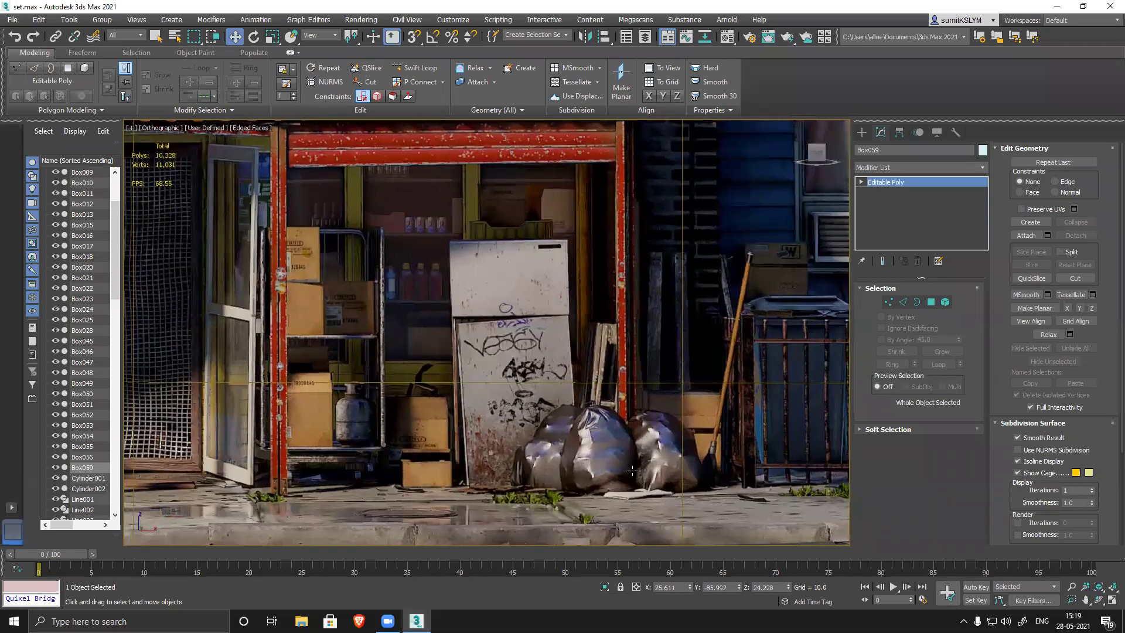
{"action": "middle_click_drag", "start_coordinate": [632, 470], "coordinate": [562, 469]}
{"action": "middle_click_drag", "start_coordinate": [399, 276], "coordinate": [406, 293]}
{"action": "scroll", "coordinate": [406, 292], "scroll_direction": "up", "scroll_amount": 5}
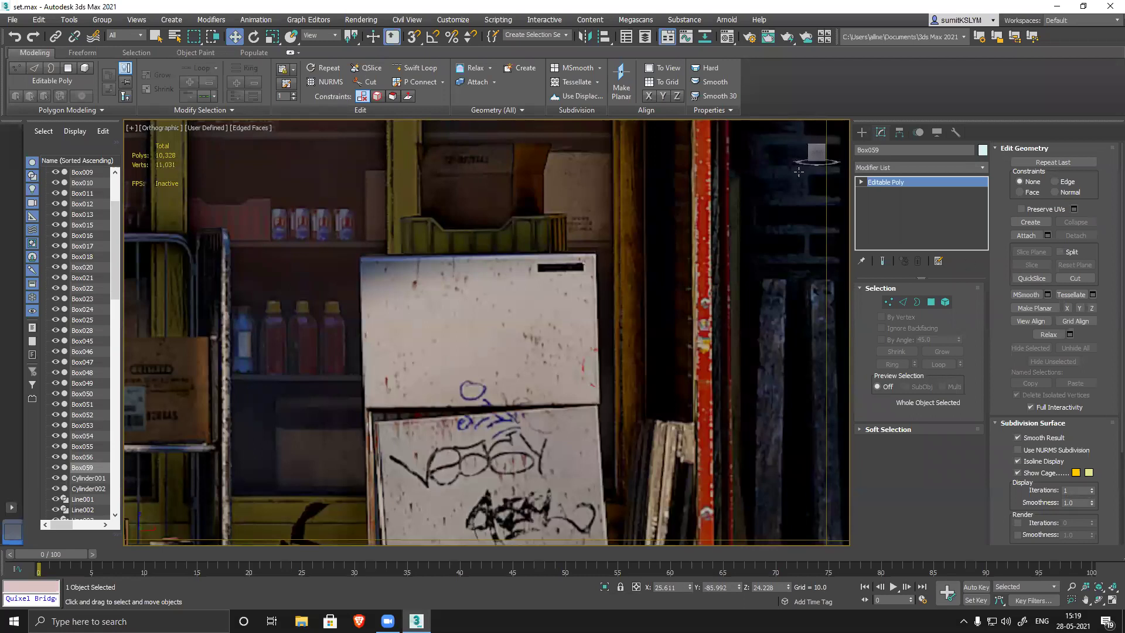
{"action": "key", "text": "f"}
{"action": "middle_click_drag", "start_coordinate": [399, 428], "coordinate": [360, 423]}
{"action": "scroll", "coordinate": [474, 344], "scroll_direction": "up", "scroll_amount": 3}
{"action": "middle_click_drag", "start_coordinate": [493, 301], "coordinate": [510, 307]}
{"action": "scroll", "coordinate": [459, 322], "scroll_direction": "up", "scroll_amount": 2}
{"action": "middle_click_drag", "start_coordinate": [247, 409], "coordinate": [421, 380]}
{"action": "middle_click_drag", "start_coordinate": [713, 361], "coordinate": [647, 405]}
{"action": "scroll", "coordinate": [652, 399], "scroll_direction": "up", "scroll_amount": 3}
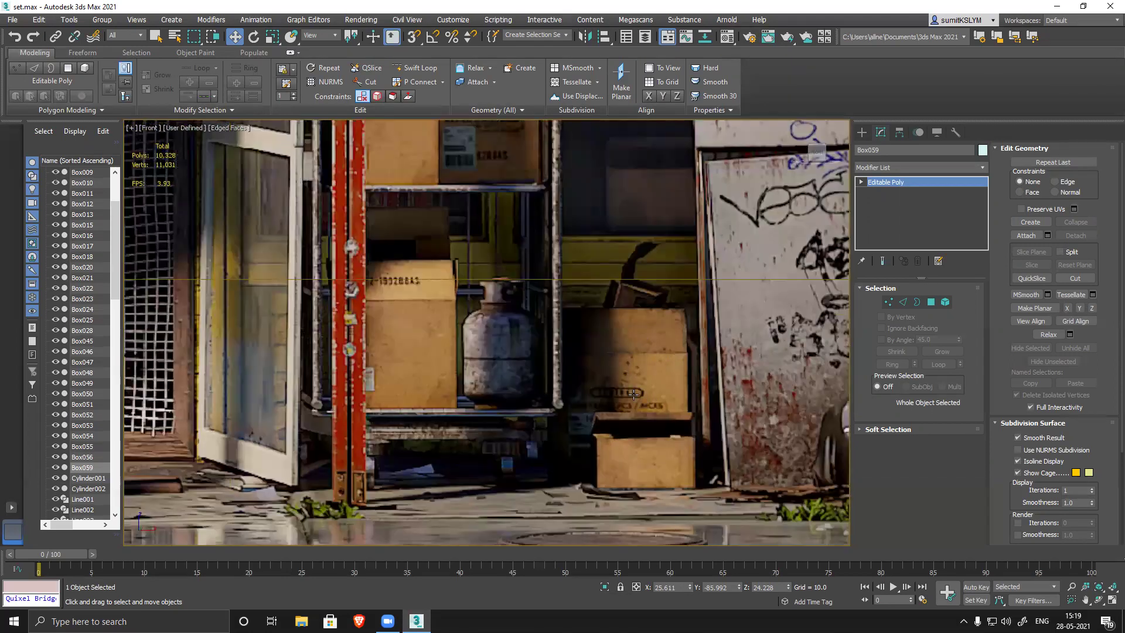
{"action": "scroll", "coordinate": [634, 394], "scroll_direction": "down", "scroll_amount": 5}
{"action": "scroll", "coordinate": [430, 229], "scroll_direction": "up", "scroll_amount": 3}
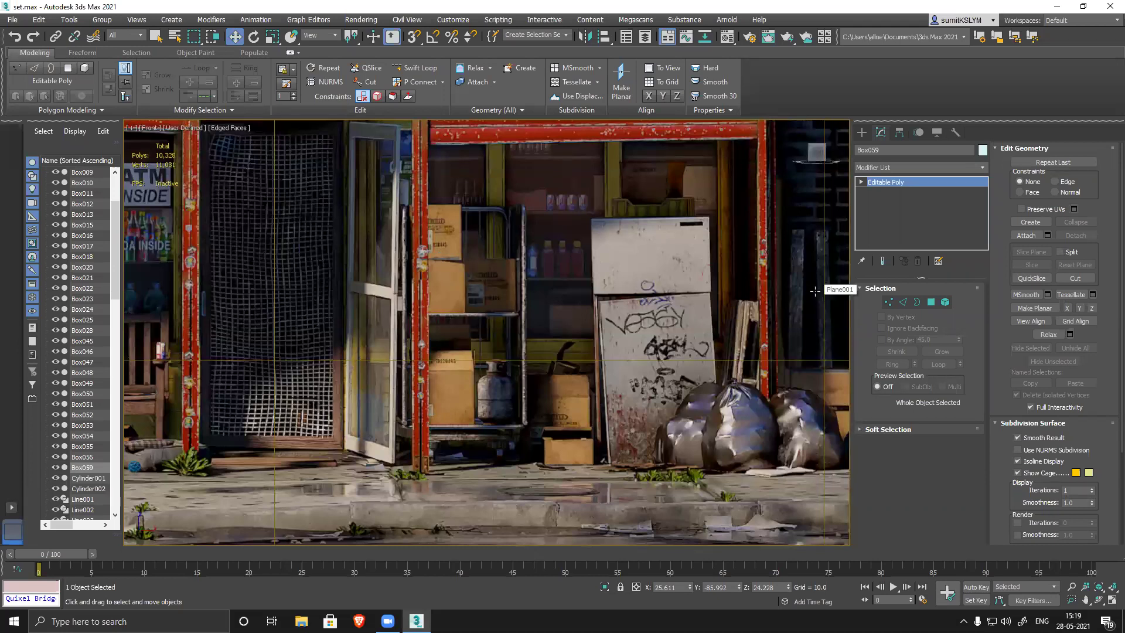
{"action": "middle_click_drag", "start_coordinate": [530, 399], "coordinate": [528, 406]}
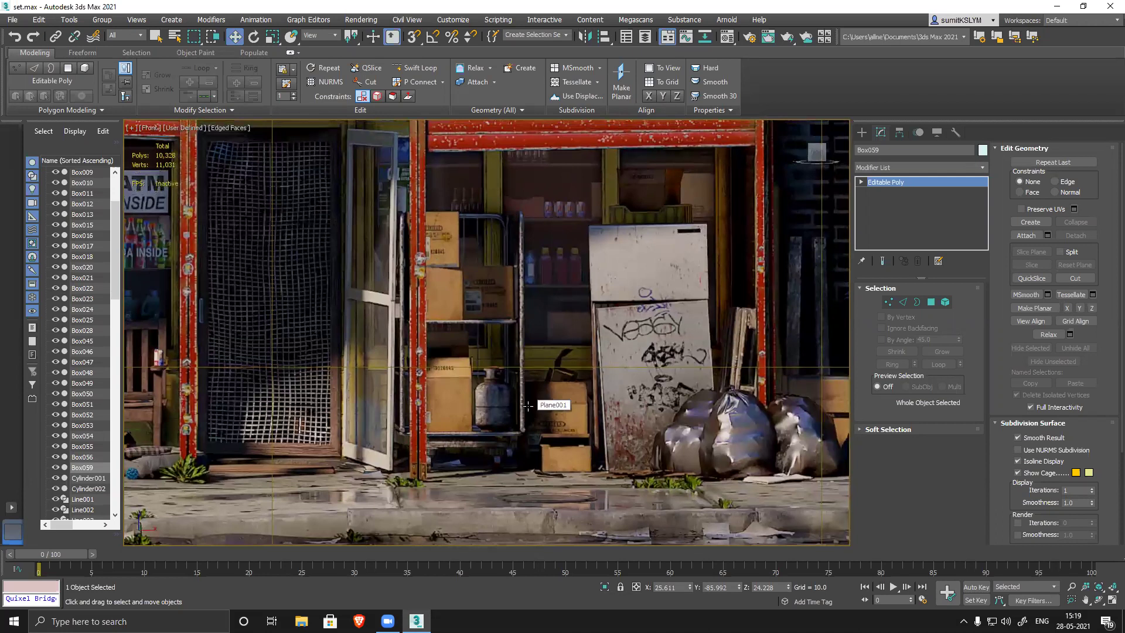
{"action": "middle_click_drag", "start_coordinate": [582, 406], "coordinate": [568, 406]}
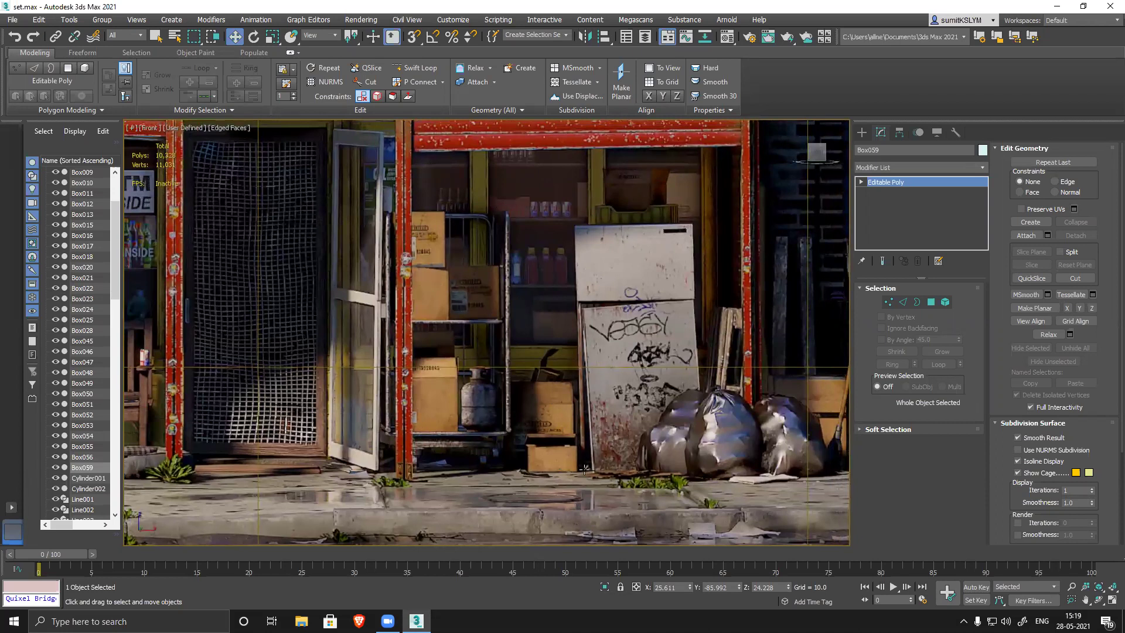
{"action": "middle_click_drag", "start_coordinate": [265, 427], "coordinate": [429, 454]}
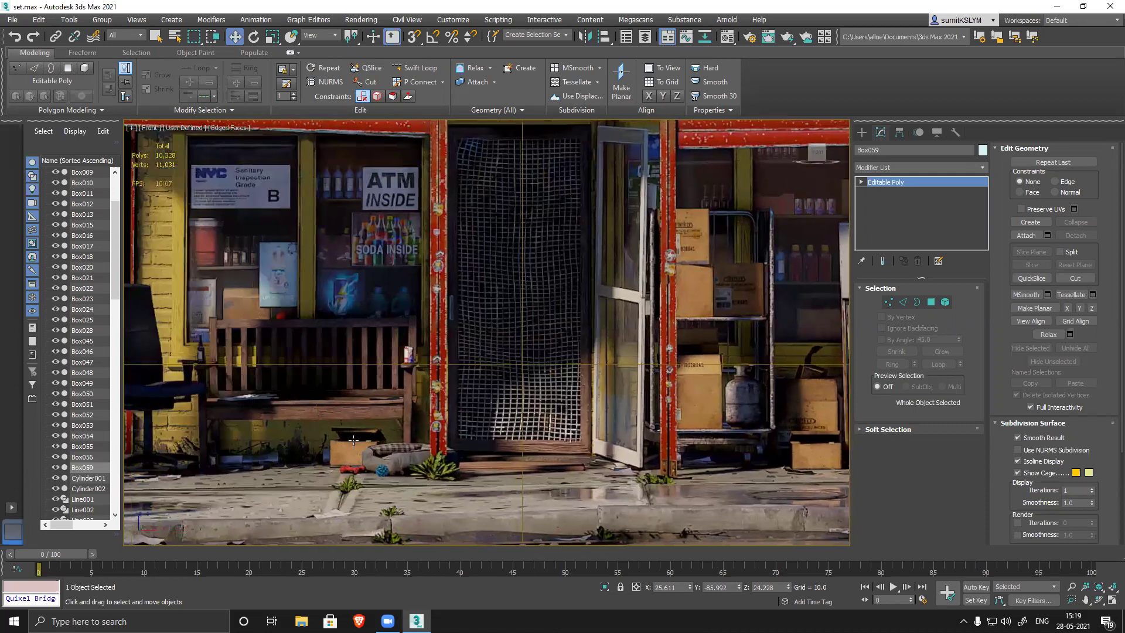
{"action": "middle_click_drag", "start_coordinate": [503, 452], "coordinate": [320, 447]}
{"action": "scroll", "coordinate": [535, 358], "scroll_direction": "up", "scroll_amount": 2}
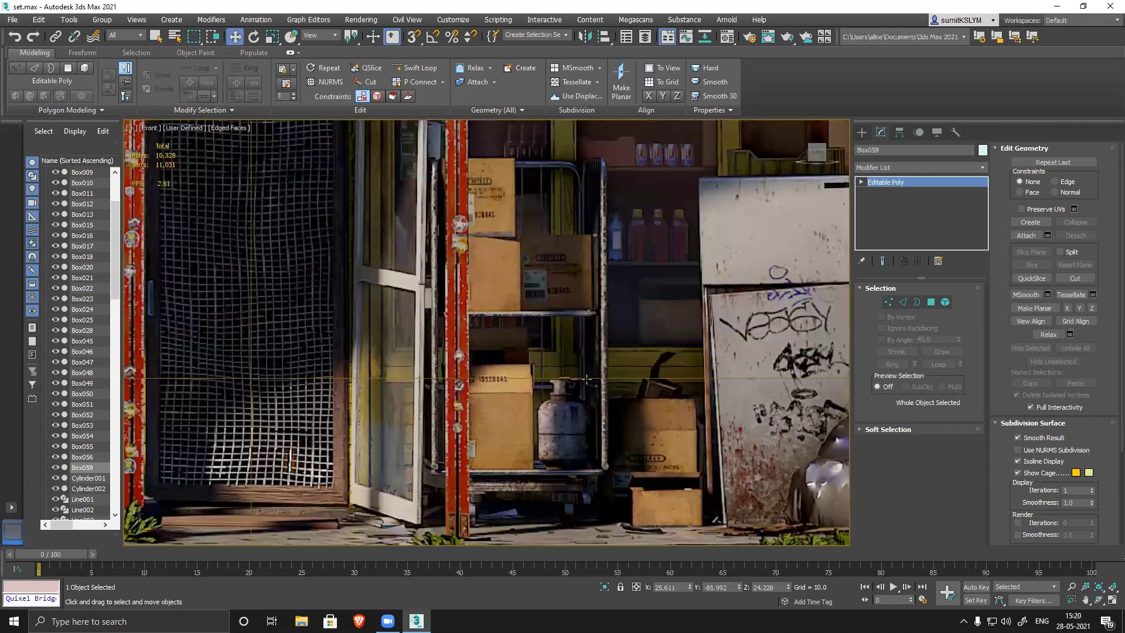
{"action": "middle_click_drag", "start_coordinate": [536, 358], "coordinate": [493, 351]}
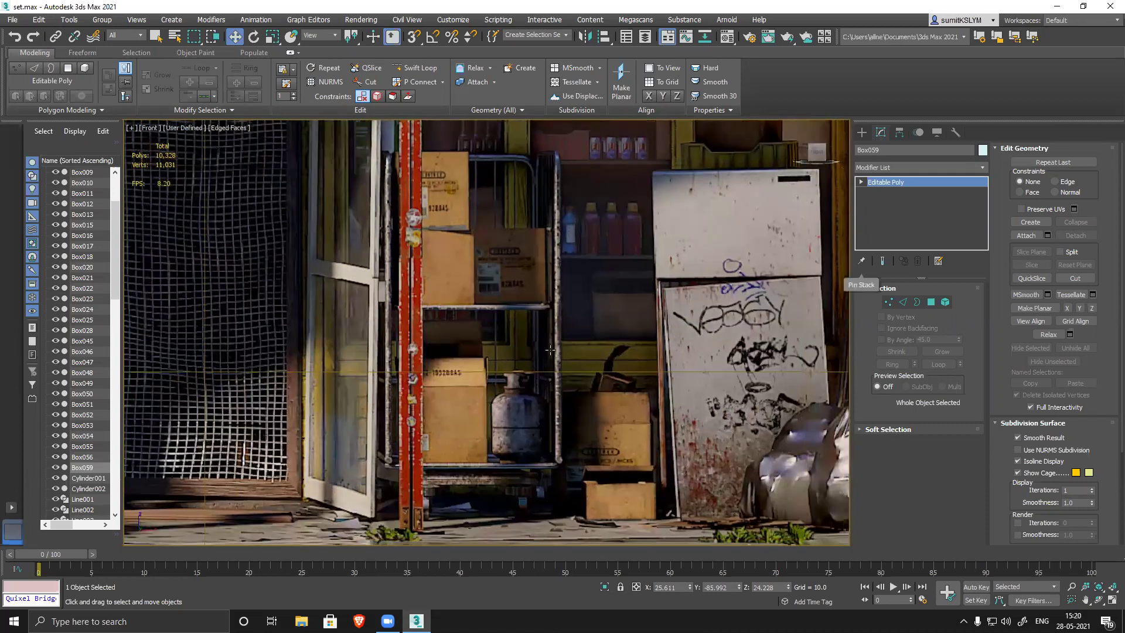
- Draw a box over the base of the trolley in the reference, about 3.94 long, 6.15 wide and 9.66 high
{"action": "left_click", "coordinate": [862, 133]}
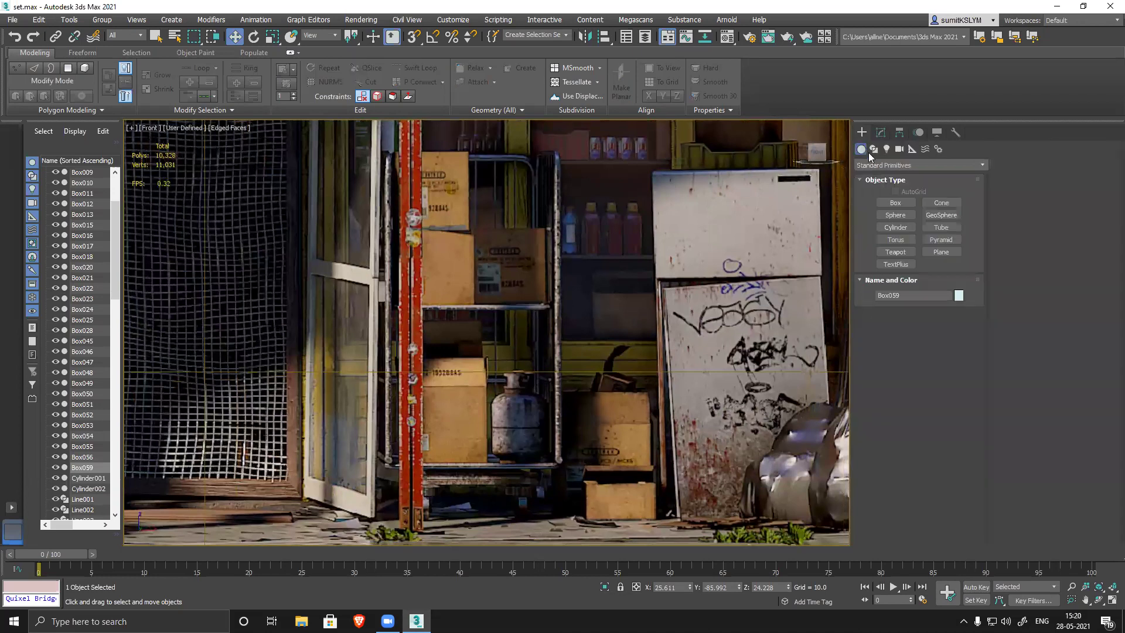
{"action": "left_click", "coordinate": [898, 204]}
{"action": "mouse_move", "coordinate": [413, 456]}
{"action": "left_mouse_down"}
{"action": "mouse_move", "coordinate": [648, 522]}
{"action": "mouse_move", "coordinate": [655, 538]}
{"action": "mouse_move", "coordinate": [536, 535]}
{"action": "left_mouse_up"}
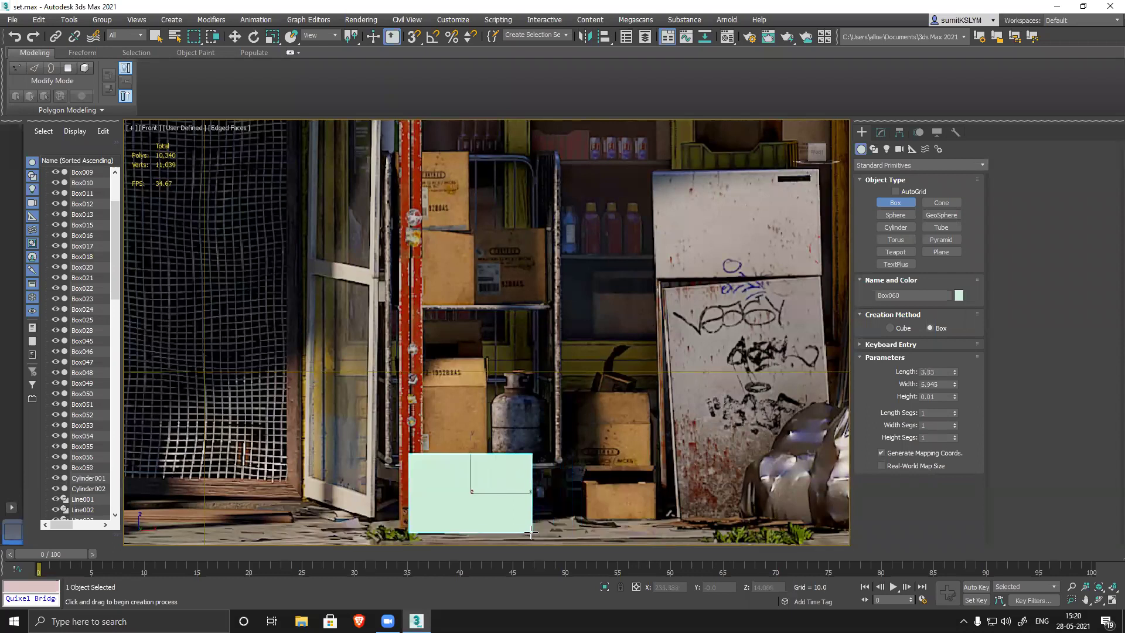
{"action": "left_click", "coordinate": [588, 508]}
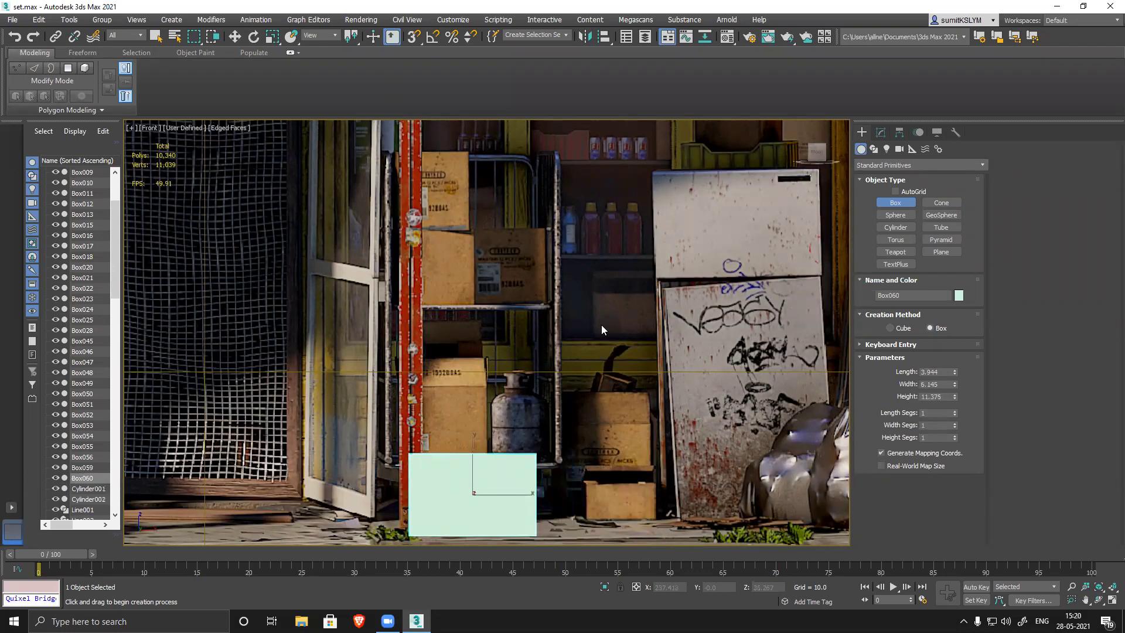
- Scale the new box down along its depth (Y) to 49 percent
{"action": "left_click", "coordinate": [885, 131]}
{"action": "middle_click_drag", "start_coordinate": [694, 438], "coordinate": [638, 473], "text": "alt"}
{"action": "key", "text": "r"}
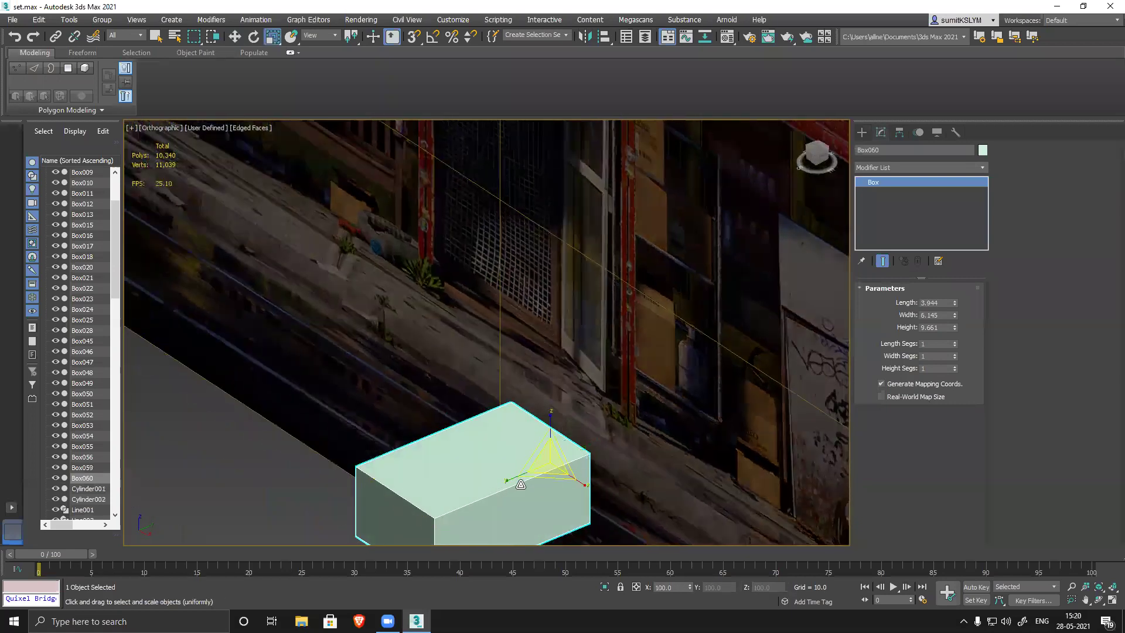
{"action": "left_click_drag", "start_coordinate": [520, 484], "coordinate": [545, 466]}
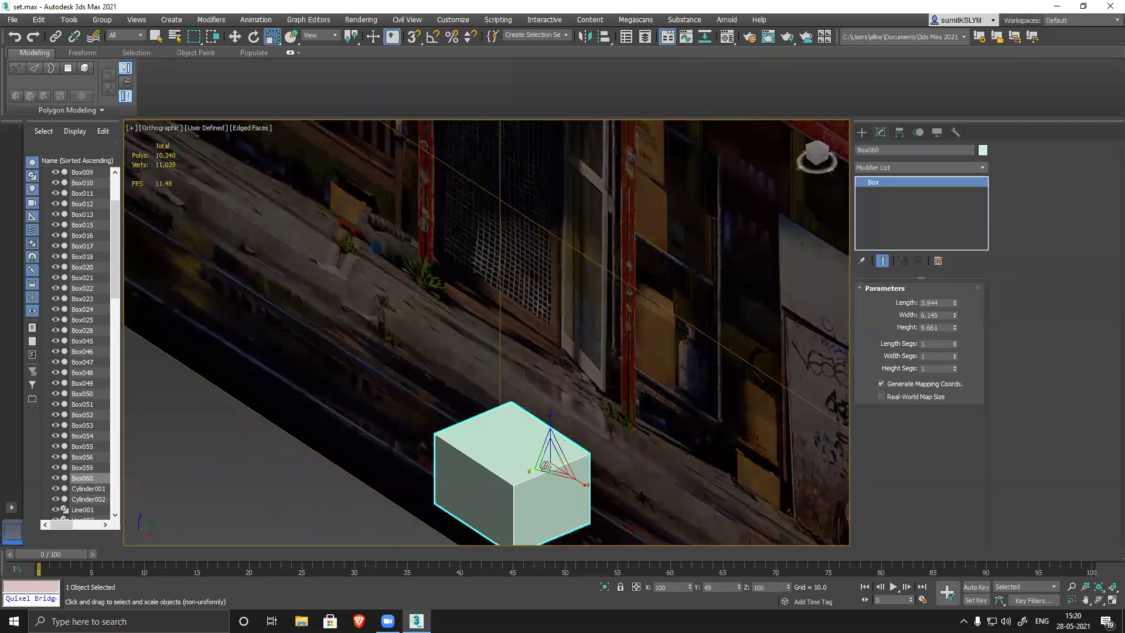
- Move the box over the stacked cardboard boxes beside the refrigerator in the front view, to X 236.125 and Z 19.21
{"action": "key", "text": "w"}
{"action": "key", "text": "f"}
{"action": "scroll", "coordinate": [496, 385], "scroll_direction": "up", "scroll_amount": 10}
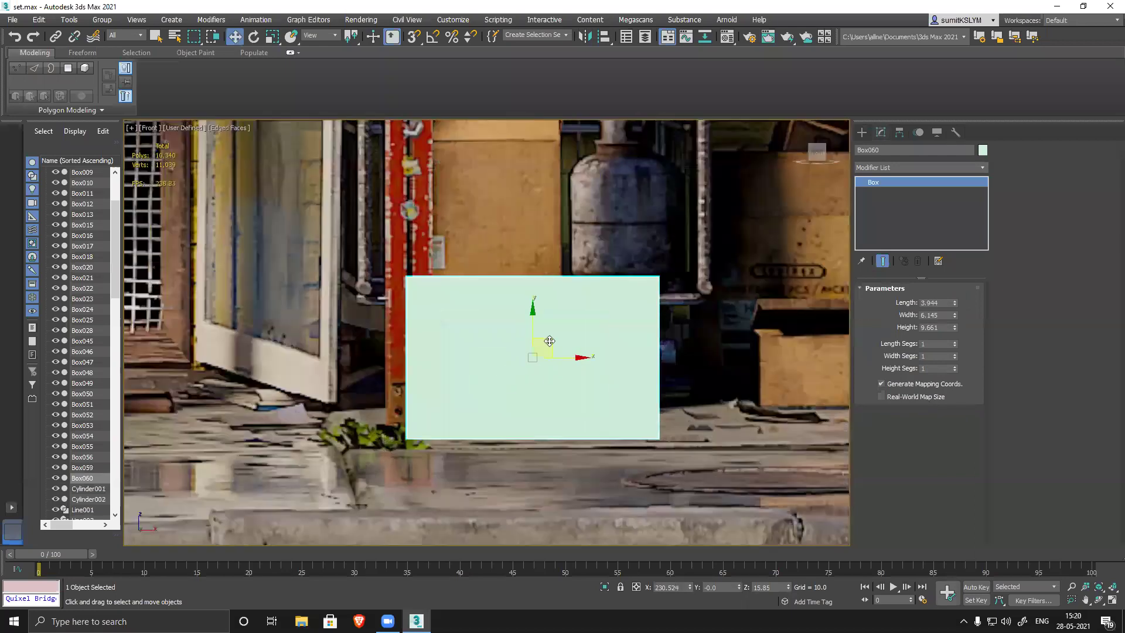
{"action": "scroll", "coordinate": [550, 341], "scroll_direction": "down", "scroll_amount": 4}
{"action": "left_click_drag", "start_coordinate": [397, 412], "coordinate": [562, 311]}
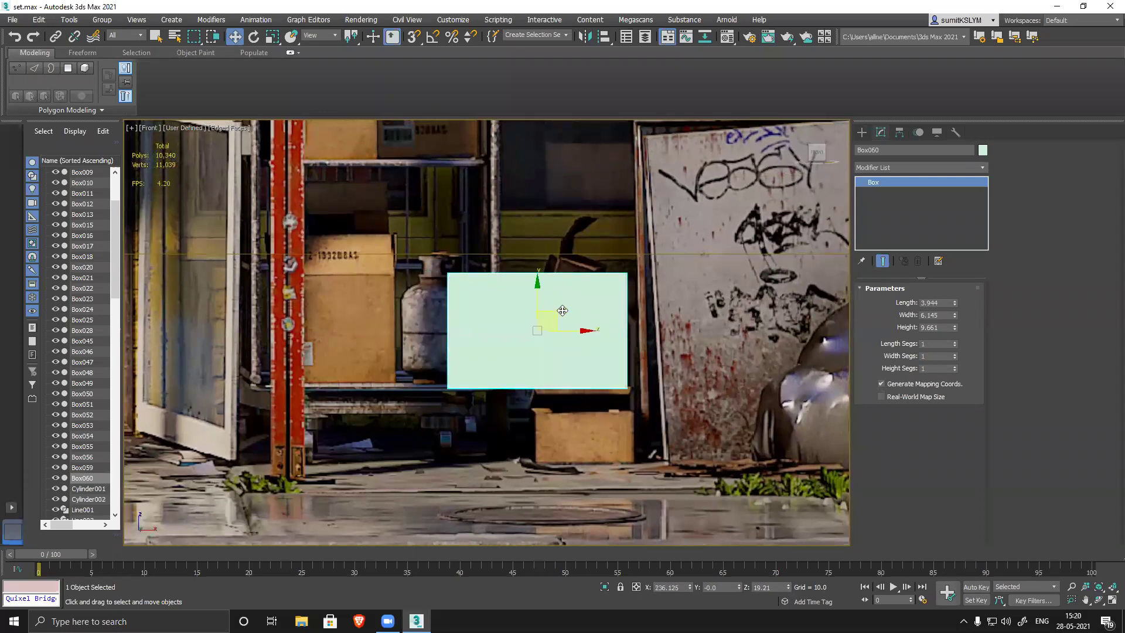
- Convert the box to Editable Poly, then move its left vertices inward and its top vertices down to Z 19.36
{"action": "left_click", "coordinate": [870, 132]}
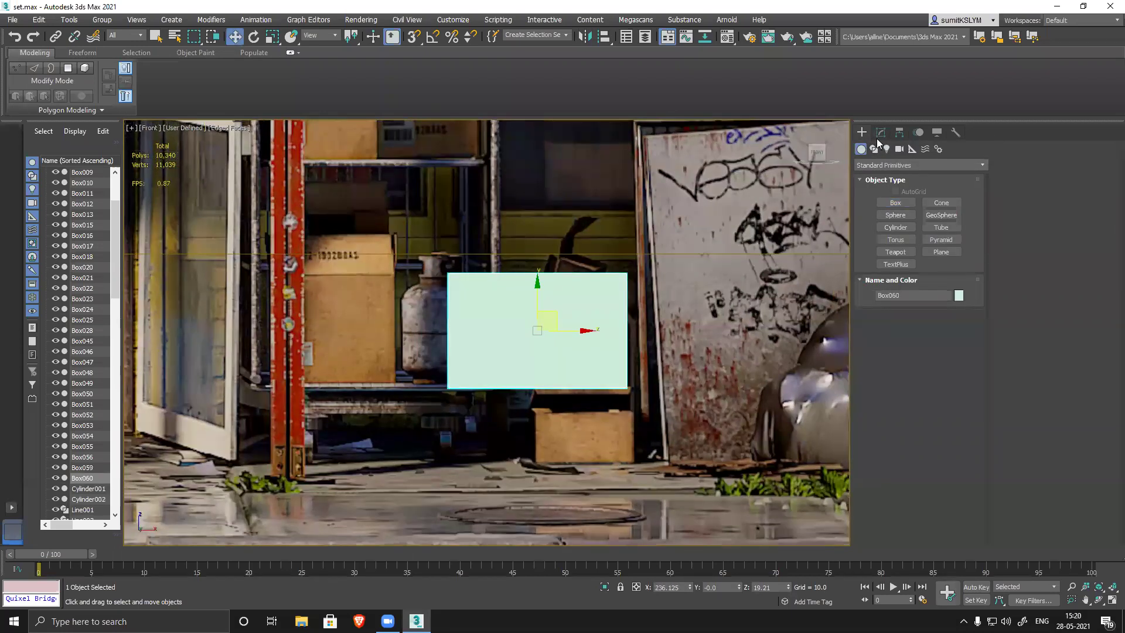
{"action": "left_click", "coordinate": [879, 133]}
{"action": "right_click", "coordinate": [872, 182]}
{"action": "left_click", "coordinate": [903, 265]}
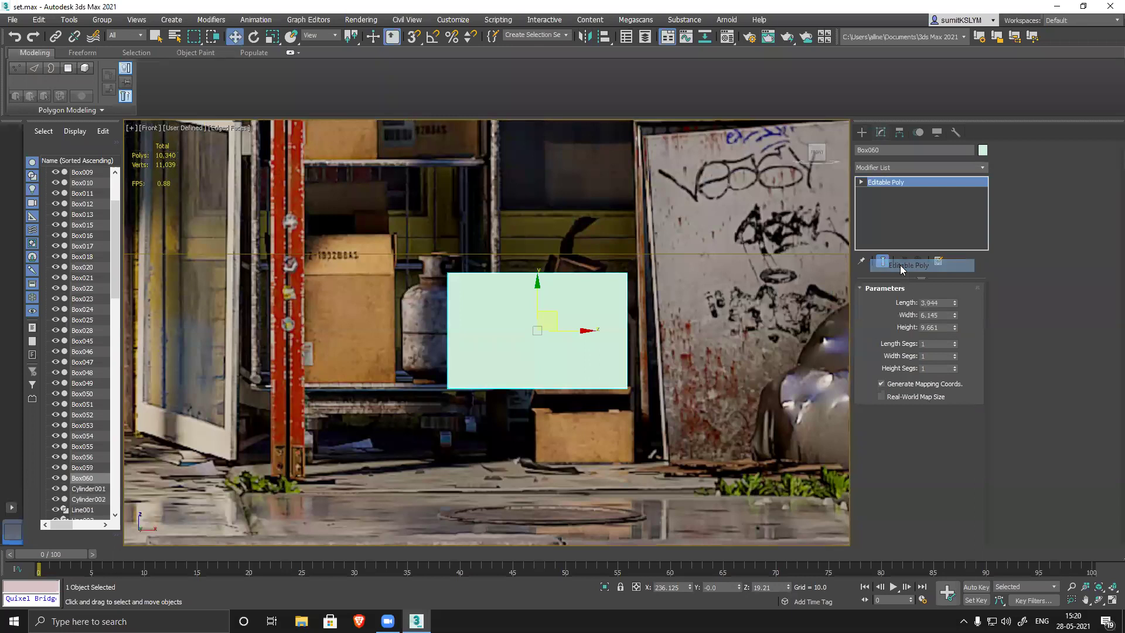
{"action": "left_click", "coordinate": [889, 302]}
{"action": "left_click_drag", "start_coordinate": [413, 253], "coordinate": [500, 482]}
{"action": "left_click_drag", "start_coordinate": [495, 331], "coordinate": [533, 331]}
{"action": "left_click_drag", "start_coordinate": [460, 249], "coordinate": [690, 300]}
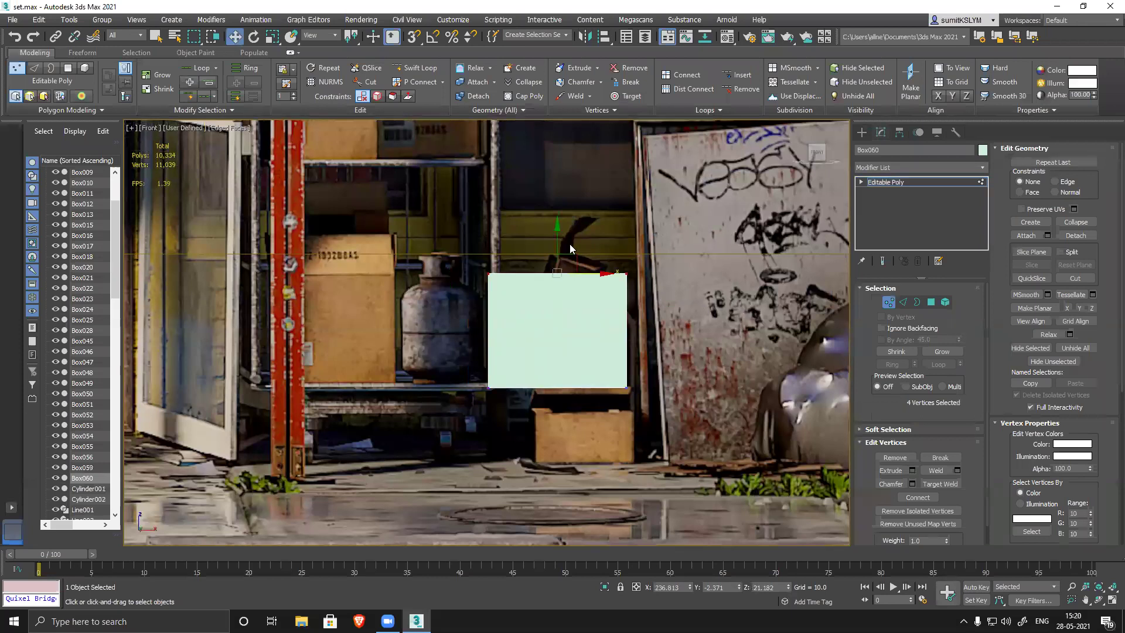
{"action": "left_click_drag", "start_coordinate": [557, 226], "coordinate": [562, 279]}
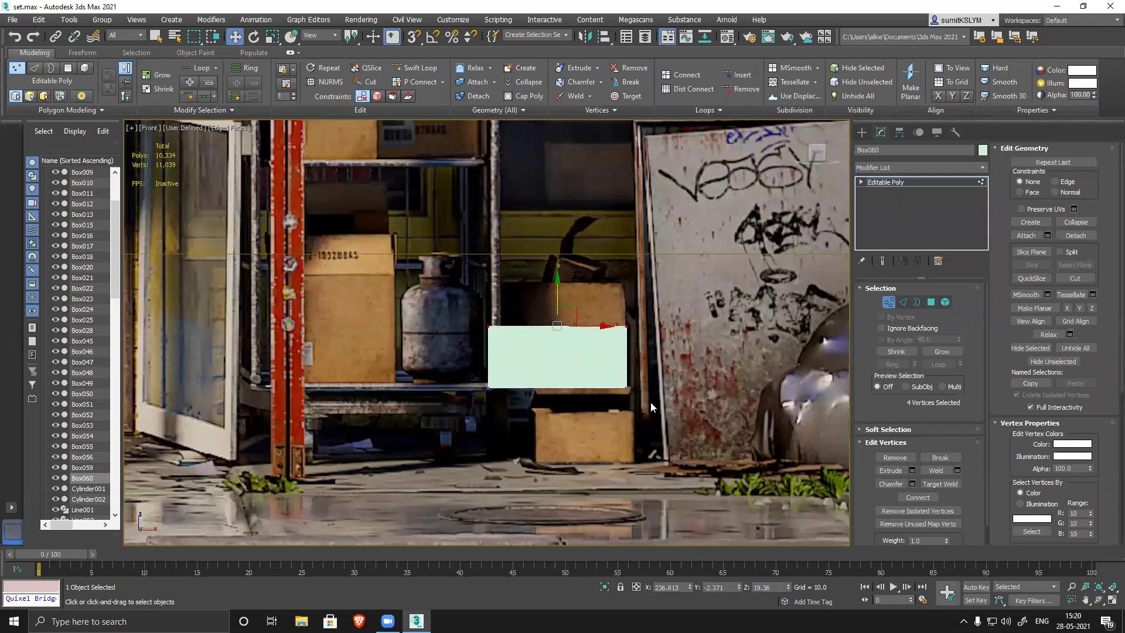
- Leave vertex editing and scale the whole box shorter along its depth
{"action": "middle_click_drag", "start_coordinate": [659, 414], "coordinate": [599, 440], "text": "alt"}
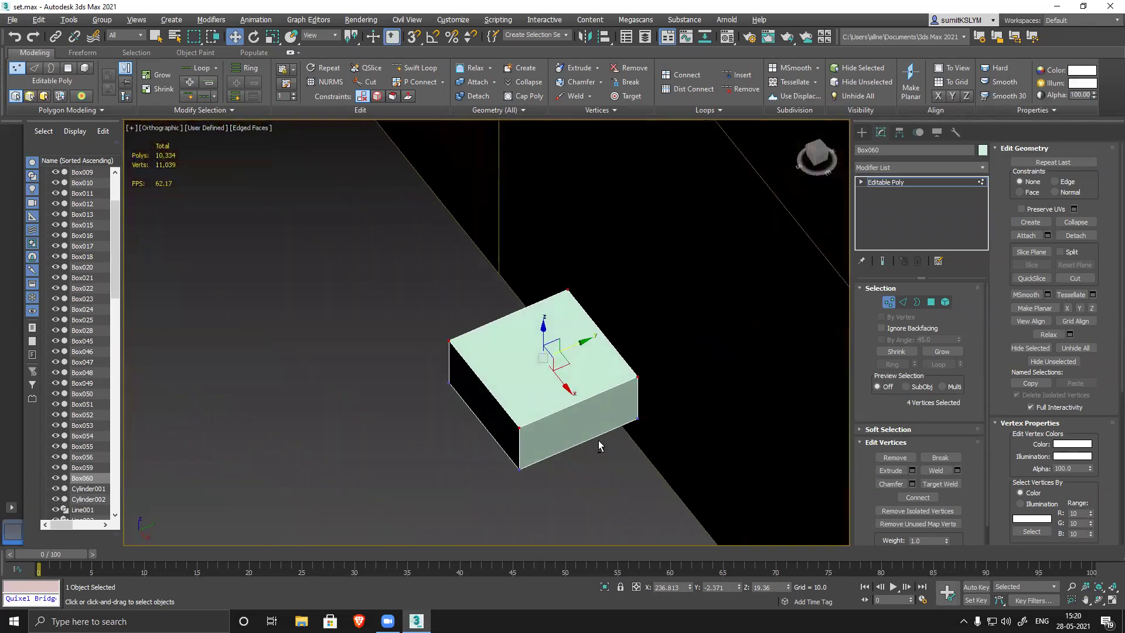
{"action": "left_click", "coordinate": [889, 302]}
{"action": "key", "text": "r"}
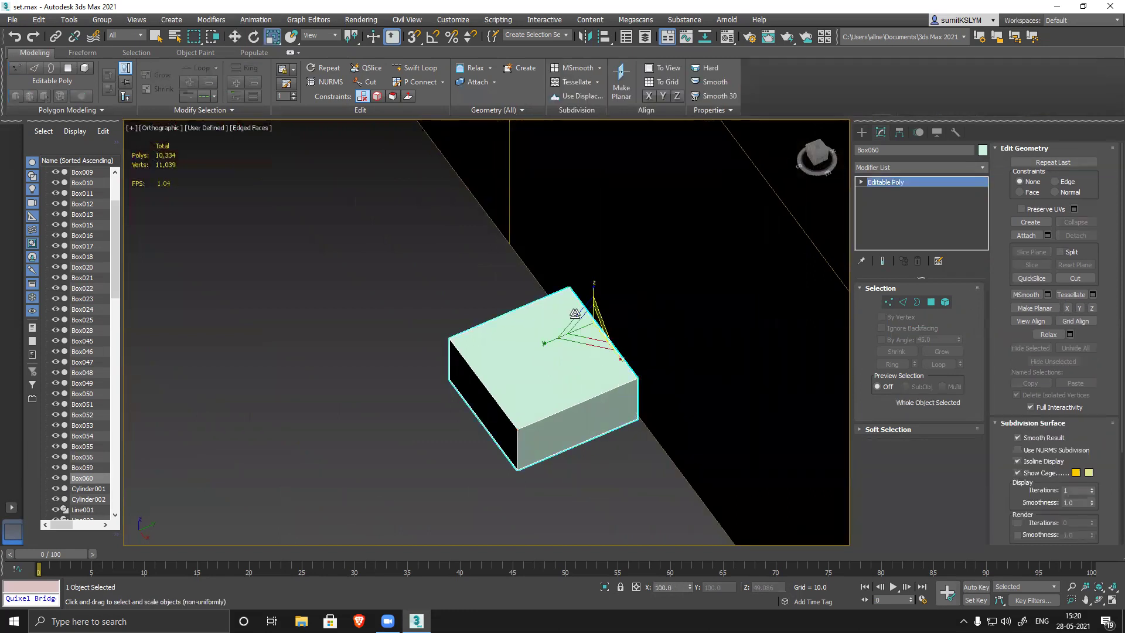
{"action": "left_click_drag", "start_coordinate": [540, 334], "coordinate": [561, 336]}
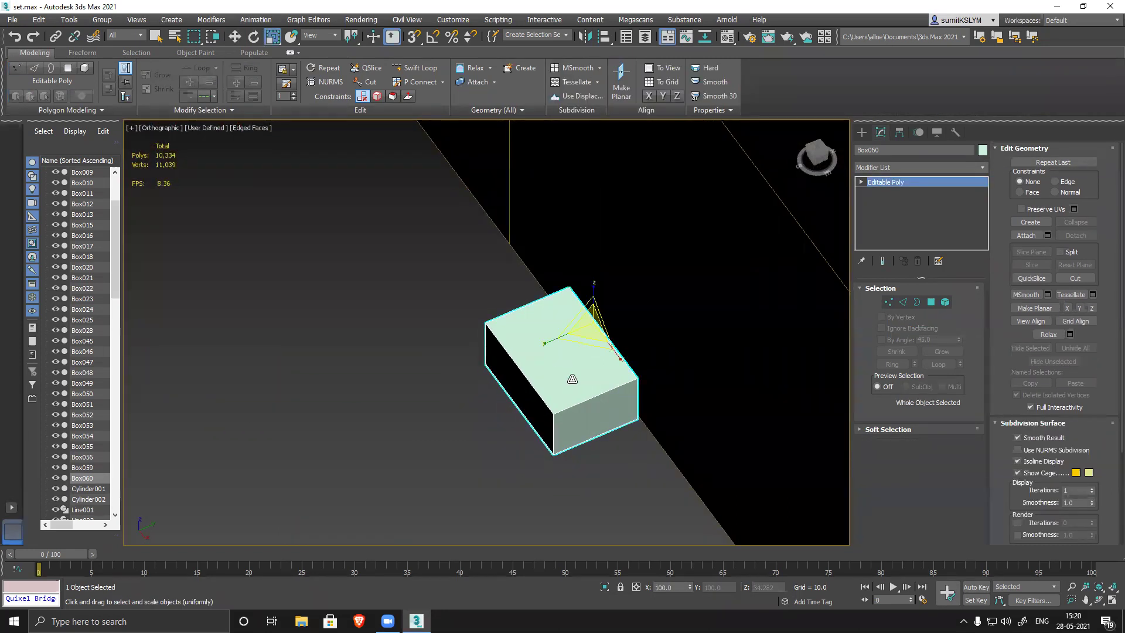
- Delete the top polygon of the box in the perspective view to make an open carton
{"action": "key", "text": "p"}
{"action": "middle_click_drag", "start_coordinate": [586, 384], "coordinate": [550, 391]}
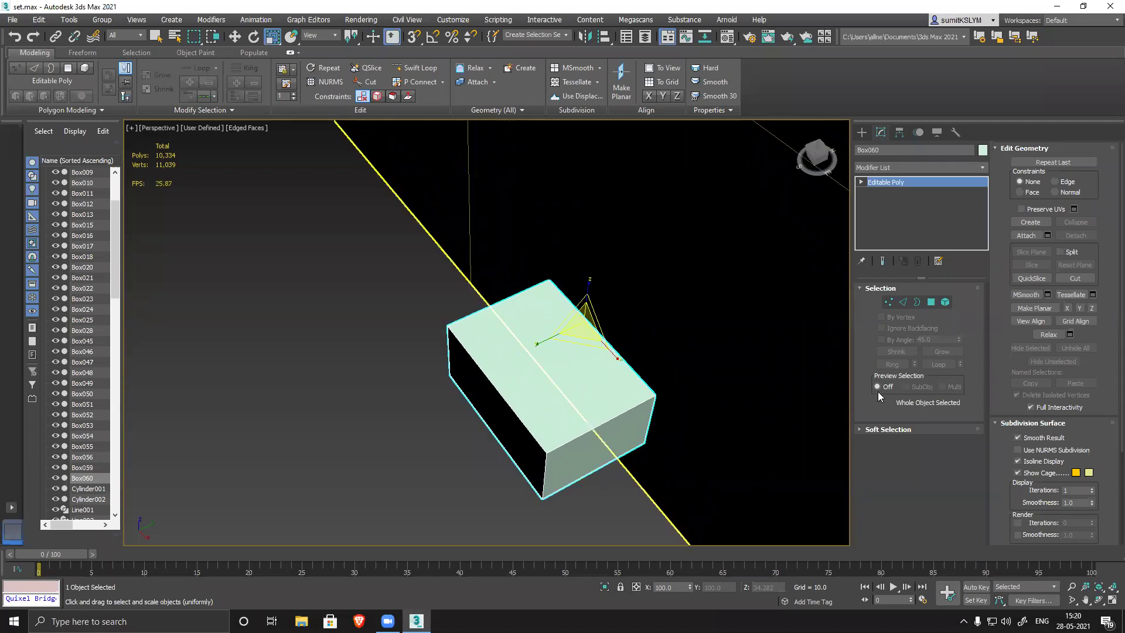
{"action": "left_click", "coordinate": [932, 302]}
{"action": "left_click", "coordinate": [599, 375]}
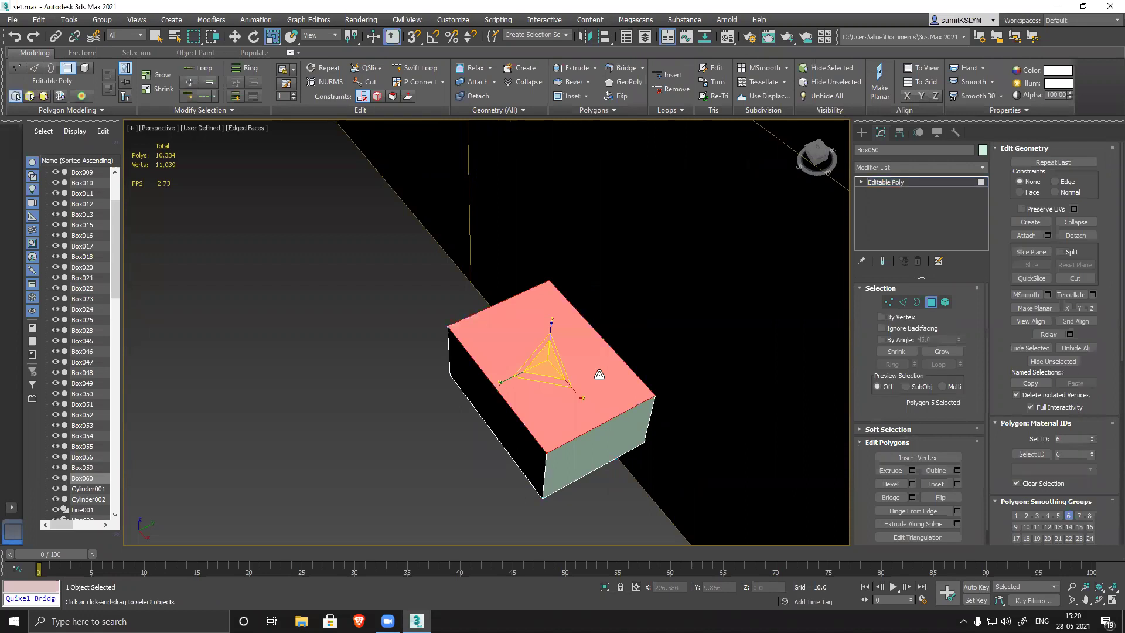
{"action": "key", "text": "Delete"}
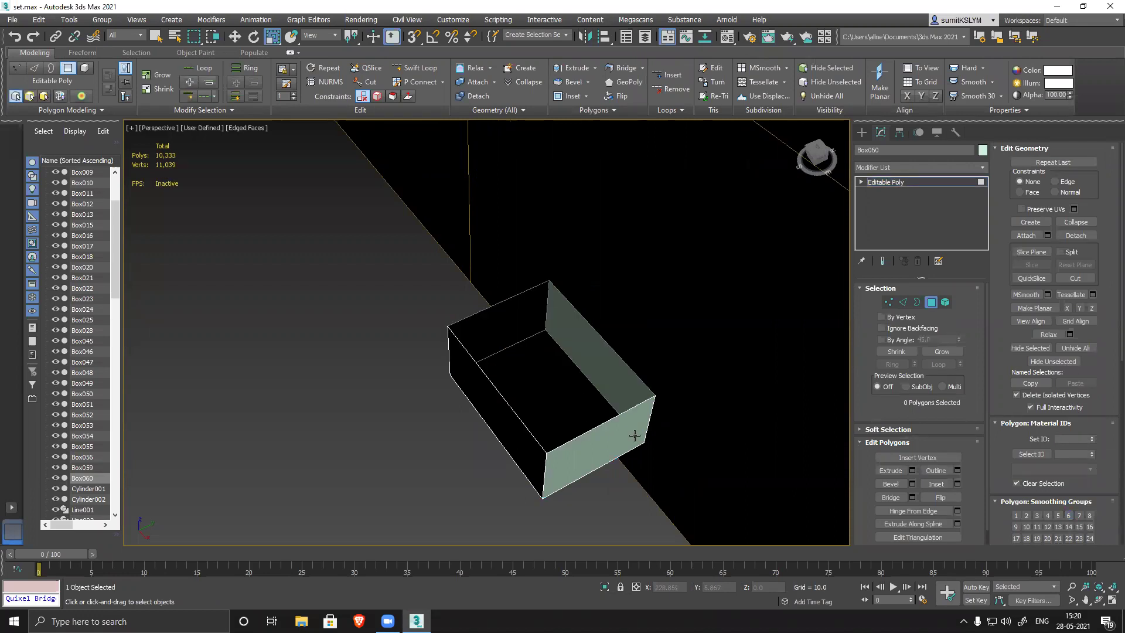
- Select the two long top edges of the open box and extrude them straight up as flaps, leaving edge editing
{"action": "left_click", "coordinate": [903, 302]}
{"action": "left_click", "coordinate": [495, 390]}
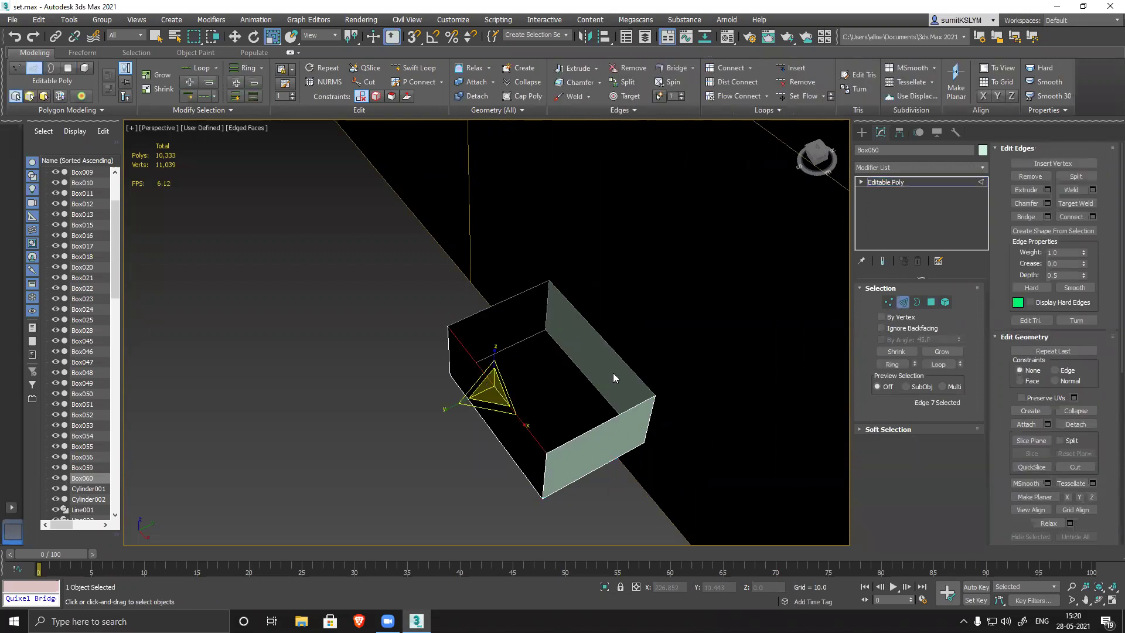
{"action": "left_click", "coordinate": [622, 359], "text": "ctrl"}
{"action": "middle_click_drag", "start_coordinate": [623, 359], "coordinate": [667, 286], "text": "alt"}
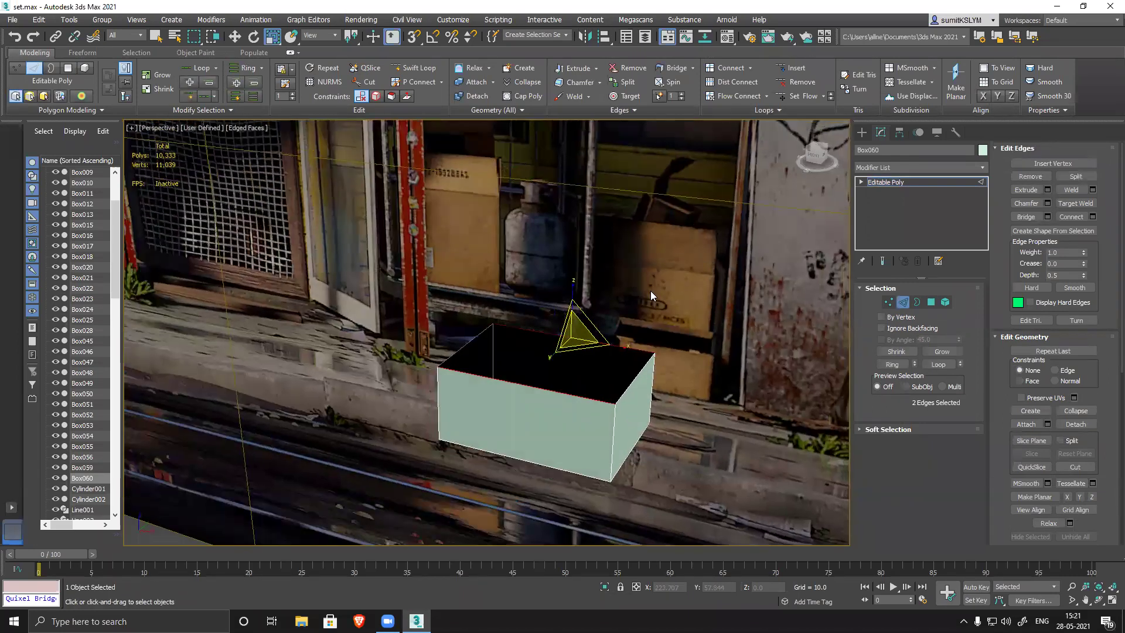
{"action": "key", "text": "w"}
{"action": "left_click_drag", "start_coordinate": [572, 295], "coordinate": [576, 230], "text": "shift"}
{"action": "key", "text": "r"}
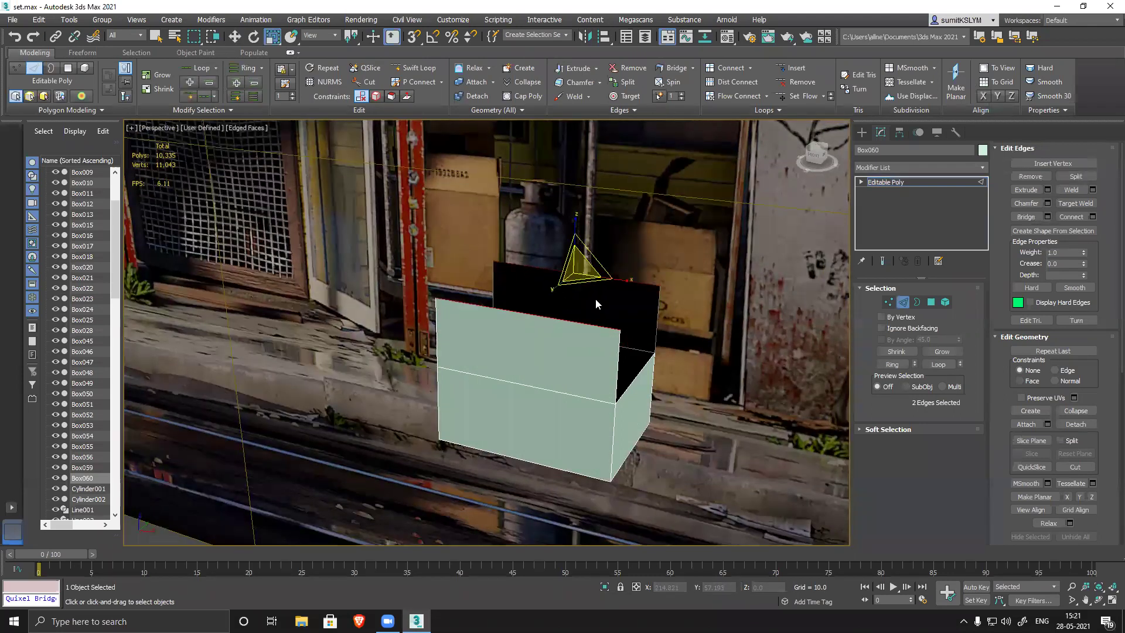
{"action": "left_click", "coordinate": [902, 304]}
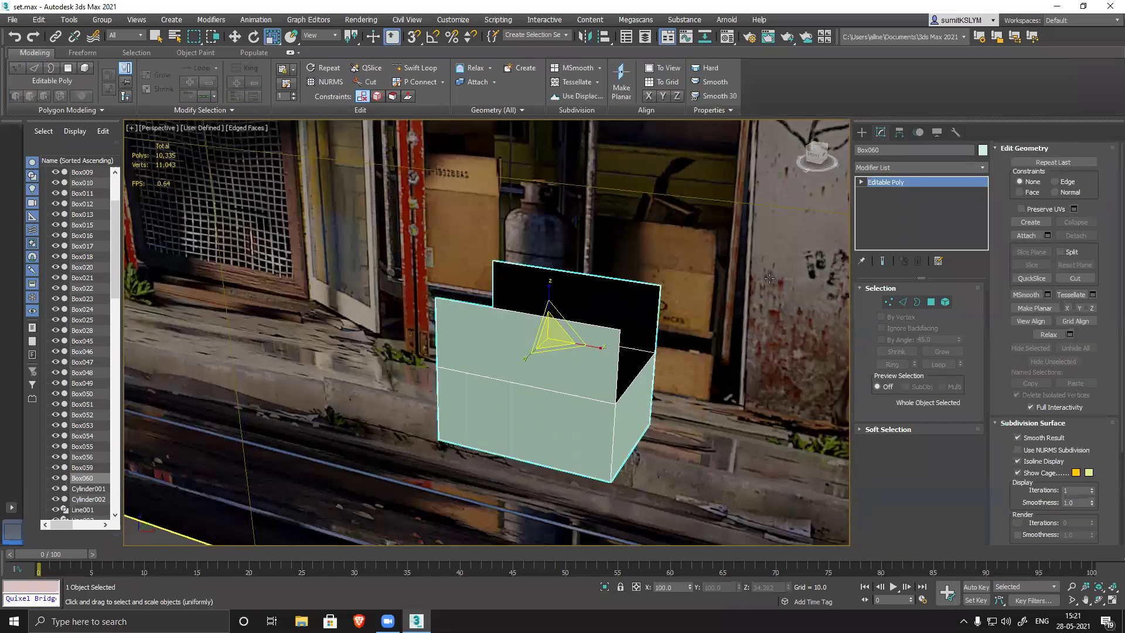
- Center the box's pivot to the object and return to its Editable Poly settings
{"action": "middle_click_drag", "start_coordinate": [723, 300], "coordinate": [641, 317], "text": "alt"}
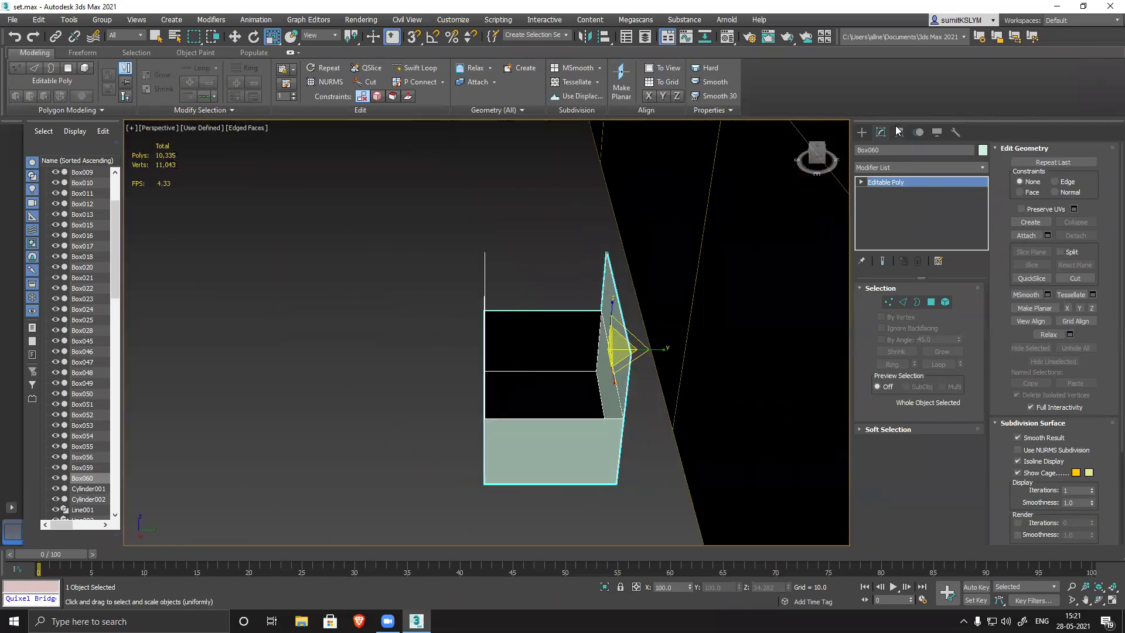
{"action": "left_click", "coordinate": [900, 132]}
{"action": "left_click", "coordinate": [919, 213]}
{"action": "left_click", "coordinate": [910, 277]}
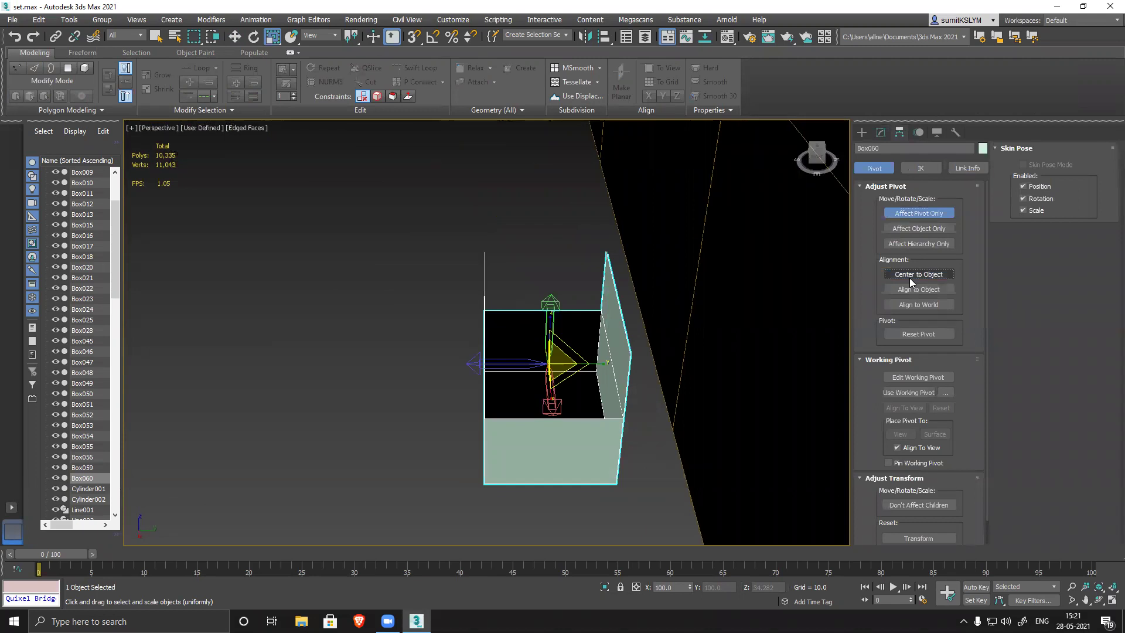
{"action": "left_click", "coordinate": [880, 134]}
{"action": "left_click", "coordinate": [862, 133]}
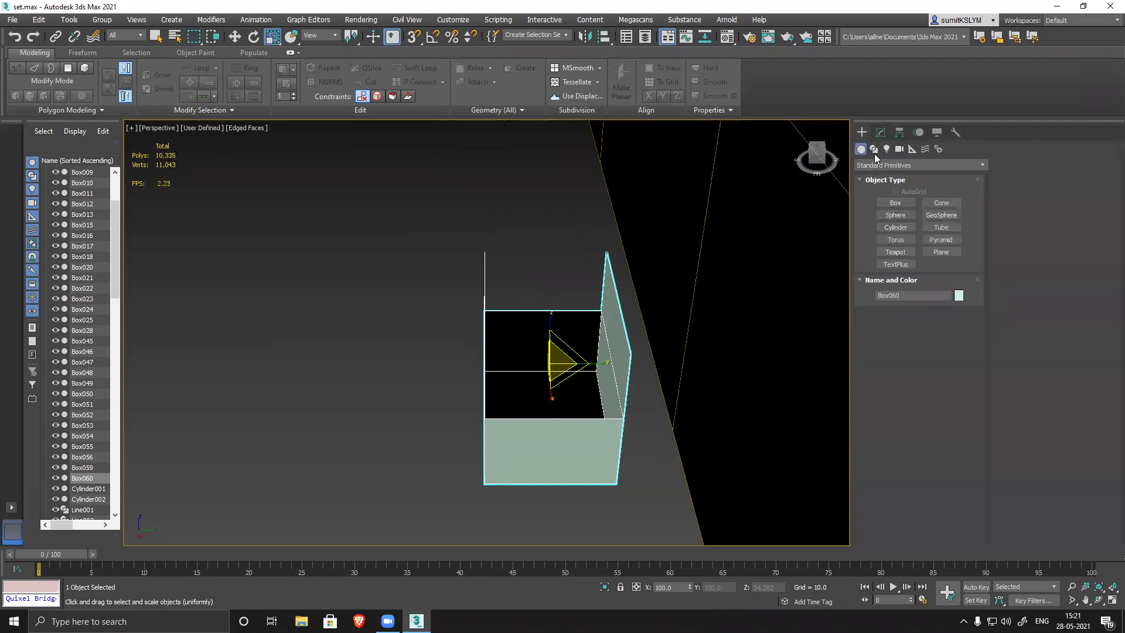
{"action": "middle_click_drag", "start_coordinate": [516, 280], "coordinate": [530, 293], "text": "alt"}
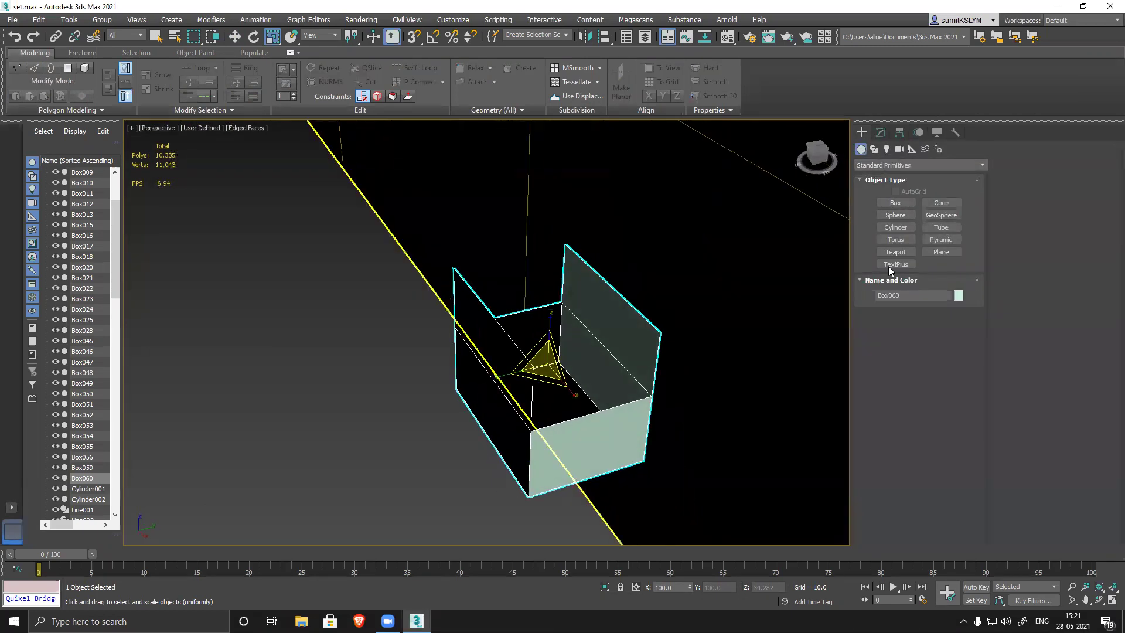
{"action": "left_click", "coordinate": [881, 133]}
{"action": "left_click", "coordinate": [860, 183]}
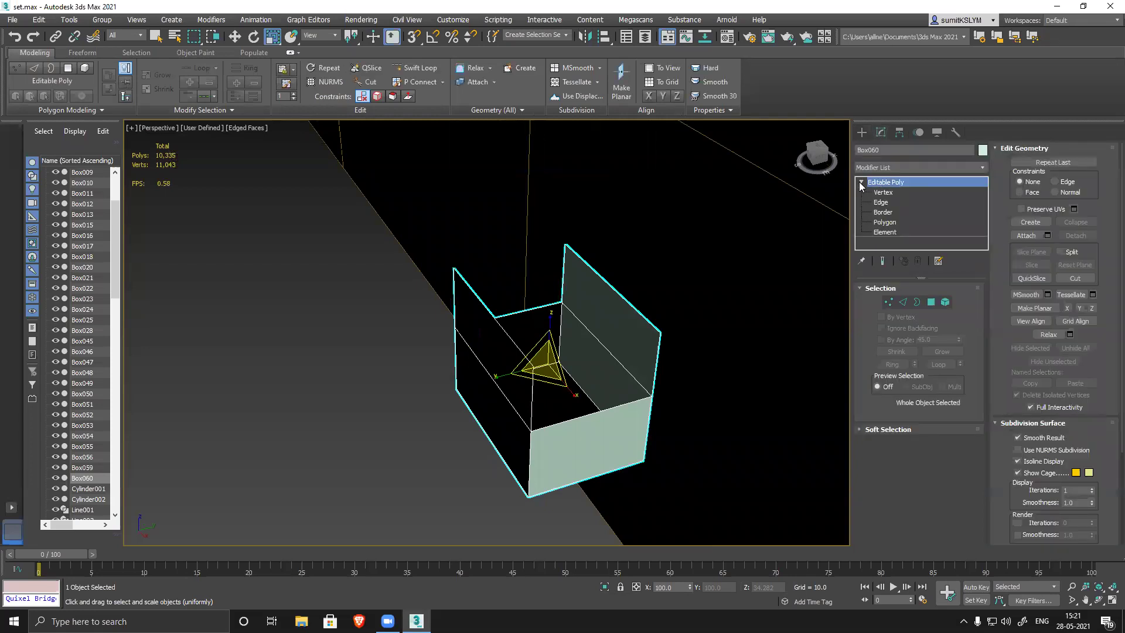
- Move the top edge of each long flap inward along Y, placing the wall-side one at Y -0.616
{"action": "left_click", "coordinate": [903, 302]}
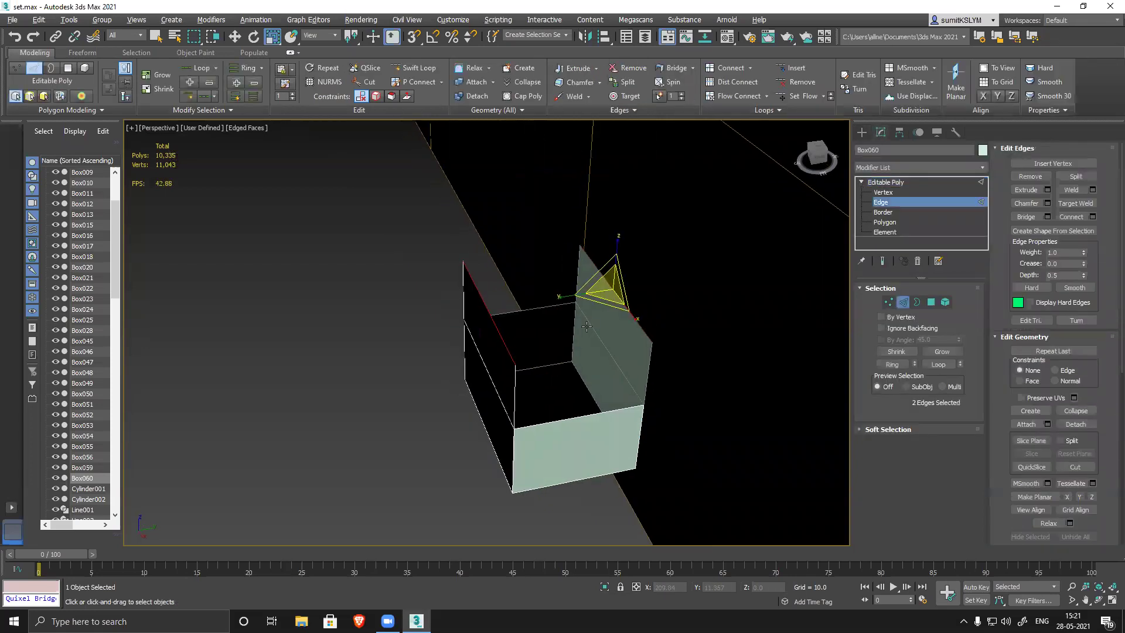
{"action": "middle_click_drag", "start_coordinate": [480, 310], "coordinate": [490, 320], "text": "alt"}
{"action": "left_click", "coordinate": [490, 321]}
{"action": "left_click", "coordinate": [623, 303], "text": "ctrl"}
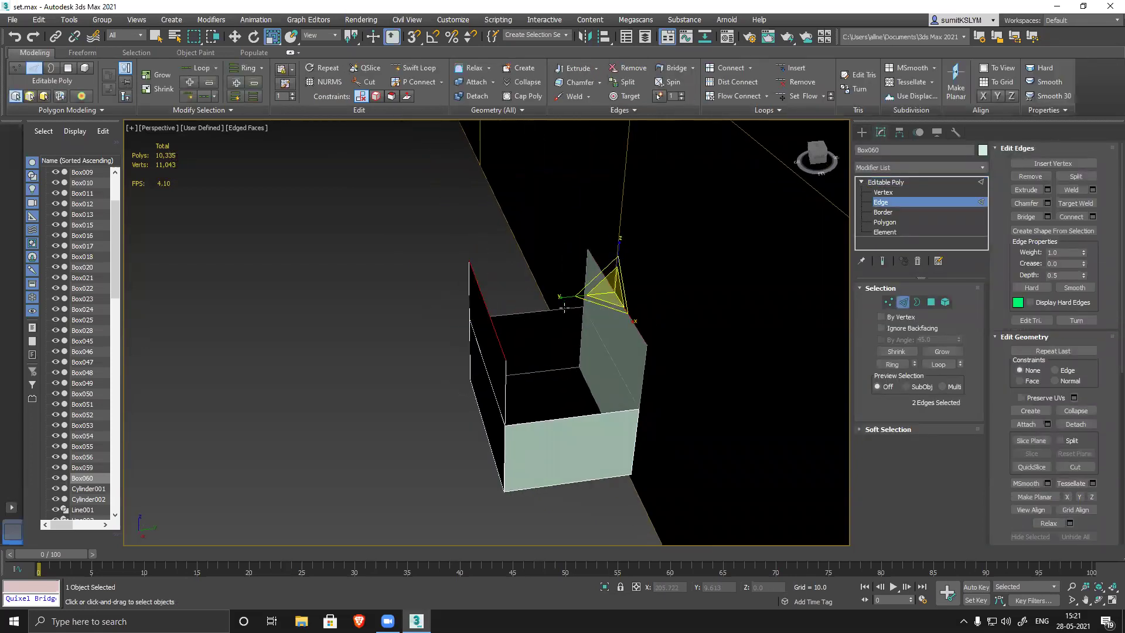
{"action": "left_click", "coordinate": [491, 321]}
{"action": "key", "text": "w"}
{"action": "left_click_drag", "start_coordinate": [527, 303], "coordinate": [572, 301]}
{"action": "left_click", "coordinate": [617, 299]}
{"action": "left_click_drag", "start_coordinate": [650, 288], "coordinate": [636, 291]}
{"action": "middle_click_drag", "start_coordinate": [497, 376], "coordinate": [483, 349], "text": "alt"}
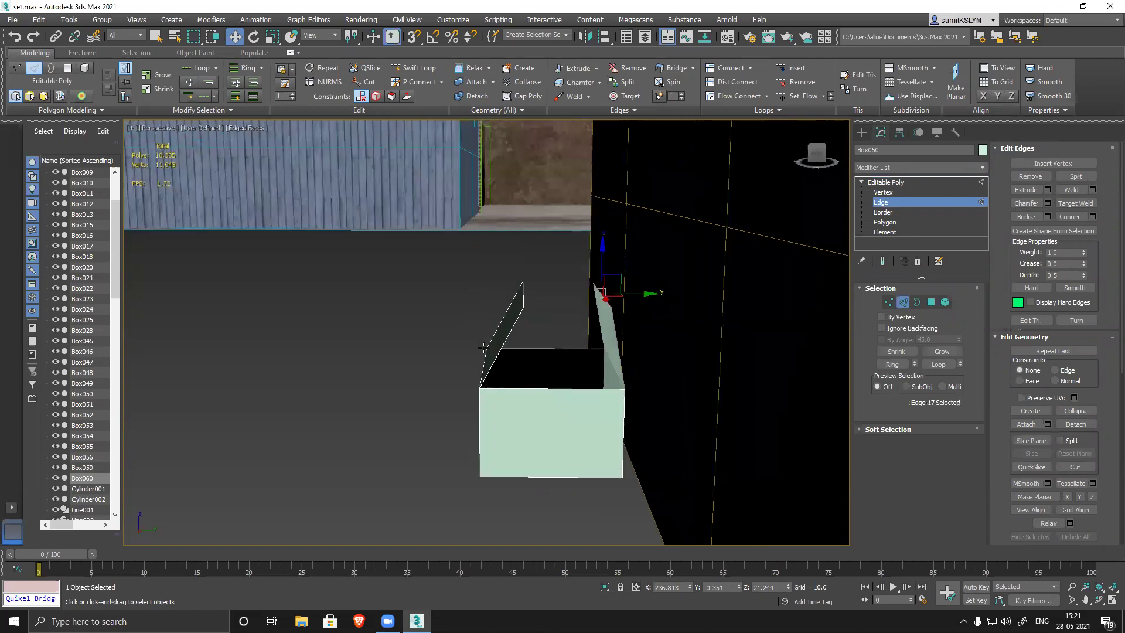
{"action": "left_click_drag", "start_coordinate": [646, 292], "coordinate": [643, 291]}
- Leave edge editing and apply a Shell modifier to the whole box
{"action": "middle_click_drag", "start_coordinate": [643, 292], "coordinate": [642, 358], "text": "alt"}
{"action": "scroll", "coordinate": [628, 357], "scroll_direction": "down", "scroll_amount": 4}
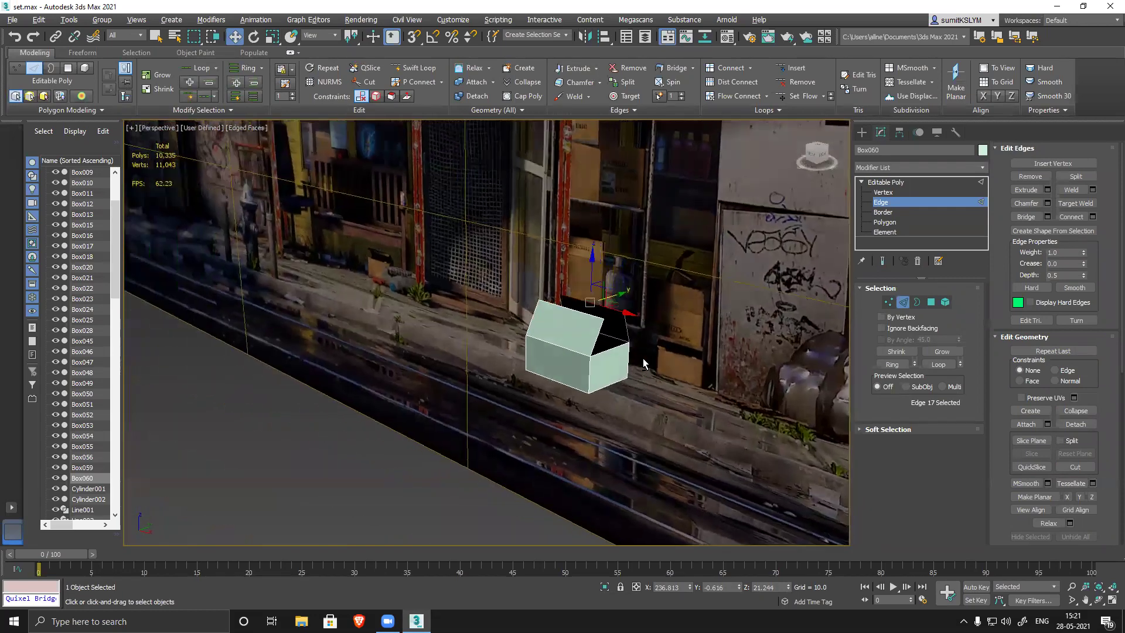
{"action": "scroll", "coordinate": [704, 322], "scroll_direction": "up", "scroll_amount": 2}
{"action": "scroll", "coordinate": [703, 320], "scroll_direction": "up", "scroll_amount": 2}
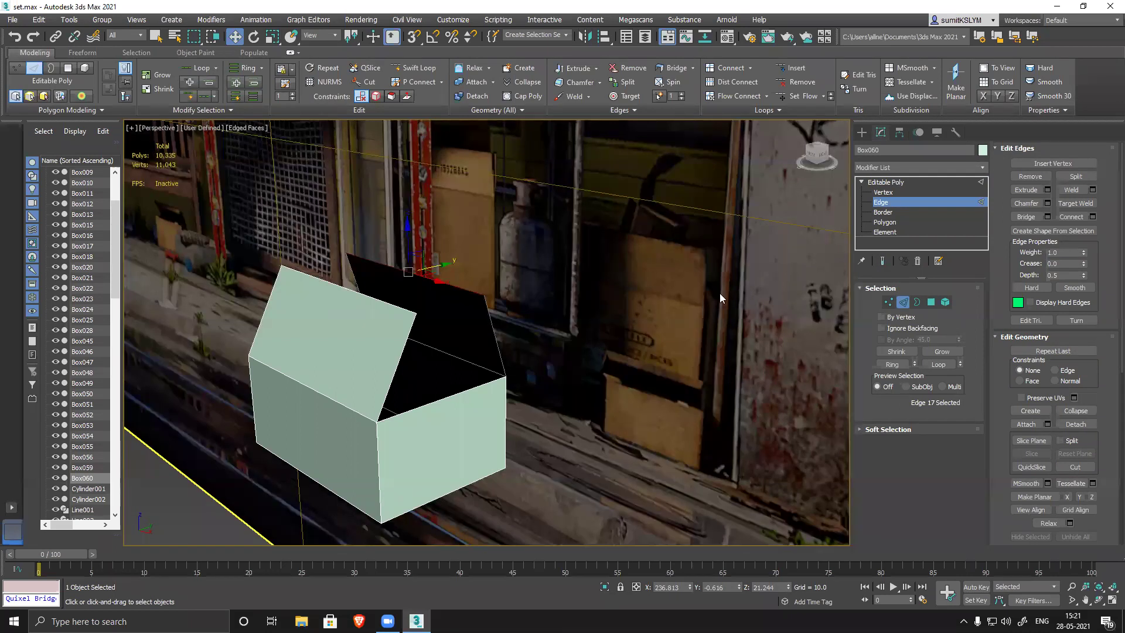
{"action": "middle_click_drag", "start_coordinate": [305, 416], "coordinate": [364, 392]}
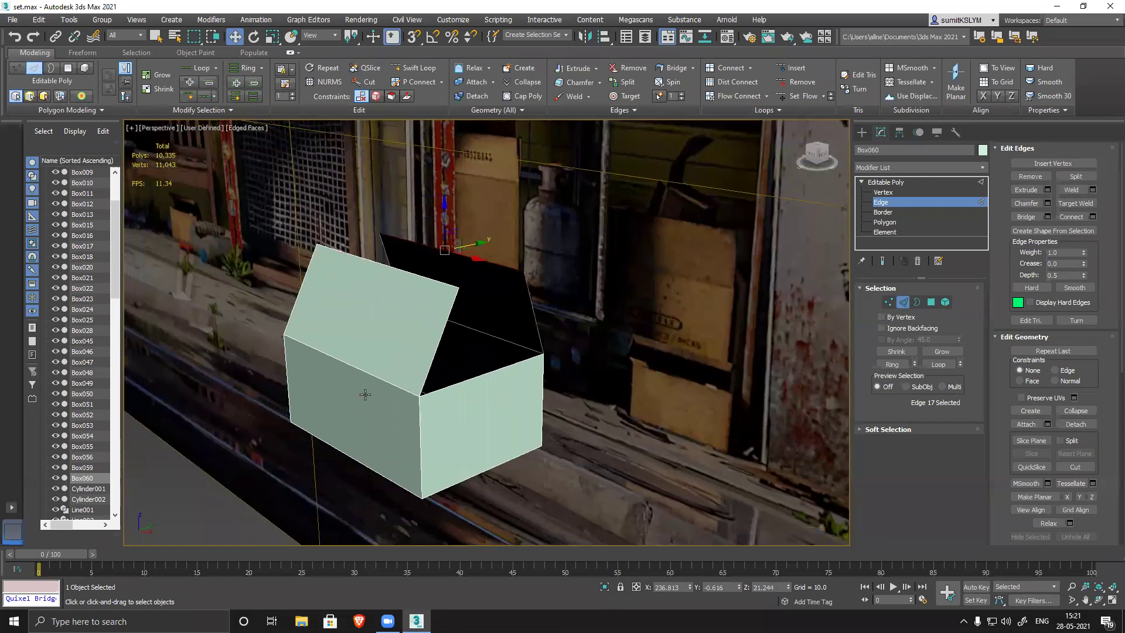
{"action": "scroll", "coordinate": [365, 392], "scroll_direction": "down", "scroll_amount": 2}
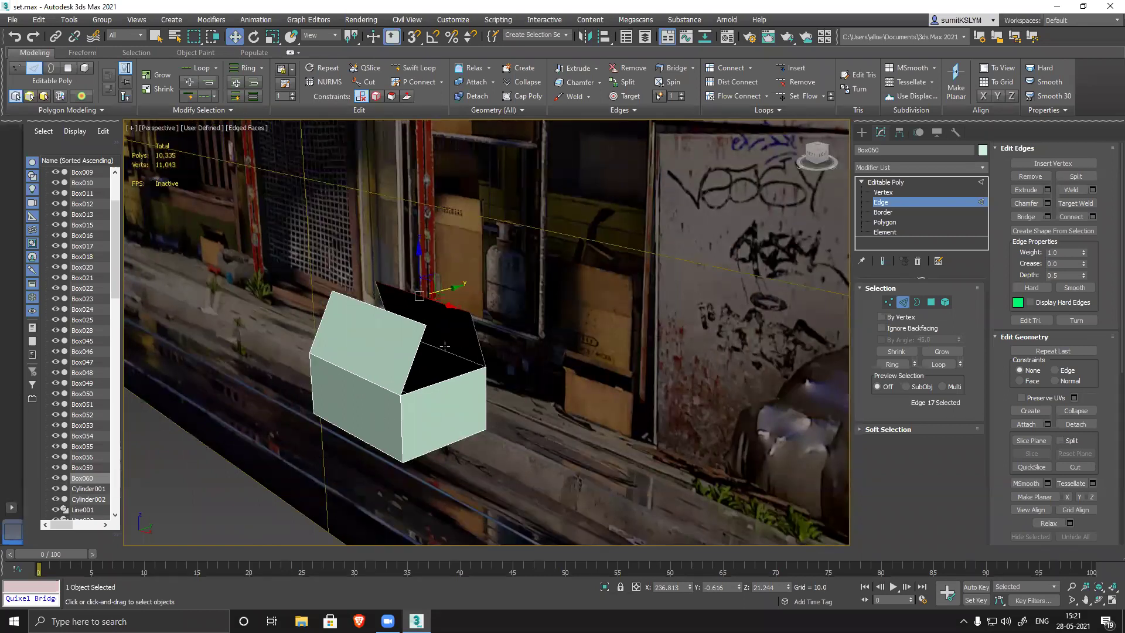
{"action": "left_click", "coordinate": [913, 201]}
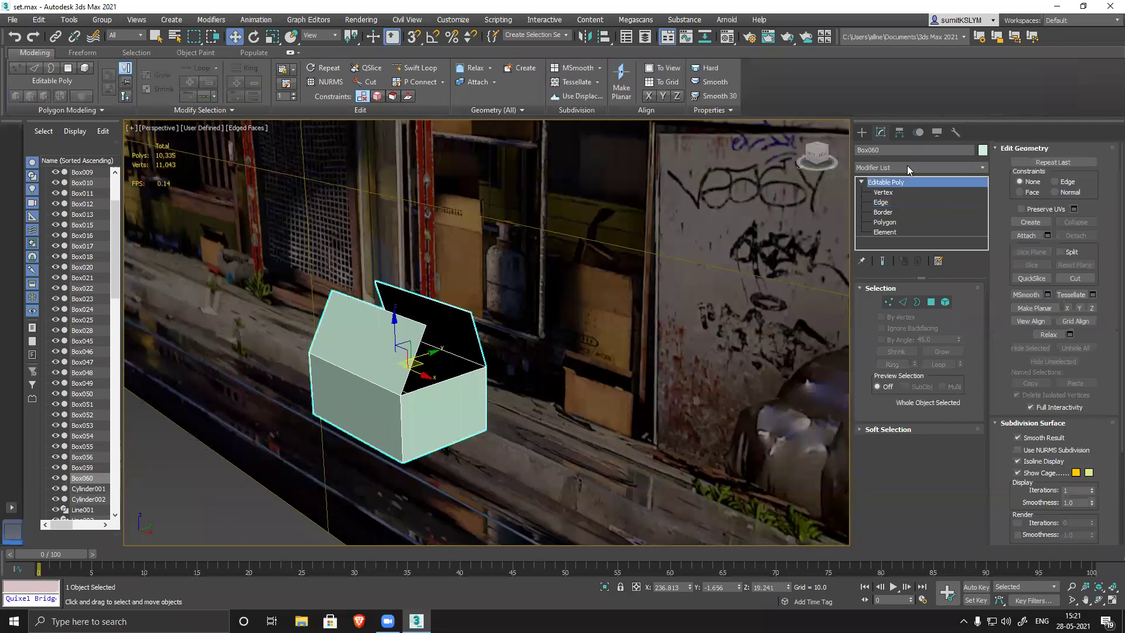
{"action": "left_click", "coordinate": [907, 167]}
{"action": "scroll", "coordinate": [908, 165], "scroll_direction": "down", "scroll_amount": 20}
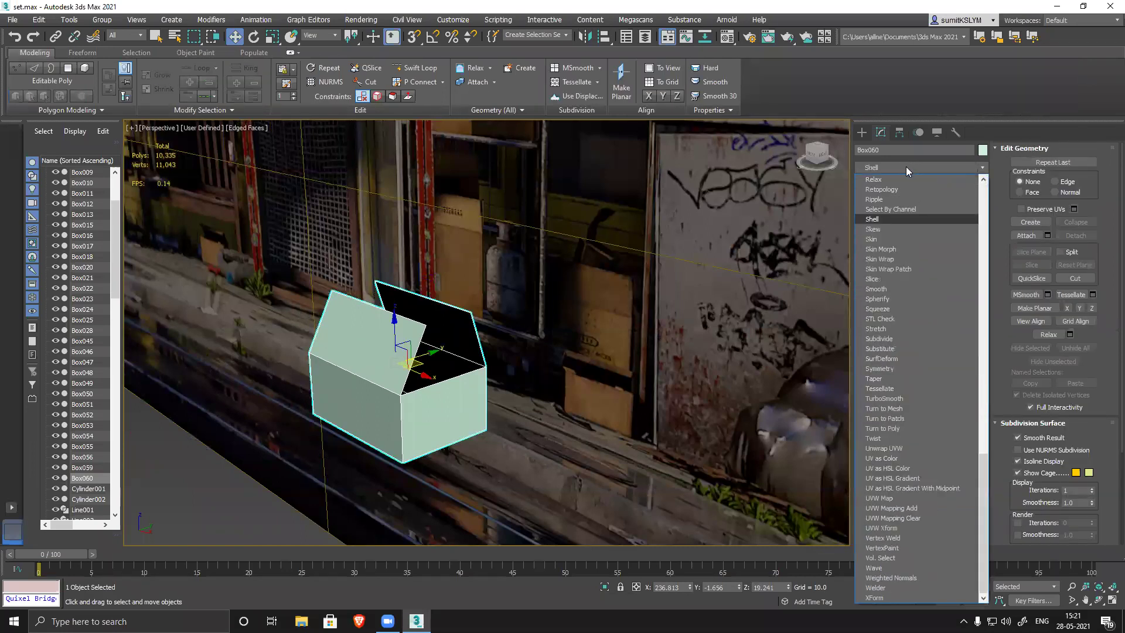
{"action": "left_click", "coordinate": [882, 218]}
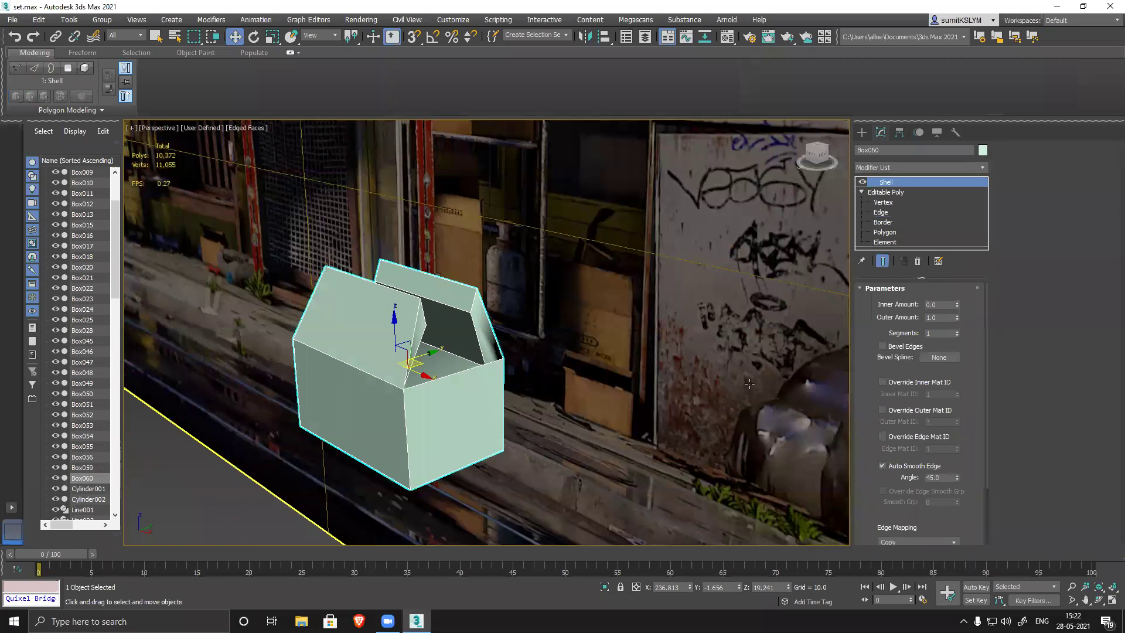
- Set the Shell's outer amount to 0 and its inner amount to 0.24, and check the box interior
{"action": "right_click", "coordinate": [957, 319]}
{"action": "left_click_drag", "start_coordinate": [956, 304], "coordinate": [957, 289]}
{"action": "middle_click_drag", "start_coordinate": [522, 449], "coordinate": [348, 397], "text": "alt"}
{"action": "scroll", "coordinate": [348, 396], "scroll_direction": "up", "scroll_amount": 5}
{"action": "middle_click_drag", "start_coordinate": [432, 422], "coordinate": [393, 447], "text": "alt"}
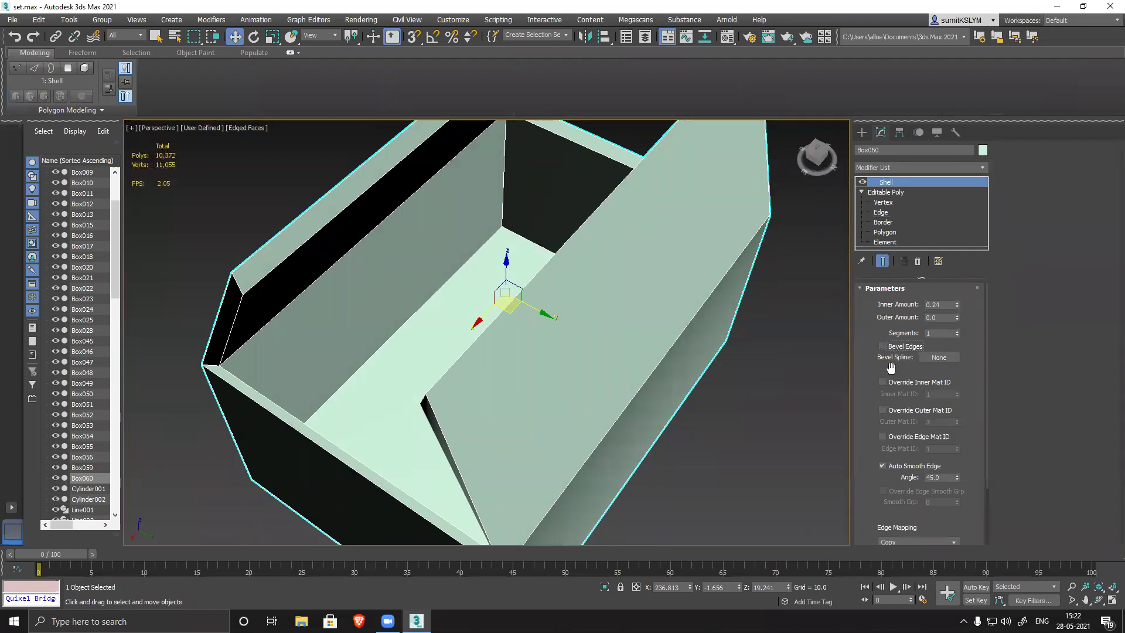
- Keep the Shell at one segment and reduce its inner amount to 0.18 for thinner cardboard walls
{"action": "middle_click_drag", "start_coordinate": [620, 452], "coordinate": [635, 450], "text": "alt"}
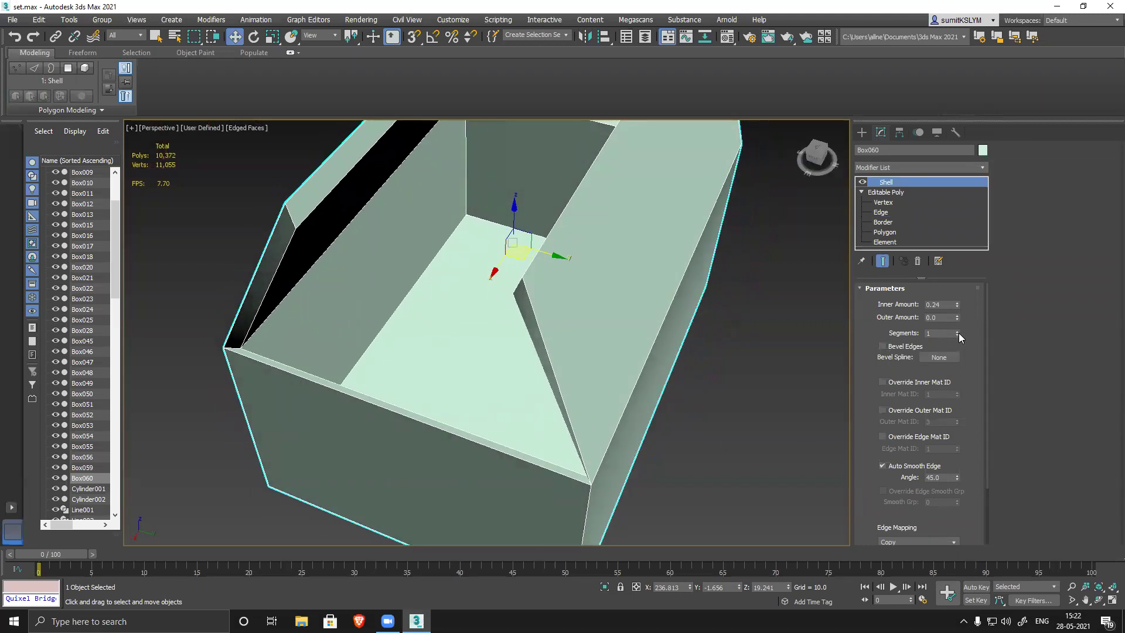
{"action": "left_click_drag", "start_coordinate": [957, 330], "coordinate": [957, 331]}
{"action": "middle_click_drag", "start_coordinate": [329, 367], "coordinate": [401, 347], "text": "alt"}
{"action": "scroll", "coordinate": [354, 361], "scroll_direction": "down", "scroll_amount": 4}
{"action": "left_click_drag", "start_coordinate": [957, 308], "coordinate": [958, 310]}
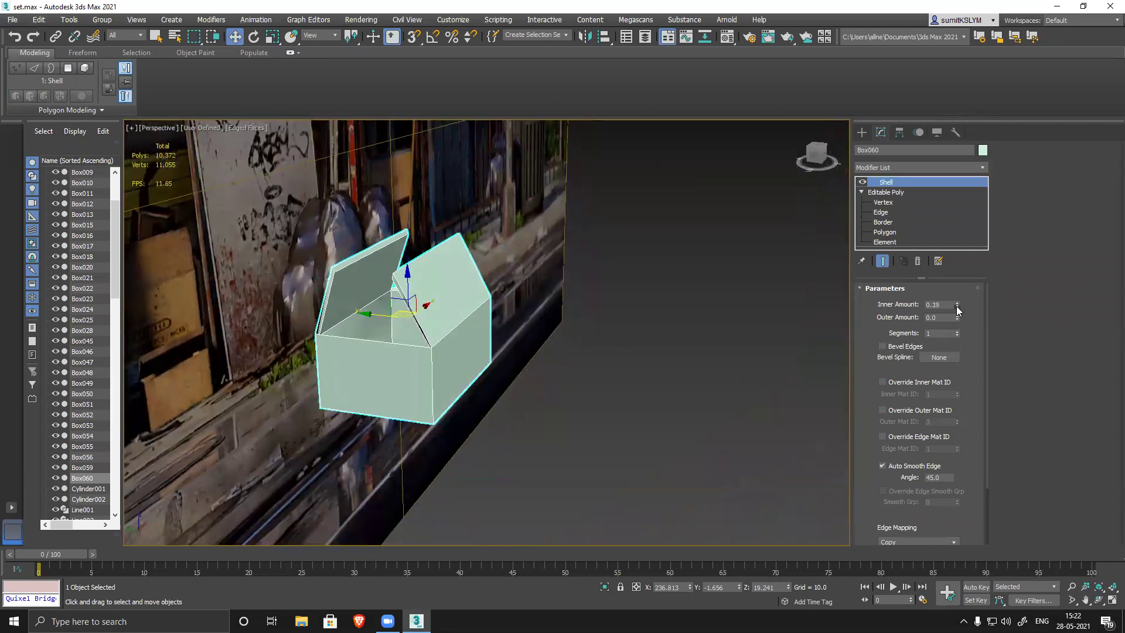
{"action": "middle_click_drag", "start_coordinate": [593, 413], "coordinate": [252, 399], "text": "alt"}
{"action": "middle_click_drag", "start_coordinate": [567, 328], "coordinate": [813, 277], "text": "alt"}
{"action": "right_click", "coordinate": [886, 182]}
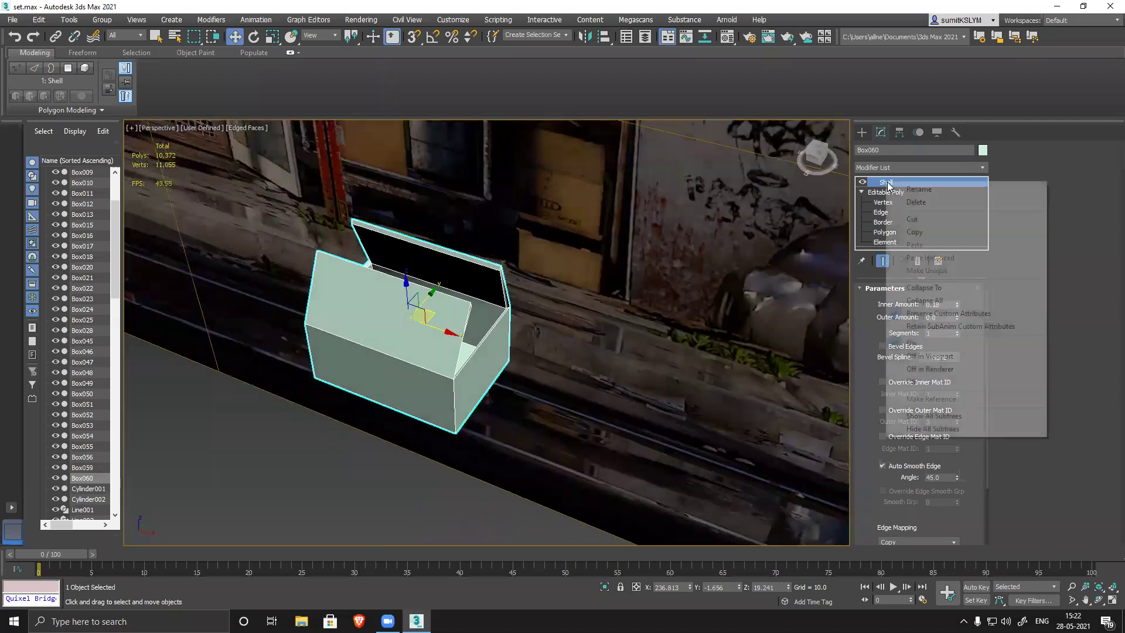
- Lower the box along the vertical axis to Z 18.88 in the front view
{"action": "middle_click_drag", "start_coordinate": [440, 474], "coordinate": [567, 376], "text": "alt"}
{"action": "scroll", "coordinate": [566, 375], "scroll_direction": "down", "scroll_amount": 8}
{"action": "scroll", "coordinate": [589, 381], "scroll_direction": "up", "scroll_amount": 10}
{"action": "key", "text": "f"}
{"action": "scroll", "coordinate": [488, 363], "scroll_direction": "up", "scroll_amount": 8}
{"action": "mouse_move", "coordinate": [453, 348]}
{"action": "left_mouse_down"}
{"action": "mouse_move", "coordinate": [453, 389]}
{"action": "mouse_move", "coordinate": [453, 357]}
{"action": "left_mouse_up"}
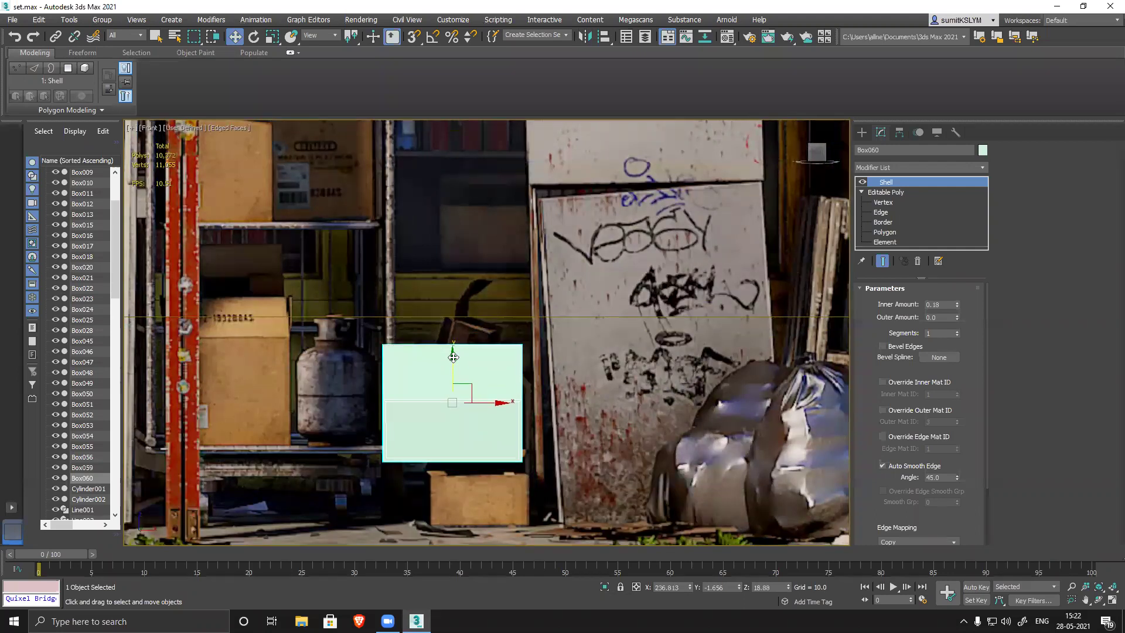
- Add an Edit Poly modifier above the Shell and enter vertex editing
{"action": "left_click", "coordinate": [899, 167]}
{"action": "key", "text": "e"}
{"action": "left_click", "coordinate": [890, 210]}
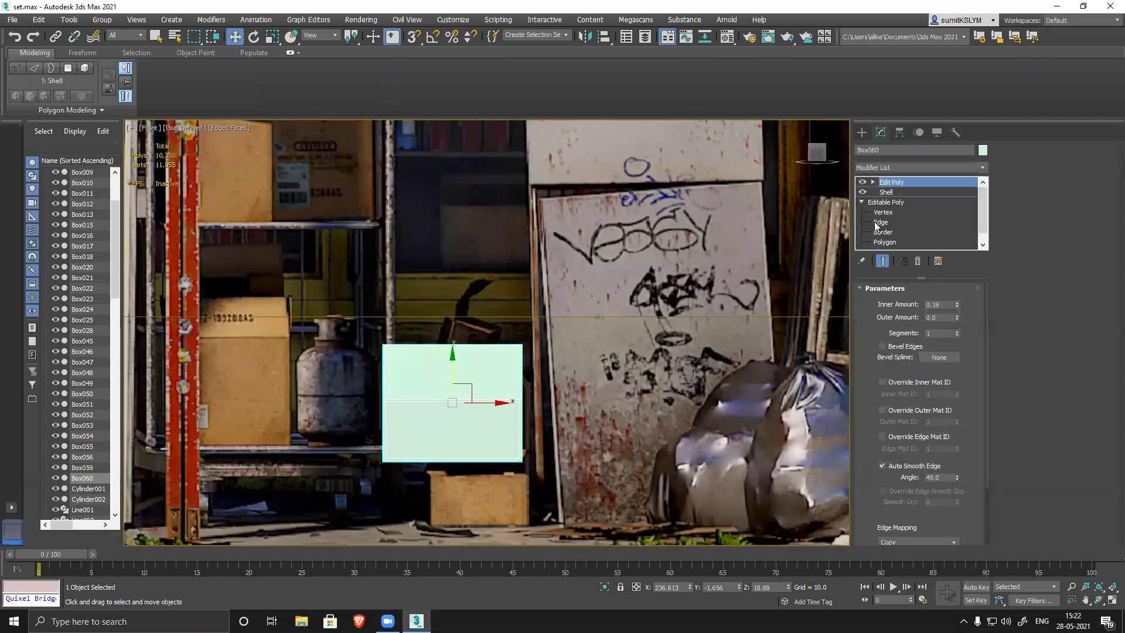
{"action": "left_click", "coordinate": [889, 381]}
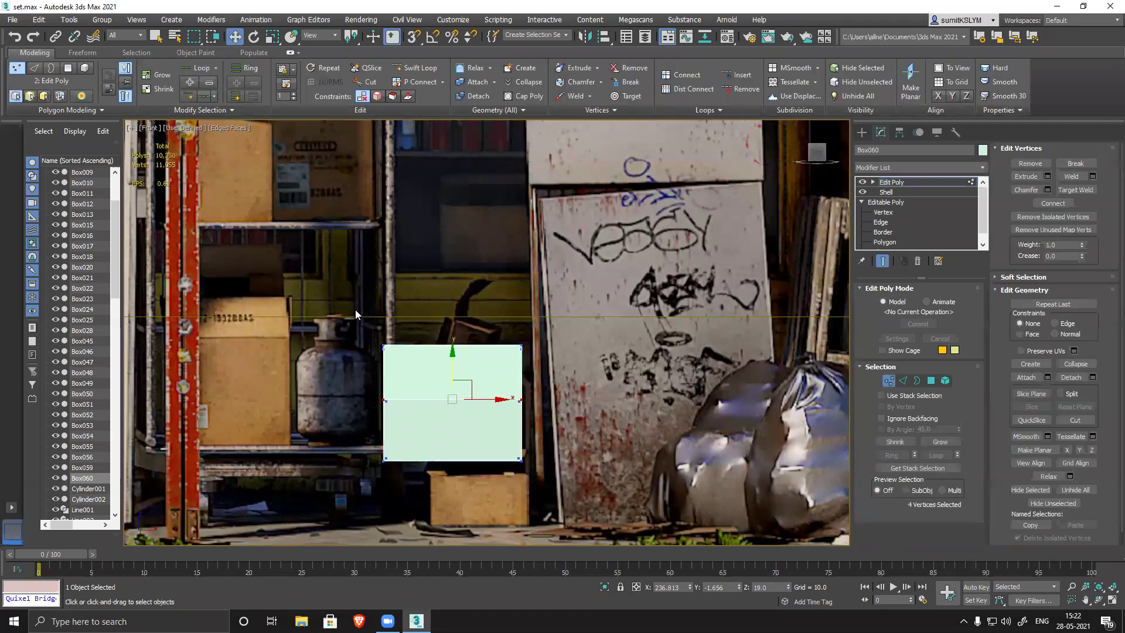
- Try to shift all the top vertices of the flaps sideways in the front view, and undo the move
{"action": "middle_click_drag", "start_coordinate": [495, 327], "coordinate": [515, 273]}
{"action": "scroll", "coordinate": [515, 272], "scroll_direction": "up", "scroll_amount": 4}
{"action": "left_click_drag", "start_coordinate": [456, 322], "coordinate": [729, 359]}
{"action": "mouse_move", "coordinate": [483, 324]}
{"action": "left_mouse_down"}
{"action": "mouse_move", "coordinate": [424, 321]}
{"action": "mouse_move", "coordinate": [467, 314]}
{"action": "left_mouse_up"}
{"action": "middle_click_drag", "start_coordinate": [508, 397], "coordinate": [510, 321]}
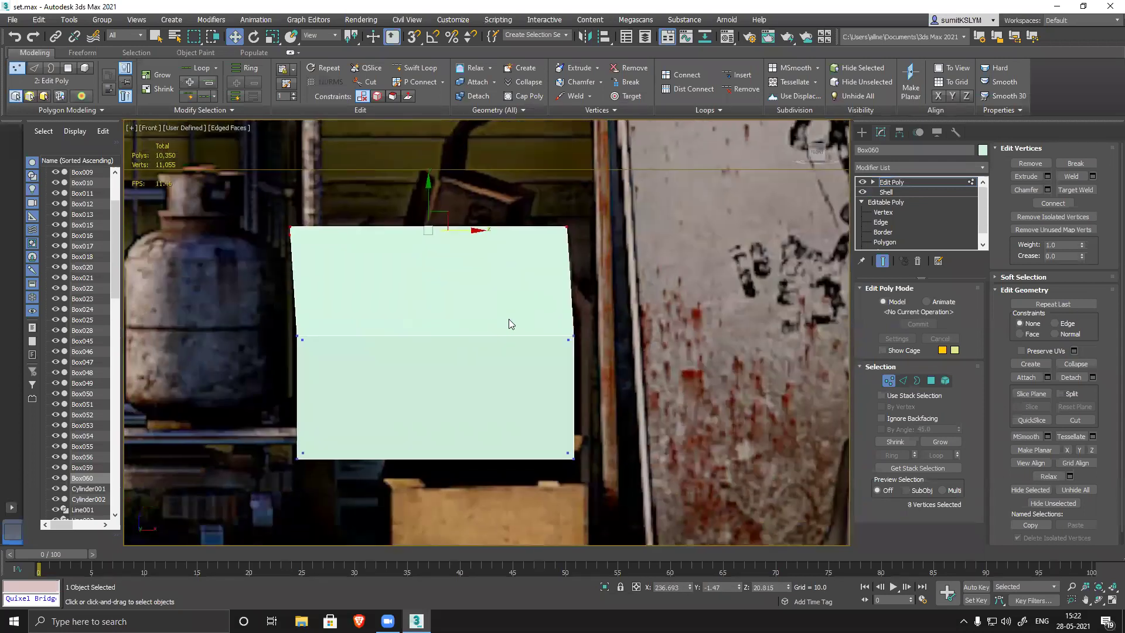
{"action": "key", "text": "ctrl+z"}
- Move the top corner vertices at both ends of the flaps slightly inward to taper the flaps
{"action": "left_click_drag", "start_coordinate": [553, 183], "coordinate": [610, 229]}
{"action": "left_click_drag", "start_coordinate": [226, 206], "coordinate": [379, 279]}
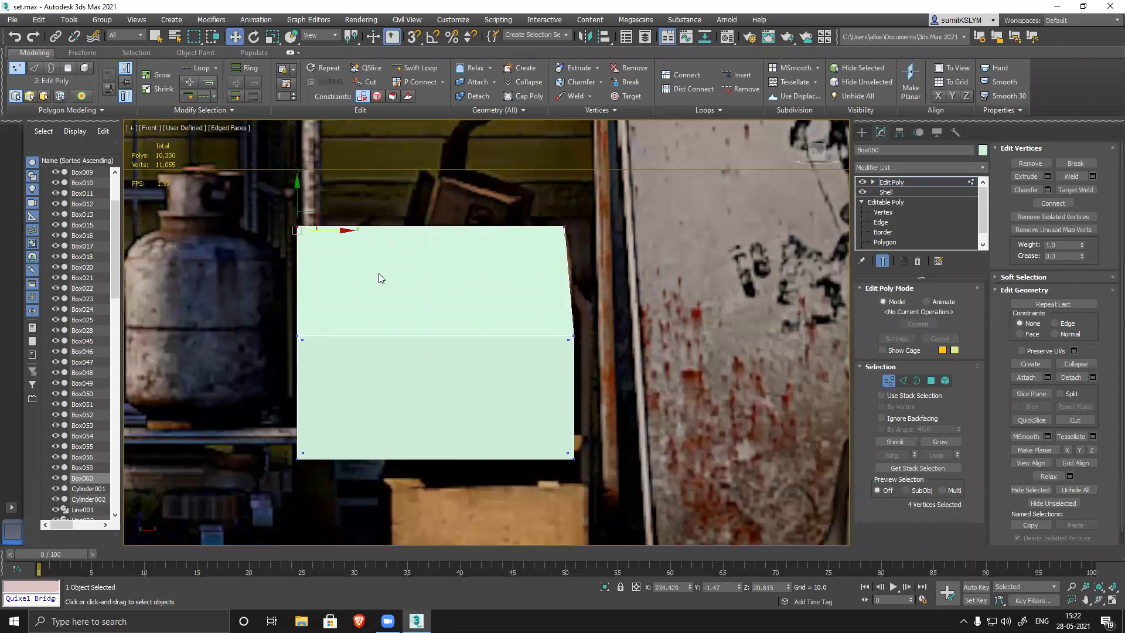
{"action": "mouse_move", "coordinate": [344, 230]}
{"action": "left_mouse_down"}
{"action": "mouse_move", "coordinate": [402, 238]}
{"action": "mouse_move", "coordinate": [350, 236]}
{"action": "left_mouse_up"}
- Raise the box's bottom vertices to Z 17.356 to make it shallower, and leave vertex editing
{"action": "middle_click_drag", "start_coordinate": [414, 375], "coordinate": [412, 334]}
{"action": "left_click_drag", "start_coordinate": [275, 365], "coordinate": [914, 506]}
{"action": "mouse_move", "coordinate": [439, 368]}
{"action": "left_mouse_down"}
{"action": "mouse_move", "coordinate": [432, 333]}
{"action": "mouse_move", "coordinate": [432, 347]}
{"action": "left_mouse_up"}
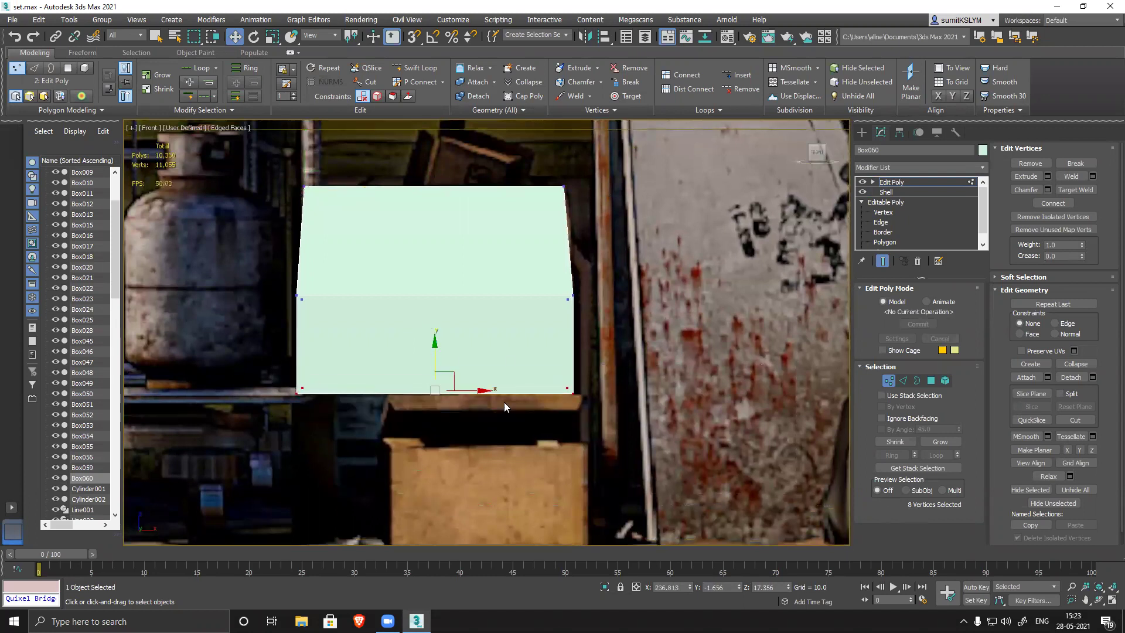
{"action": "scroll", "coordinate": [516, 352], "scroll_direction": "down", "scroll_amount": 3}
{"action": "left_click", "coordinate": [892, 183]}
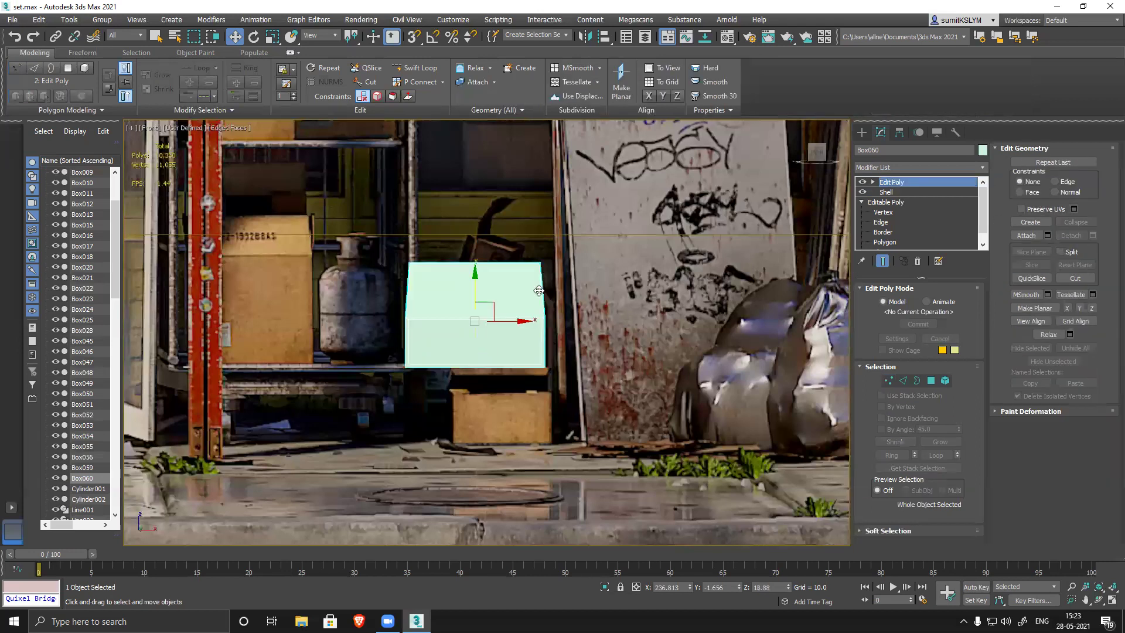
- Duplicate the box downward over the lower reference carton and place the duplicate at X 237.117, Z 16.233
{"action": "left_click_drag", "start_coordinate": [475, 274], "coordinate": [475, 351], "text": "shift"}
{"action": "left_click", "coordinate": [563, 363]}
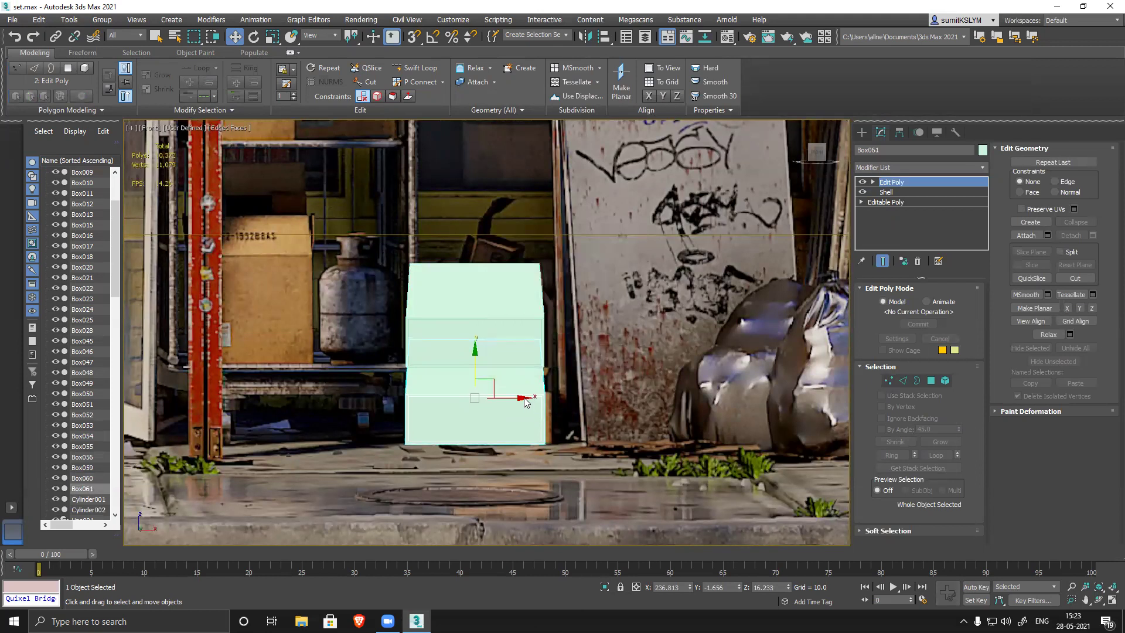
{"action": "left_click_drag", "start_coordinate": [521, 398], "coordinate": [529, 397]}
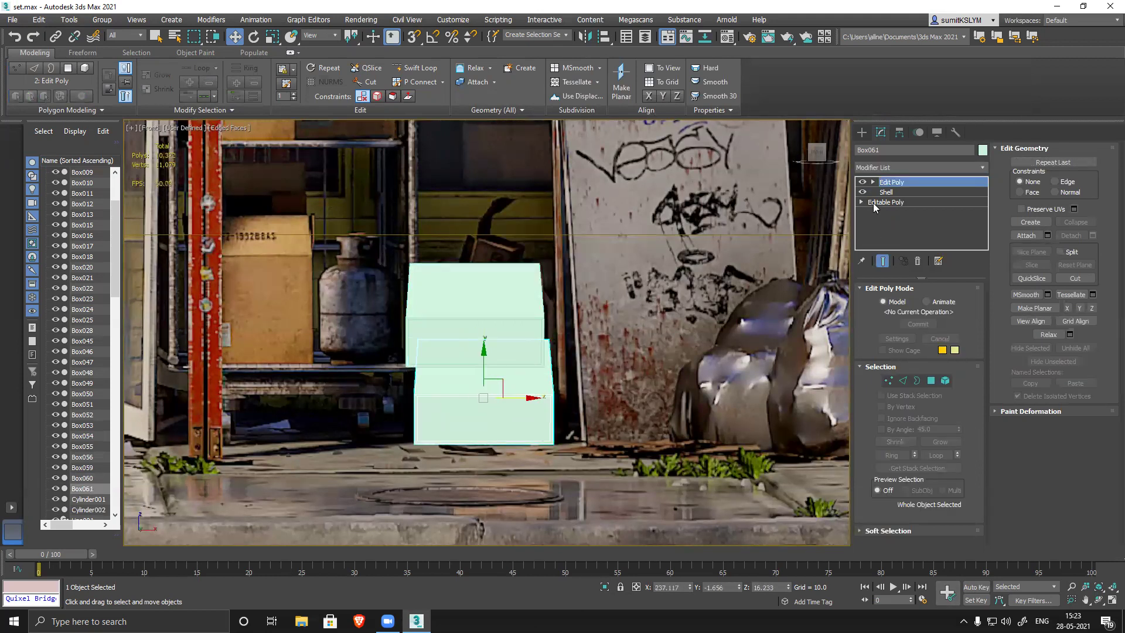
- Remove the Edit Poly and Shell modifiers from the lower duplicate box
{"action": "key", "text": "e"}
{"action": "left_click_drag", "start_coordinate": [510, 401], "coordinate": [405, 414]}
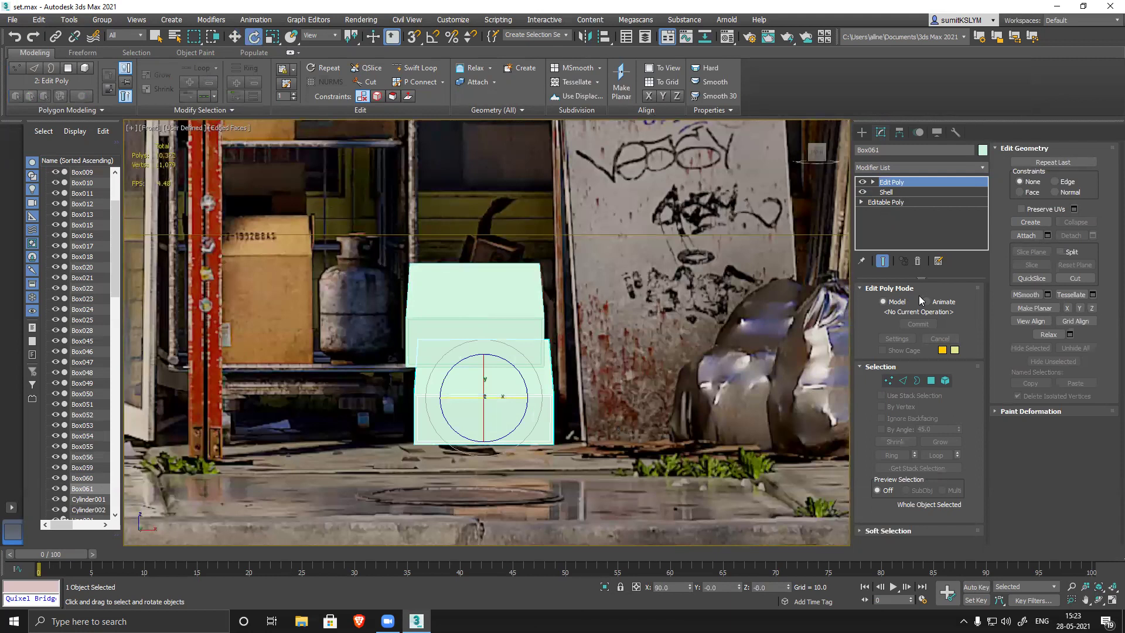
{"action": "left_click", "coordinate": [919, 262]}
{"action": "left_click", "coordinate": [919, 262]}
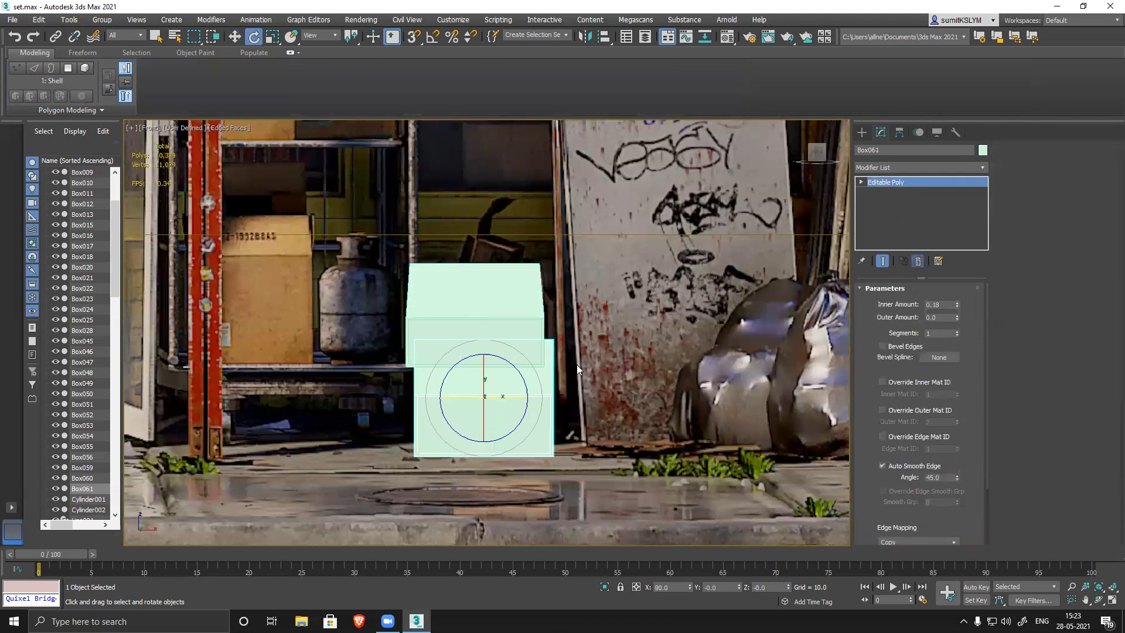
- Delete the front flap polygon of the lower duplicate box and leave polygon editing
{"action": "left_click", "coordinate": [931, 302]}
{"action": "left_click", "coordinate": [484, 383]}
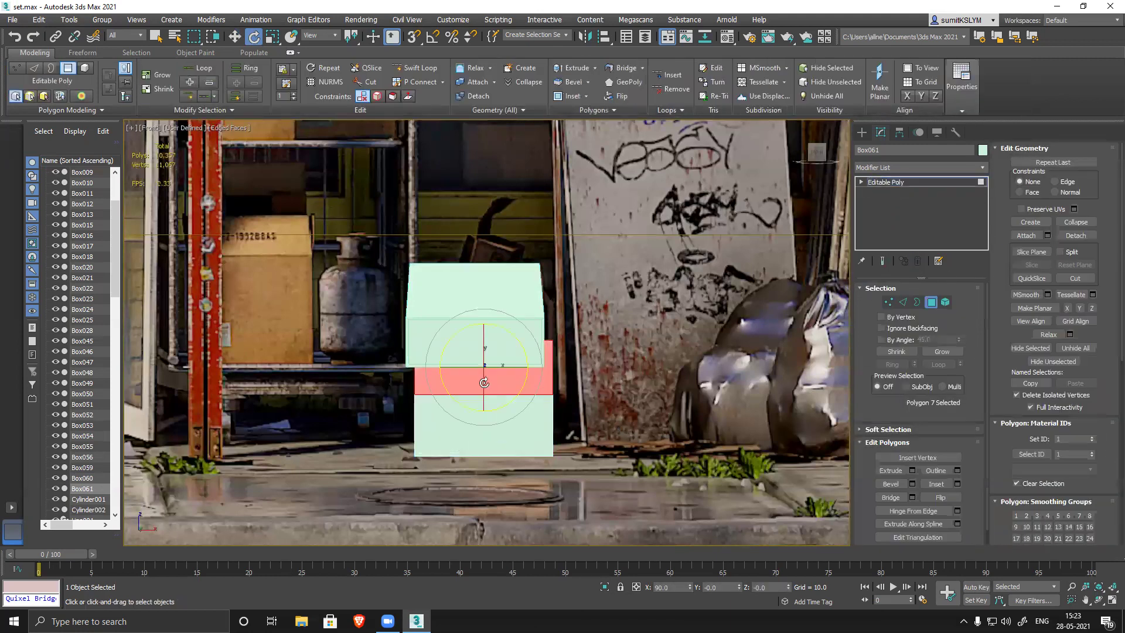
{"action": "key", "text": "Delete"}
{"action": "middle_click_drag", "start_coordinate": [575, 435], "coordinate": [577, 415]}
{"action": "left_click", "coordinate": [931, 302]}
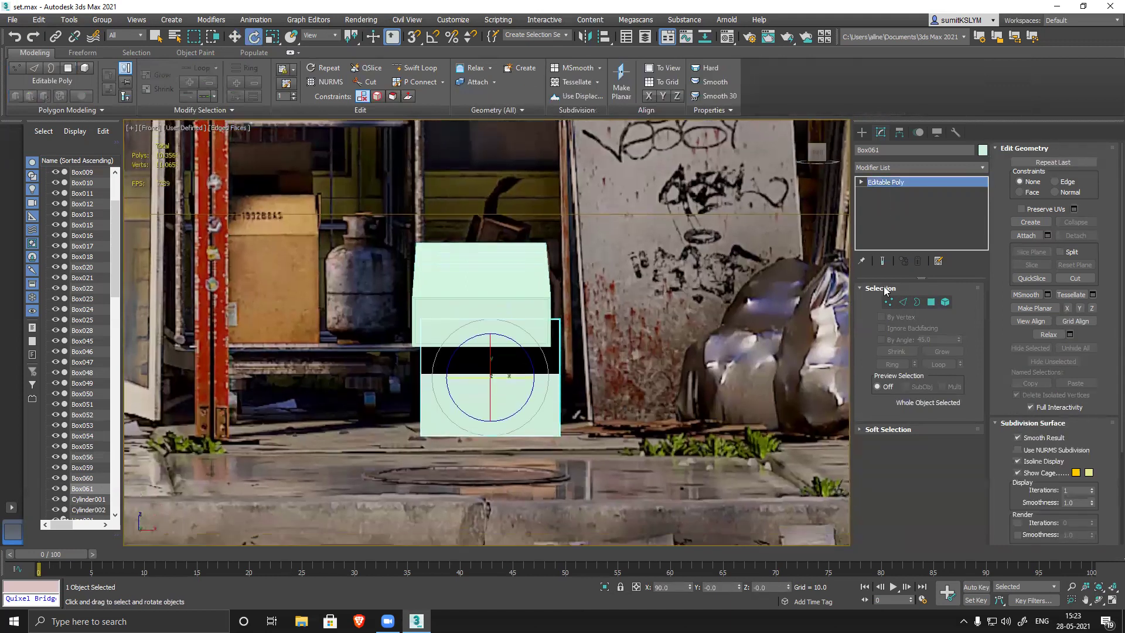
- Move the lower box's side vertices inward to narrow it to the reference carton's width
{"action": "left_click", "coordinate": [889, 302]}
{"action": "left_click_drag", "start_coordinate": [386, 273], "coordinate": [448, 483]}
{"action": "key", "text": "w"}
{"action": "scroll", "coordinate": [467, 419], "scroll_direction": "up", "scroll_amount": 4}
{"action": "left_click_drag", "start_coordinate": [426, 354], "coordinate": [502, 374]}
{"action": "middle_click_drag", "start_coordinate": [501, 374], "coordinate": [492, 430]}
{"action": "left_click_drag", "start_coordinate": [651, 443], "coordinate": [686, 572]}
{"action": "mouse_move", "coordinate": [662, 407]}
{"action": "left_mouse_down"}
{"action": "mouse_move", "coordinate": [608, 402]}
{"action": "mouse_move", "coordinate": [658, 406]}
{"action": "left_mouse_up"}
{"action": "left_click_drag", "start_coordinate": [586, 546], "coordinate": [636, 547]}
- Raise the lower box's bottom vertices, move its rim vertices up to Z 16.527, and leave vertex editing
{"action": "left_click_drag", "start_coordinate": [513, 458], "coordinate": [513, 432]}
{"action": "middle_click_drag", "start_coordinate": [522, 436], "coordinate": [515, 474]}
{"action": "left_click_drag", "start_coordinate": [385, 390], "coordinate": [804, 477]}
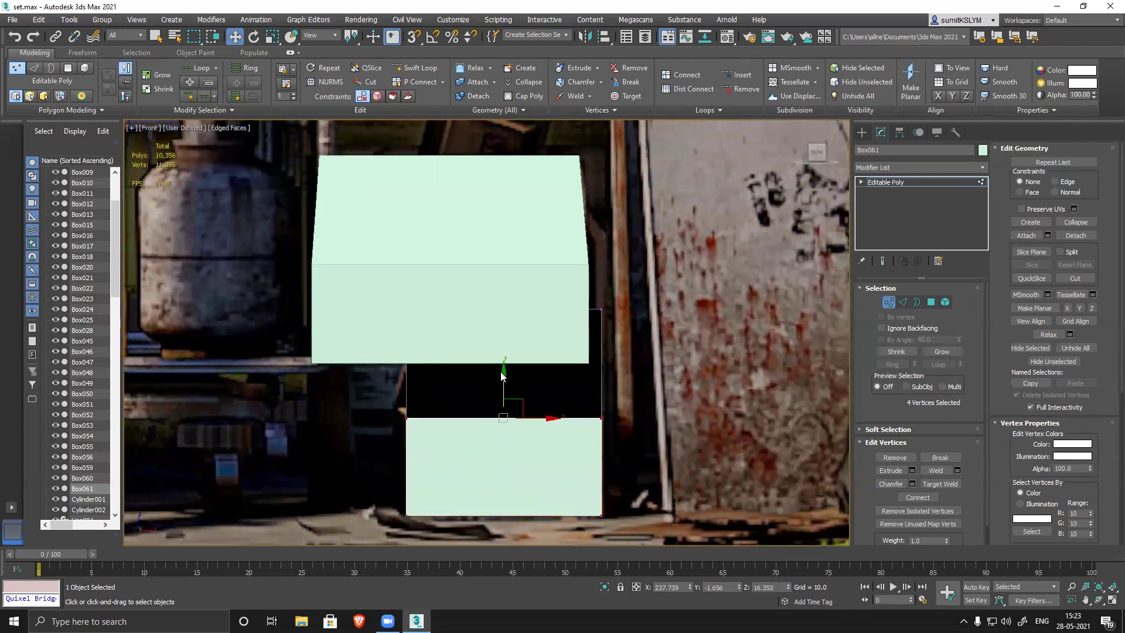
{"action": "left_click_drag", "start_coordinate": [504, 373], "coordinate": [504, 365]}
{"action": "middle_click_drag", "start_coordinate": [382, 298], "coordinate": [379, 319]}
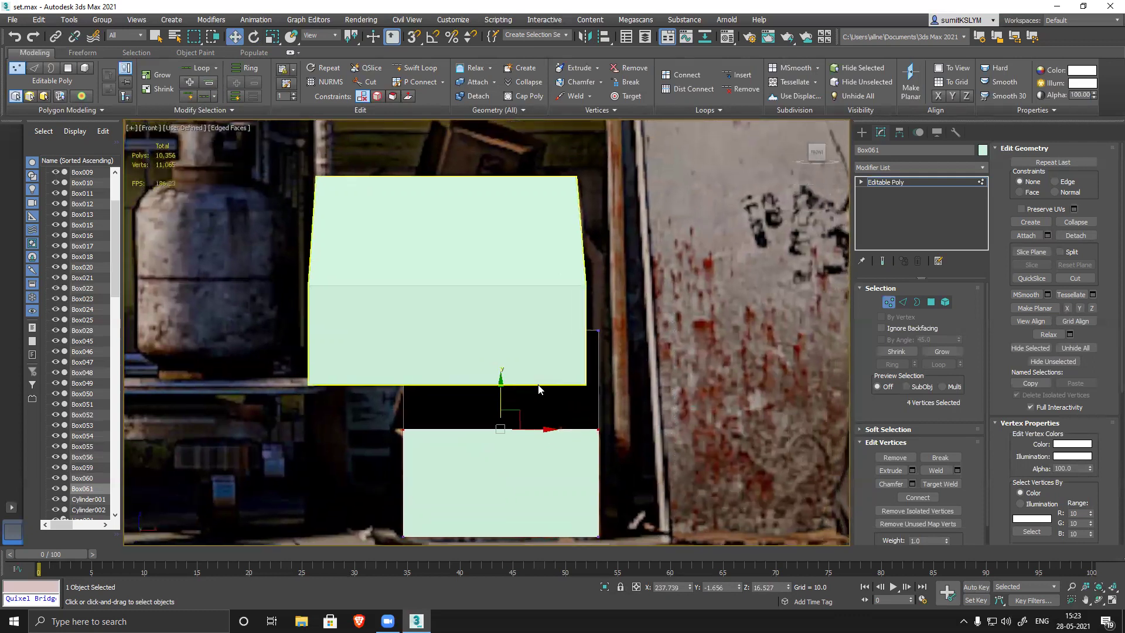
{"action": "left_click_drag", "start_coordinate": [674, 370], "coordinate": [673, 370]}
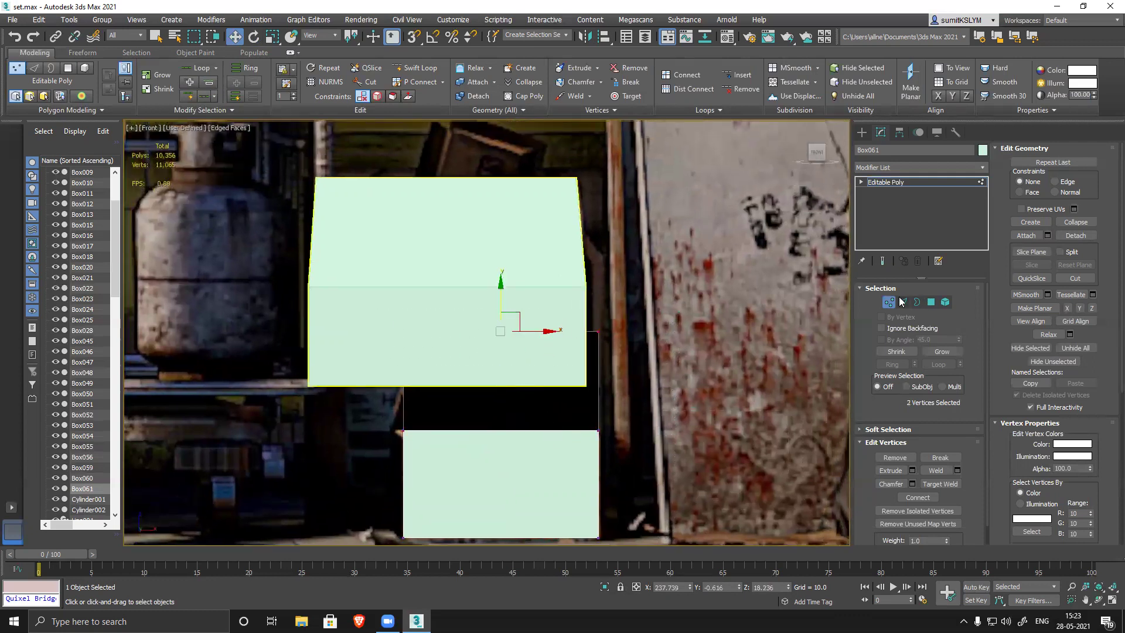
{"action": "left_click", "coordinate": [889, 302]}
- Rotate the lower box to 4 degrees about the Z axis and apply a Shell modifier to it
{"action": "middle_click_drag", "start_coordinate": [553, 427], "coordinate": [535, 407]}
{"action": "key", "text": "e"}
{"action": "left_click_drag", "start_coordinate": [492, 416], "coordinate": [531, 419]}
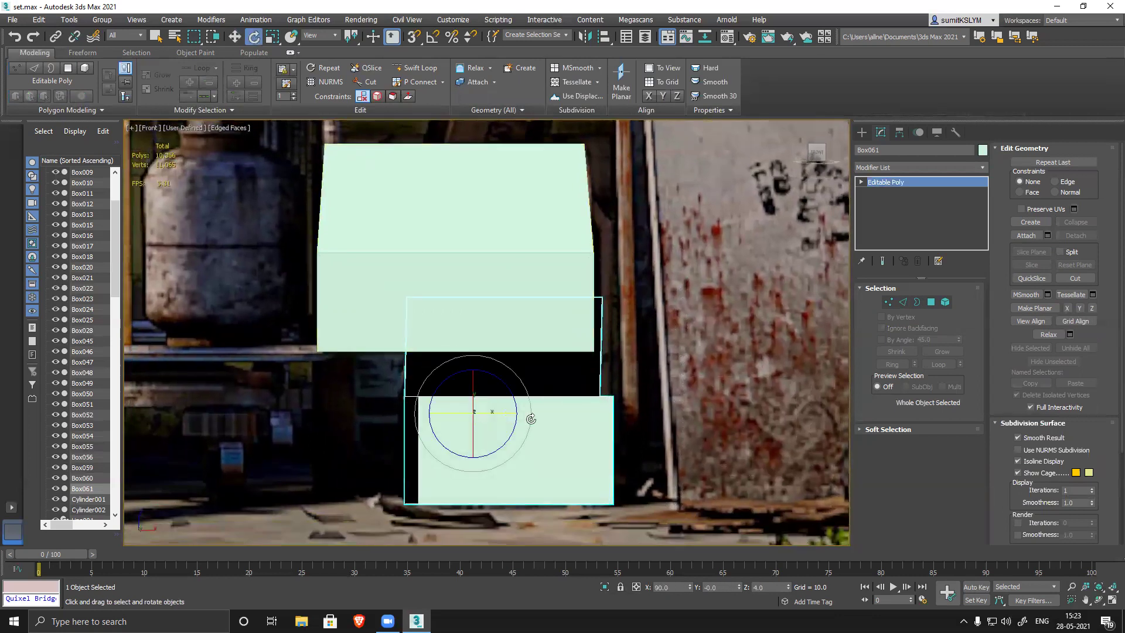
{"action": "left_click", "coordinate": [892, 169]}
{"action": "type", "text": "sh"}
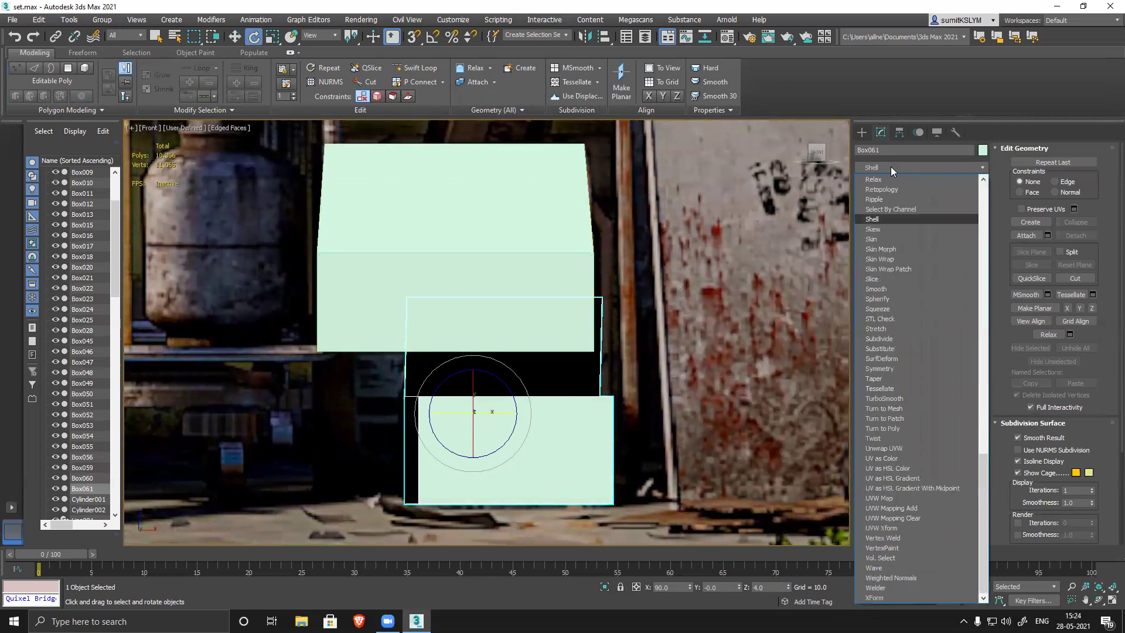
{"action": "left_click", "coordinate": [877, 220]}
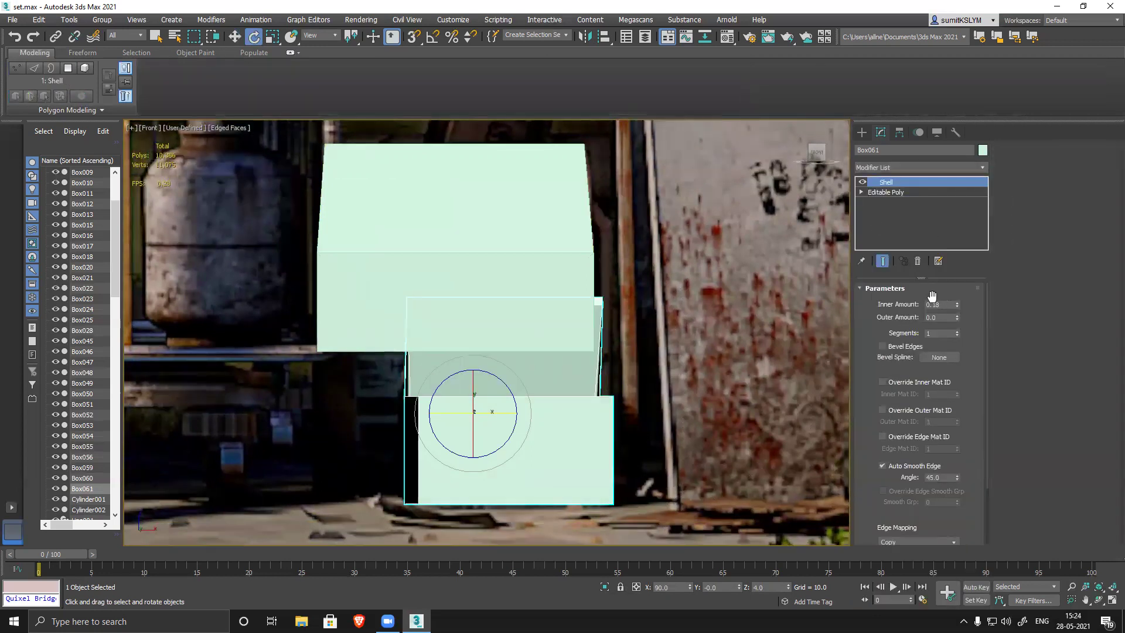
{"action": "middle_click_drag", "start_coordinate": [708, 399], "coordinate": [665, 405]}
{"action": "scroll", "coordinate": [727, 395], "scroll_direction": "down", "scroll_amount": 3}
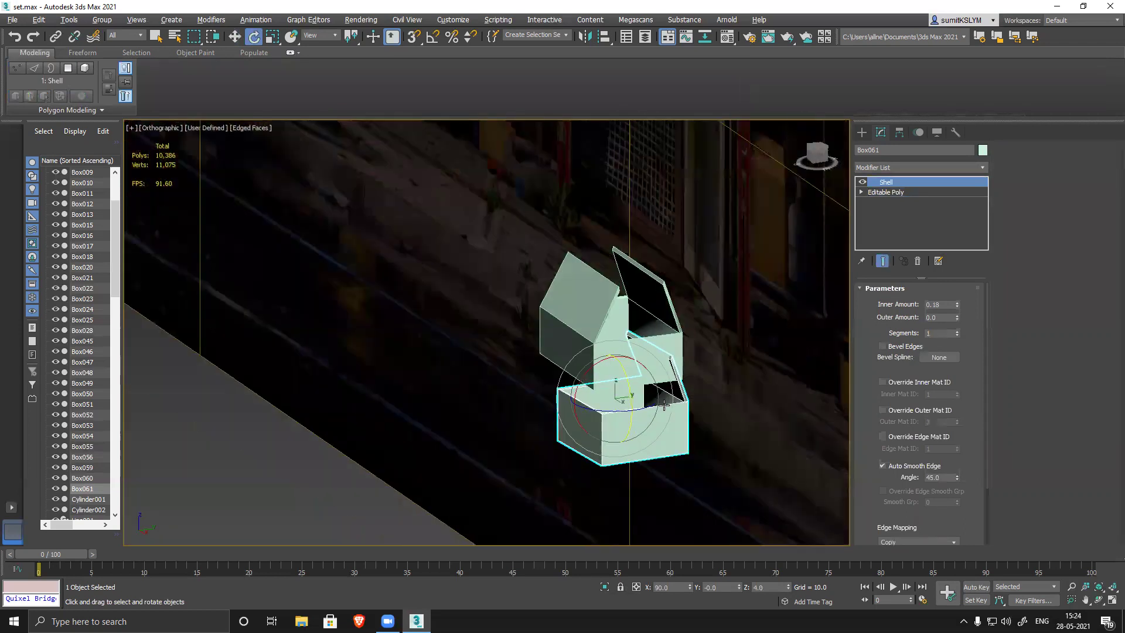
- Shift the lower box along the Y axis to adjust its depth relative to the upper box
{"action": "key", "text": "w"}
{"action": "left_click_drag", "start_coordinate": [663, 391], "coordinate": [699, 392]}
{"action": "key", "text": "ctrl+z"}
{"action": "middle_click_drag", "start_coordinate": [699, 392], "coordinate": [862, 448], "text": "alt"}
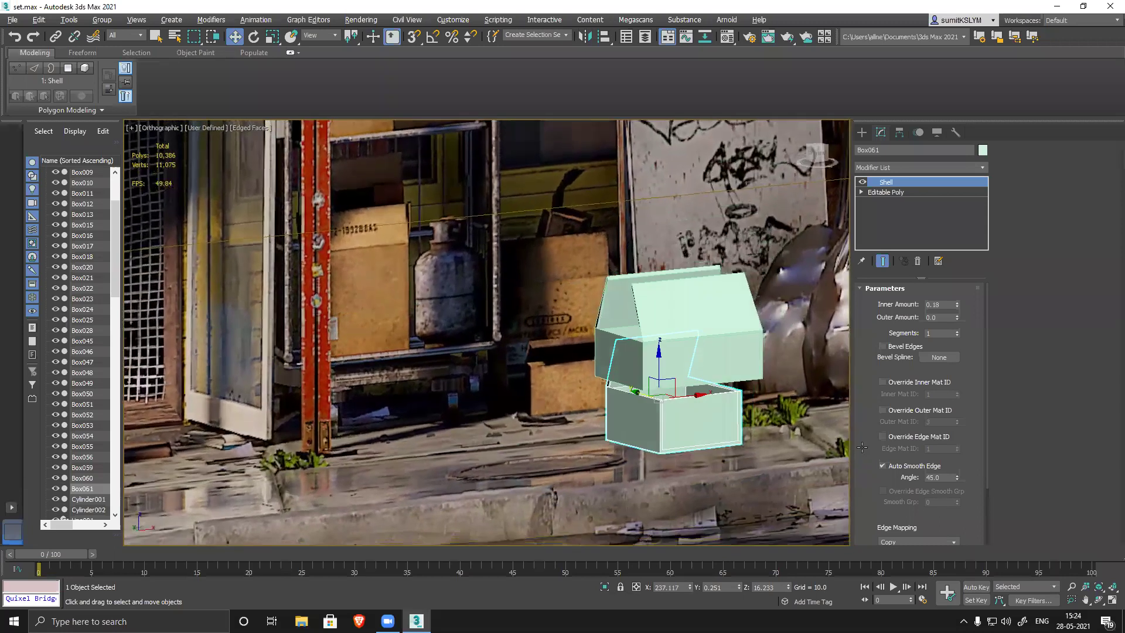
{"action": "middle_click_drag", "start_coordinate": [673, 414], "coordinate": [697, 440], "text": "alt"}
{"action": "left_click_drag", "start_coordinate": [631, 389], "coordinate": [719, 452]}
{"action": "middle_click_drag", "start_coordinate": [719, 452], "coordinate": [585, 381], "text": "alt"}
- Duplicate the upper open box over the trolley carton beside the gas cylinder and place the copy at X 228.863, Z 19.036
{"action": "key", "text": "f"}
{"action": "middle_click_drag", "start_coordinate": [469, 287], "coordinate": [505, 265]}
{"action": "scroll", "coordinate": [547, 369], "scroll_direction": "up", "scroll_amount": 7}
{"action": "middle_click_drag", "start_coordinate": [606, 269], "coordinate": [615, 387]}
{"action": "key", "text": "ctrl+e"}
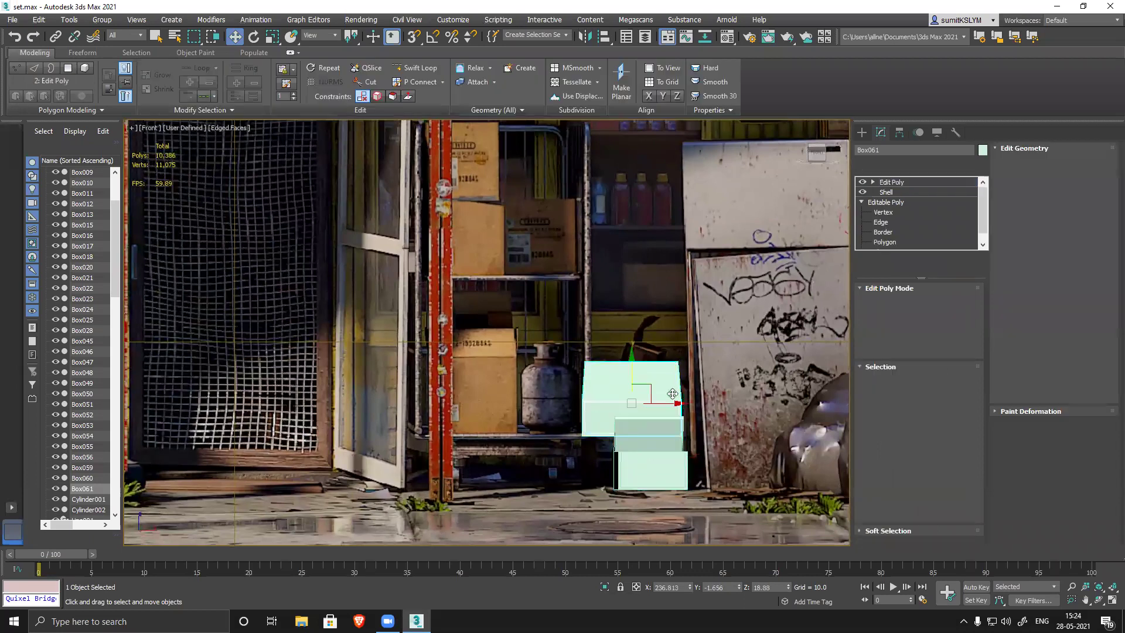
{"action": "left_click_drag", "start_coordinate": [677, 403], "coordinate": [514, 404], "text": "shift"}
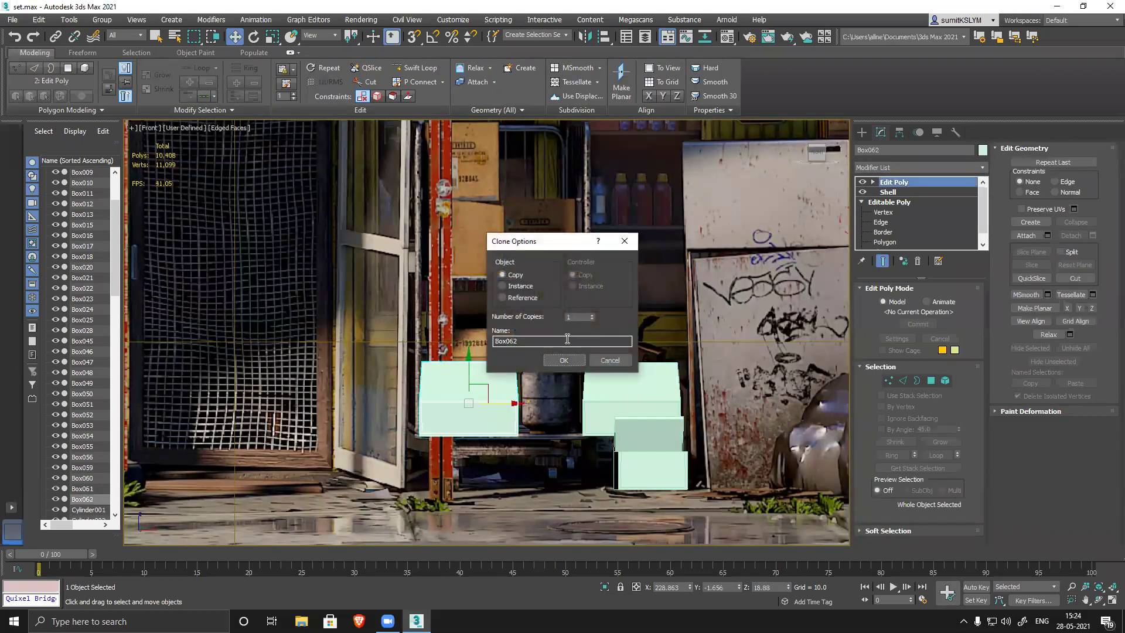
{"action": "left_click", "coordinate": [565, 360]}
{"action": "scroll", "coordinate": [517, 403], "scroll_direction": "up", "scroll_amount": 5}
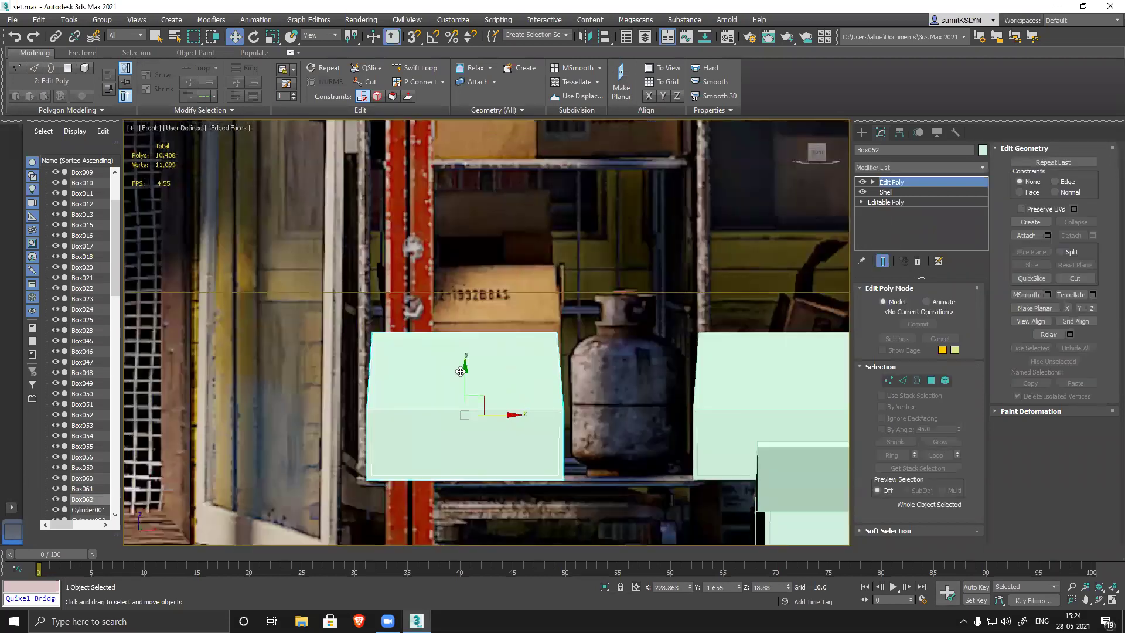
{"action": "mouse_move", "coordinate": [464, 371]}
{"action": "left_mouse_down"}
{"action": "mouse_move", "coordinate": [464, 348]}
{"action": "mouse_move", "coordinate": [461, 364]}
{"action": "left_mouse_up"}
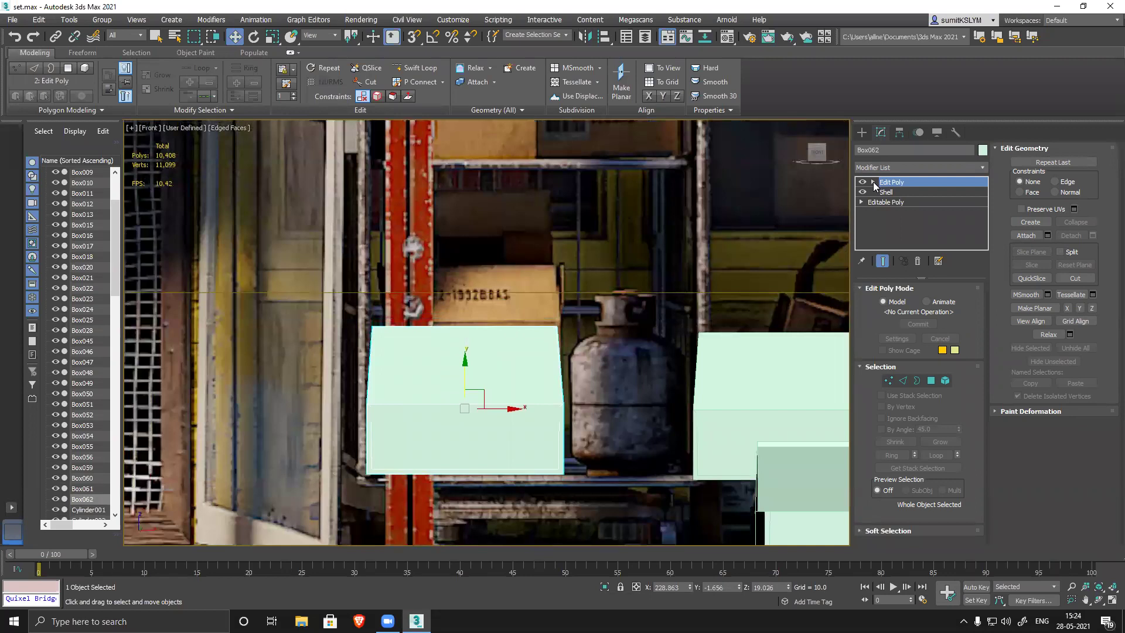
- Raise the copy's flap and rim vertices to make it taller, and move its left side vertices inward to X 227.0
{"action": "left_click", "coordinate": [874, 182]}
{"action": "left_click", "coordinate": [895, 193]}
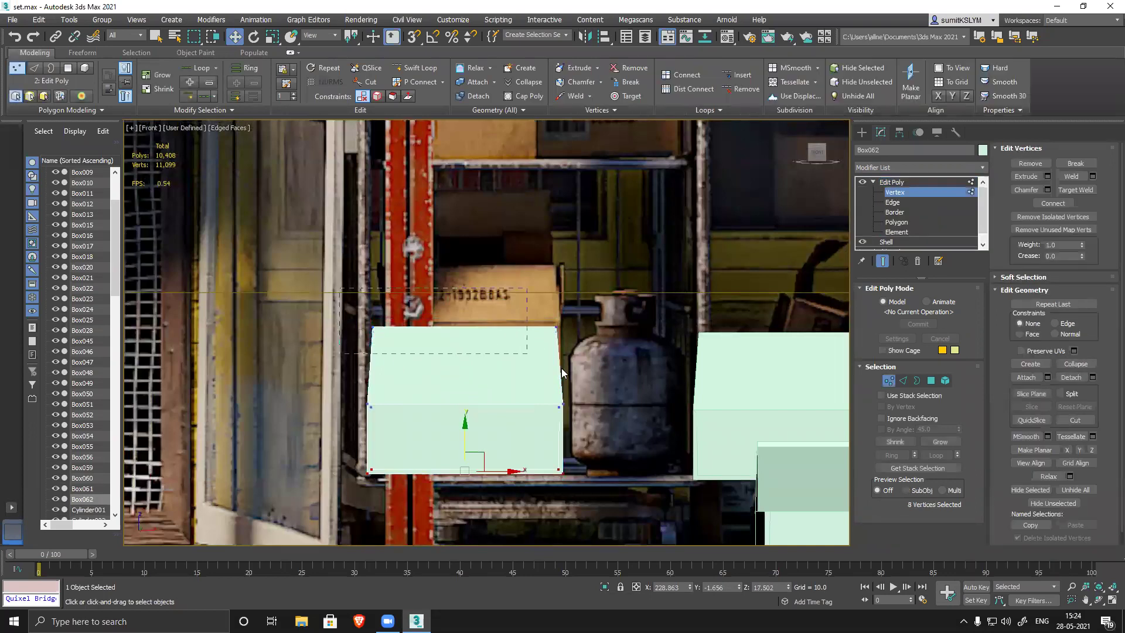
{"action": "left_click_drag", "start_coordinate": [625, 433], "coordinate": [625, 432]}
{"action": "left_click_drag", "start_coordinate": [464, 320], "coordinate": [447, 234]}
{"action": "left_click_drag", "start_coordinate": [340, 201], "coordinate": [418, 553]}
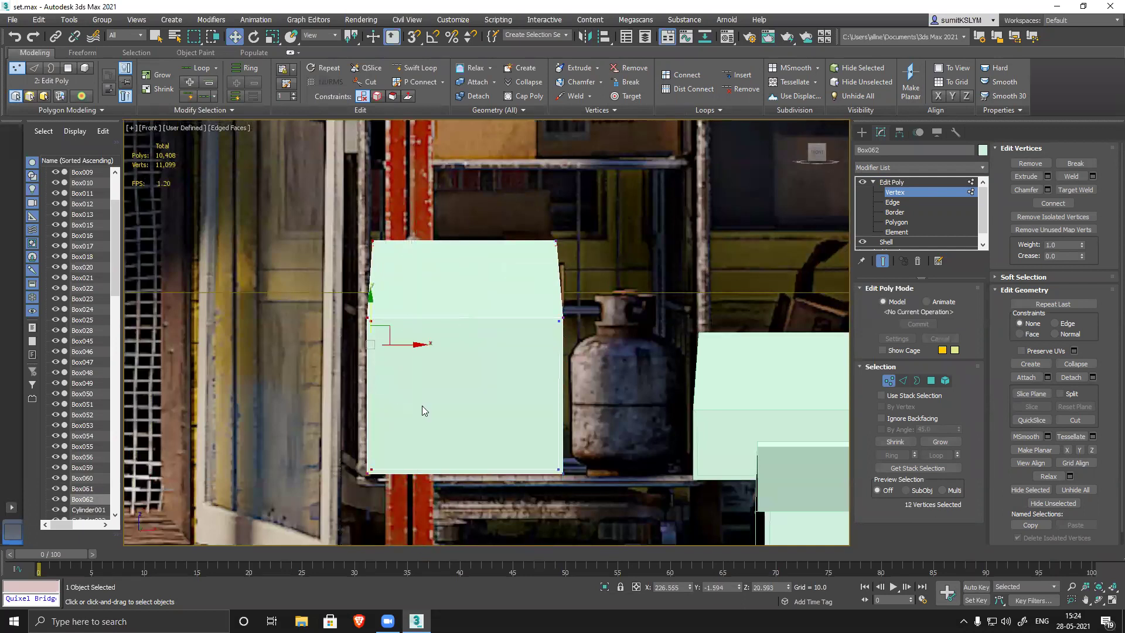
{"action": "mouse_move", "coordinate": [419, 346]}
{"action": "left_mouse_down"}
{"action": "mouse_move", "coordinate": [535, 364]}
{"action": "mouse_move", "coordinate": [437, 354]}
{"action": "left_mouse_up"}
{"action": "middle_click_drag", "start_coordinate": [525, 351], "coordinate": [523, 383]}
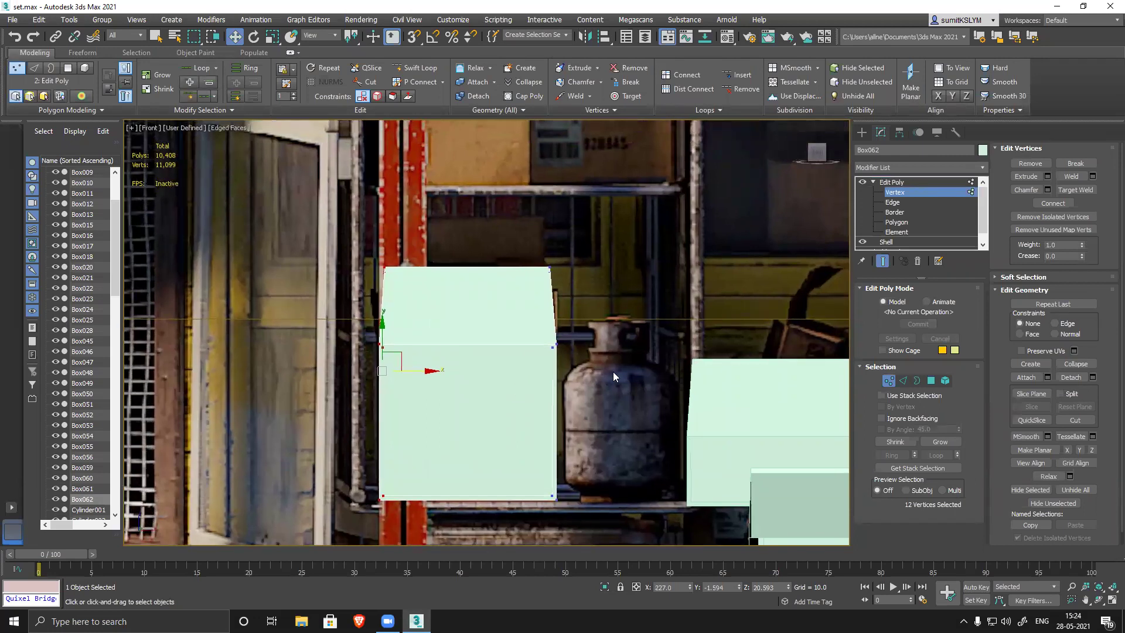
{"action": "left_click", "coordinate": [890, 381]}
- Duplicate the tall box upward to Z 26.693 over the trolley's upper shelf and remove the copy's Edit Poly and Shell modifiers
{"action": "middle_click_drag", "start_coordinate": [552, 334], "coordinate": [523, 425]}
{"action": "scroll", "coordinate": [547, 374], "scroll_direction": "down", "scroll_amount": 2}
{"action": "scroll", "coordinate": [519, 301], "scroll_direction": "down", "scroll_amount": 2}
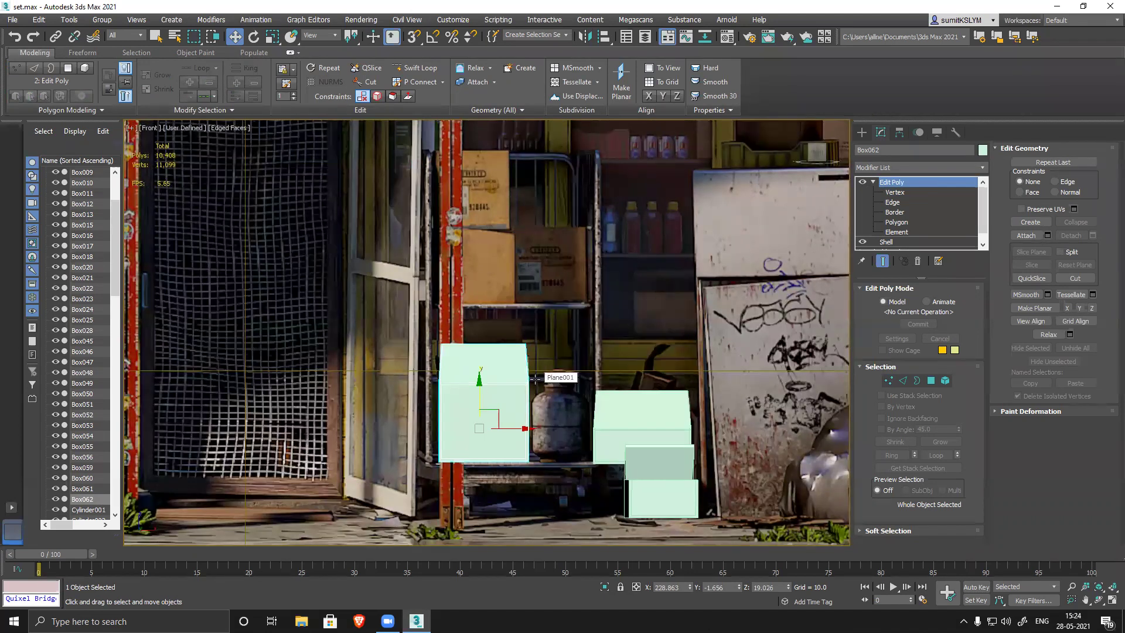
{"action": "mouse_move", "coordinate": [480, 382]}
{"action": "left_mouse_down", "text": "shift"}
{"action": "mouse_move", "coordinate": [472, 211]}
{"action": "mouse_move", "coordinate": [471, 226]}
{"action": "left_mouse_up", "text": "shift"}
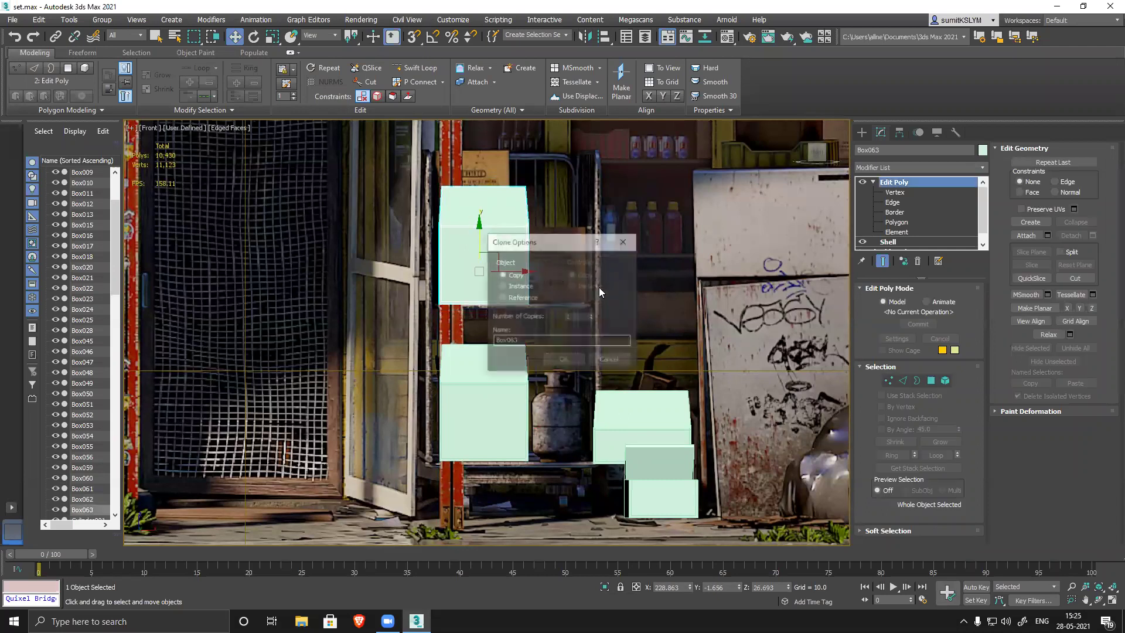
{"action": "left_click", "coordinate": [566, 364]}
{"action": "left_click", "coordinate": [919, 262]}
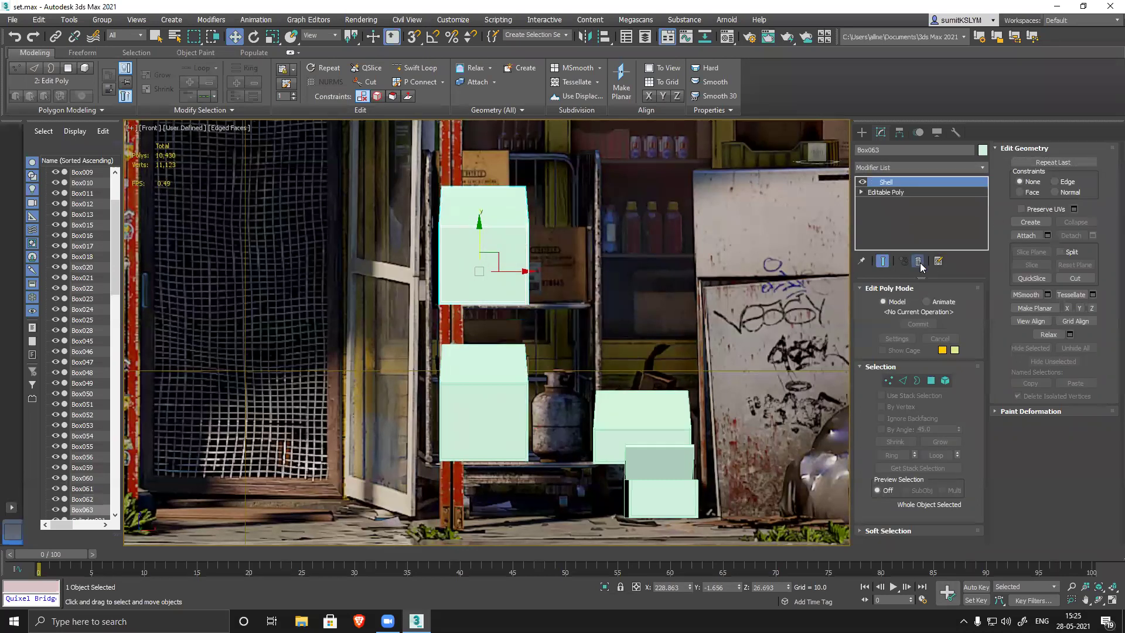
{"action": "left_click", "coordinate": [918, 262]}
- Delete both flap polygons of the upper-shelf box and cap its open top border
{"action": "middle_click_drag", "start_coordinate": [577, 317], "coordinate": [623, 301], "text": "alt"}
{"action": "key", "text": "4"}
{"action": "left_click", "coordinate": [467, 253]}
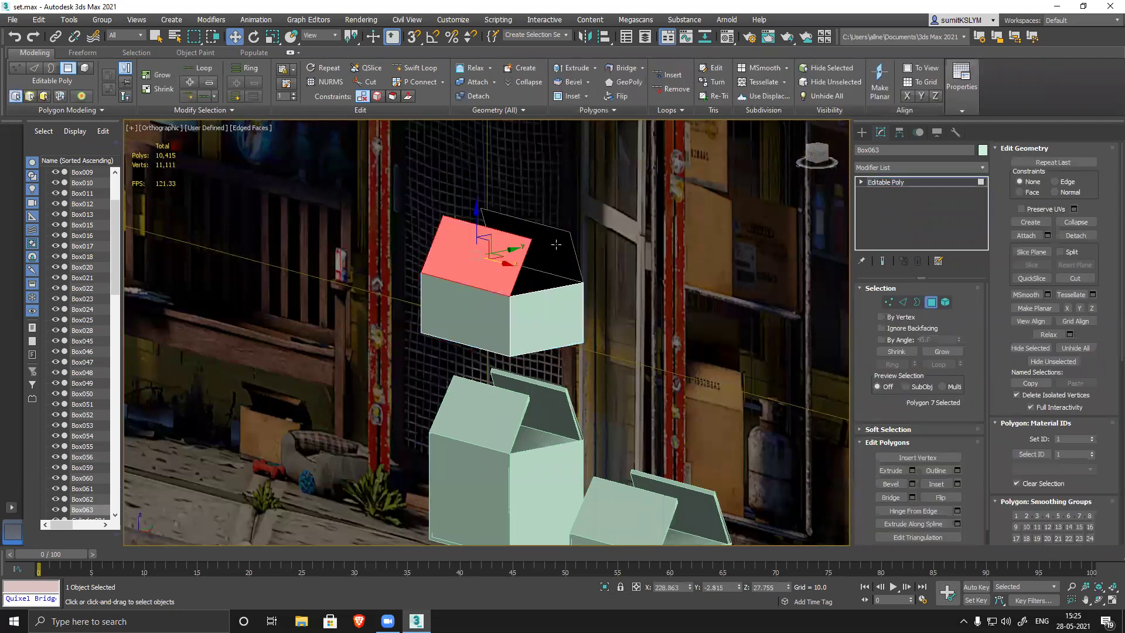
{"action": "key", "text": "Delete"}
{"action": "left_click", "coordinate": [917, 301]}
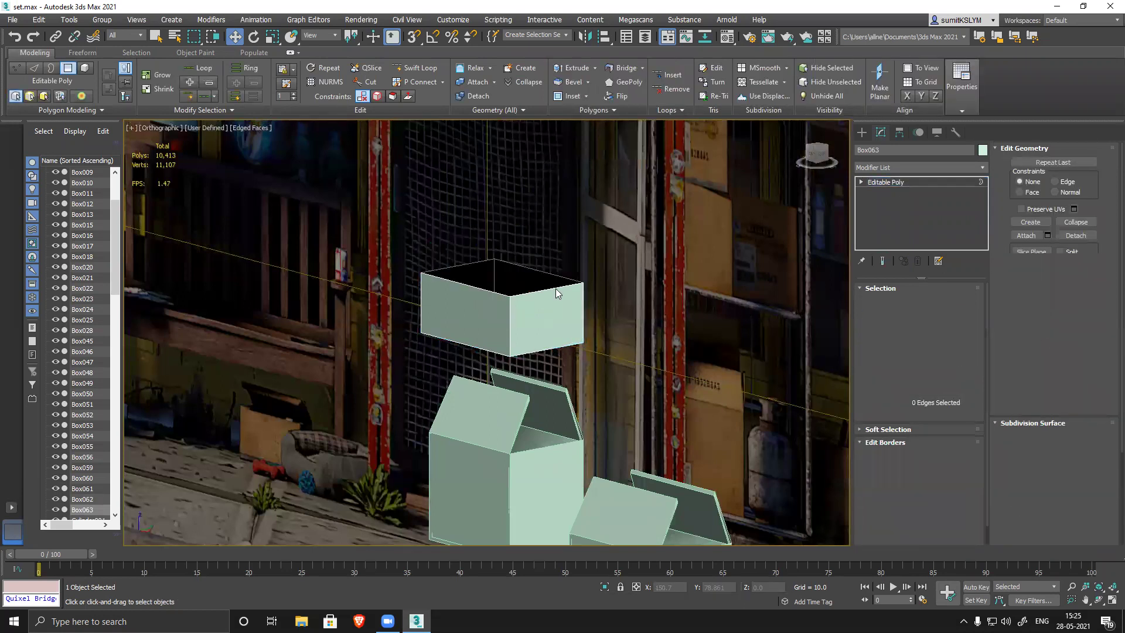
{"action": "left_click", "coordinate": [498, 275]}
{"action": "right_click", "coordinate": [547, 287]}
{"action": "left_click", "coordinate": [529, 317]}
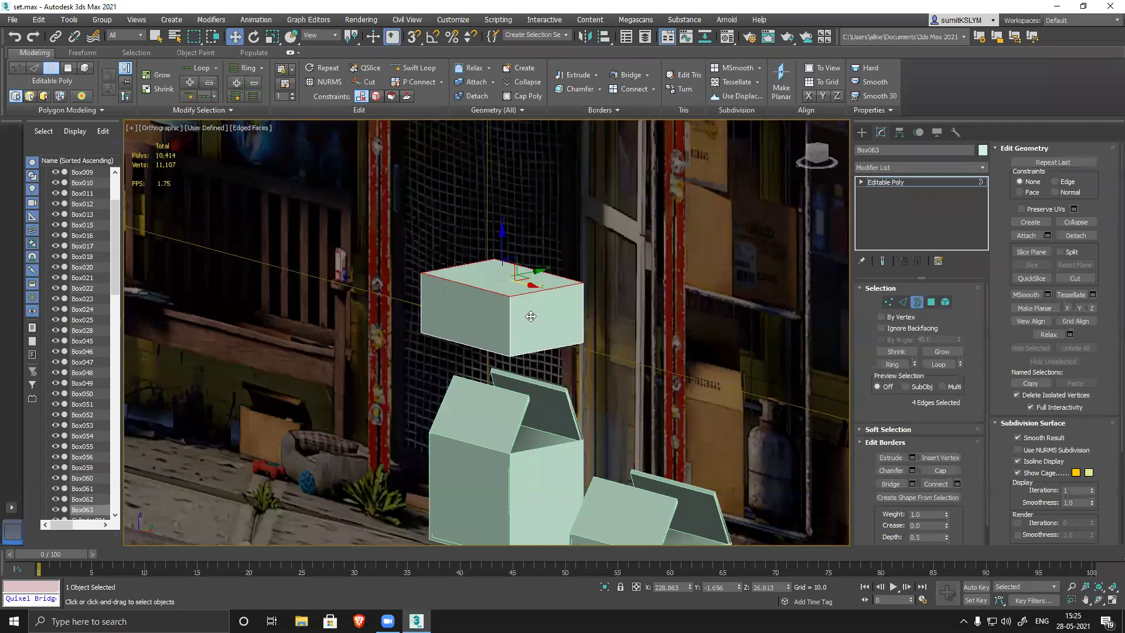
{"action": "left_click", "coordinate": [917, 302]}
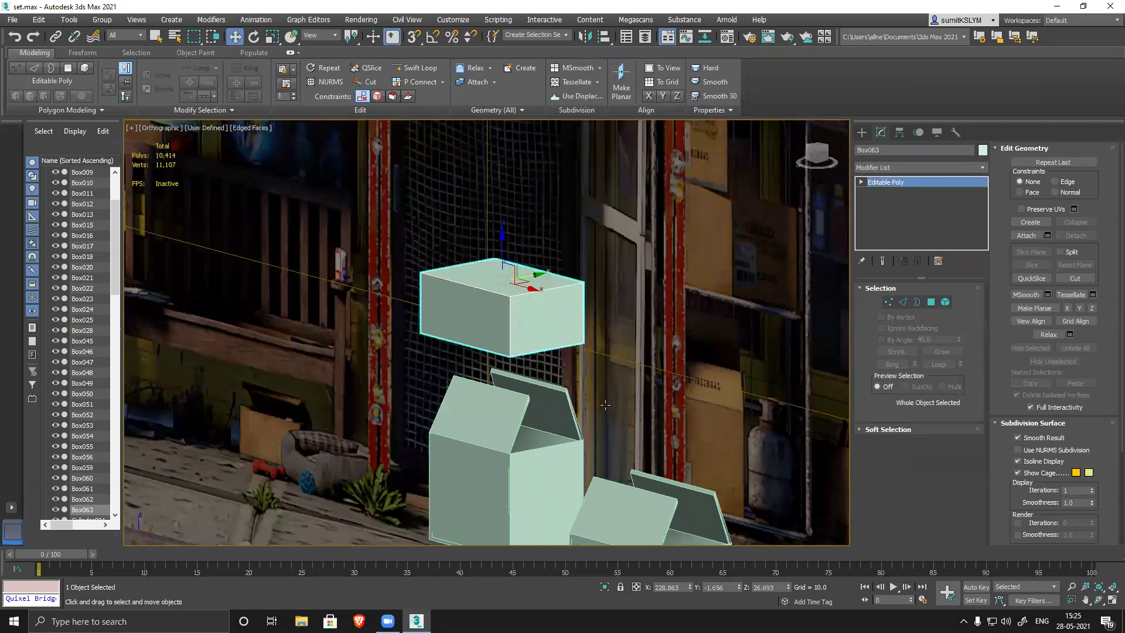
- Raise the capped carton to Z 27.196 and move its side vertices inward to match the reference carton's width
{"action": "key", "text": "f"}
{"action": "scroll", "coordinate": [445, 381], "scroll_direction": "up", "scroll_amount": 10}
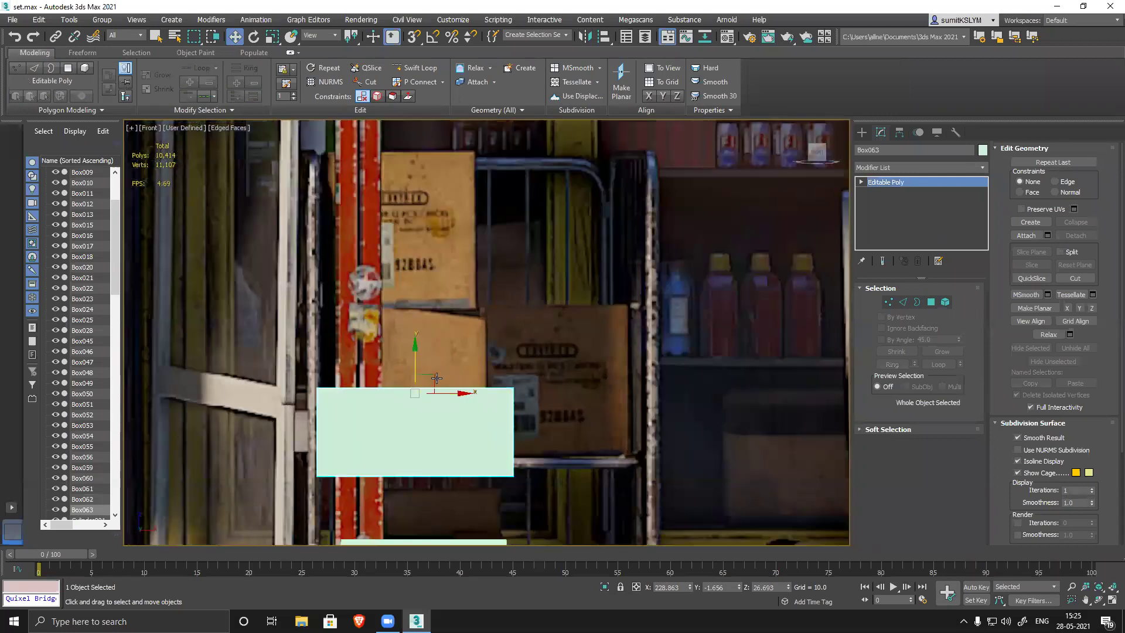
{"action": "mouse_move", "coordinate": [416, 349]}
{"action": "left_mouse_down"}
{"action": "mouse_move", "coordinate": [417, 314]}
{"action": "mouse_move", "coordinate": [417, 329]}
{"action": "left_mouse_up"}
{"action": "left_click", "coordinate": [889, 302]}
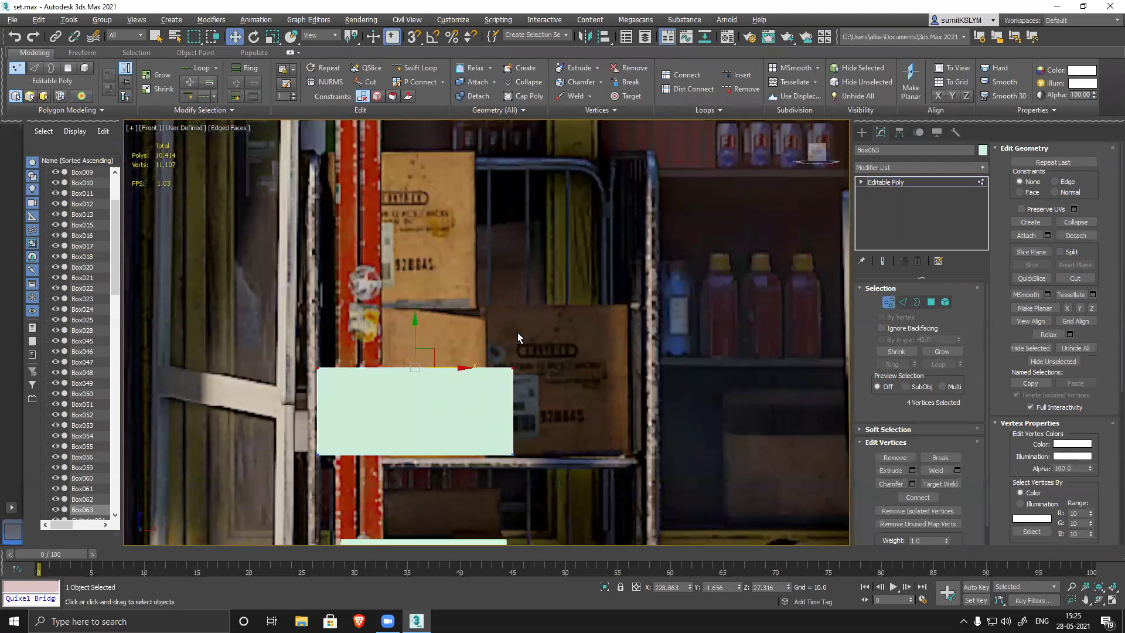
{"action": "left_click_drag", "start_coordinate": [493, 306], "coordinate": [585, 457]}
{"action": "left_click_drag", "start_coordinate": [559, 412], "coordinate": [532, 411]}
{"action": "left_click_drag", "start_coordinate": [265, 331], "coordinate": [357, 481]}
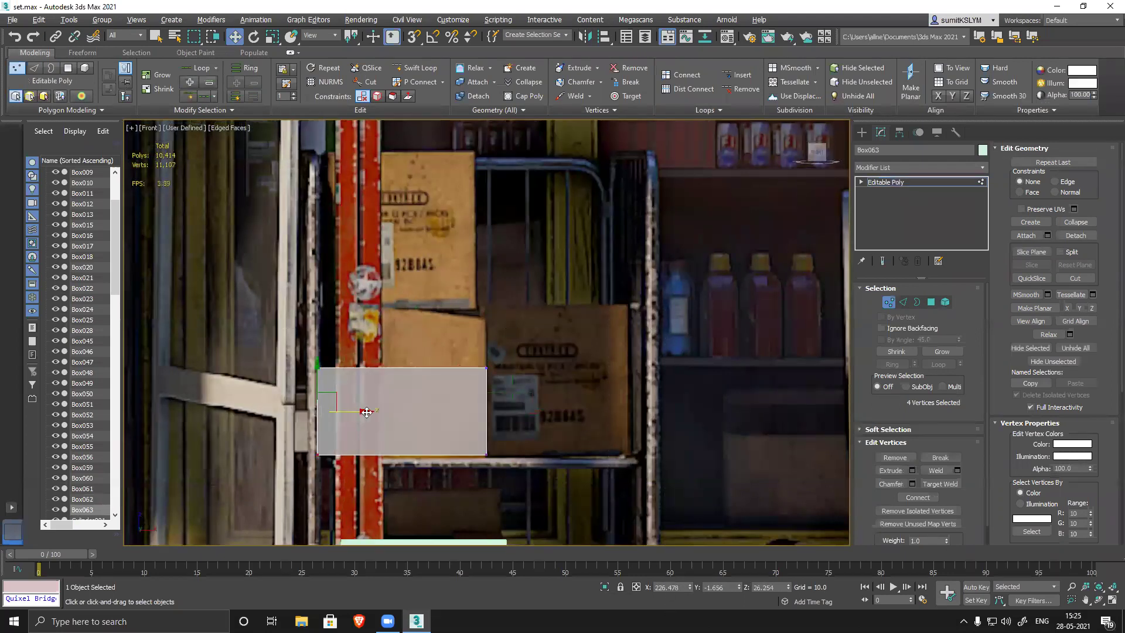
{"action": "left_click_drag", "start_coordinate": [367, 413], "coordinate": [384, 413]}
- Raise the carton's top vertices to Z 28.703 to match the reference height, and leave vertex editing
{"action": "left_click_drag", "start_coordinate": [326, 386], "coordinate": [490, 324]}
{"action": "left_click_drag", "start_coordinate": [408, 323], "coordinate": [408, 266]}
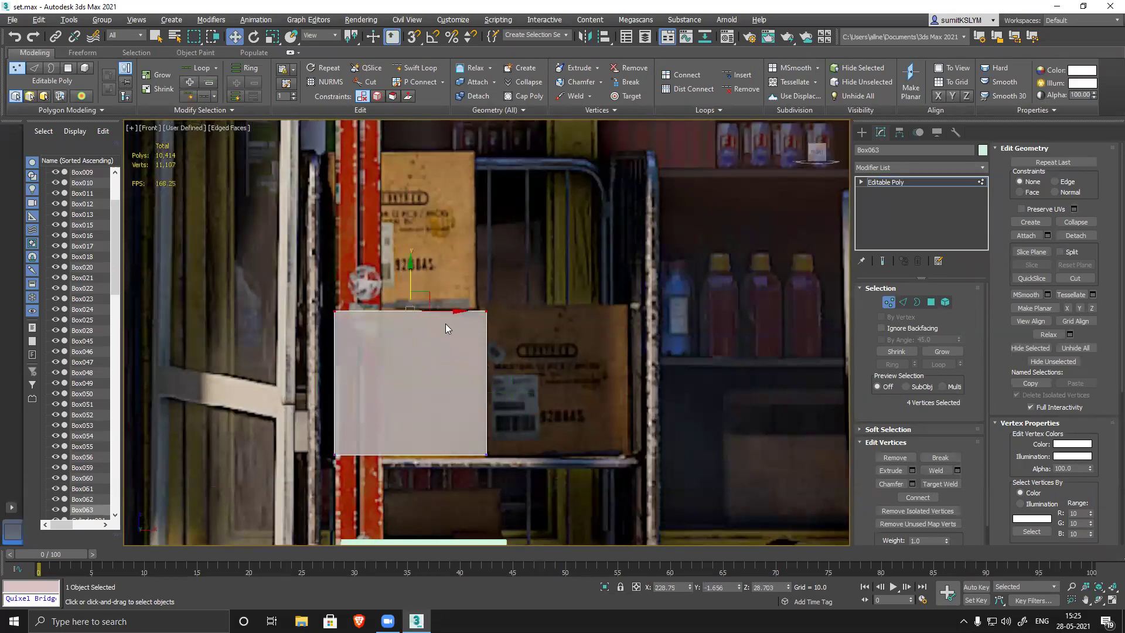
{"action": "left_click", "coordinate": [888, 302]}
- Duplicate the closed carton sideways to X 232.48 and again directly above the original at Z 30.742
{"action": "key", "text": "e"}
{"action": "left_click_drag", "start_coordinate": [464, 395], "coordinate": [606, 359], "text": "shift"}
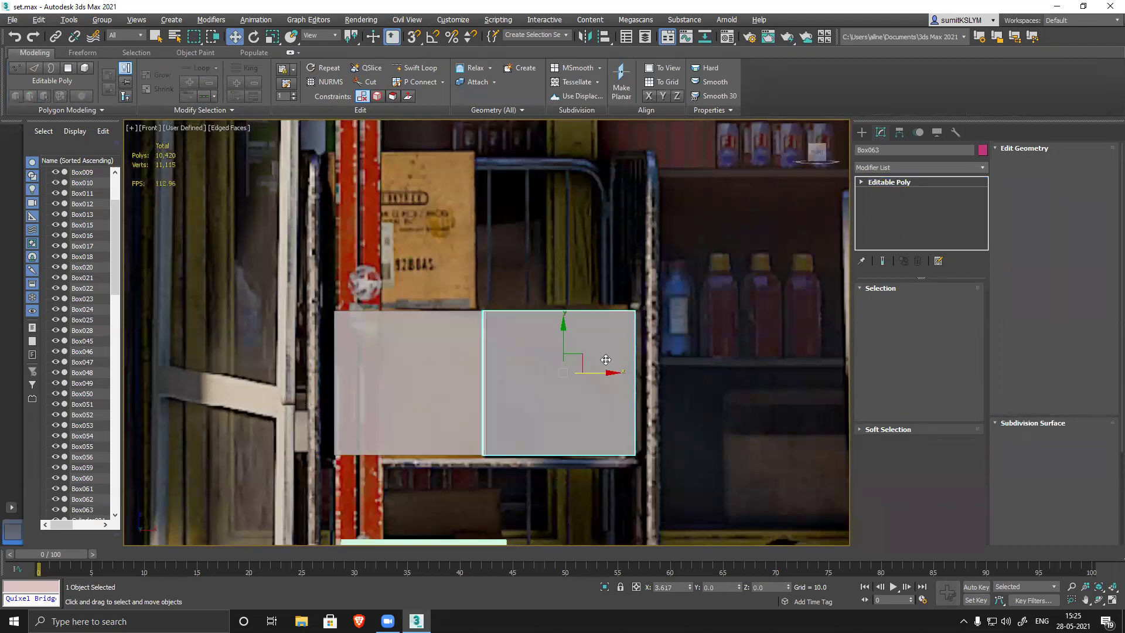
{"action": "left_click", "coordinate": [571, 359]}
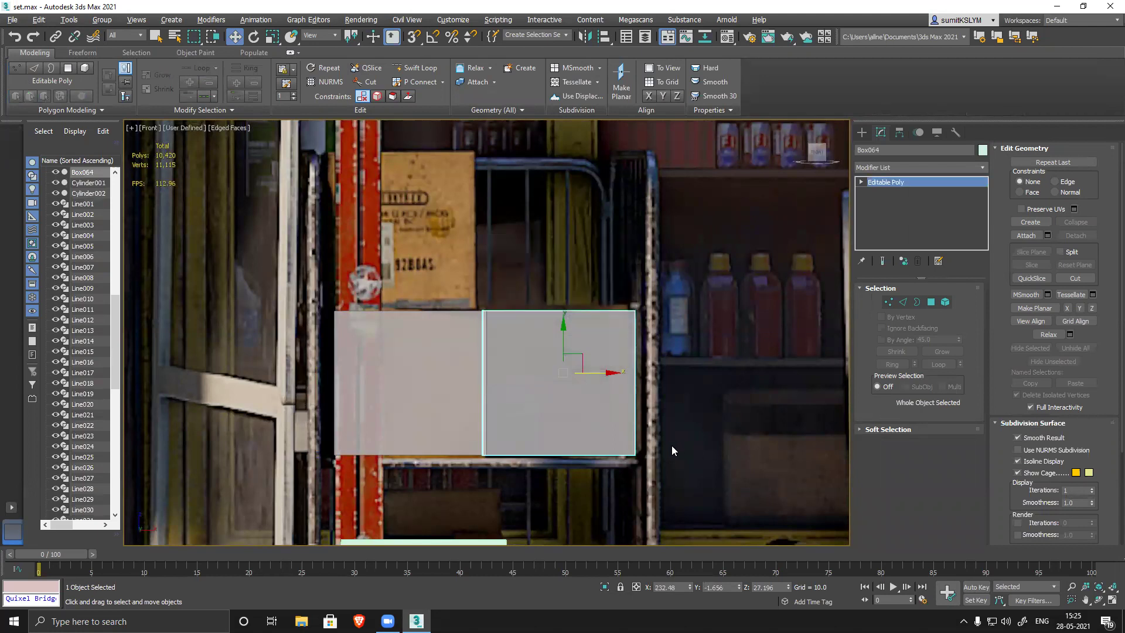
{"action": "left_click", "coordinate": [439, 337]}
{"action": "mouse_move", "coordinate": [416, 322]}
{"action": "left_mouse_down", "text": "shift"}
{"action": "mouse_move", "coordinate": [404, 154]}
{"action": "mouse_move", "coordinate": [399, 177]}
{"action": "left_mouse_up", "text": "shift"}
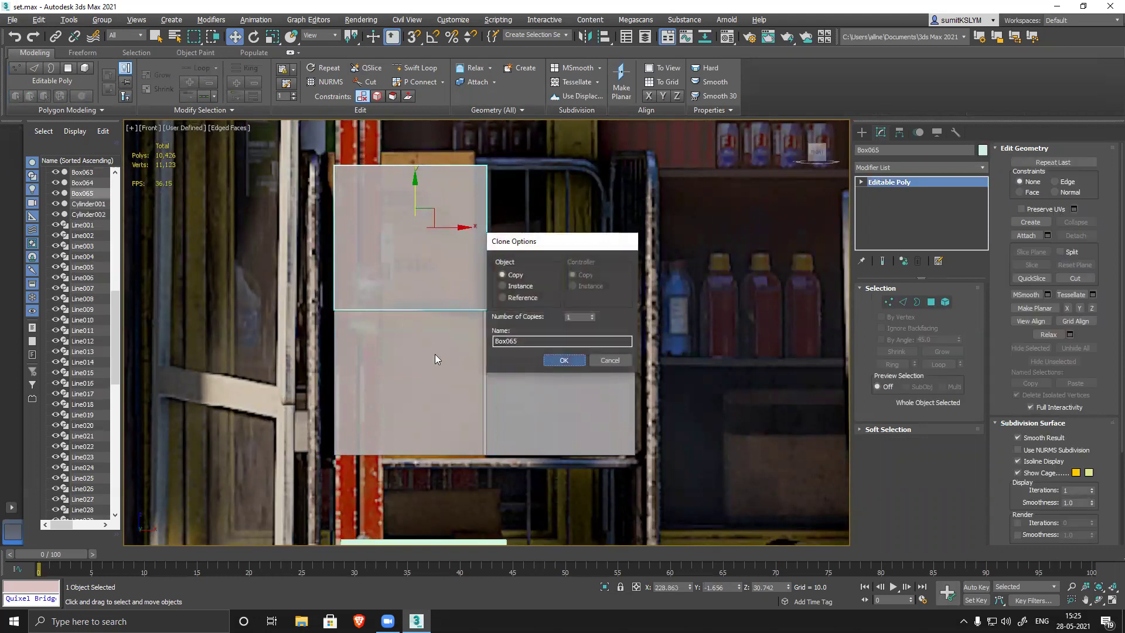
{"action": "key", "text": "Return"}
- Rotate the original closed carton beneath the upper copy to 9.5 degrees about the Z axis
{"action": "left_click", "coordinate": [437, 377]}
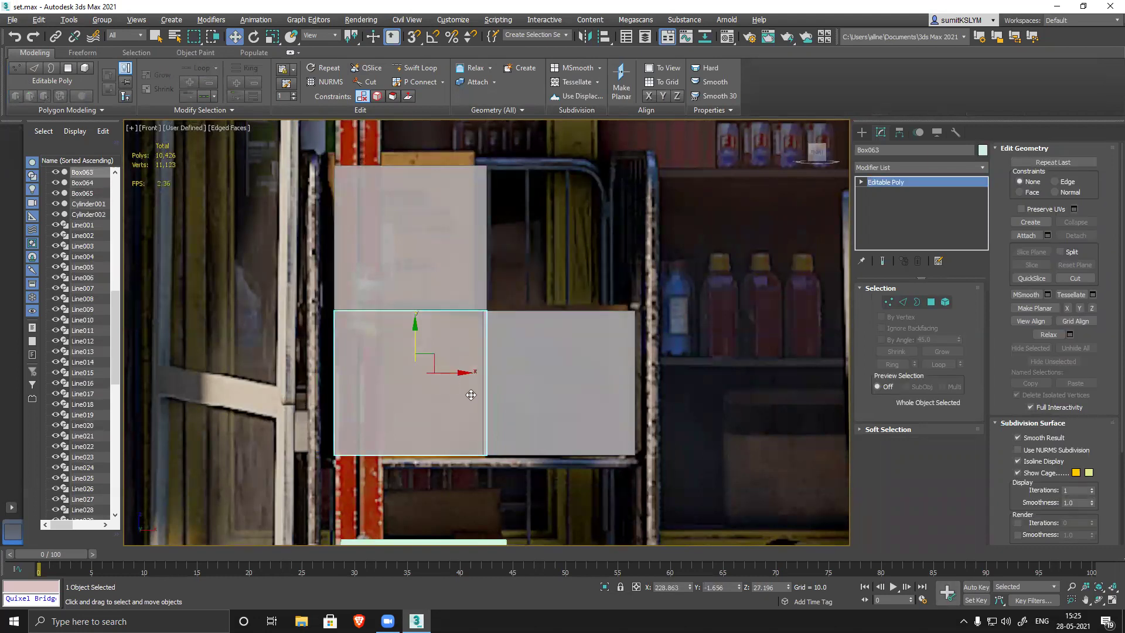
{"action": "key", "text": "e"}
{"action": "left_click_drag", "start_coordinate": [436, 375], "coordinate": [452, 375]}
- Move the neighbouring carton copy on the same shelf backward along Y to 0.975
{"action": "mouse_move", "coordinate": [564, 425]}
{"action": "middle_mouse_down", "text": "alt"}
{"action": "mouse_move", "coordinate": [595, 410]}
{"action": "mouse_move", "coordinate": [567, 421]}
{"action": "middle_mouse_up", "text": "alt"}
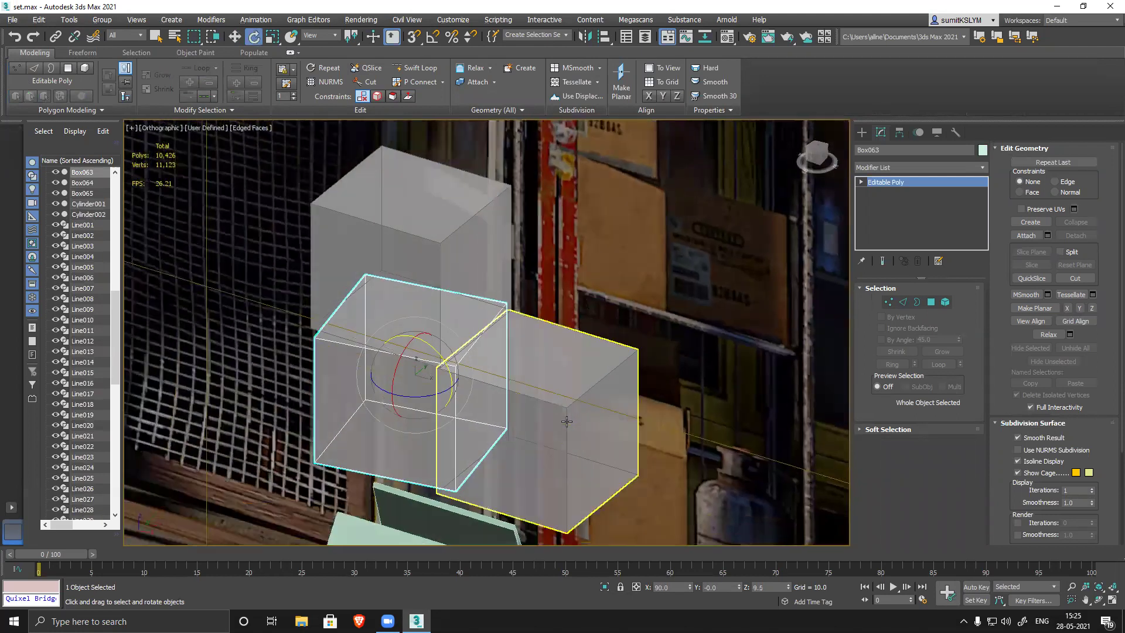
{"action": "left_click", "coordinate": [648, 416]}
{"action": "key", "text": "w"}
{"action": "left_click_drag", "start_coordinate": [570, 390], "coordinate": [628, 343]}
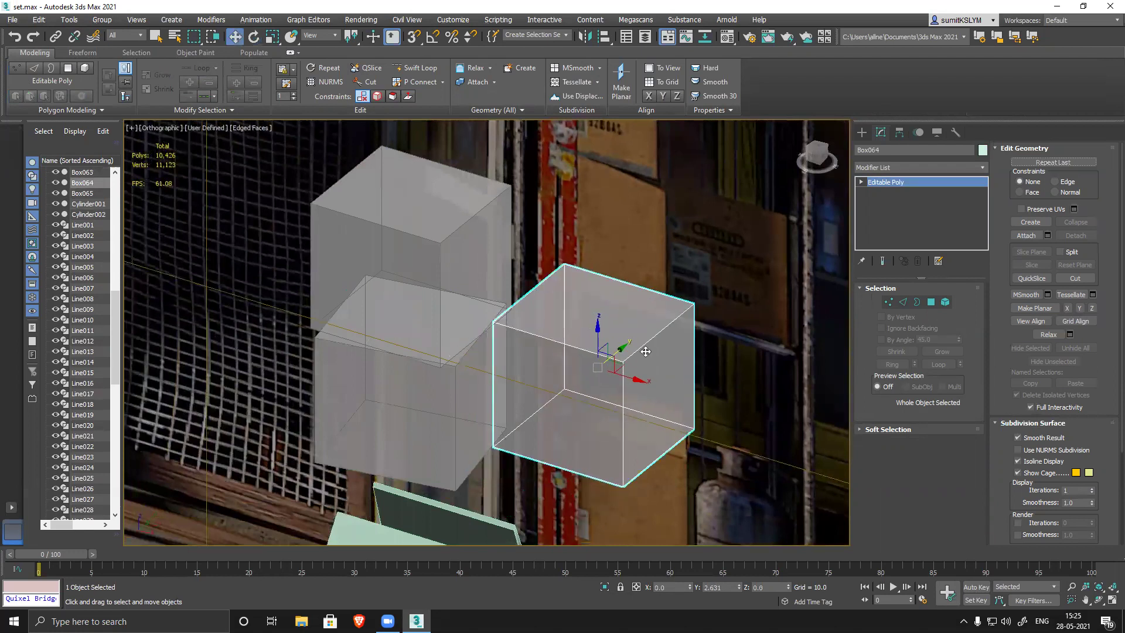
{"action": "middle_click_drag", "start_coordinate": [559, 395], "coordinate": [700, 238], "text": "alt"}
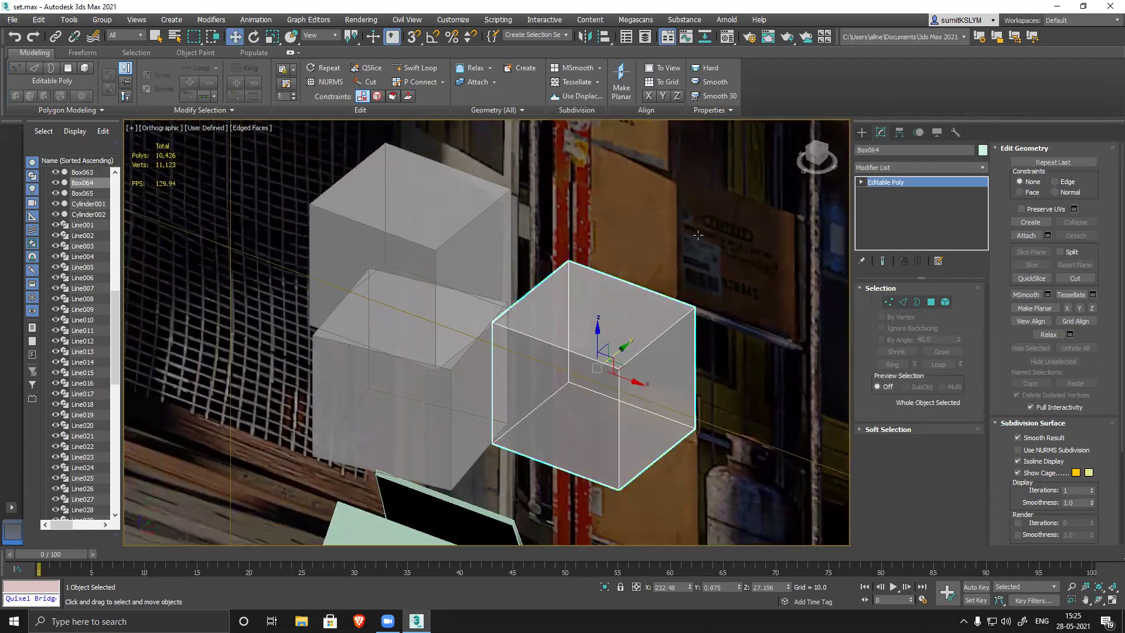
- Move the uppermost carton of the trolley stack backward along Y to -1.43
{"action": "left_click", "coordinate": [464, 272]}
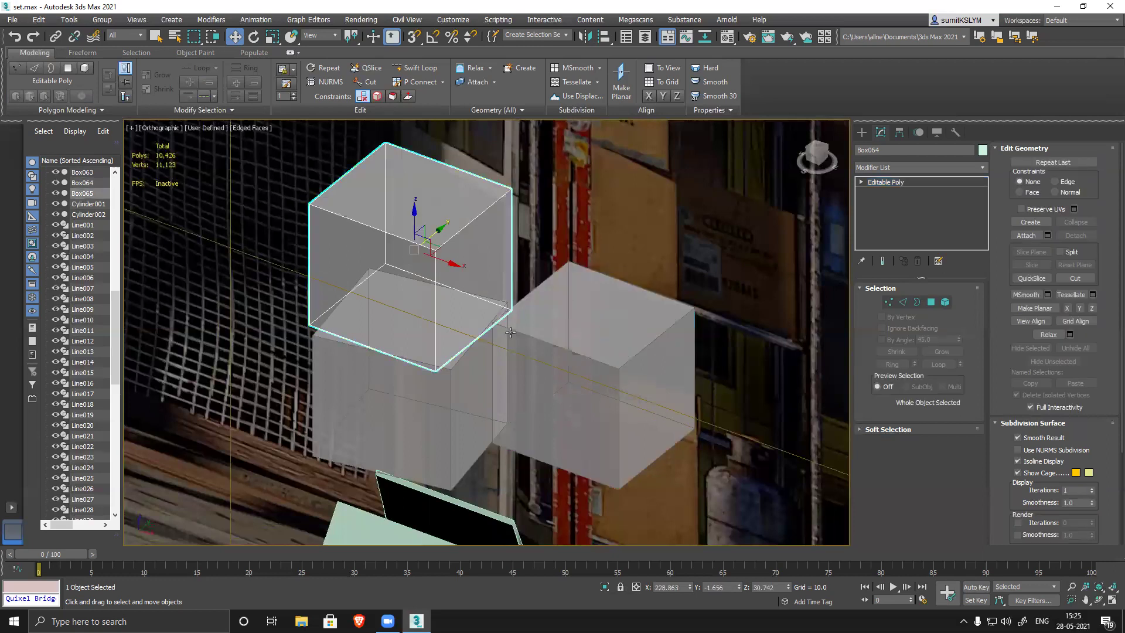
{"action": "left_click_drag", "start_coordinate": [441, 228], "coordinate": [448, 225]}
{"action": "middle_click_drag", "start_coordinate": [464, 384], "coordinate": [474, 359], "text": "alt"}
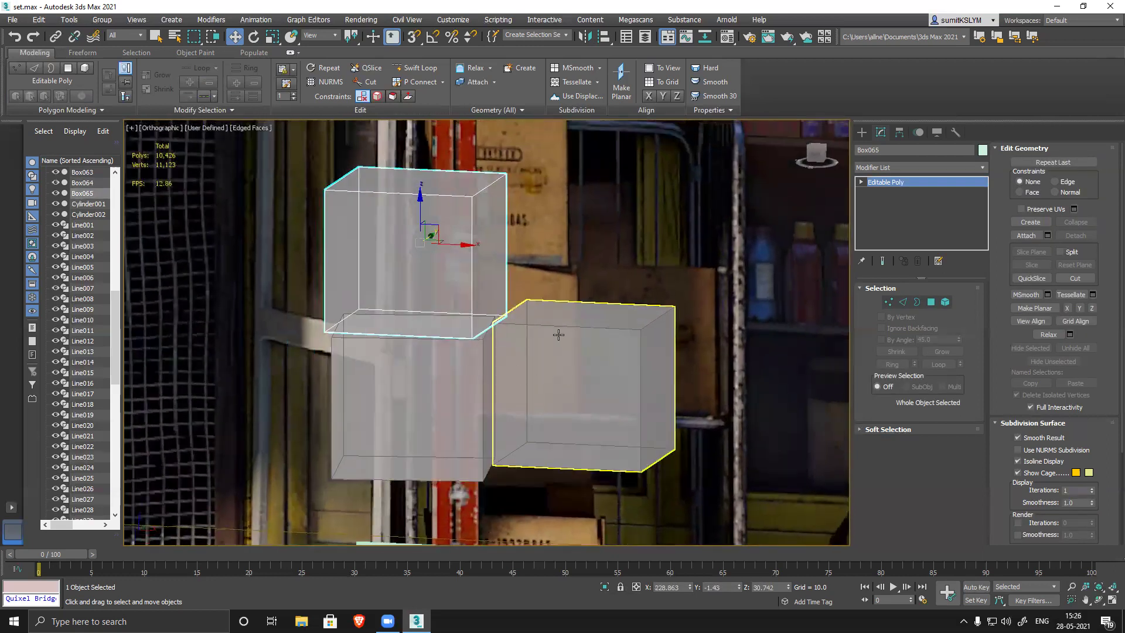
{"action": "scroll", "coordinate": [557, 358], "scroll_direction": "down", "scroll_amount": 8}
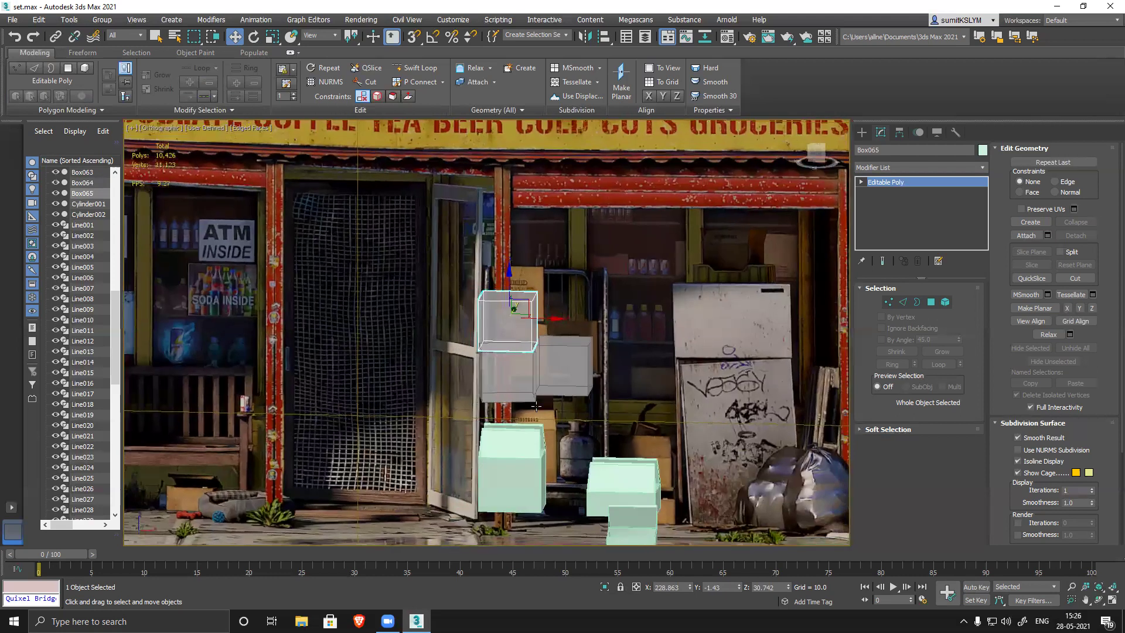
- Turn off see-through display for the stacked trolley cartons so they appear solid
{"action": "left_click", "coordinate": [531, 389]}
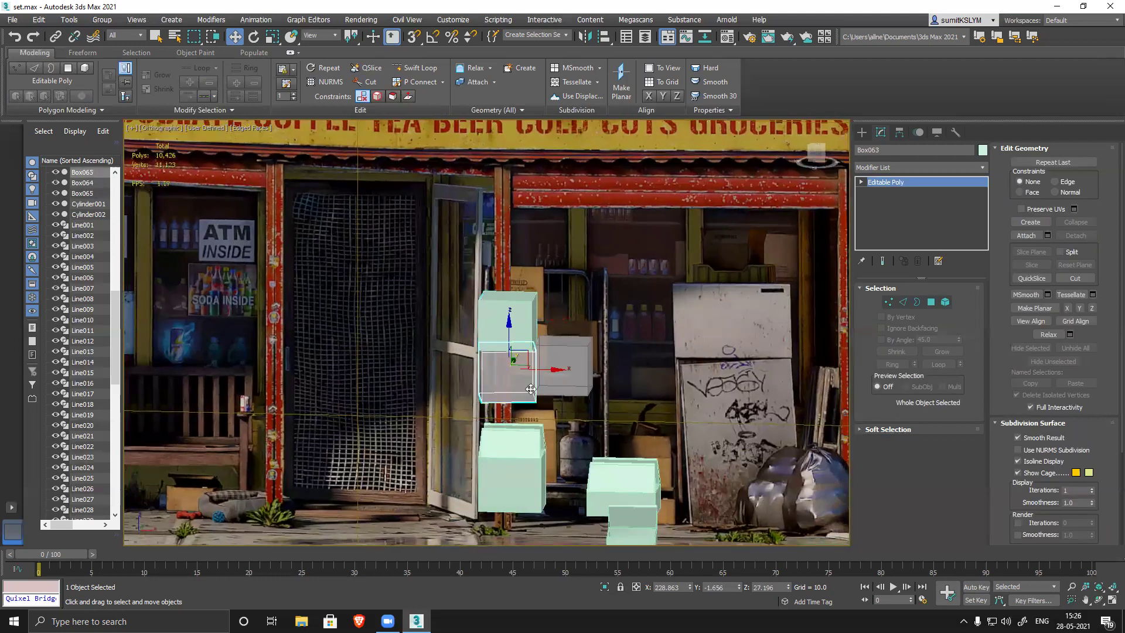
{"action": "key", "text": "alt+x"}
{"action": "left_click", "coordinate": [568, 359]}
{"action": "key", "text": "alt+x"}
{"action": "scroll", "coordinate": [631, 474], "scroll_direction": "down", "scroll_amount": 6}
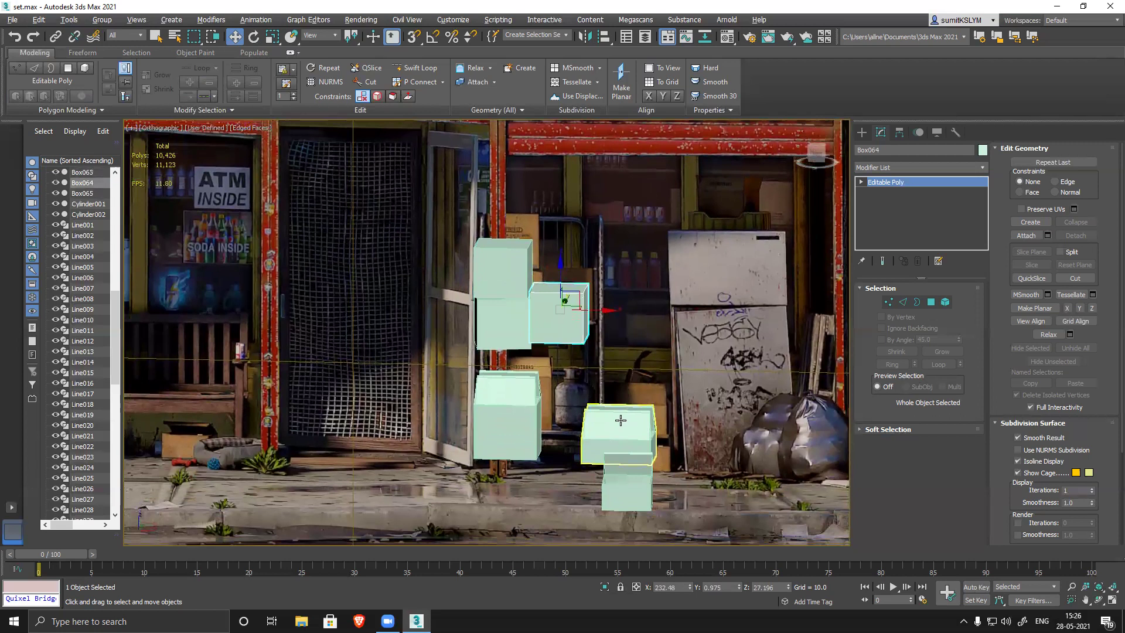
- Duplicate the small open box beside the refrigerator sideways to X 205.213, beneath the bench in the front view
{"action": "key", "text": "f"}
{"action": "scroll", "coordinate": [591, 379], "scroll_direction": "up", "scroll_amount": 5}
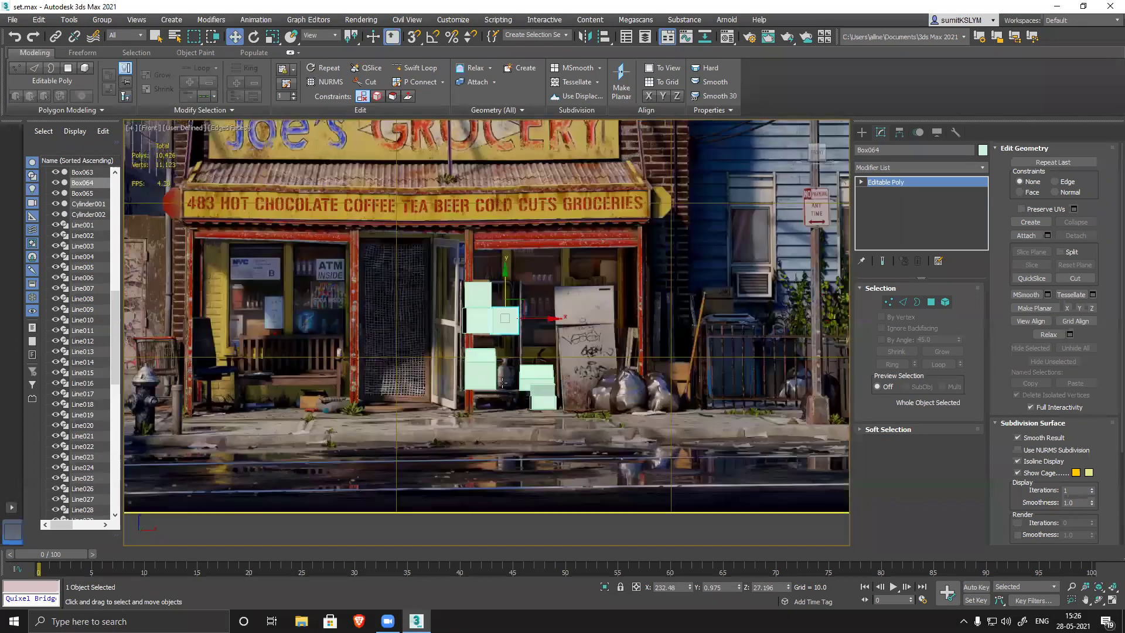
{"action": "middle_click_drag", "start_coordinate": [622, 418], "coordinate": [740, 392]}
{"action": "left_click", "coordinate": [741, 394]}
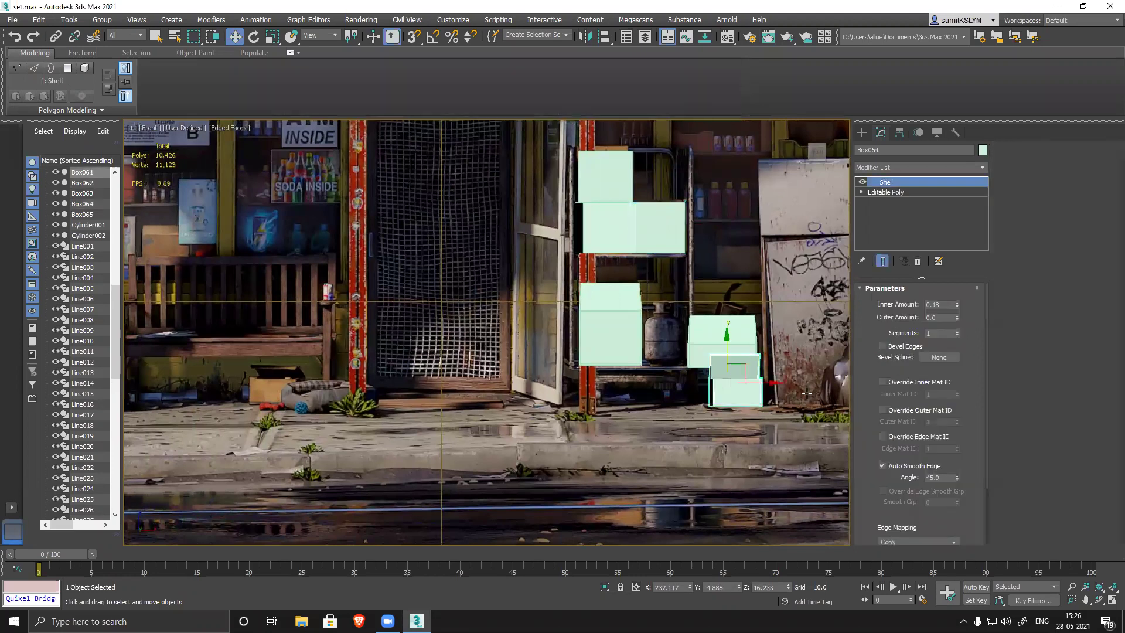
{"action": "mouse_move", "coordinate": [749, 384]}
{"action": "left_mouse_down", "text": "shift"}
{"action": "mouse_move", "coordinate": [280, 366]}
{"action": "mouse_move", "coordinate": [310, 371]}
{"action": "left_mouse_up", "text": "shift"}
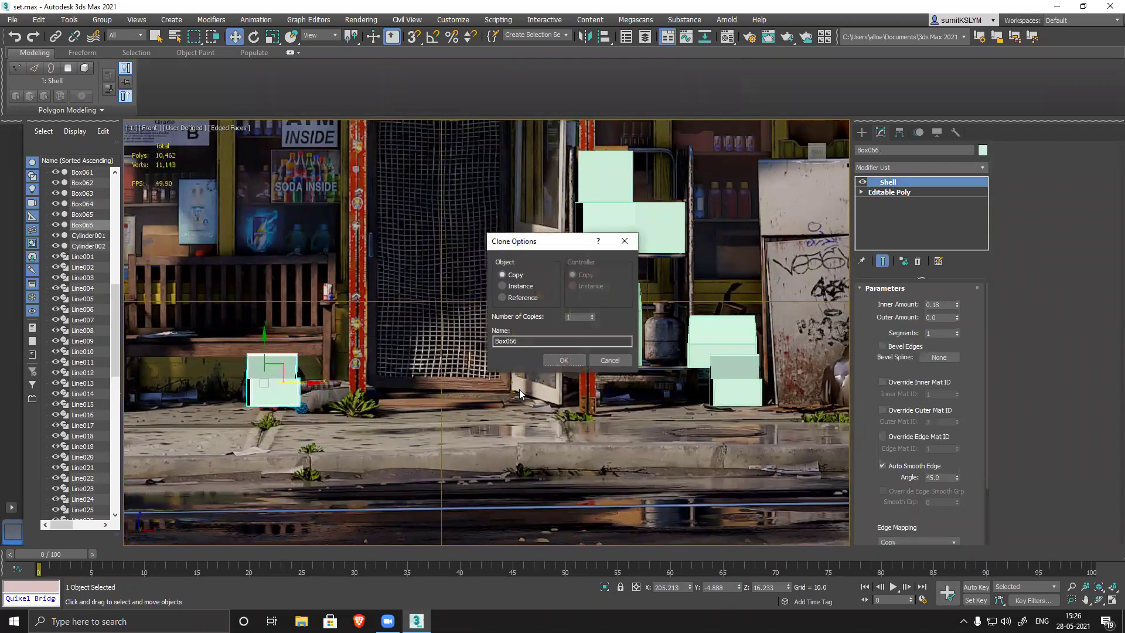
{"action": "left_click", "coordinate": [565, 362]}
- Rotate the small open box copy under the bench to -19.5 degrees about the Z axis
{"action": "middle_click_drag", "start_coordinate": [360, 415], "coordinate": [401, 405]}
{"action": "scroll", "coordinate": [326, 366], "scroll_direction": "up", "scroll_amount": 5}
{"action": "key", "text": "e"}
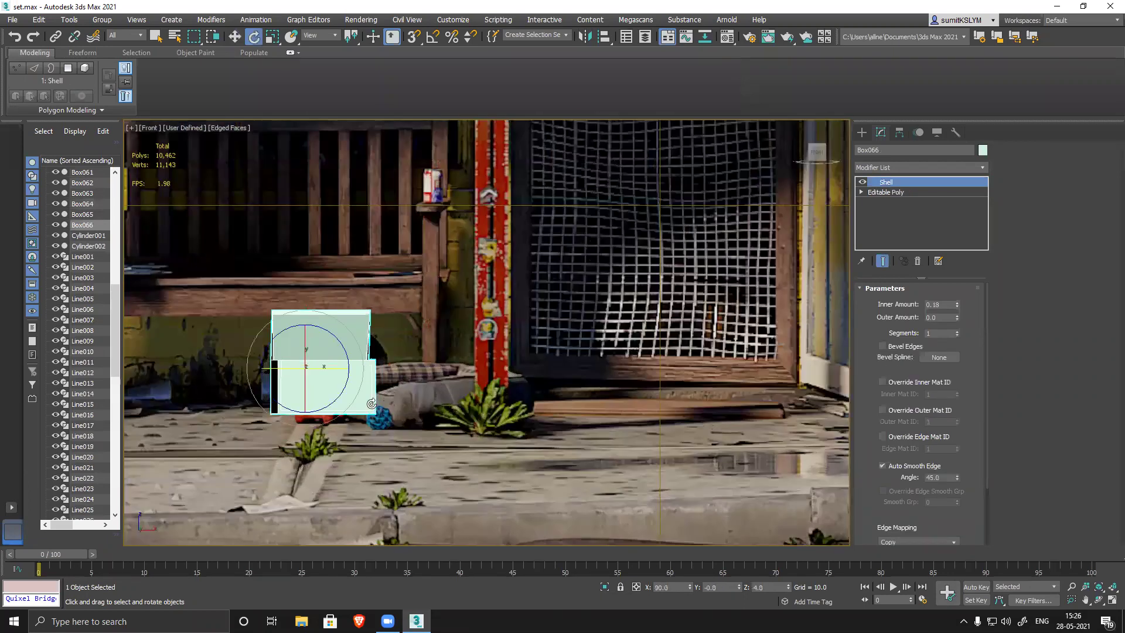
{"action": "left_click_drag", "start_coordinate": [330, 370], "coordinate": [323, 390]}
- Add an Edit Poly modifier above the Shell on the small open box copy
{"action": "scroll", "coordinate": [323, 389], "scroll_direction": "up", "scroll_amount": 3}
{"action": "scroll", "coordinate": [427, 339], "scroll_direction": "up", "scroll_amount": 3}
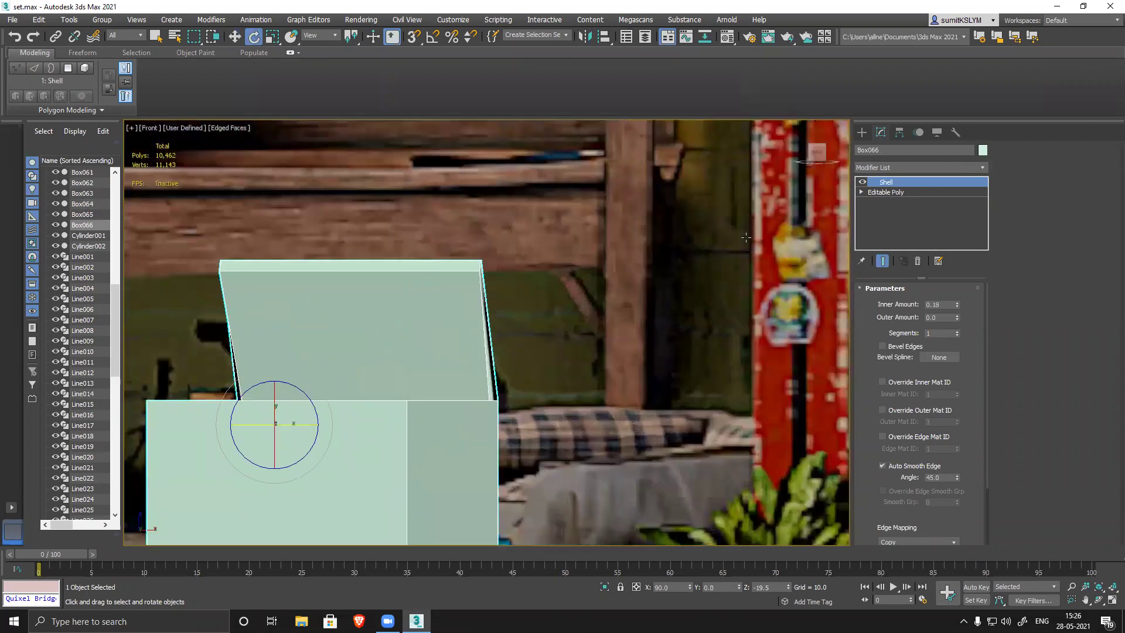
{"action": "left_click", "coordinate": [908, 170]}
{"action": "key", "text": "e"}
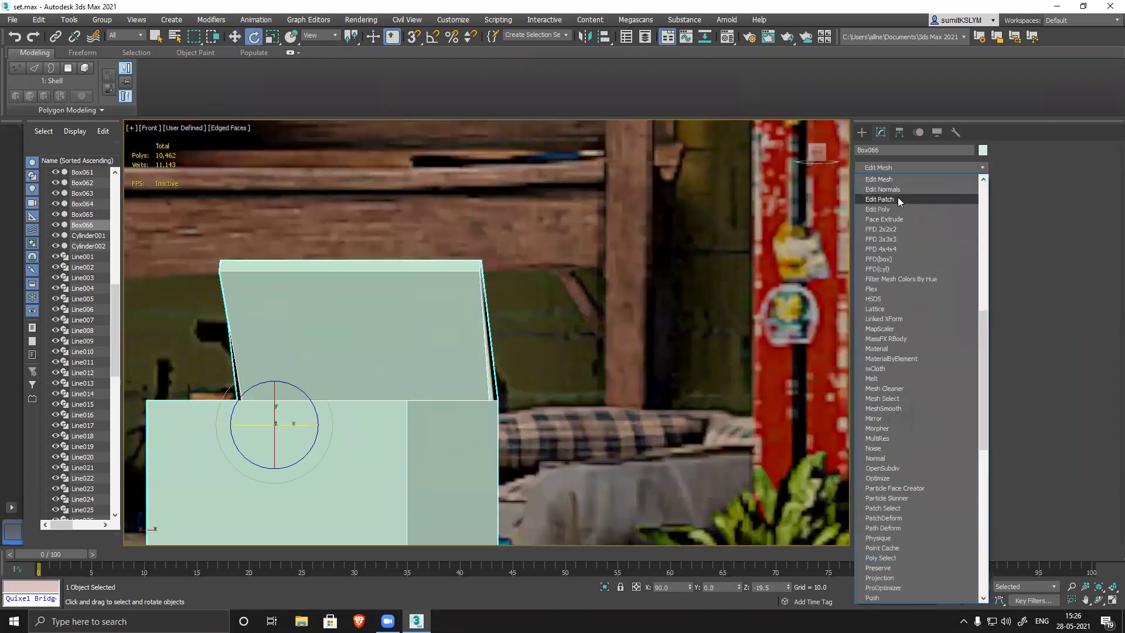
{"action": "left_click", "coordinate": [888, 209]}
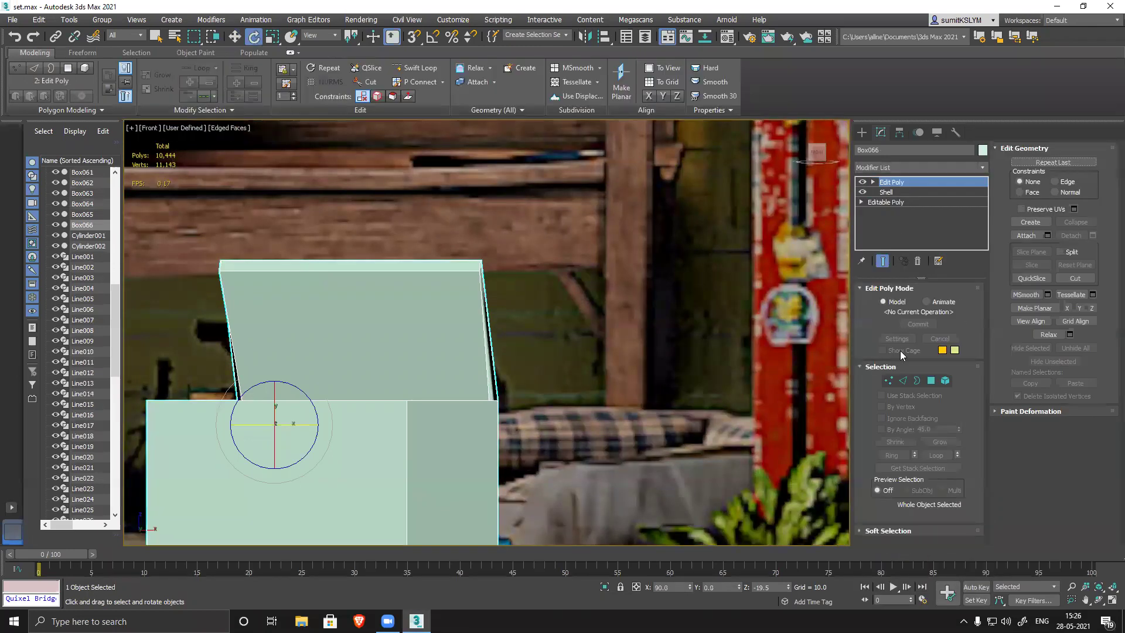
- Extrude the narrow top-edge polygon of the box's raised flap a short distance outward
{"action": "left_click", "coordinate": [932, 381]}
{"action": "left_click", "coordinate": [377, 264]}
{"action": "middle_click_drag", "start_coordinate": [586, 315], "coordinate": [523, 323], "text": "alt"}
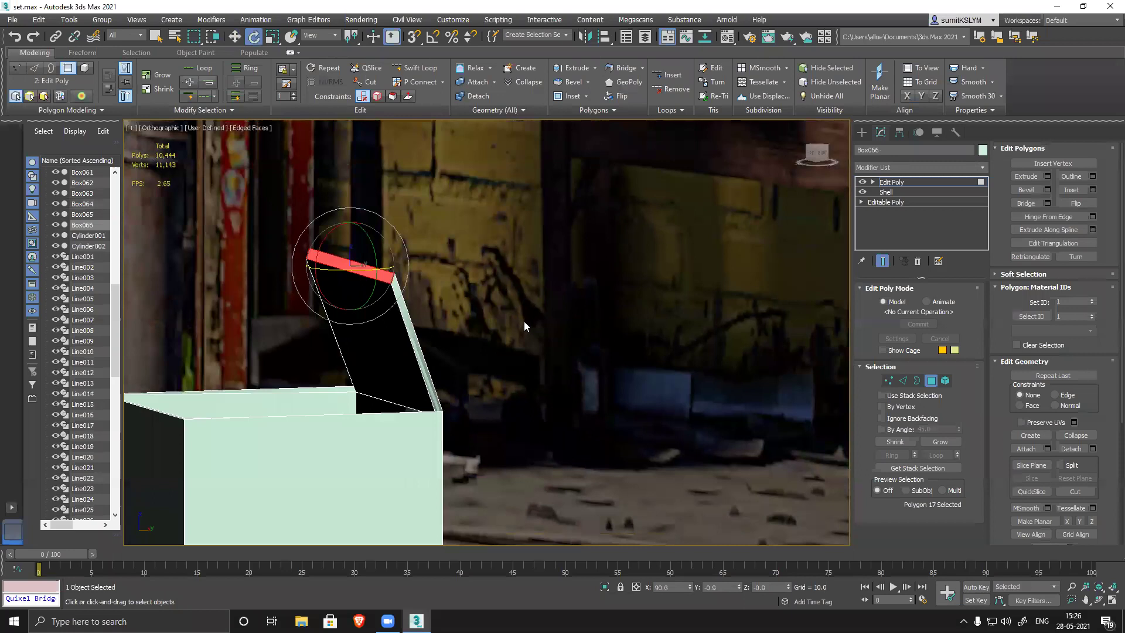
{"action": "key", "text": "w"}
{"action": "middle_click_drag", "start_coordinate": [448, 303], "coordinate": [407, 305], "text": "alt"}
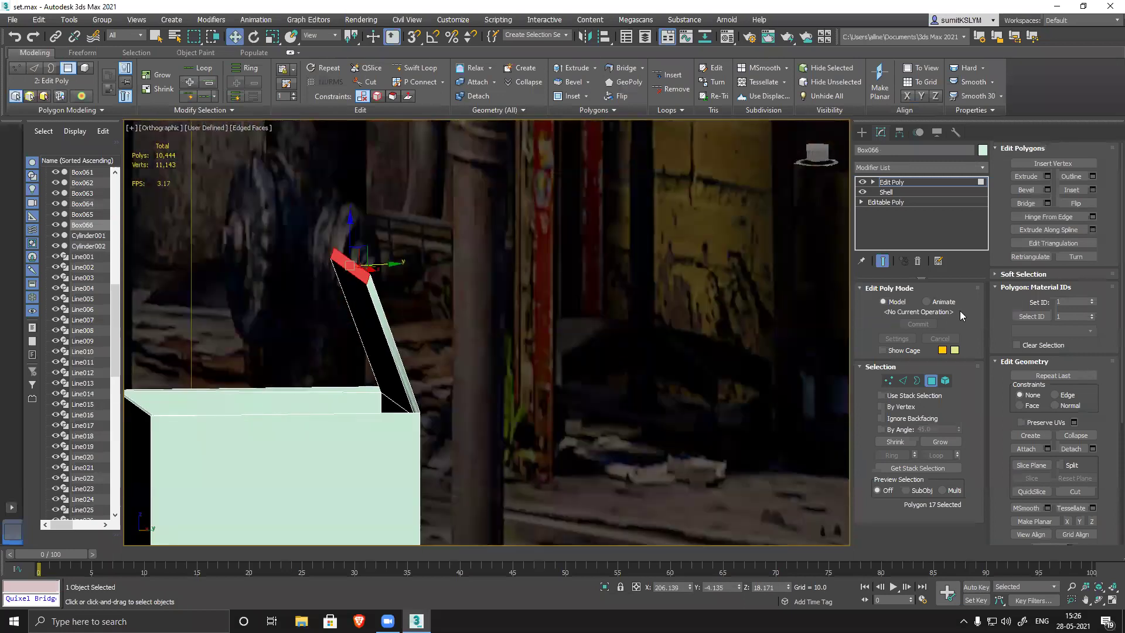
{"action": "left_click", "coordinate": [1027, 176]}
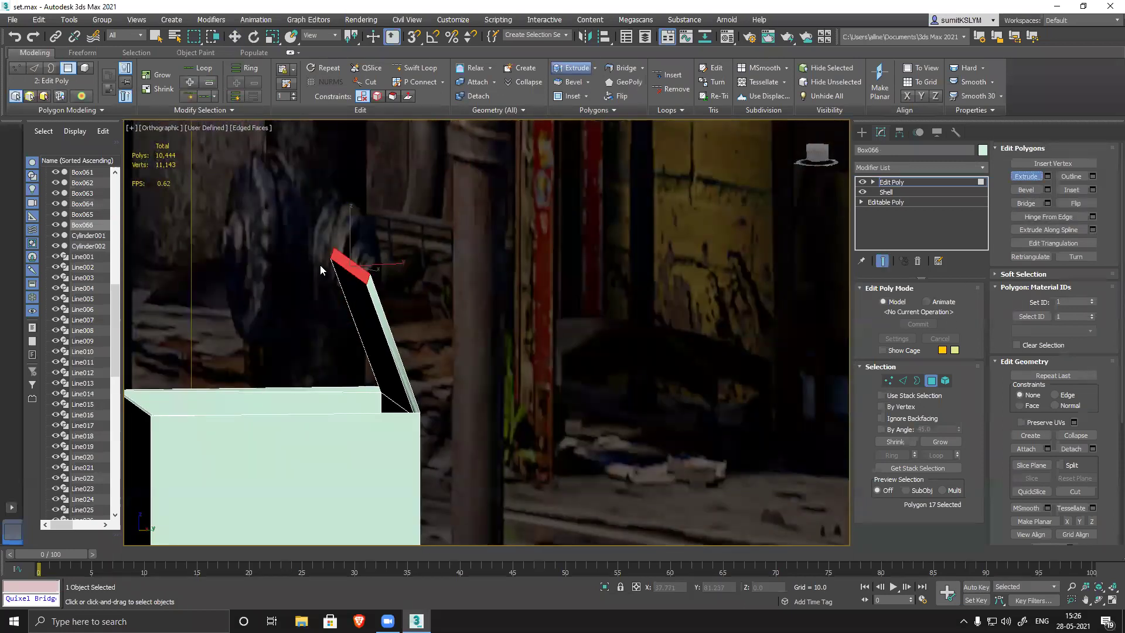
{"action": "mouse_move", "coordinate": [364, 252]}
{"action": "left_mouse_down"}
{"action": "mouse_move", "coordinate": [377, 221]}
{"action": "mouse_move", "coordinate": [367, 245]}
{"action": "left_mouse_up"}
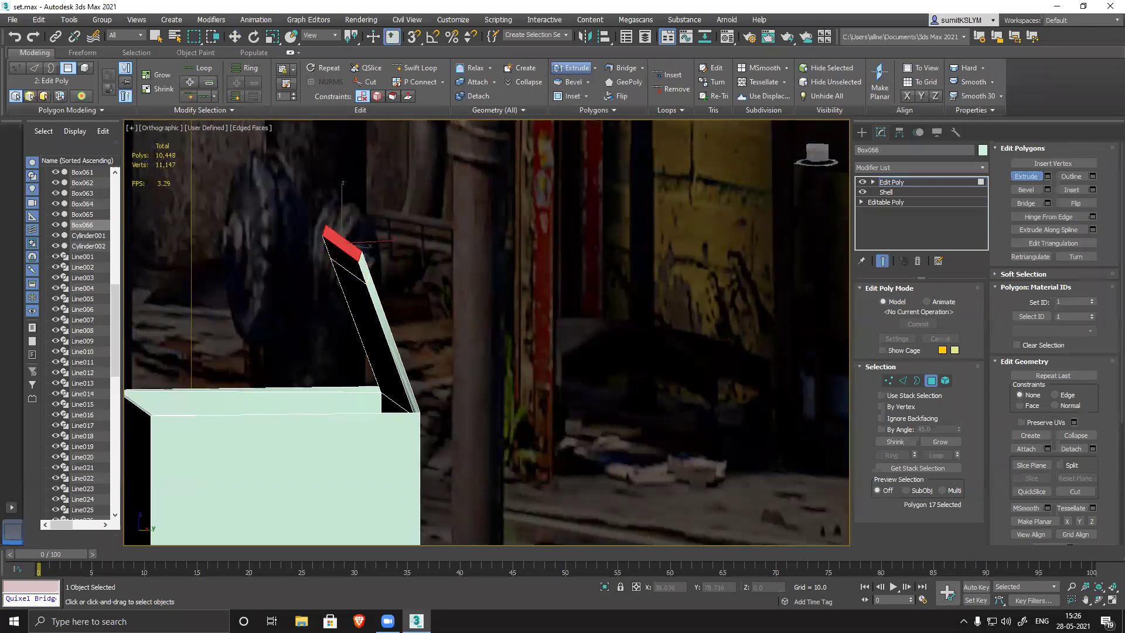
{"action": "middle_click_drag", "start_coordinate": [372, 332], "coordinate": [378, 332], "text": "alt"}
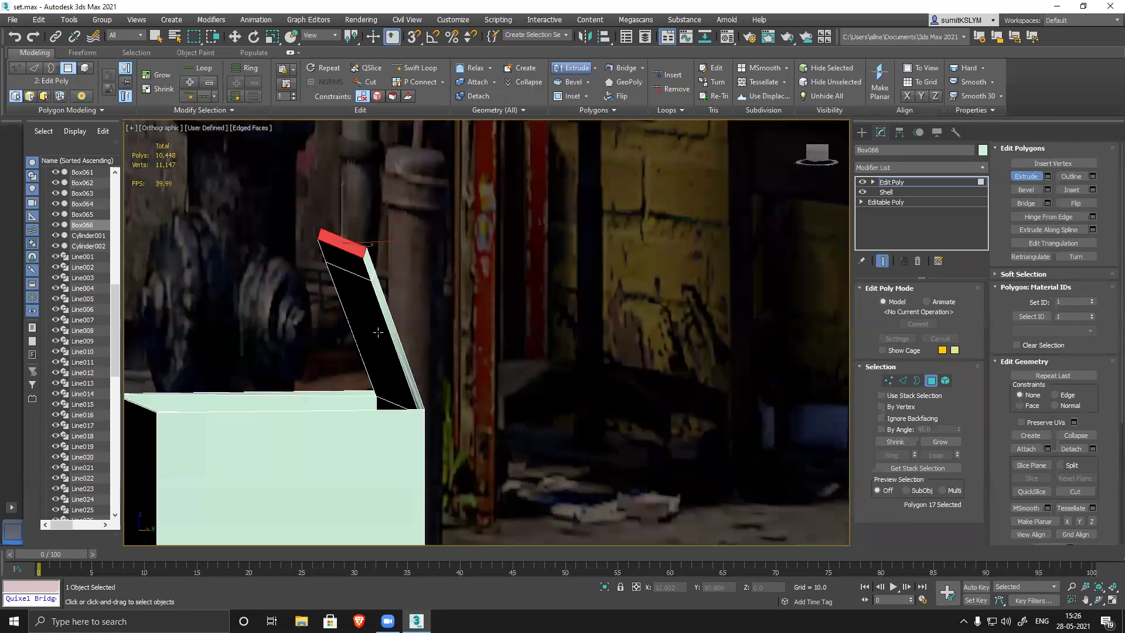
- Bend the extruded flap tip over the box by moving its end polygon to Y -4.485, Z 18.146, and leave polygon editing
{"action": "key", "text": "w"}
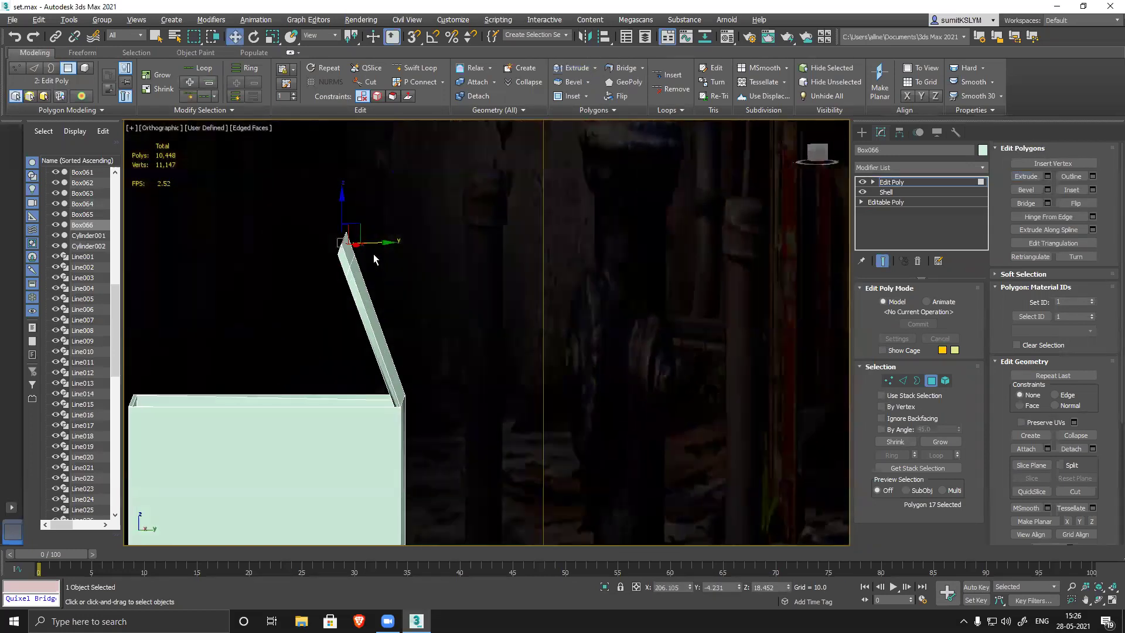
{"action": "left_click_drag", "start_coordinate": [363, 224], "coordinate": [343, 250]}
{"action": "middle_click_drag", "start_coordinate": [311, 331], "coordinate": [373, 341], "text": "alt"}
{"action": "middle_click_drag", "start_coordinate": [370, 388], "coordinate": [376, 334]}
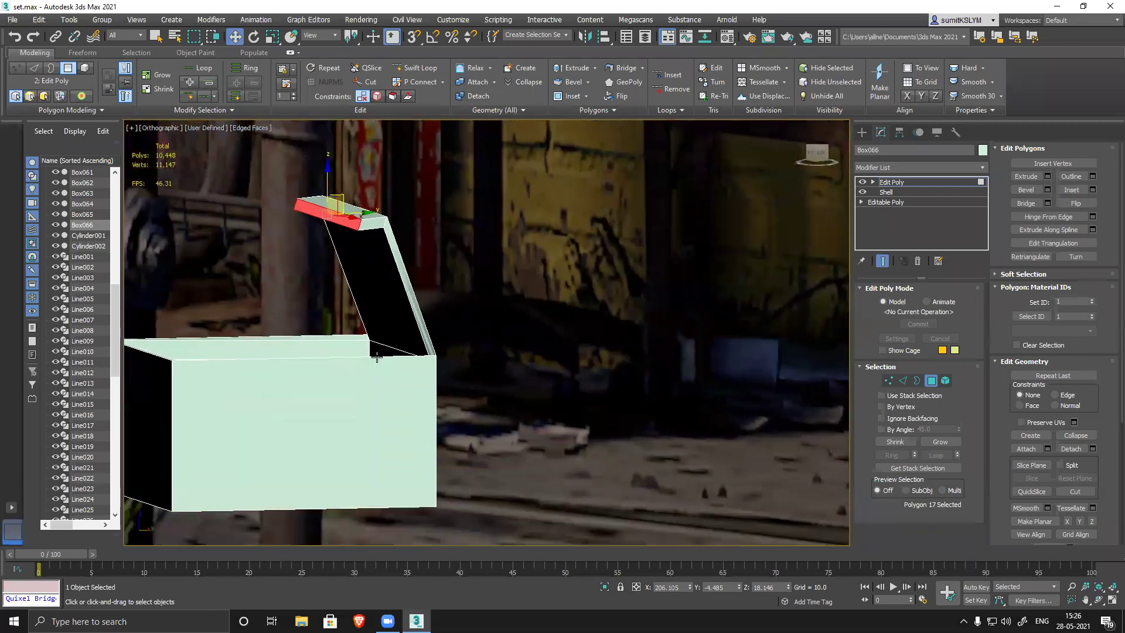
{"action": "scroll", "coordinate": [369, 370], "scroll_direction": "down", "scroll_amount": 3}
{"action": "middle_click_drag", "start_coordinate": [368, 391], "coordinate": [460, 390], "text": "alt"}
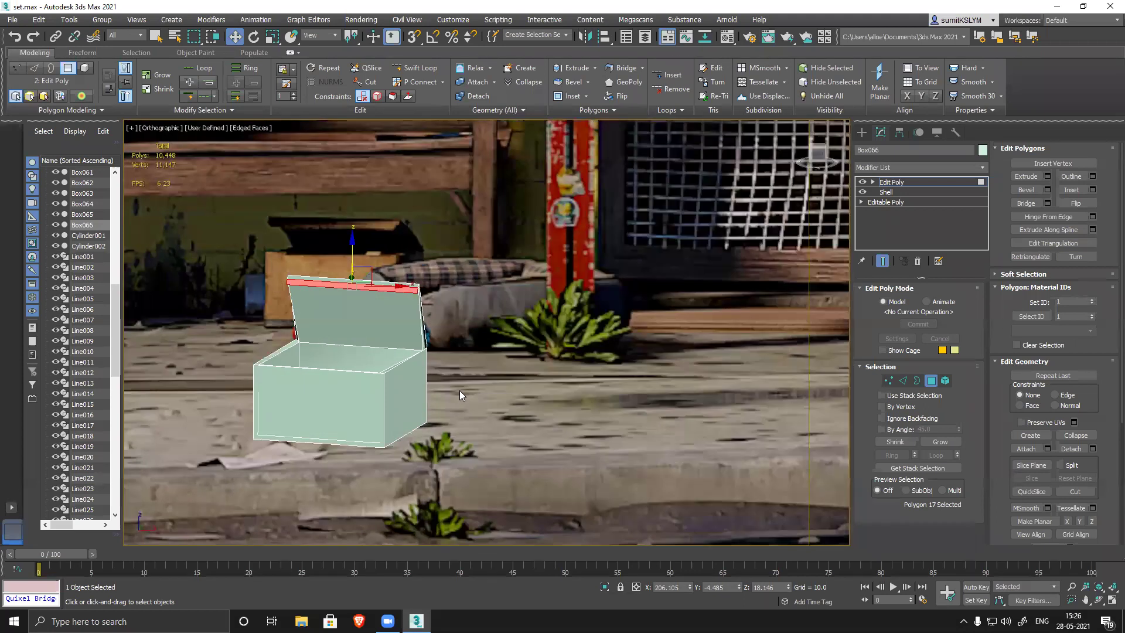
{"action": "key", "text": "f"}
{"action": "scroll", "coordinate": [459, 391], "scroll_direction": "up", "scroll_amount": 4}
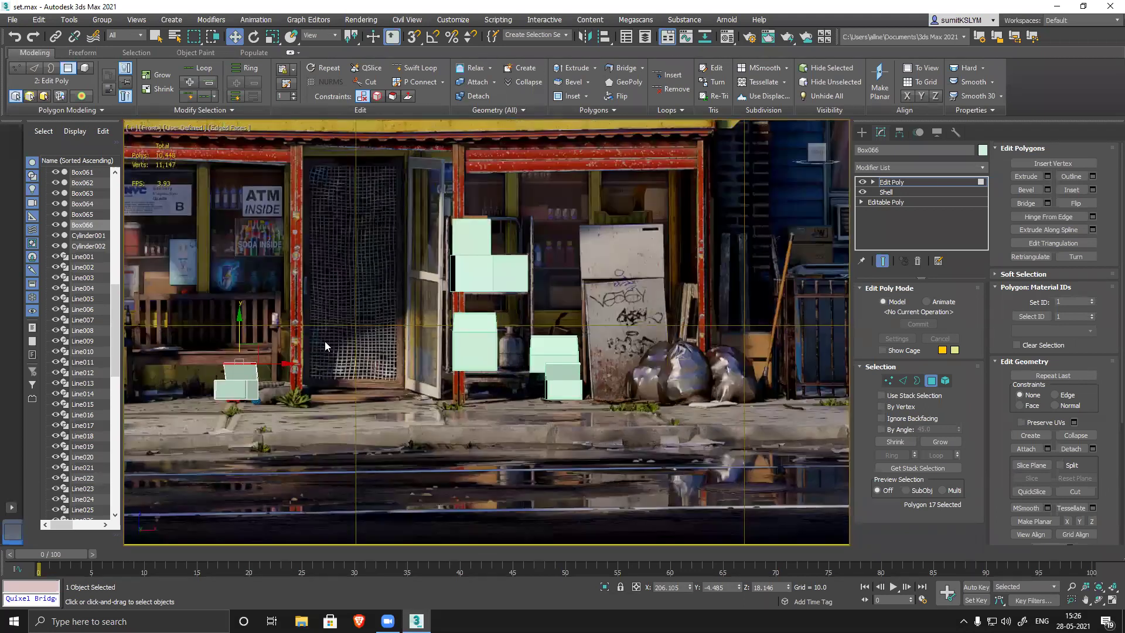
{"action": "middle_click_drag", "start_coordinate": [375, 405], "coordinate": [416, 407]}
{"action": "scroll", "coordinate": [245, 293], "scroll_direction": "up", "scroll_amount": 4}
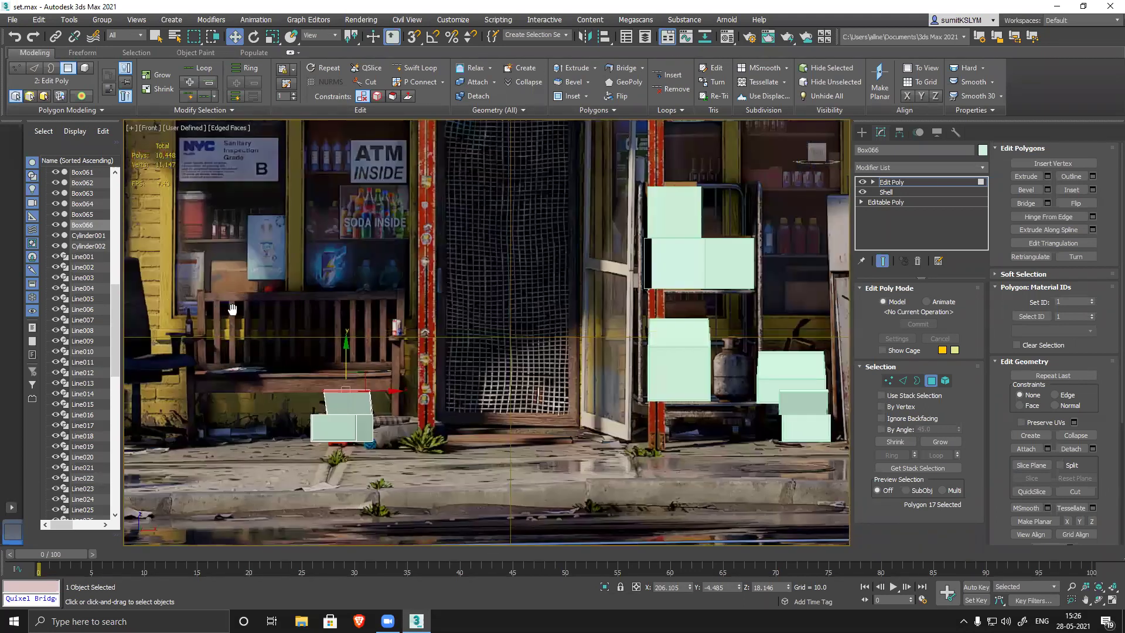
{"action": "scroll", "coordinate": [339, 320], "scroll_direction": "down", "scroll_amount": 2}
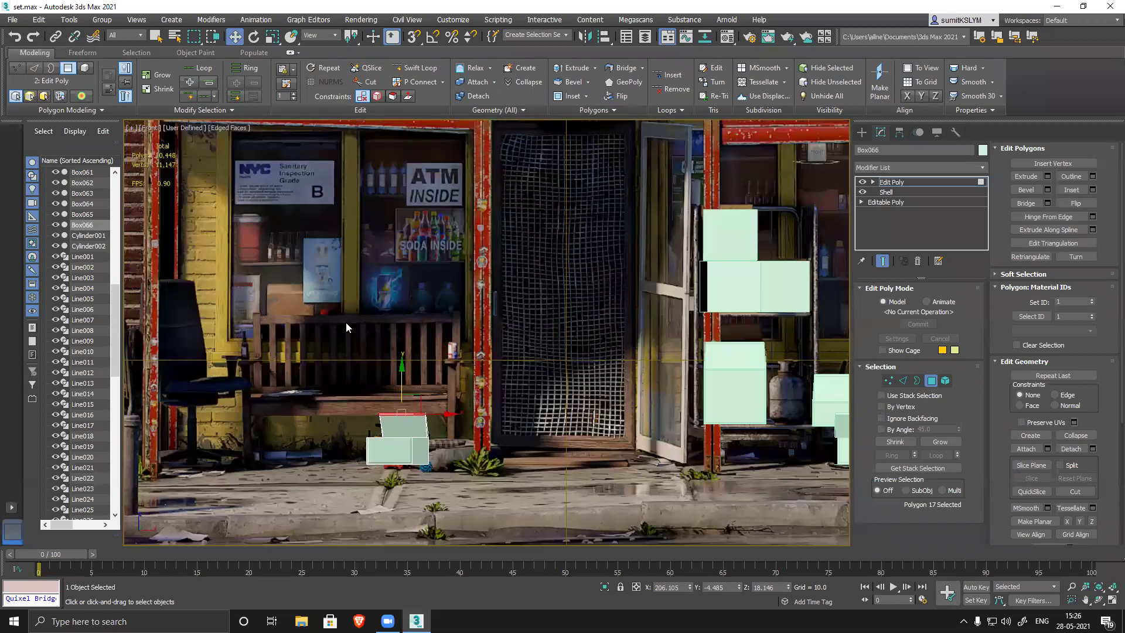
{"action": "middle_click_drag", "start_coordinate": [346, 322], "coordinate": [276, 323]}
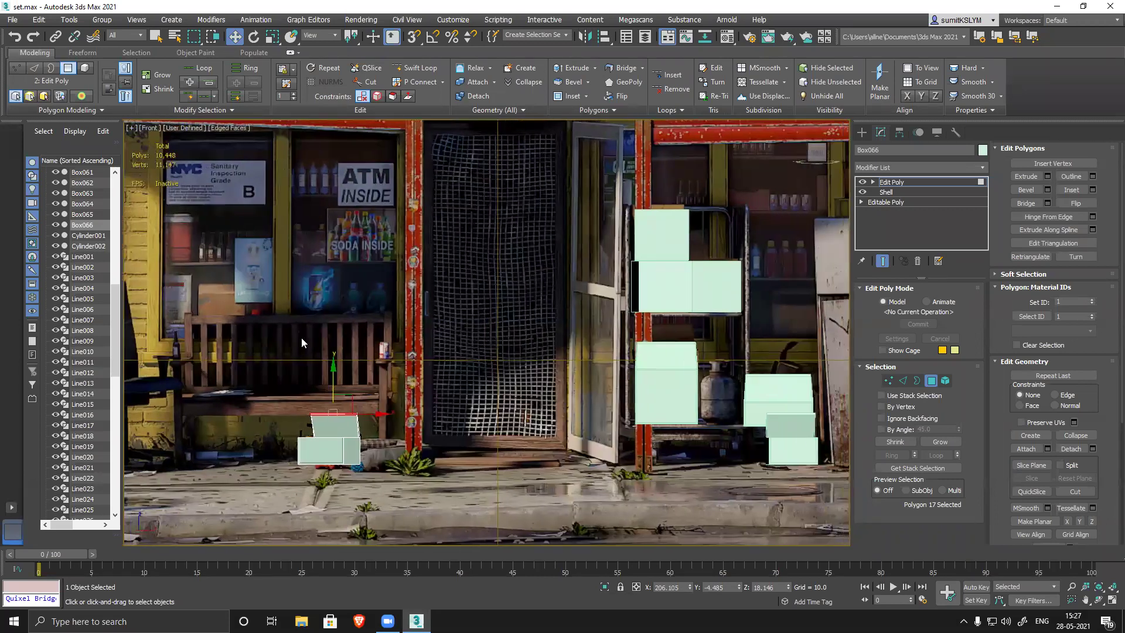
{"action": "left_click", "coordinate": [931, 380]}
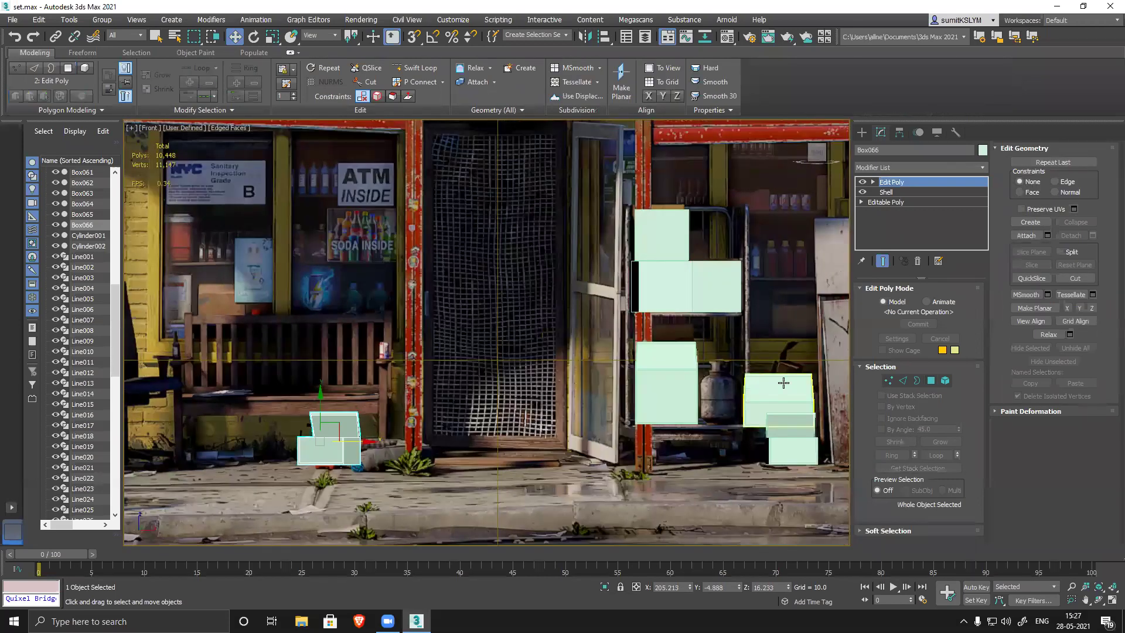
- Duplicate the wider open box beside the refrigerator to X 198.843 and raise it to Z 25.164, behind the bench
{"action": "left_click", "coordinate": [784, 383]}
{"action": "left_click_drag", "start_coordinate": [823, 404], "coordinate": [262, 404], "text": "shift"}
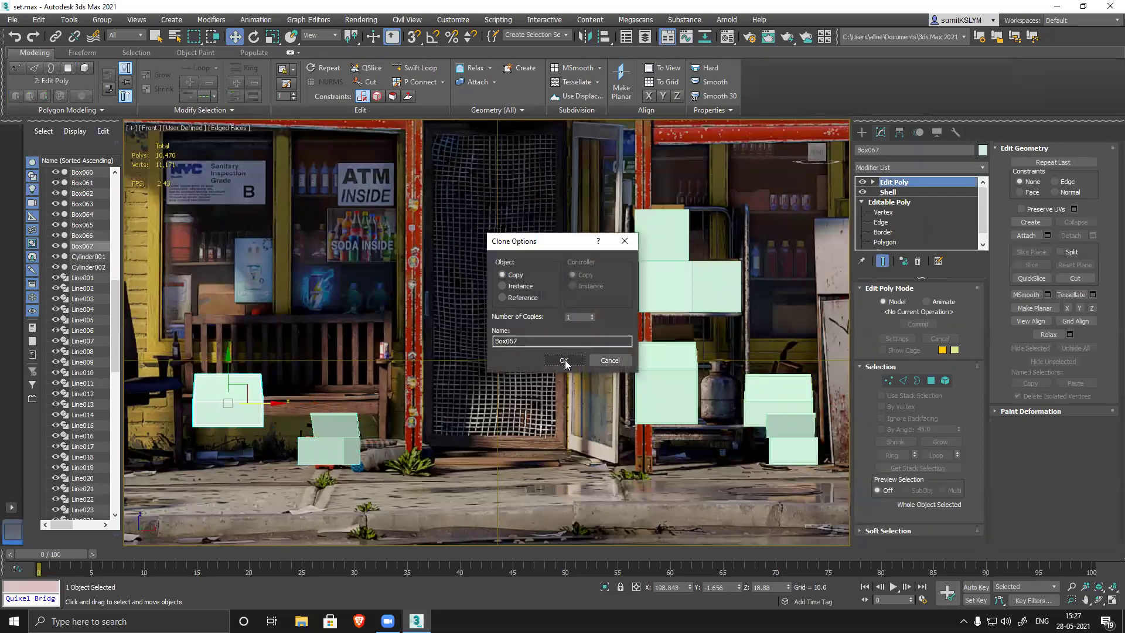
{"action": "left_click", "coordinate": [564, 360]}
{"action": "left_click_drag", "start_coordinate": [216, 359], "coordinate": [214, 270]}
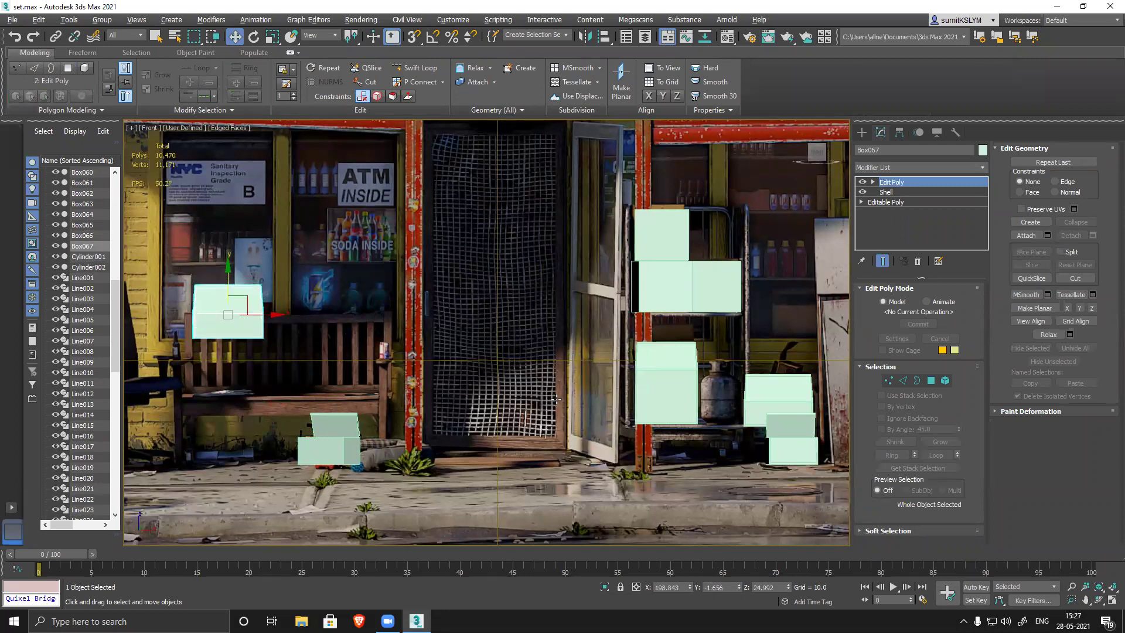
{"action": "scroll", "coordinate": [383, 319], "scroll_direction": "up", "scroll_amount": 5}
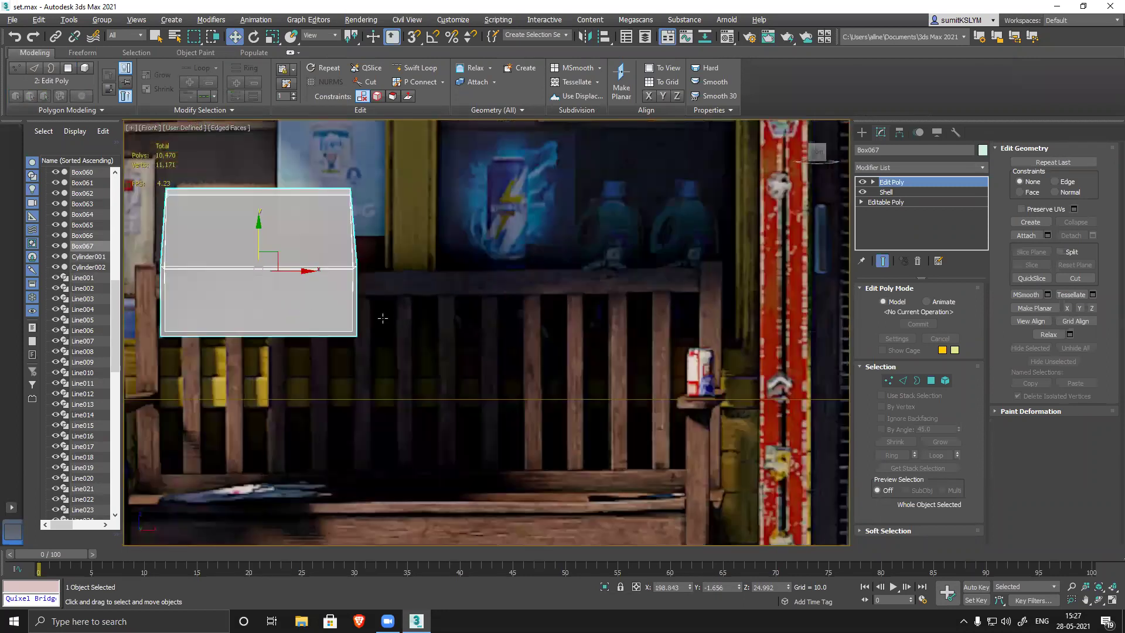
{"action": "middle_click_drag", "start_coordinate": [383, 318], "coordinate": [400, 397]}
{"action": "left_click_drag", "start_coordinate": [275, 305], "coordinate": [275, 303]}
{"action": "middle_click_drag", "start_coordinate": [382, 297], "coordinate": [381, 324]}
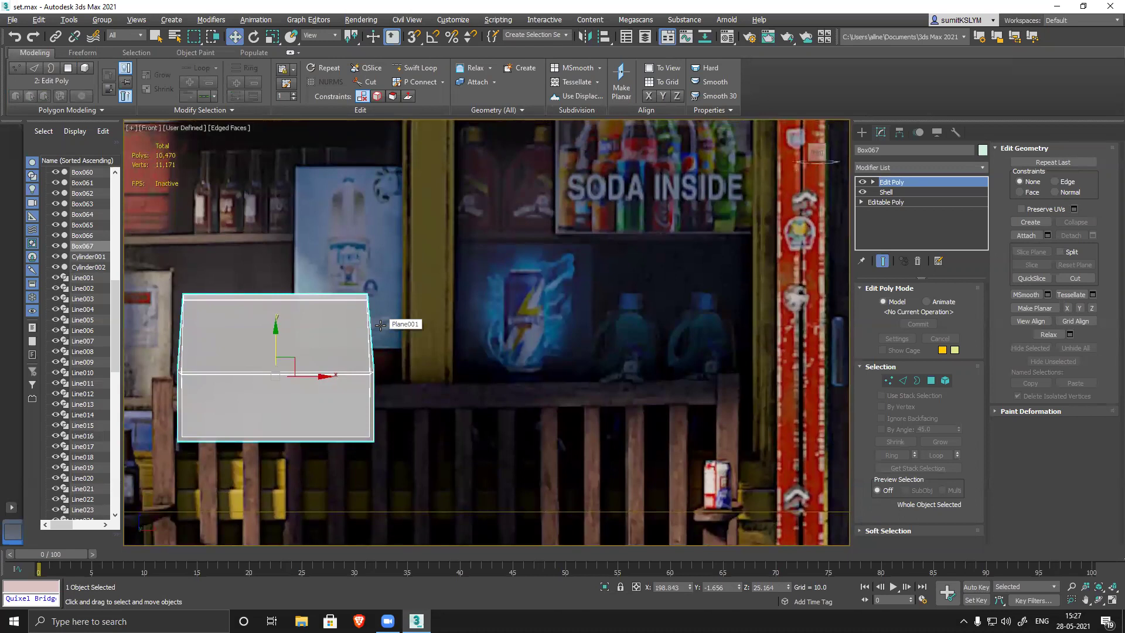
- Duplicate the open box behind the bench sideways toward the office chair as one copy
{"action": "scroll", "coordinate": [381, 325], "scroll_direction": "down", "scroll_amount": 5}
{"action": "middle_click_drag", "start_coordinate": [380, 327], "coordinate": [400, 329]}
{"action": "scroll", "coordinate": [375, 359], "scroll_direction": "up", "scroll_amount": 3}
{"action": "middle_click_drag", "start_coordinate": [453, 367], "coordinate": [466, 386]}
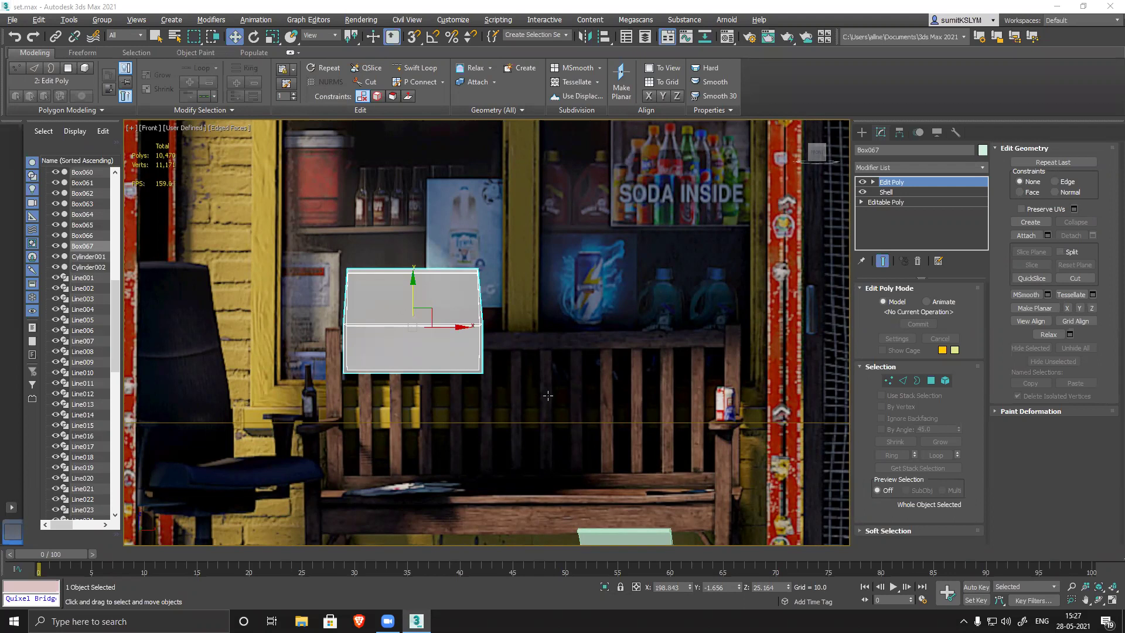
{"action": "middle_click_drag", "start_coordinate": [525, 384], "coordinate": [538, 376]}
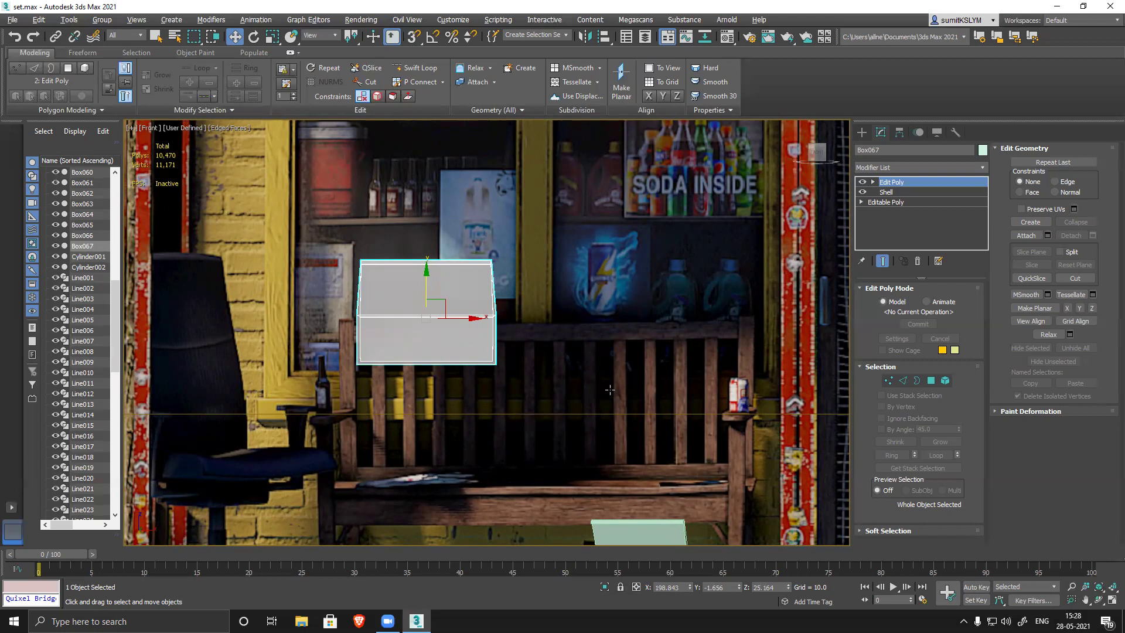
{"action": "middle_click_drag", "start_coordinate": [535, 379], "coordinate": [543, 370]}
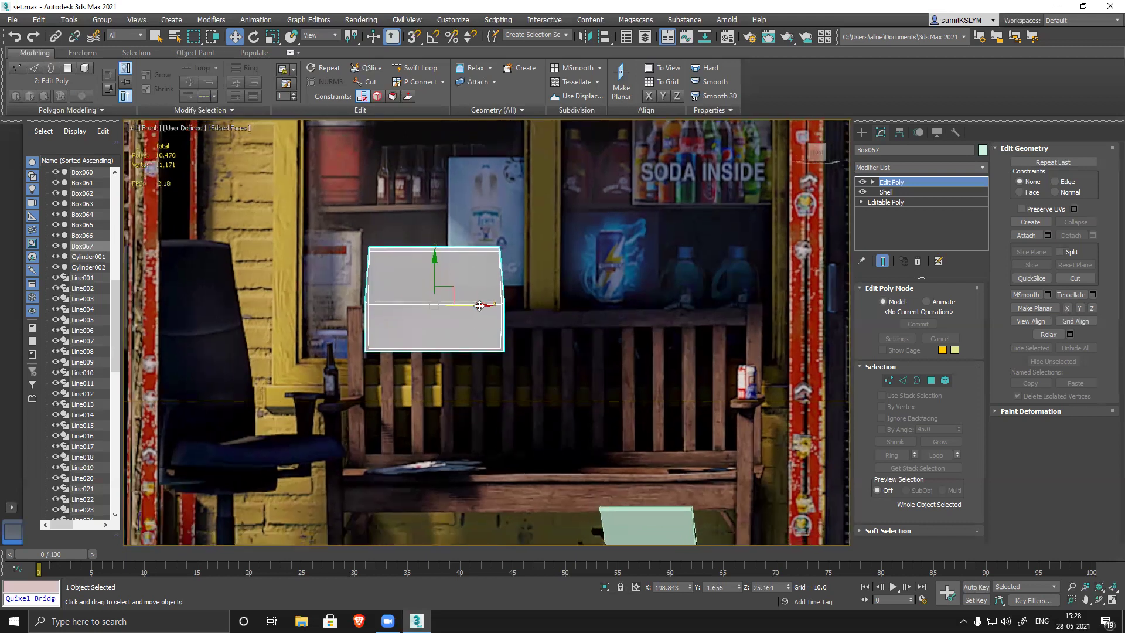
{"action": "mouse_move", "coordinate": [480, 306]}
{"action": "left_mouse_down", "text": "shift"}
{"action": "mouse_move", "coordinate": [275, 306]}
{"action": "mouse_move", "coordinate": [410, 318]}
{"action": "left_mouse_up", "text": "shift"}
{"action": "left_click", "coordinate": [565, 359]}
- Turn the new copy end-on to the front view, place it close beside its neighbour and raise it slightly
{"action": "key", "text": "e"}
{"action": "key", "text": "q"}
{"action": "key", "text": "w"}
{"action": "left_click_drag", "start_coordinate": [341, 305], "coordinate": [361, 306]}
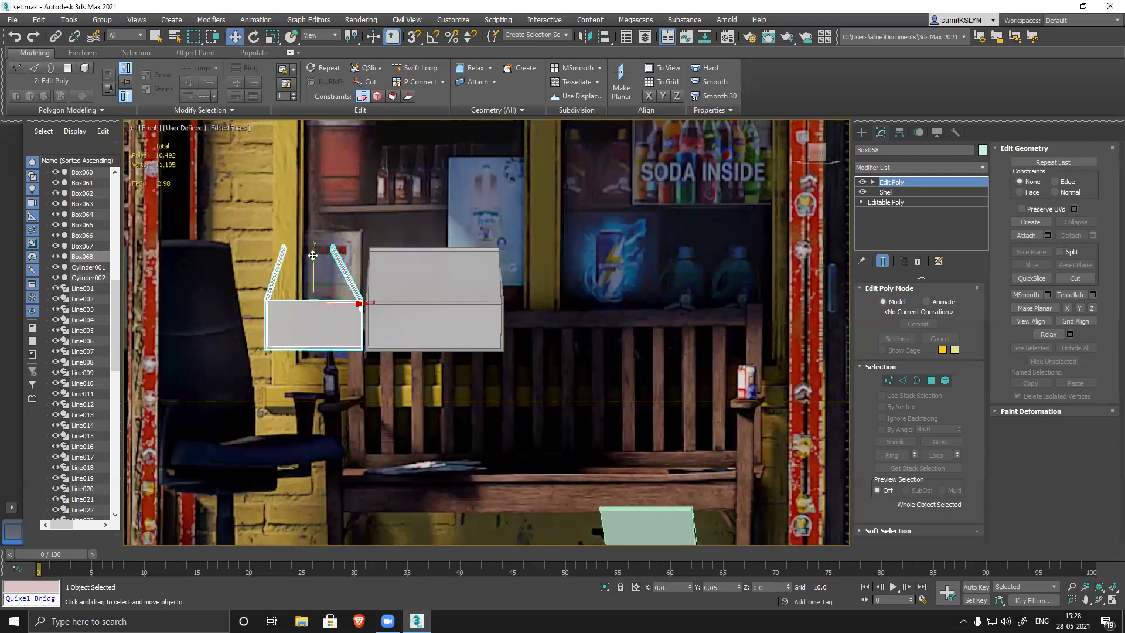
{"action": "left_click_drag", "start_coordinate": [313, 256], "coordinate": [313, 222]}
- Reshape the turned copy's vertices into a taller, narrower box, raising its top and lowering the bottom vertices to Z 23.234
{"action": "left_click", "coordinate": [889, 381]}
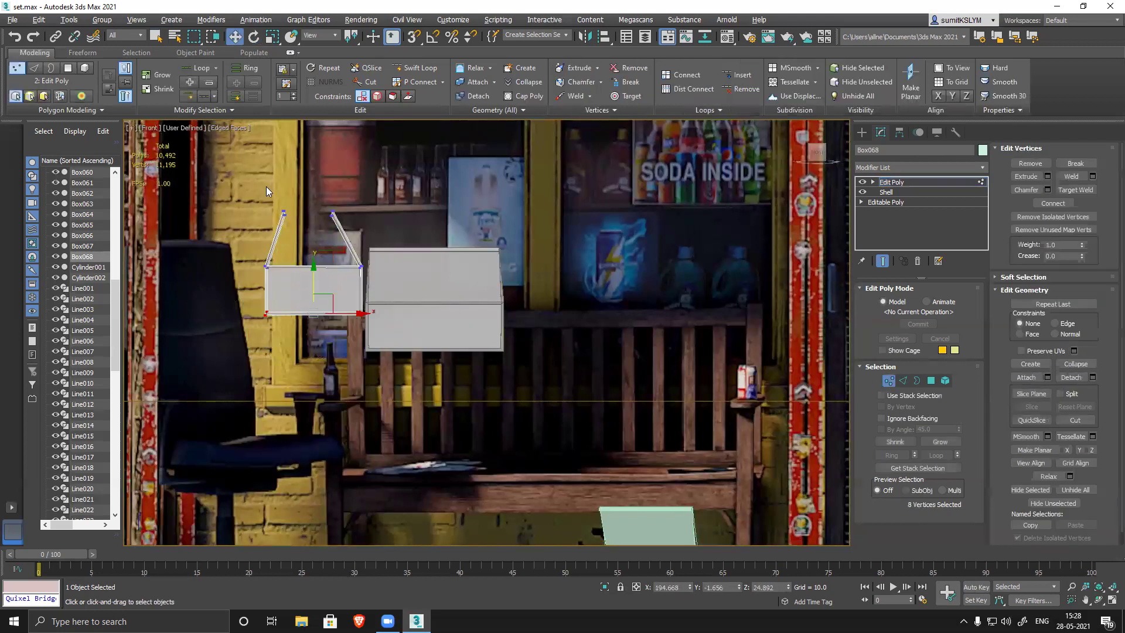
{"action": "left_click_drag", "start_coordinate": [380, 272], "coordinate": [375, 268]}
{"action": "left_click_drag", "start_coordinate": [311, 193], "coordinate": [307, 157]}
{"action": "left_click_drag", "start_coordinate": [297, 384], "coordinate": [297, 384]}
{"action": "left_click_drag", "start_coordinate": [320, 239], "coordinate": [338, 239]}
{"action": "left_click_drag", "start_coordinate": [274, 303], "coordinate": [436, 379]}
{"action": "left_click_drag", "start_coordinate": [322, 273], "coordinate": [320, 319]}
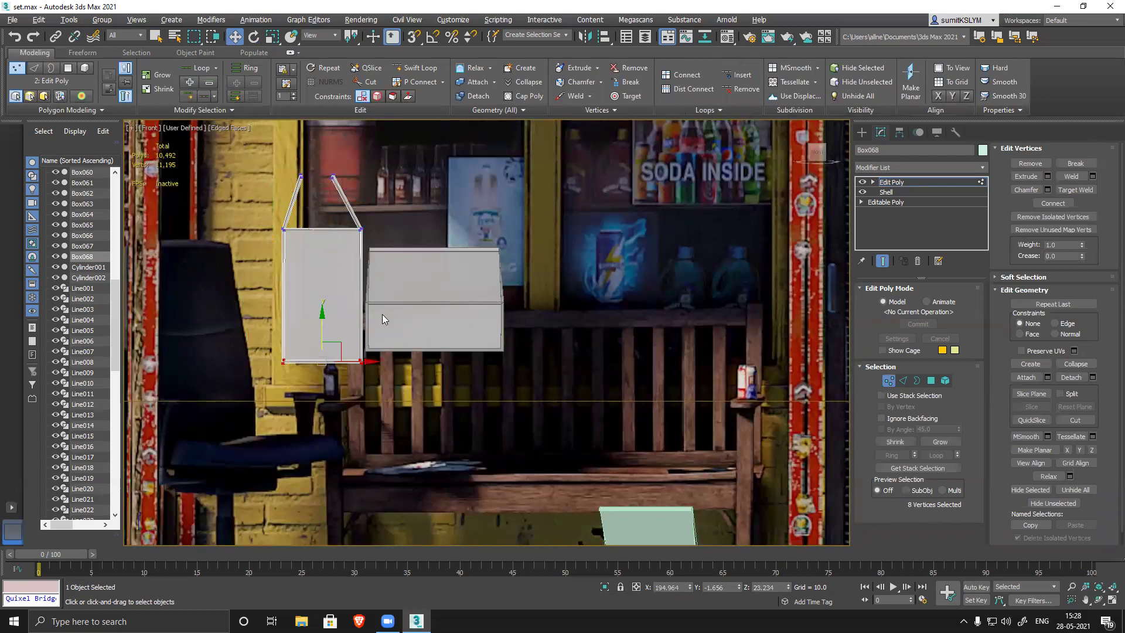
- Widen the narrow box behind the bench by moving its right-side vertices to X 196.118, against the wider box
{"action": "left_click_drag", "start_coordinate": [321, 163], "coordinate": [432, 449]}
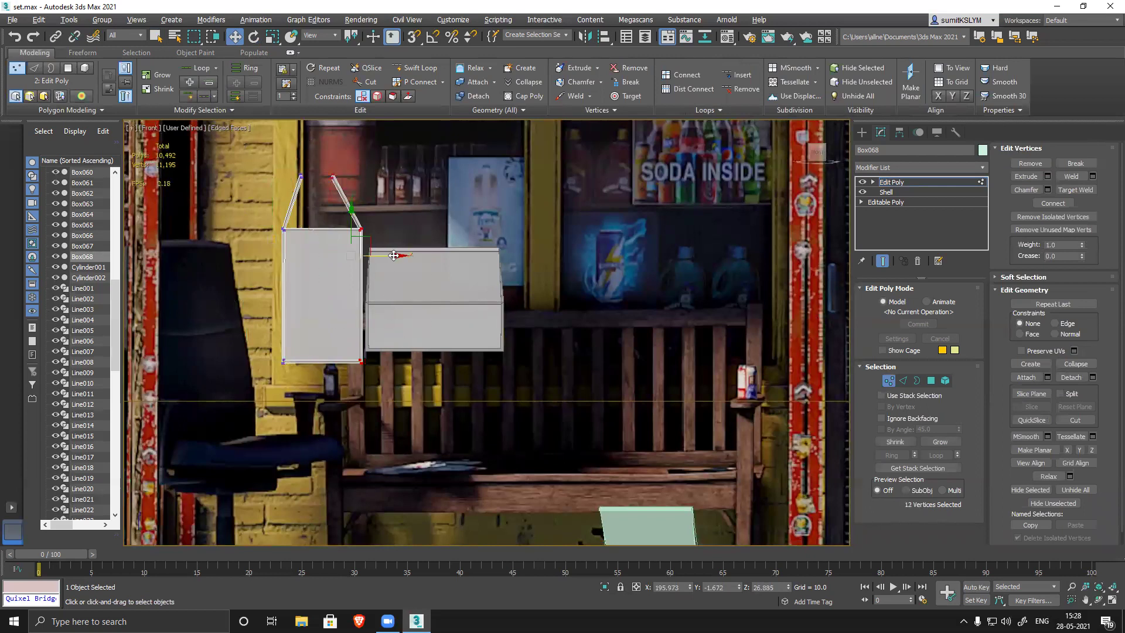
{"action": "left_click_drag", "start_coordinate": [393, 256], "coordinate": [398, 256]}
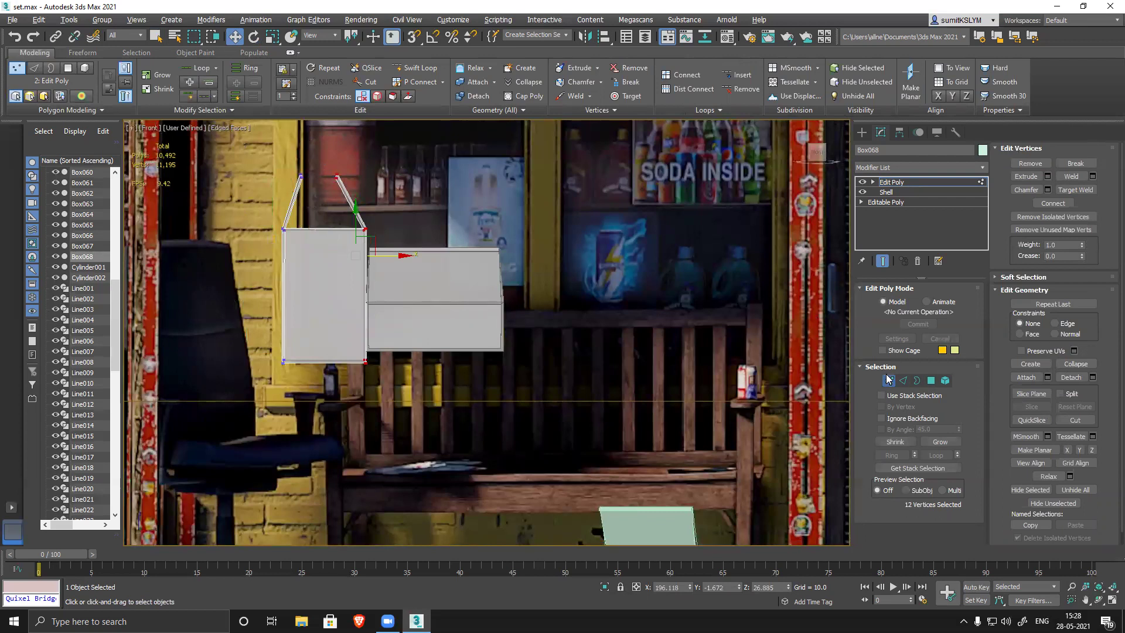
{"action": "left_click", "coordinate": [889, 380]}
{"action": "middle_click_drag", "start_coordinate": [458, 337], "coordinate": [430, 386], "text": "alt"}
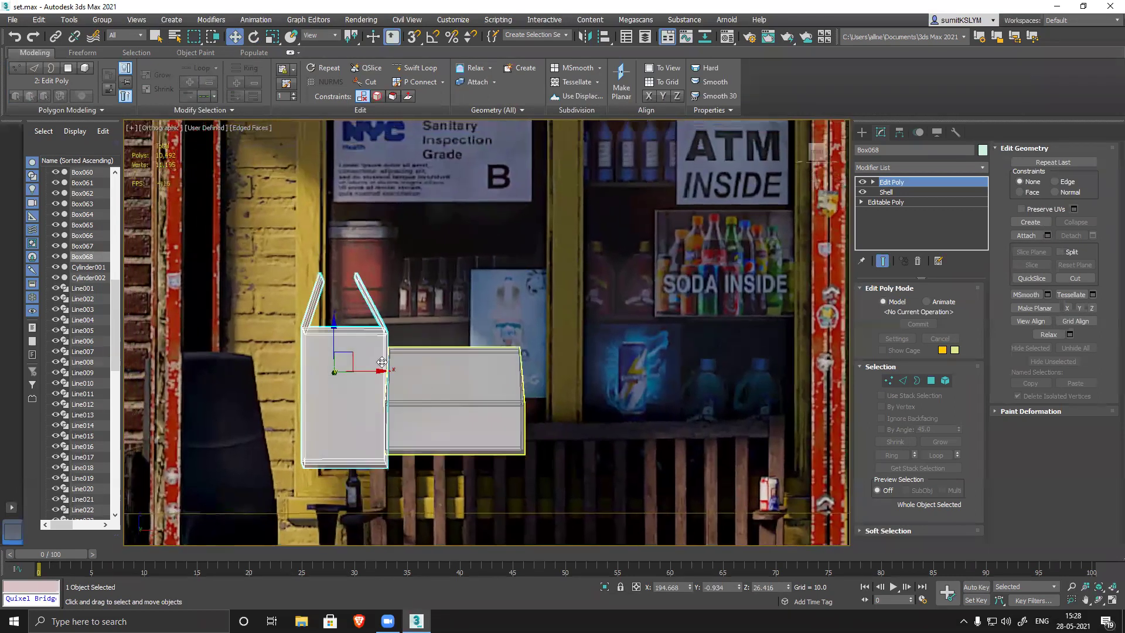
- Lower the tip vertices of both top flaps on the narrow box so the flaps lie nearly flat above its opening
{"action": "left_click", "coordinate": [890, 380]}
{"action": "scroll", "coordinate": [447, 383], "scroll_direction": "up", "scroll_amount": 3}
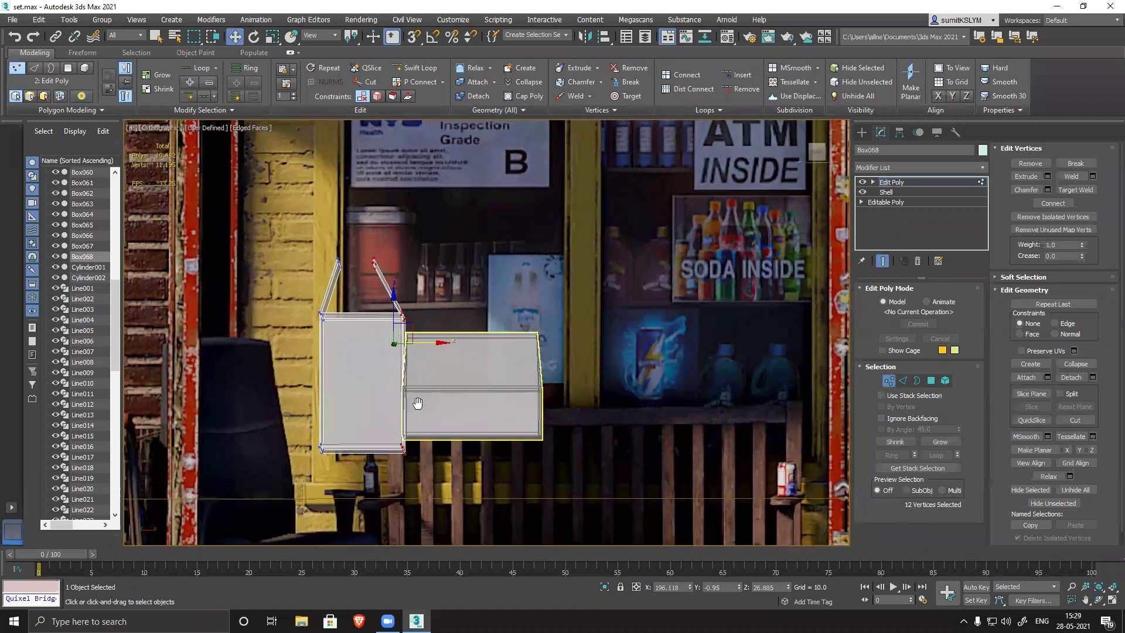
{"action": "key", "text": "f"}
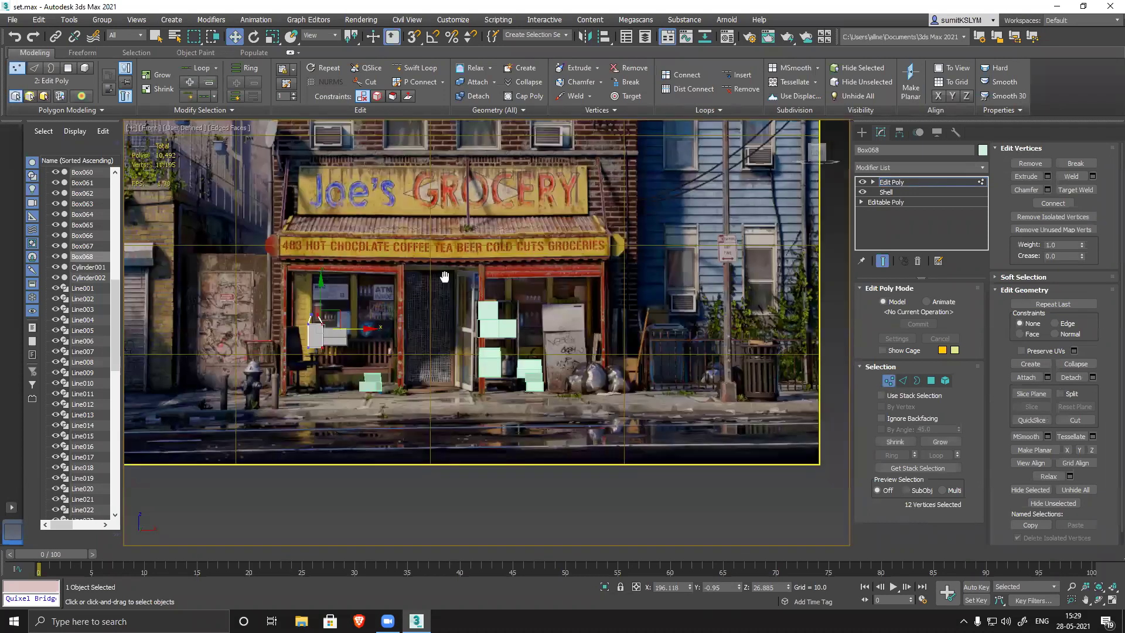
{"action": "scroll", "coordinate": [389, 296], "scroll_direction": "up", "scroll_amount": 5}
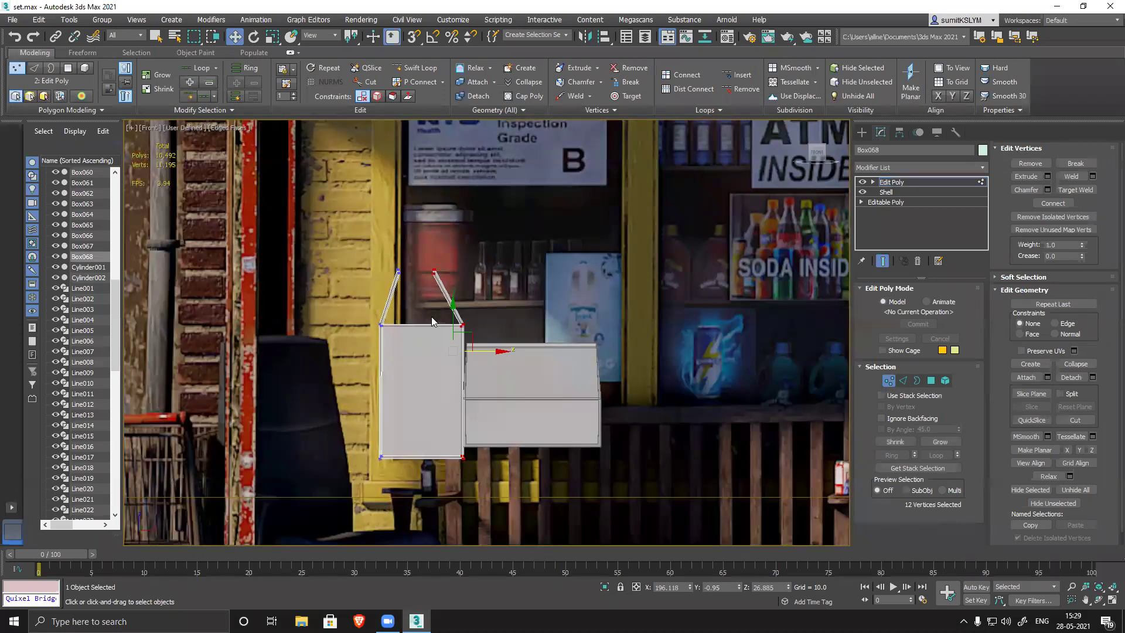
{"action": "scroll", "coordinate": [430, 259], "scroll_direction": "up", "scroll_amount": 5}
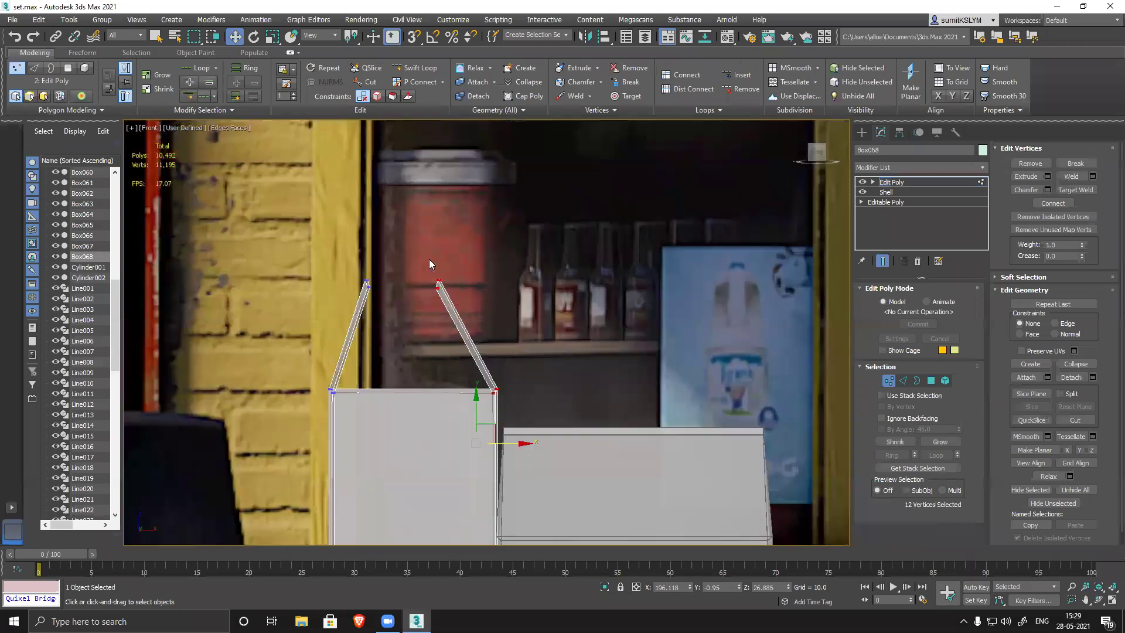
{"action": "left_click_drag", "start_coordinate": [412, 271], "coordinate": [461, 308]}
{"action": "left_click_drag", "start_coordinate": [440, 237], "coordinate": [438, 323]}
{"action": "left_click_drag", "start_coordinate": [336, 260], "coordinate": [390, 315]}
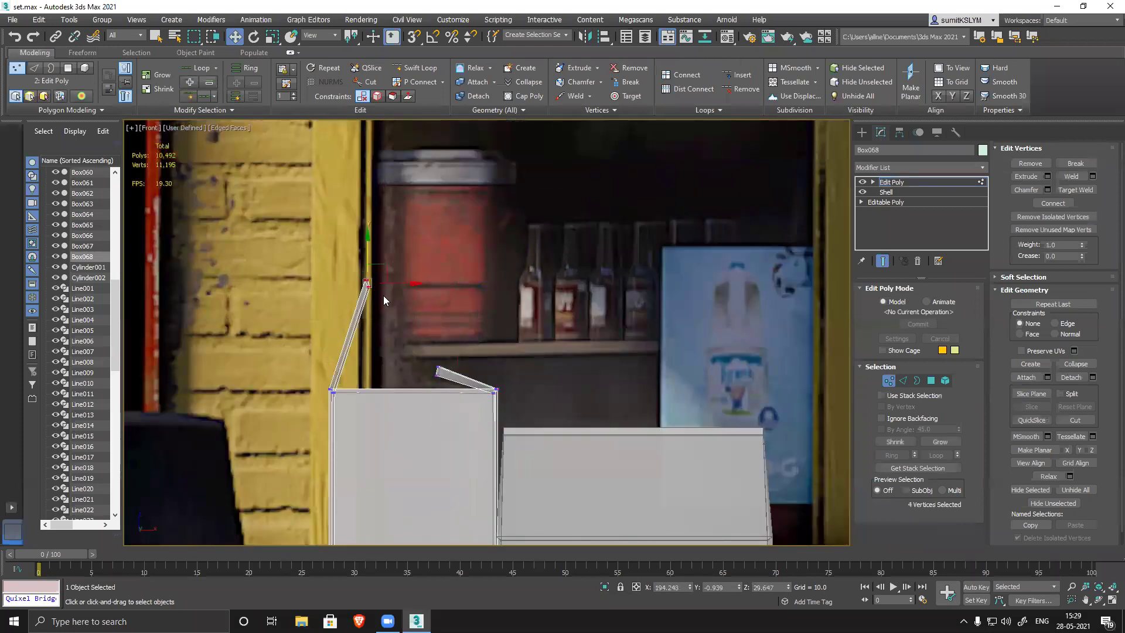
{"action": "left_click_drag", "start_coordinate": [369, 241], "coordinate": [376, 334]}
{"action": "scroll", "coordinate": [443, 264], "scroll_direction": "down", "scroll_amount": 5}
{"action": "scroll", "coordinate": [456, 359], "scroll_direction": "down", "scroll_amount": 2}
{"action": "middle_click_drag", "start_coordinate": [504, 426], "coordinate": [534, 327]}
{"action": "left_click", "coordinate": [889, 380]}
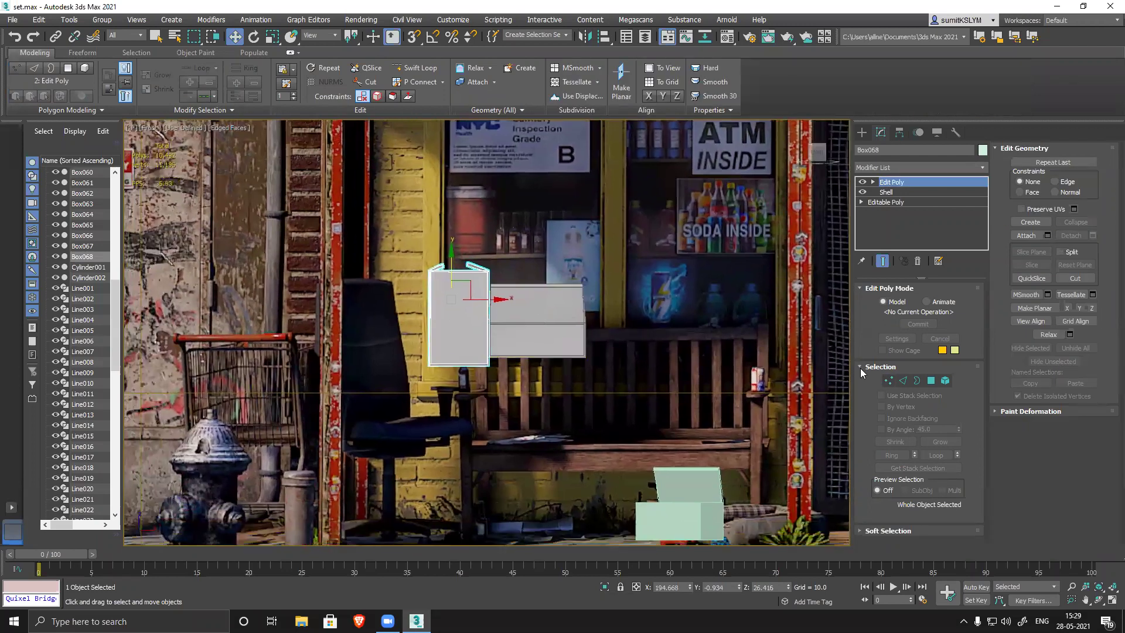
- Raise the narrow box's bottom vertices to Z 23.408
{"action": "left_click", "coordinate": [888, 382]}
{"action": "left_click_drag", "start_coordinate": [590, 408], "coordinate": [591, 408]}
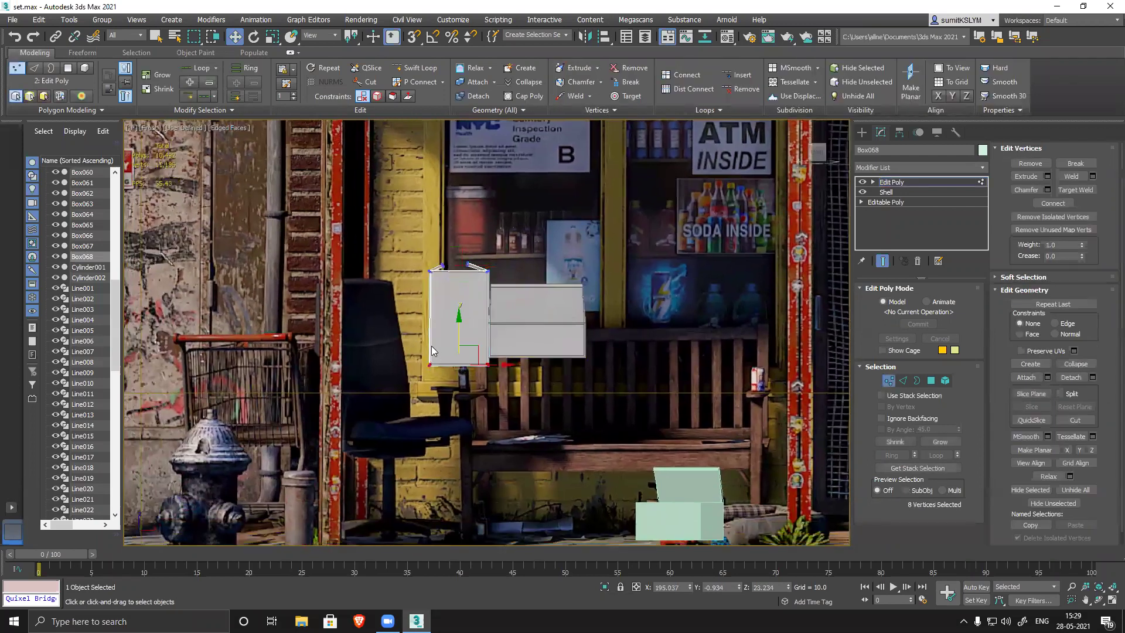
{"action": "scroll", "coordinate": [432, 351], "scroll_direction": "up", "scroll_amount": 5}
{"action": "mouse_move", "coordinate": [507, 350]}
{"action": "left_mouse_down"}
{"action": "mouse_move", "coordinate": [507, 295]}
{"action": "mouse_move", "coordinate": [507, 343]}
{"action": "left_mouse_up"}
{"action": "middle_click_drag", "start_coordinate": [614, 364], "coordinate": [509, 352]}
{"action": "left_click", "coordinate": [888, 380]}
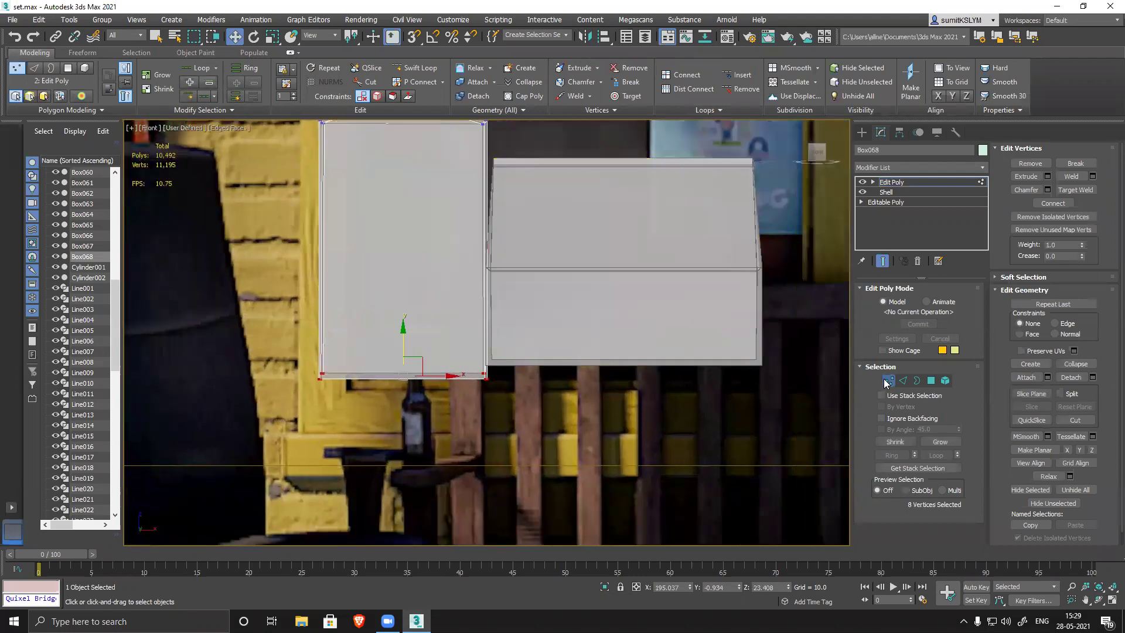
- Lower the wider box behind the bench to Z 24.971 so its base lines up with the narrow box
{"action": "middle_click_drag", "start_coordinate": [682, 375], "coordinate": [585, 370]}
{"action": "left_click", "coordinate": [638, 350]}
{"action": "left_click_drag", "start_coordinate": [524, 227], "coordinate": [522, 238]}
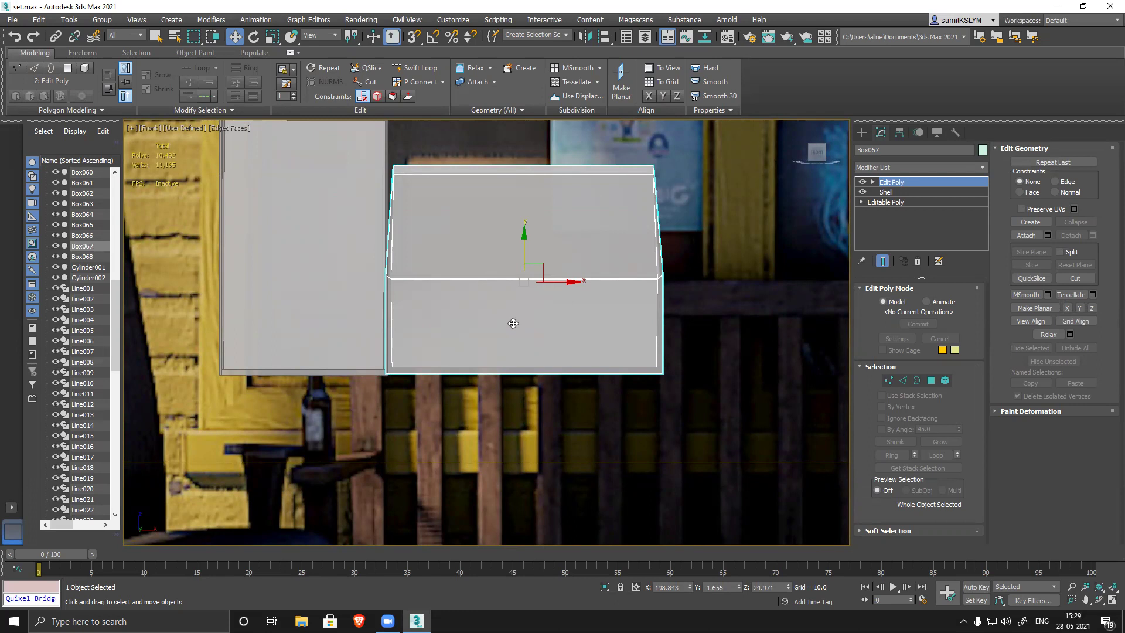
{"action": "middle_click_drag", "start_coordinate": [532, 323], "coordinate": [527, 322]}
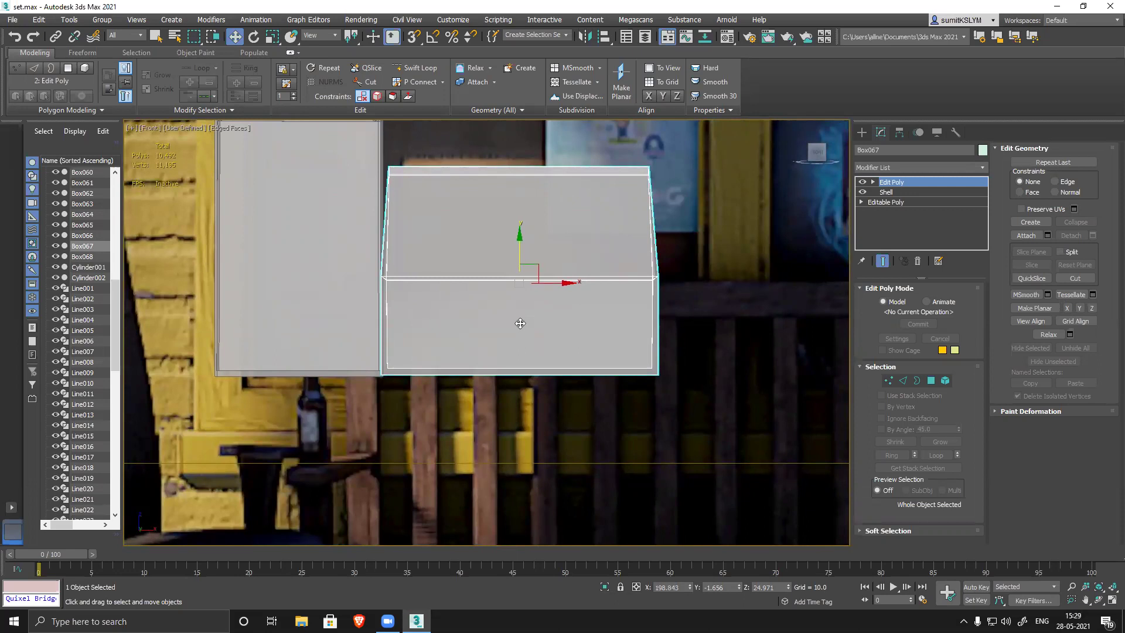
- Duplicate the small open box beside the refrigerator upward as one copy and push the copy back along Y
{"action": "scroll", "coordinate": [586, 340], "scroll_direction": "down", "scroll_amount": 10}
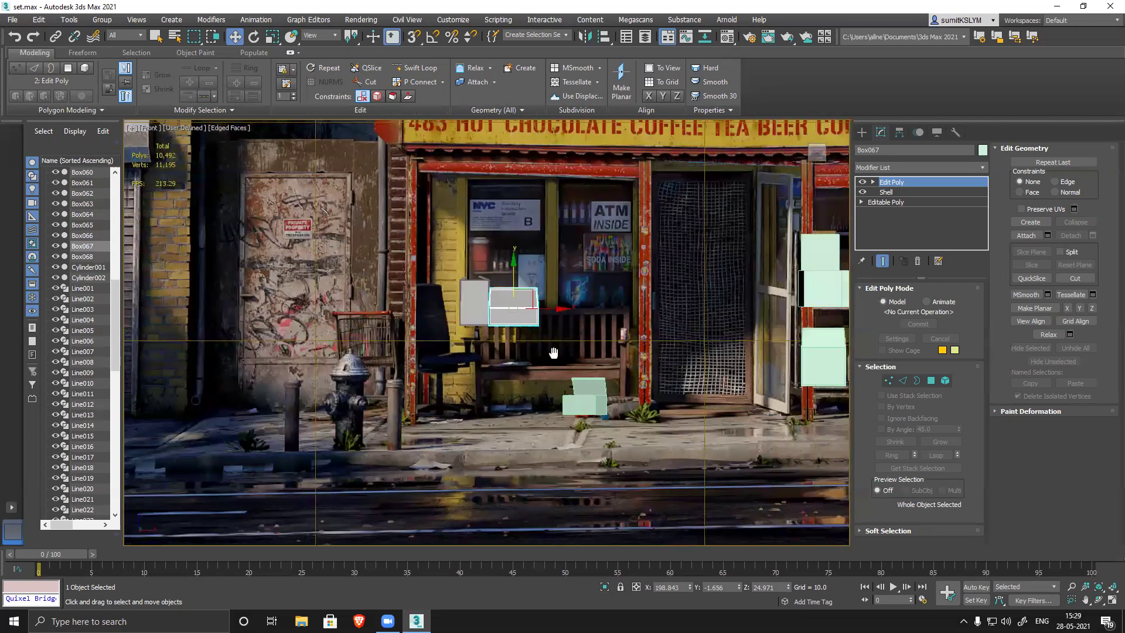
{"action": "middle_click_drag", "start_coordinate": [554, 353], "coordinate": [335, 327]}
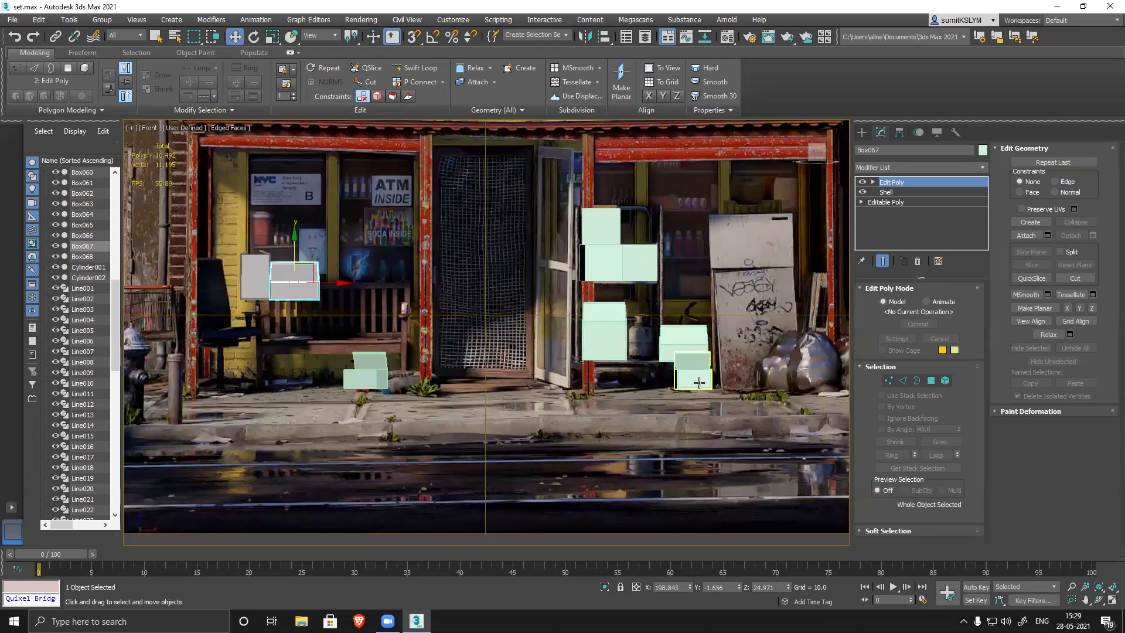
{"action": "middle_click_drag", "start_coordinate": [742, 381], "coordinate": [683, 397]}
{"action": "scroll", "coordinate": [682, 397], "scroll_direction": "up", "scroll_amount": 3}
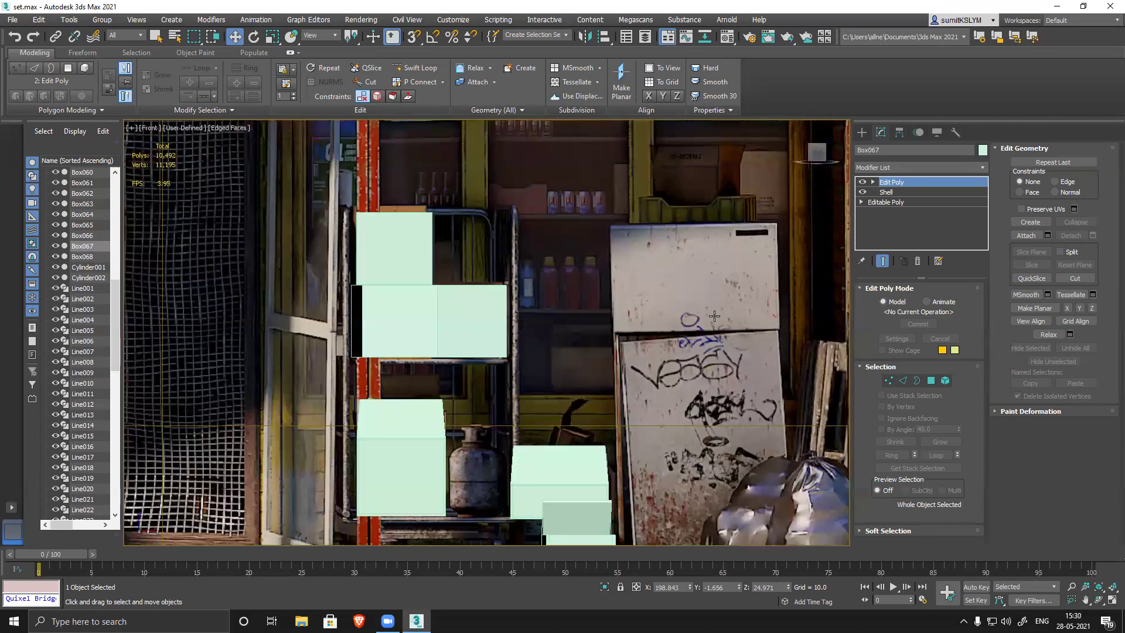
{"action": "middle_click_drag", "start_coordinate": [614, 439], "coordinate": [650, 422]}
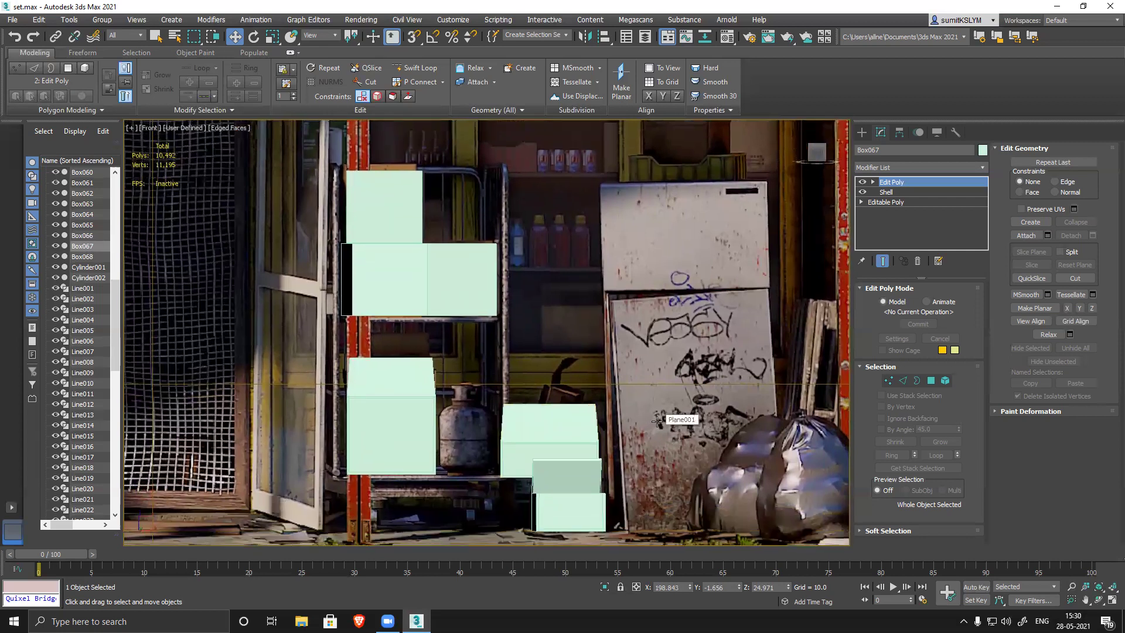
{"action": "left_click", "coordinate": [569, 492]}
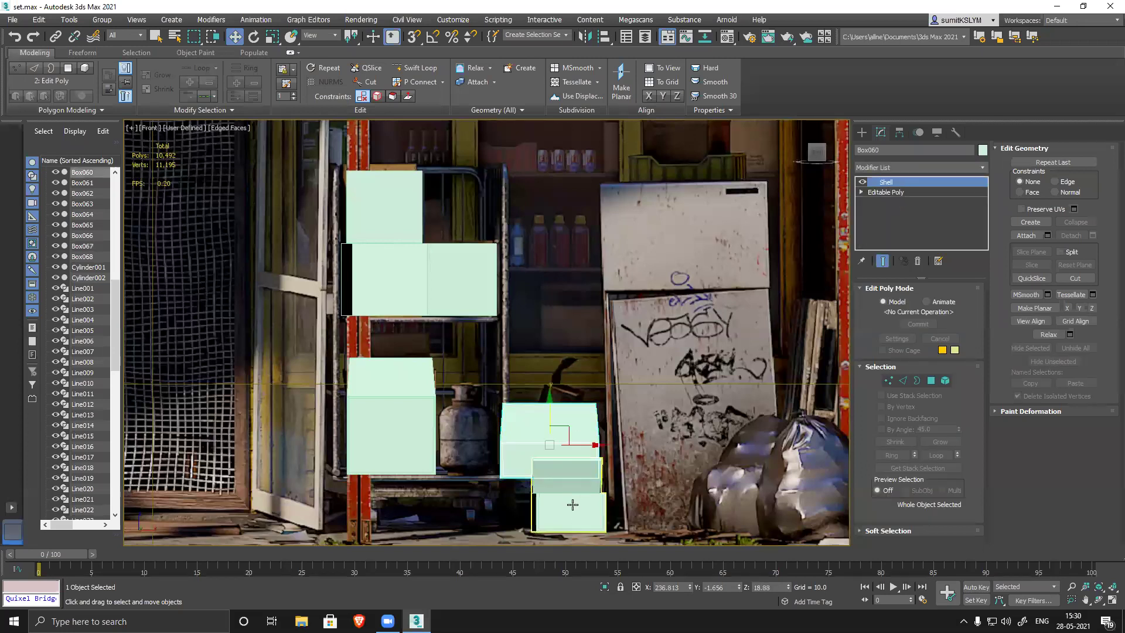
{"action": "left_click_drag", "start_coordinate": [553, 453], "coordinate": [570, 275], "text": "shift"}
{"action": "left_click", "coordinate": [564, 359]}
{"action": "middle_click_drag", "start_coordinate": [572, 351], "coordinate": [578, 302], "text": "alt"}
{"action": "left_click_drag", "start_coordinate": [577, 302], "coordinate": [710, 243]}
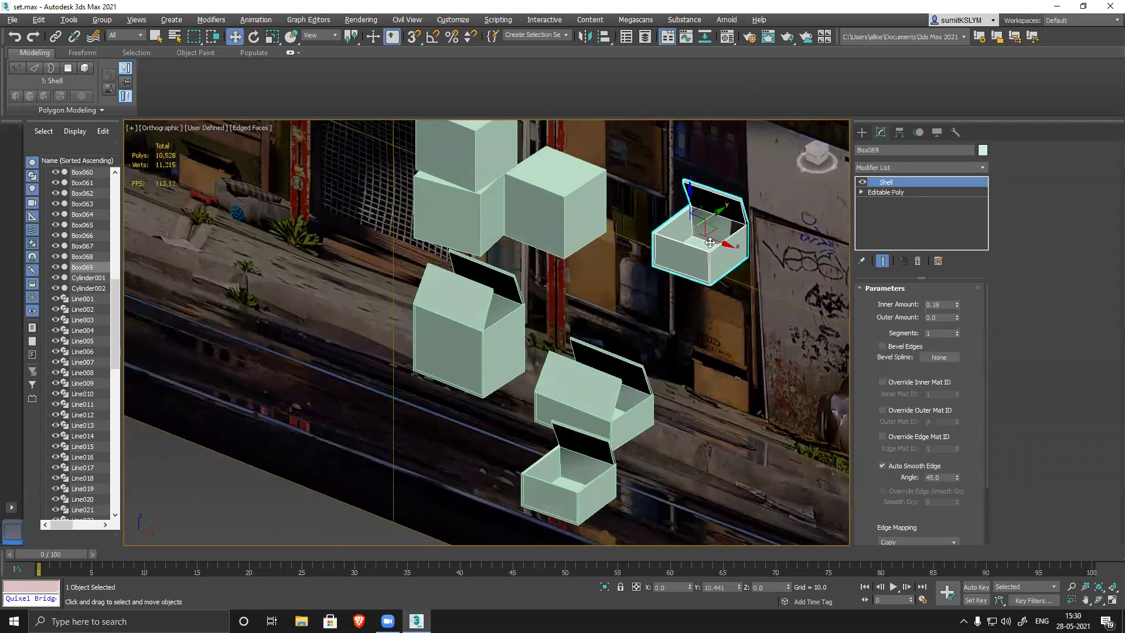
- Add an Edit Poly modifier to the original small open box and start editing its polygons
{"action": "middle_click_drag", "start_coordinate": [680, 287], "coordinate": [579, 389], "text": "alt"}
{"action": "scroll", "coordinate": [579, 390], "scroll_direction": "up", "scroll_amount": 5}
{"action": "left_click", "coordinate": [580, 389]}
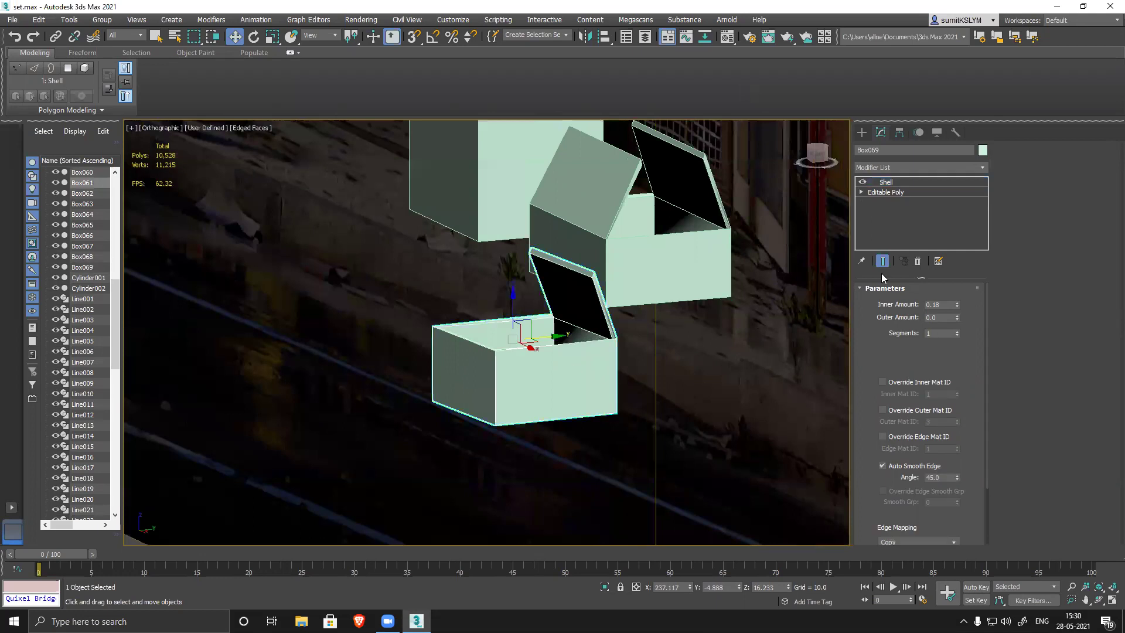
{"action": "left_click", "coordinate": [891, 168]}
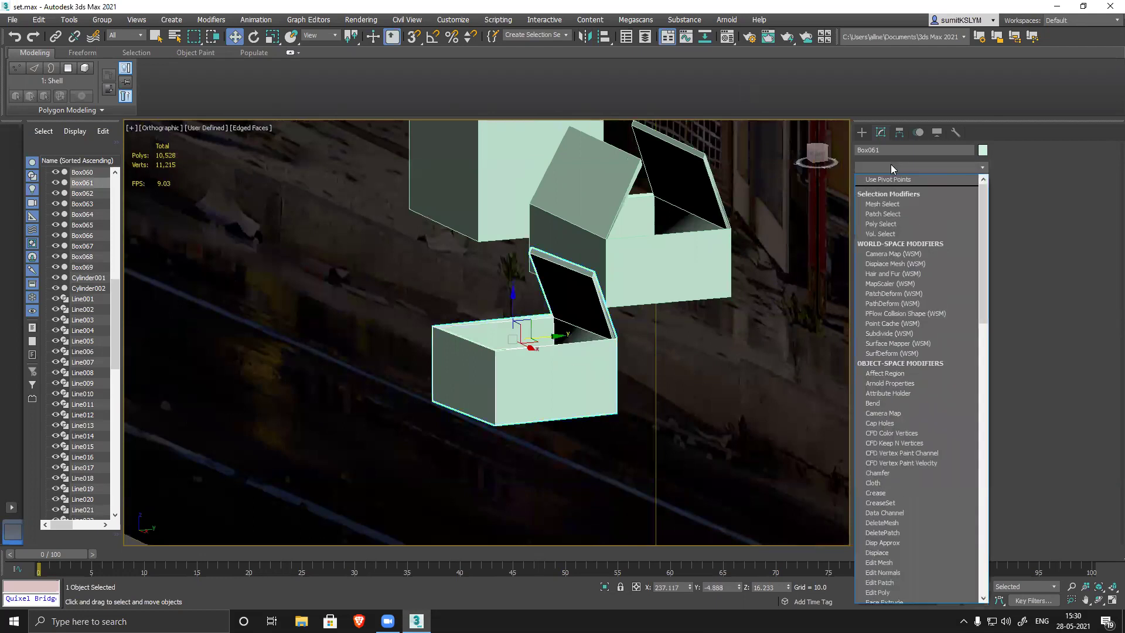
{"action": "key", "text": "e"}
{"action": "left_click", "coordinate": [892, 208]}
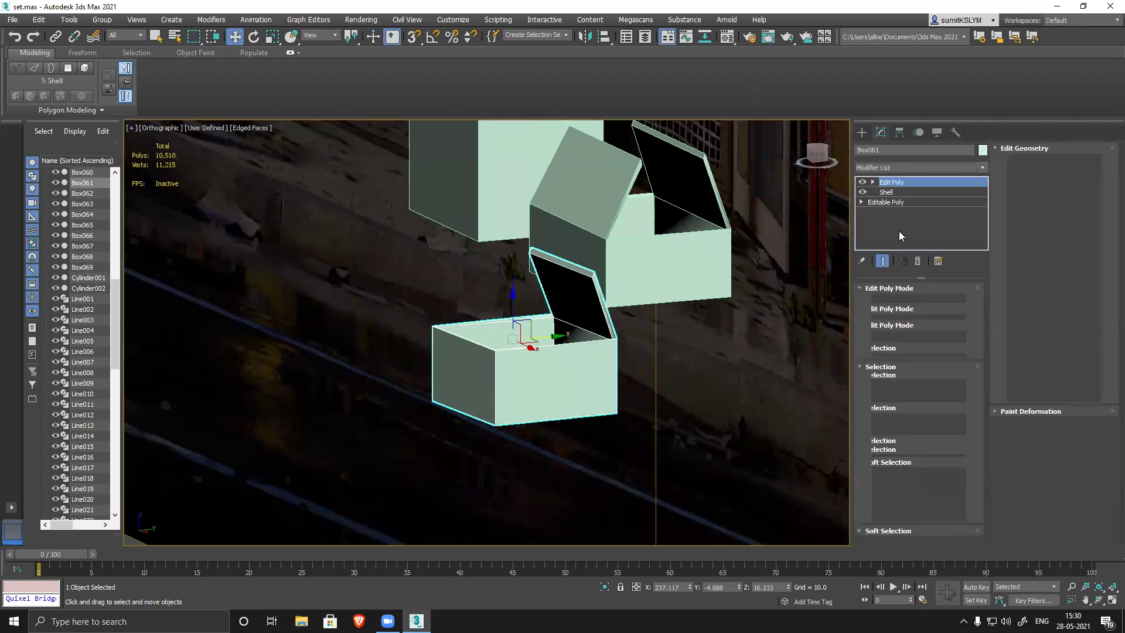
{"action": "left_click", "coordinate": [931, 381]}
- Extrude the thin end face of the small box's raised flap to form a second flap section
{"action": "left_click", "coordinate": [540, 259]}
{"action": "middle_click_drag", "start_coordinate": [540, 258], "coordinate": [568, 265], "text": "alt"}
{"action": "scroll", "coordinate": [568, 265], "scroll_direction": "up", "scroll_amount": 4}
{"action": "key", "text": "shift+e"}
{"action": "mouse_move", "coordinate": [572, 247]}
{"action": "left_mouse_down"}
{"action": "mouse_move", "coordinate": [586, 215]}
{"action": "mouse_move", "coordinate": [578, 237]}
{"action": "mouse_move", "coordinate": [560, 238]}
{"action": "left_mouse_up"}
- Shift the extruded flap's end face to Y -4.088 and Z 18.277, and finish editing the polygons
{"action": "key", "text": "w"}
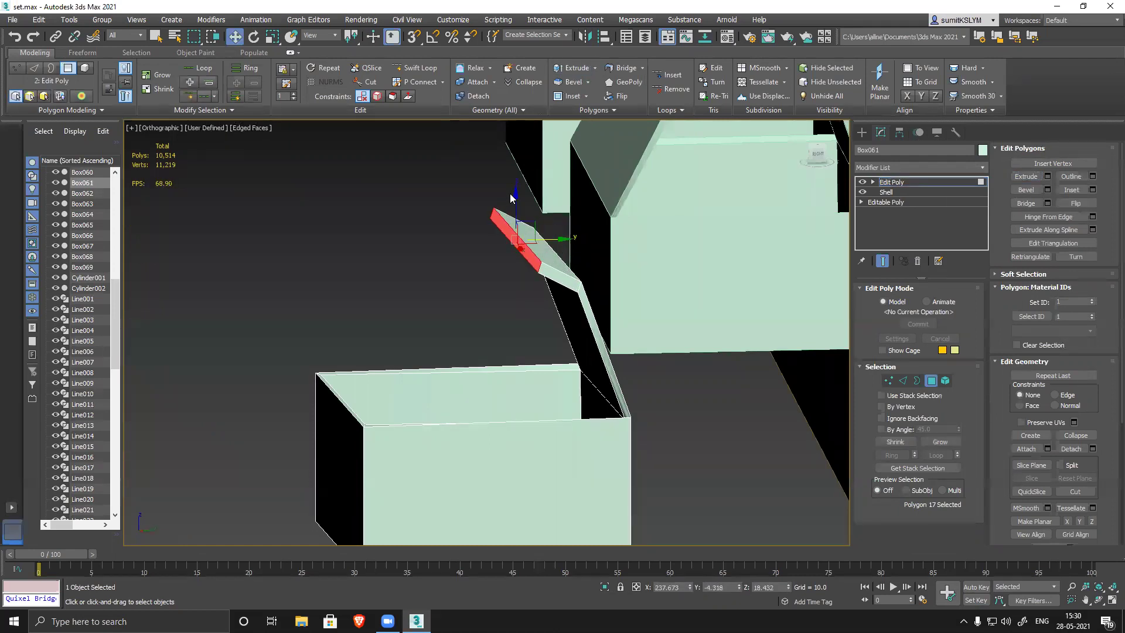
{"action": "left_click_drag", "start_coordinate": [517, 190], "coordinate": [516, 203]}
{"action": "left_click_drag", "start_coordinate": [564, 252], "coordinate": [580, 251]}
{"action": "middle_click_drag", "start_coordinate": [576, 346], "coordinate": [650, 401], "text": "alt"}
{"action": "scroll", "coordinate": [632, 346], "scroll_direction": "down", "scroll_amount": 5}
{"action": "key", "text": "f"}
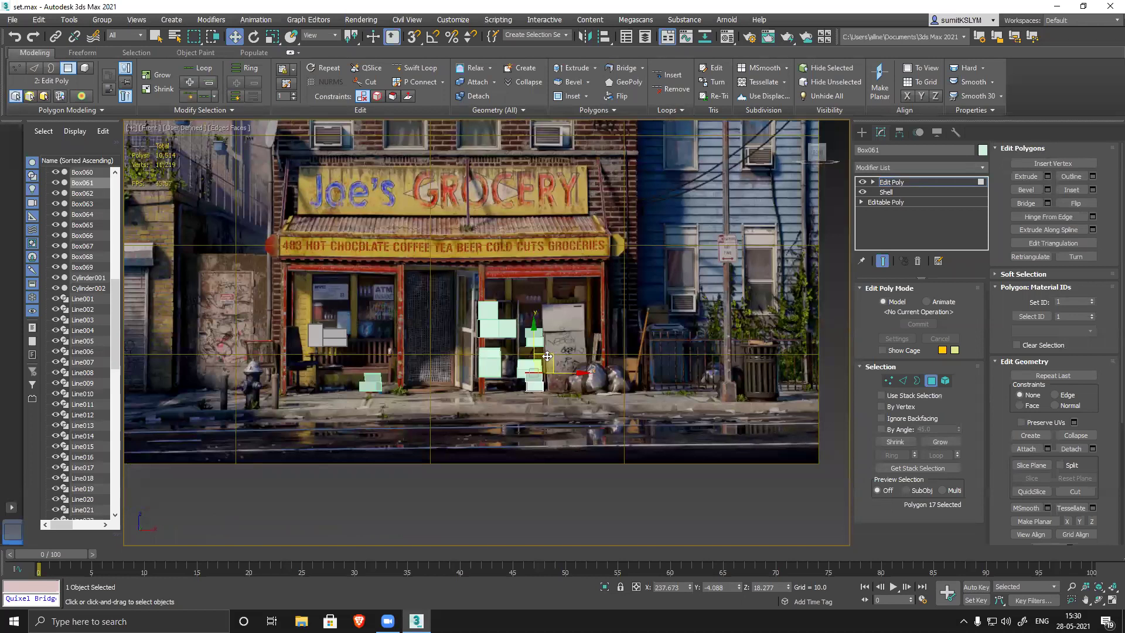
{"action": "scroll", "coordinate": [448, 341], "scroll_direction": "up", "scroll_amount": 5}
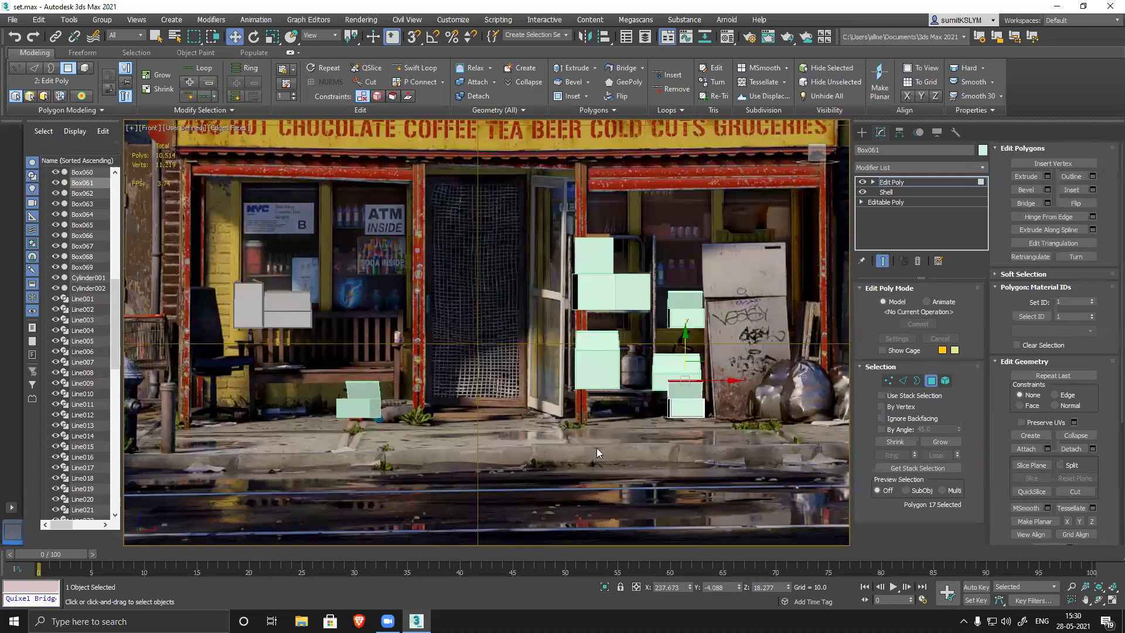
{"action": "middle_click_drag", "start_coordinate": [652, 443], "coordinate": [557, 376]}
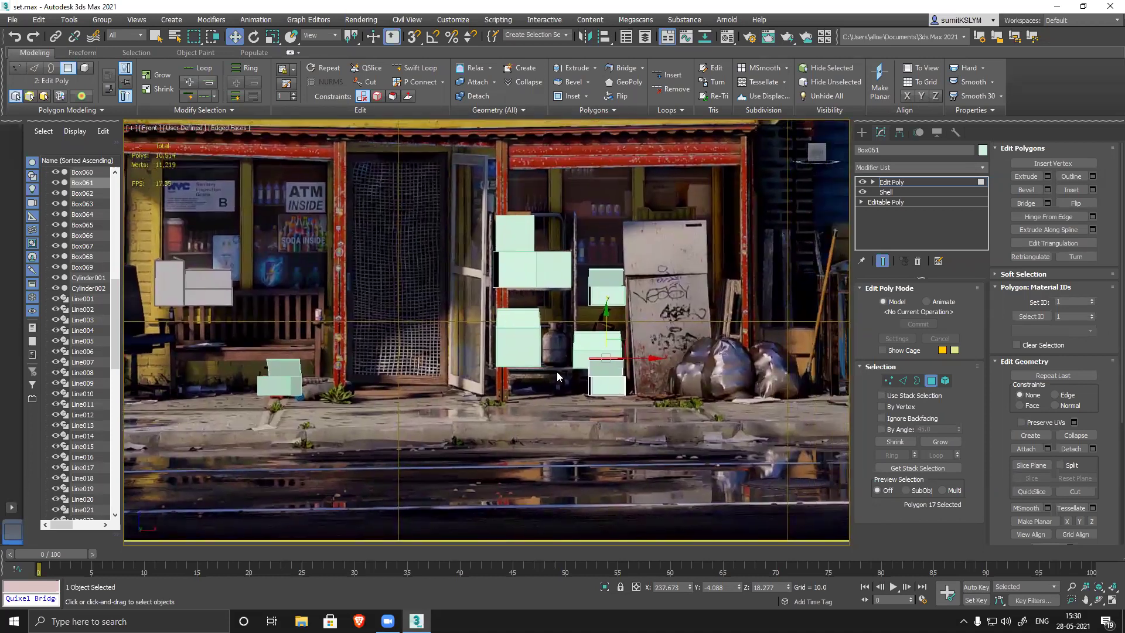
{"action": "scroll", "coordinate": [657, 245], "scroll_direction": "up", "scroll_amount": 4}
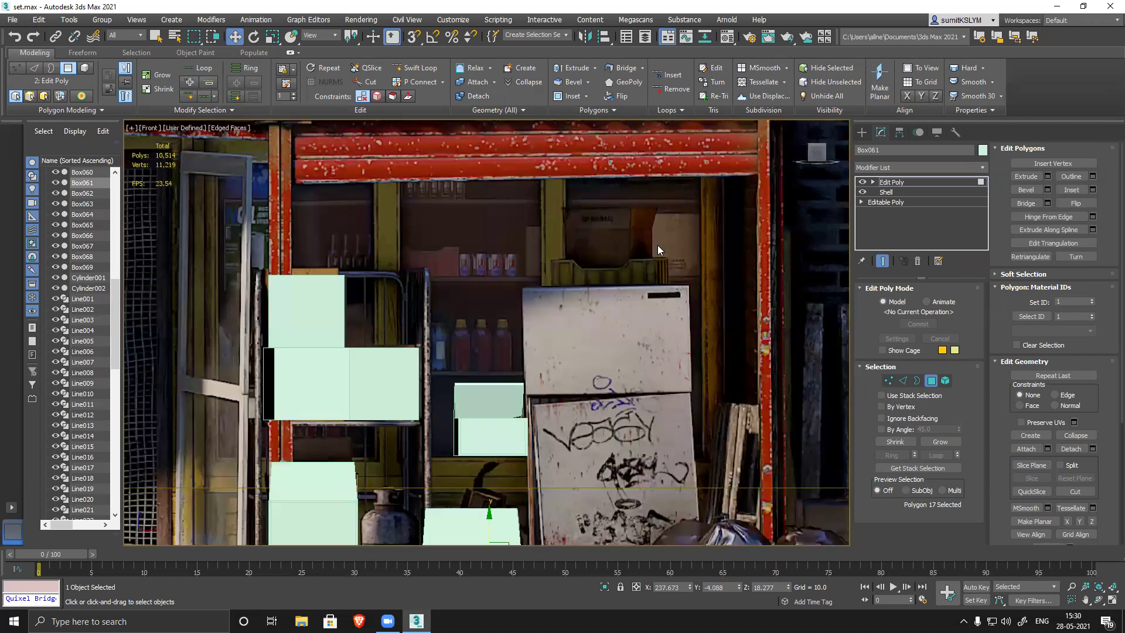
{"action": "middle_click_drag", "start_coordinate": [548, 321], "coordinate": [566, 289]}
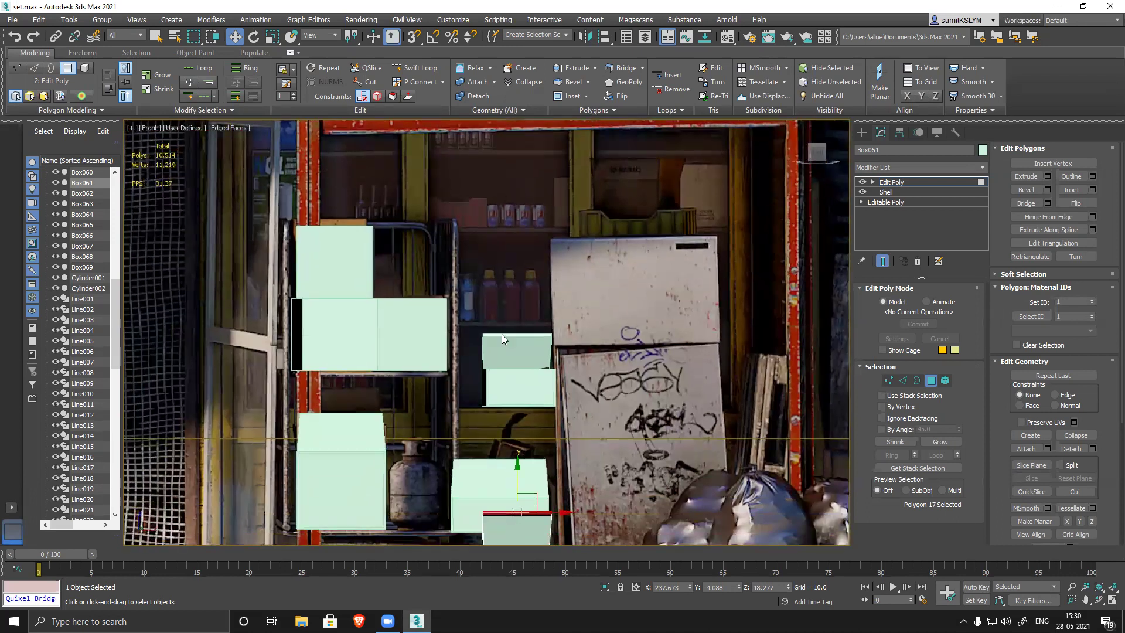
{"action": "left_click", "coordinate": [932, 381]}
- Duplicate the tall open box on the trolley to X 242.418 and raise the copy to Z 33.556, above the refrigerator
{"action": "middle_click_drag", "start_coordinate": [497, 445], "coordinate": [478, 415]}
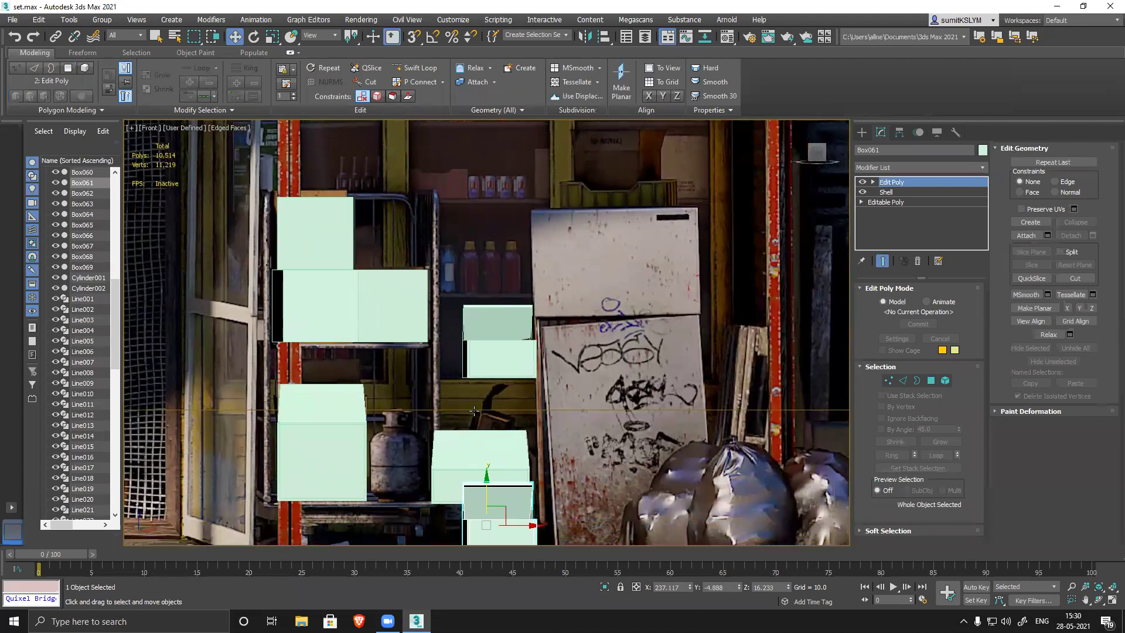
{"action": "left_click", "coordinate": [347, 452]}
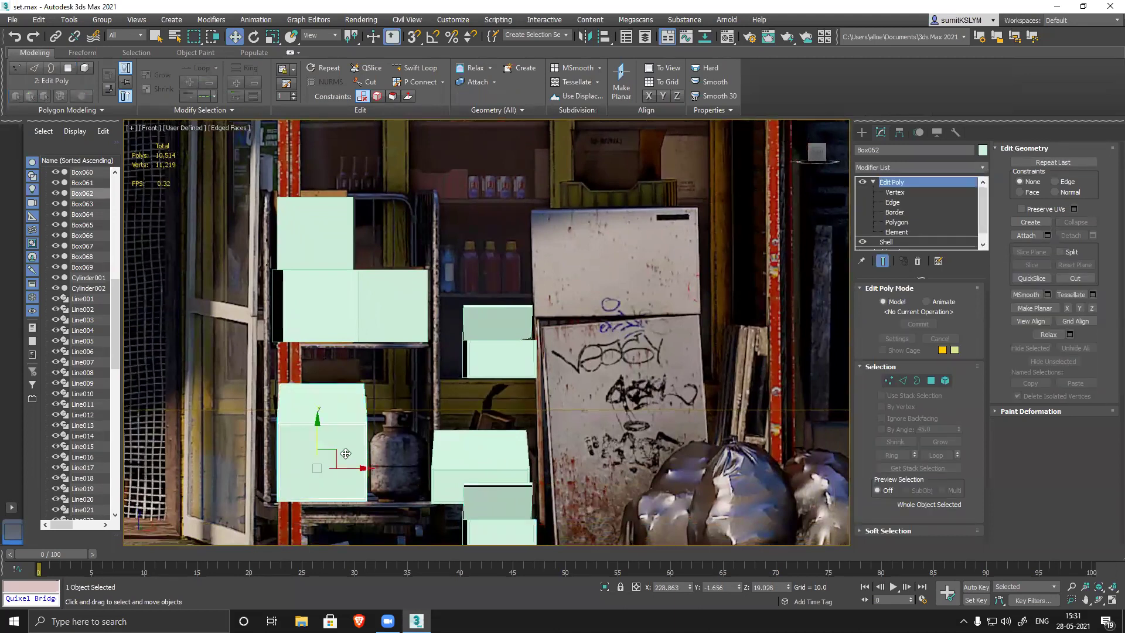
{"action": "left_click_drag", "start_coordinate": [346, 453], "coordinate": [641, 464], "text": "shift"}
{"action": "left_click", "coordinate": [572, 358]}
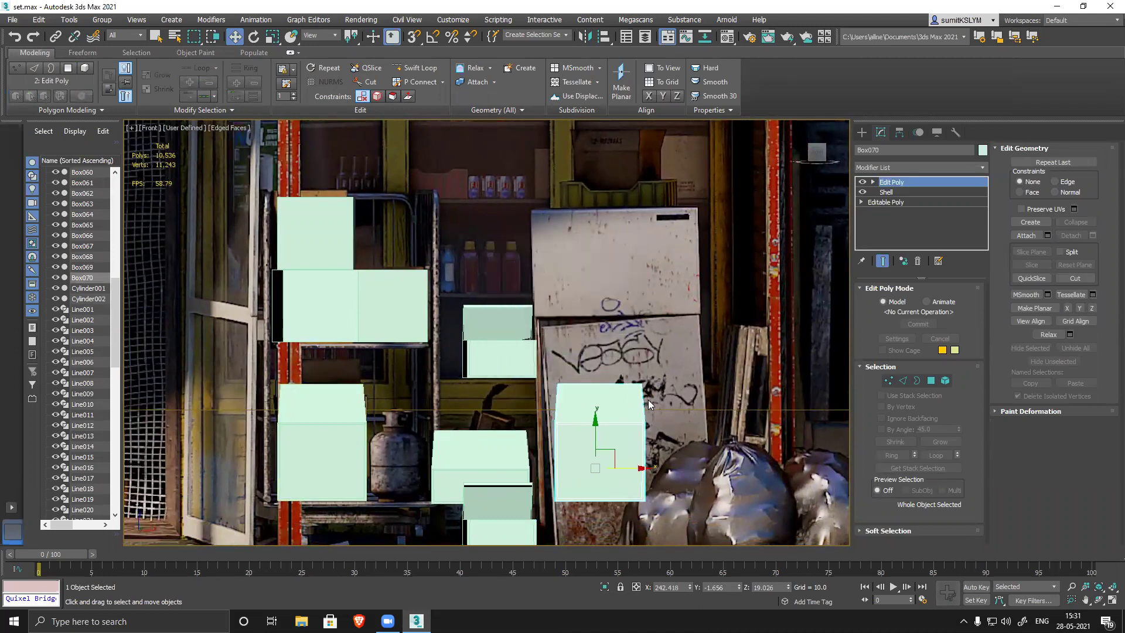
{"action": "left_click_drag", "start_coordinate": [595, 422], "coordinate": [593, 126]}
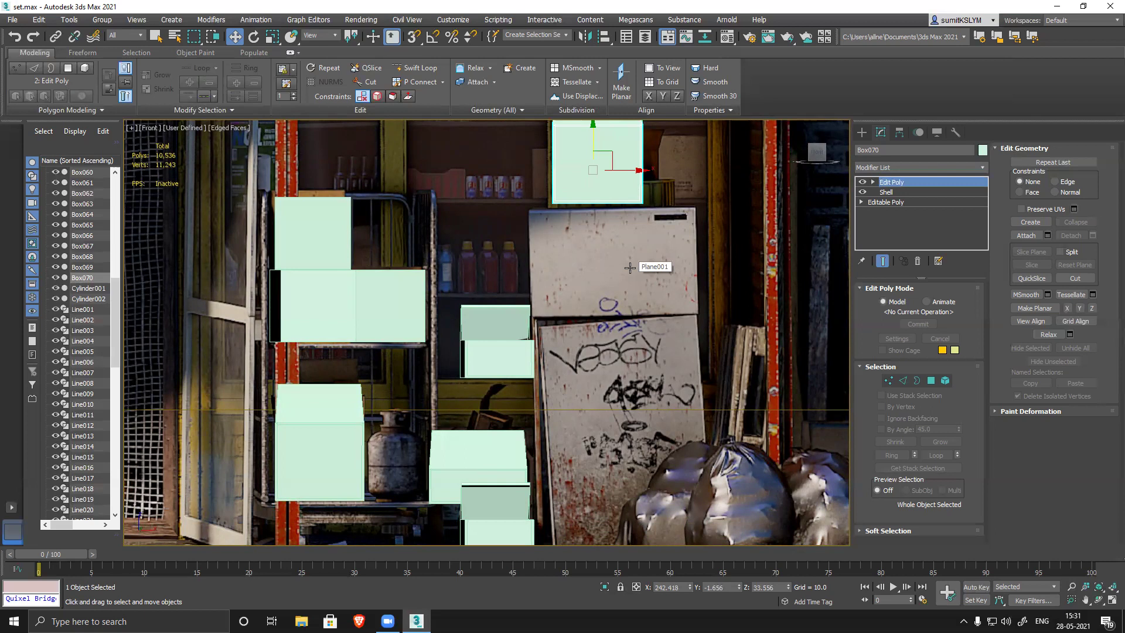
- Shorten the box above the refrigerator by lowering its rim and flap vertices, with the flap tops at Z 35.455, and finish vertex editing
{"action": "scroll", "coordinate": [636, 225], "scroll_direction": "up", "scroll_amount": 5}
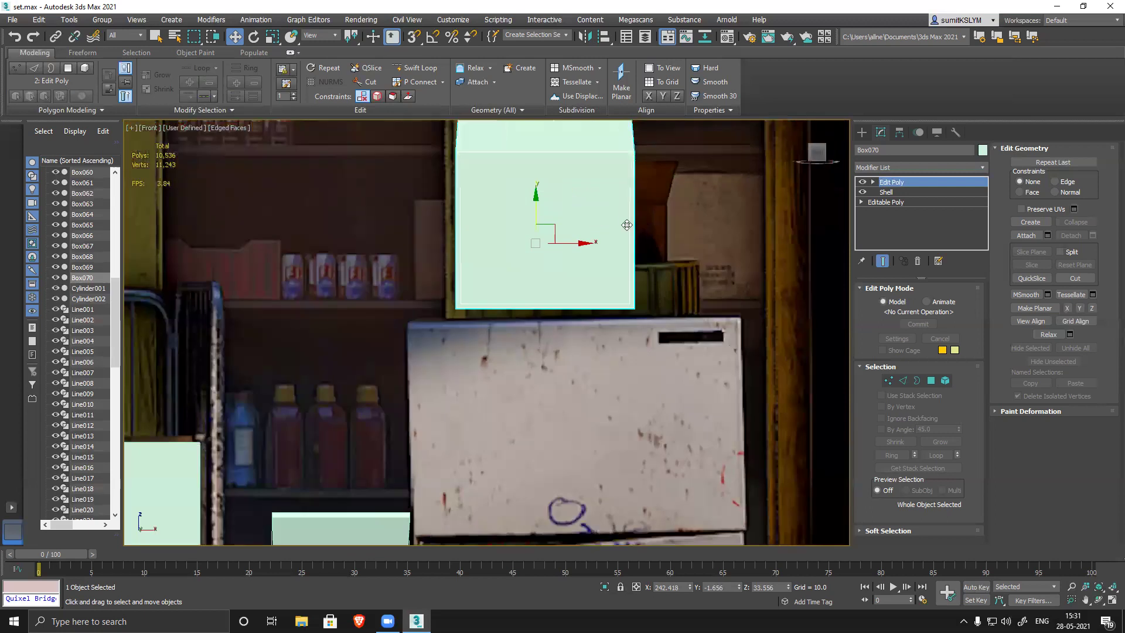
{"action": "left_click", "coordinate": [890, 381]}
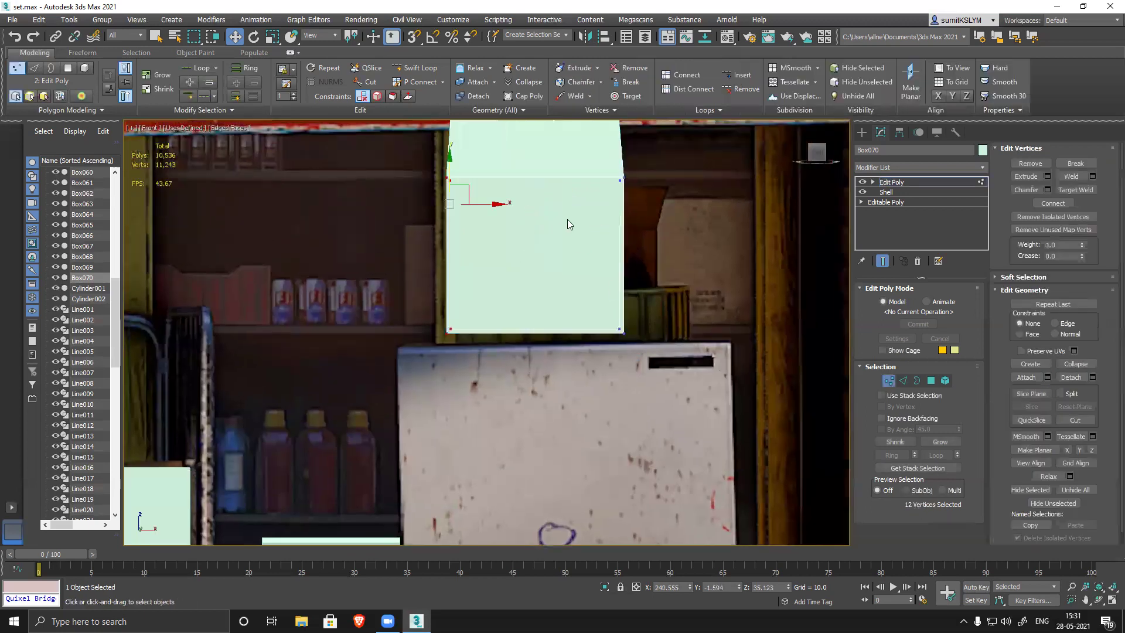
{"action": "left_click_drag", "start_coordinate": [394, 143], "coordinate": [737, 292]}
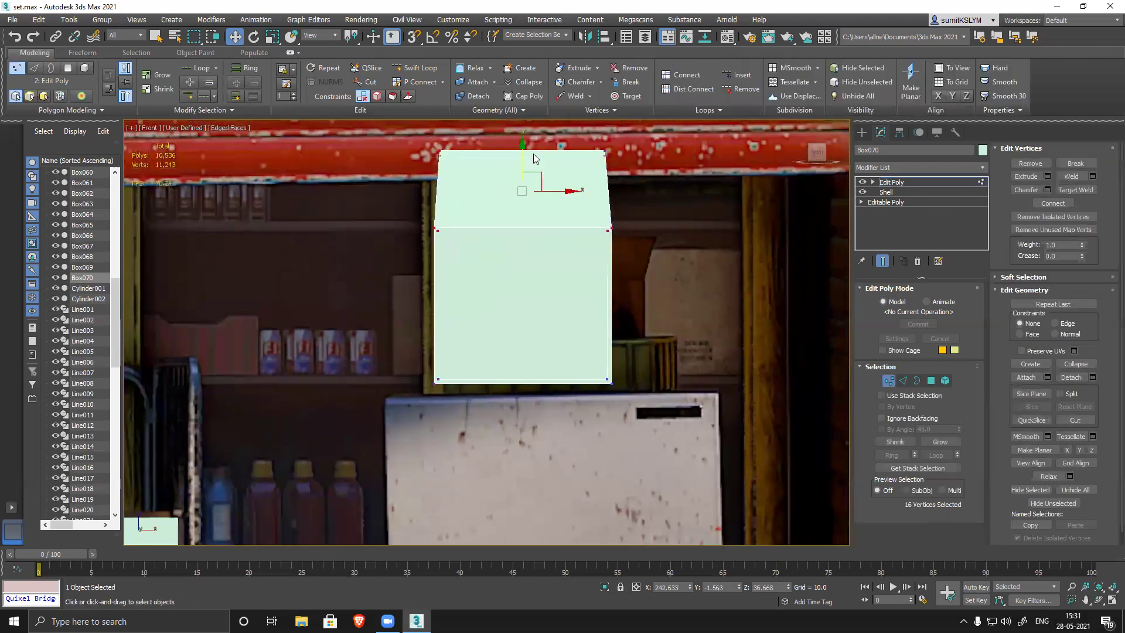
{"action": "left_click_drag", "start_coordinate": [521, 143], "coordinate": [525, 197]}
{"action": "left_click_drag", "start_coordinate": [408, 167], "coordinate": [651, 246]}
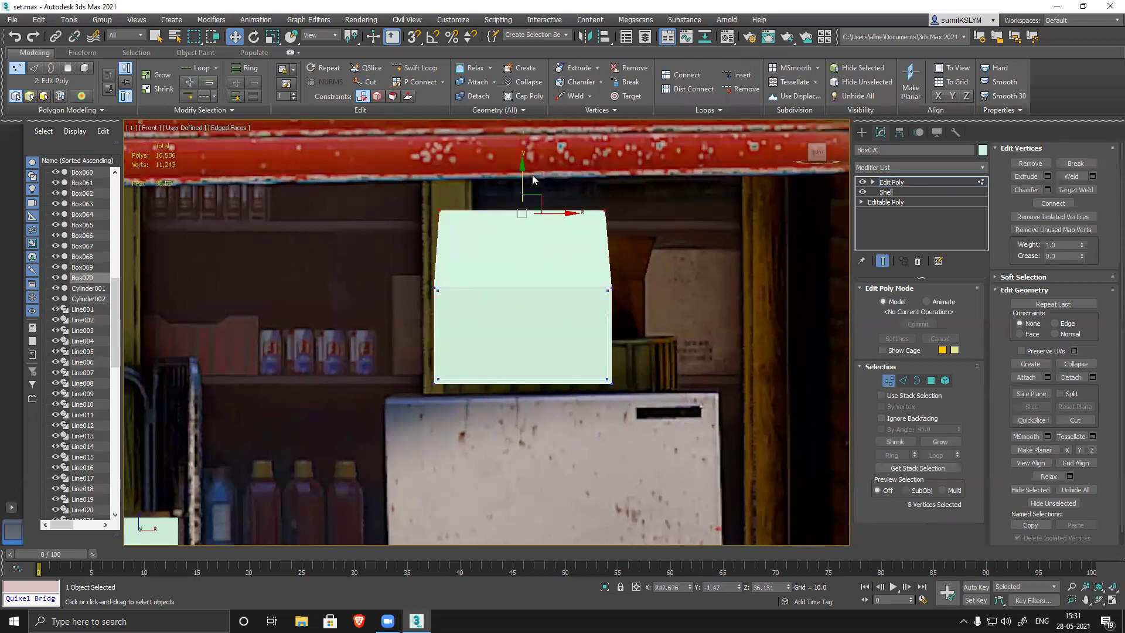
{"action": "left_click_drag", "start_coordinate": [521, 170], "coordinate": [521, 196]}
{"action": "middle_click_drag", "start_coordinate": [545, 299], "coordinate": [544, 281]}
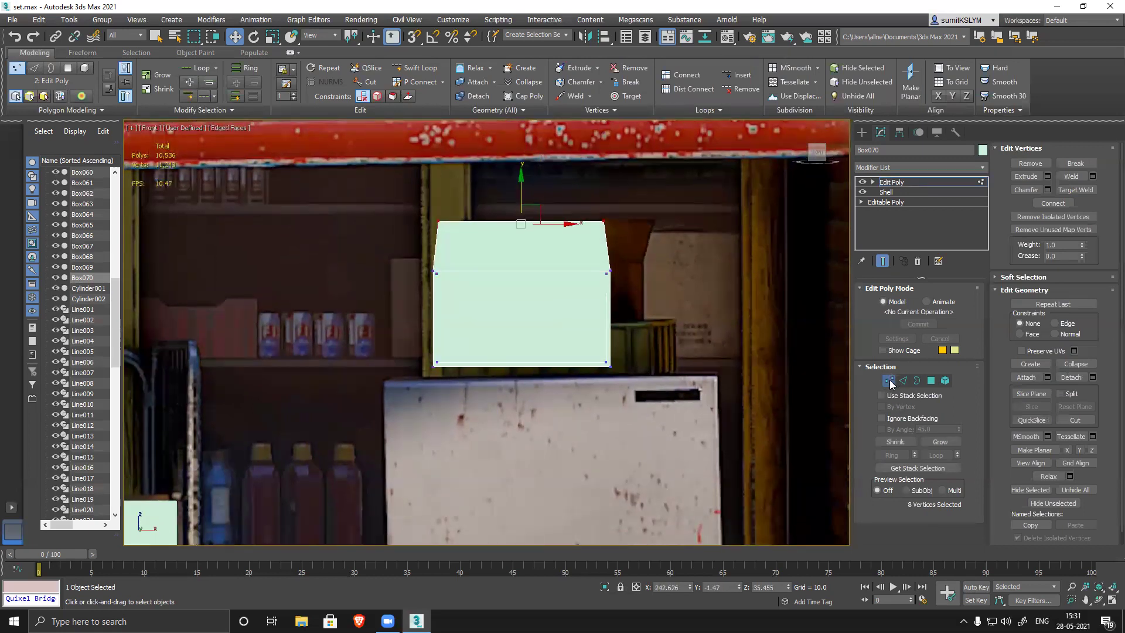
{"action": "left_click", "coordinate": [890, 381]}
- Turn the box above the refrigerator about its vertical axis to show its side face, and duplicate it to its right
{"action": "key", "text": "e"}
{"action": "left_click_drag", "start_coordinate": [535, 303], "coordinate": [569, 303]}
{"action": "key", "text": "w"}
{"action": "middle_click_drag", "start_coordinate": [569, 303], "coordinate": [519, 286]}
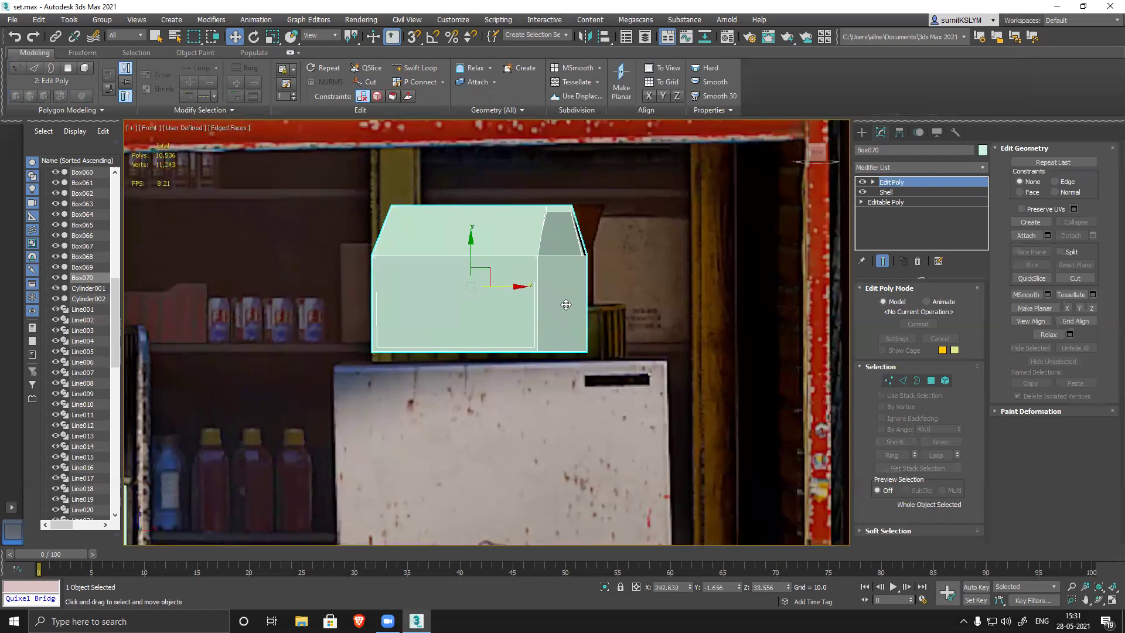
{"action": "mouse_move", "coordinate": [519, 286]}
{"action": "left_mouse_down", "text": "shift"}
{"action": "mouse_move", "coordinate": [687, 292]}
{"action": "mouse_move", "coordinate": [675, 301]}
{"action": "left_mouse_up", "text": "shift"}
{"action": "left_click", "coordinate": [564, 365]}
- Reset the copied box's X, Y and Z rotation to 0 and turn it onto its side at Z 92
{"action": "key", "text": "e"}
{"action": "left_click_drag", "start_coordinate": [621, 289], "coordinate": [686, 294]}
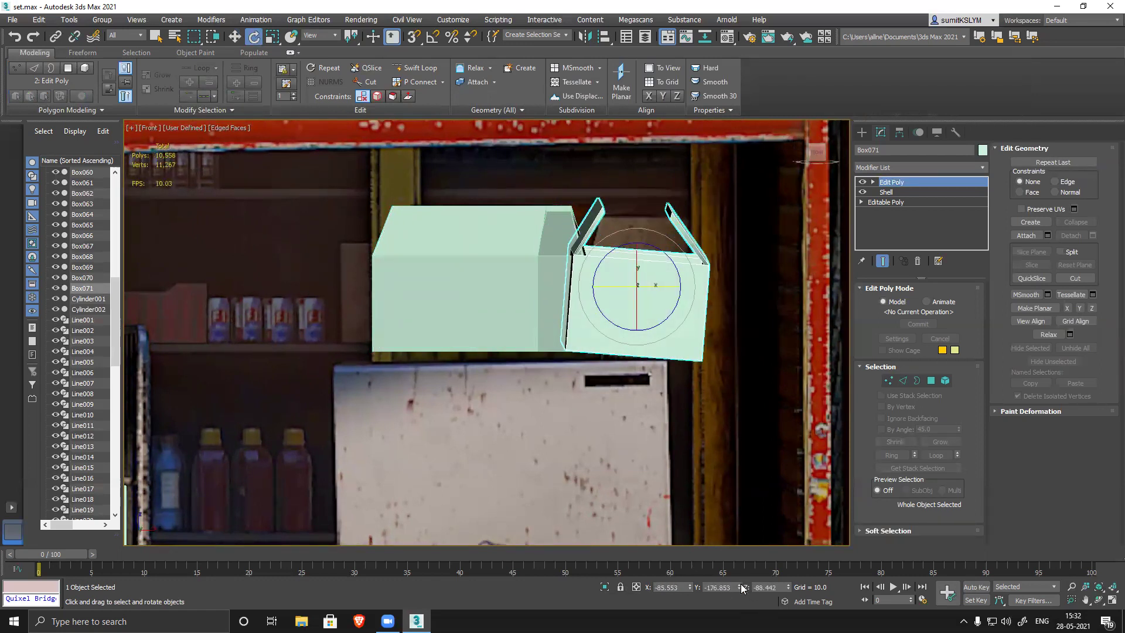
{"action": "right_click", "coordinate": [741, 585]}
{"action": "key", "text": "ctrl+z"}
{"action": "right_click", "coordinate": [788, 588]}
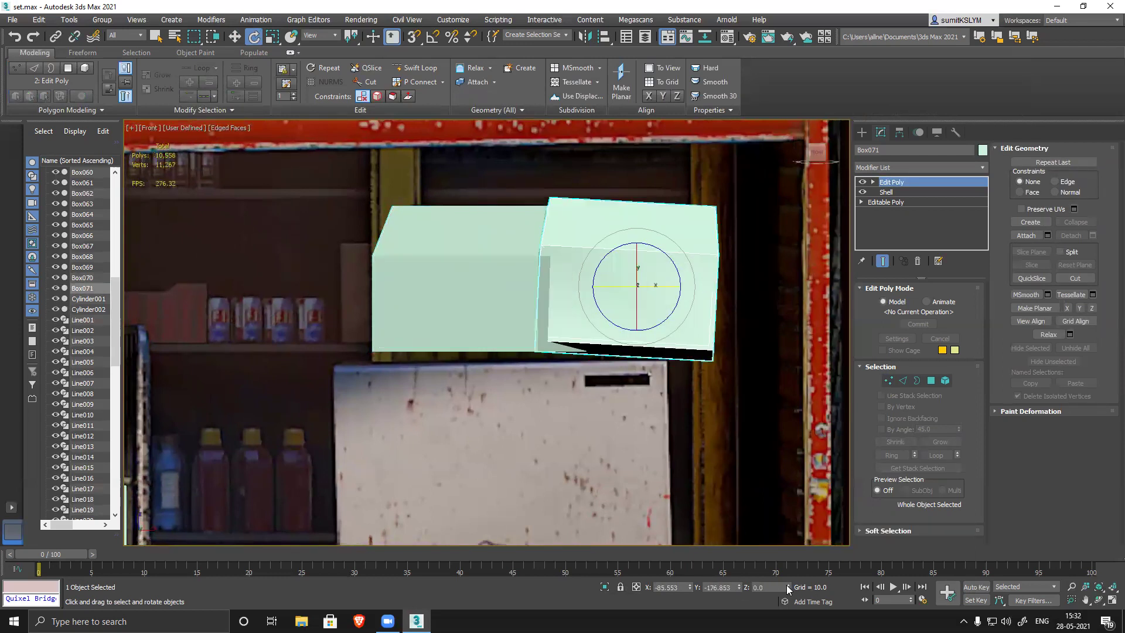
{"action": "right_click", "coordinate": [691, 588]}
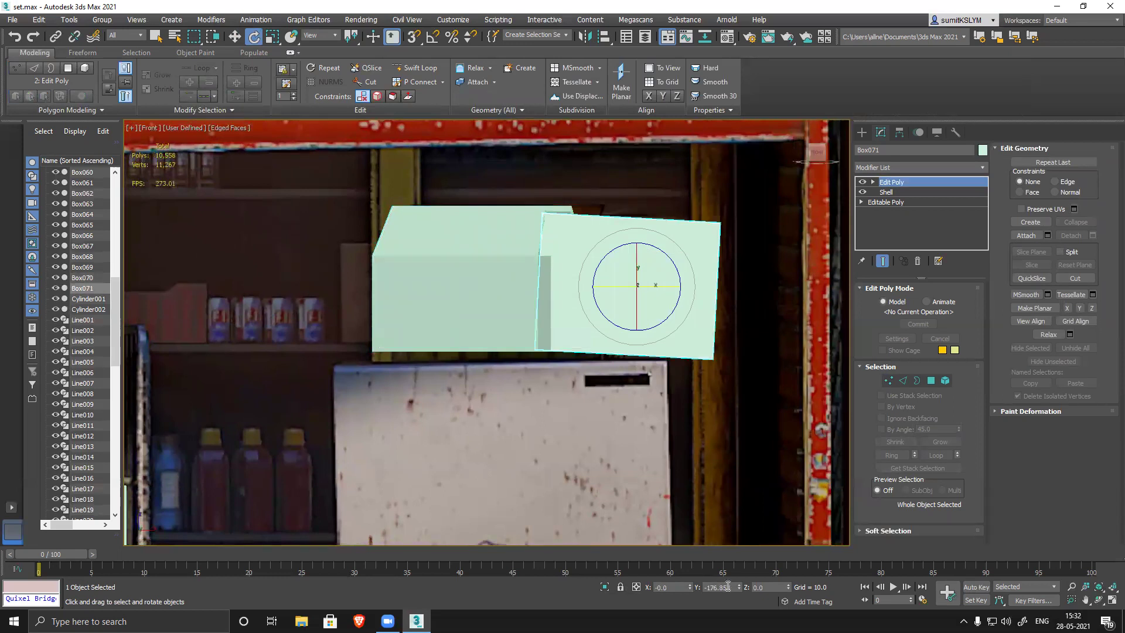
{"action": "right_click", "coordinate": [739, 587]}
{"action": "left_click_drag", "start_coordinate": [614, 285], "coordinate": [721, 301]}
{"action": "left_click_drag", "start_coordinate": [651, 247], "coordinate": [743, 445]}
- Try to set the copied box's Z rotation to 90
{"action": "left_click", "coordinate": [774, 587]}
{"action": "type", "text": "90"}
{"action": "key", "text": "Return"}
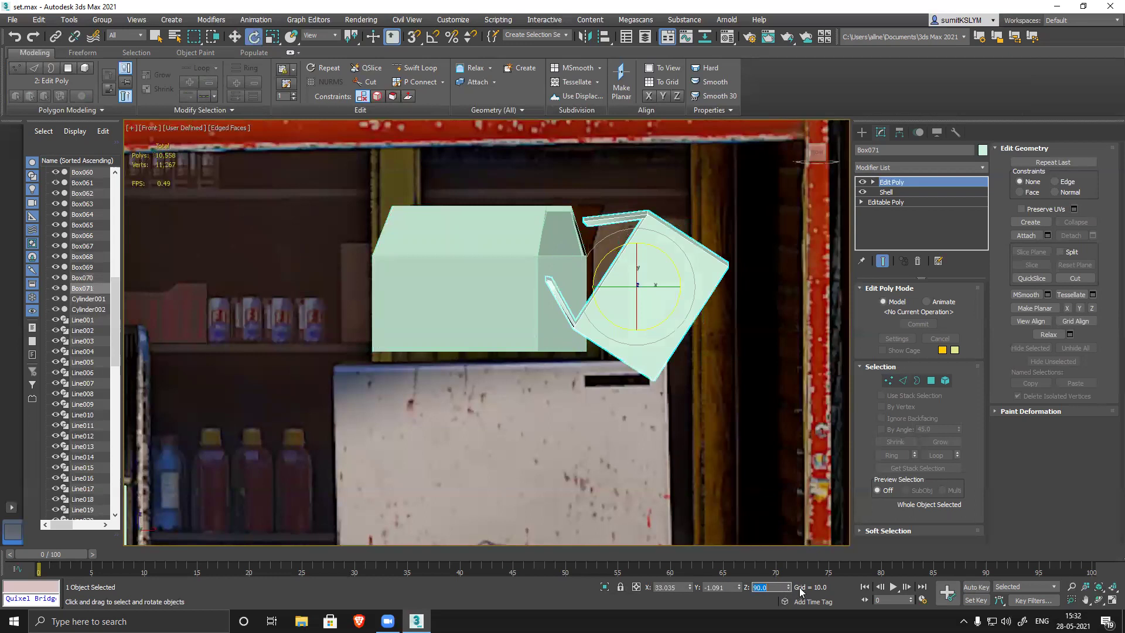
{"action": "left_click_drag", "start_coordinate": [789, 586], "coordinate": [787, 519]}
{"action": "key", "text": "ctrl+z"}
{"action": "key", "text": "ctrl+z"}
{"action": "key", "text": "ctrl+z"}
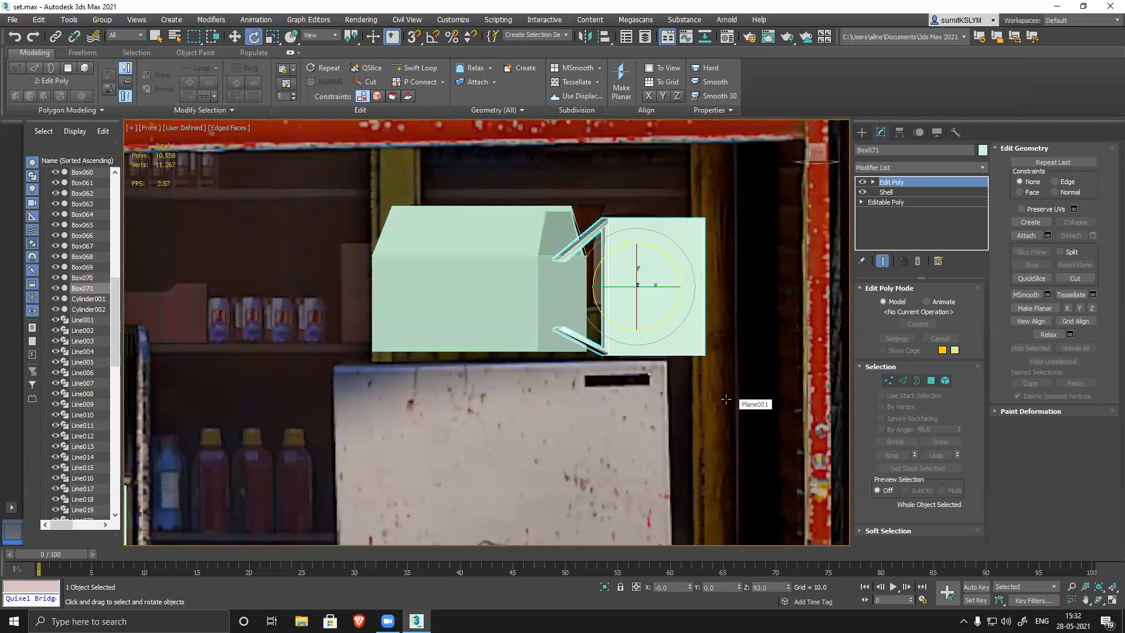
- Rotate the copied box upright using angle snap
{"action": "left_click", "coordinate": [433, 37]}
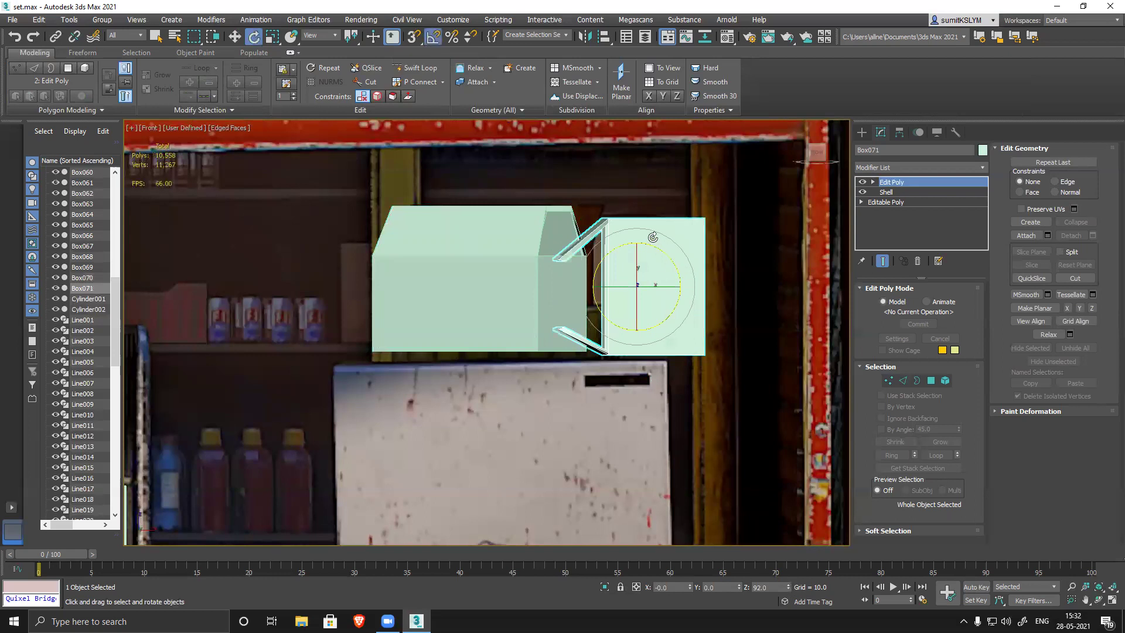
{"action": "left_click_drag", "start_coordinate": [650, 244], "coordinate": [655, 242]}
{"action": "key", "text": "a"}
- Shift the copied box along X to about 247.27, right beside the first box above the refrigerator
{"action": "key", "text": "w"}
{"action": "middle_click_drag", "start_coordinate": [753, 324], "coordinate": [683, 308], "text": "alt"}
{"action": "left_click_drag", "start_coordinate": [682, 308], "coordinate": [699, 304]}
{"action": "middle_click_drag", "start_coordinate": [699, 304], "coordinate": [702, 296], "text": "alt"}
{"action": "left_click_drag", "start_coordinate": [702, 295], "coordinate": [706, 295]}
{"action": "middle_click_drag", "start_coordinate": [588, 357], "coordinate": [576, 332], "text": "alt"}
{"action": "key", "text": "f"}
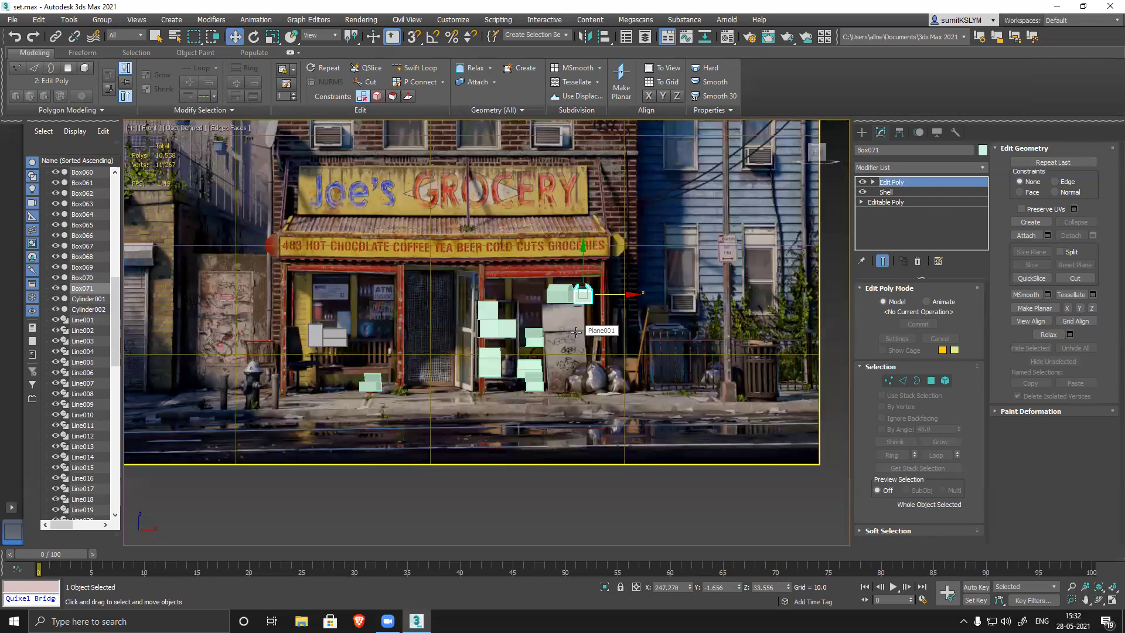
- Rotate the copied box 90 degrees about its vertical axis with angle snap, and set its Y rotation to 0
{"action": "scroll", "coordinate": [592, 296], "scroll_direction": "up", "scroll_amount": 5}
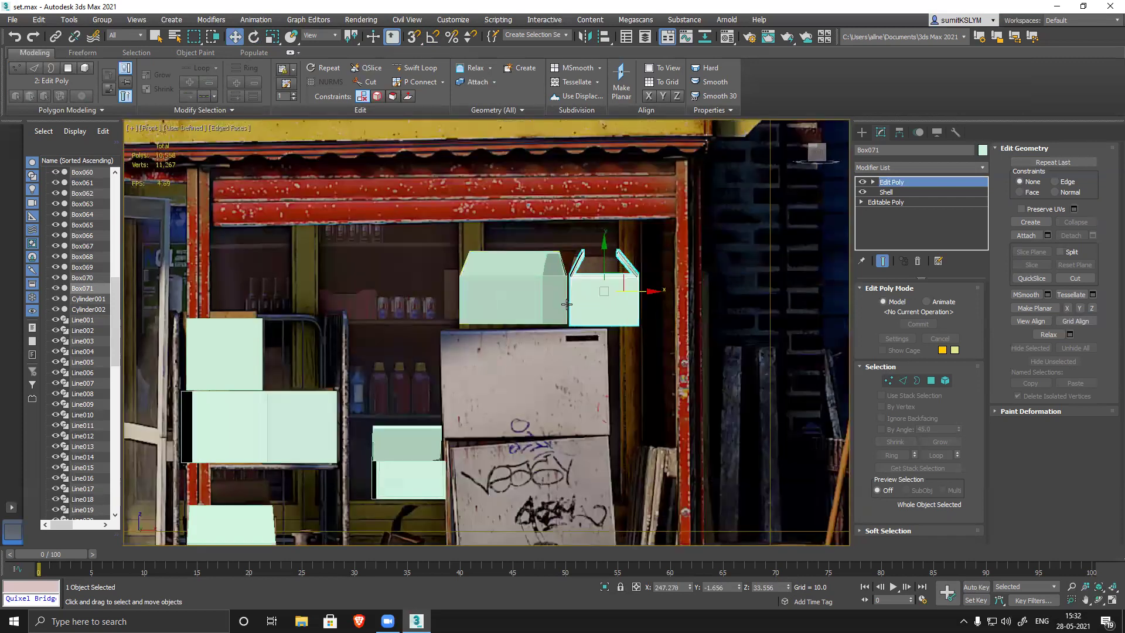
{"action": "middle_click_drag", "start_coordinate": [609, 299], "coordinate": [592, 334]}
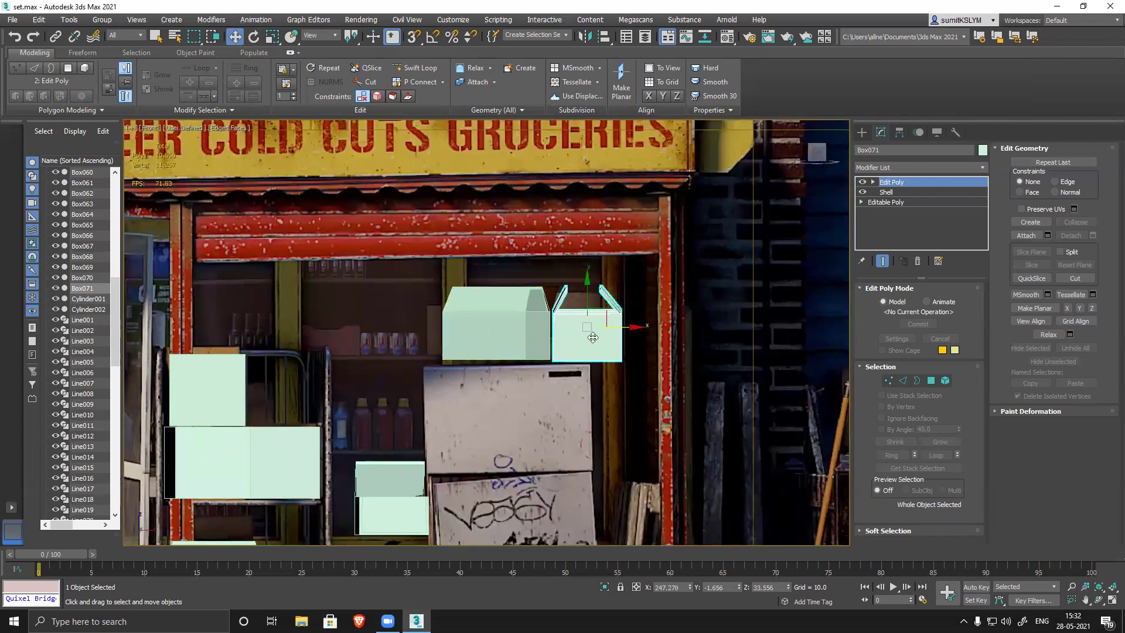
{"action": "scroll", "coordinate": [584, 318], "scroll_direction": "up", "scroll_amount": 5}
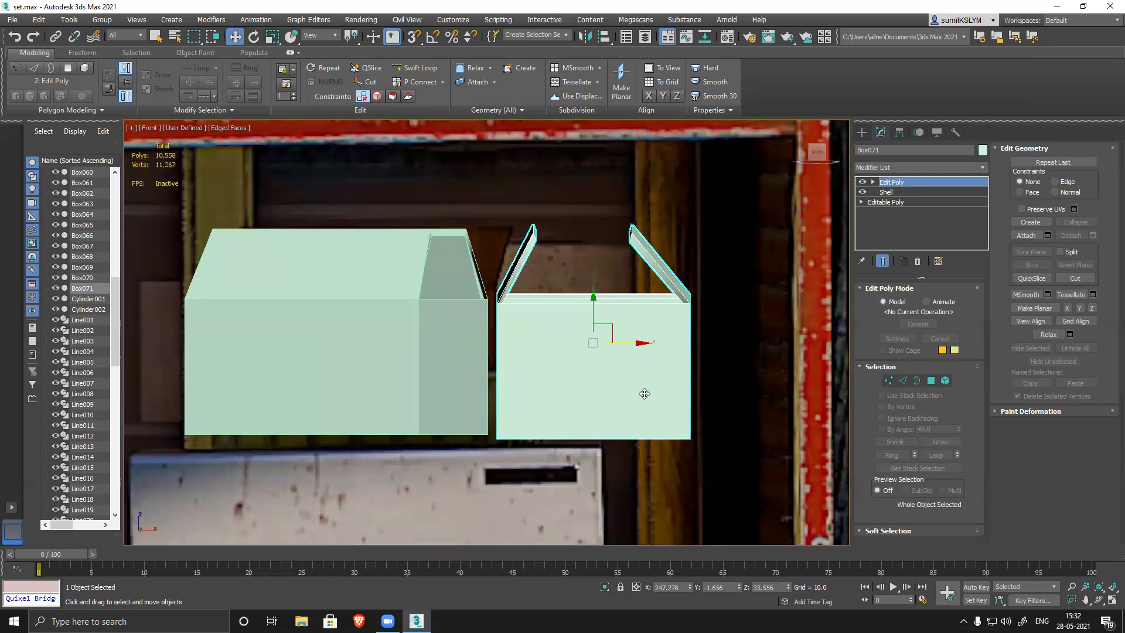
{"action": "key", "text": "a"}
{"action": "key", "text": "e"}
{"action": "left_click_drag", "start_coordinate": [586, 342], "coordinate": [586, 343]}
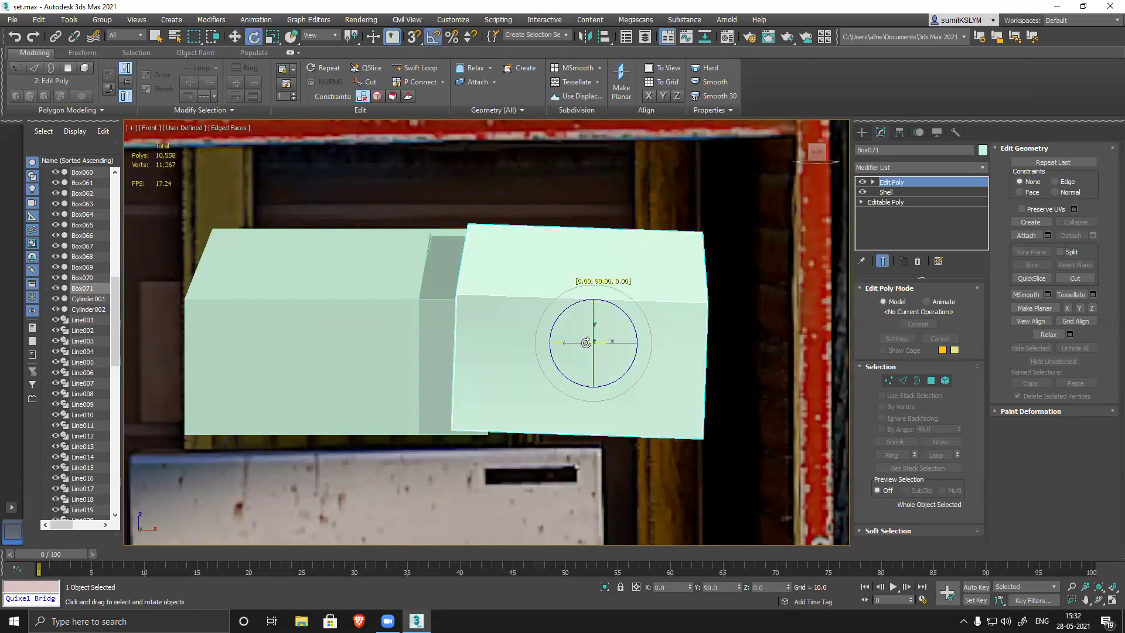
{"action": "left_click", "coordinate": [722, 589]}
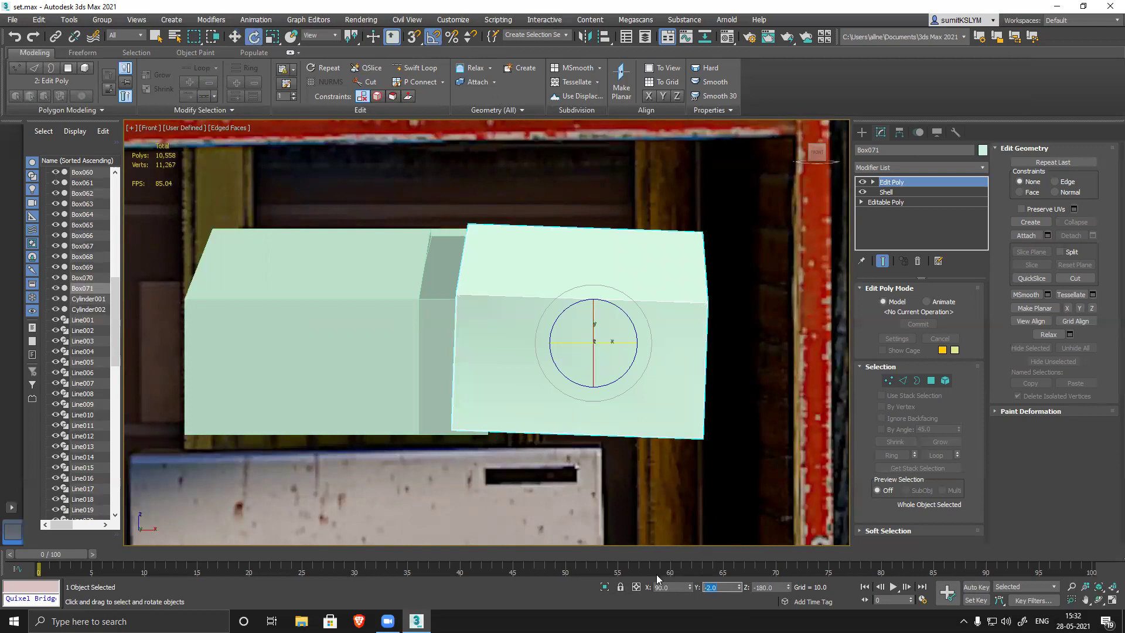
{"action": "type", "text": "0"}
{"action": "key", "text": "Return"}
{"action": "key", "text": "a"}
- Scale the copied box narrower along X and shift it to X 247.034, next to the first box
{"action": "key", "text": "r"}
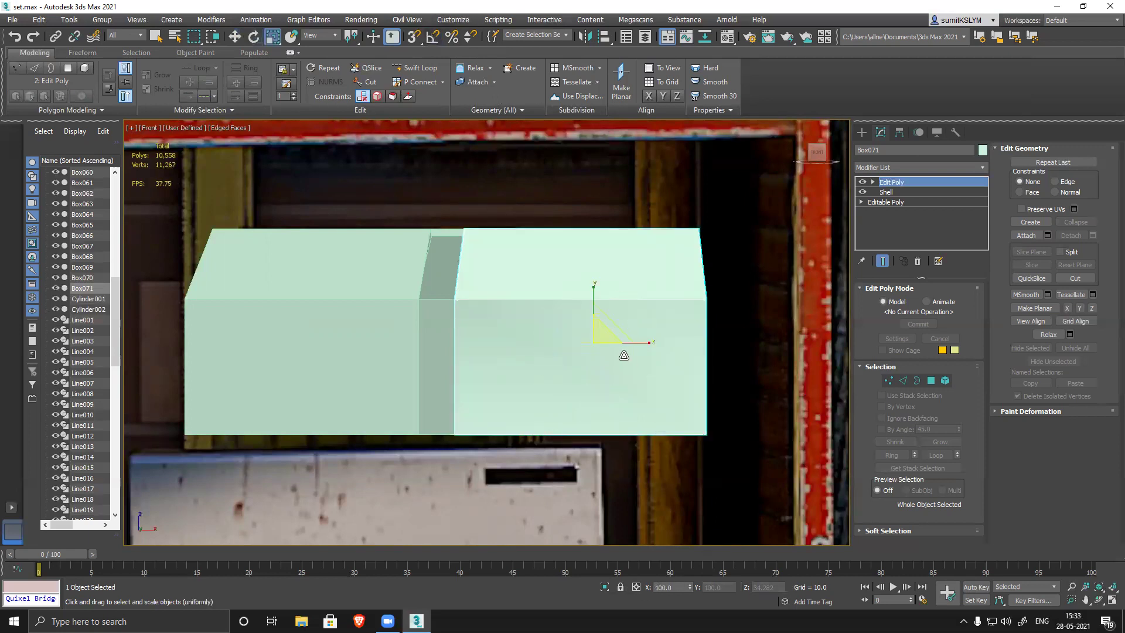
{"action": "mouse_move", "coordinate": [641, 342]}
{"action": "left_mouse_down"}
{"action": "mouse_move", "coordinate": [615, 343]}
{"action": "mouse_move", "coordinate": [625, 344]}
{"action": "left_mouse_up"}
{"action": "key", "text": "w"}
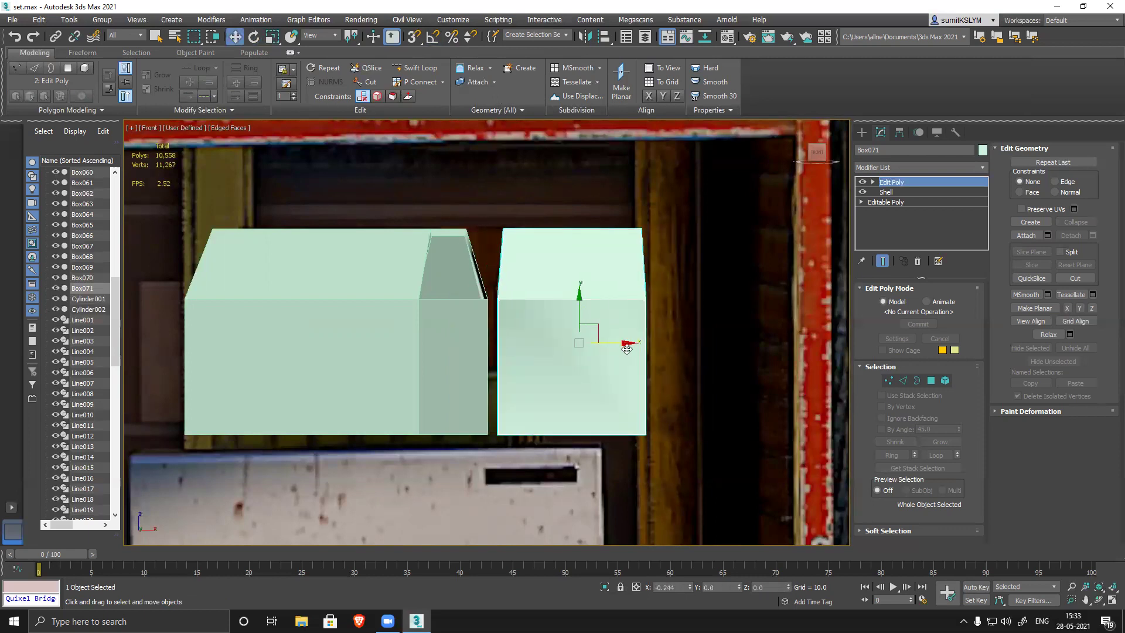
- Lower the copied box's flap-top vertices to Z 35.211, shift the left corner ones to X 245.893, and finish vertex editing
{"action": "left_click", "coordinate": [889, 381]}
{"action": "left_click_drag", "start_coordinate": [482, 201], "coordinate": [577, 230]}
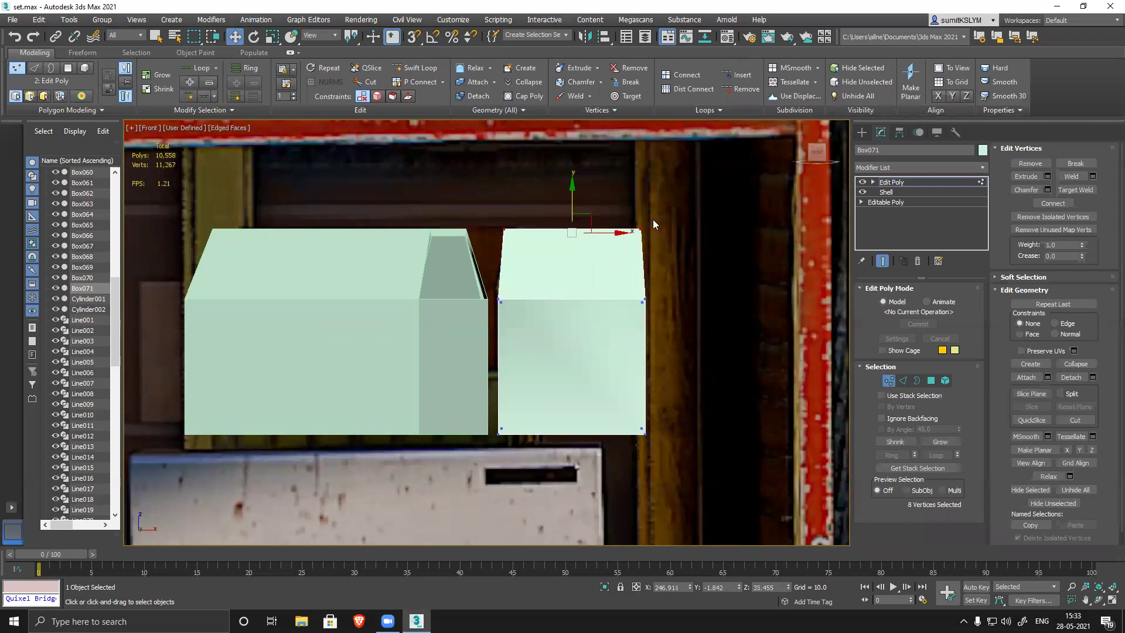
{"action": "mouse_move", "coordinate": [574, 184]}
{"action": "left_mouse_down"}
{"action": "mouse_move", "coordinate": [572, 228]}
{"action": "mouse_move", "coordinate": [574, 197]}
{"action": "left_mouse_up"}
{"action": "left_click_drag", "start_coordinate": [494, 224], "coordinate": [541, 256]}
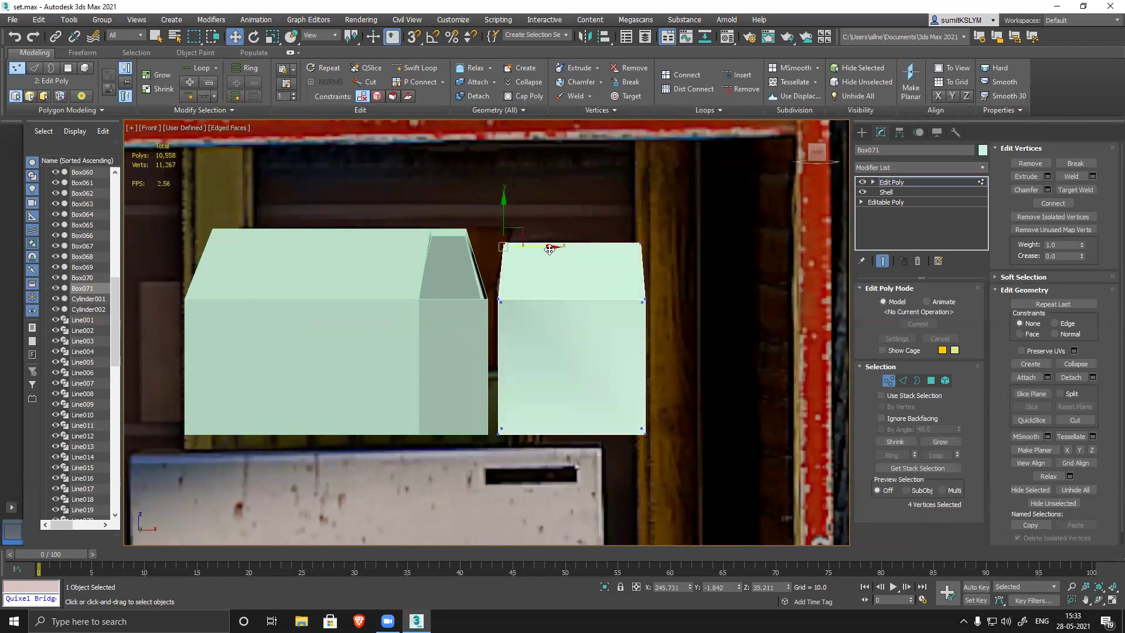
{"action": "scroll", "coordinate": [613, 311], "scroll_direction": "up", "scroll_amount": 2}
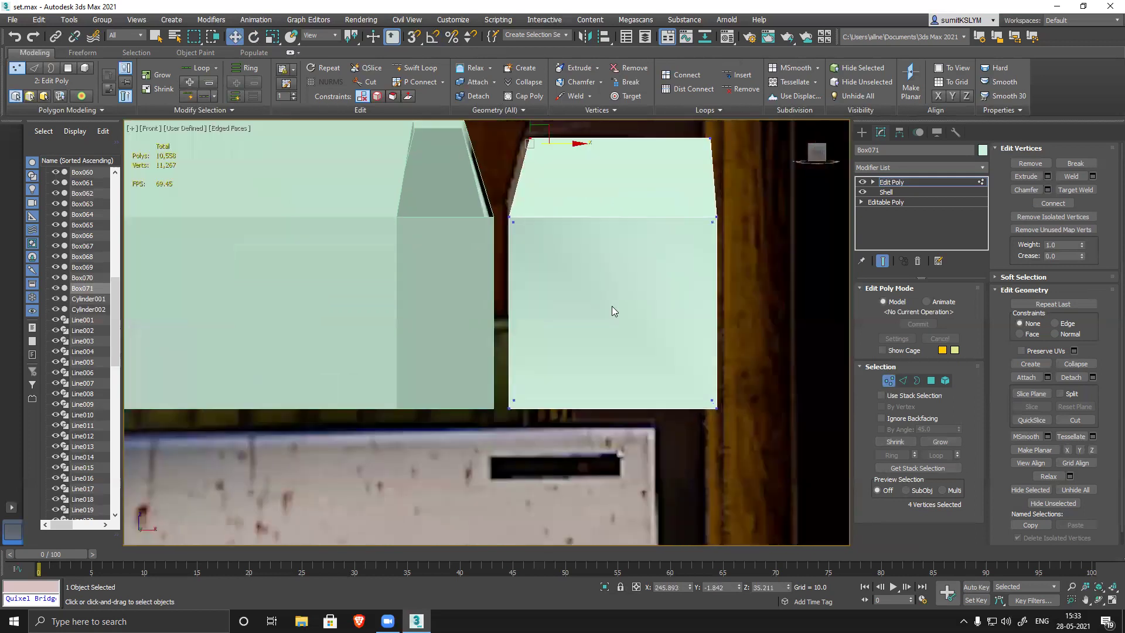
{"action": "scroll", "coordinate": [577, 388], "scroll_direction": "down", "scroll_amount": 8}
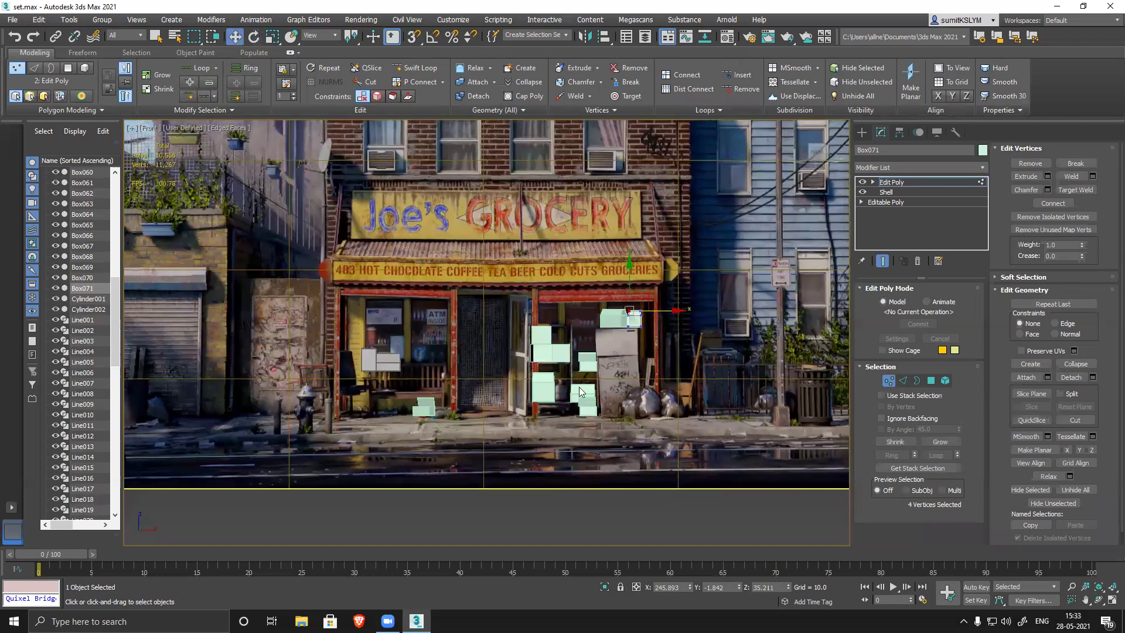
{"action": "scroll", "coordinate": [533, 364], "scroll_direction": "up", "scroll_amount": 2}
{"action": "left_click", "coordinate": [889, 381]}
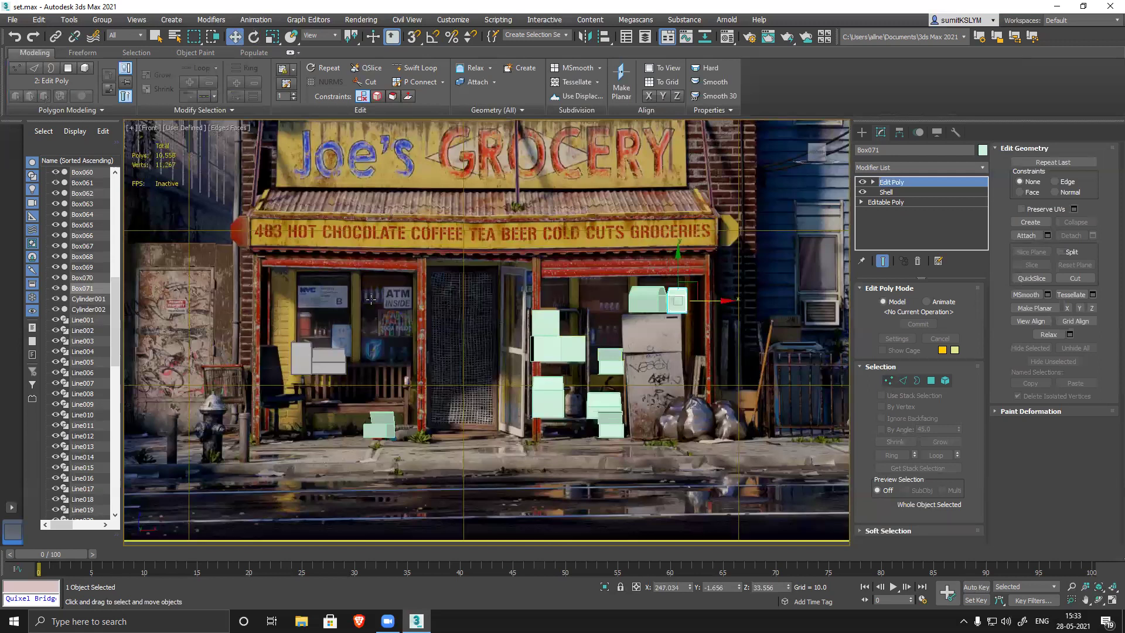
- Hide the grocery store reference image plane
{"action": "left_click", "coordinate": [389, 321]}
{"action": "scroll", "coordinate": [389, 321], "scroll_direction": "down", "scroll_amount": 6}
{"action": "right_click", "coordinate": [410, 274]}
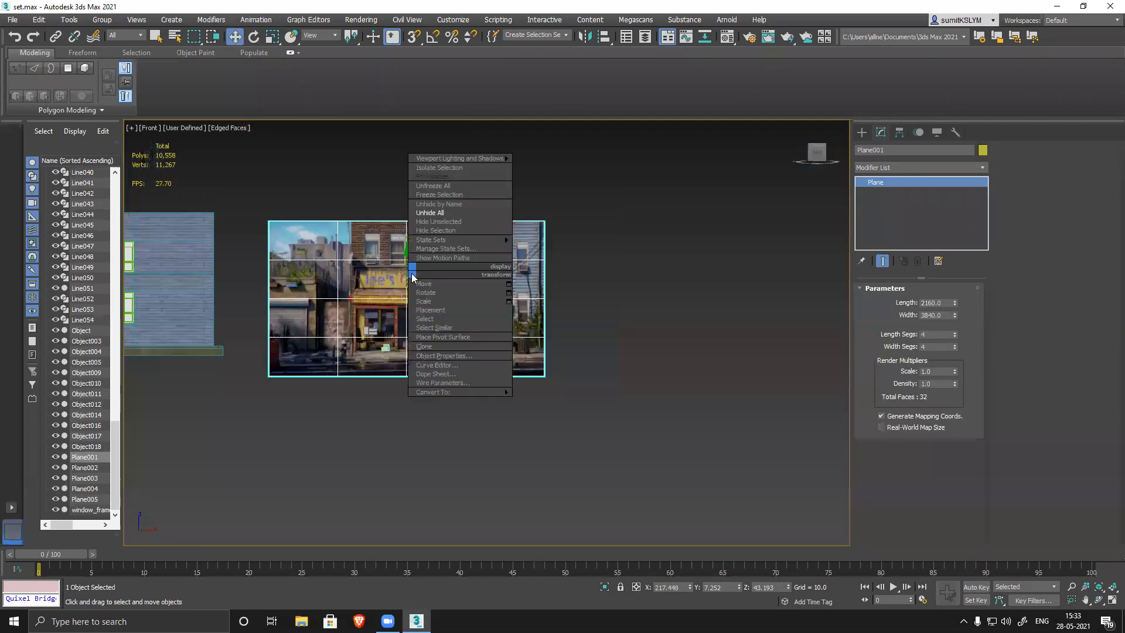
{"action": "left_click", "coordinate": [446, 231]}
- Select all twelve cardboard boxes and move them along X to line up with the modelled storefront and refrigerator
{"action": "left_click_drag", "start_coordinate": [339, 240], "coordinate": [537, 427]}
{"action": "middle_click_drag", "start_coordinate": [503, 371], "coordinate": [565, 353]}
{"action": "scroll", "coordinate": [564, 354], "scroll_direction": "down", "scroll_amount": 2}
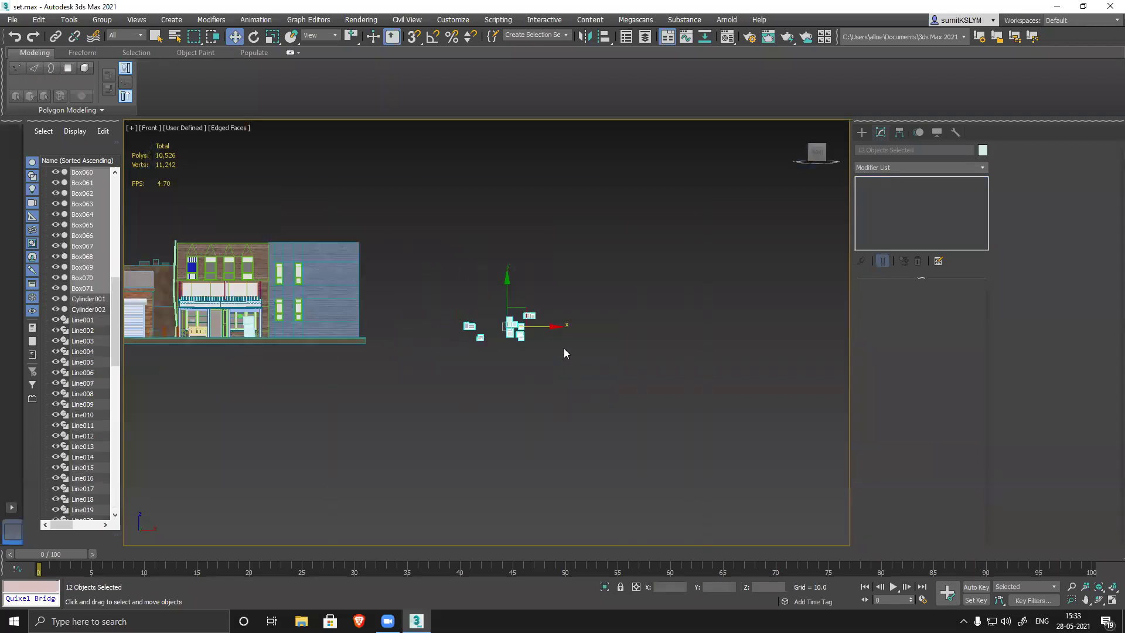
{"action": "left_click_drag", "start_coordinate": [555, 327], "coordinate": [282, 328]}
{"action": "scroll", "coordinate": [466, 349], "scroll_direction": "up", "scroll_amount": 4}
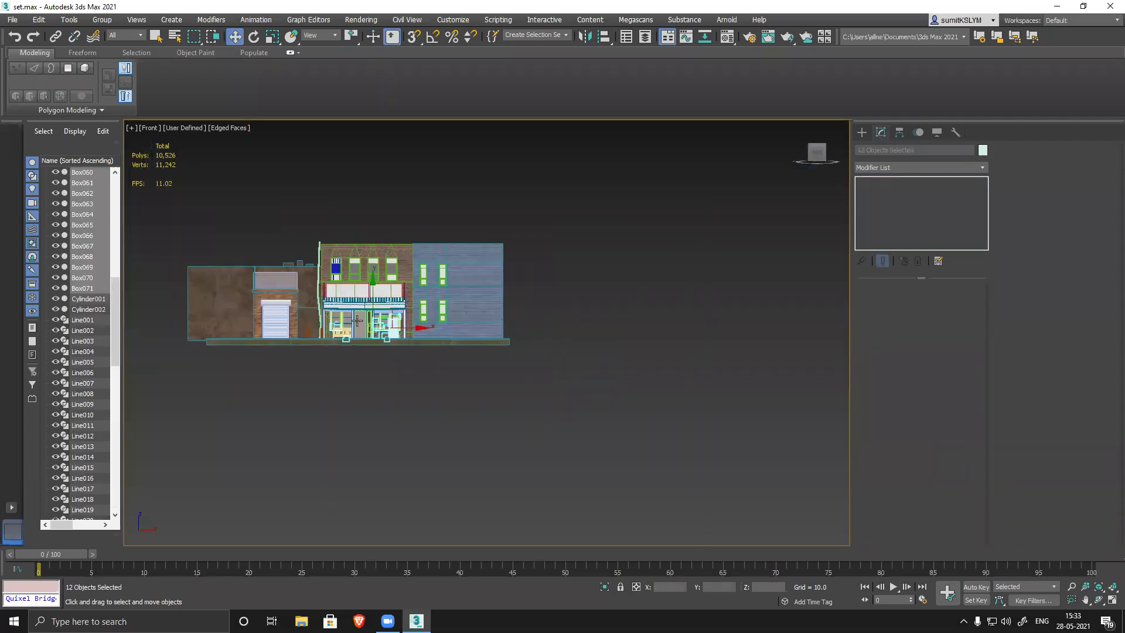
{"action": "scroll", "coordinate": [466, 349], "scroll_direction": "up", "scroll_amount": 5}
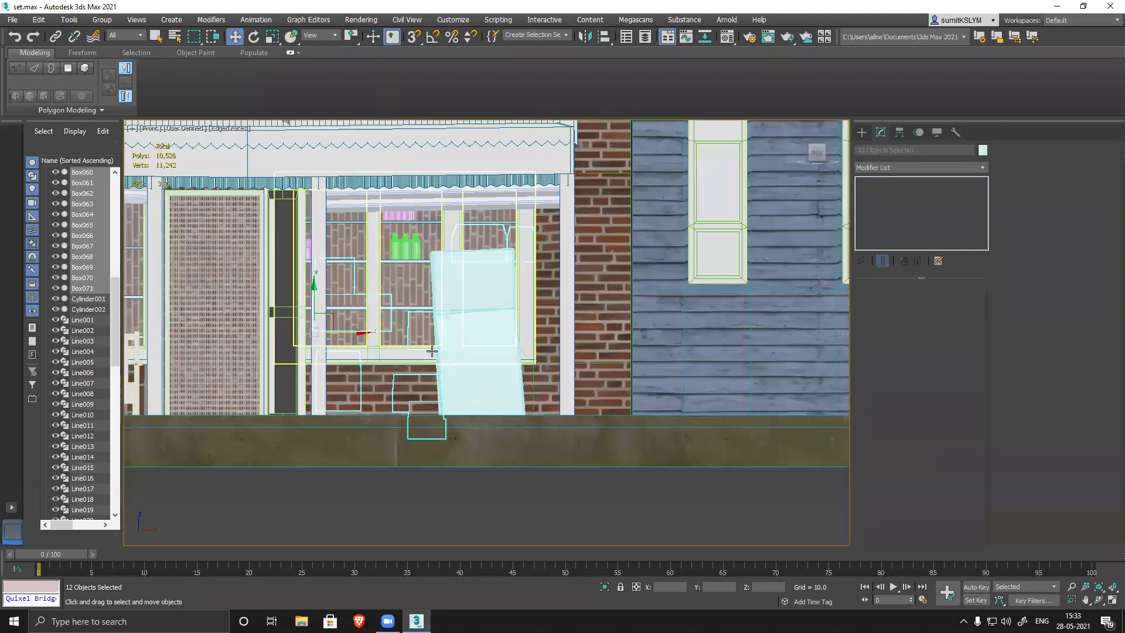
{"action": "left_click_drag", "start_coordinate": [360, 332], "coordinate": [362, 332]}
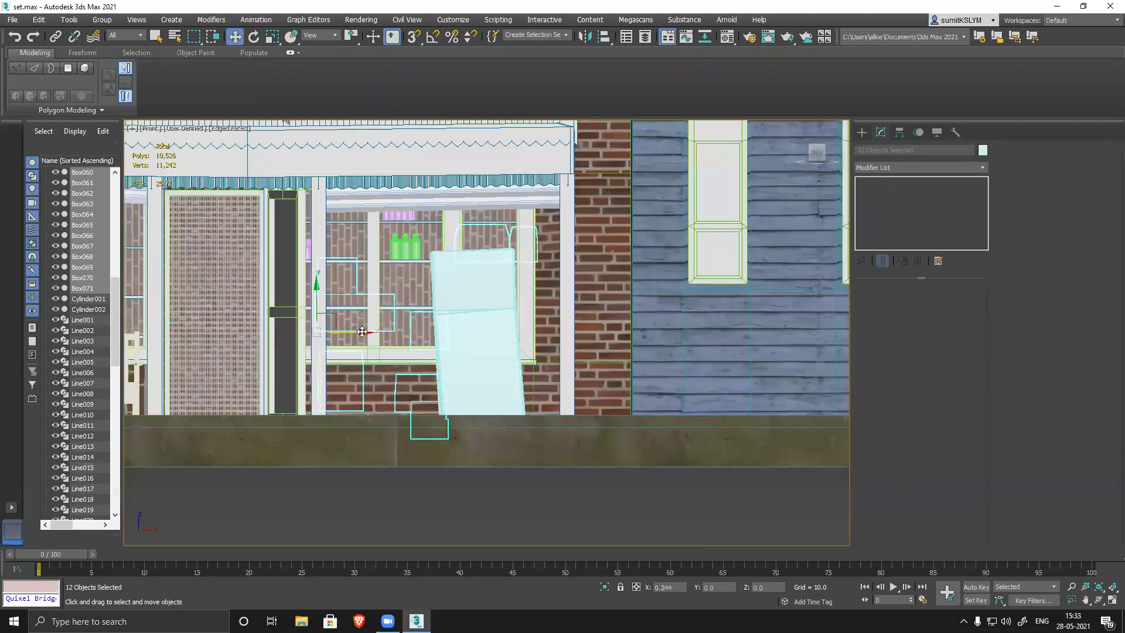
- Move the twelve boxes along Y to the sidewalk in front of the modelled storefront, under the awning
{"action": "middle_click_drag", "start_coordinate": [566, 396], "coordinate": [668, 425]}
{"action": "scroll", "coordinate": [669, 424], "scroll_direction": "down", "scroll_amount": 4}
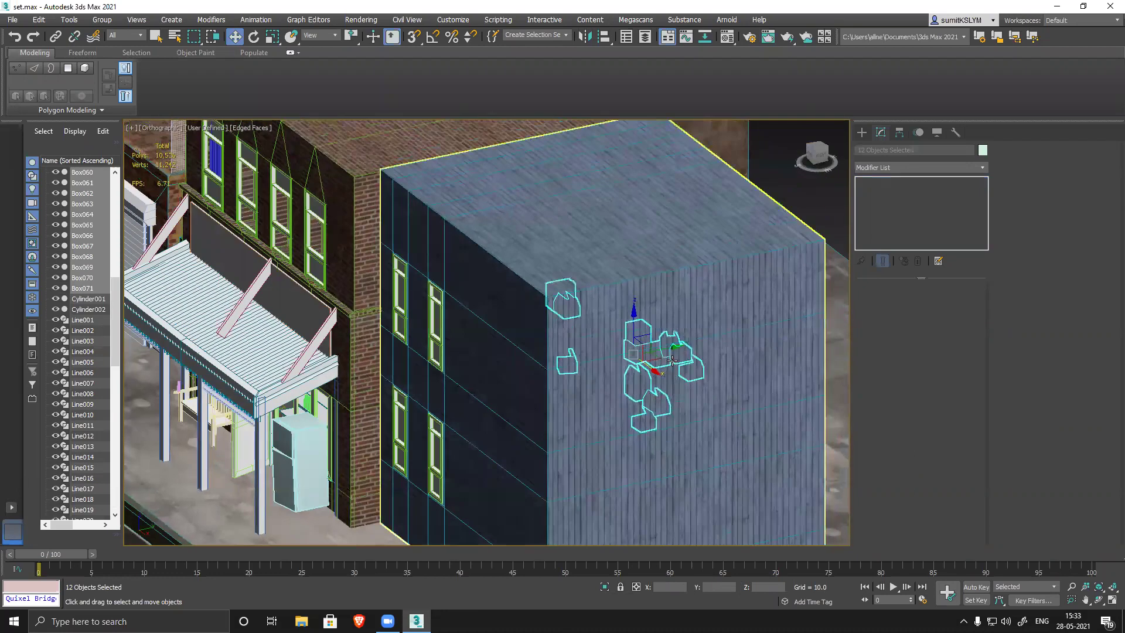
{"action": "left_click_drag", "start_coordinate": [677, 347], "coordinate": [296, 444]}
{"action": "middle_click_drag", "start_coordinate": [258, 502], "coordinate": [402, 484], "text": "alt"}
{"action": "scroll", "coordinate": [434, 469], "scroll_direction": "up", "scroll_amount": 3}
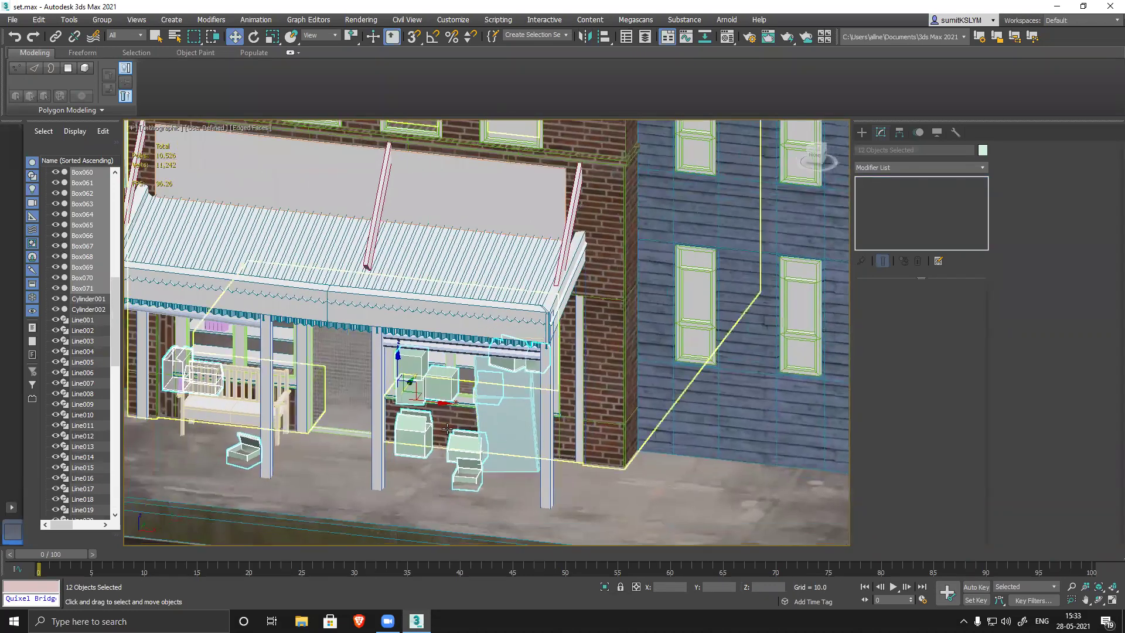
- Fine-tune the twelve boxes' depth beneath the awning with small moves around the bench and refrigerator
{"action": "scroll", "coordinate": [480, 423], "scroll_direction": "up", "scroll_amount": 3}
{"action": "middle_click_drag", "start_coordinate": [509, 401], "coordinate": [433, 388], "text": "alt"}
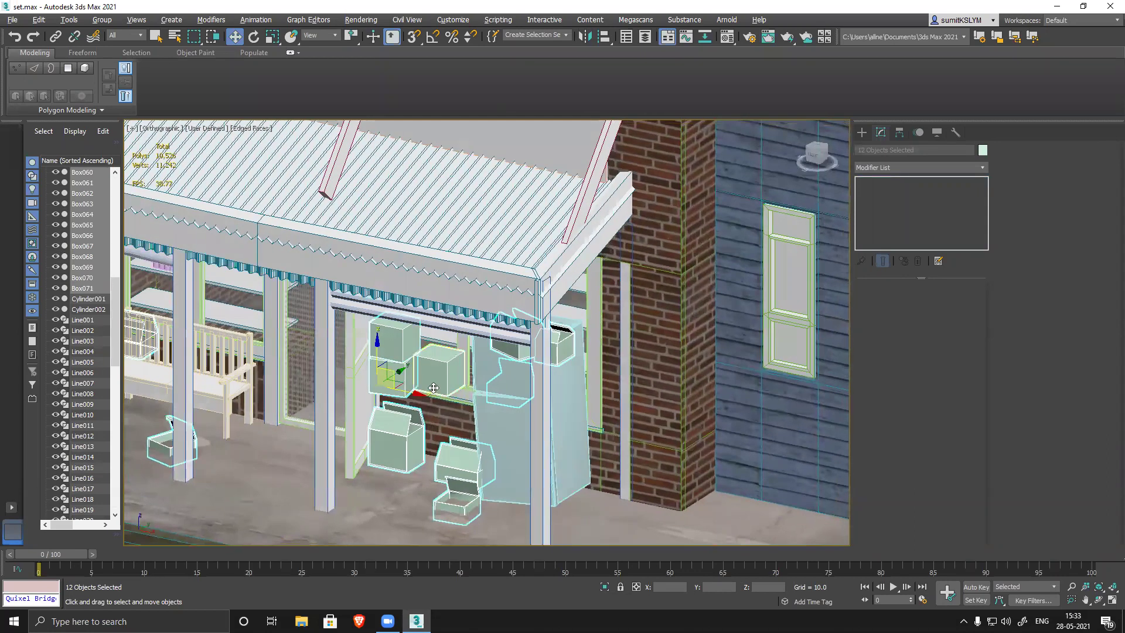
{"action": "left_click_drag", "start_coordinate": [399, 371], "coordinate": [408, 365]}
{"action": "middle_click_drag", "start_coordinate": [408, 365], "coordinate": [495, 480], "text": "alt"}
{"action": "left_click_drag", "start_coordinate": [444, 397], "coordinate": [433, 397]}
{"action": "middle_click_drag", "start_coordinate": [525, 412], "coordinate": [394, 403], "text": "alt"}
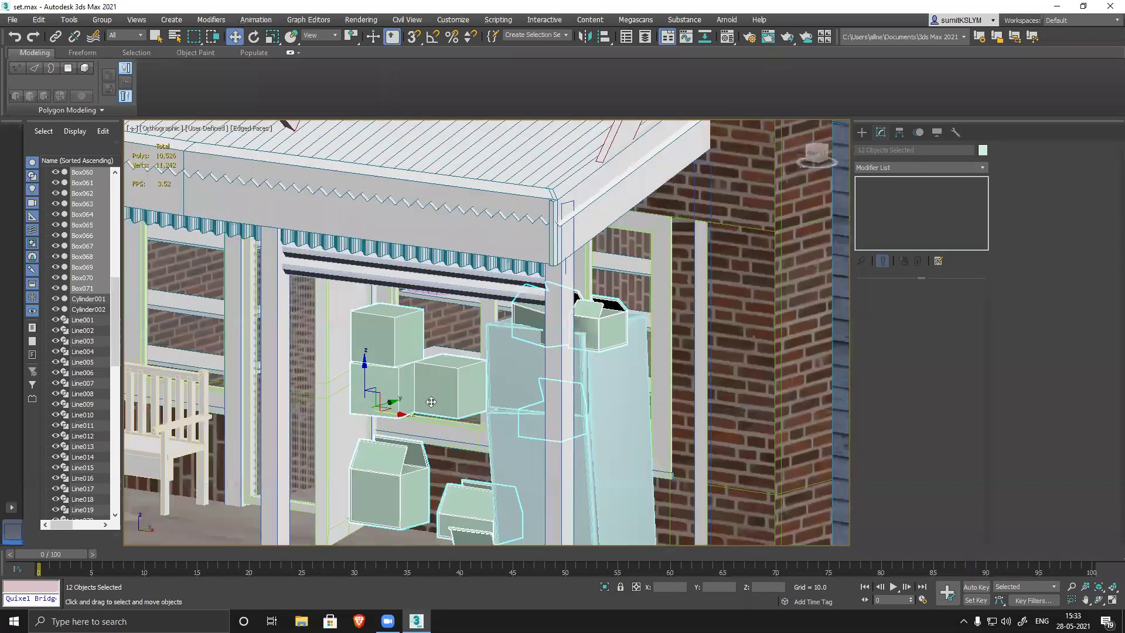
{"action": "mouse_move", "coordinate": [395, 403]}
{"action": "left_mouse_down"}
{"action": "mouse_move", "coordinate": [428, 385]}
{"action": "mouse_move", "coordinate": [406, 400]}
{"action": "left_mouse_up"}
- Select the two open boxes above the bench and move them back into the shop window beside the bottles
{"action": "middle_click_drag", "start_coordinate": [407, 401], "coordinate": [512, 414], "text": "alt"}
{"action": "middle_click_drag", "start_coordinate": [227, 352], "coordinate": [346, 413]}
{"action": "scroll", "coordinate": [377, 371], "scroll_direction": "up", "scroll_amount": 5}
{"action": "middle_click_drag", "start_coordinate": [523, 341], "coordinate": [521, 391]}
{"action": "left_click", "coordinate": [522, 391]}
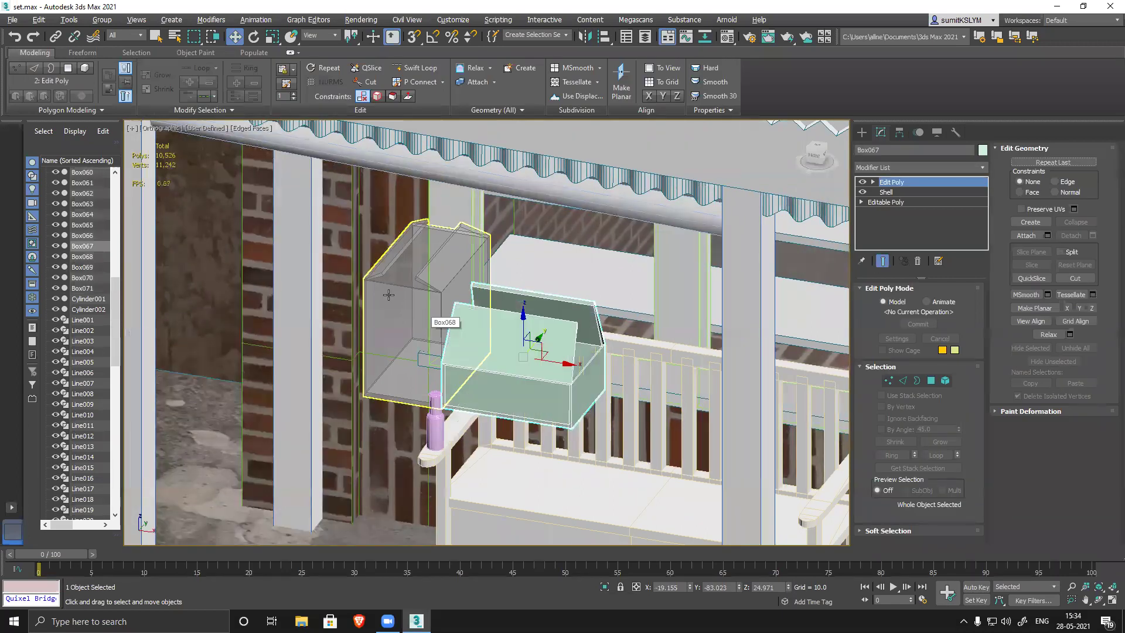
{"action": "left_click", "coordinate": [418, 320]}
{"action": "left_click", "coordinate": [545, 368], "text": "ctrl"}
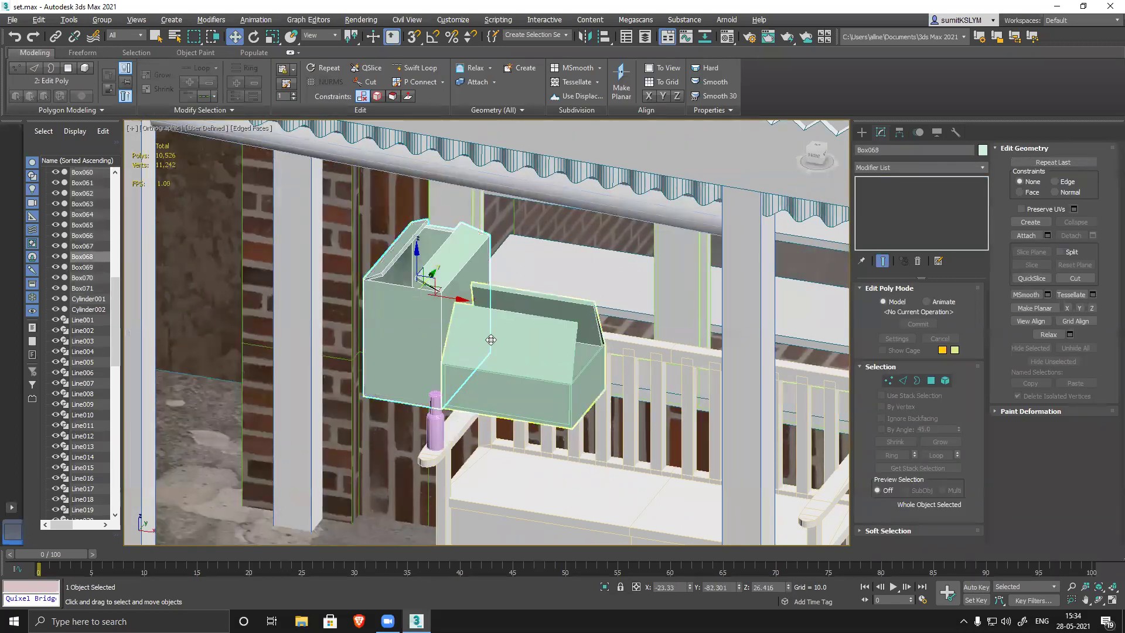
{"action": "middle_click_drag", "start_coordinate": [546, 368], "coordinate": [585, 420], "text": "alt"}
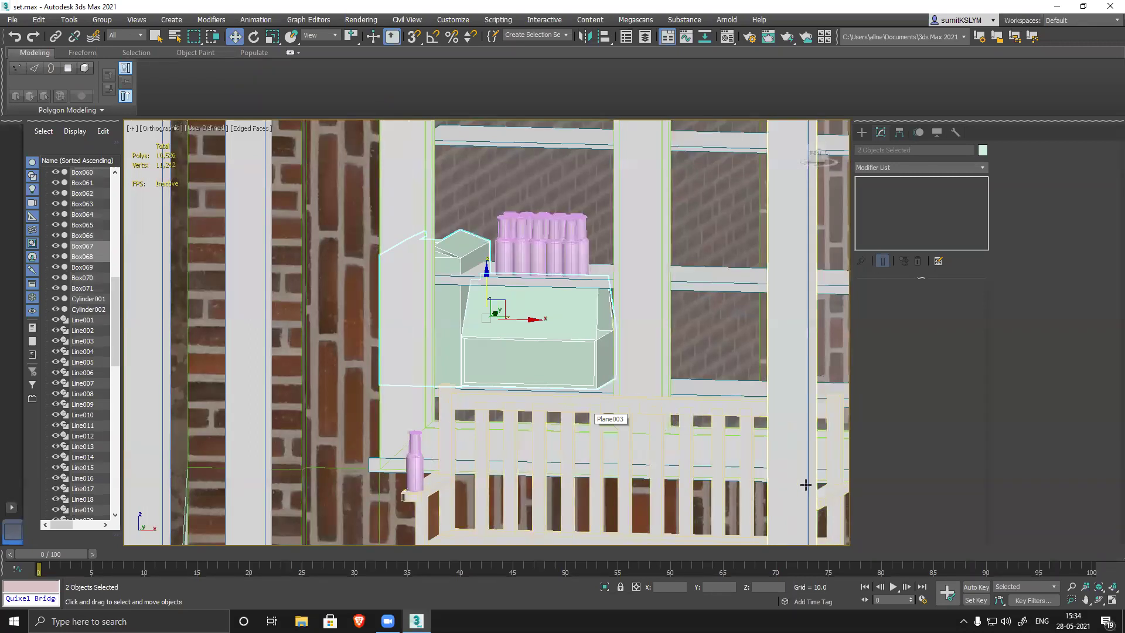
{"action": "middle_click_drag", "start_coordinate": [632, 432], "coordinate": [493, 290], "text": "alt"}
{"action": "scroll", "coordinate": [590, 409], "scroll_direction": "down", "scroll_amount": 2}
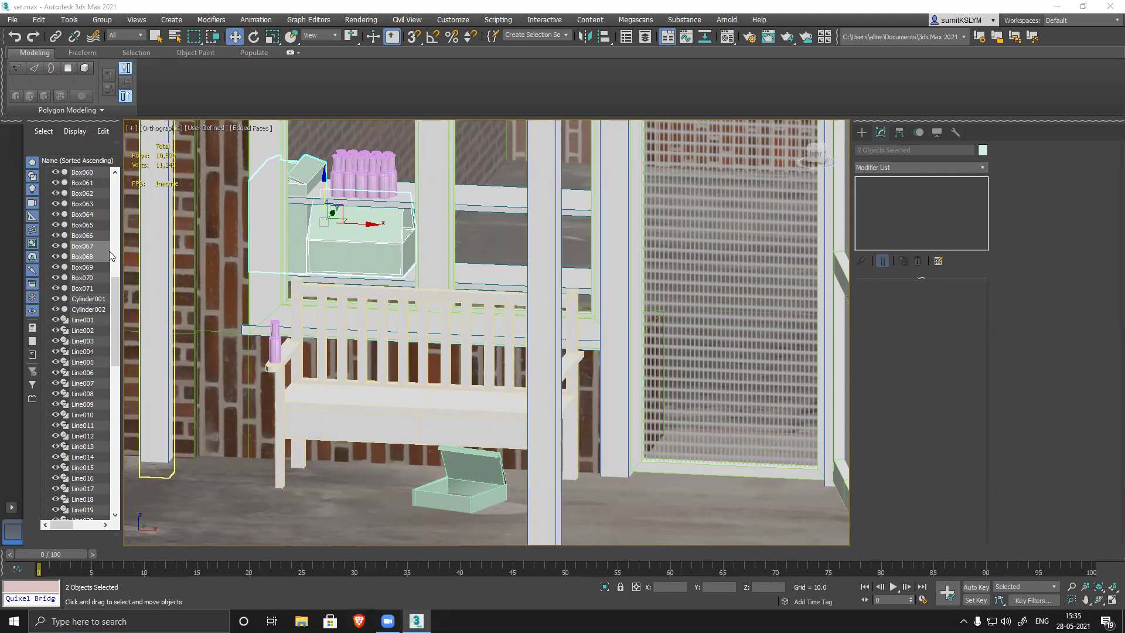
{"action": "left_click", "coordinate": [359, 620]}
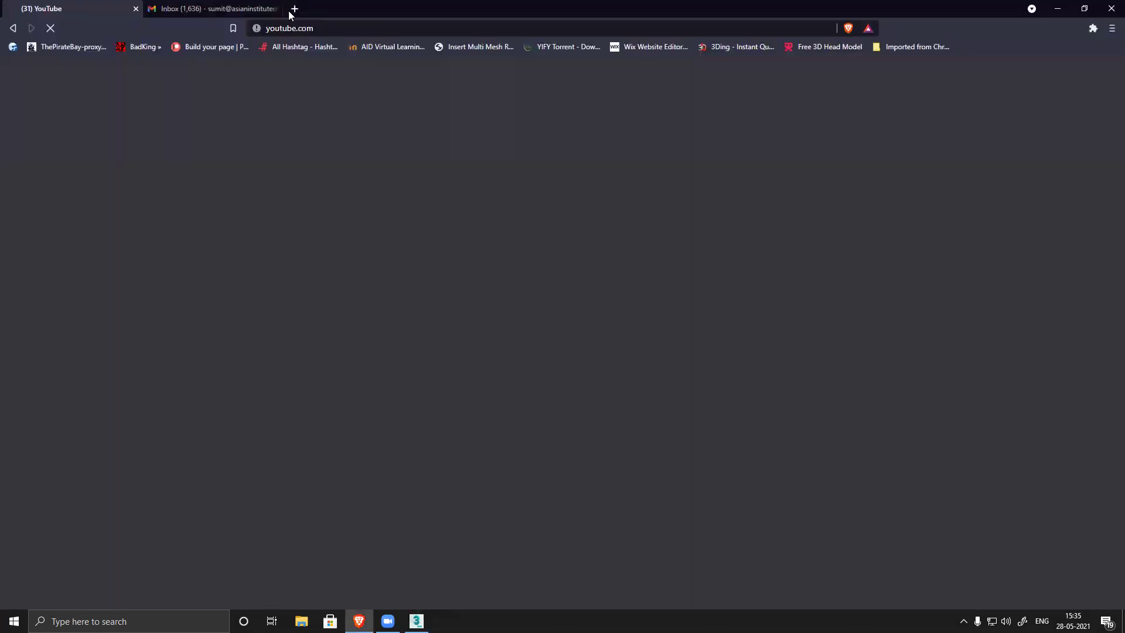
{"action": "left_click_drag", "start_coordinate": [492, 11], "coordinate": [0, 11]}
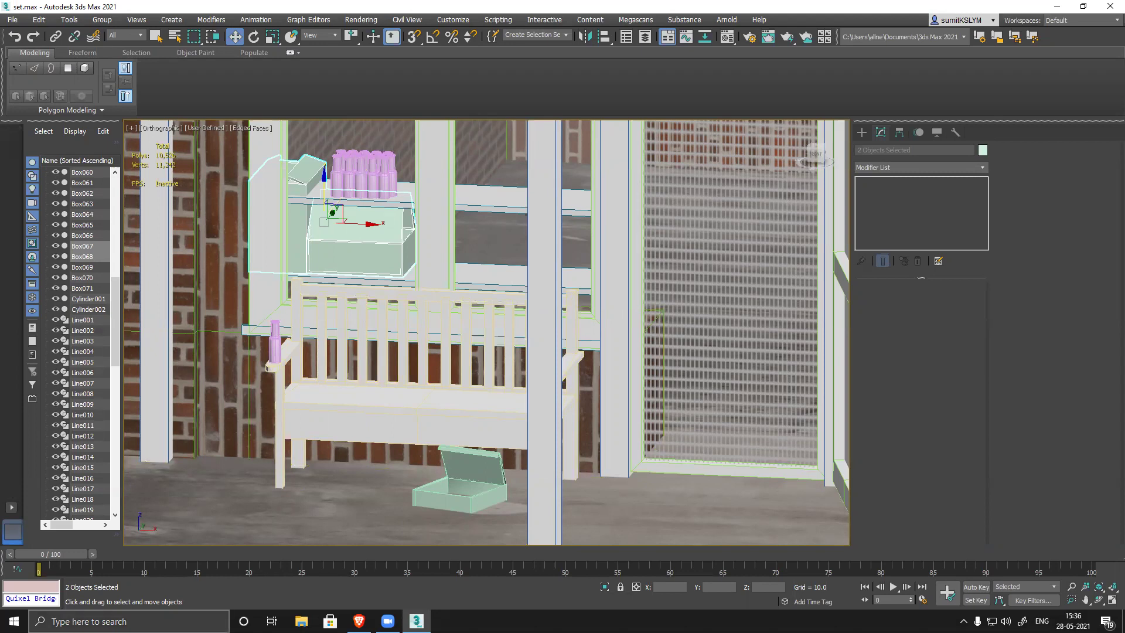
- Switch to Quixel Bridge and open the Stained Concrete 2x2 M surface in the local Megascans library
{"action": "left_click", "coordinate": [129, 621]}
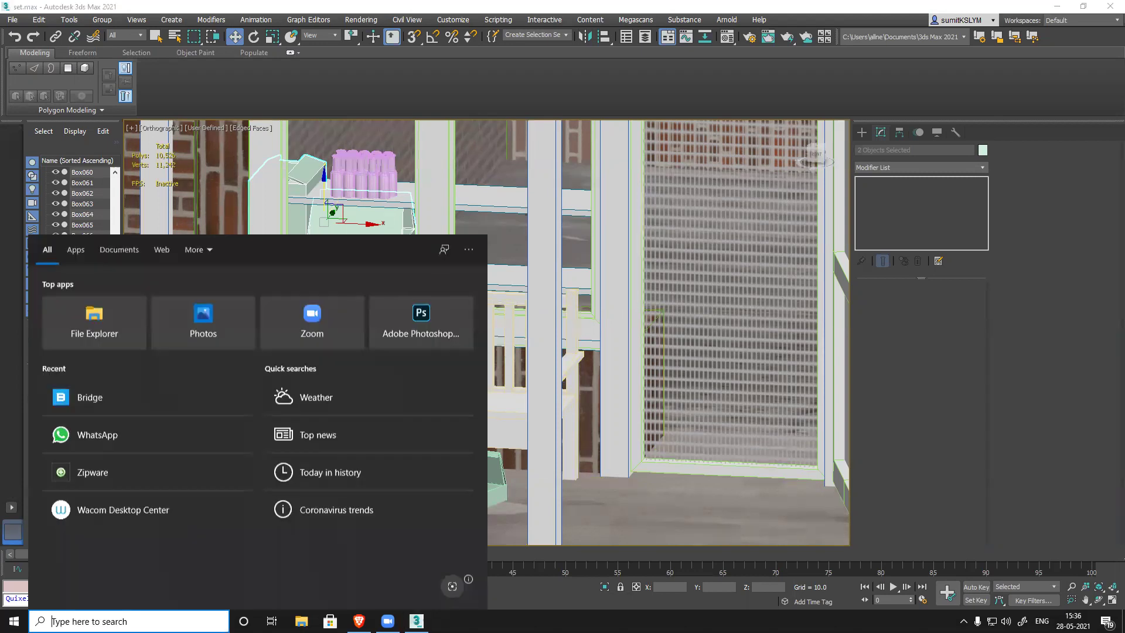
{"action": "left_click", "coordinate": [143, 411]}
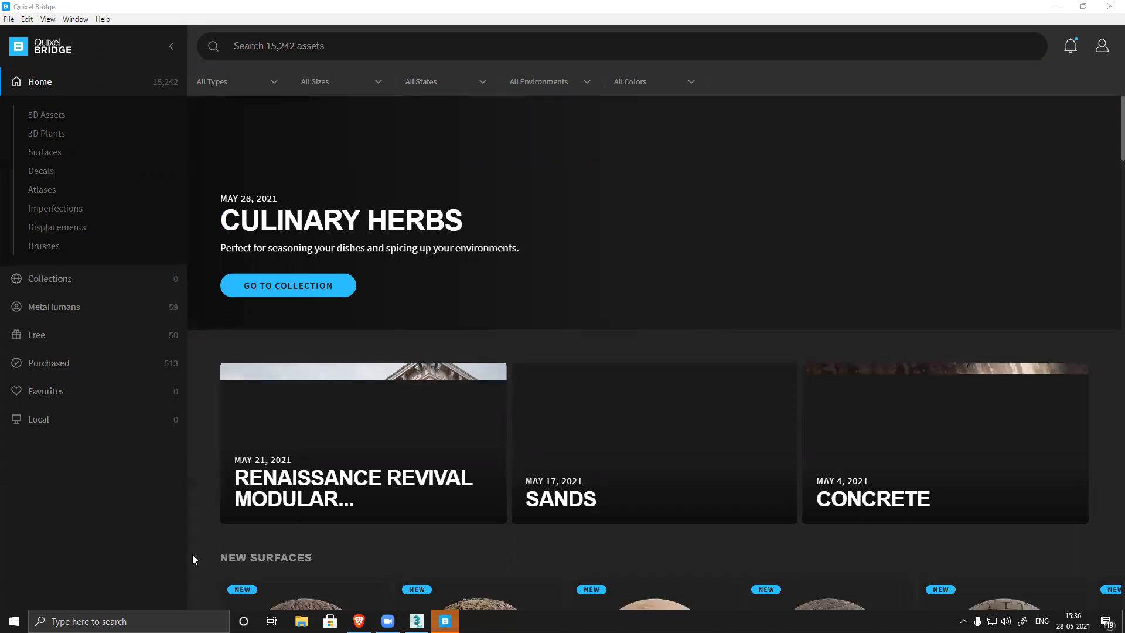
{"action": "scroll", "coordinate": [520, 495], "scroll_direction": "down", "scroll_amount": 5}
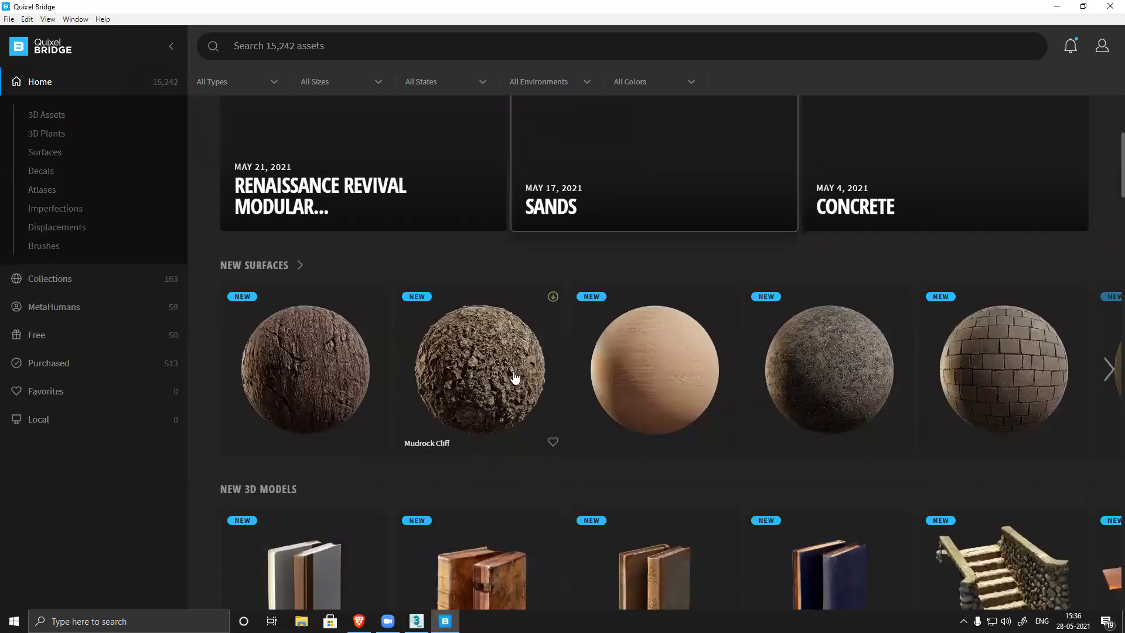
{"action": "left_click", "coordinate": [485, 373]}
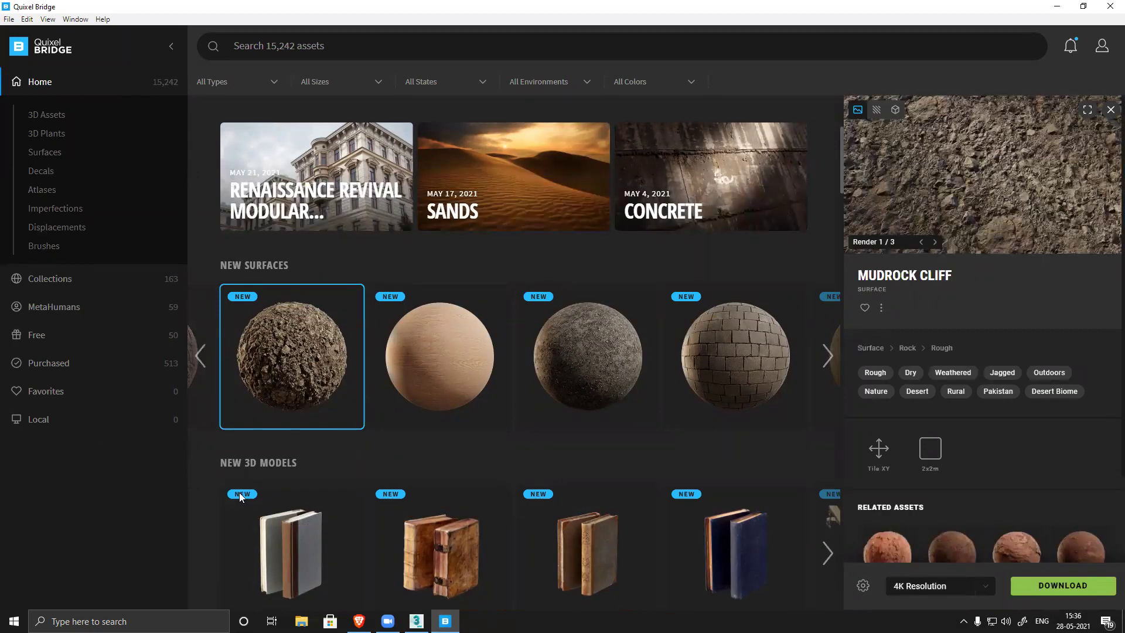
{"action": "left_click", "coordinate": [57, 421]}
{"action": "left_click", "coordinate": [394, 226]}
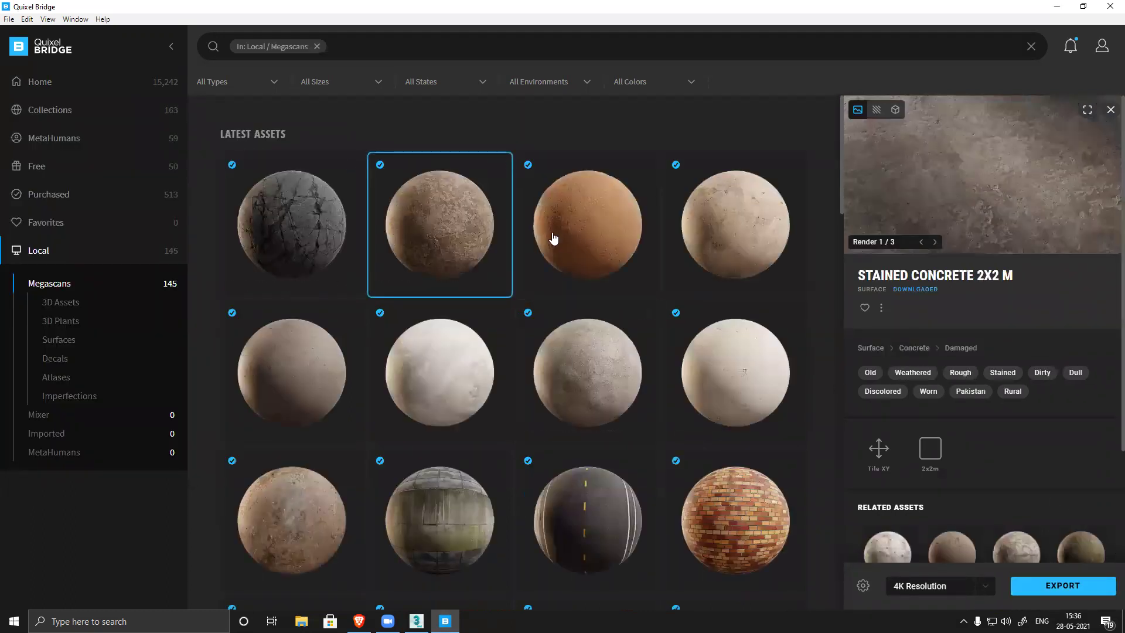
- Open the file folder of the Stained Concrete 2x2 M surface and select the vbmiaga_4K_Albedo texture
{"action": "right_click", "coordinate": [426, 199]}
{"action": "left_click", "coordinate": [450, 209]}
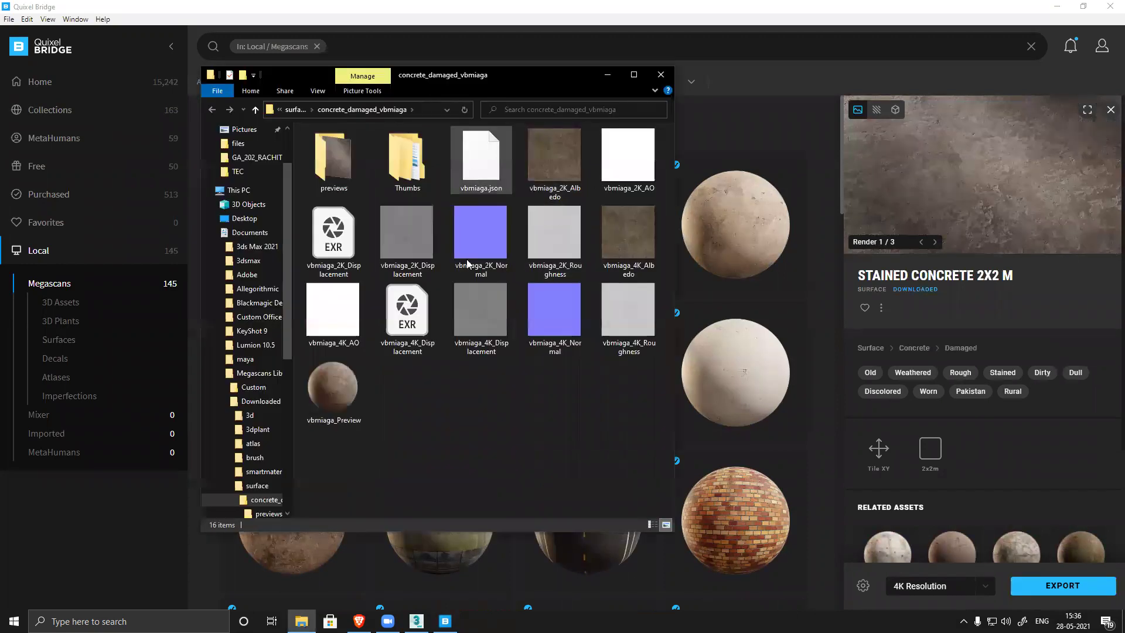
{"action": "left_click", "coordinate": [661, 75]}
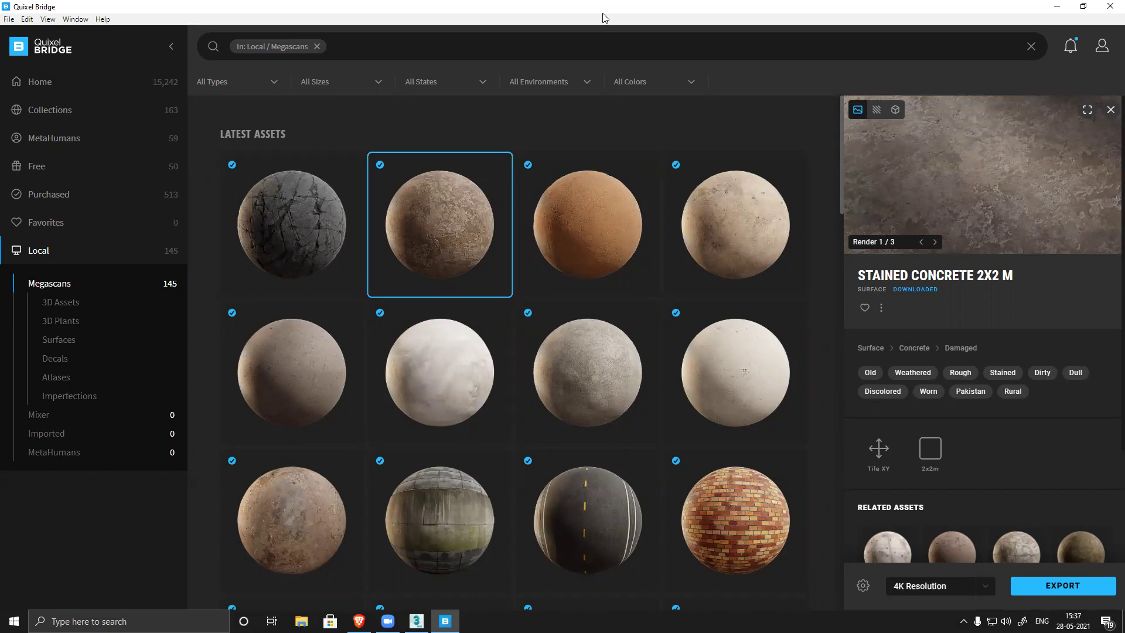
{"action": "right_click", "coordinate": [450, 219]}
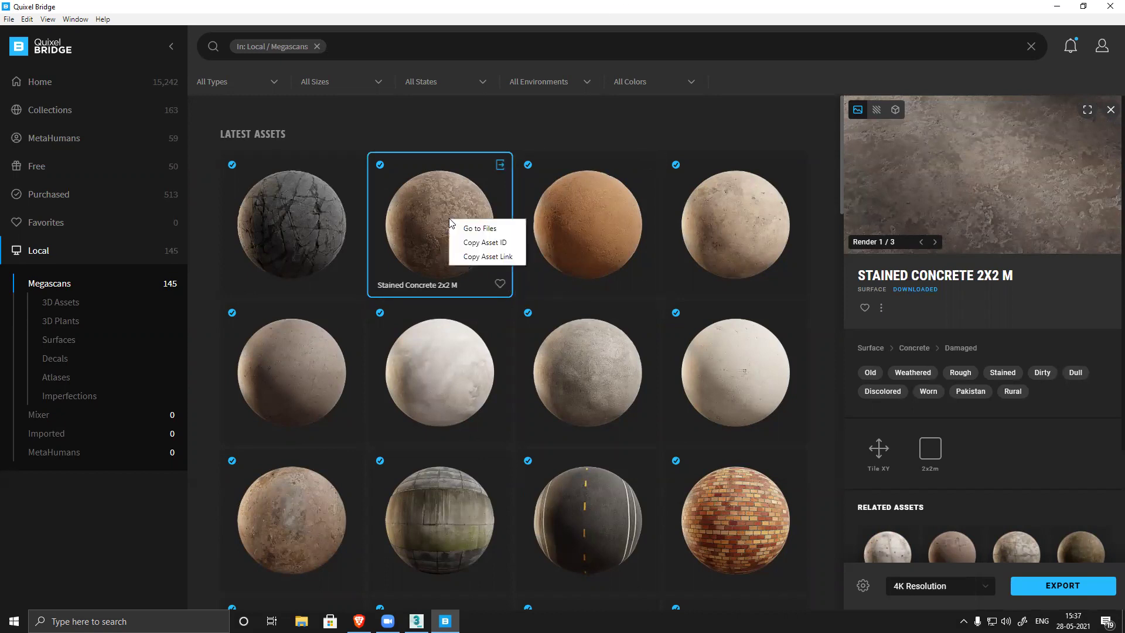
{"action": "left_click", "coordinate": [469, 228]}
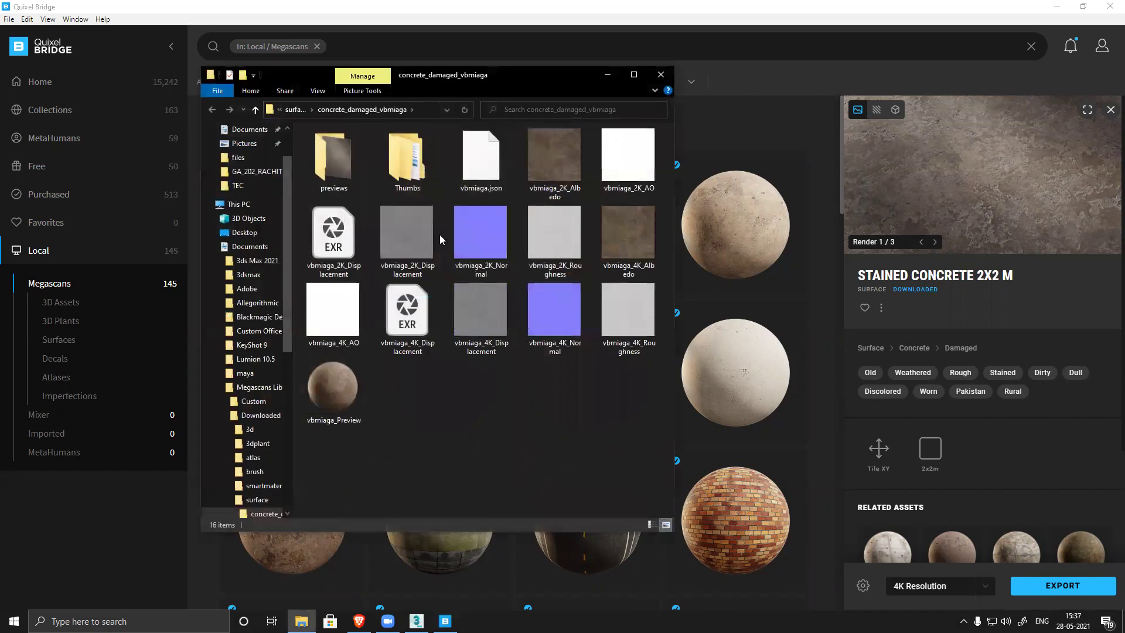
{"action": "left_click", "coordinate": [627, 238]}
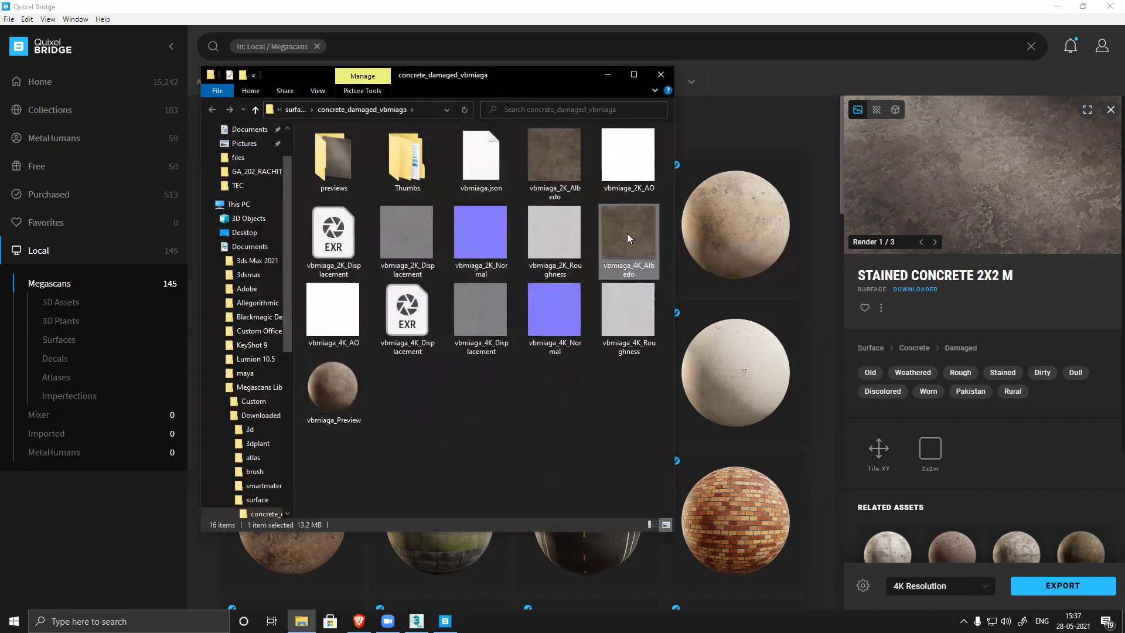
- Switch back to 3ds Max and apply the vbmiaga_4K_Albedo texture to the awning post in front of the bench
{"action": "left_click", "coordinate": [1057, 7]}
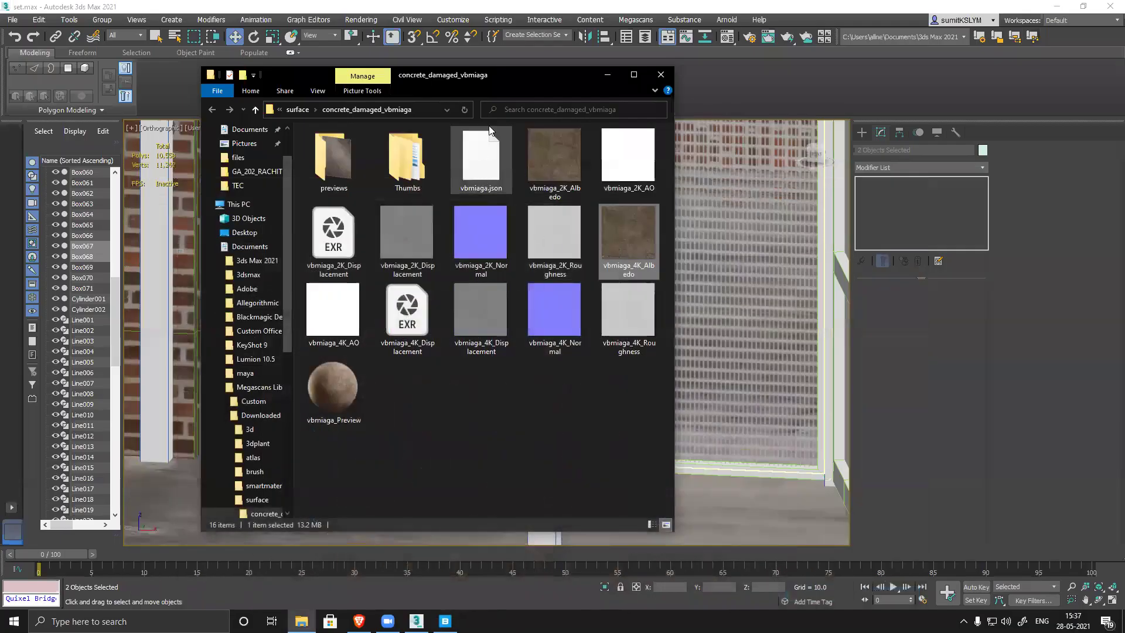
{"action": "left_click_drag", "start_coordinate": [525, 74], "coordinate": [274, 109]}
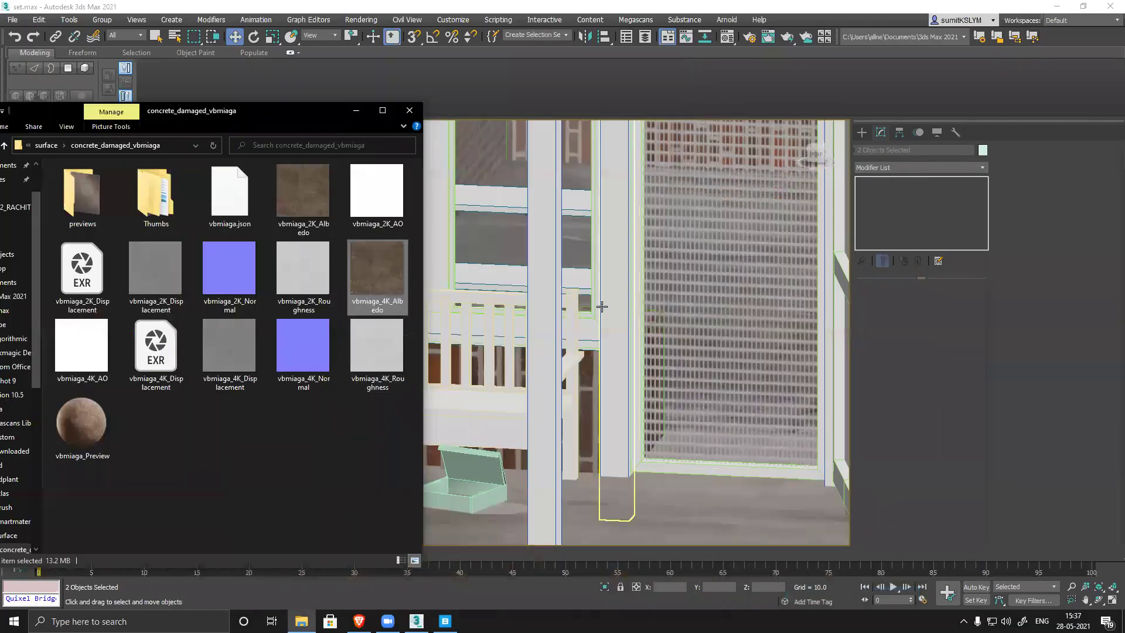
{"action": "left_click", "coordinate": [549, 263]}
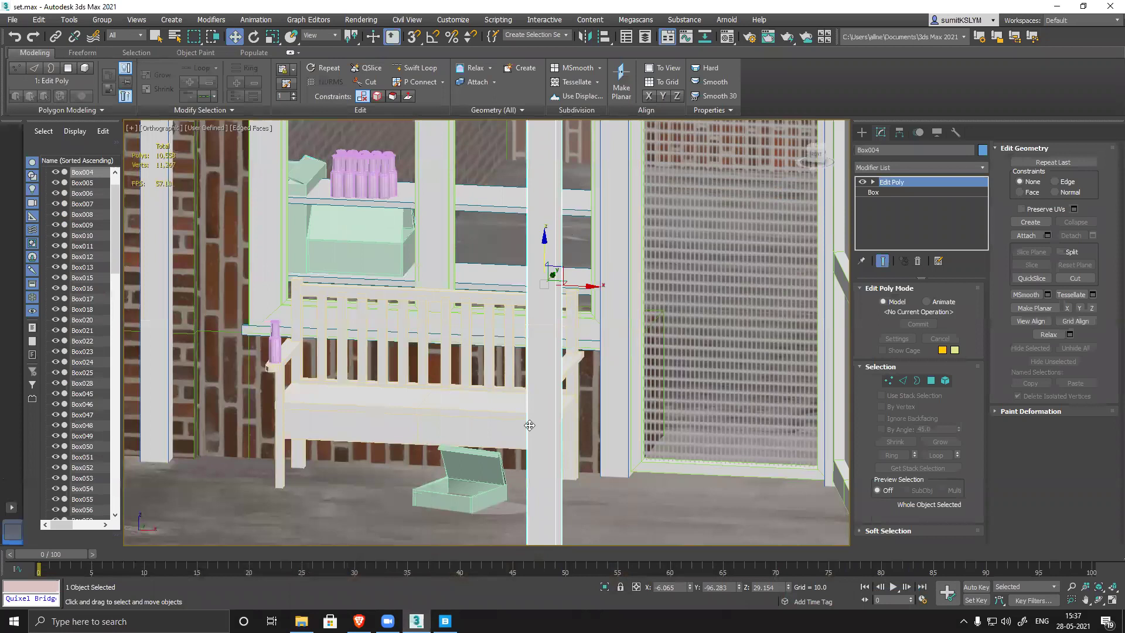
{"action": "left_click", "coordinate": [445, 622]}
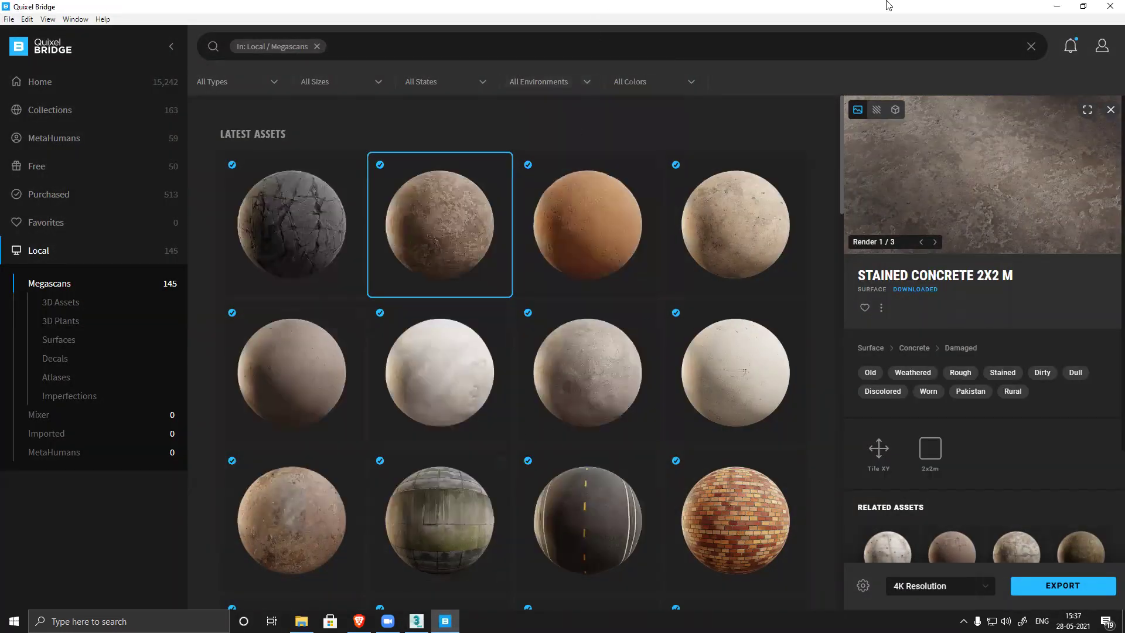
{"action": "left_click", "coordinate": [1057, 6]}
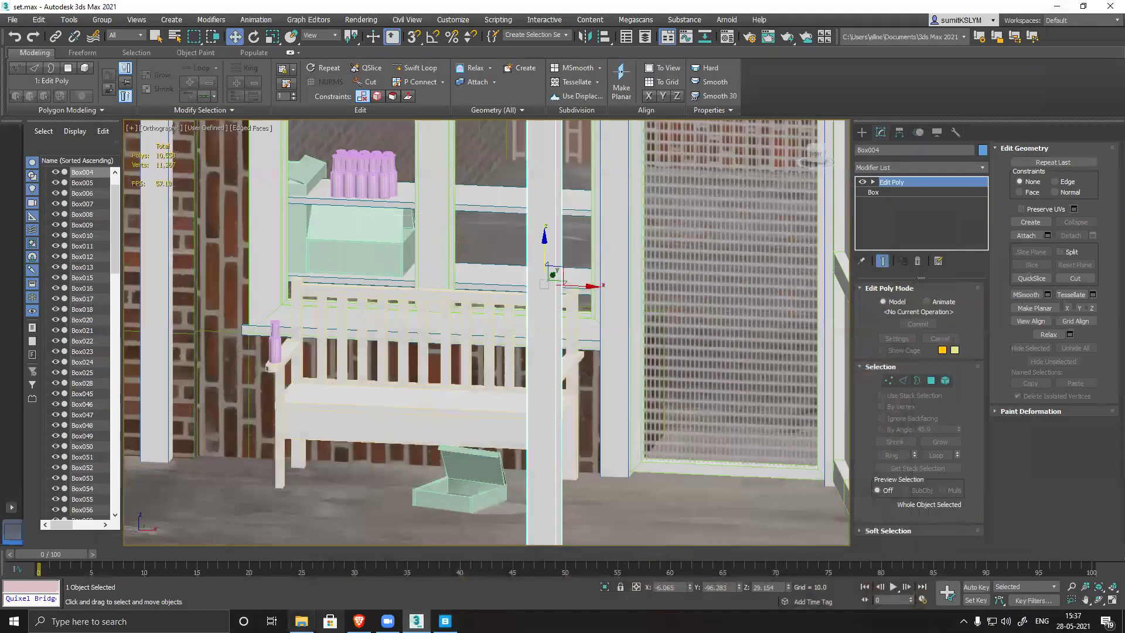
{"action": "left_click", "coordinate": [301, 621]}
{"action": "left_click_drag", "start_coordinate": [401, 287], "coordinate": [539, 330]}
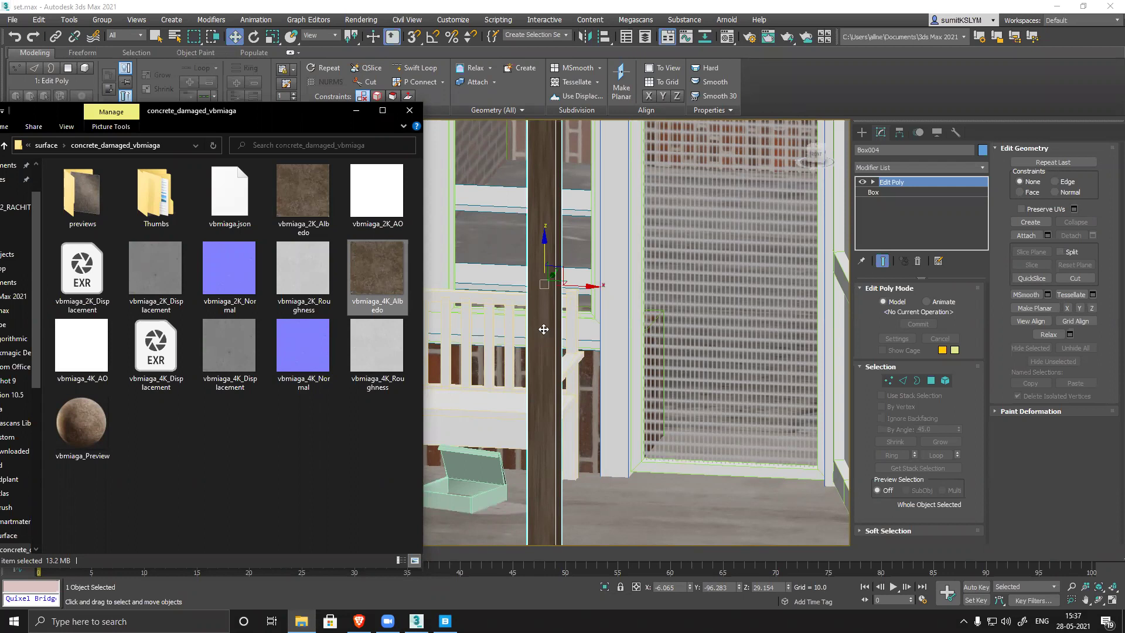
{"action": "left_click", "coordinate": [630, 421]}
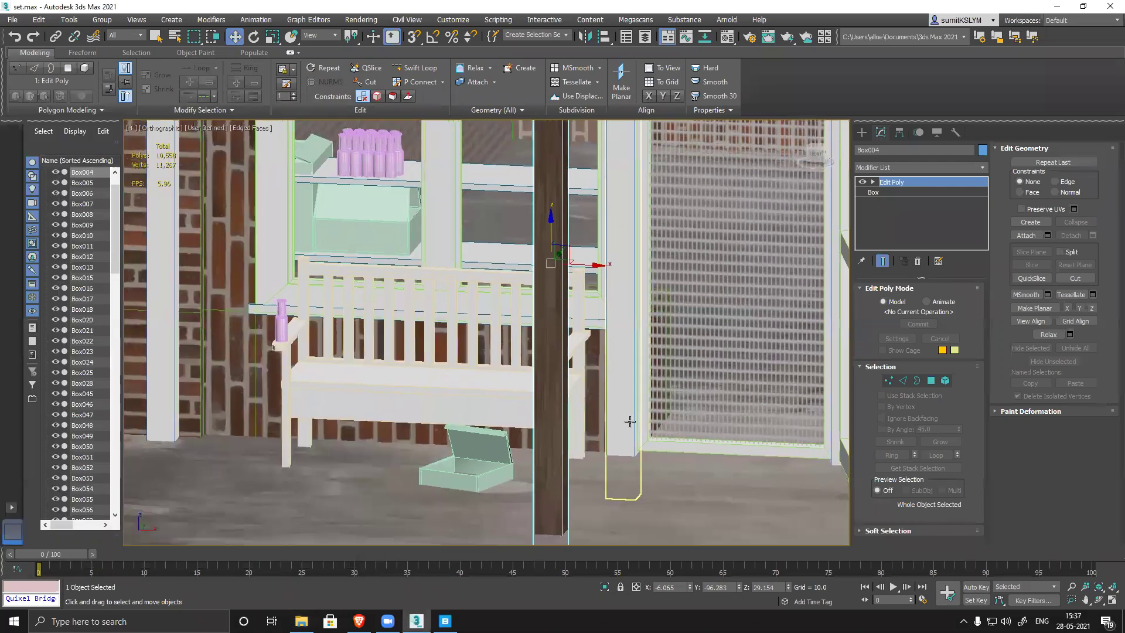
- Switch to Quixel Bridge and examine the texture download settings for the Stained Concrete 2x2 M surface
{"action": "left_click", "coordinate": [445, 621]}
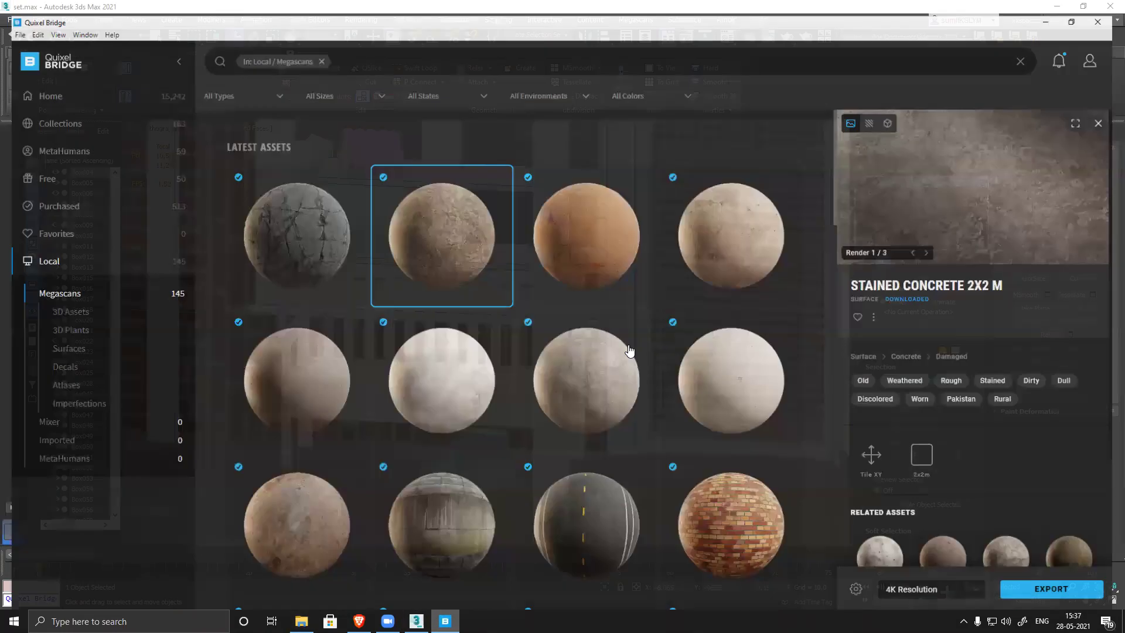
{"action": "left_click", "coordinate": [864, 588]}
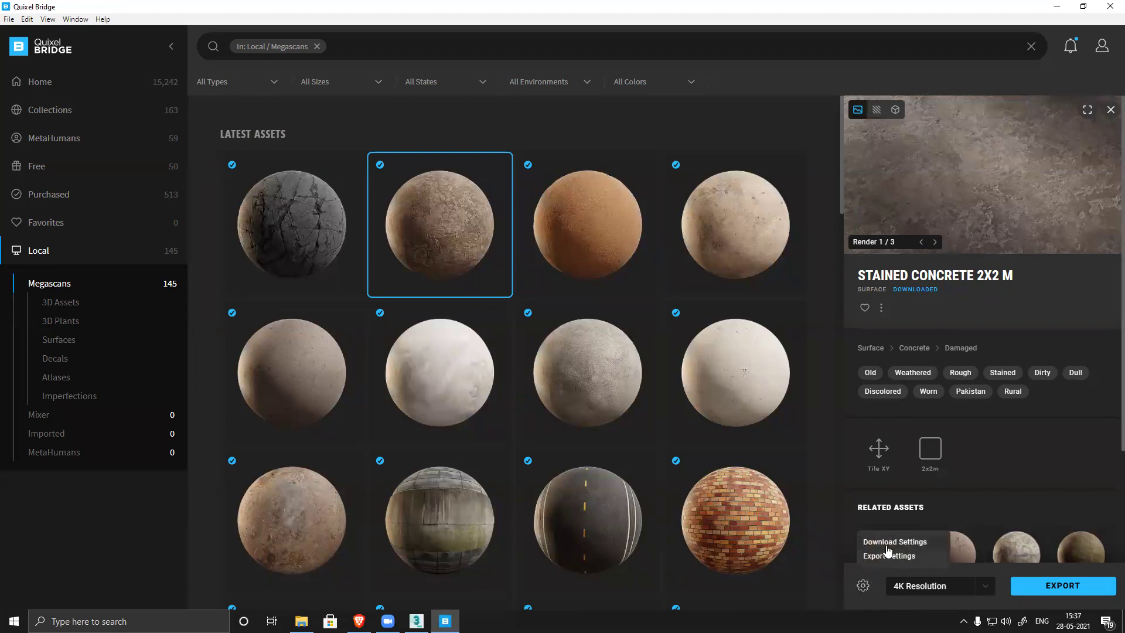
{"action": "left_click", "coordinate": [917, 543]}
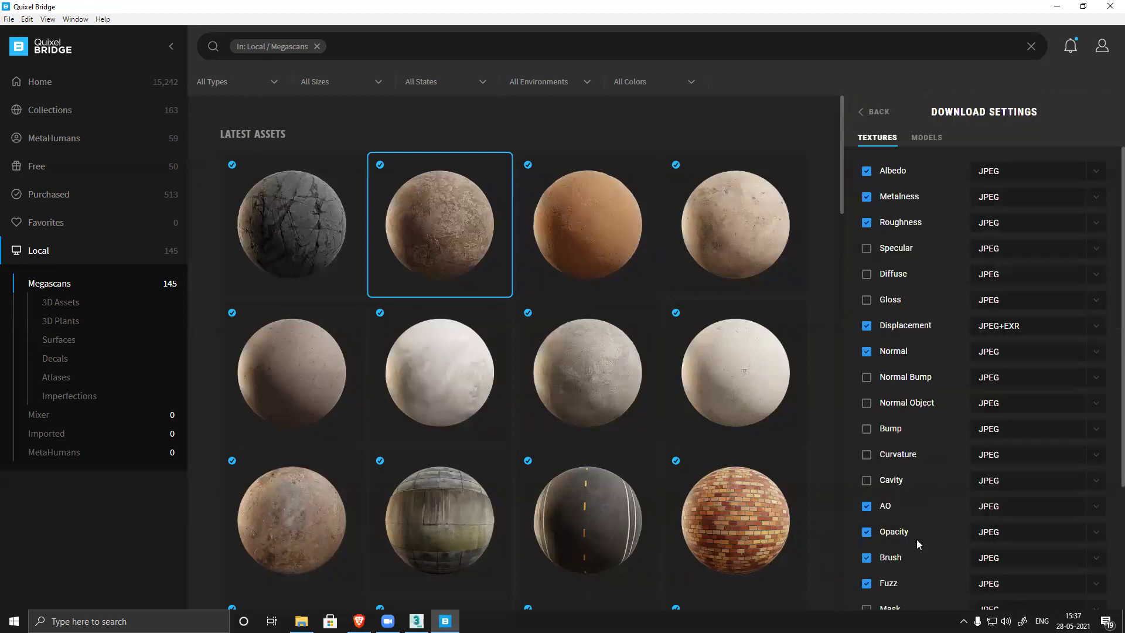
{"action": "left_click", "coordinate": [873, 110]}
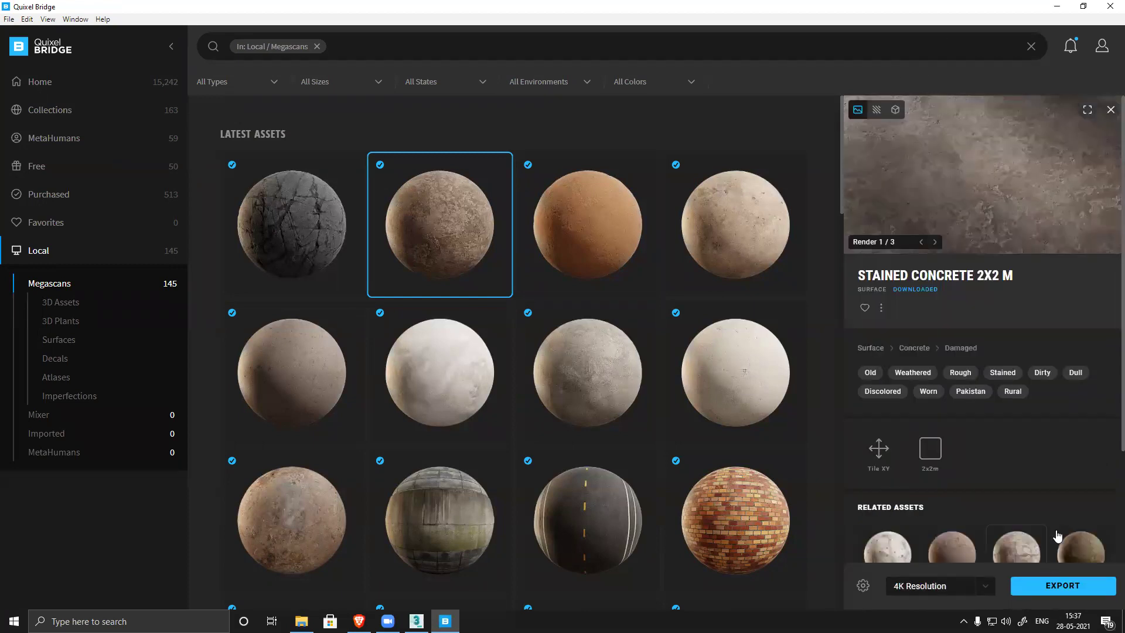
{"action": "scroll", "coordinate": [1052, 481], "scroll_direction": "down", "scroll_amount": 3}
{"action": "scroll", "coordinate": [1051, 480], "scroll_direction": "up", "scroll_amount": 3}
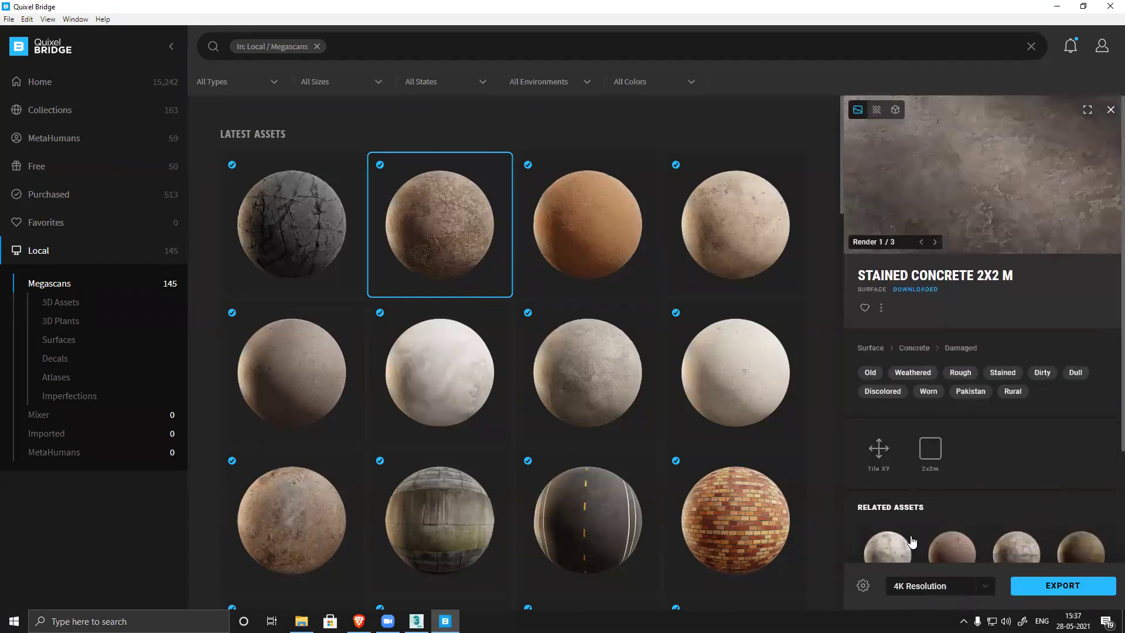
- Try 3ds Max as the export target in the export settings, then set it back to Unreal Engine
{"action": "left_click", "coordinate": [863, 585]}
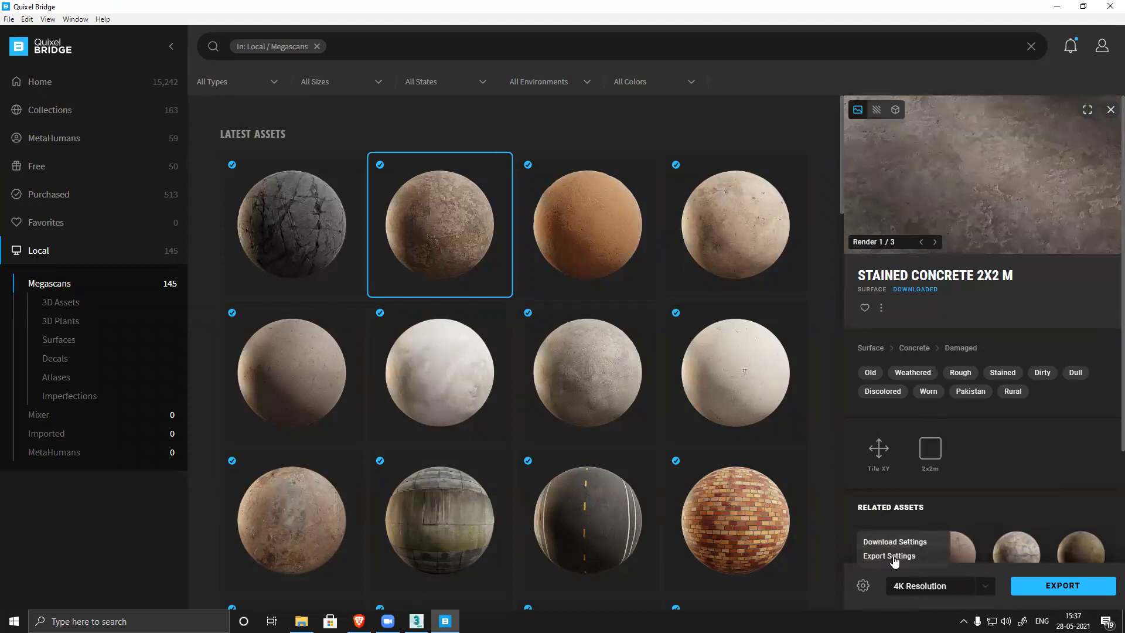
{"action": "left_click", "coordinate": [890, 556]}
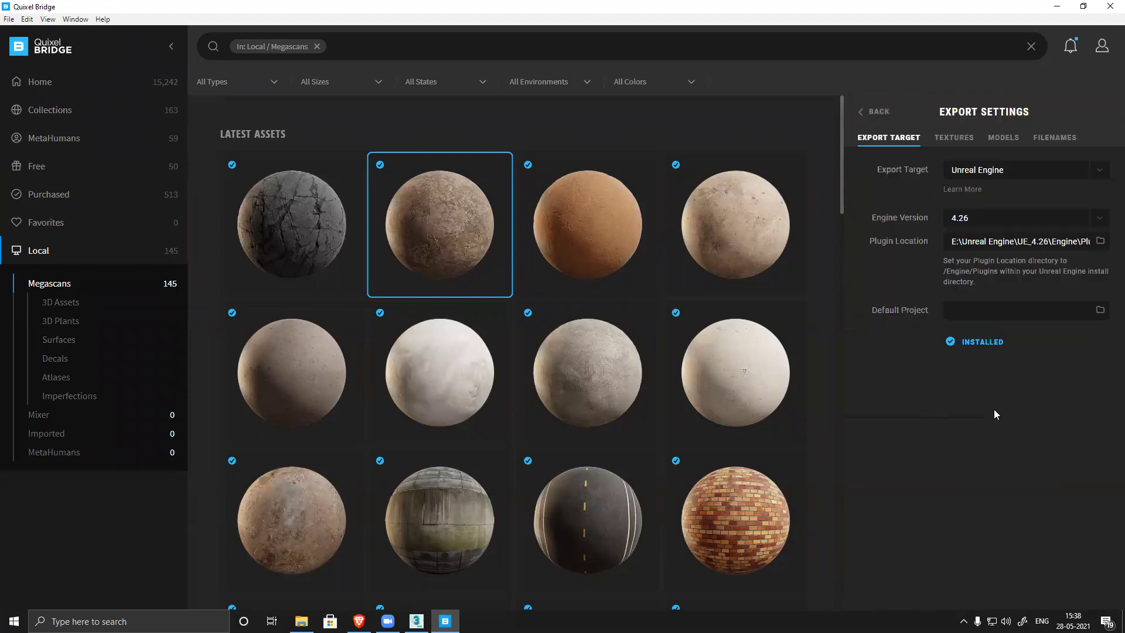
{"action": "left_click", "coordinate": [1023, 175]}
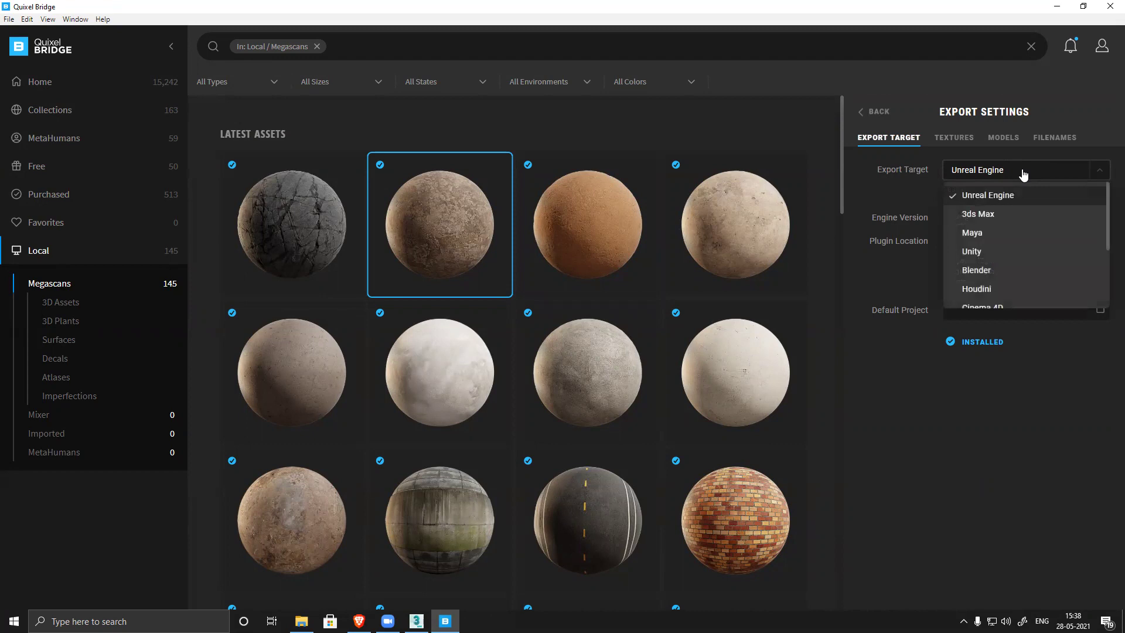
{"action": "left_click", "coordinate": [999, 215]}
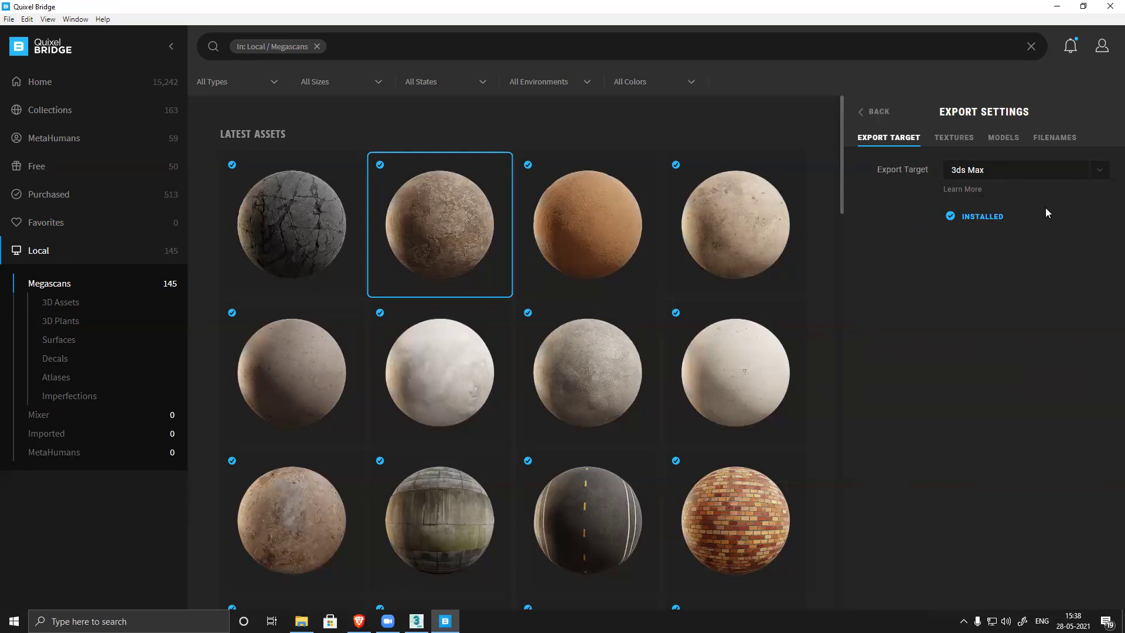
{"action": "left_click", "coordinate": [1022, 171]}
{"action": "left_click", "coordinate": [999, 197]}
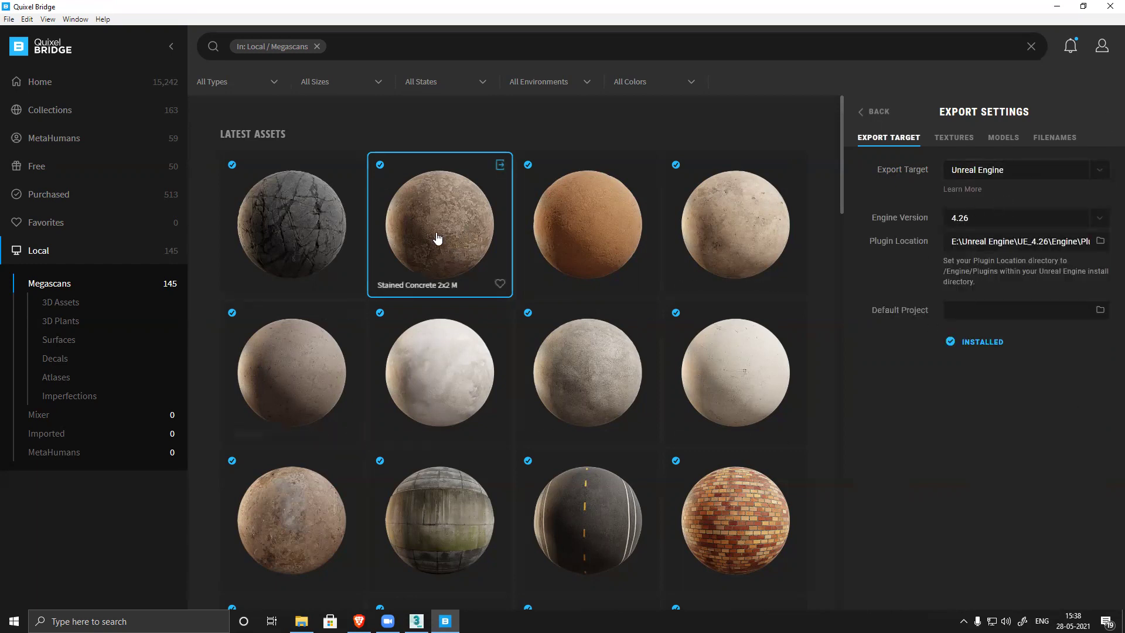
- Close Quixel Bridge and undo the concrete texture on the awning post in front of the bench
{"action": "left_click", "coordinate": [1110, 6]}
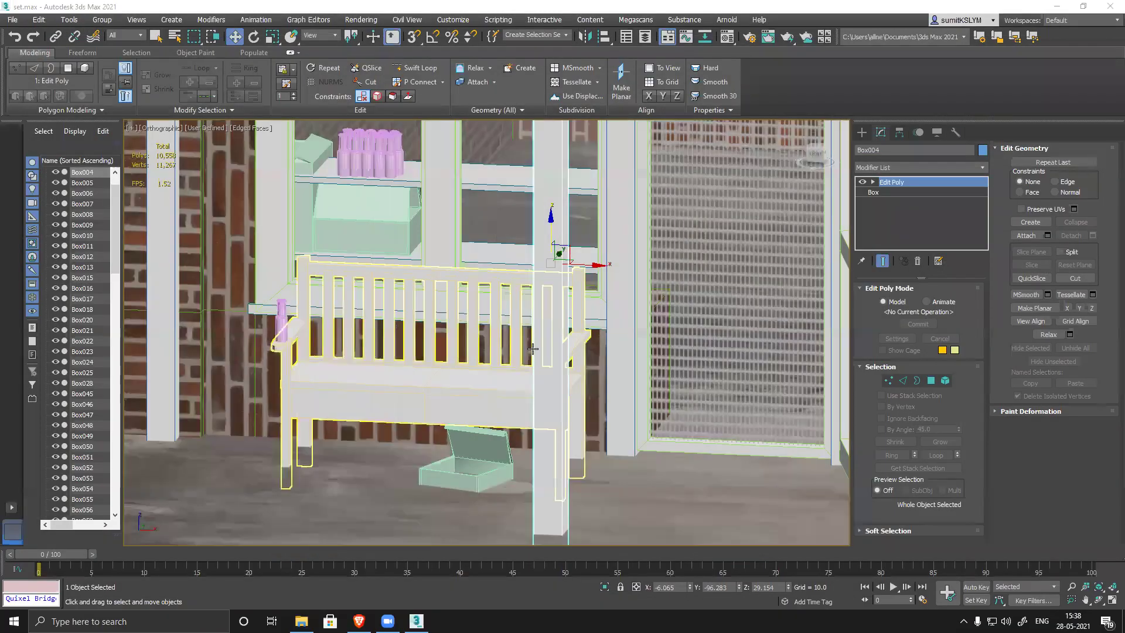
{"action": "scroll", "coordinate": [644, 405], "scroll_direction": "down", "scroll_amount": 8}
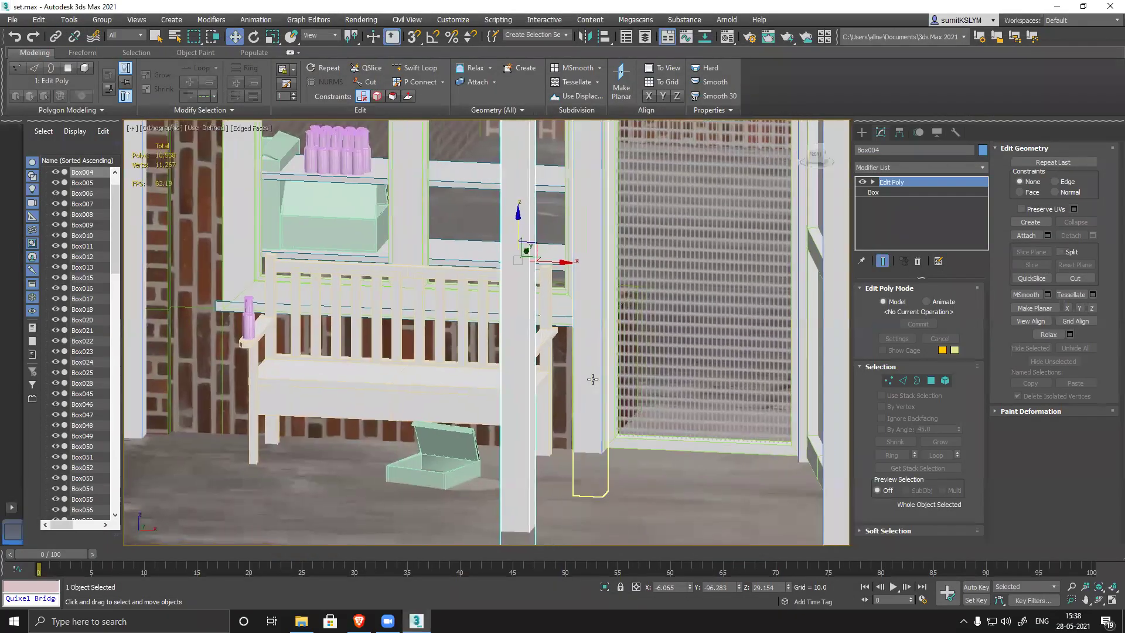
- Select the two open cardboard boxes on top of the tall light-blue unit and move them back towards the wall shelves
{"action": "scroll", "coordinate": [657, 402], "scroll_direction": "down", "scroll_amount": 10}
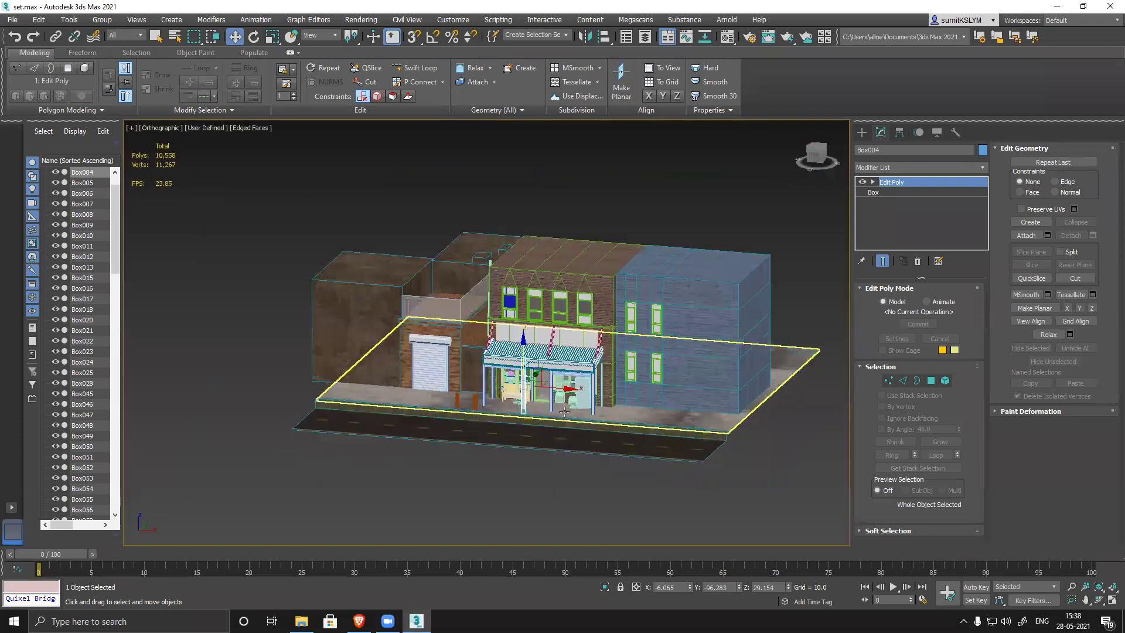
{"action": "scroll", "coordinate": [580, 404], "scroll_direction": "up", "scroll_amount": 12}
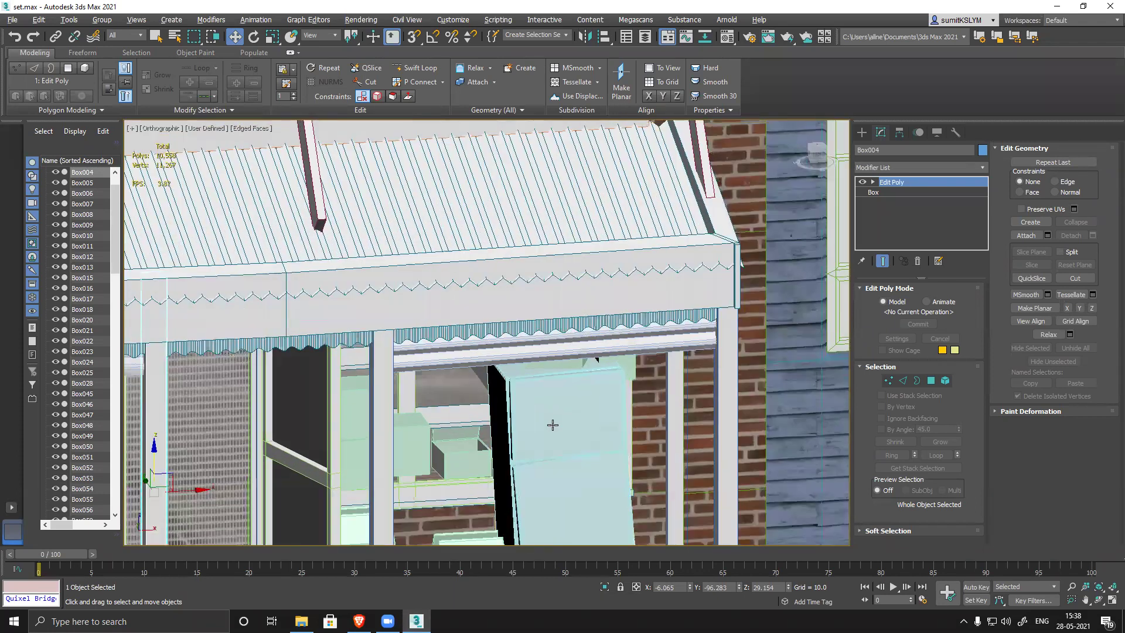
{"action": "middle_click_drag", "start_coordinate": [552, 425], "coordinate": [553, 410], "text": "alt"}
{"action": "left_click", "coordinate": [552, 388]}
{"action": "left_click", "coordinate": [614, 387], "text": "ctrl"}
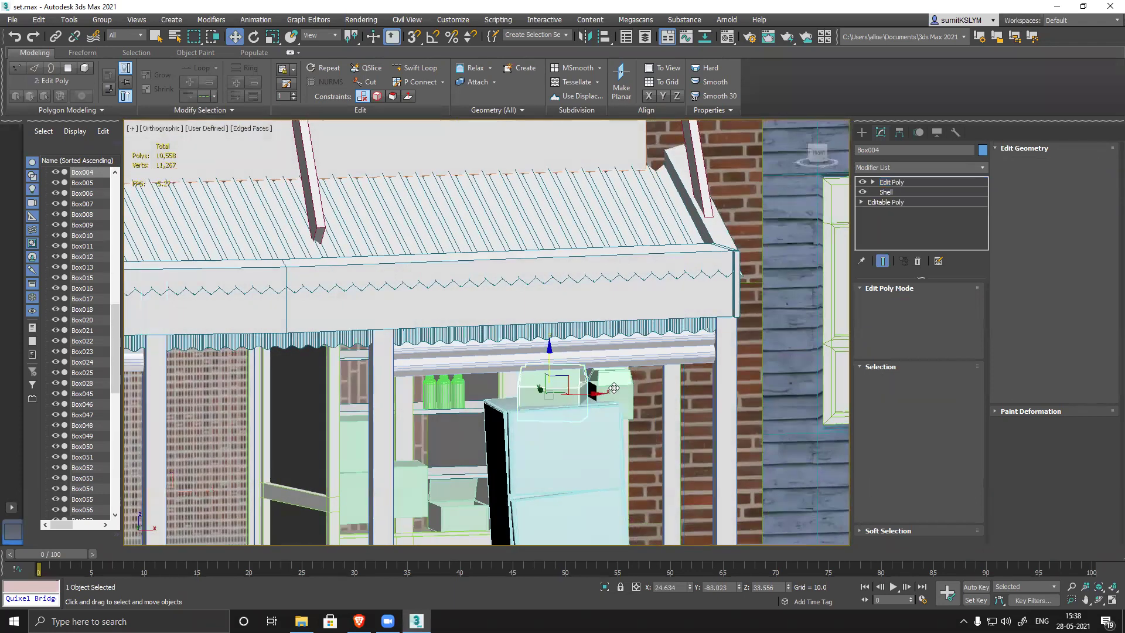
{"action": "middle_click_drag", "start_coordinate": [694, 461], "coordinate": [610, 470], "text": "alt"}
{"action": "scroll", "coordinate": [618, 445], "scroll_direction": "up", "scroll_amount": 3}
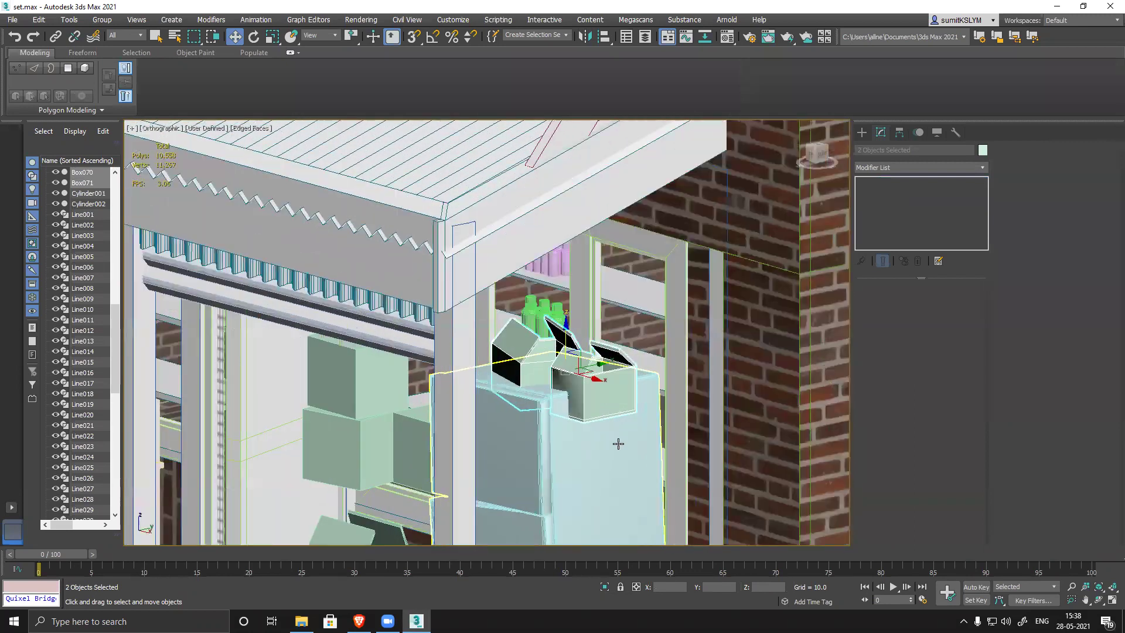
{"action": "left_click_drag", "start_coordinate": [646, 309], "coordinate": [715, 288]}
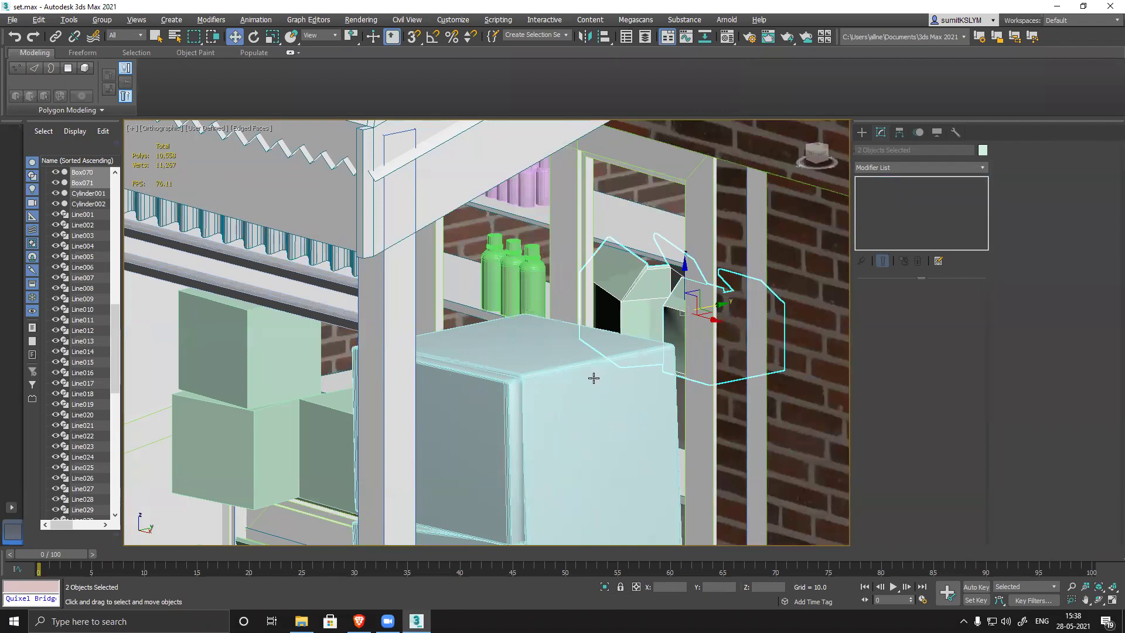
{"action": "middle_click_drag", "start_coordinate": [592, 377], "coordinate": [608, 375], "text": "alt"}
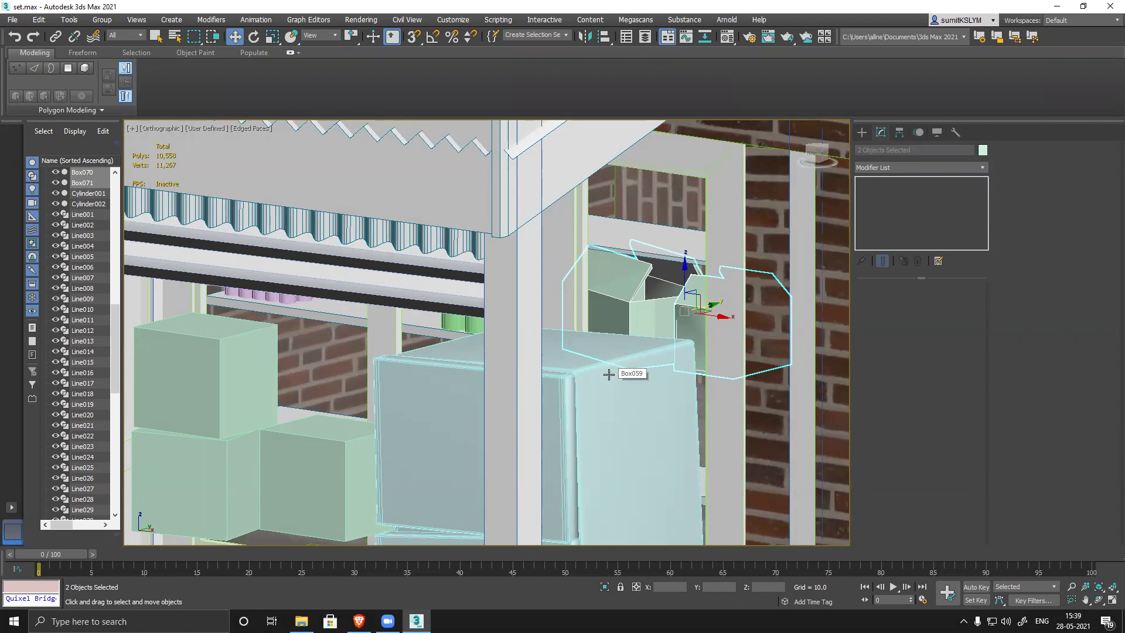
- Move the two open boxes farther back onto the shelf behind the light-blue unit and raise them slightly to rest on it
{"action": "middle_click_drag", "start_coordinate": [520, 399], "coordinate": [545, 402], "text": "alt"}
{"action": "middle_click_drag", "start_coordinate": [545, 402], "coordinate": [590, 324]}
{"action": "scroll", "coordinate": [555, 339], "scroll_direction": "down", "scroll_amount": 3}
{"action": "scroll", "coordinate": [593, 313], "scroll_direction": "up", "scroll_amount": 3}
{"action": "left_click_drag", "start_coordinate": [671, 224], "coordinate": [730, 204]}
{"action": "middle_click_drag", "start_coordinate": [593, 306], "coordinate": [599, 329], "text": "alt"}
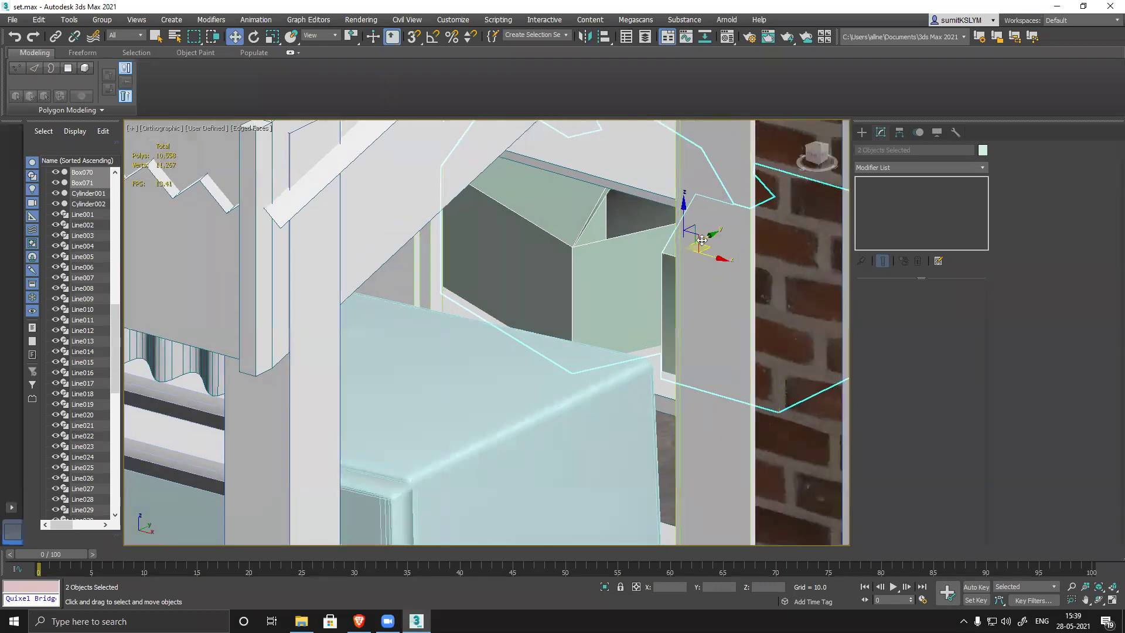
{"action": "left_click_drag", "start_coordinate": [683, 205], "coordinate": [684, 202]}
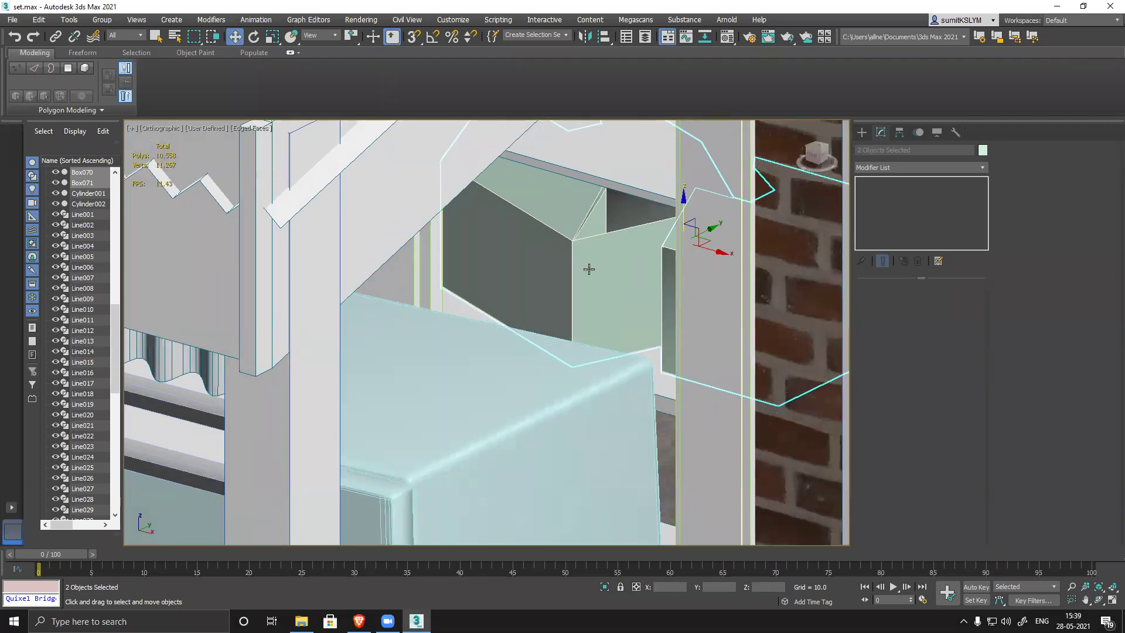
{"action": "scroll", "coordinate": [586, 266], "scroll_direction": "down", "scroll_amount": 5}
{"action": "middle_click_drag", "start_coordinate": [533, 313], "coordinate": [563, 302], "text": "alt"}
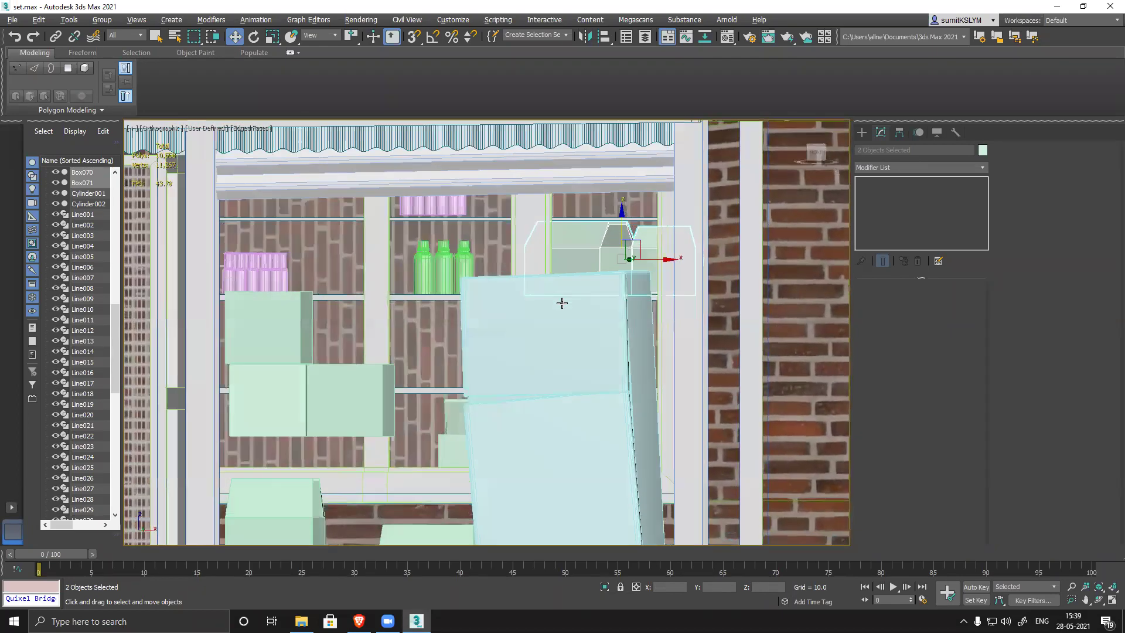
{"action": "scroll", "coordinate": [497, 357], "scroll_direction": "down", "scroll_amount": 3}
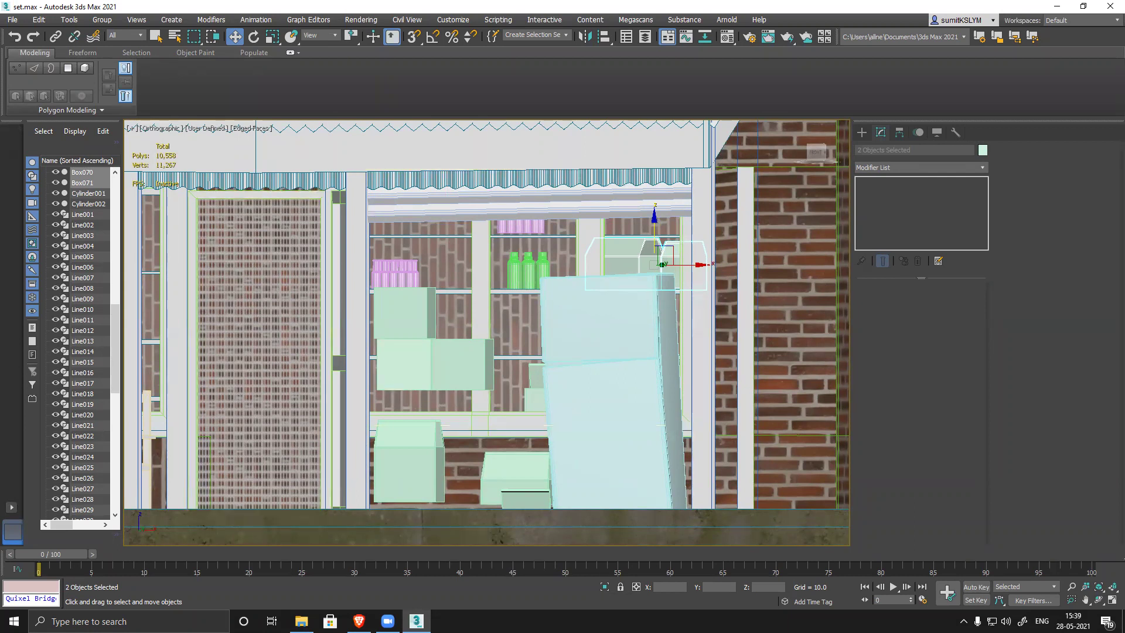
{"action": "key", "text": "alt+Tab"}
{"action": "left_click", "coordinate": [410, 111]}
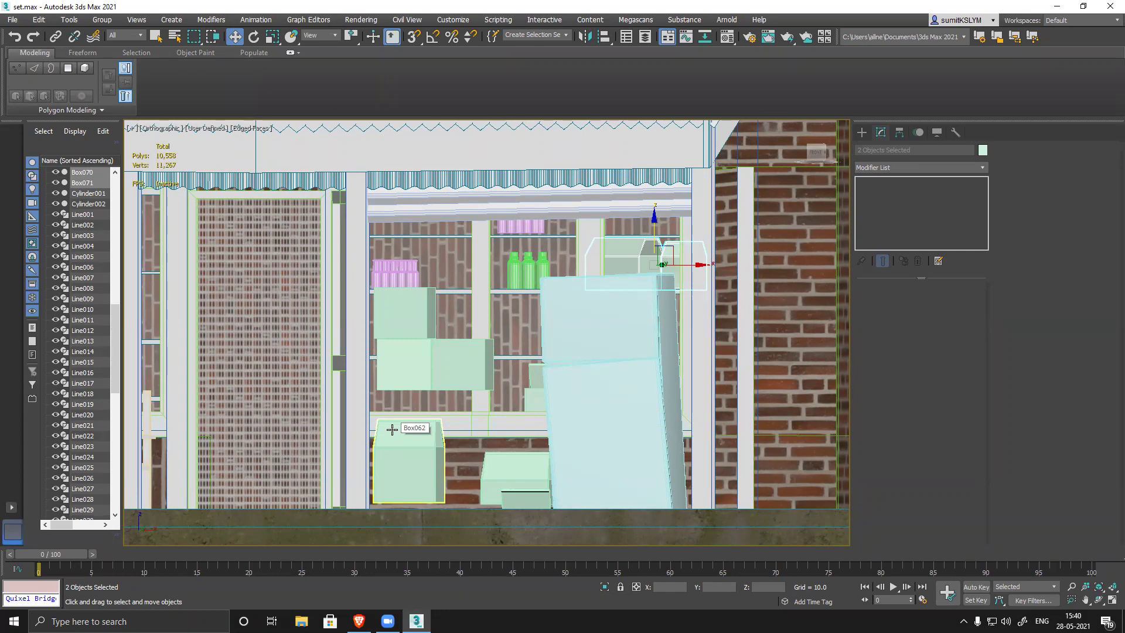
- Select the two boxes in front of the fridge and the open box by the bench, and raise them slightly to sit on the pavement
{"action": "scroll", "coordinate": [487, 367], "scroll_direction": "down", "scroll_amount": 5}
{"action": "middle_click_drag", "start_coordinate": [472, 357], "coordinate": [576, 371], "text": "alt"}
{"action": "scroll", "coordinate": [523, 357], "scroll_direction": "up", "scroll_amount": 8}
{"action": "scroll", "coordinate": [576, 371], "scroll_direction": "down", "scroll_amount": 5}
{"action": "mouse_move", "coordinate": [662, 375]}
{"action": "middle_mouse_down", "text": "alt"}
{"action": "mouse_move", "coordinate": [611, 394]}
{"action": "mouse_move", "coordinate": [364, 381]}
{"action": "mouse_move", "coordinate": [663, 389]}
{"action": "middle_mouse_up", "text": "alt"}
{"action": "middle_click_drag", "start_coordinate": [433, 420], "coordinate": [570, 400], "text": "alt"}
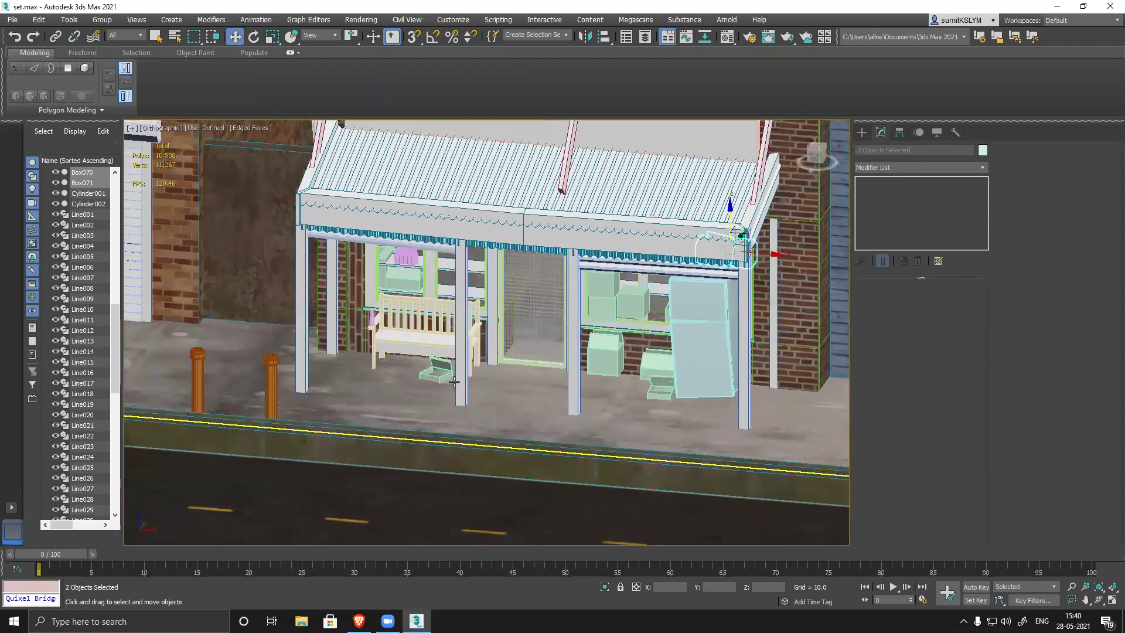
{"action": "scroll", "coordinate": [571, 400], "scroll_direction": "up", "scroll_amount": 5}
{"action": "left_click", "coordinate": [695, 387]}
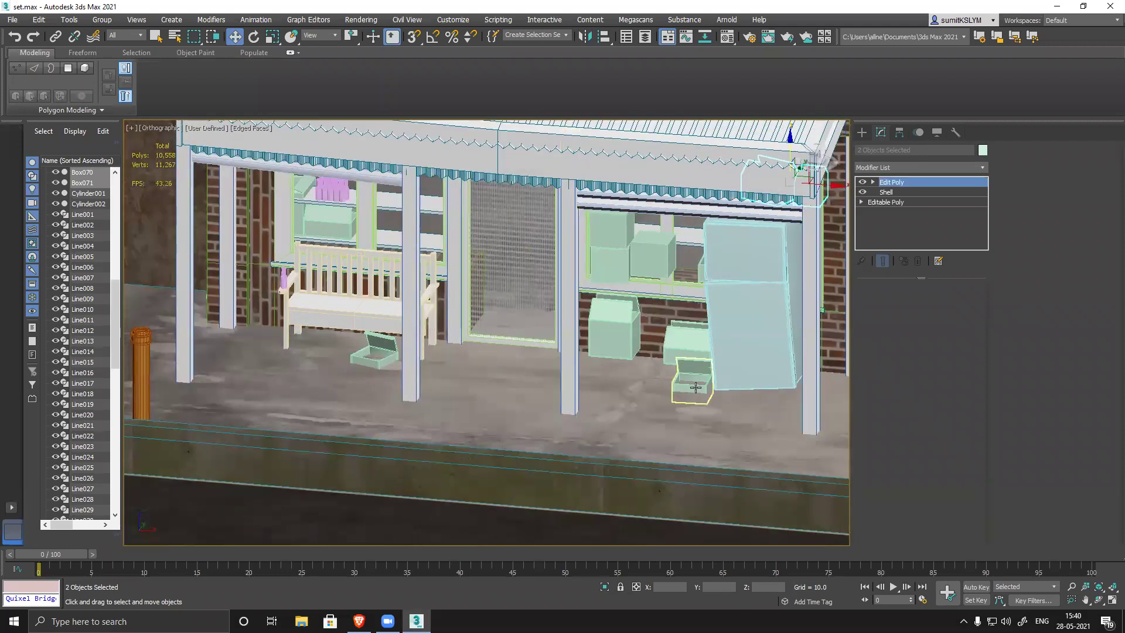
{"action": "left_click", "coordinate": [673, 351], "text": "ctrl"}
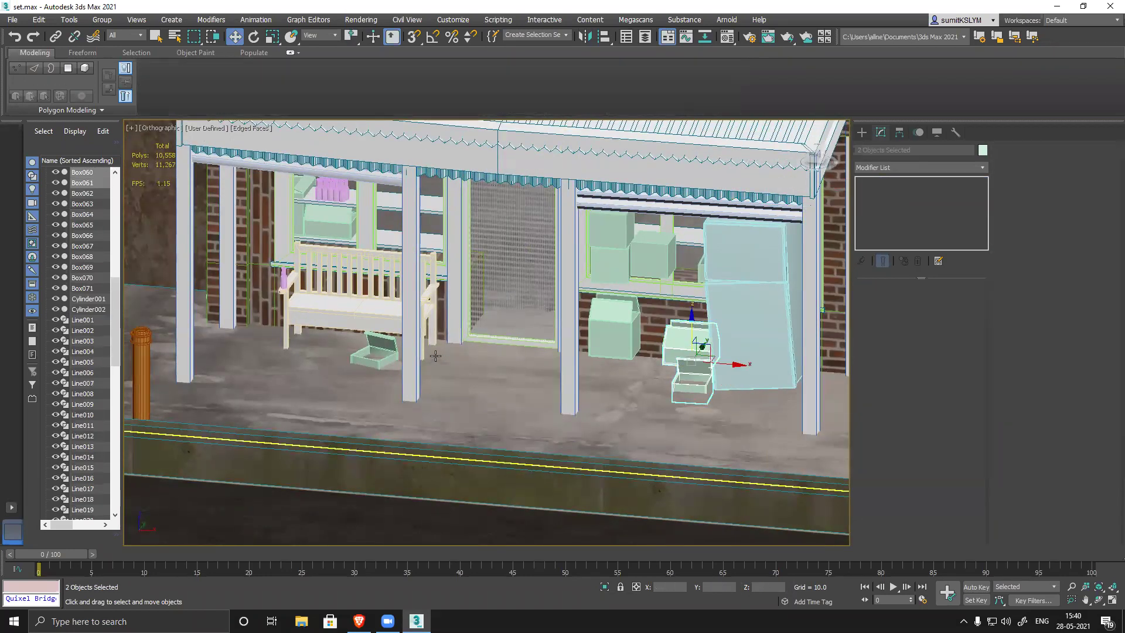
{"action": "left_click", "coordinate": [382, 361], "text": "ctrl"}
{"action": "left_click", "coordinate": [425, 376], "text": "ctrl"}
{"action": "left_click", "coordinate": [370, 359], "text": "ctrl"}
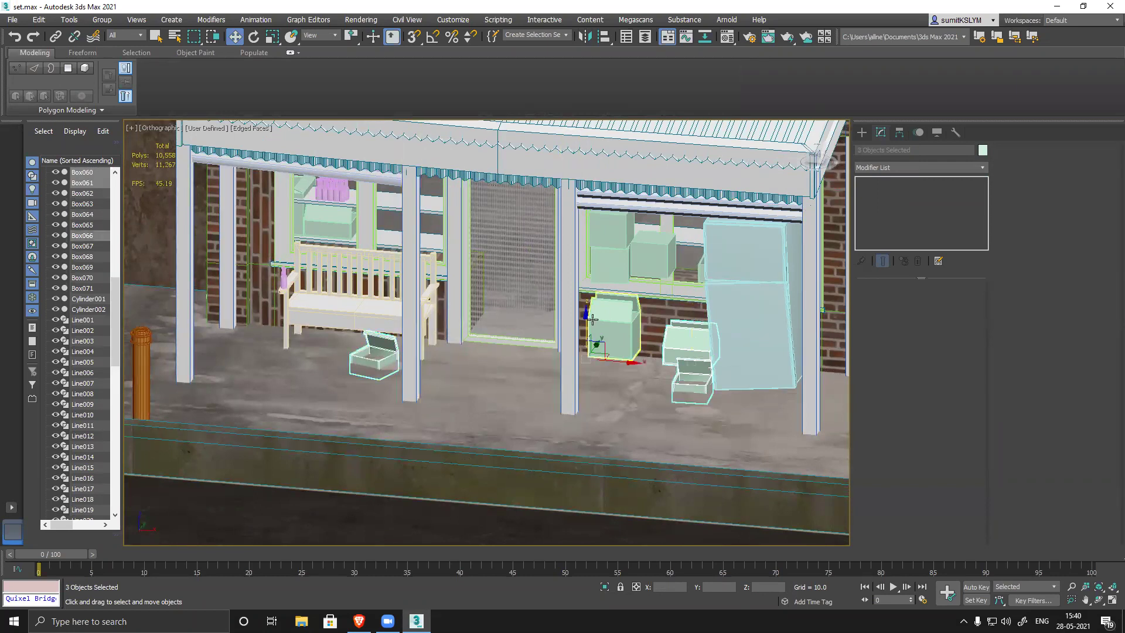
{"action": "left_click_drag", "start_coordinate": [582, 315], "coordinate": [584, 308]}
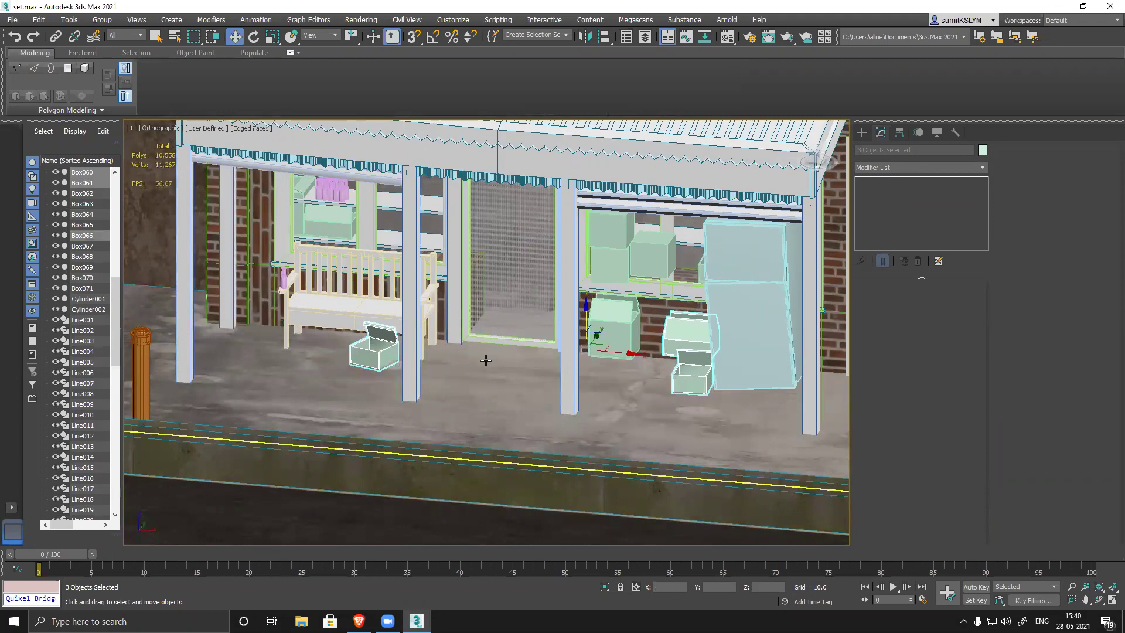
{"action": "scroll", "coordinate": [610, 375], "scroll_direction": "up", "scroll_amount": 2}
{"action": "scroll", "coordinate": [577, 349], "scroll_direction": "up", "scroll_amount": 1}
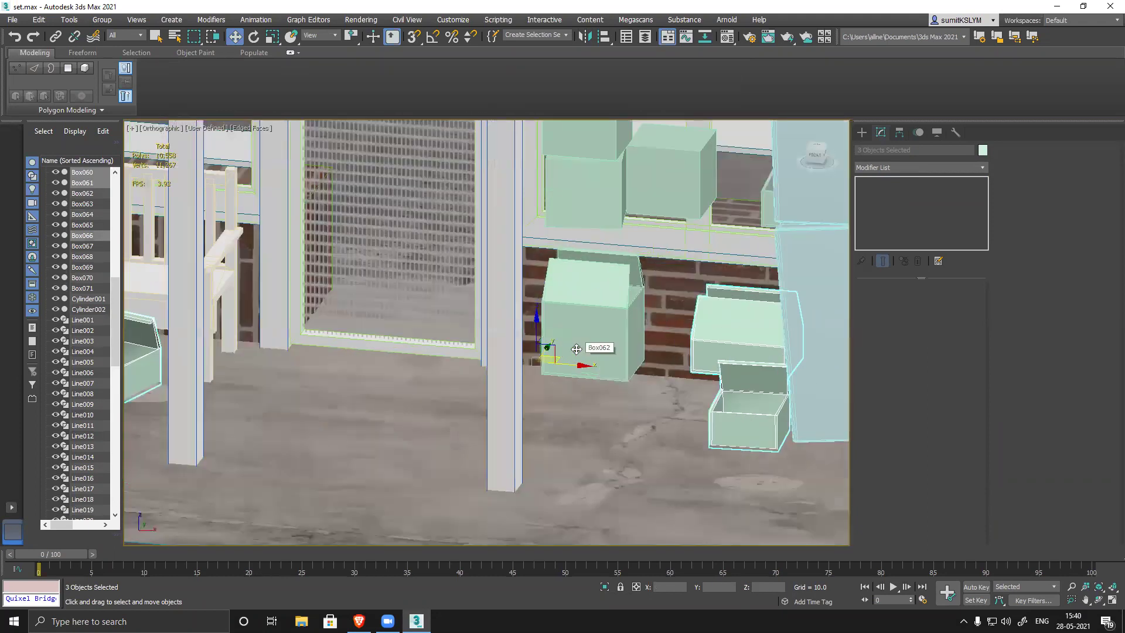
{"action": "left_click_drag", "start_coordinate": [537, 322], "coordinate": [539, 321]}
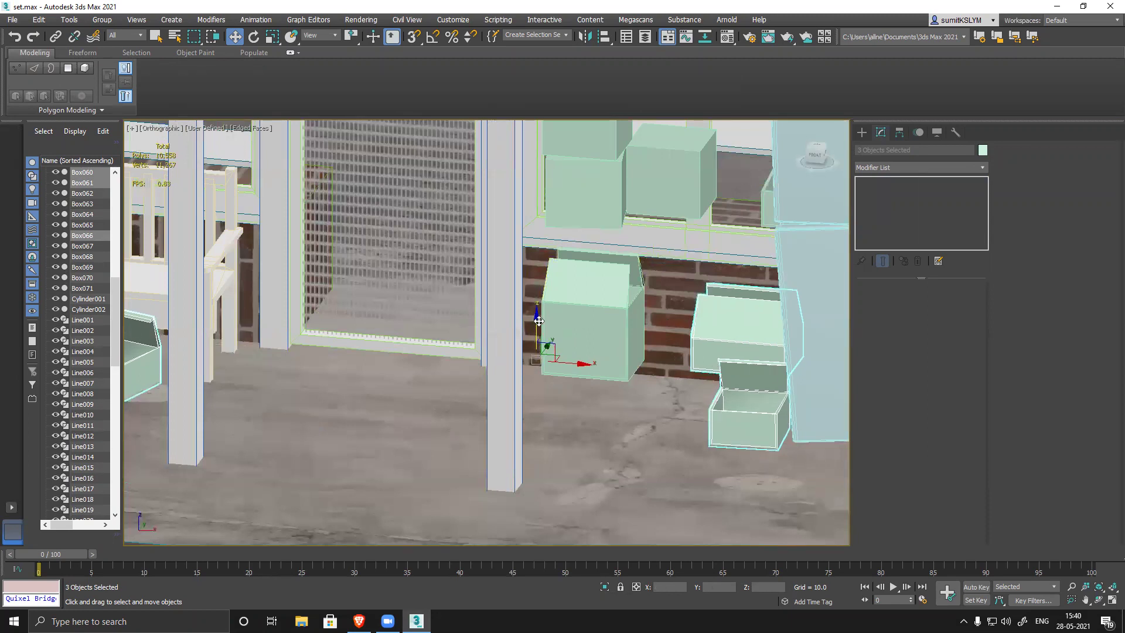
- Hide the plane covering the shop window behind the bench
{"action": "scroll", "coordinate": [648, 419], "scroll_direction": "down", "scroll_amount": 5}
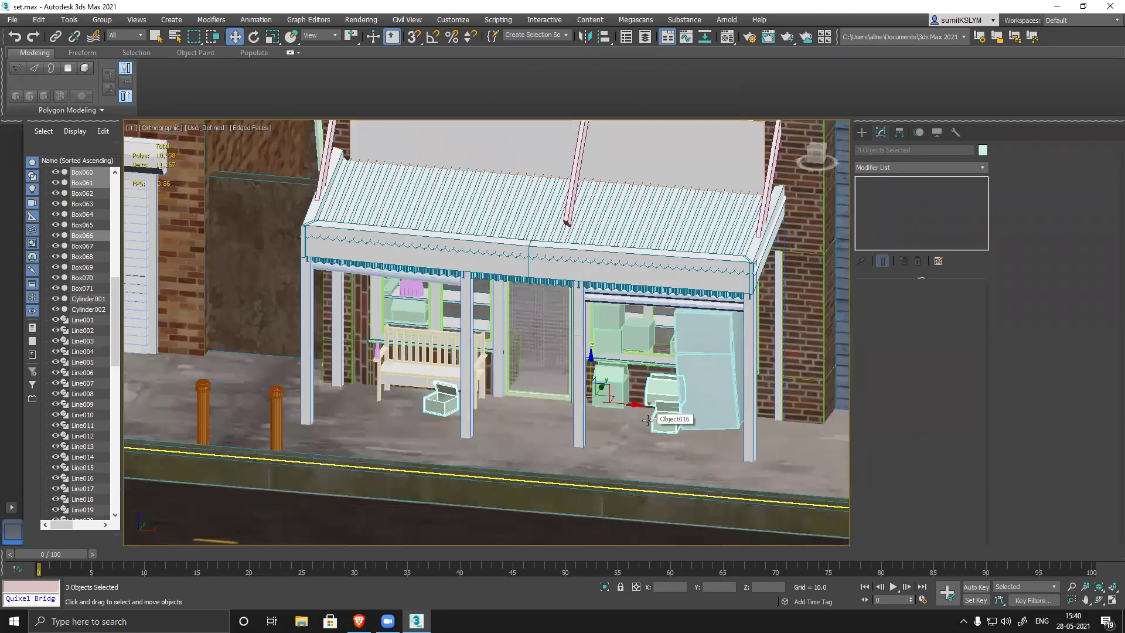
{"action": "scroll", "coordinate": [647, 419], "scroll_direction": "down", "scroll_amount": 5}
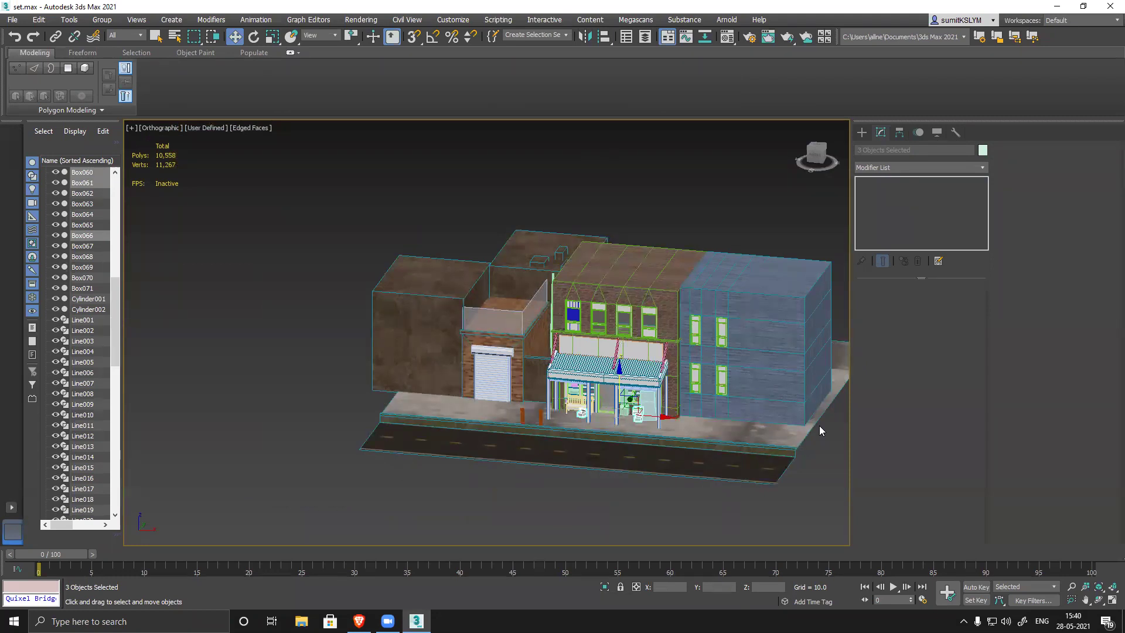
{"action": "key", "text": "z"}
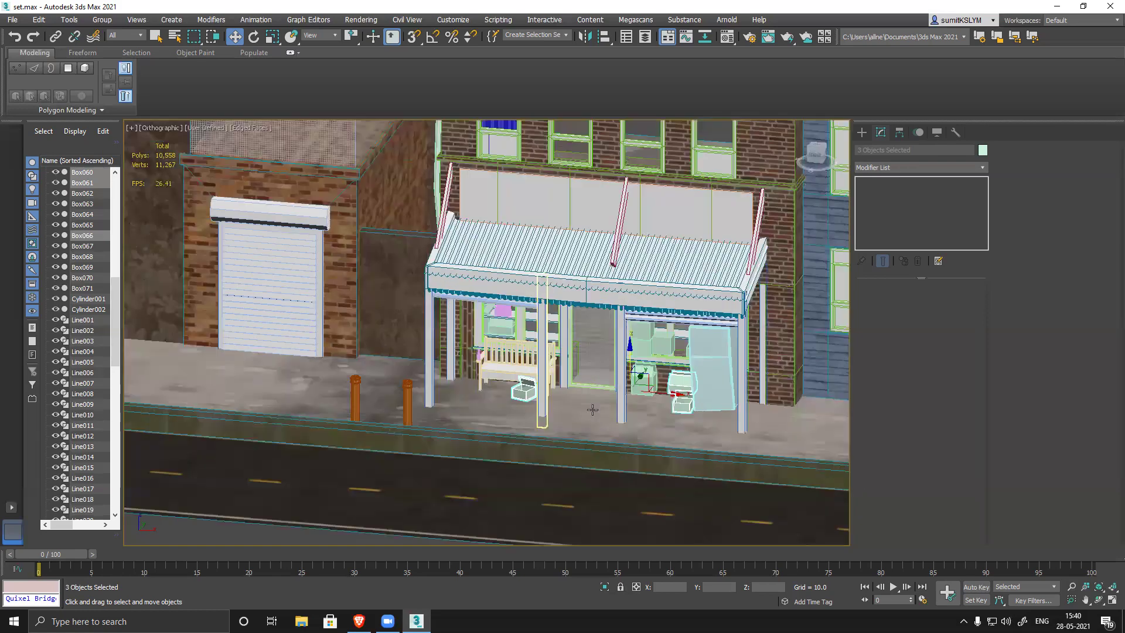
{"action": "middle_click_drag", "start_coordinate": [593, 409], "coordinate": [578, 379], "text": "alt"}
{"action": "scroll", "coordinate": [645, 384], "scroll_direction": "up", "scroll_amount": 3}
{"action": "scroll", "coordinate": [425, 339], "scroll_direction": "up", "scroll_amount": 5}
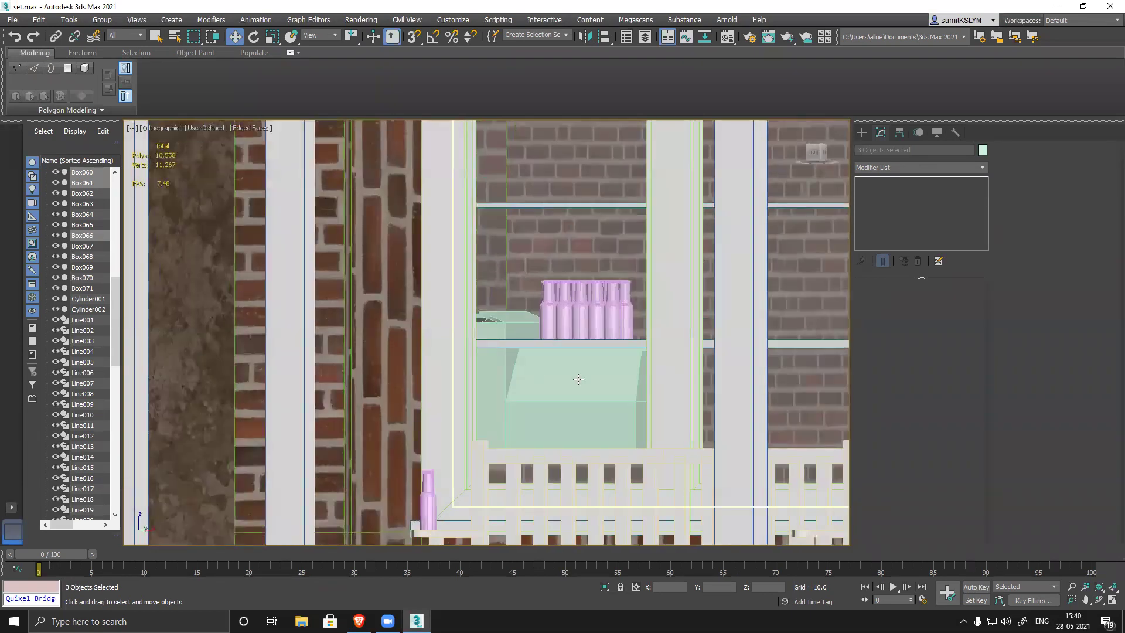
{"action": "middle_click_drag", "start_coordinate": [496, 373], "coordinate": [478, 347]}
{"action": "scroll", "coordinate": [477, 345], "scroll_direction": "up", "scroll_amount": 2}
{"action": "left_click", "coordinate": [478, 346]}
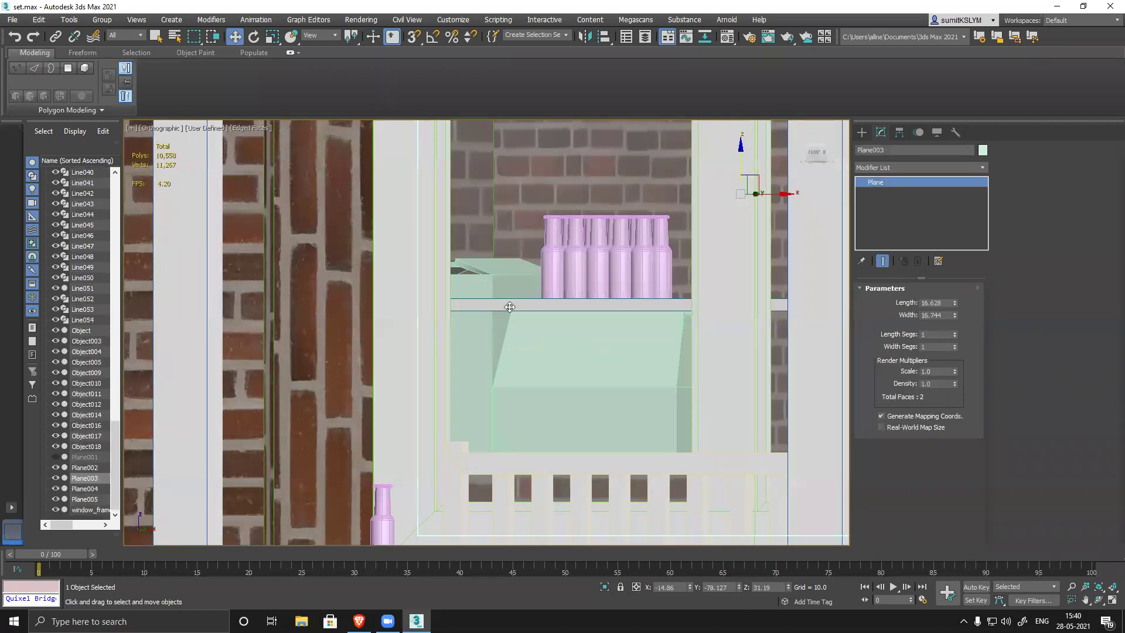
{"action": "right_click", "coordinate": [469, 344]}
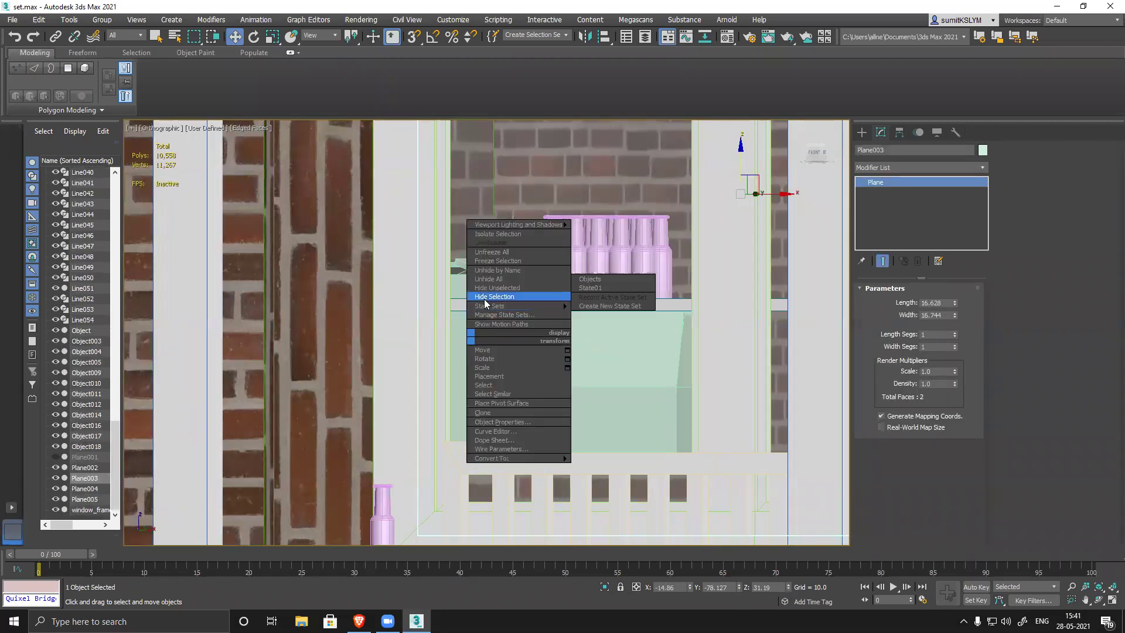
{"action": "left_click", "coordinate": [482, 304]}
- Lower the top vertices of the box beside the window frame so it fits beneath the bottle shelf
{"action": "left_click", "coordinate": [511, 368]}
{"action": "mouse_move", "coordinate": [508, 367]}
{"action": "middle_mouse_down", "text": "alt"}
{"action": "mouse_move", "coordinate": [506, 384]}
{"action": "mouse_move", "coordinate": [516, 367]}
{"action": "middle_mouse_up", "text": "alt"}
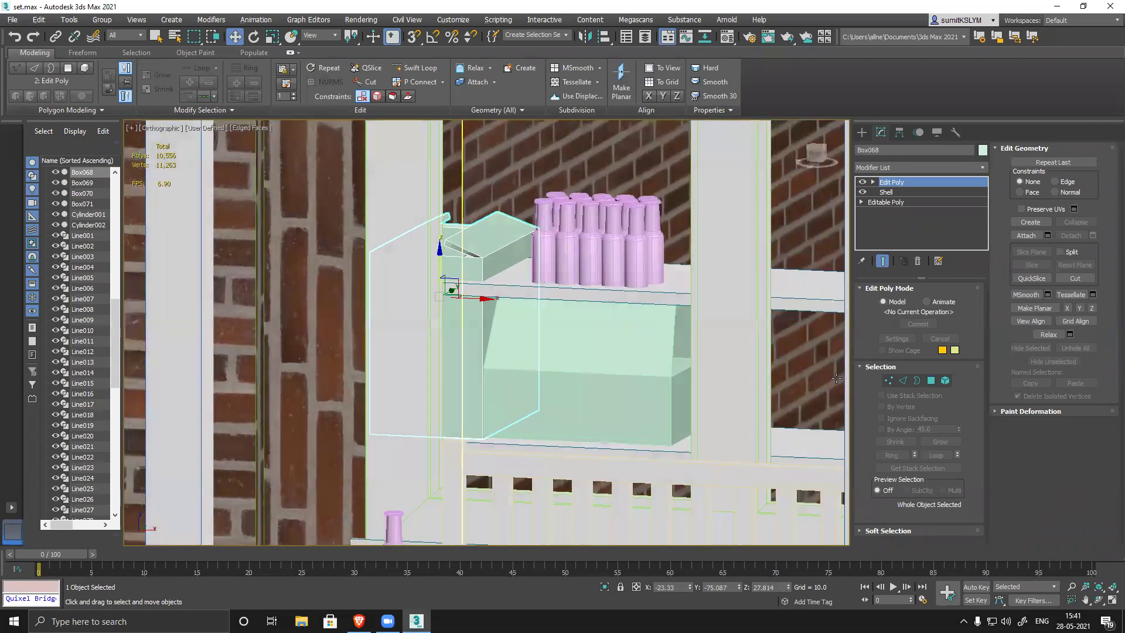
{"action": "key", "text": "1"}
{"action": "left_click_drag", "start_coordinate": [338, 183], "coordinate": [643, 325]}
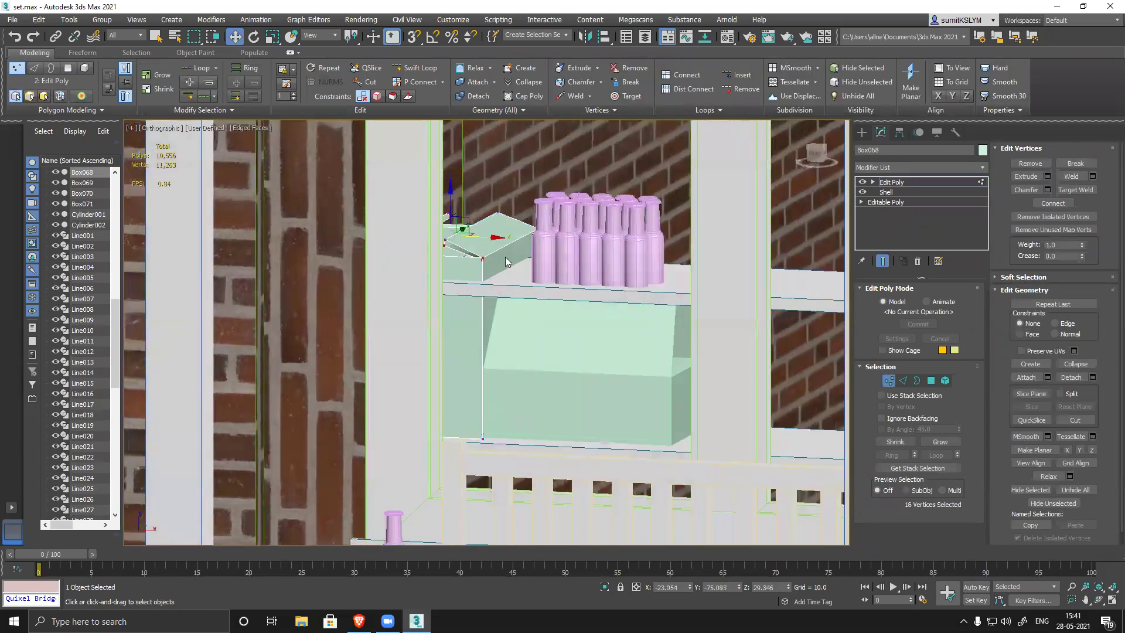
{"action": "left_click_drag", "start_coordinate": [449, 188], "coordinate": [449, 237]}
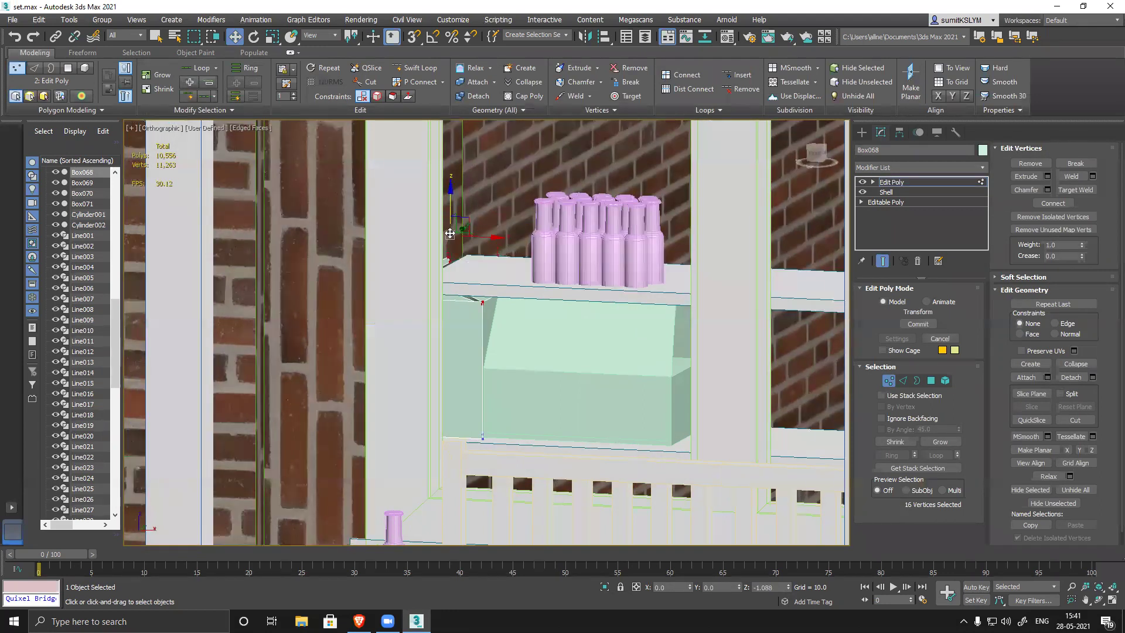
{"action": "middle_click_drag", "start_coordinate": [555, 350], "coordinate": [567, 340], "text": "alt"}
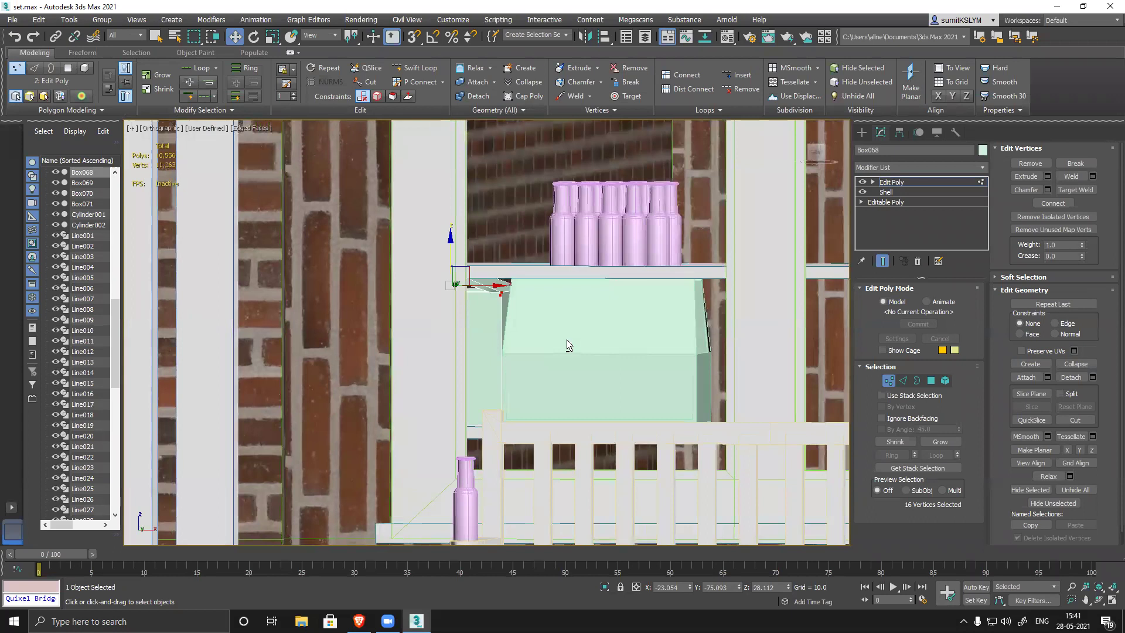
{"action": "left_click", "coordinate": [889, 380]}
- Unhide all hidden objects in the scene, including the grocery reference image plane
{"action": "scroll", "coordinate": [575, 304], "scroll_direction": "down", "scroll_amount": 5}
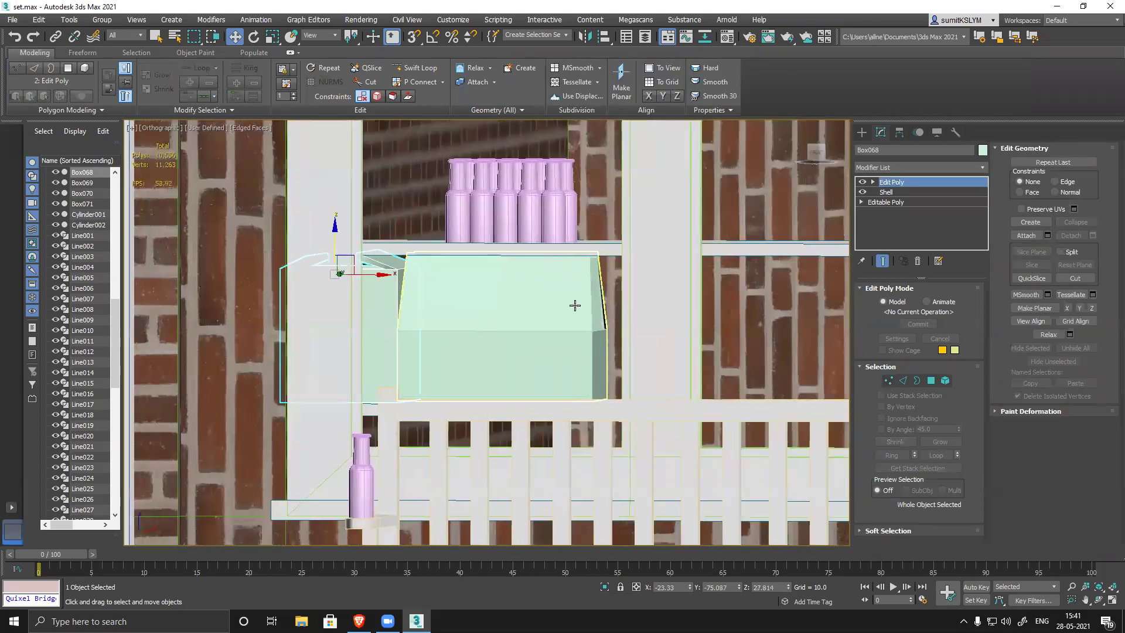
{"action": "middle_click_drag", "start_coordinate": [661, 400], "coordinate": [567, 416], "text": "alt"}
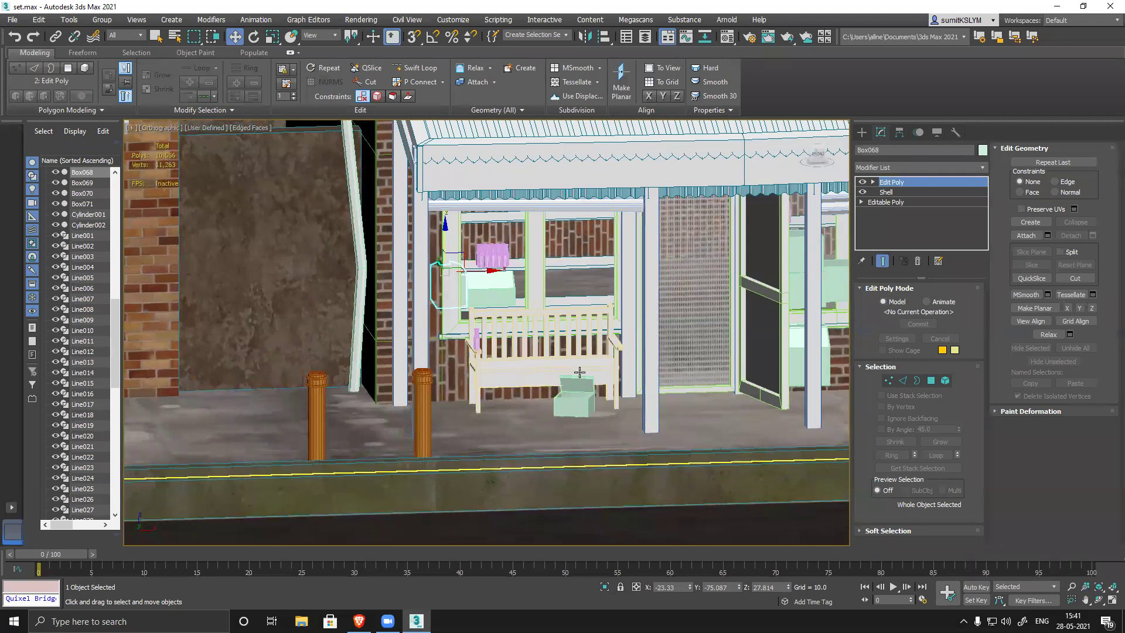
{"action": "scroll", "coordinate": [573, 440], "scroll_direction": "down", "scroll_amount": 4}
{"action": "middle_click_drag", "start_coordinate": [574, 440], "coordinate": [358, 375], "text": "alt"}
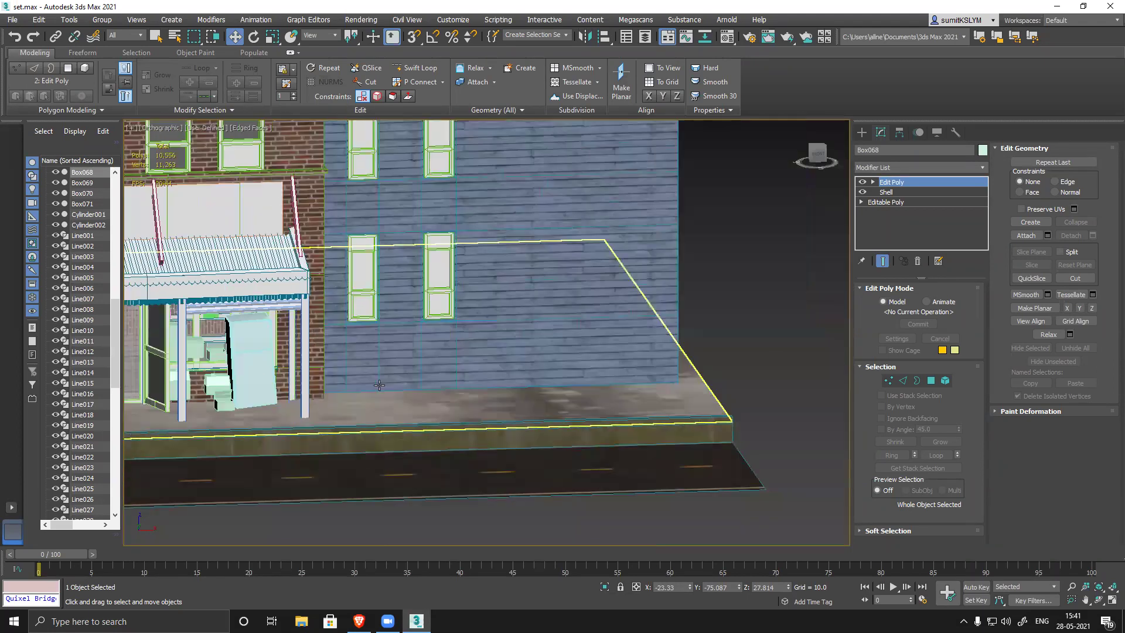
{"action": "scroll", "coordinate": [507, 324], "scroll_direction": "down", "scroll_amount": 4}
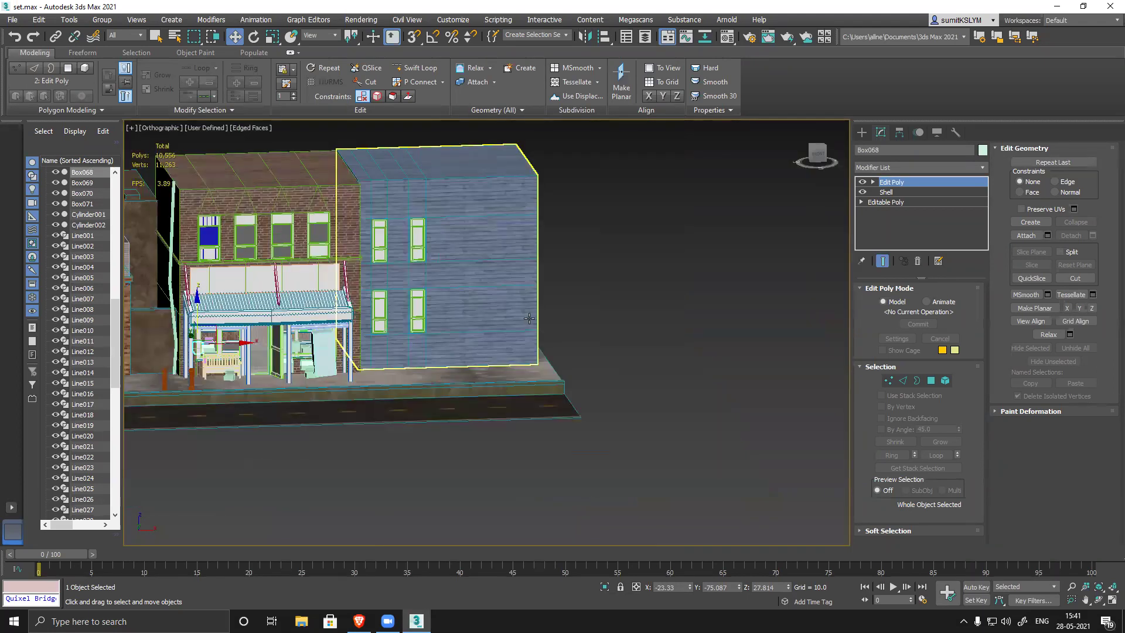
{"action": "right_click", "coordinate": [630, 297]}
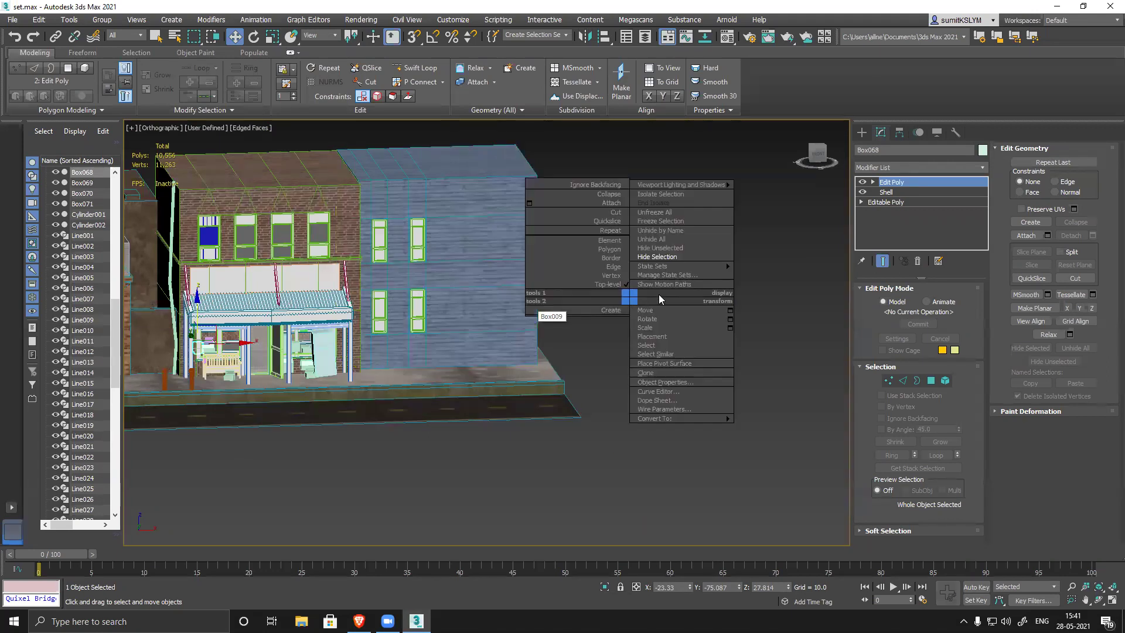
{"action": "left_click", "coordinate": [656, 240]}
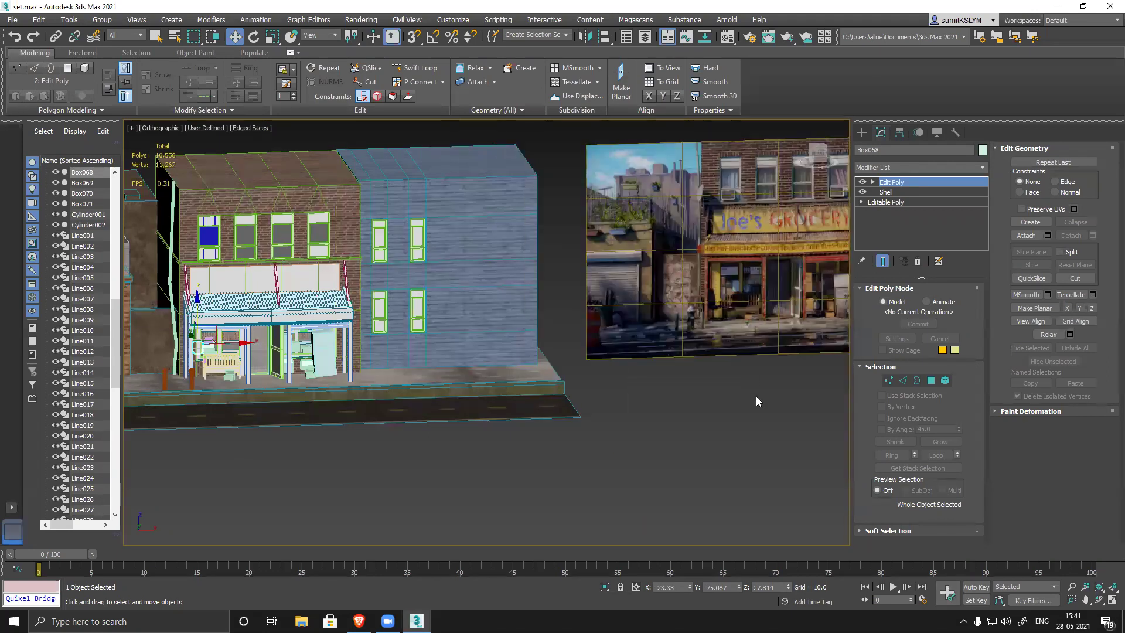
- Examine the storefront reference image in the front view, focusing on the trolley, boxes and props beside the fridge
{"action": "middle_click_drag", "start_coordinate": [756, 403], "coordinate": [514, 394]}
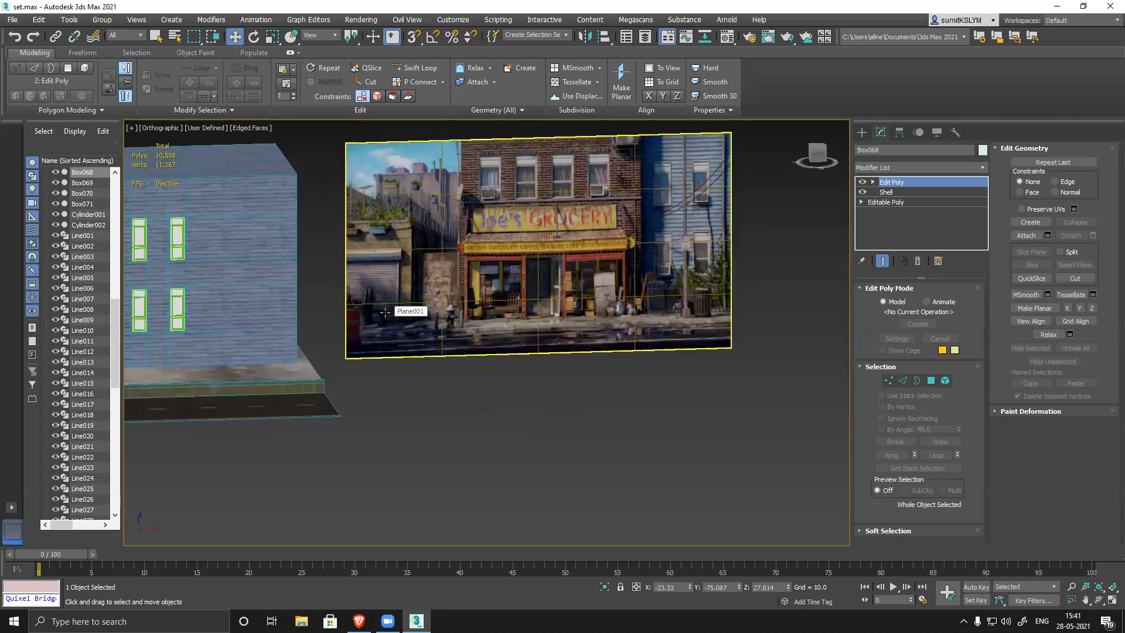
{"action": "key", "text": "f"}
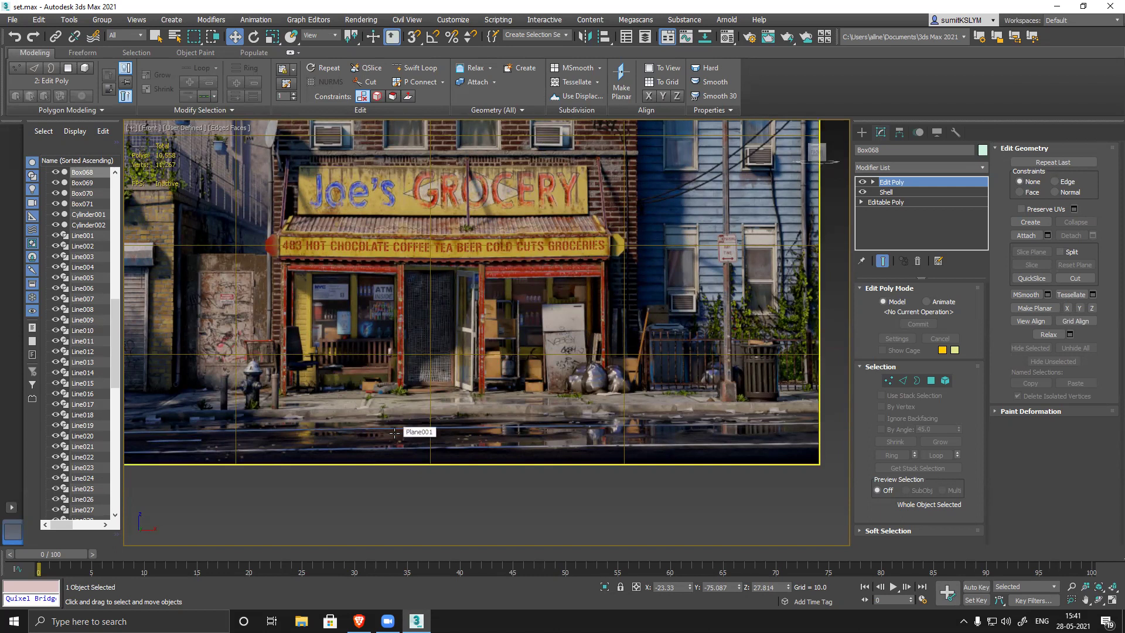
{"action": "middle_click_drag", "start_coordinate": [454, 354], "coordinate": [446, 372]}
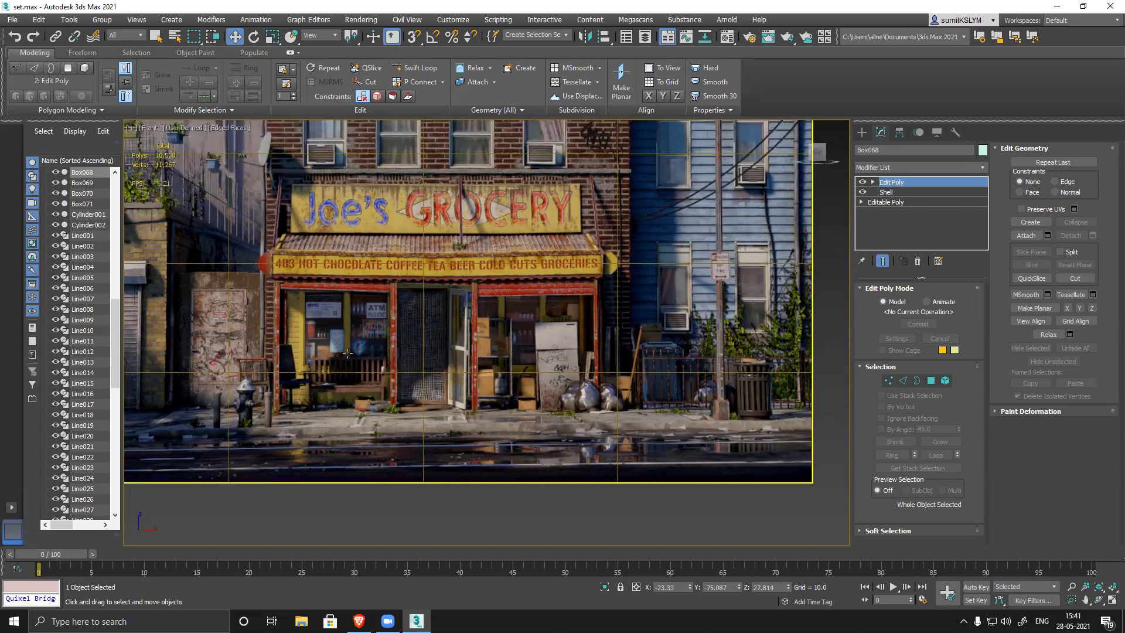
{"action": "scroll", "coordinate": [347, 354], "scroll_direction": "up", "scroll_amount": 5}
{"action": "middle_click_drag", "start_coordinate": [497, 429], "coordinate": [458, 411]}
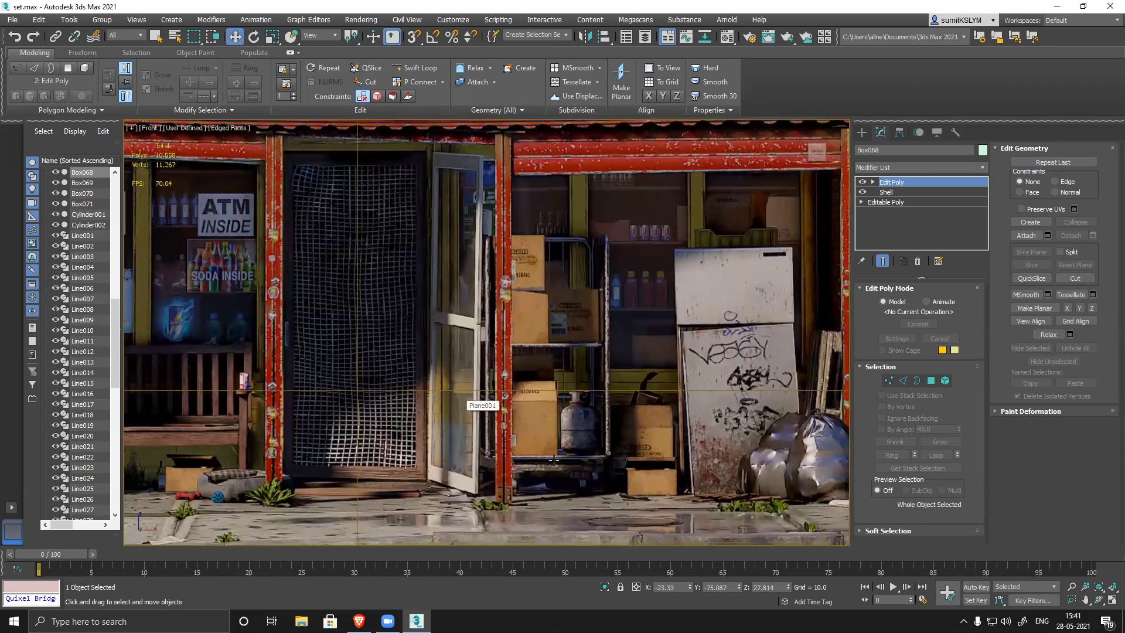
{"action": "scroll", "coordinate": [586, 460], "scroll_direction": "up", "scroll_amount": 1}
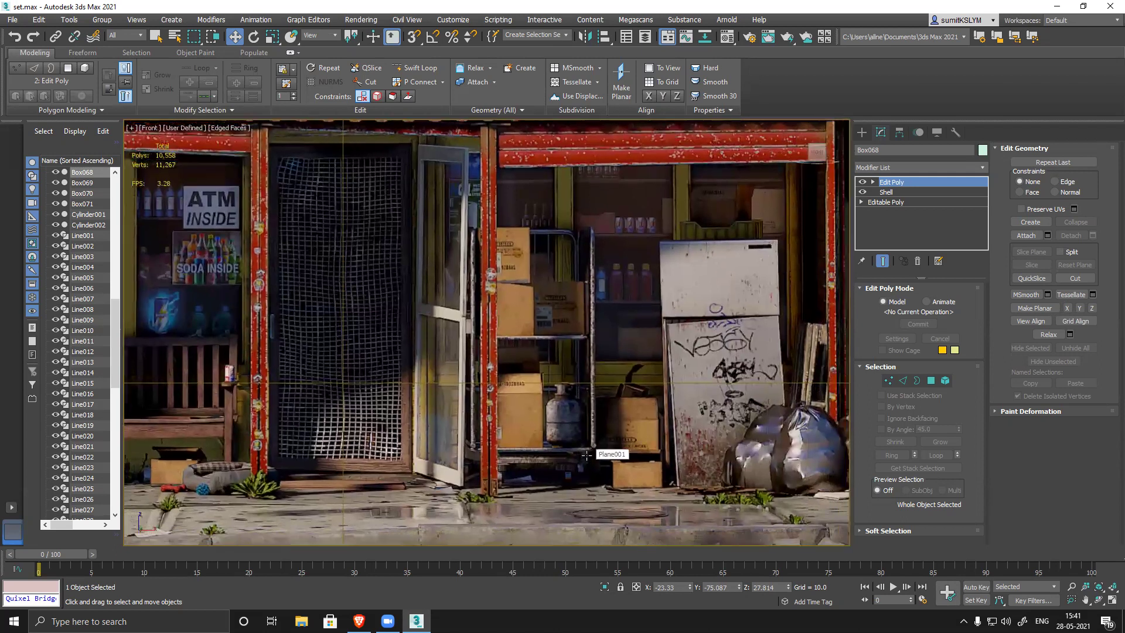
{"action": "scroll", "coordinate": [586, 456], "scroll_direction": "up", "scroll_amount": 1}
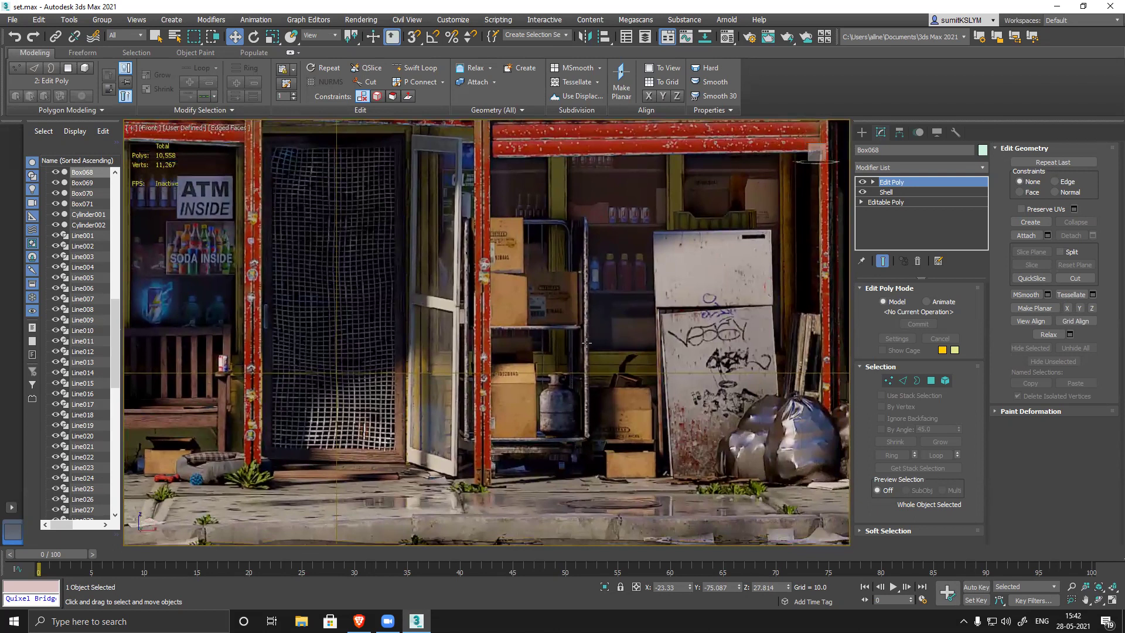
{"action": "middle_click_drag", "start_coordinate": [586, 342], "coordinate": [574, 341]}
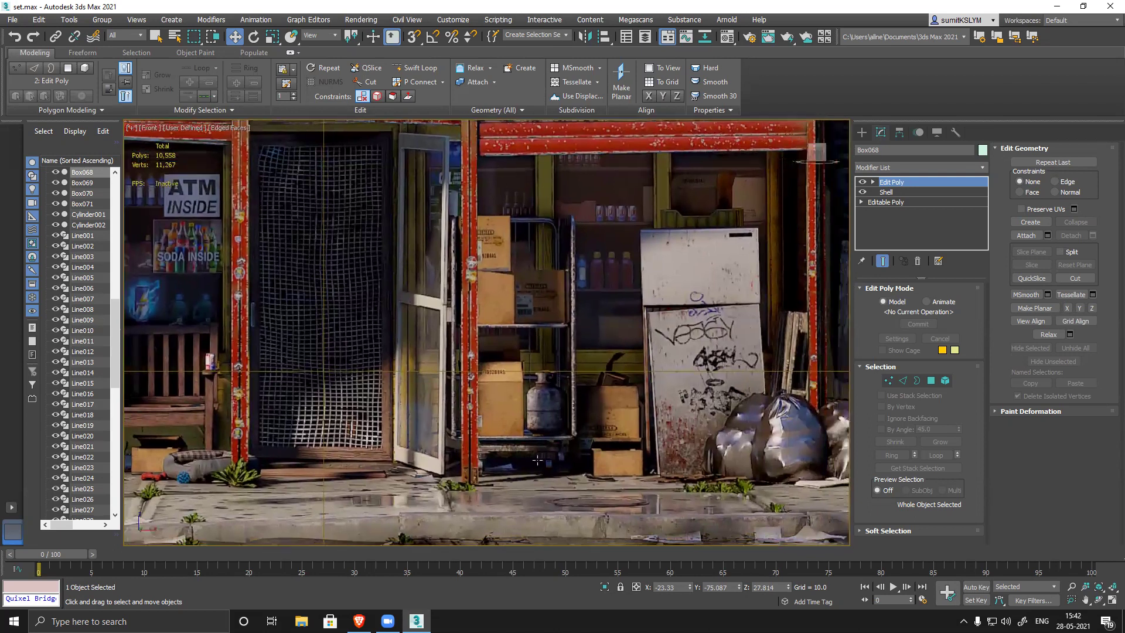
{"action": "middle_click_drag", "start_coordinate": [517, 403], "coordinate": [524, 365]}
{"action": "middle_click_drag", "start_coordinate": [597, 354], "coordinate": [568, 367]}
- Trace the reference trolley's outline in the front view with a closed Line spline, rounding both upper corners with Bezier points
{"action": "left_click", "coordinate": [861, 134]}
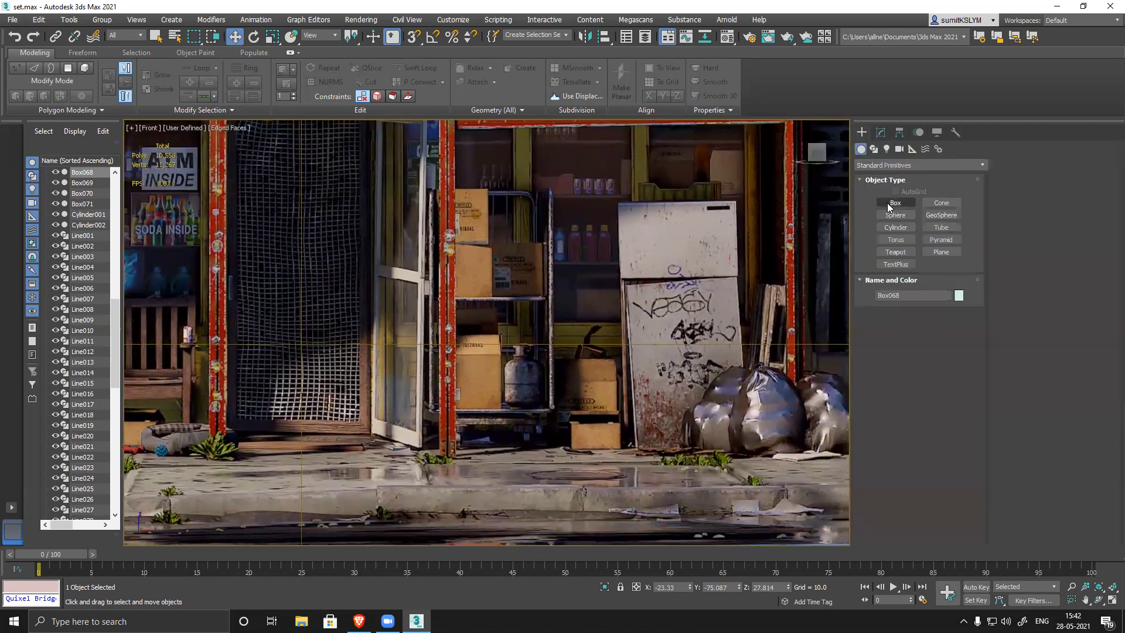
{"action": "left_click", "coordinate": [874, 150]}
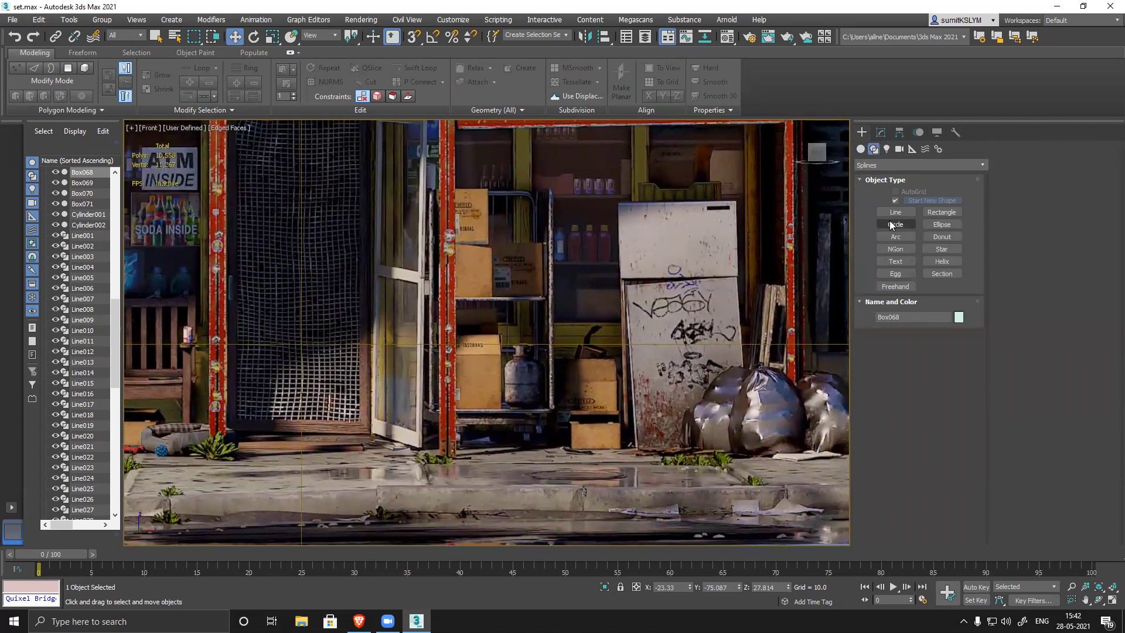
{"action": "left_click", "coordinate": [895, 214]}
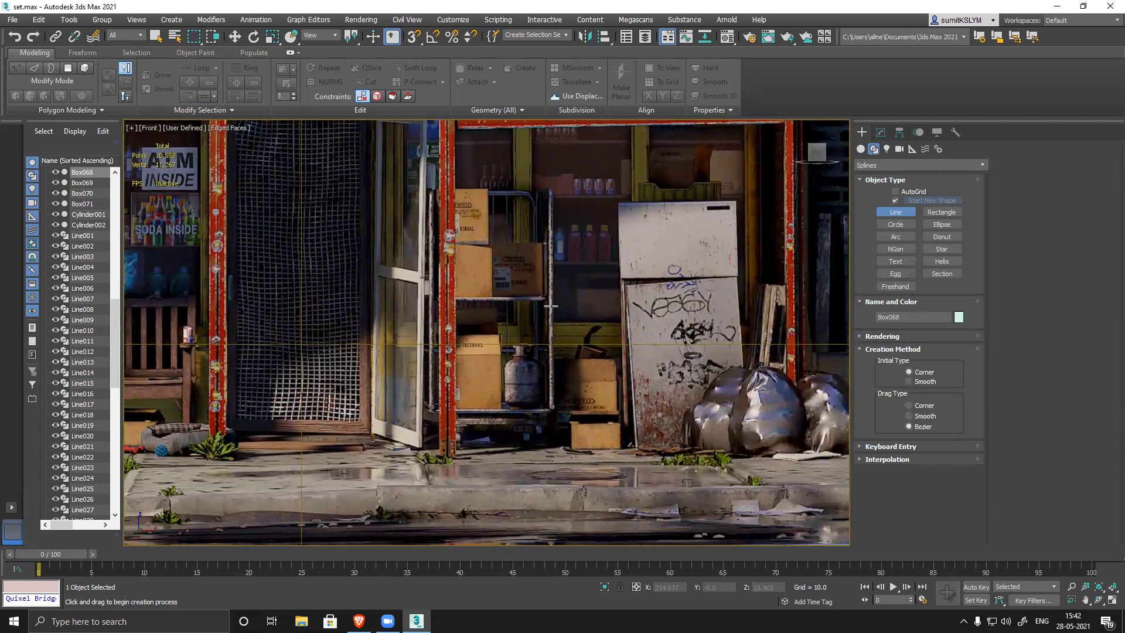
{"action": "scroll", "coordinate": [563, 320], "scroll_direction": "up", "scroll_amount": 5}
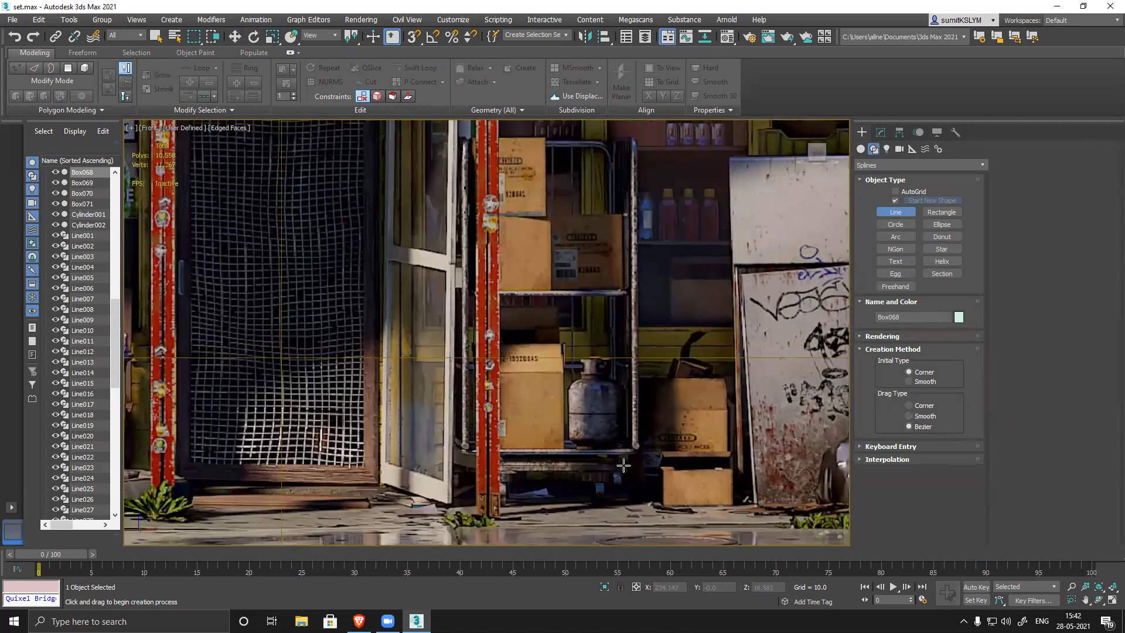
{"action": "left_click", "coordinate": [617, 453]}
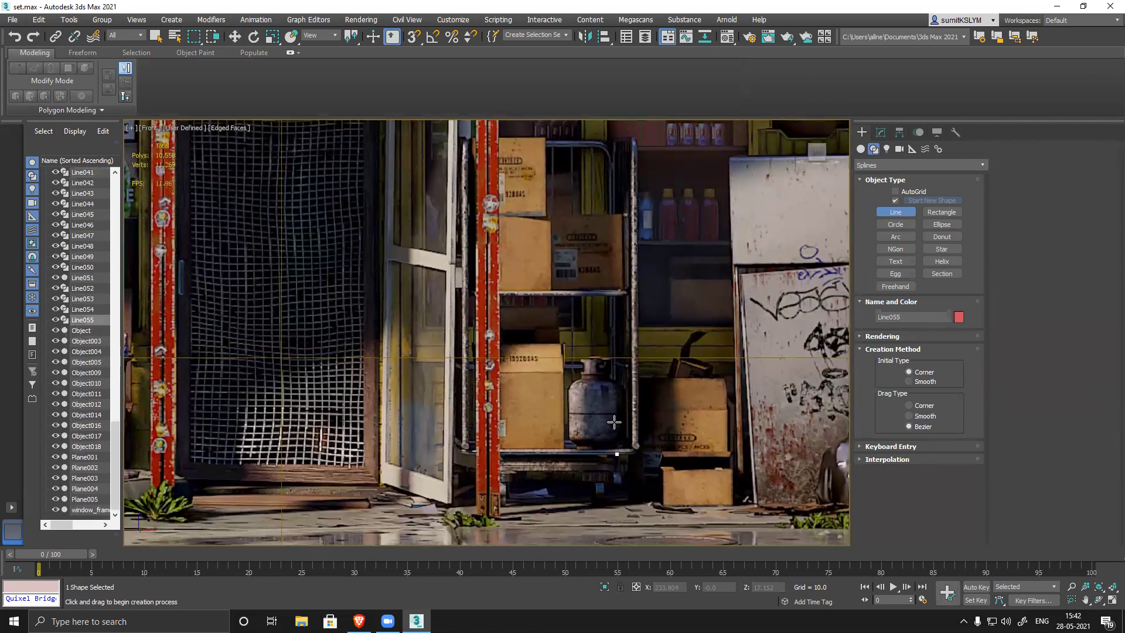
{"action": "left_click", "coordinate": [612, 158]}
{"action": "left_click_drag", "start_coordinate": [593, 142], "coordinate": [573, 142]}
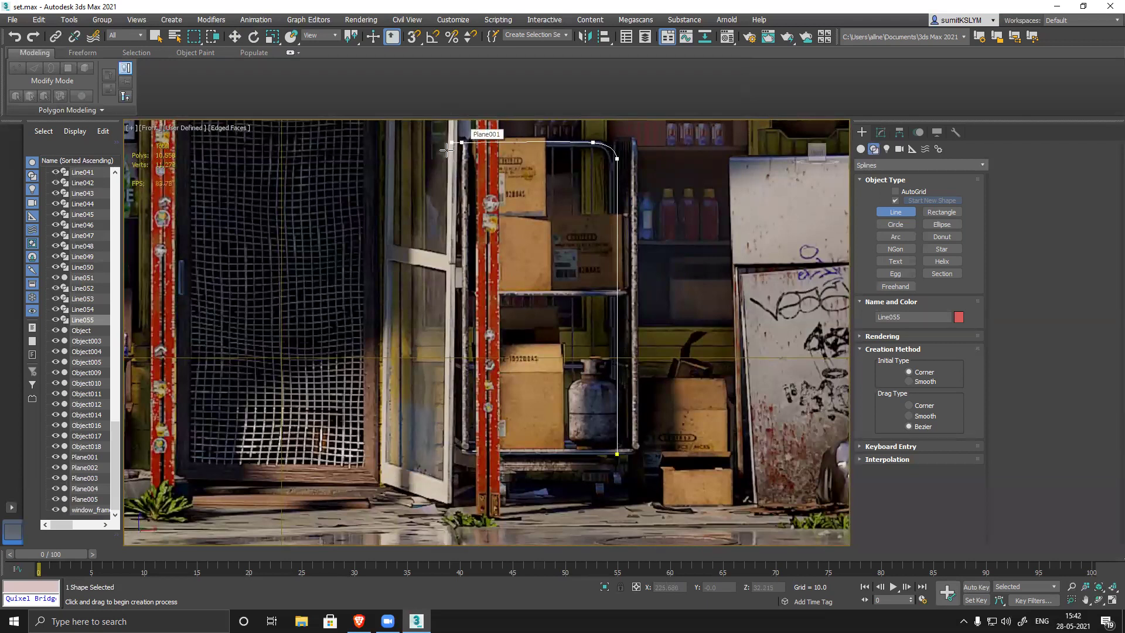
{"action": "left_click_drag", "start_coordinate": [445, 164], "coordinate": [444, 177]}
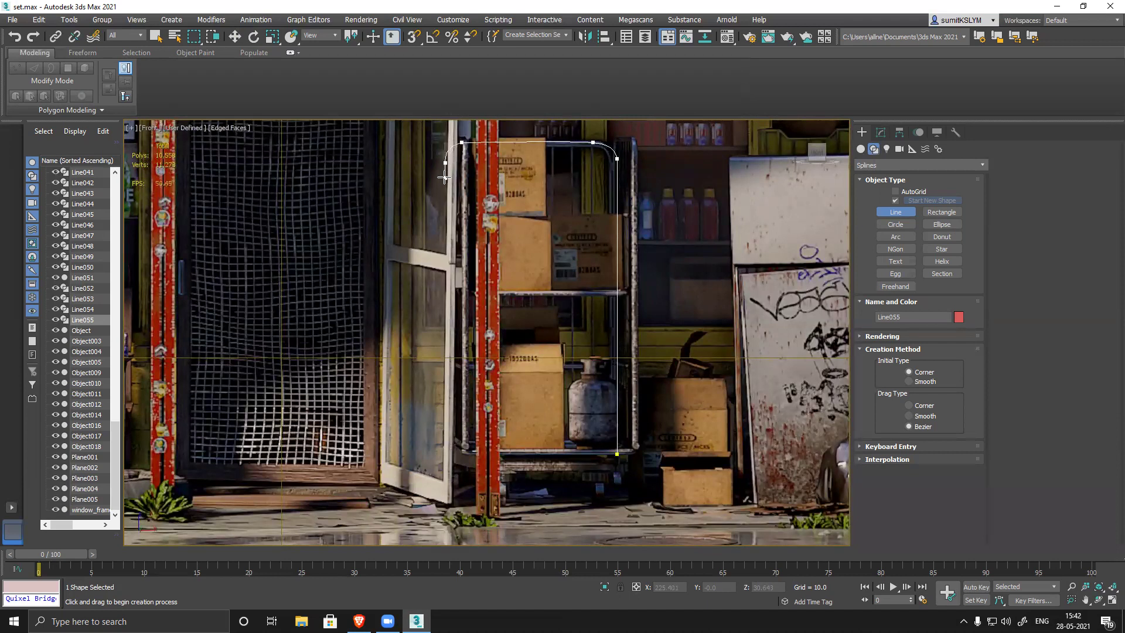
{"action": "left_click", "coordinate": [446, 453]}
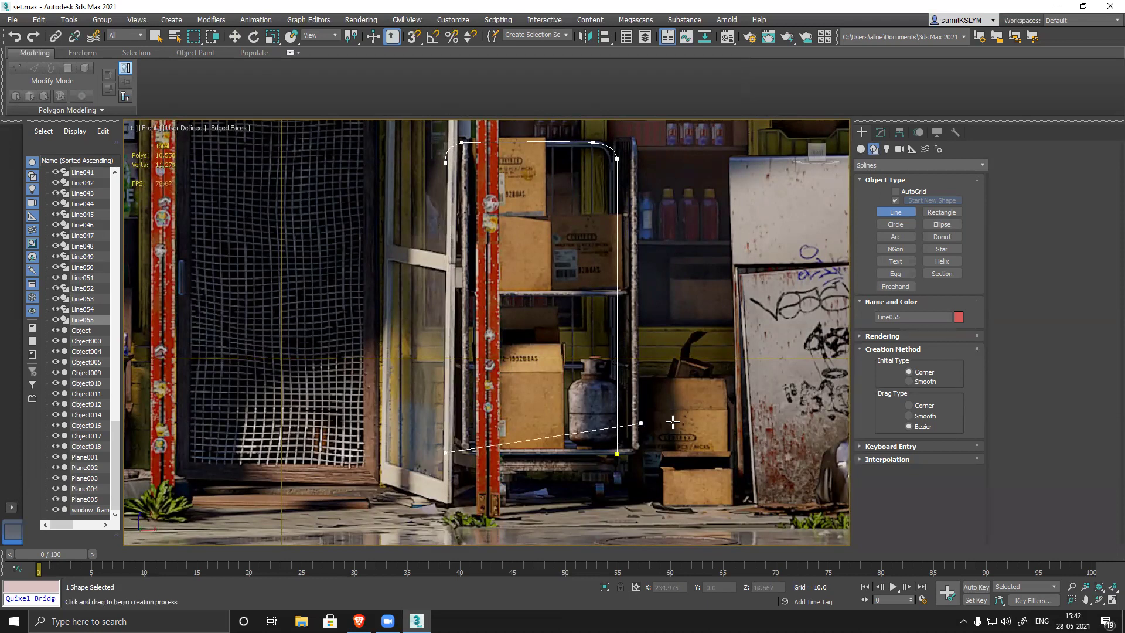
{"action": "left_click", "coordinate": [619, 454]}
{"action": "left_click", "coordinate": [554, 323]}
{"action": "middle_click_drag", "start_coordinate": [643, 414], "coordinate": [601, 372]}
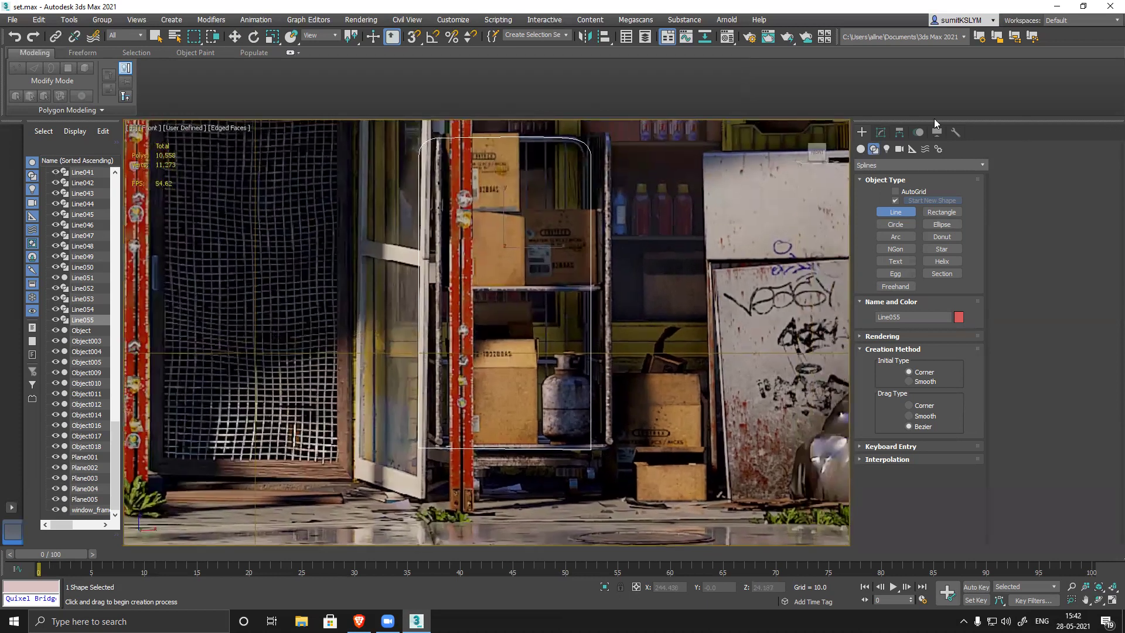
- Level the lower edge of the trolley frame spline by scaling its bottom segment flat vertically
{"action": "left_click", "coordinate": [881, 132]}
{"action": "left_click", "coordinate": [883, 193]}
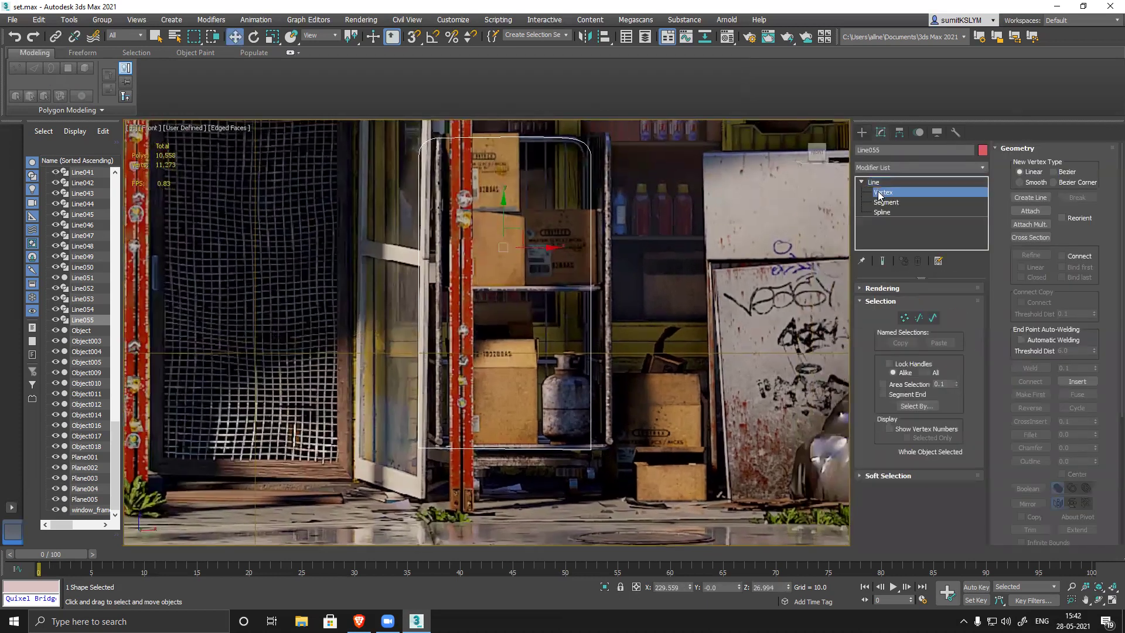
{"action": "key", "text": "r"}
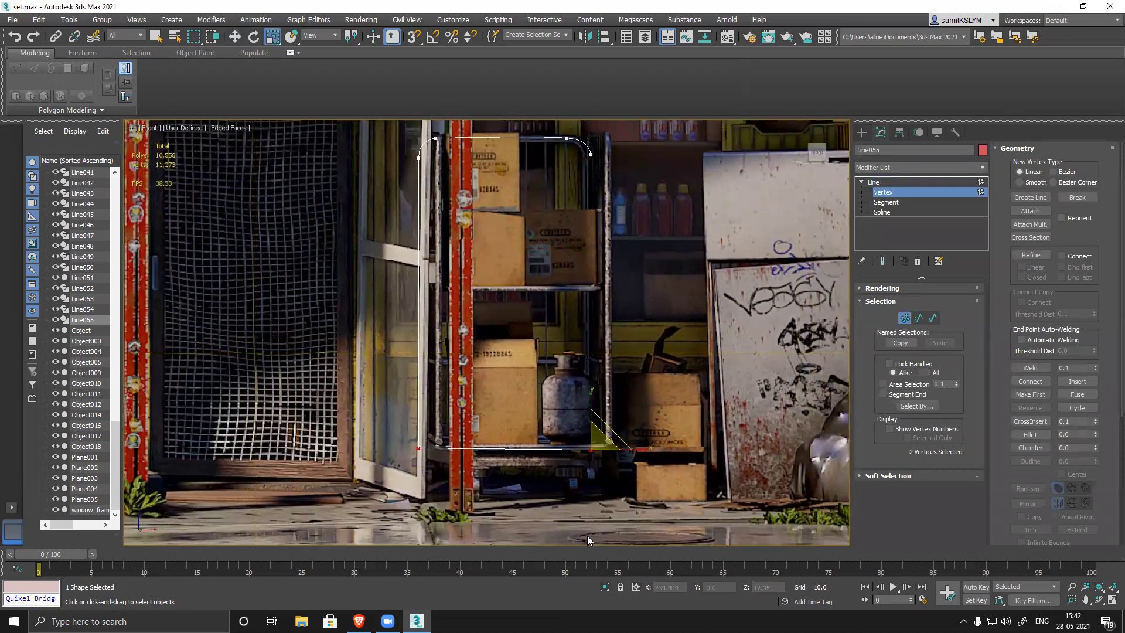
{"action": "middle_click_drag", "start_coordinate": [384, 405], "coordinate": [384, 376]}
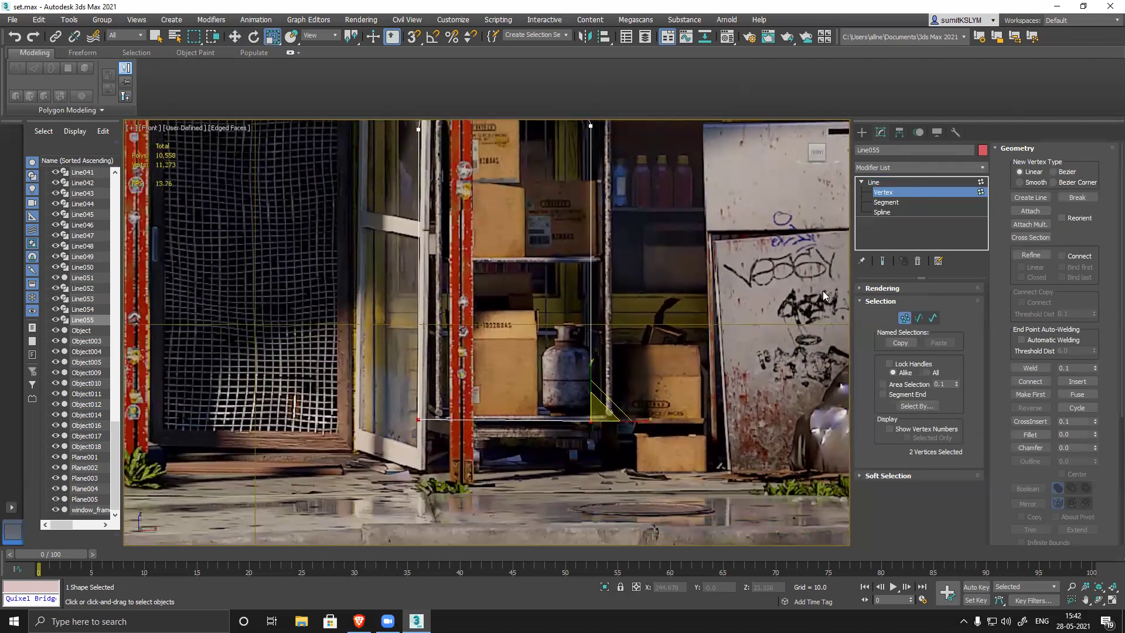
{"action": "left_click", "coordinate": [417, 420]}
{"action": "scroll", "coordinate": [375, 486], "scroll_direction": "up", "scroll_amount": 3}
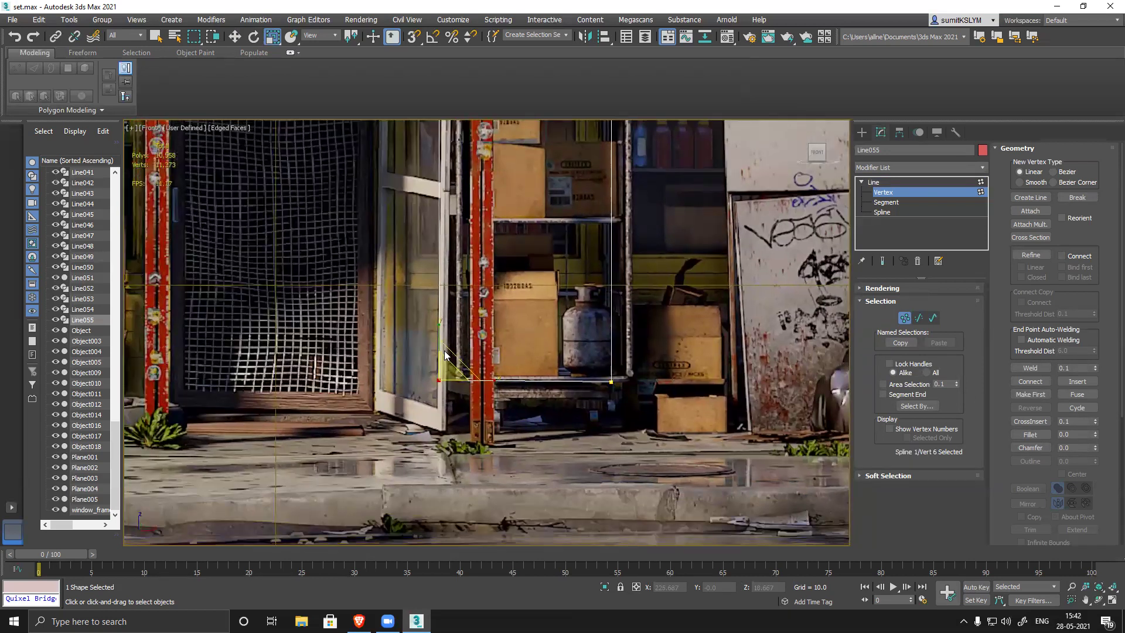
{"action": "key", "text": "w"}
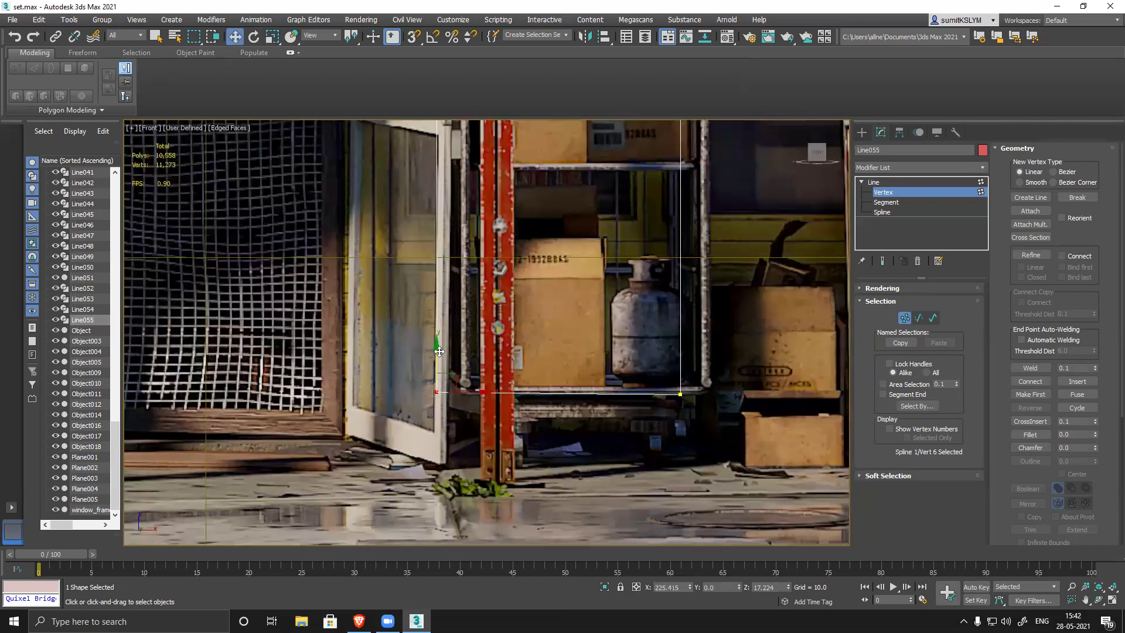
{"action": "left_click", "coordinate": [896, 203]}
{"action": "left_click", "coordinate": [548, 392]}
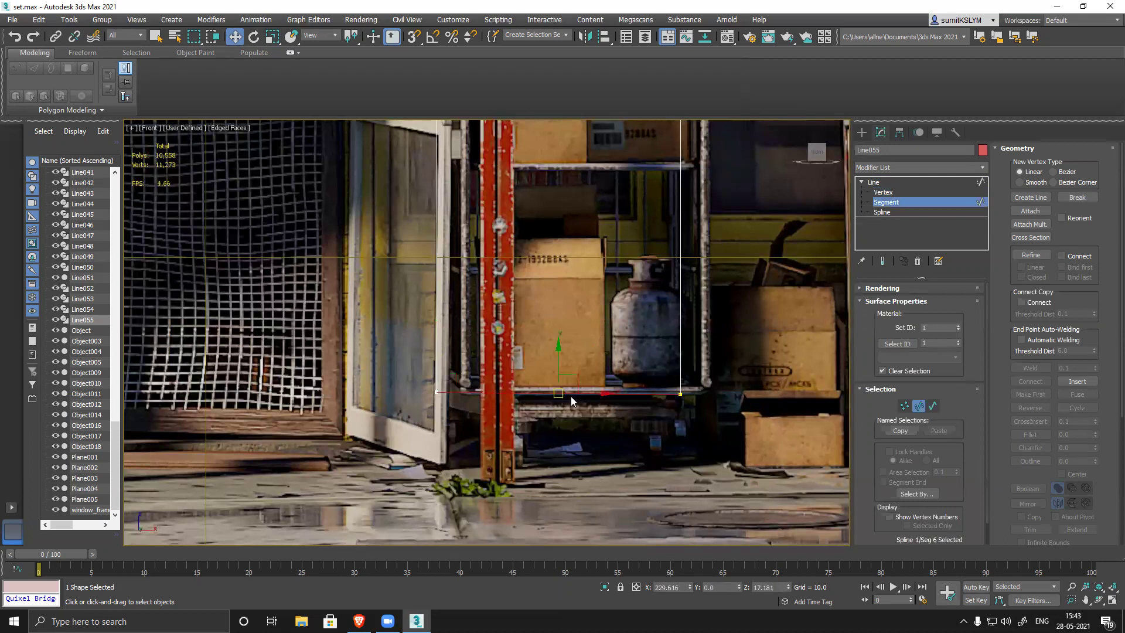
{"action": "key", "text": "r"}
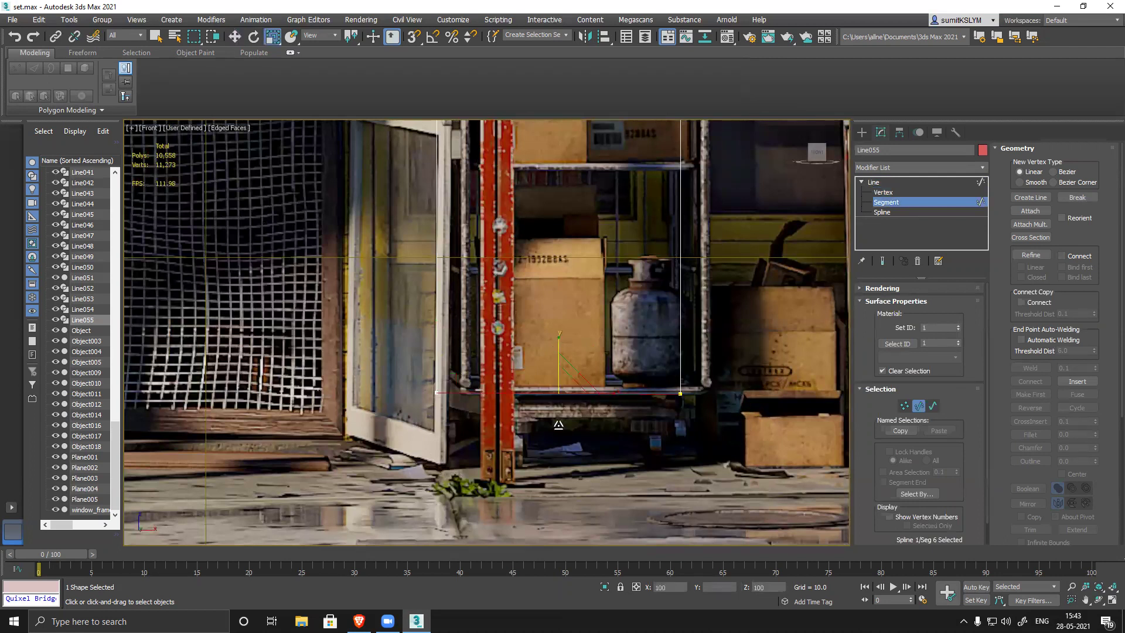
- Scale the top segment of the trolley frame spline flat vertically so it runs level
{"action": "scroll", "coordinate": [587, 430], "scroll_direction": "down", "scroll_amount": 2}
{"action": "middle_click_drag", "start_coordinate": [572, 188], "coordinate": [573, 261]}
{"action": "scroll", "coordinate": [597, 174], "scroll_direction": "up", "scroll_amount": 3}
{"action": "left_click", "coordinate": [570, 167]}
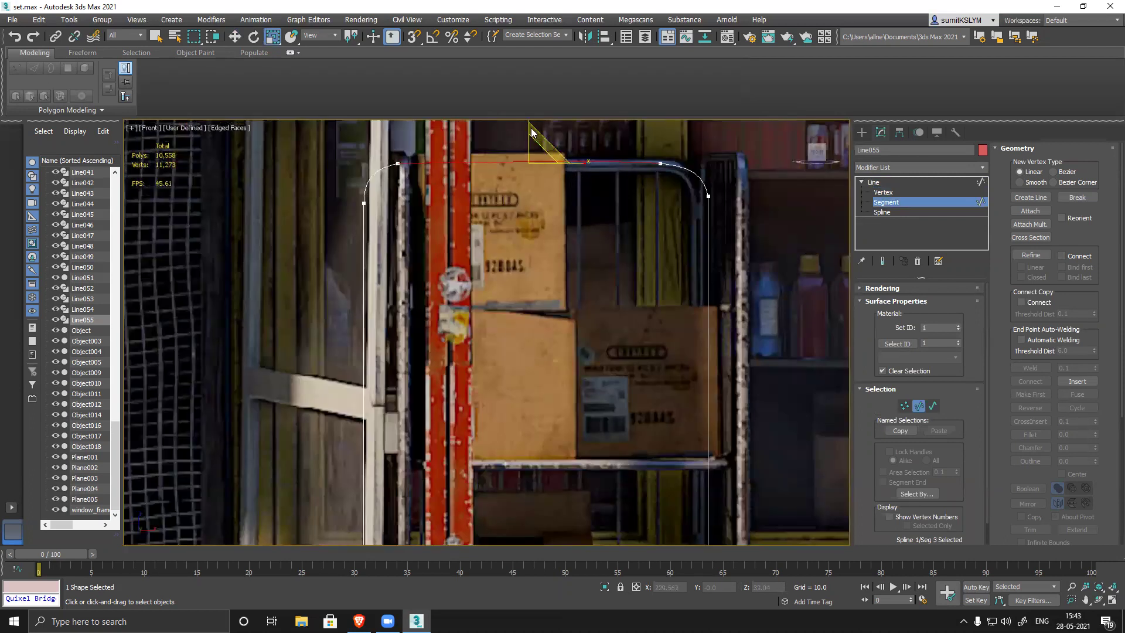
{"action": "middle_click_drag", "start_coordinate": [589, 168], "coordinate": [591, 233]}
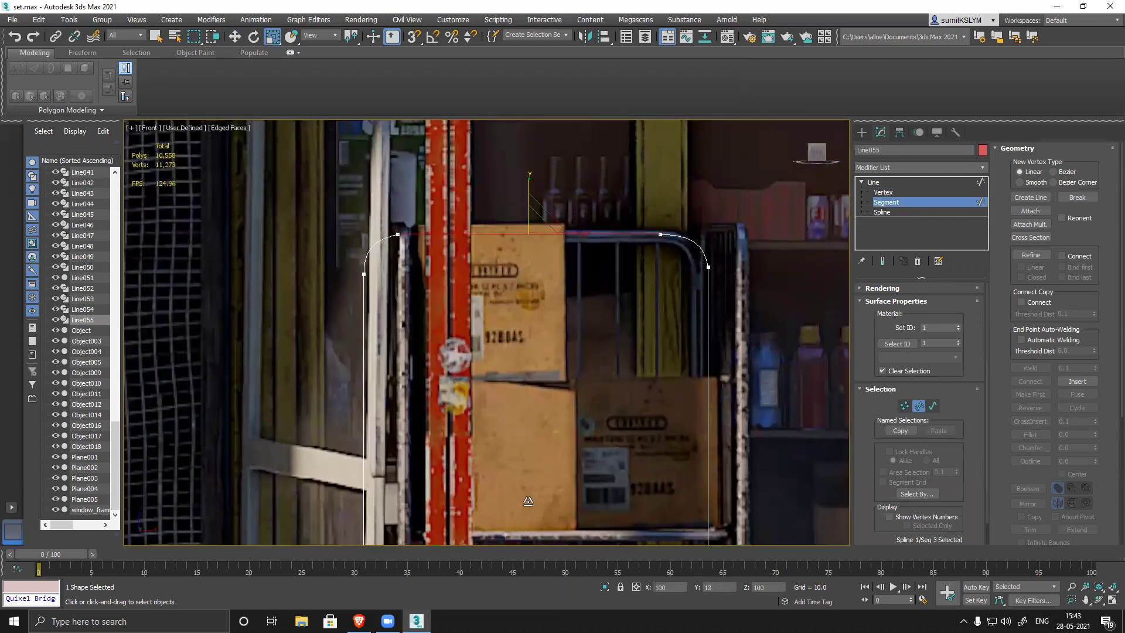
{"action": "middle_click_drag", "start_coordinate": [577, 456], "coordinate": [577, 346]}
{"action": "scroll", "coordinate": [576, 346], "scroll_direction": "down", "scroll_amount": 3}
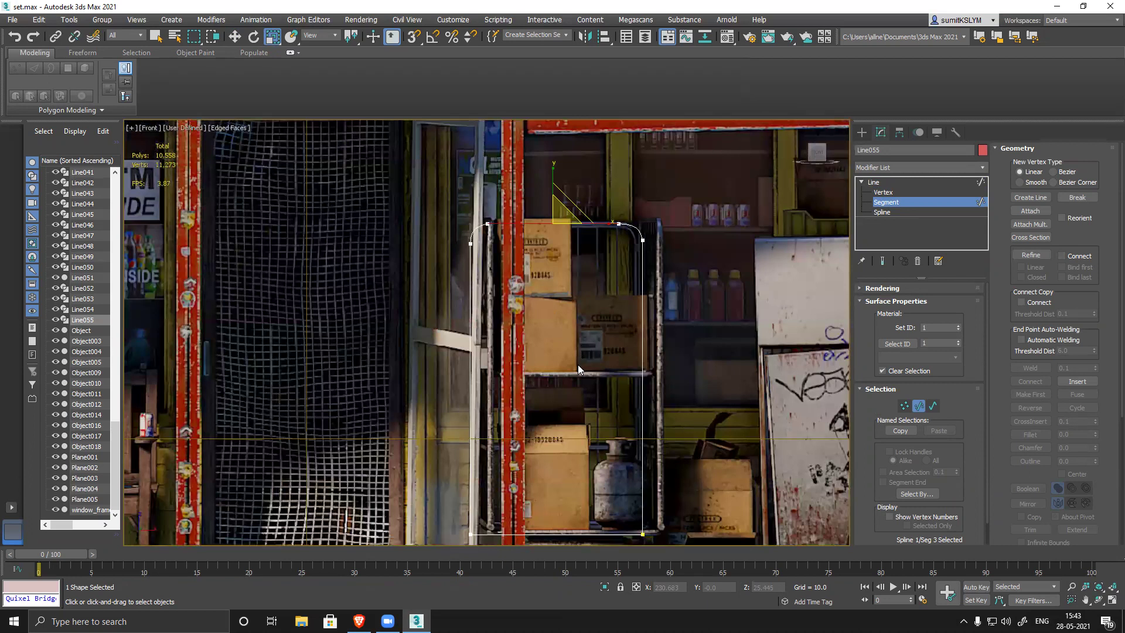
- Turn the trolley frame spline into a radial tube enabled in renderer and viewport, with a thickness of 0.319
{"action": "left_click", "coordinate": [888, 202]}
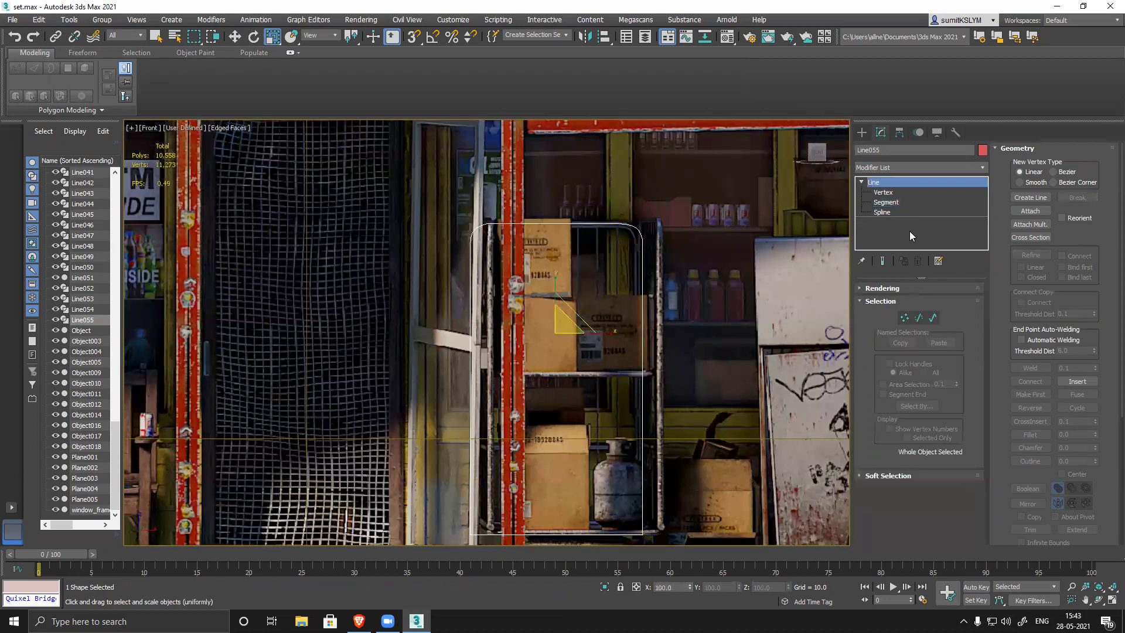
{"action": "left_click", "coordinate": [876, 288]}
{"action": "left_click", "coordinate": [909, 294]}
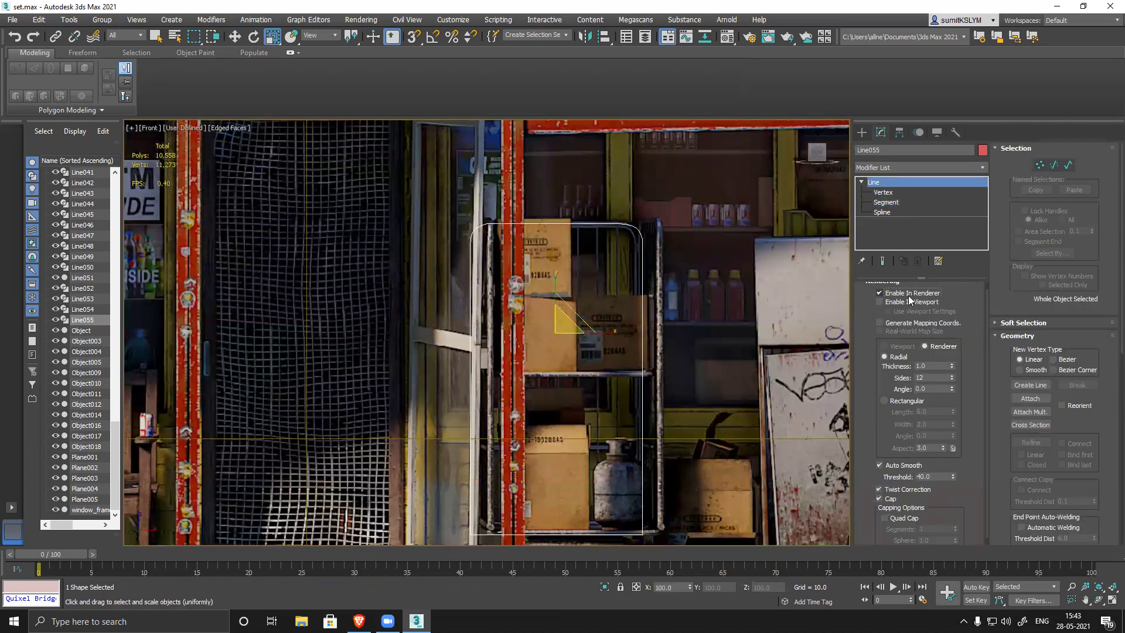
{"action": "left_click", "coordinate": [910, 302]}
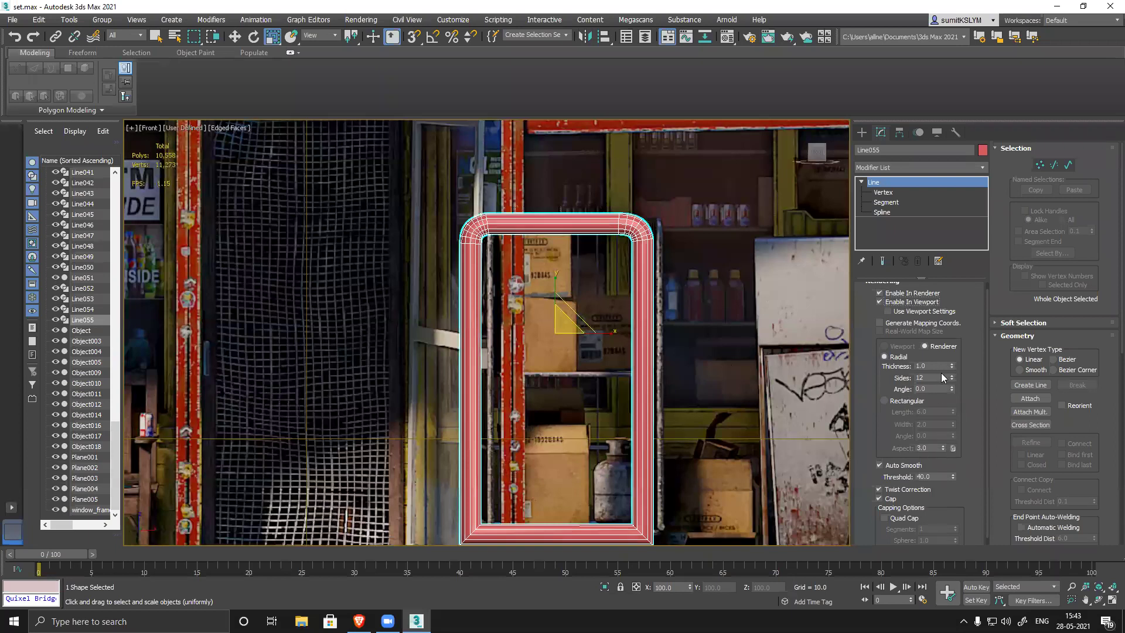
{"action": "left_click_drag", "start_coordinate": [953, 365], "coordinate": [963, 406]}
{"action": "middle_click_drag", "start_coordinate": [657, 531], "coordinate": [658, 487]}
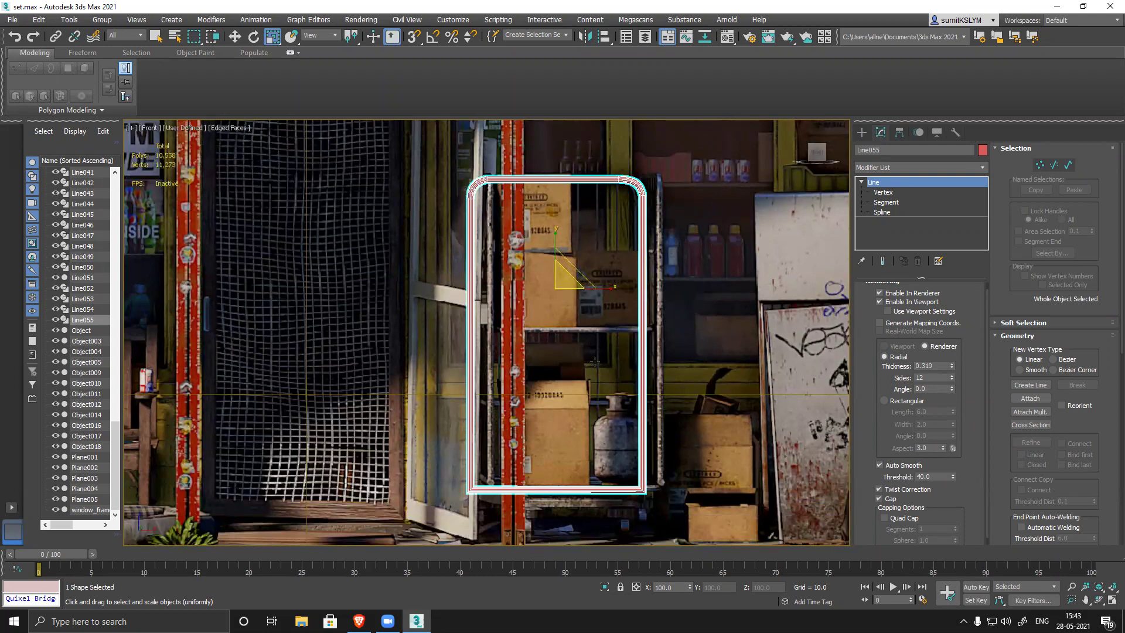
- Enable angle snapping and make one copy of the trolley frame rotated 90 degrees about its vertical axis
{"action": "key", "text": "e"}
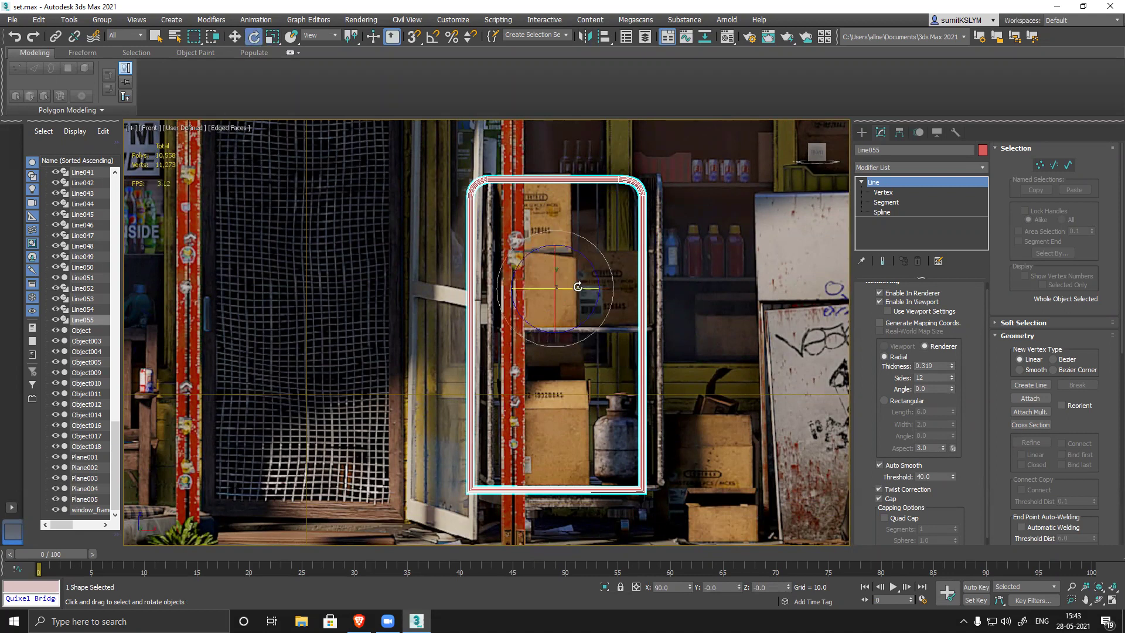
{"action": "left_click_drag", "start_coordinate": [575, 288], "coordinate": [569, 288]}
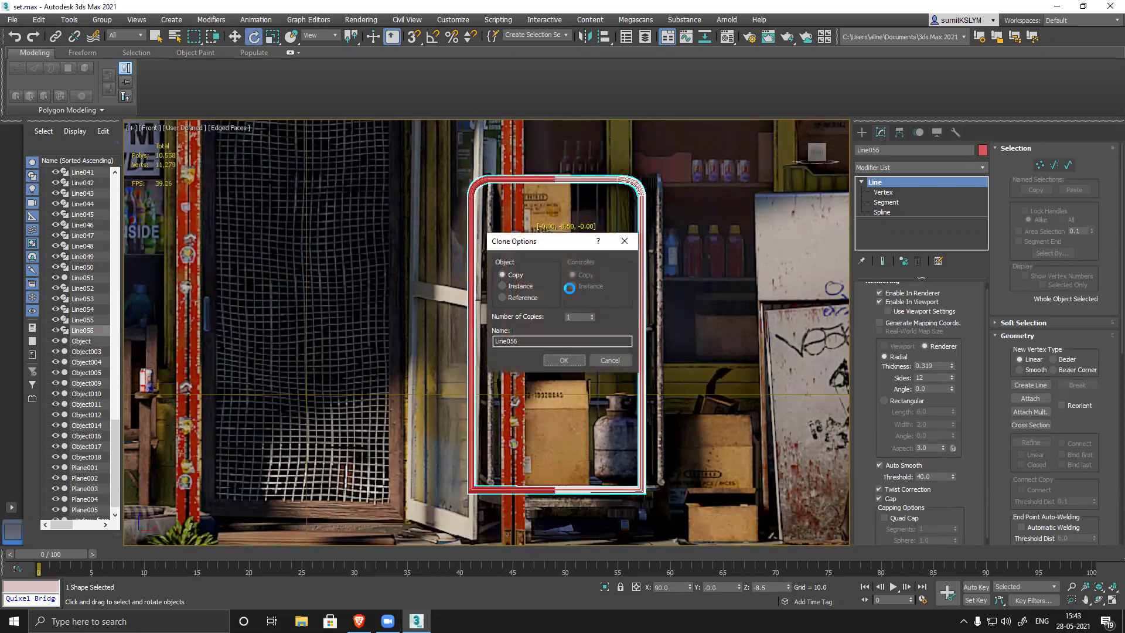
{"action": "left_click", "coordinate": [610, 360]}
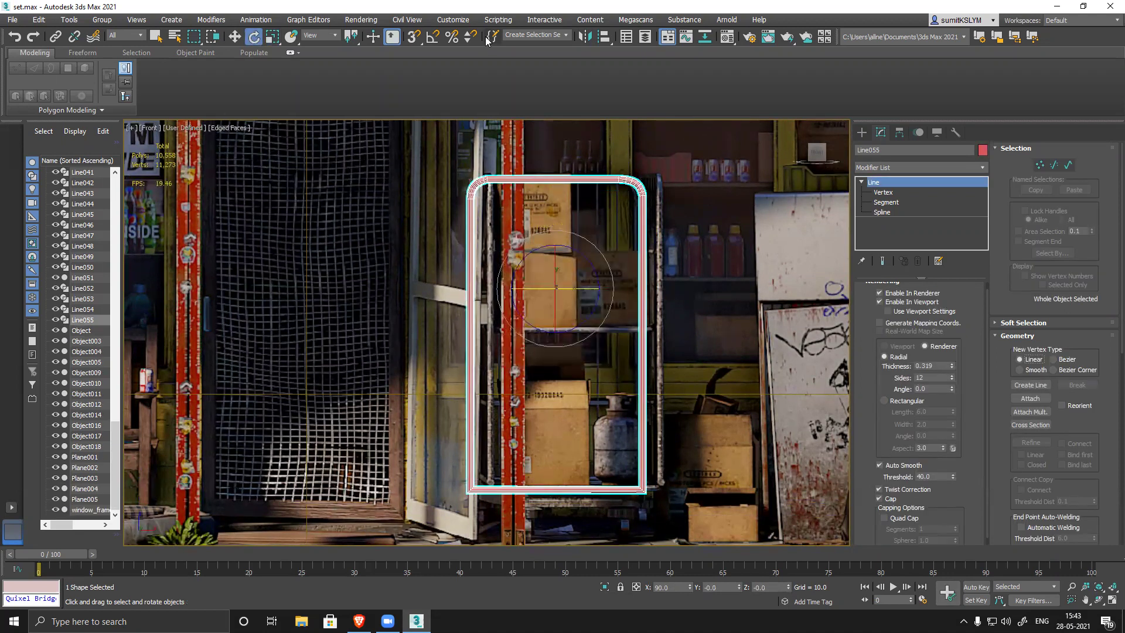
{"action": "left_click", "coordinate": [434, 38]}
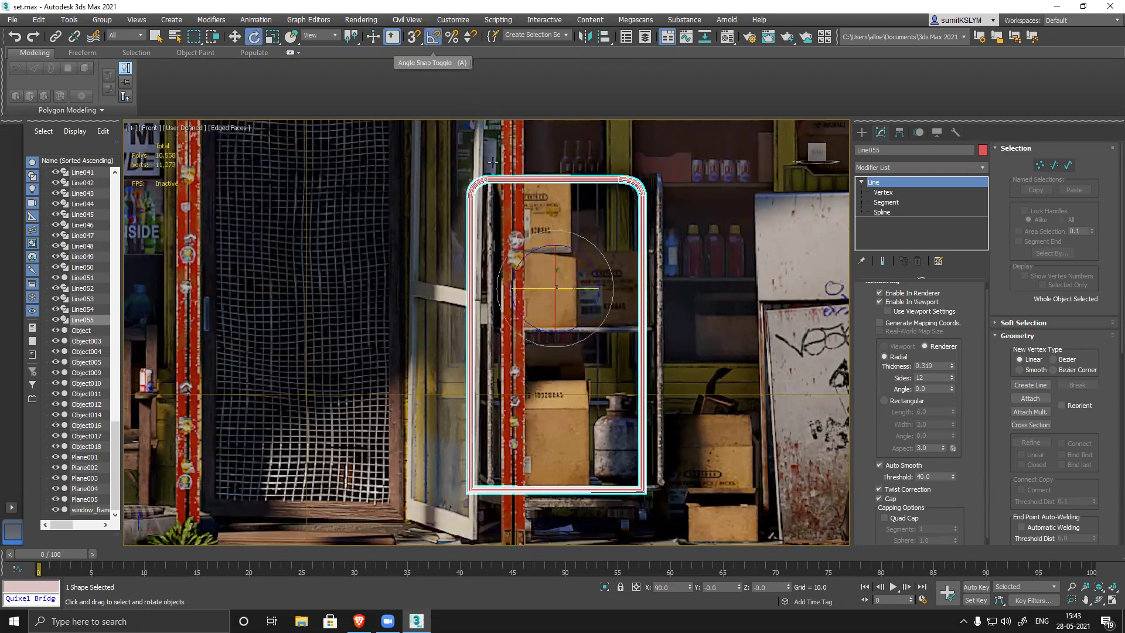
{"action": "left_click_drag", "start_coordinate": [577, 286], "coordinate": [572, 288]}
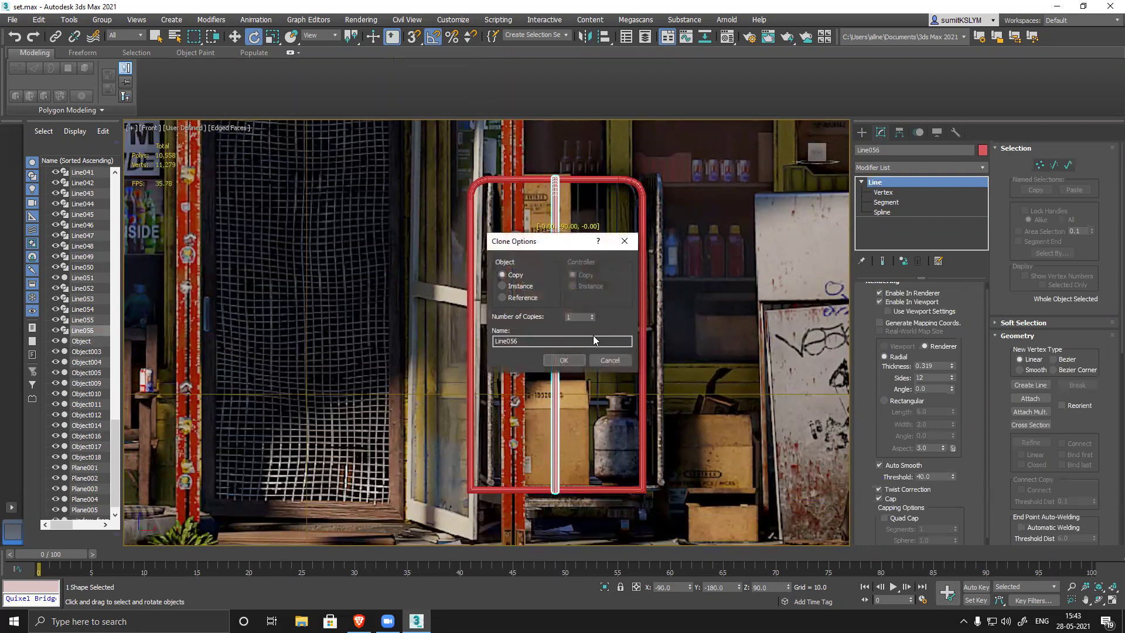
{"action": "left_click", "coordinate": [570, 363]}
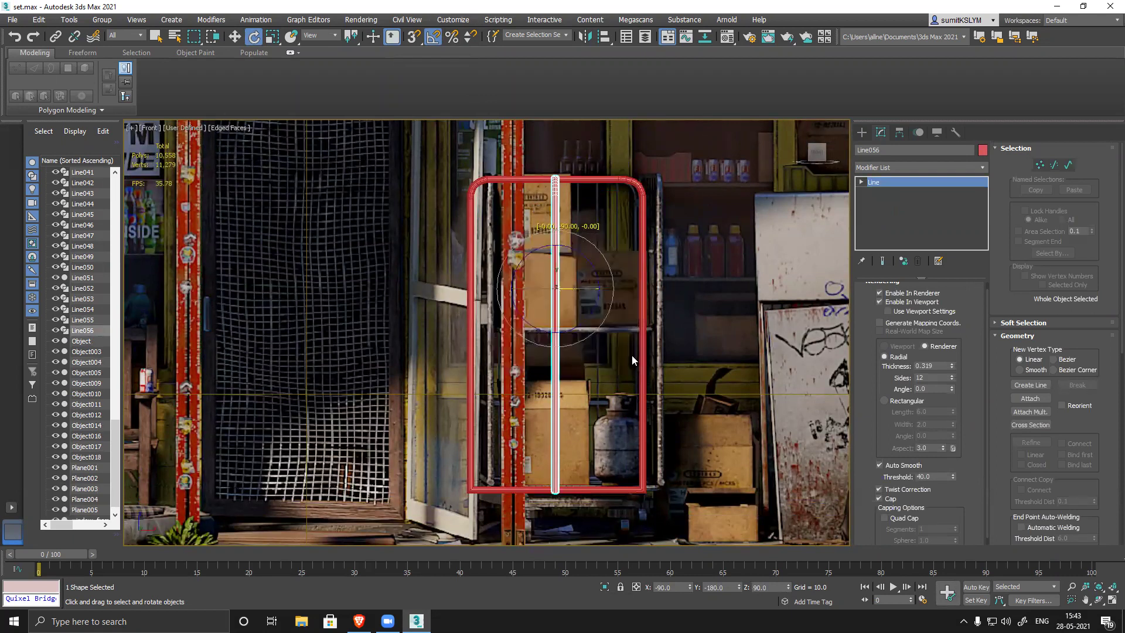
- Place the rotated frame at one end of the original frame and a copy of it at the opposite end
{"action": "key", "text": "w"}
{"action": "mouse_move", "coordinate": [600, 288]}
{"action": "left_mouse_down"}
{"action": "mouse_move", "coordinate": [520, 289]}
{"action": "mouse_move", "coordinate": [693, 291]}
{"action": "left_mouse_up"}
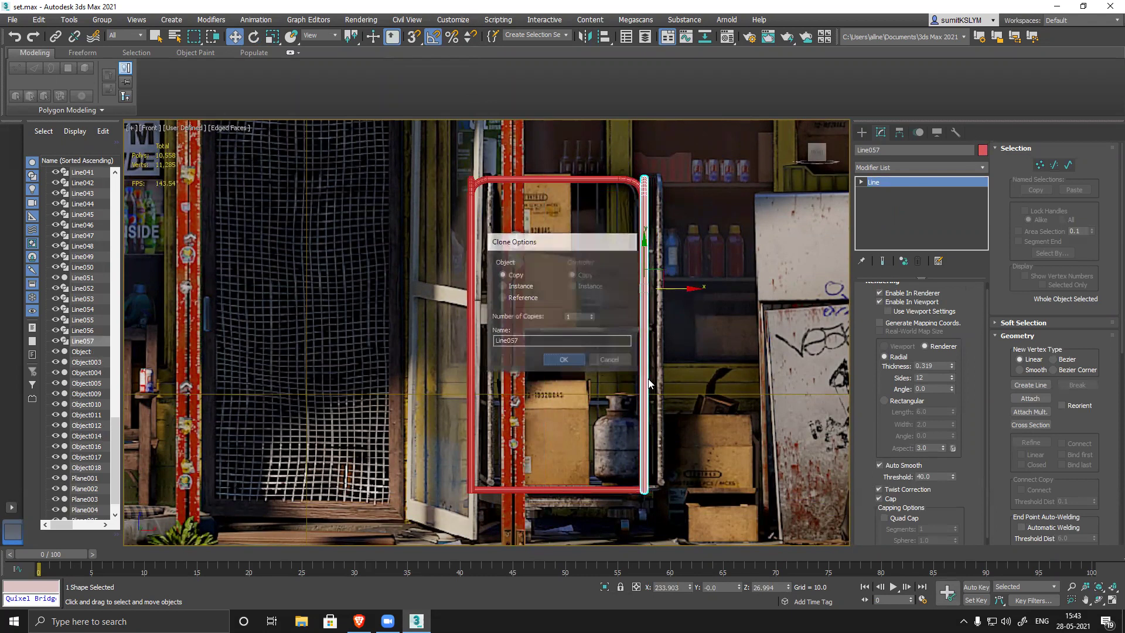
{"action": "key", "text": "Return"}
- Move both side frames forward together so their rear uprights meet the original back frame, and check them against the reference trolley
{"action": "mouse_move", "coordinate": [720, 356]}
{"action": "middle_mouse_down", "text": "alt"}
{"action": "mouse_move", "coordinate": [644, 367]}
{"action": "mouse_move", "coordinate": [652, 401]}
{"action": "mouse_move", "coordinate": [622, 396]}
{"action": "middle_mouse_up", "text": "alt"}
{"action": "key", "text": "p"}
{"action": "scroll", "coordinate": [643, 367], "scroll_direction": "down", "scroll_amount": 5}
{"action": "left_click", "coordinate": [614, 324], "text": "ctrl"}
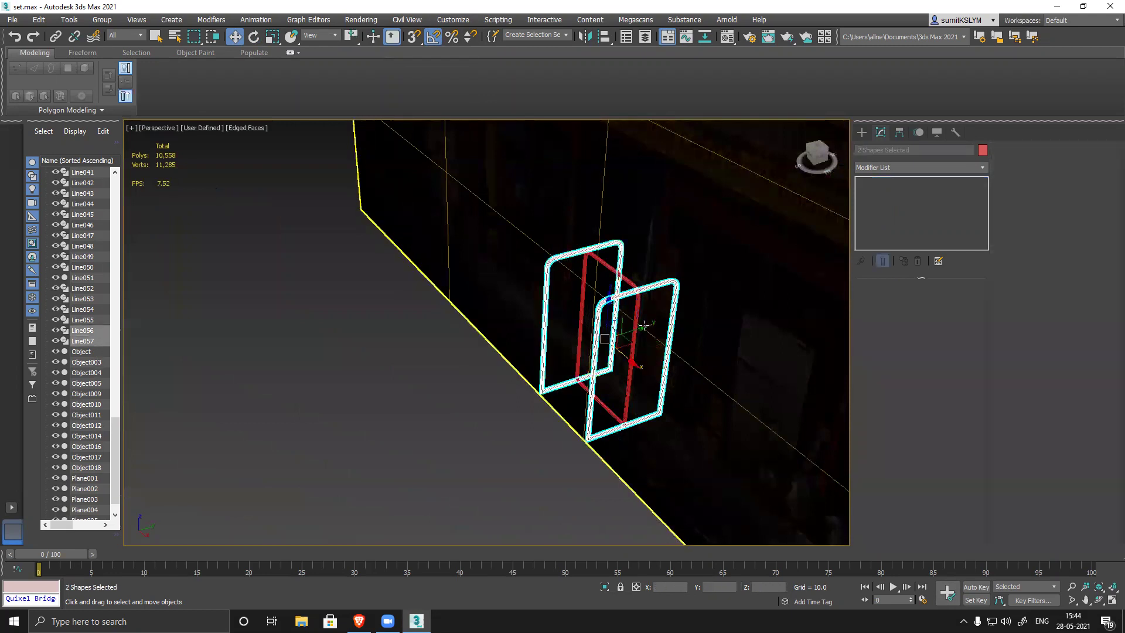
{"action": "left_click_drag", "start_coordinate": [642, 327], "coordinate": [604, 339]}
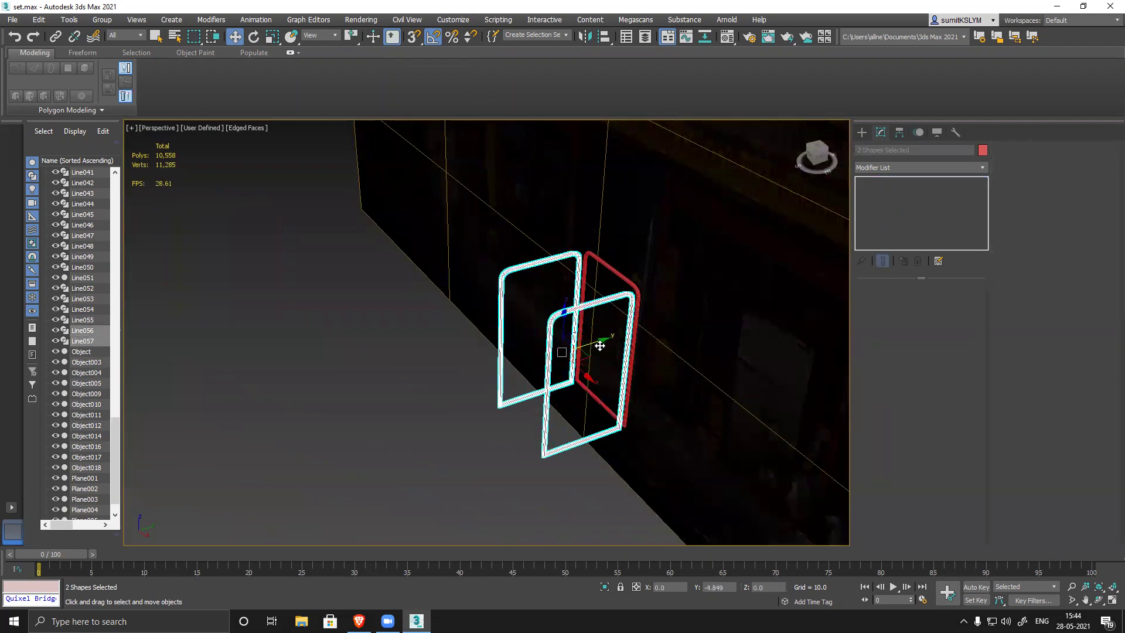
{"action": "middle_click_drag", "start_coordinate": [498, 380], "coordinate": [618, 446], "text": "alt"}
{"action": "key", "text": "f"}
{"action": "scroll", "coordinate": [513, 334], "scroll_direction": "up", "scroll_amount": 10}
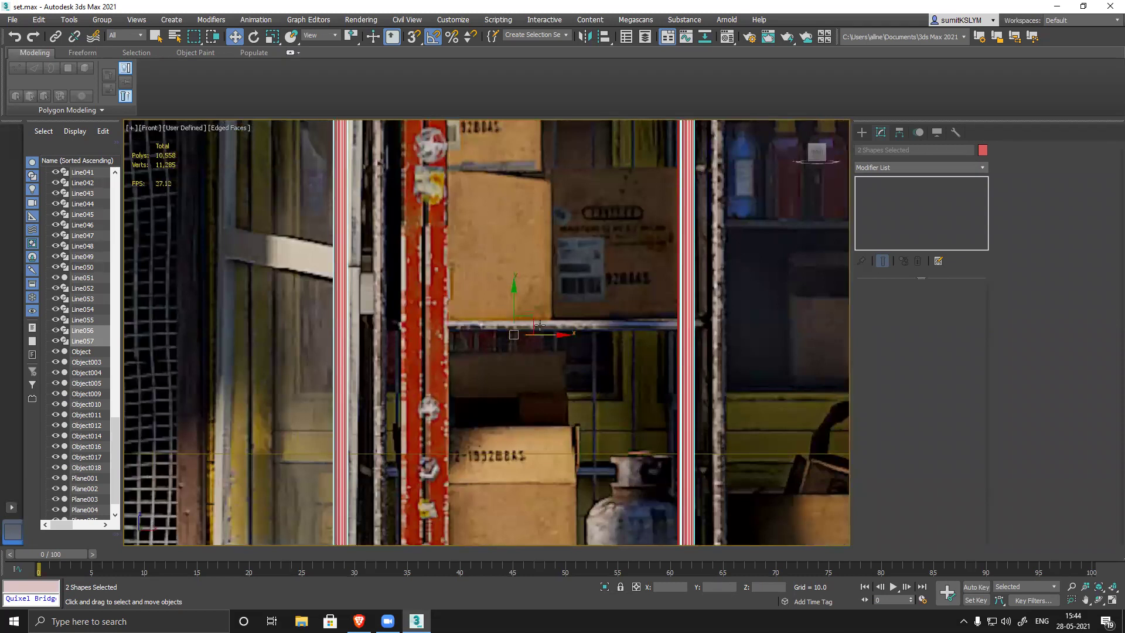
{"action": "scroll", "coordinate": [581, 366], "scroll_direction": "down", "scroll_amount": 5}
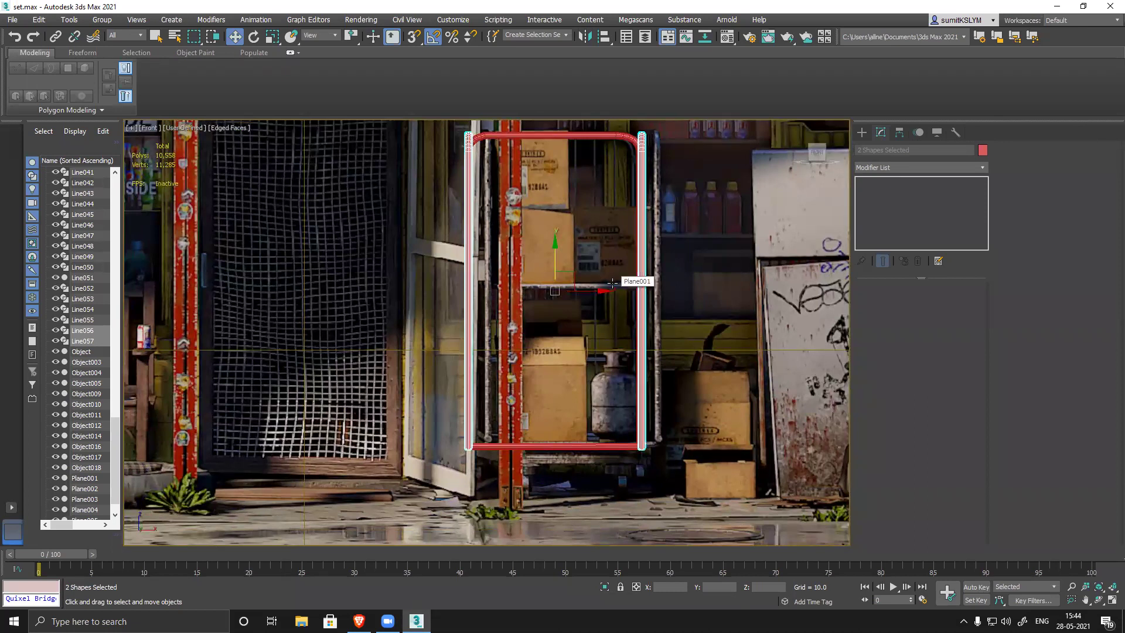
{"action": "middle_click_drag", "start_coordinate": [654, 346], "coordinate": [627, 346], "text": "alt"}
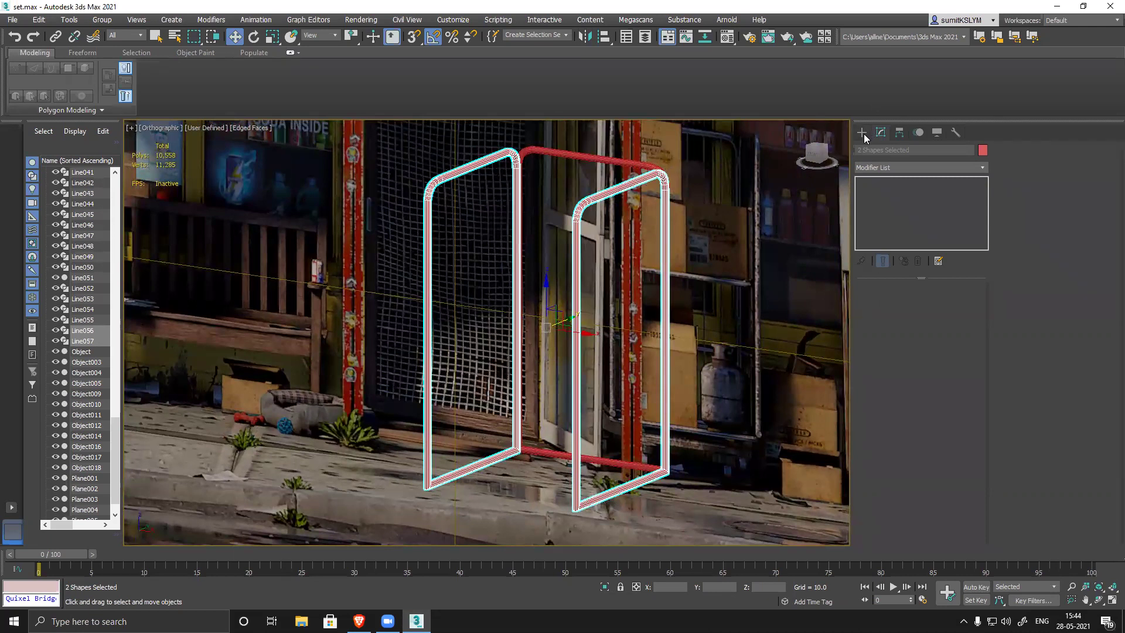
- Create a thin box shelf about 8.32 by 8.37 units between the trolley frames in plan, about 0.56 units high
{"action": "key", "text": "t"}
{"action": "middle_click_drag", "start_coordinate": [505, 449], "coordinate": [183, 292]}
{"action": "scroll", "coordinate": [183, 292], "scroll_direction": "down", "scroll_amount": 2}
{"action": "middle_click_drag", "start_coordinate": [429, 198], "coordinate": [422, 238]}
{"action": "scroll", "coordinate": [441, 241], "scroll_direction": "up", "scroll_amount": 4}
{"action": "key", "text": "z"}
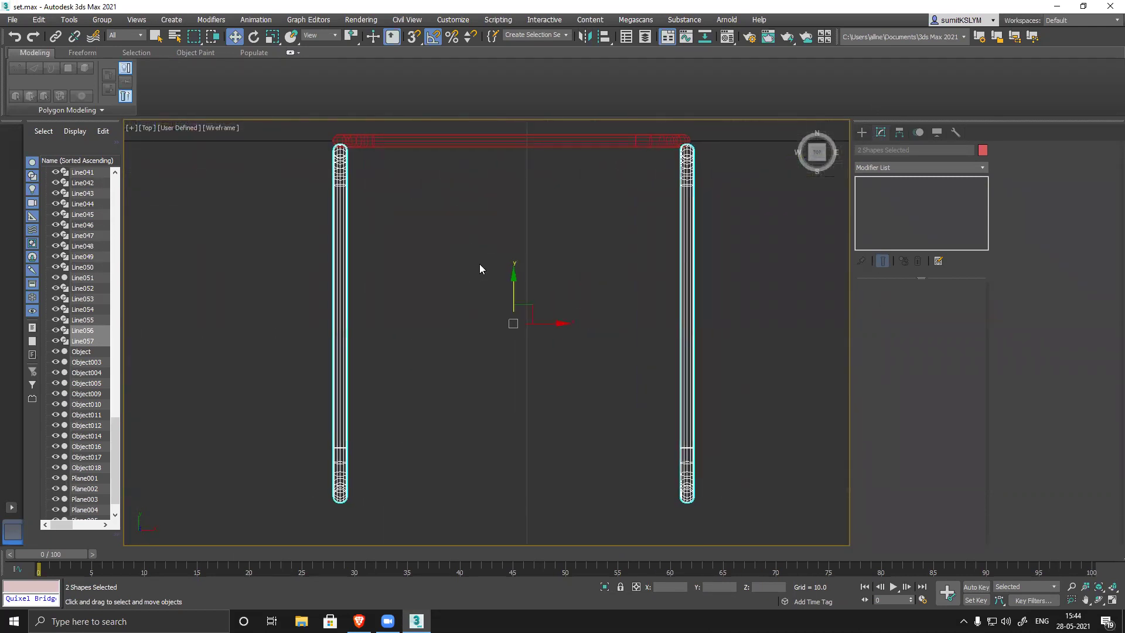
{"action": "left_click", "coordinate": [773, 277]}
{"action": "left_click", "coordinate": [863, 133]}
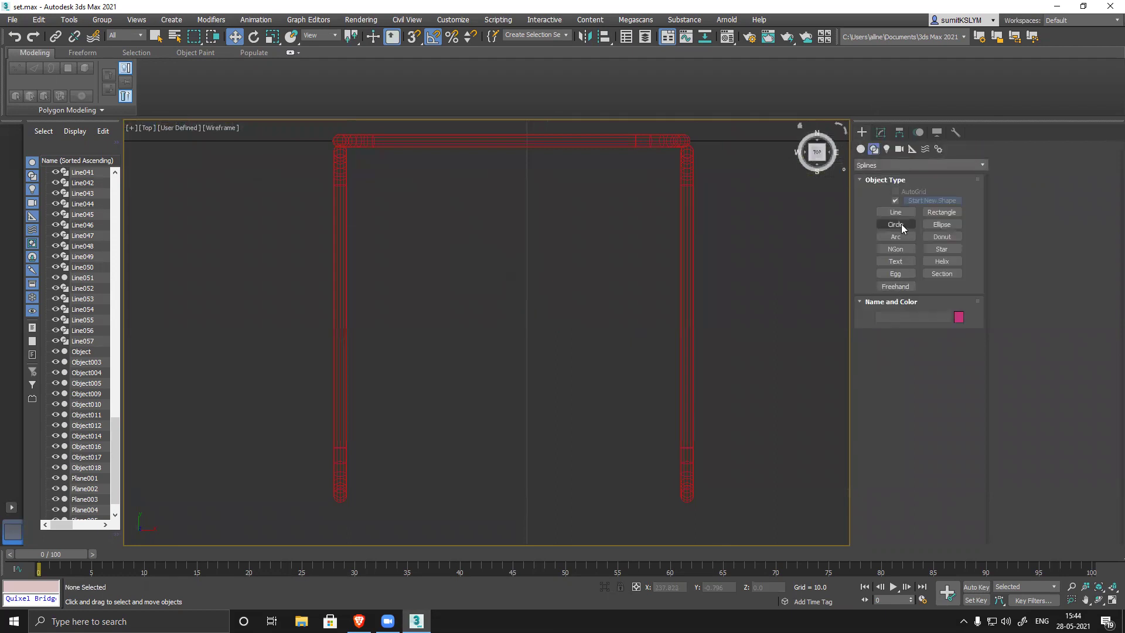
{"action": "left_click", "coordinate": [861, 148]}
{"action": "left_click", "coordinate": [895, 203]}
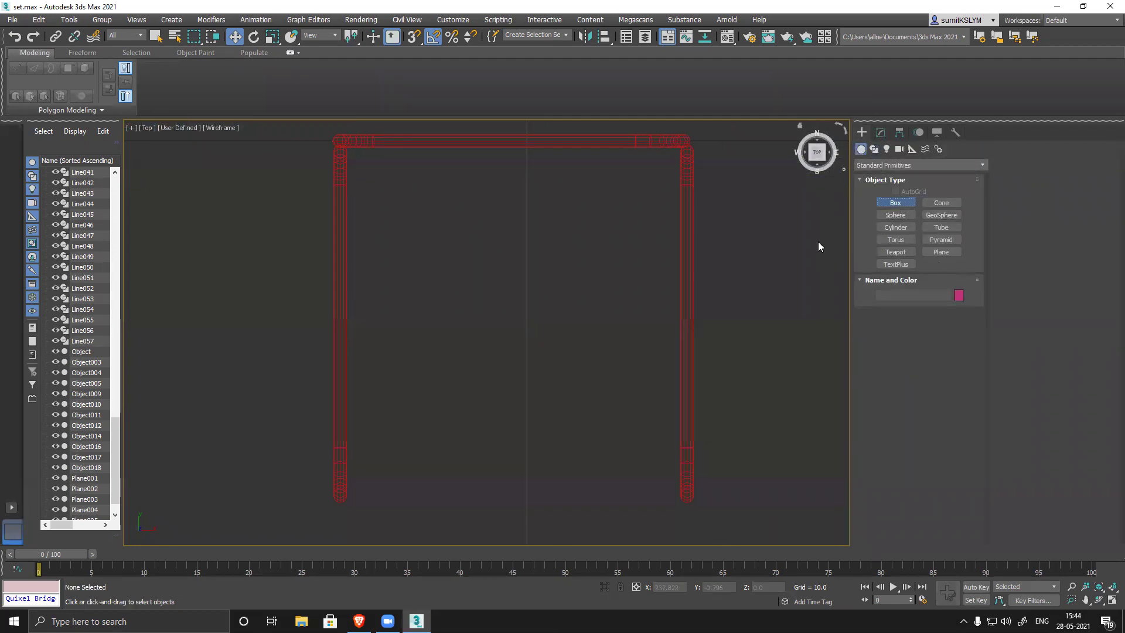
{"action": "left_click_drag", "start_coordinate": [342, 142], "coordinate": [685, 484]}
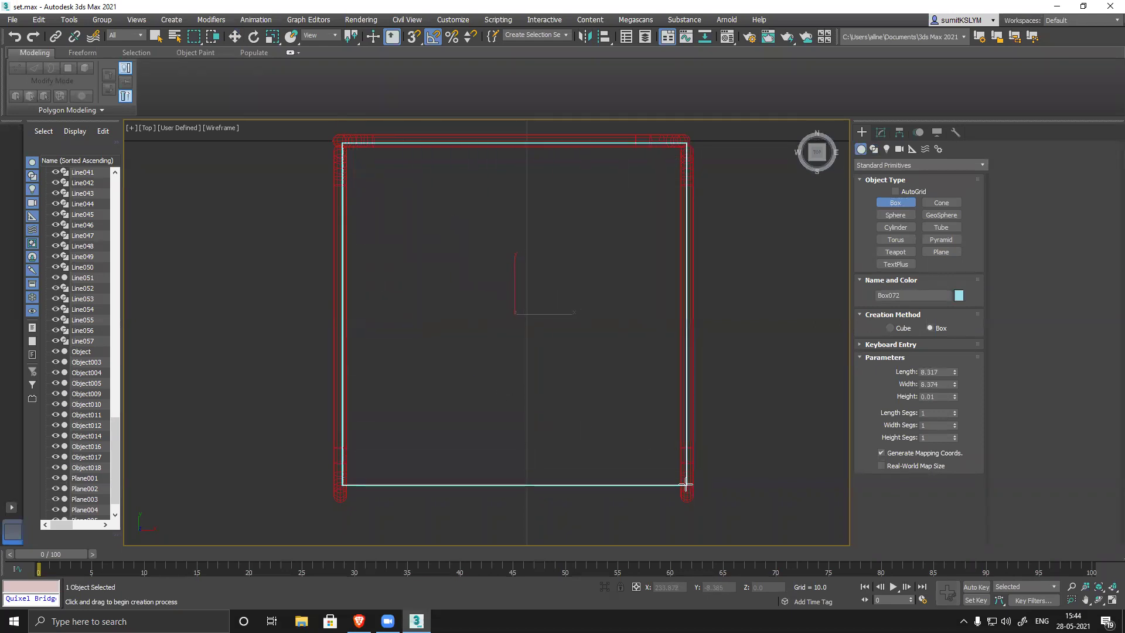
{"action": "left_click", "coordinate": [686, 484]}
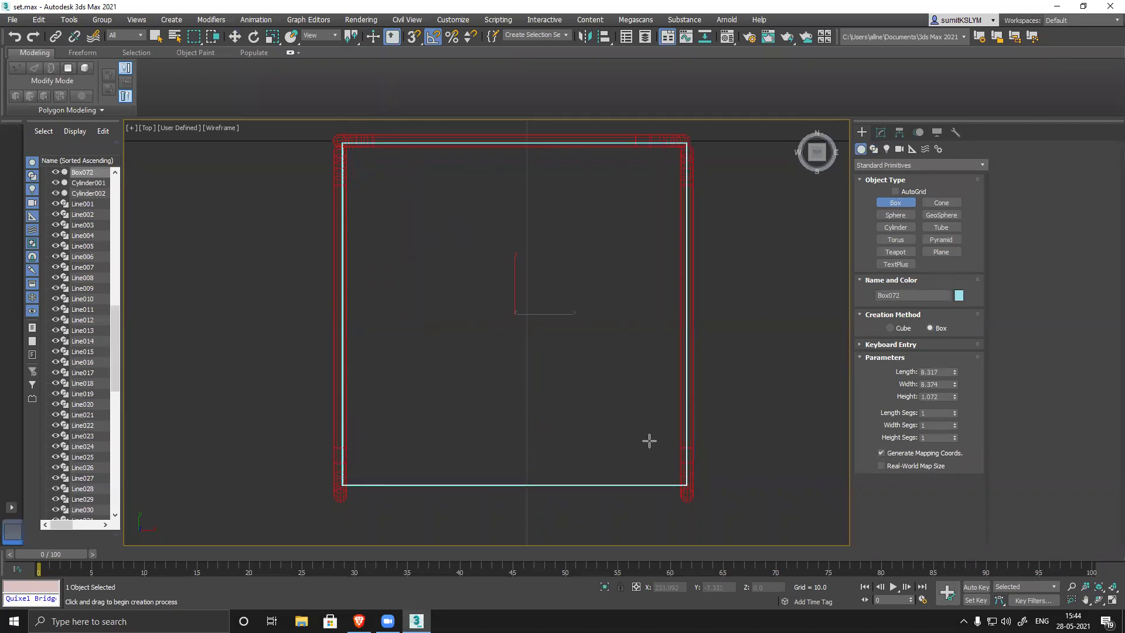
{"action": "left_click", "coordinate": [682, 447]}
- Raise the shelf box from ground level into the trolley frame in front view and display the scene shaded
{"action": "key", "text": "f"}
{"action": "scroll", "coordinate": [559, 331], "scroll_direction": "down", "scroll_amount": 5}
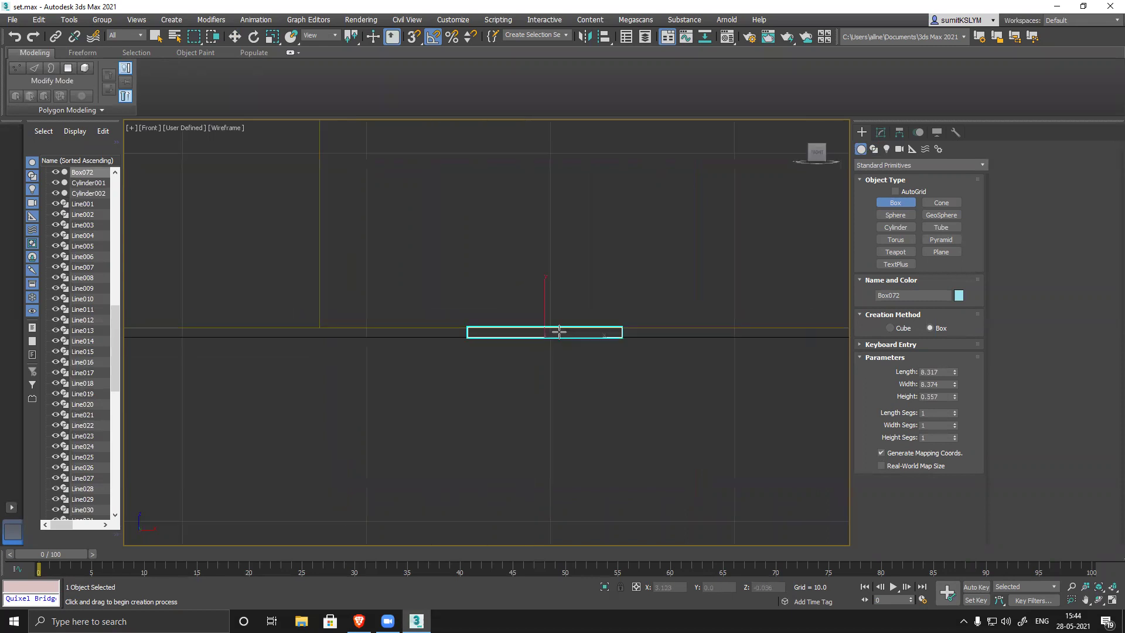
{"action": "key", "text": "w"}
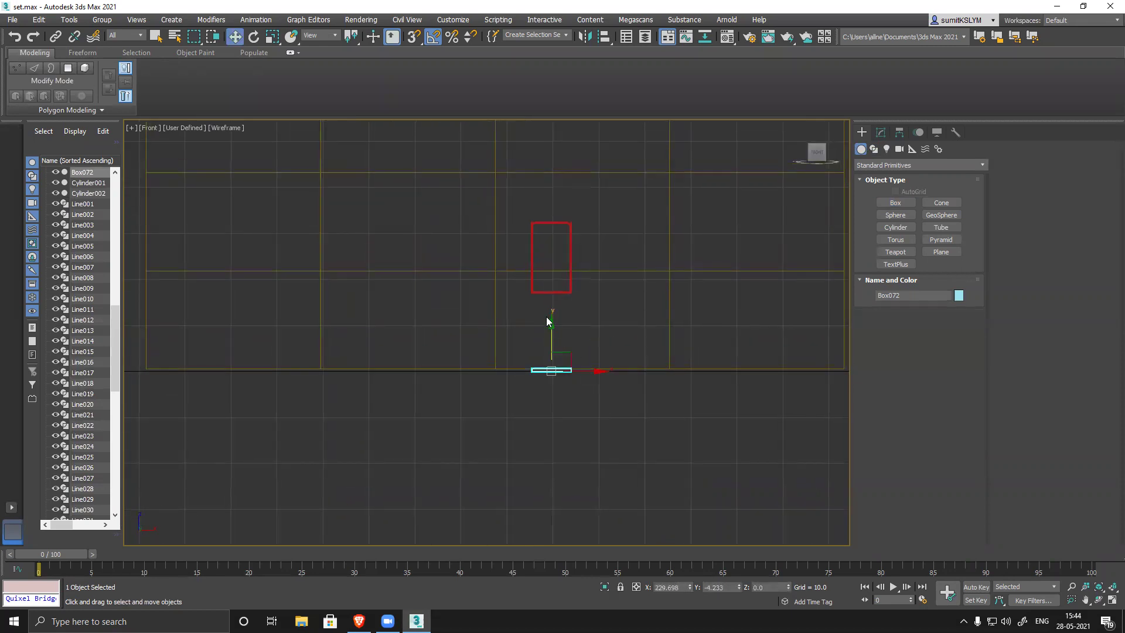
{"action": "left_click_drag", "start_coordinate": [553, 321], "coordinate": [552, 203]}
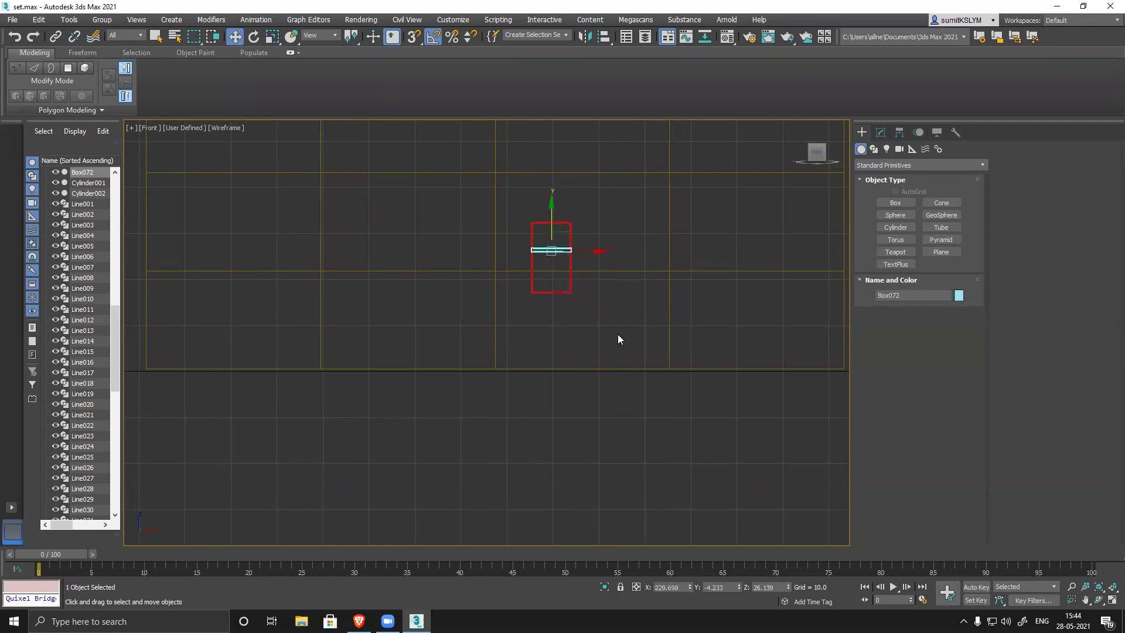
{"action": "middle_click_drag", "start_coordinate": [618, 338], "coordinate": [599, 450]}
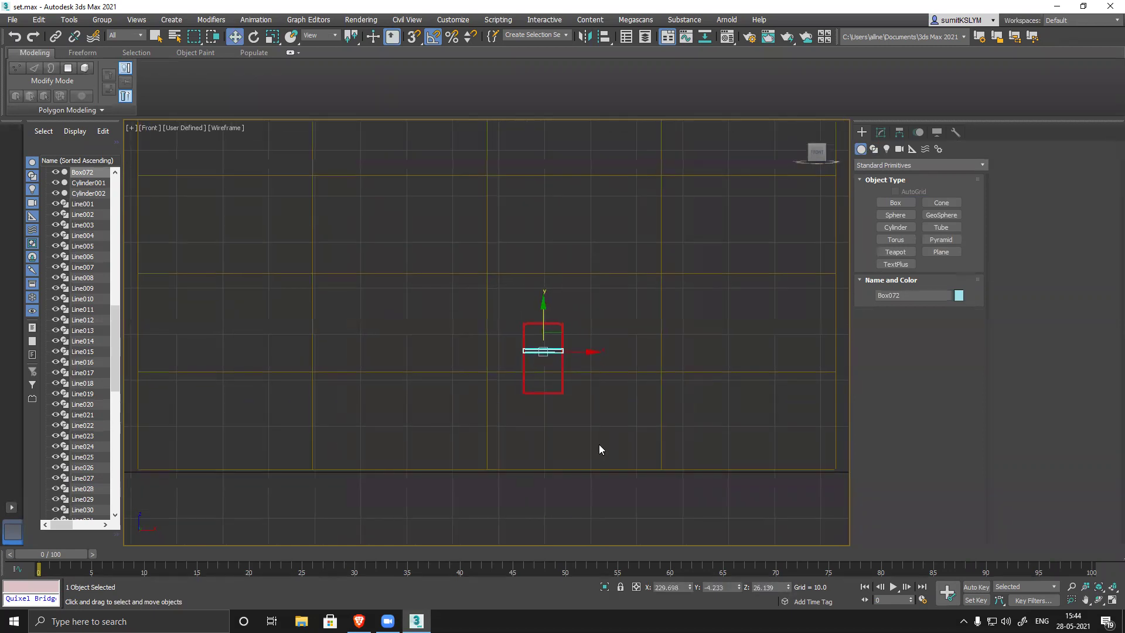
{"action": "scroll", "coordinate": [599, 449], "scroll_direction": "down", "scroll_amount": 5}
{"action": "scroll", "coordinate": [596, 451], "scroll_direction": "up", "scroll_amount": 3}
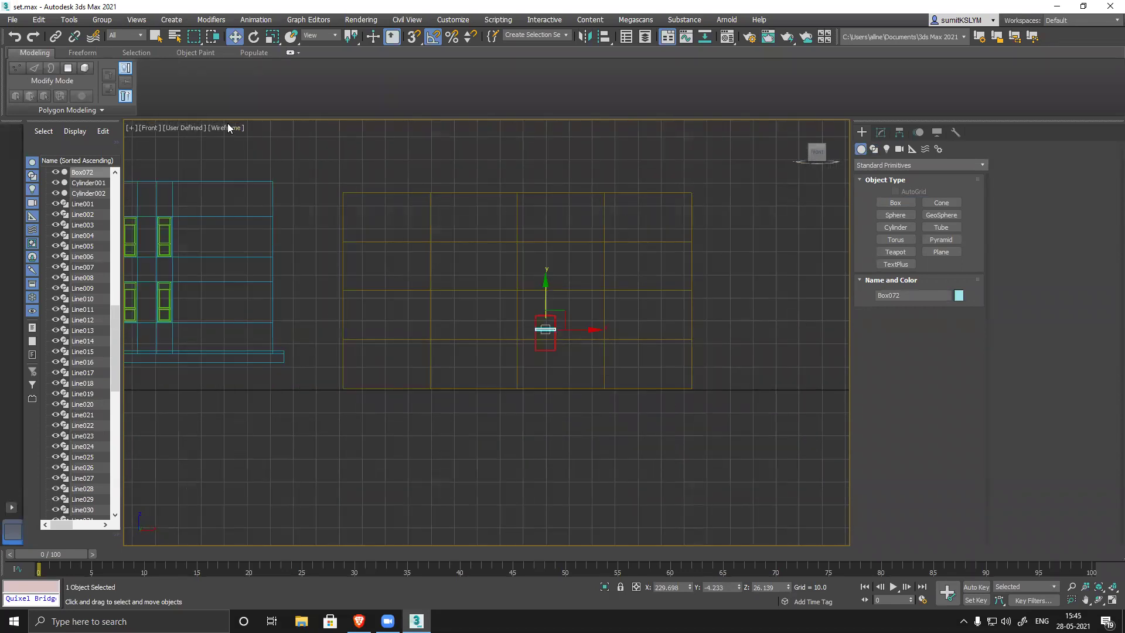
{"action": "key", "text": "F3"}
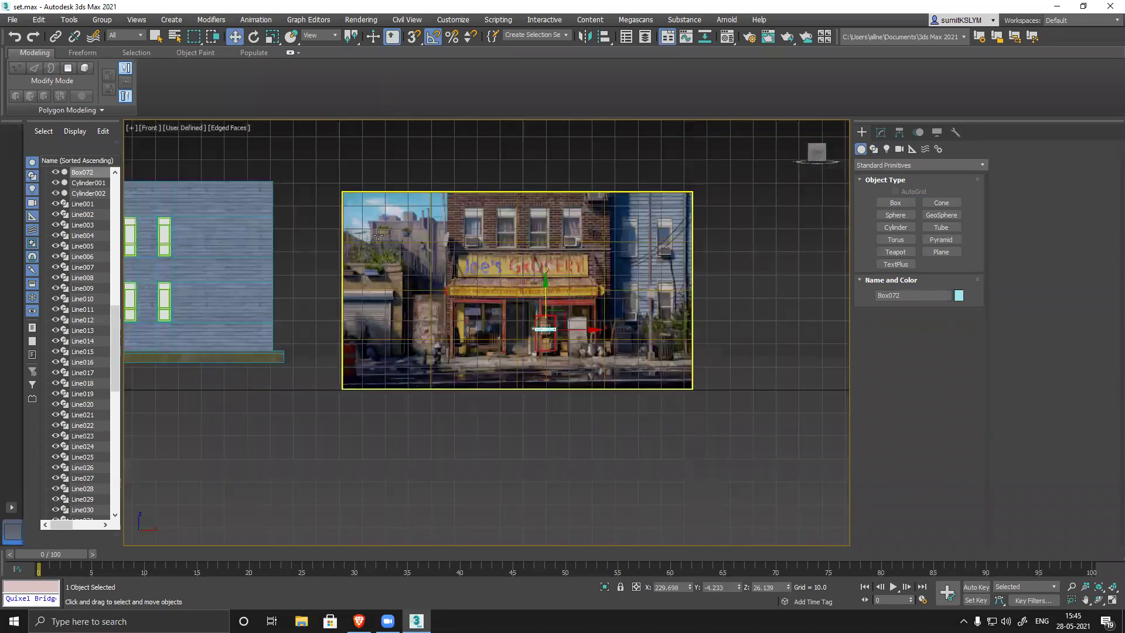
- Align the box with the reference trolley's middle shelf and scale its height down to 42 percent
{"action": "middle_click_drag", "start_coordinate": [369, 211], "coordinate": [360, 185]}
{"action": "scroll", "coordinate": [566, 292], "scroll_direction": "up", "scroll_amount": 5}
{"action": "scroll", "coordinate": [489, 322], "scroll_direction": "up", "scroll_amount": 8}
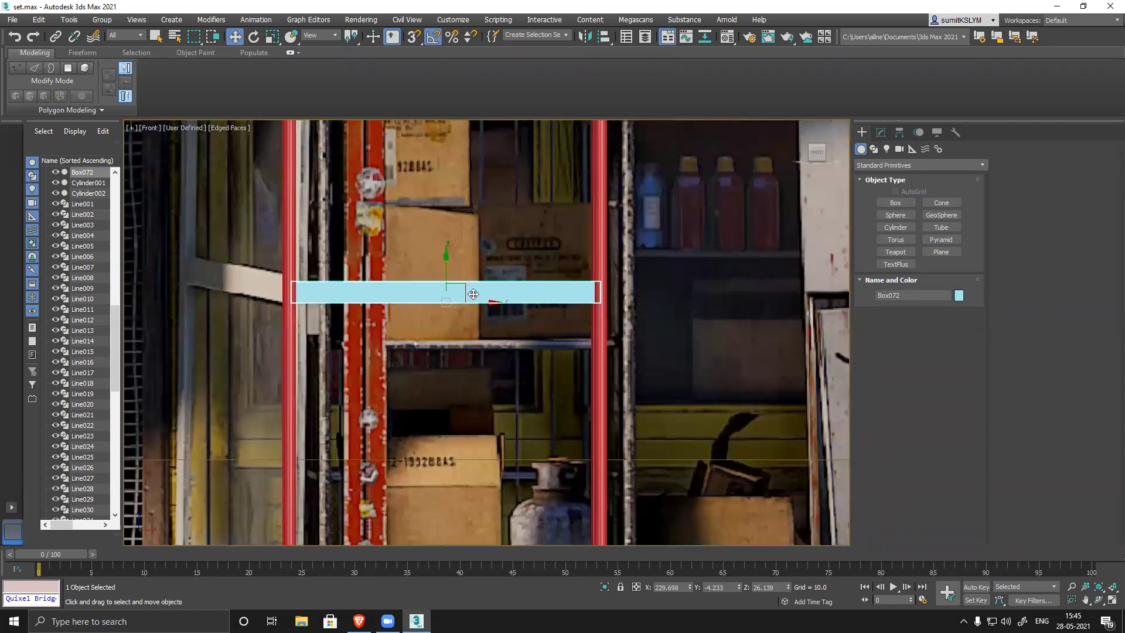
{"action": "left_click_drag", "start_coordinate": [445, 256], "coordinate": [437, 368]}
{"action": "key", "text": "r"}
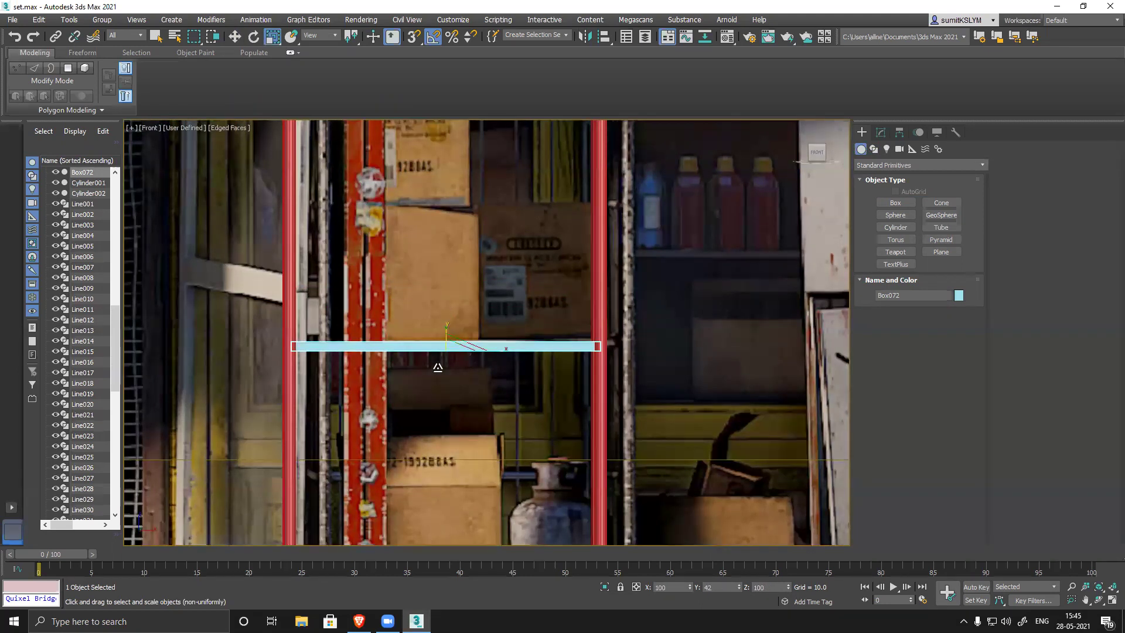
{"action": "key", "text": "q"}
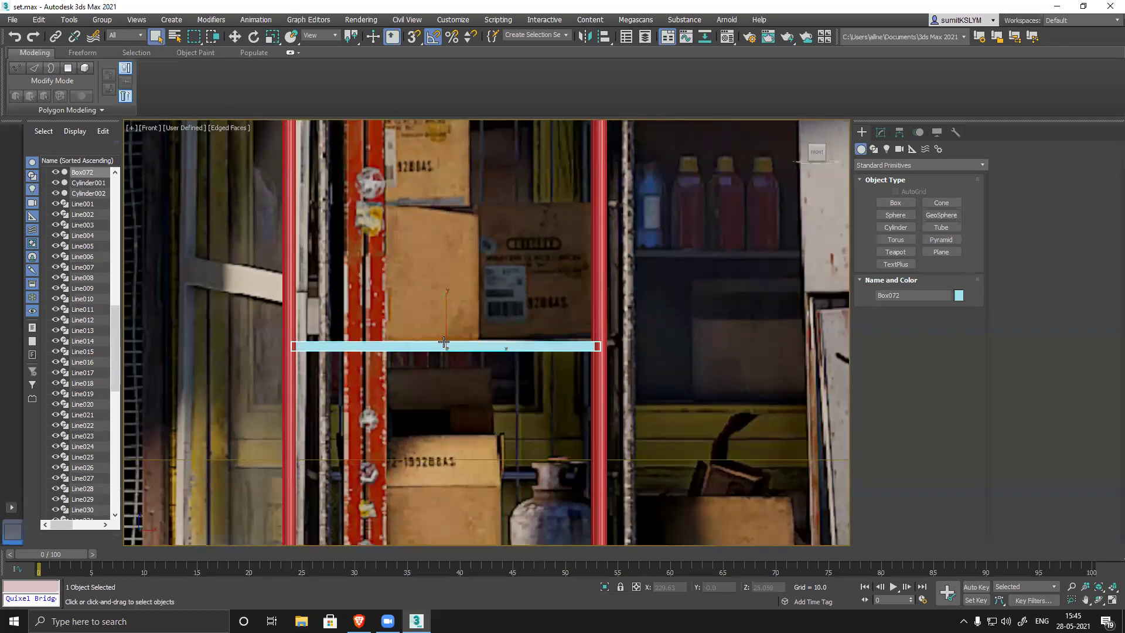
{"action": "key", "text": "e"}
{"action": "key", "text": "w"}
{"action": "left_click_drag", "start_coordinate": [447, 312], "coordinate": [447, 308]}
{"action": "middle_click_drag", "start_coordinate": [447, 309], "coordinate": [474, 239]}
{"action": "scroll", "coordinate": [466, 227], "scroll_direction": "down", "scroll_amount": 2}
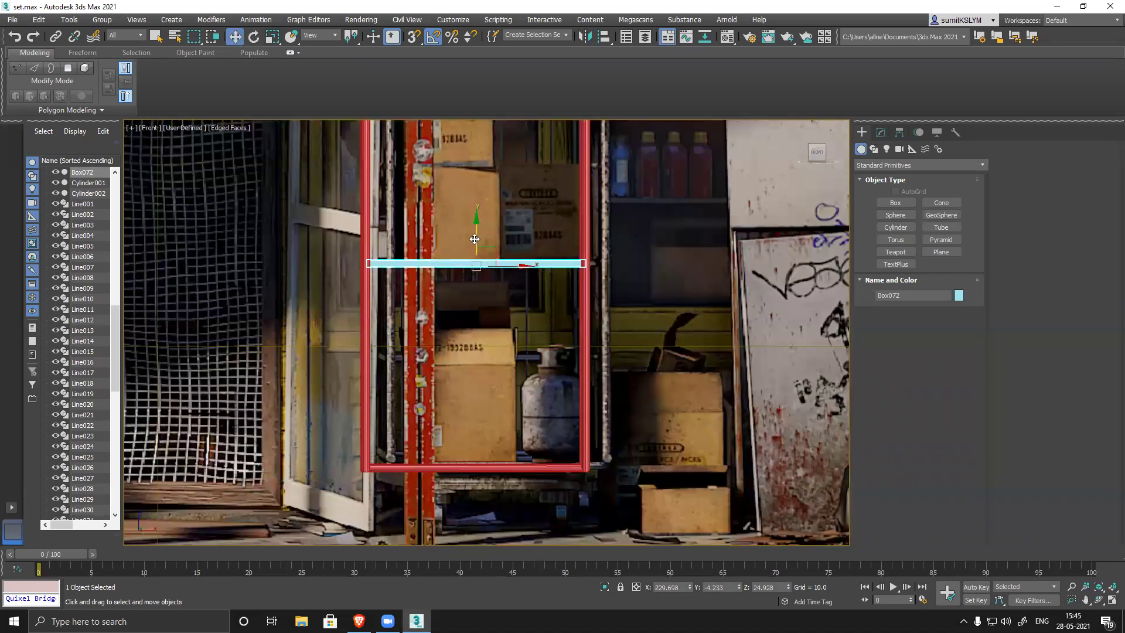
- Make one copy of the middle shelf and place it along the base of the trolley frame
{"action": "mouse_move", "coordinate": [477, 221]}
{"action": "left_mouse_down", "text": "shift"}
{"action": "mouse_move", "coordinate": [477, 450]}
{"action": "mouse_move", "coordinate": [477, 430]}
{"action": "left_mouse_up", "text": "shift"}
{"action": "left_click", "coordinate": [566, 360]}
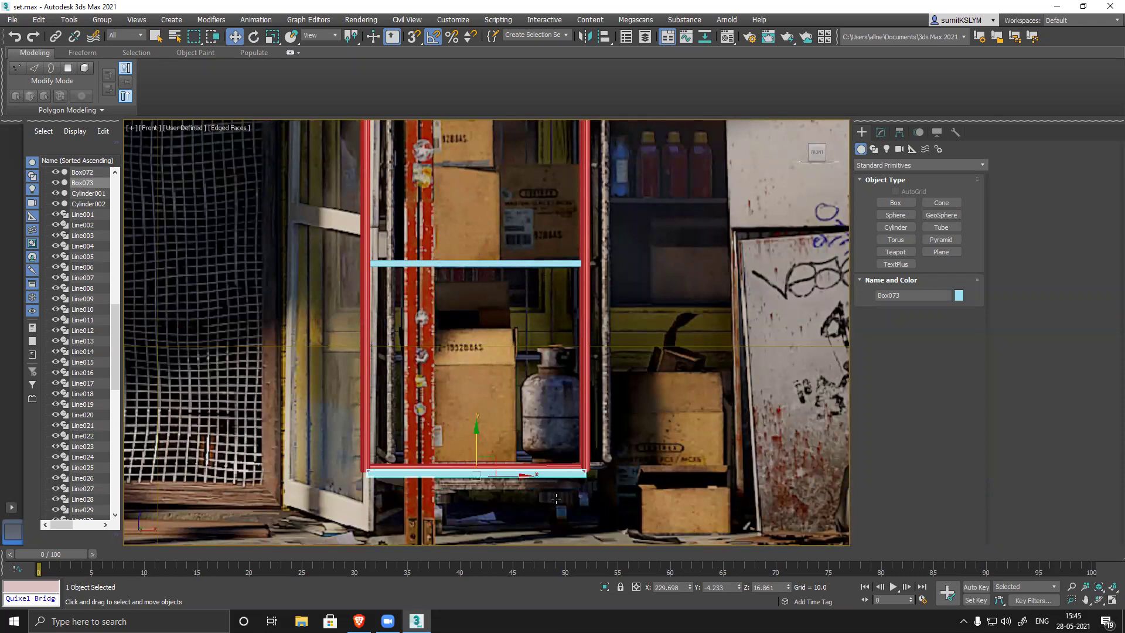
{"action": "middle_click_drag", "start_coordinate": [556, 499], "coordinate": [561, 494]}
{"action": "key", "text": "r"}
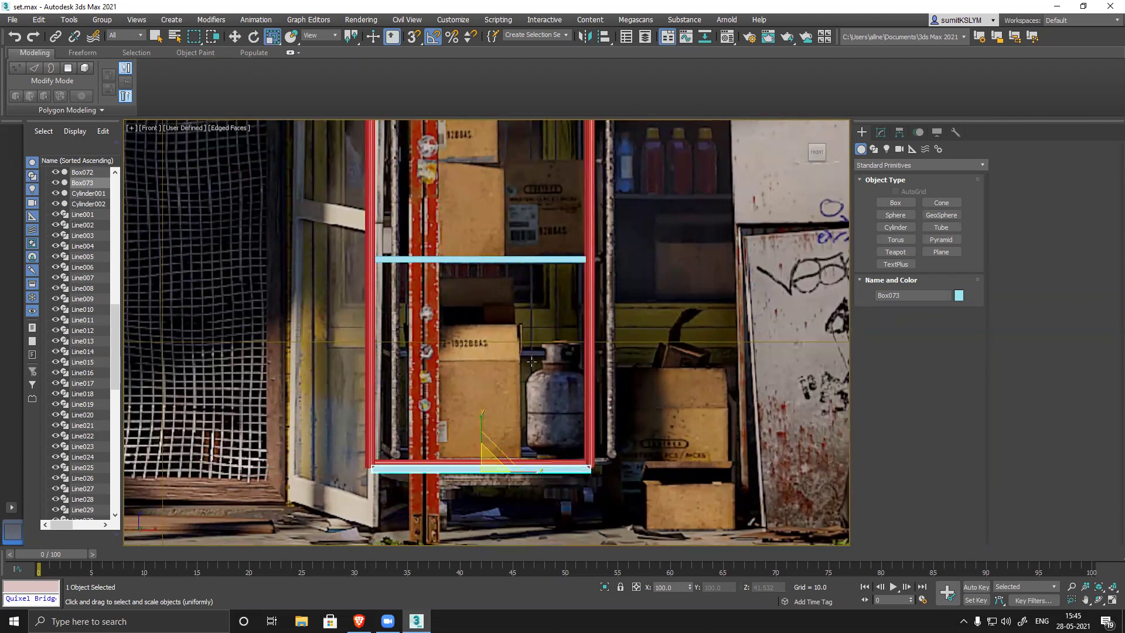
{"action": "scroll", "coordinate": [549, 419], "scroll_direction": "down", "scroll_amount": 5}
{"action": "middle_click_drag", "start_coordinate": [576, 377], "coordinate": [536, 362], "text": "alt"}
- Add an Edit Poly modifier to the bottom shelf and attach the upper shelf and all three tube frames to it
{"action": "left_click", "coordinate": [880, 132]}
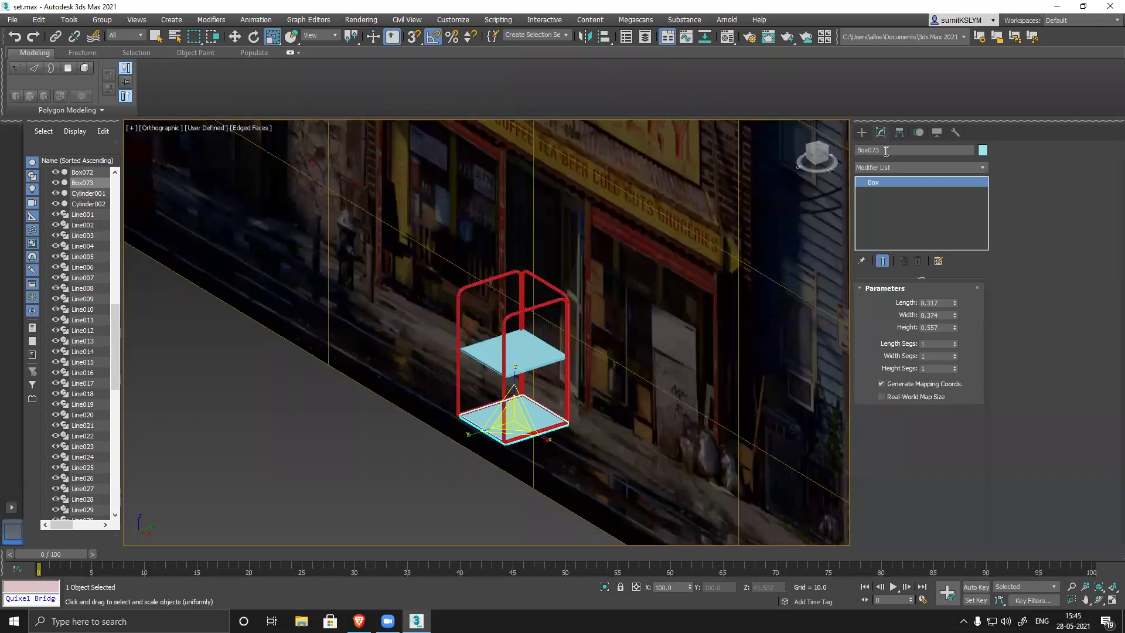
{"action": "left_click", "coordinate": [894, 167]}
{"action": "key", "text": "e"}
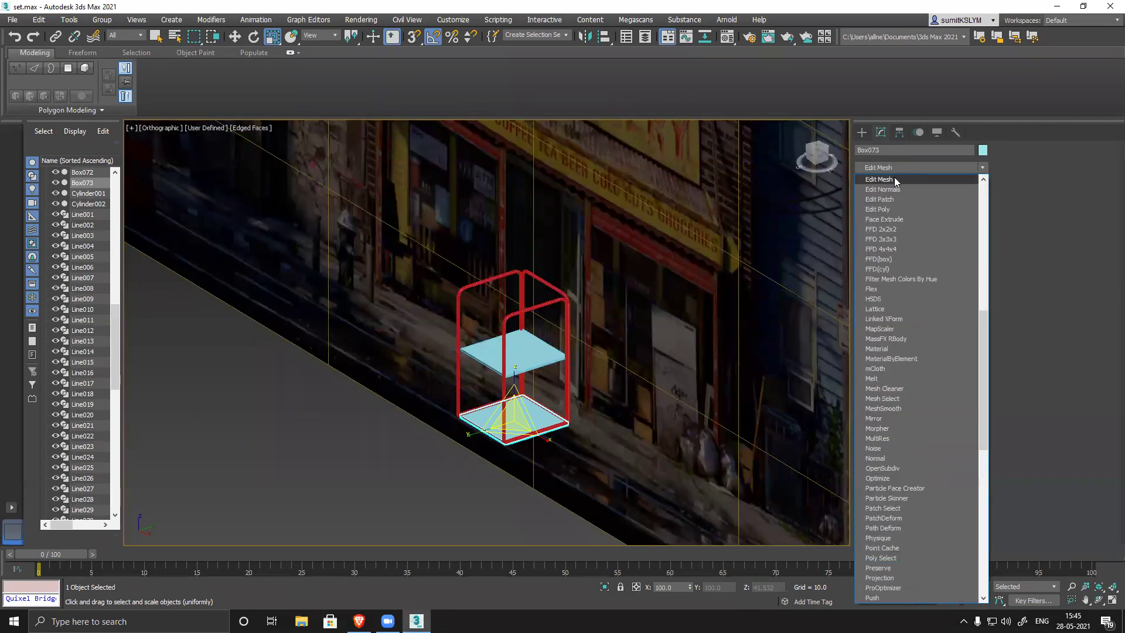
{"action": "left_click", "coordinate": [890, 209]}
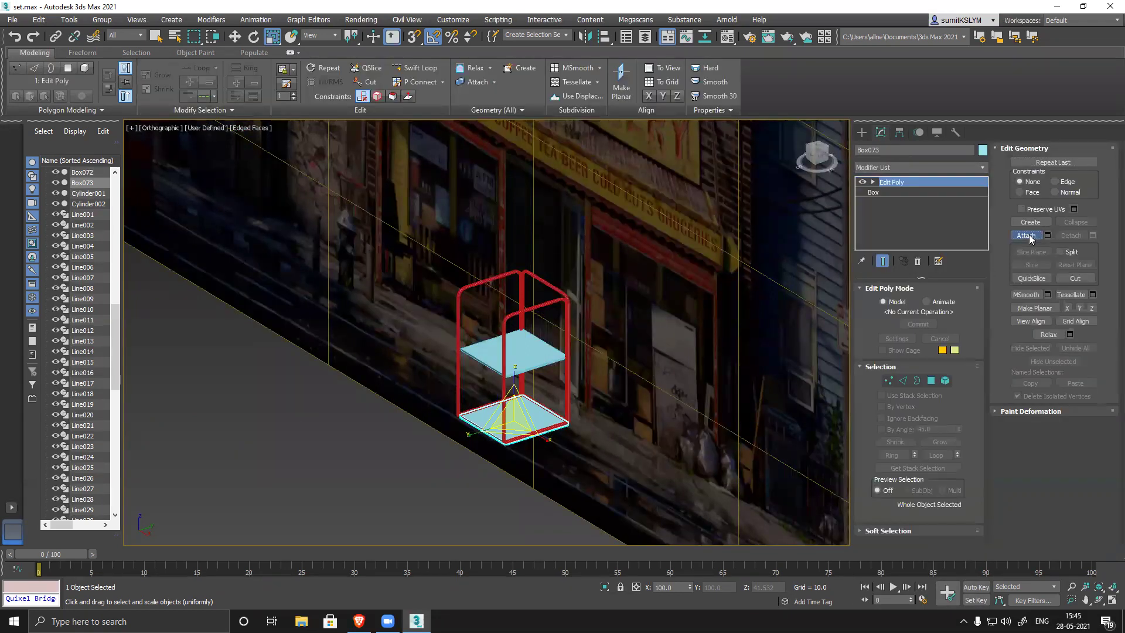
{"action": "left_click", "coordinate": [1027, 236]}
{"action": "left_click", "coordinate": [505, 356]}
{"action": "left_click", "coordinate": [504, 357]}
{"action": "left_click", "coordinate": [490, 279]}
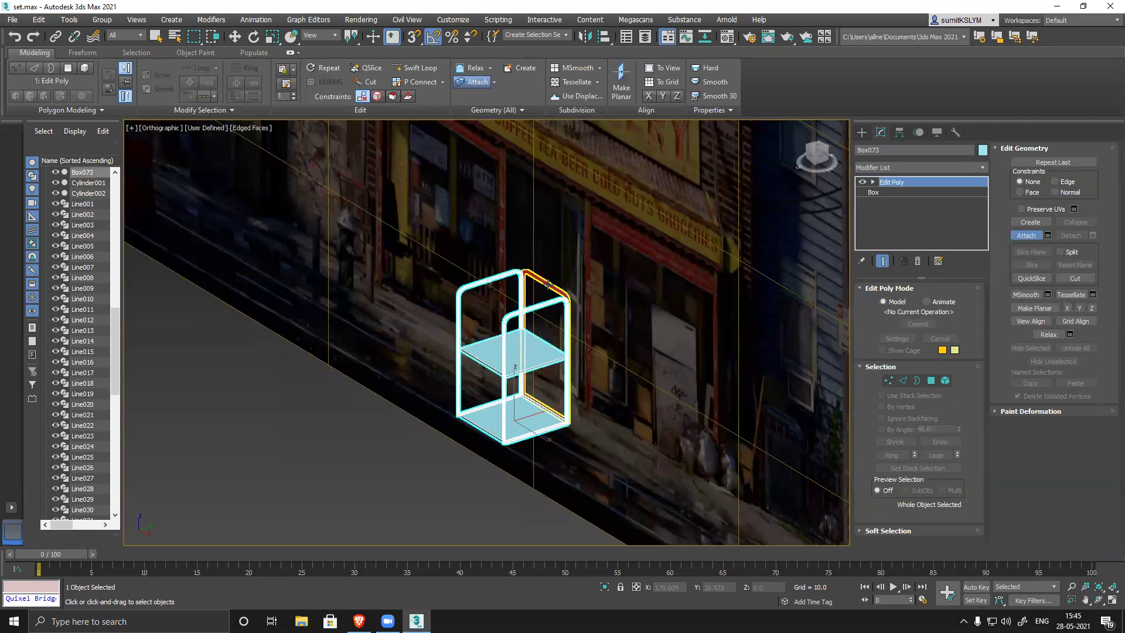
{"action": "scroll", "coordinate": [549, 285], "scroll_direction": "up", "scroll_amount": 5}
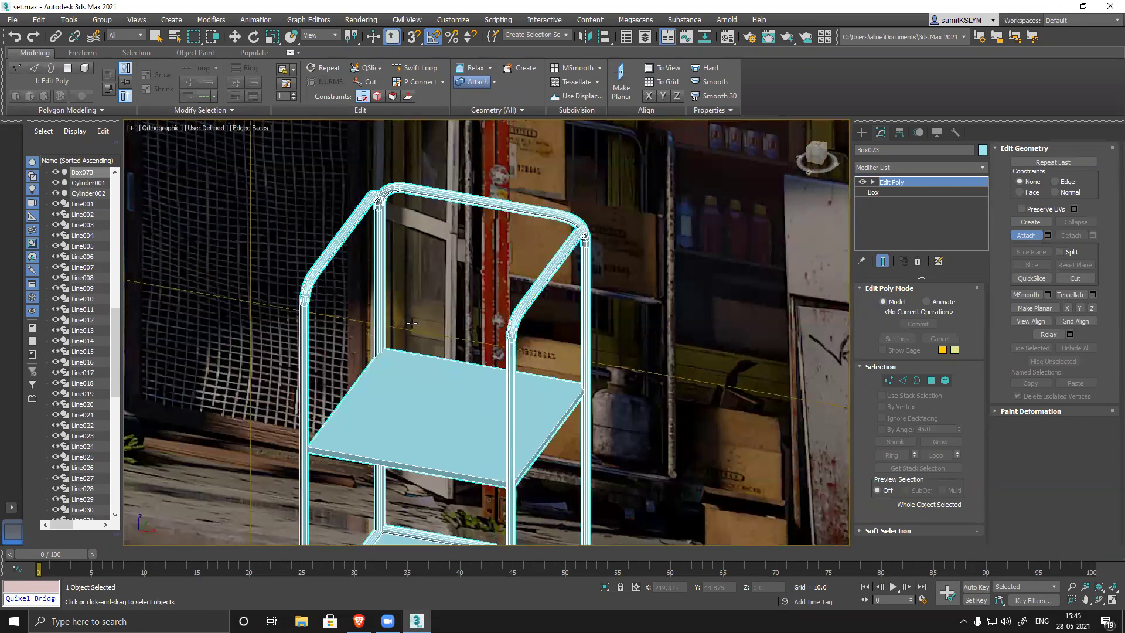
{"action": "key", "text": "w"}
- Move the whole trolley from the reference image to the modelled storefront, in front of the fridge under the awning
{"action": "scroll", "coordinate": [554, 333], "scroll_direction": "down", "scroll_amount": 5}
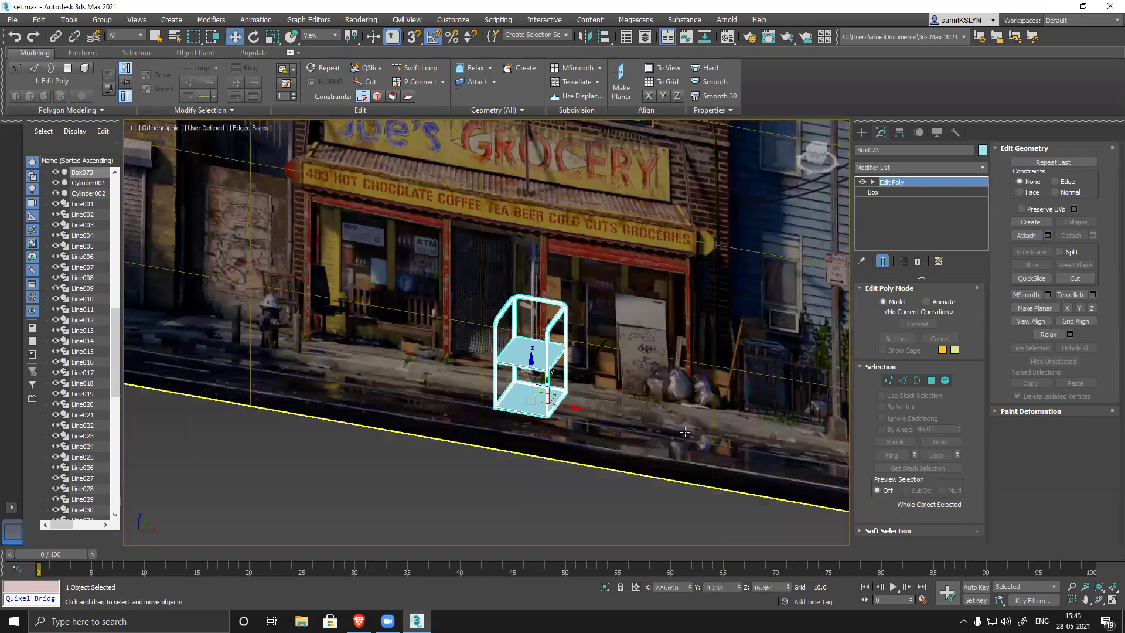
{"action": "scroll", "coordinate": [684, 432], "scroll_direction": "down", "scroll_amount": 8}
{"action": "left_click_drag", "start_coordinate": [716, 387], "coordinate": [136, 373]}
{"action": "scroll", "coordinate": [299, 329], "scroll_direction": "up", "scroll_amount": 3}
{"action": "middle_click_drag", "start_coordinate": [152, 362], "coordinate": [476, 313]}
{"action": "scroll", "coordinate": [475, 312], "scroll_direction": "up", "scroll_amount": 3}
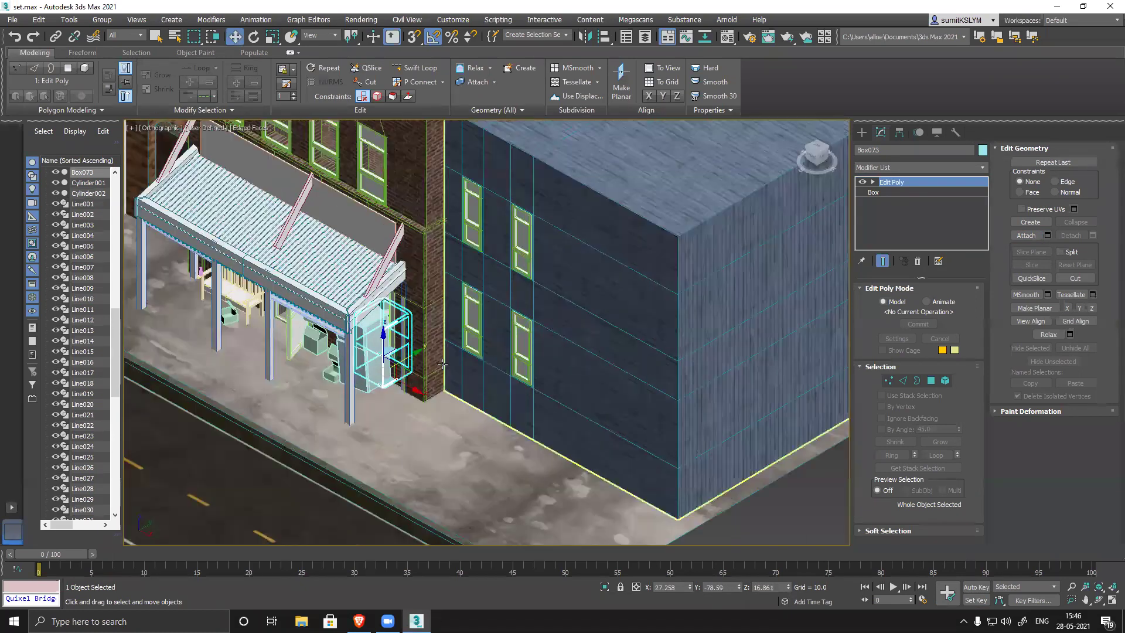
{"action": "left_click_drag", "start_coordinate": [411, 410], "coordinate": [389, 391]}
{"action": "middle_click_drag", "start_coordinate": [389, 392], "coordinate": [491, 452], "text": "alt"}
{"action": "scroll", "coordinate": [399, 422], "scroll_direction": "up", "scroll_amount": 6}
{"action": "key", "text": "p"}
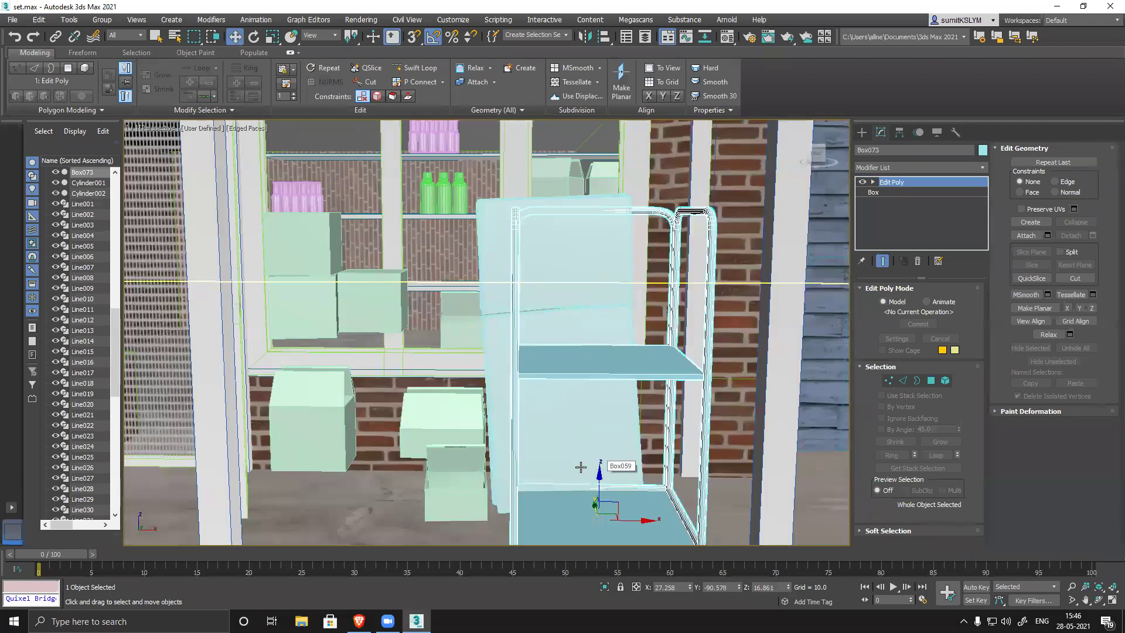
- Position the trolley between the door and the fridge so its shelves sit around the stacked boxes
{"action": "middle_click_drag", "start_coordinate": [434, 474], "coordinate": [490, 394]}
{"action": "scroll", "coordinate": [490, 393], "scroll_direction": "down", "scroll_amount": 3}
{"action": "left_click_drag", "start_coordinate": [645, 416], "coordinate": [459, 416]}
{"action": "middle_click_drag", "start_coordinate": [460, 415], "coordinate": [387, 400], "text": "alt"}
{"action": "left_click_drag", "start_coordinate": [386, 400], "coordinate": [344, 373]}
{"action": "middle_click_drag", "start_coordinate": [573, 447], "coordinate": [493, 424], "text": "alt"}
{"action": "scroll", "coordinate": [447, 363], "scroll_direction": "up", "scroll_amount": 3}
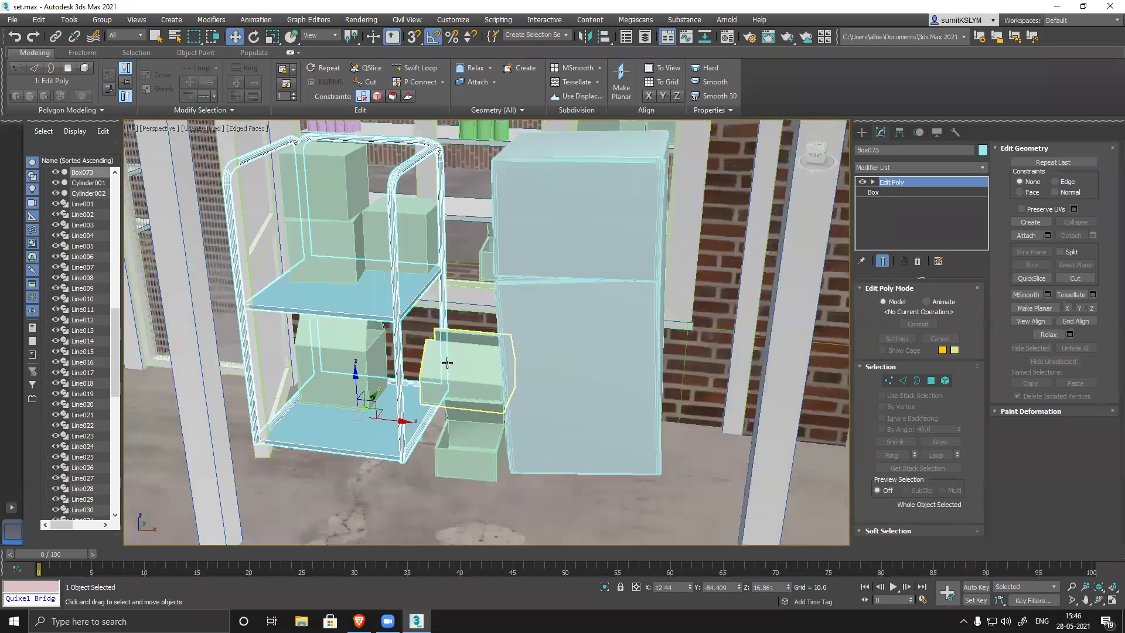
{"action": "scroll", "coordinate": [448, 363], "scroll_direction": "up", "scroll_amount": 3}
{"action": "middle_click_drag", "start_coordinate": [439, 386], "coordinate": [512, 387], "text": "alt"}
{"action": "scroll", "coordinate": [509, 385], "scroll_direction": "down", "scroll_amount": 2}
{"action": "left_click_drag", "start_coordinate": [407, 397], "coordinate": [424, 383]}
{"action": "middle_click_drag", "start_coordinate": [429, 473], "coordinate": [352, 386], "text": "alt"}
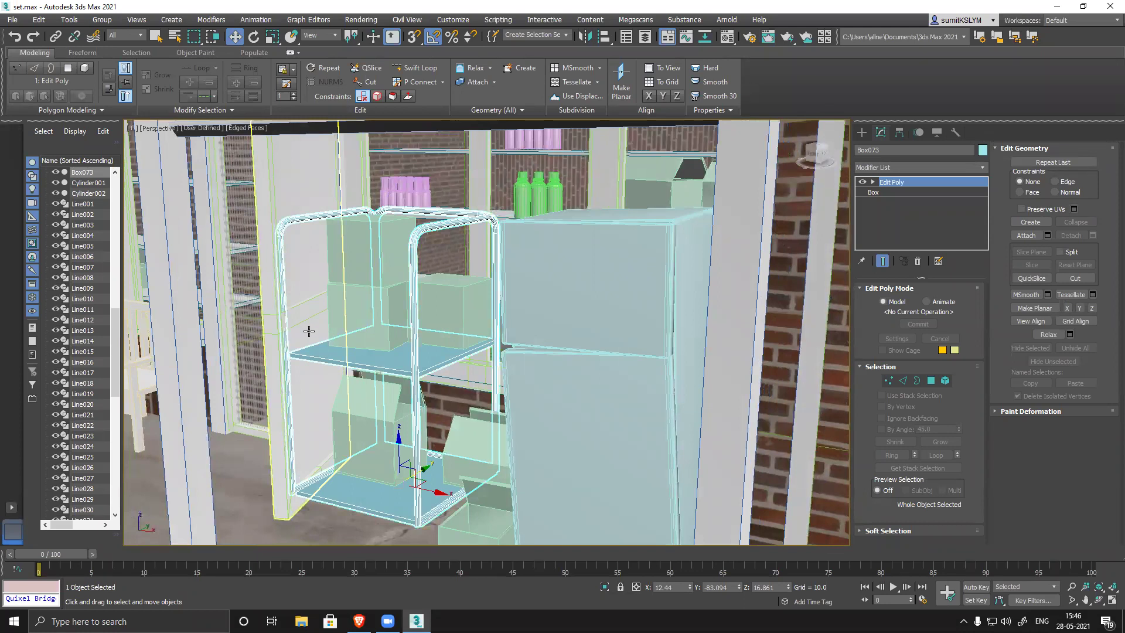
- Select the vertices along the trolley's front side and move them back toward the window to reduce its depth
{"action": "left_click", "coordinate": [890, 380]}
{"action": "middle_click_drag", "start_coordinate": [446, 375], "coordinate": [340, 328], "text": "alt"}
{"action": "left_click_drag", "start_coordinate": [396, 514], "coordinate": [396, 514]}
{"action": "left_click_drag", "start_coordinate": [399, 266], "coordinate": [404, 267]}
{"action": "middle_click_drag", "start_coordinate": [317, 346], "coordinate": [423, 366], "text": "alt"}
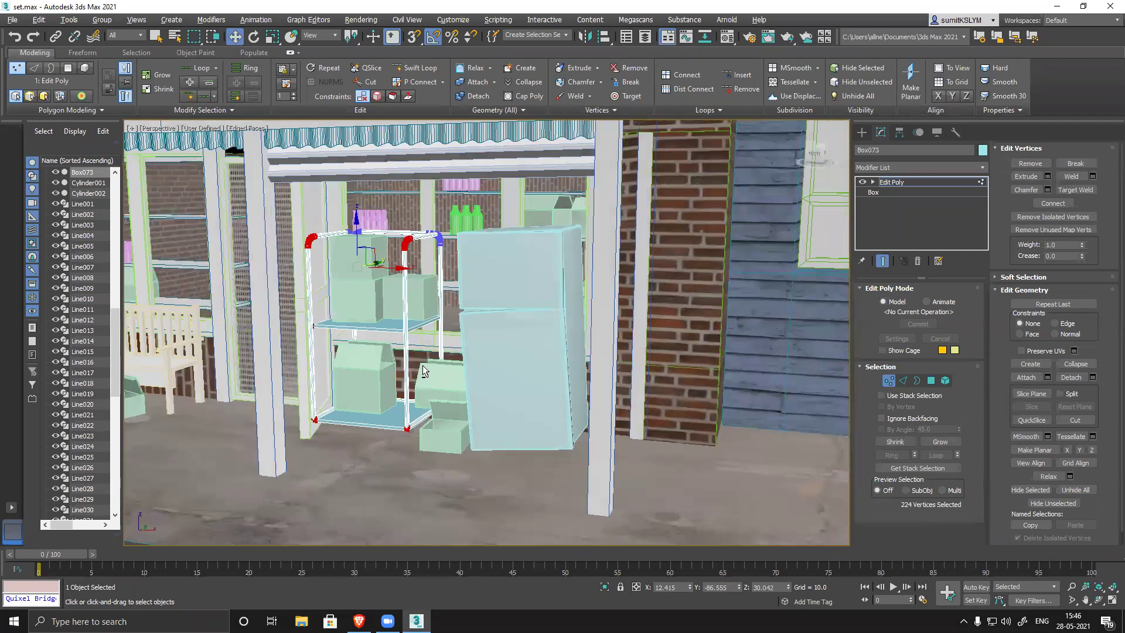
{"action": "scroll", "coordinate": [398, 249], "scroll_direction": "up", "scroll_amount": 10}
{"action": "left_click_drag", "start_coordinate": [395, 251], "coordinate": [416, 241]}
{"action": "middle_click_drag", "start_coordinate": [434, 463], "coordinate": [477, 371], "text": "alt"}
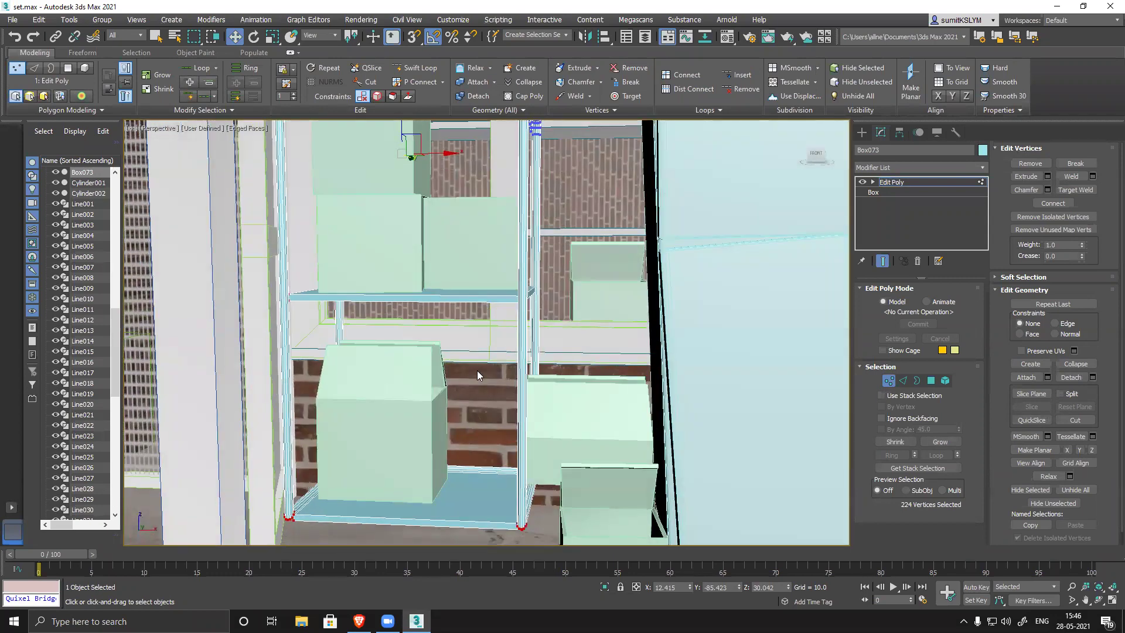
- Check the trolley's fit beside the fridge from the street side and save the scene
{"action": "scroll", "coordinate": [477, 370], "scroll_direction": "down", "scroll_amount": 10}
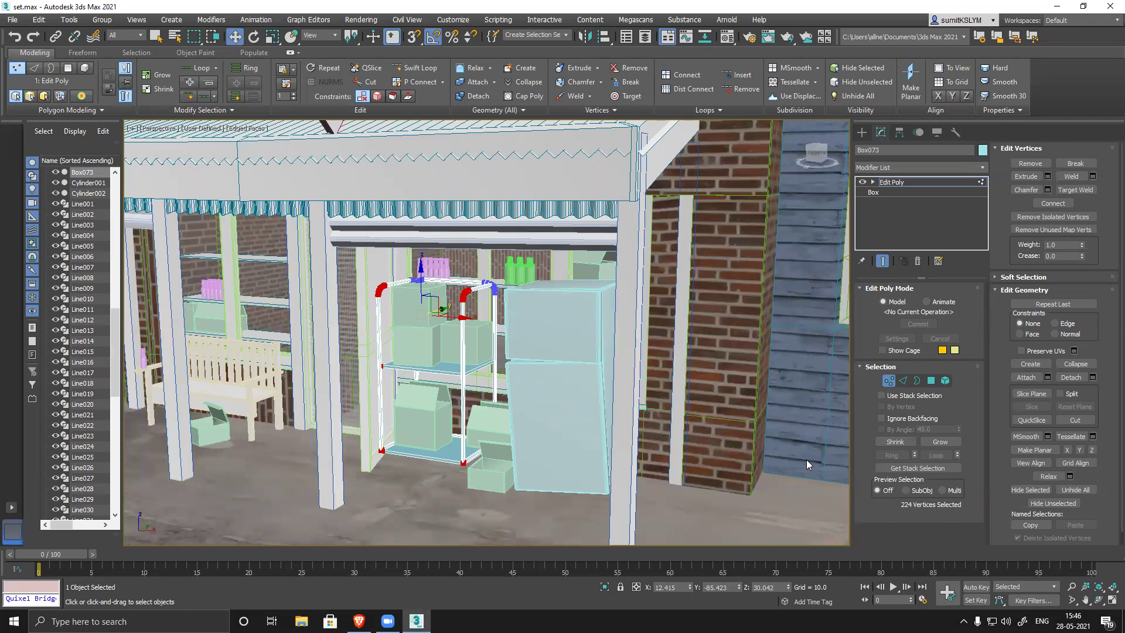
{"action": "middle_click_drag", "start_coordinate": [597, 457], "coordinate": [608, 441]}
{"action": "middle_click_drag", "start_coordinate": [507, 399], "coordinate": [516, 399], "text": "alt"}
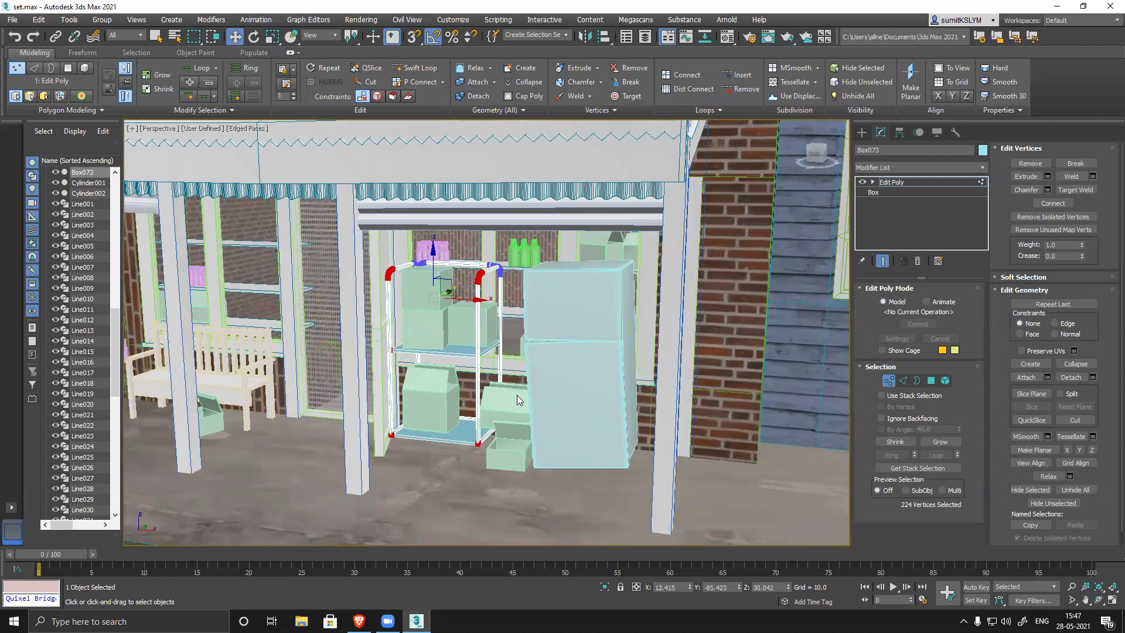
{"action": "scroll", "coordinate": [507, 391], "scroll_direction": "down", "scroll_amount": 5}
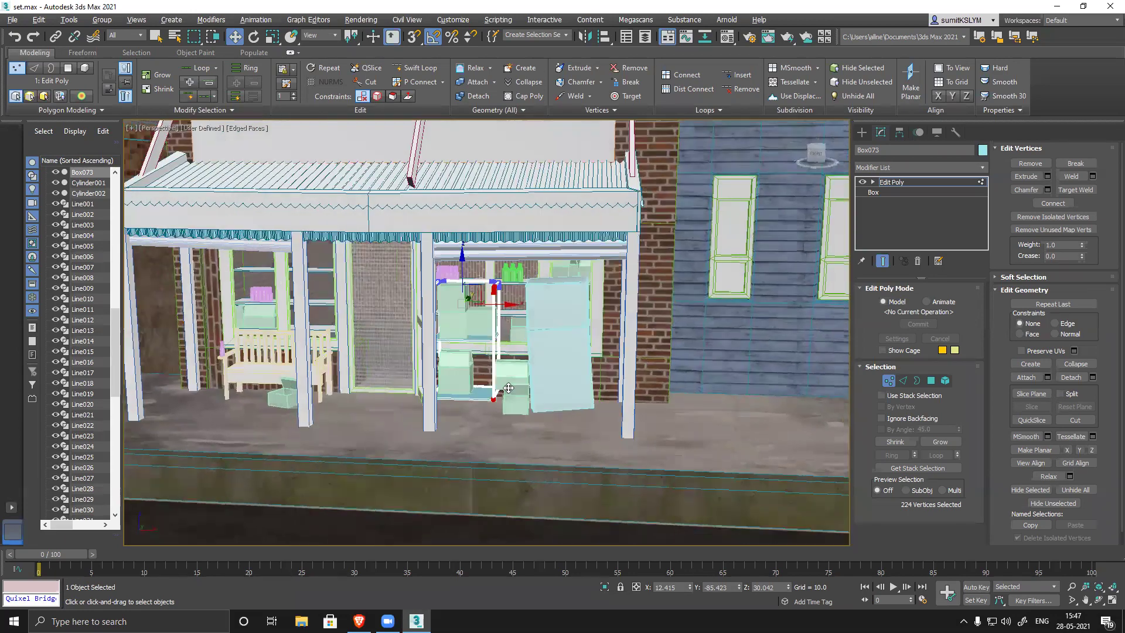
{"action": "mouse_move", "coordinate": [508, 388]}
{"action": "middle_mouse_down", "text": "alt"}
{"action": "mouse_move", "coordinate": [442, 391]}
{"action": "mouse_move", "coordinate": [503, 384]}
{"action": "middle_mouse_up", "text": "alt"}
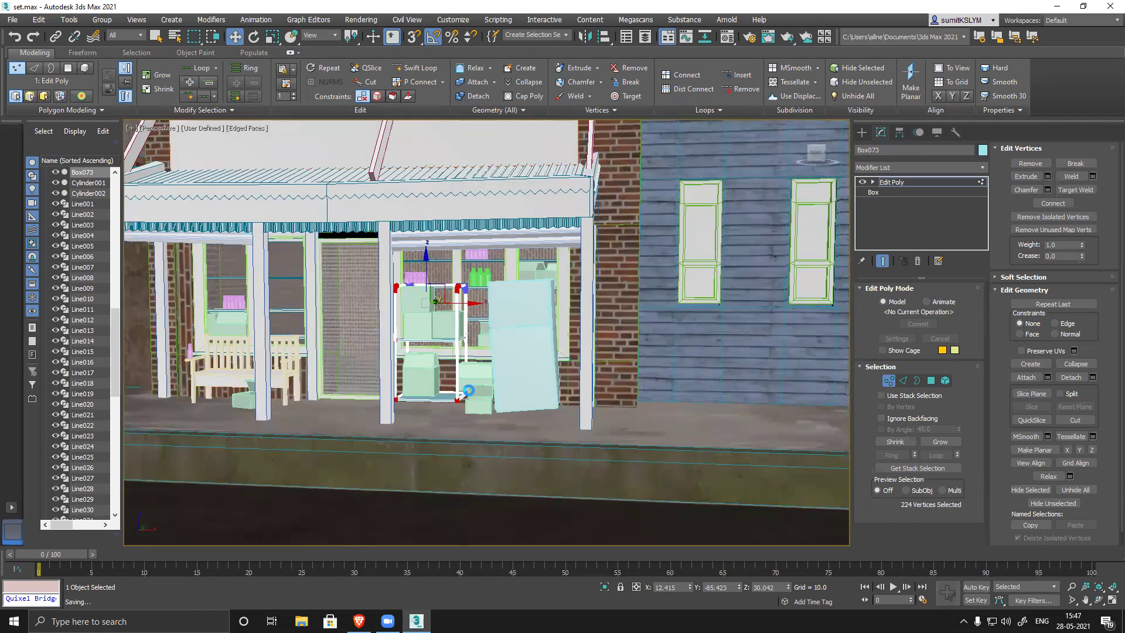
- Compare the whole modelled storefront with the grocery reference image for remaining props
{"action": "scroll", "coordinate": [447, 385], "scroll_direction": "down", "scroll_amount": 4}
{"action": "middle_click_drag", "start_coordinate": [460, 382], "coordinate": [403, 385], "text": "alt"}
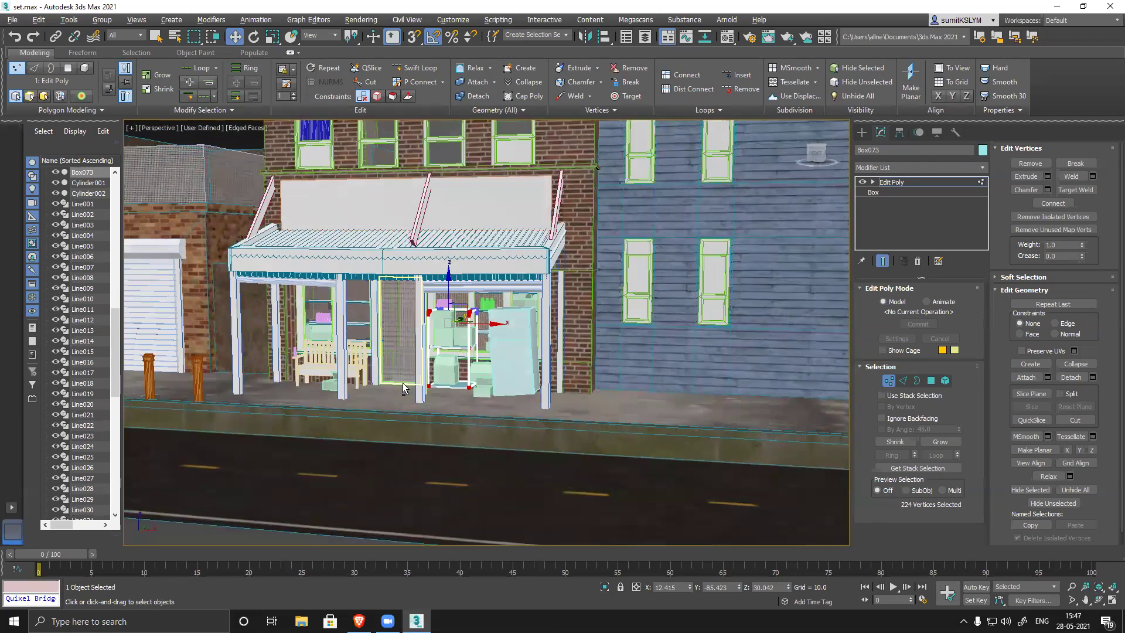
{"action": "middle_click_drag", "start_coordinate": [624, 382], "coordinate": [306, 349]}
{"action": "scroll", "coordinate": [307, 348], "scroll_direction": "down", "scroll_amount": 3}
{"action": "middle_click_drag", "start_coordinate": [660, 335], "coordinate": [517, 328]}
{"action": "scroll", "coordinate": [517, 328], "scroll_direction": "up", "scroll_amount": 3}
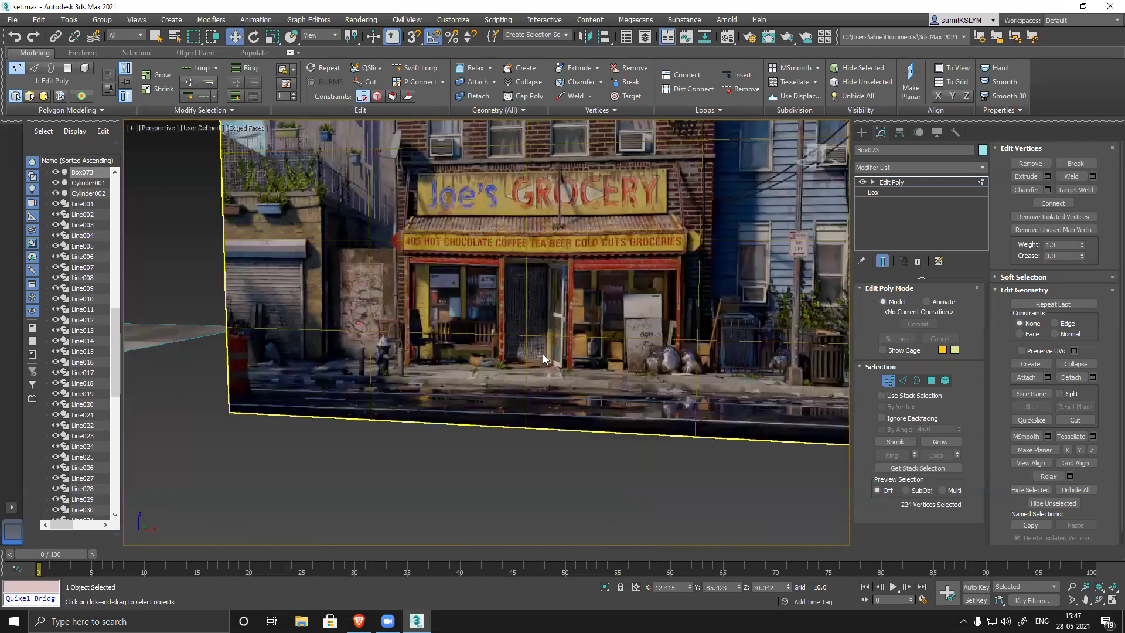
- Examine the bench, door, box trolley, fridge and garbage bags in the storefront reference image
{"action": "scroll", "coordinate": [542, 354], "scroll_direction": "up", "scroll_amount": 2}
{"action": "middle_click_drag", "start_coordinate": [372, 349], "coordinate": [435, 391]}
{"action": "scroll", "coordinate": [420, 347], "scroll_direction": "up", "scroll_amount": 5}
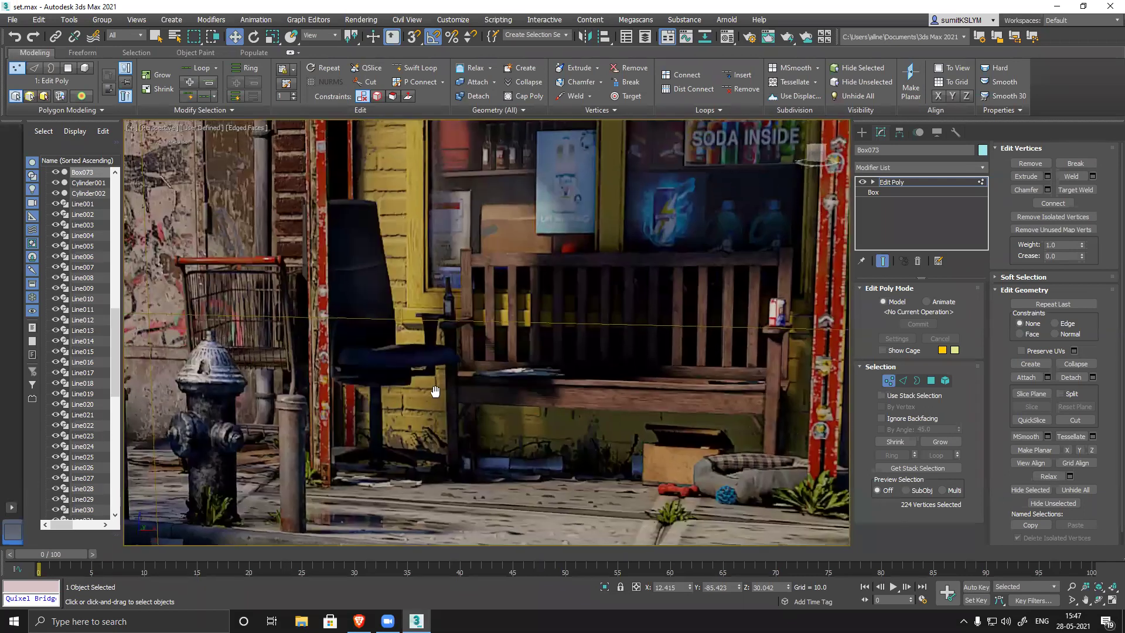
{"action": "middle_click_drag", "start_coordinate": [525, 403], "coordinate": [408, 372]}
{"action": "scroll", "coordinate": [168, 337], "scroll_direction": "up", "scroll_amount": 2}
{"action": "scroll", "coordinate": [138, 300], "scroll_direction": "down", "scroll_amount": 6}
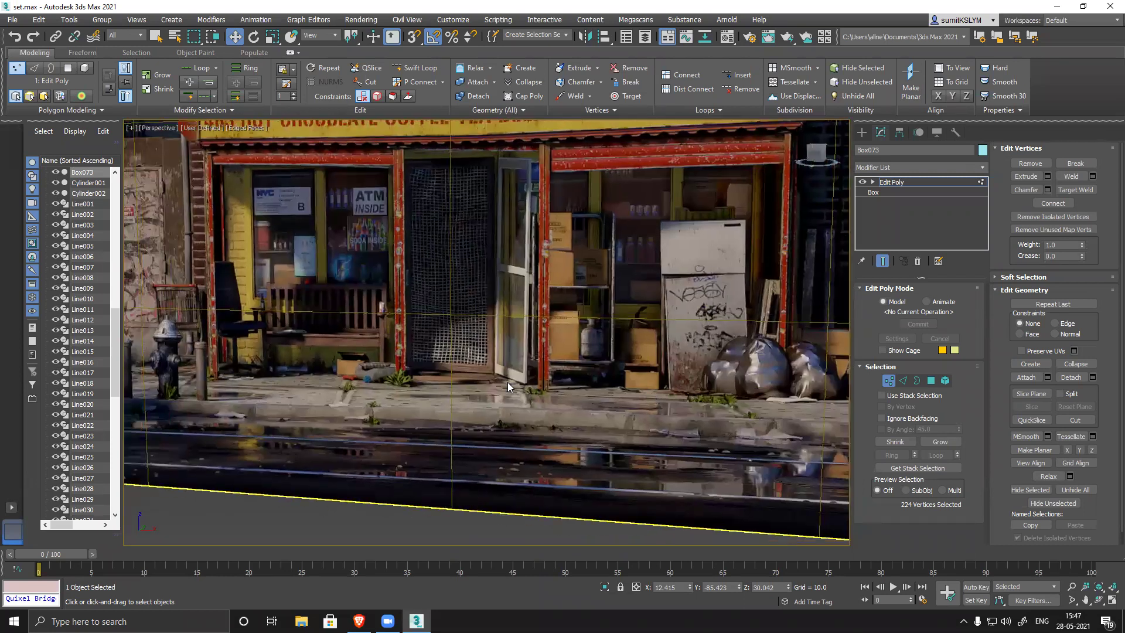
{"action": "middle_click_drag", "start_coordinate": [453, 381], "coordinate": [291, 387]}
{"action": "scroll", "coordinate": [598, 408], "scroll_direction": "up", "scroll_amount": 3}
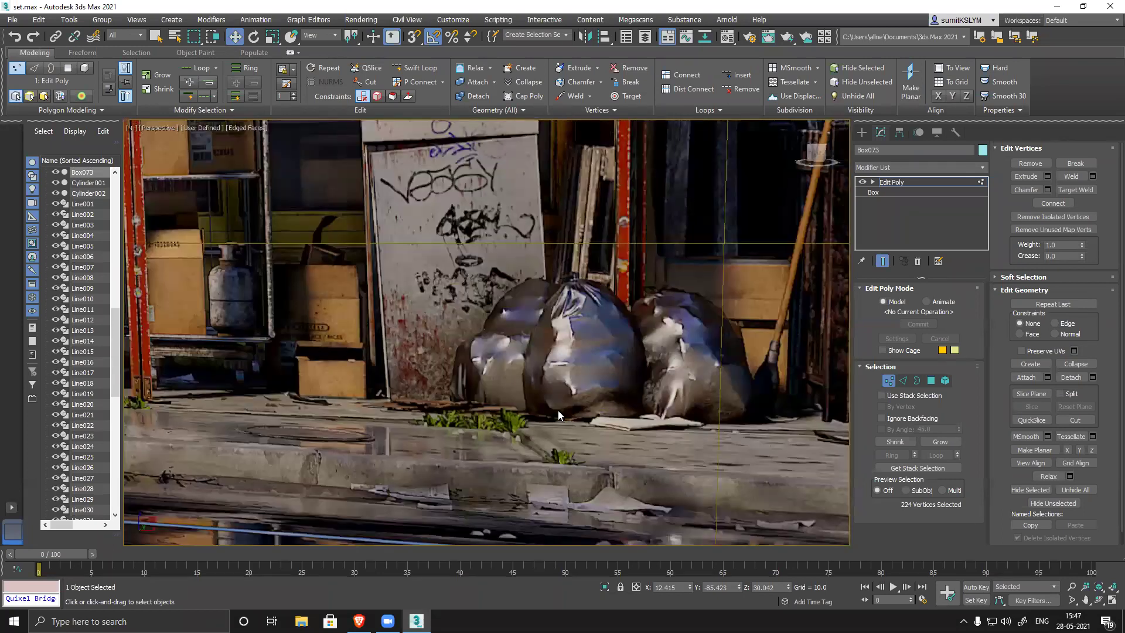
{"action": "scroll", "coordinate": [621, 357], "scroll_direction": "down", "scroll_amount": 2}
{"action": "key", "text": "f"}
{"action": "scroll", "coordinate": [529, 330], "scroll_direction": "up", "scroll_amount": 5}
{"action": "scroll", "coordinate": [529, 330], "scroll_direction": "up", "scroll_amount": 6}
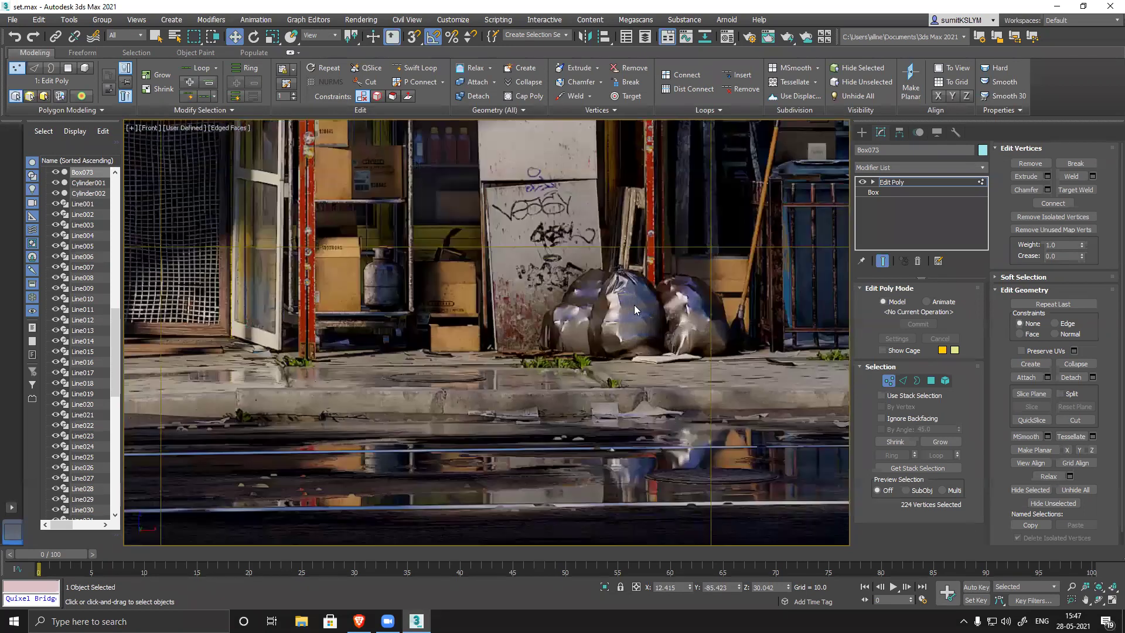
{"action": "middle_click_drag", "start_coordinate": [598, 364], "coordinate": [563, 430]}
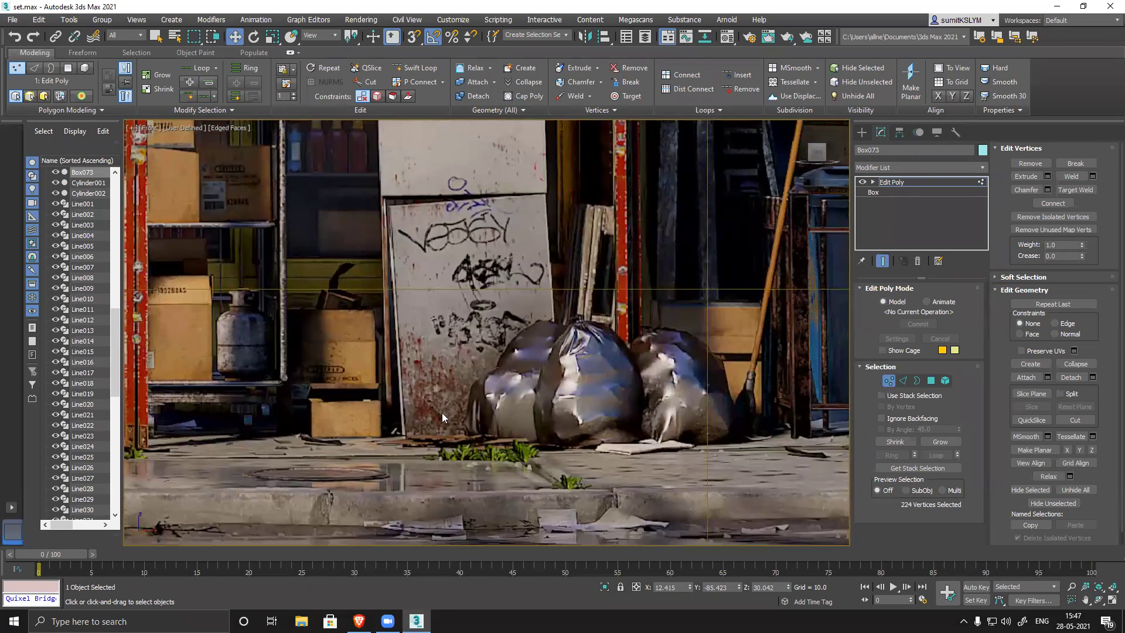
{"action": "middle_click_drag", "start_coordinate": [633, 425], "coordinate": [577, 437]}
{"action": "middle_click_drag", "start_coordinate": [680, 442], "coordinate": [659, 442]}
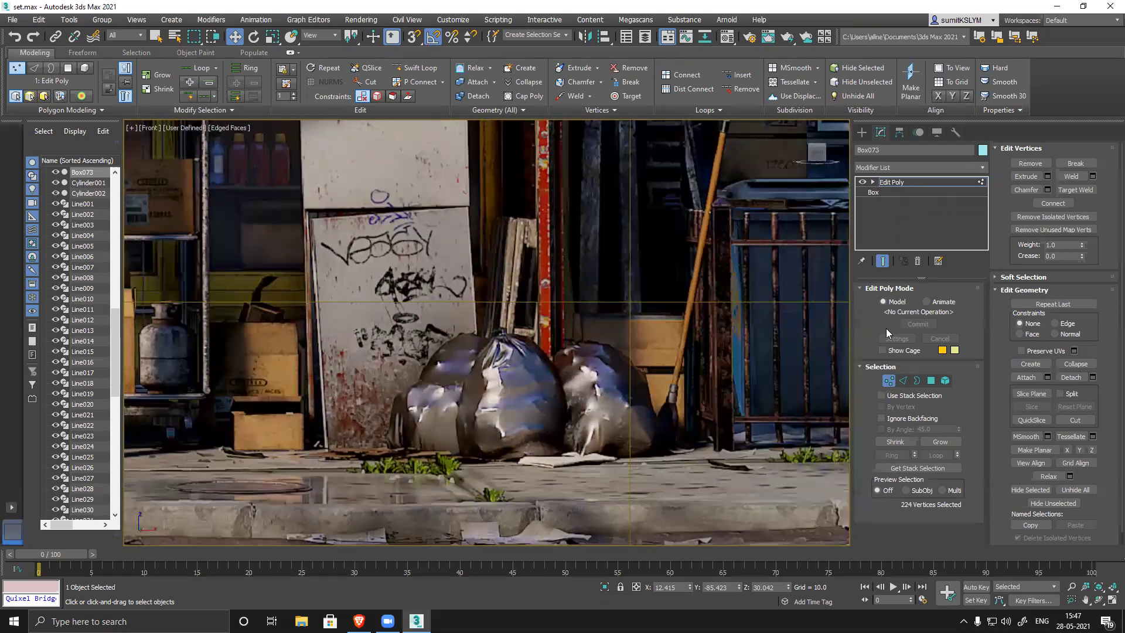
- Create a box about 6.4 long and 4.66 wide over the middle garbage bag in the reference image's front view
{"action": "left_click", "coordinate": [889, 381]}
{"action": "left_click", "coordinate": [861, 132]}
{"action": "left_click", "coordinate": [895, 203]}
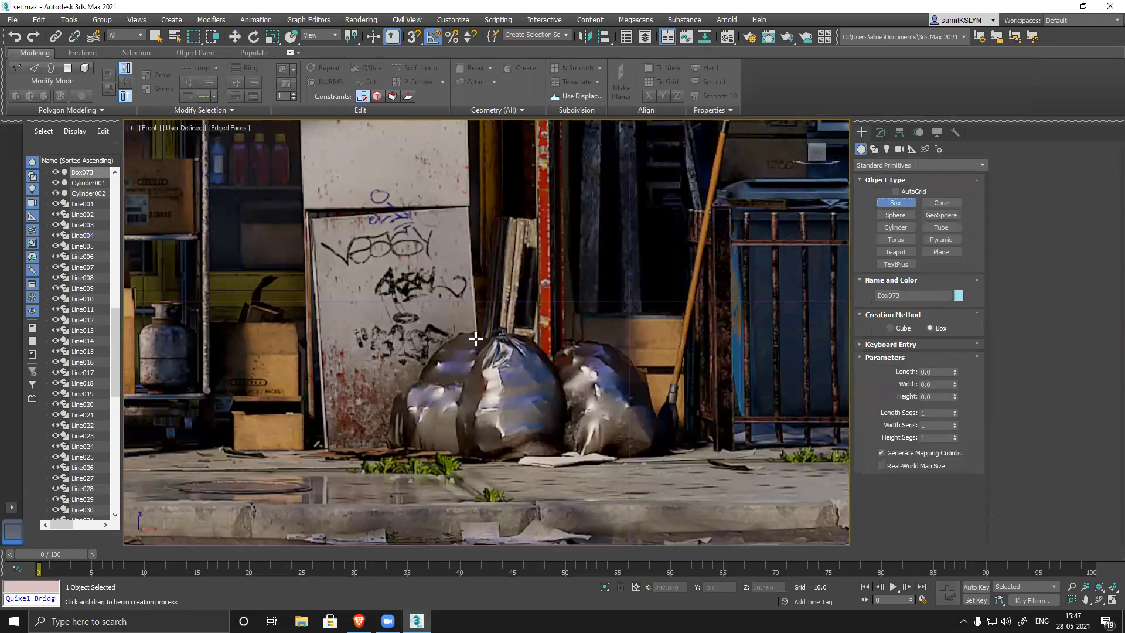
{"action": "left_click_drag", "start_coordinate": [467, 333], "coordinate": [560, 462]}
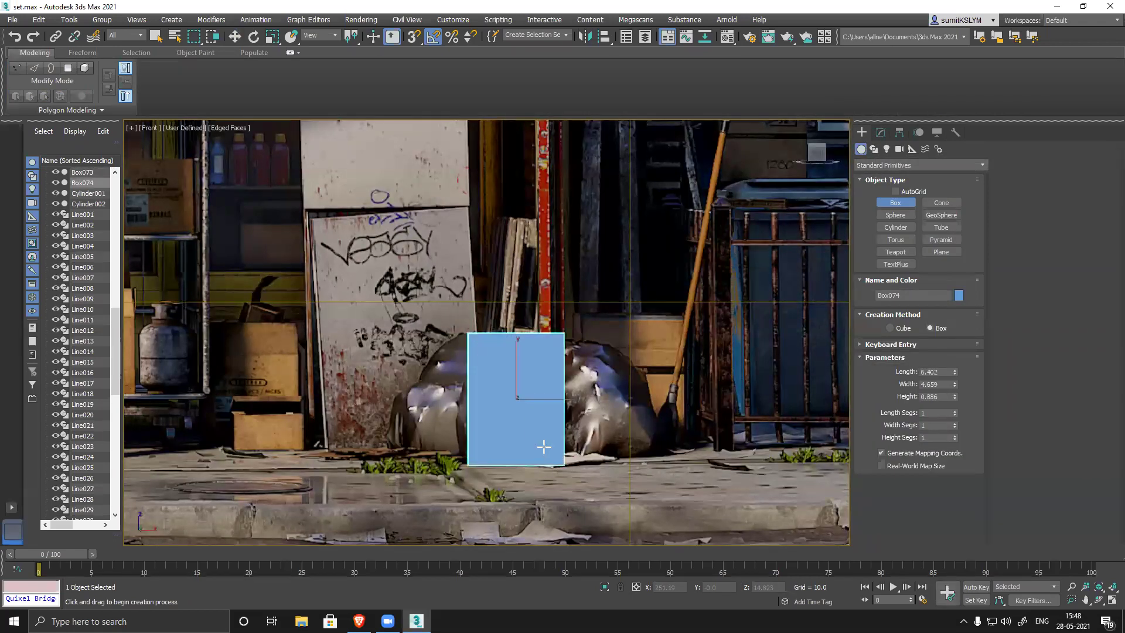
{"action": "right_click", "coordinate": [587, 440]}
- Scale up the new box's depth so it becomes a thick block for the garbage bag
{"action": "middle_click_drag", "start_coordinate": [593, 423], "coordinate": [553, 489], "text": "alt"}
{"action": "key", "text": "r"}
{"action": "left_click_drag", "start_coordinate": [490, 410], "coordinate": [408, 454]}
{"action": "left_click_drag", "start_coordinate": [558, 417], "coordinate": [562, 424]}
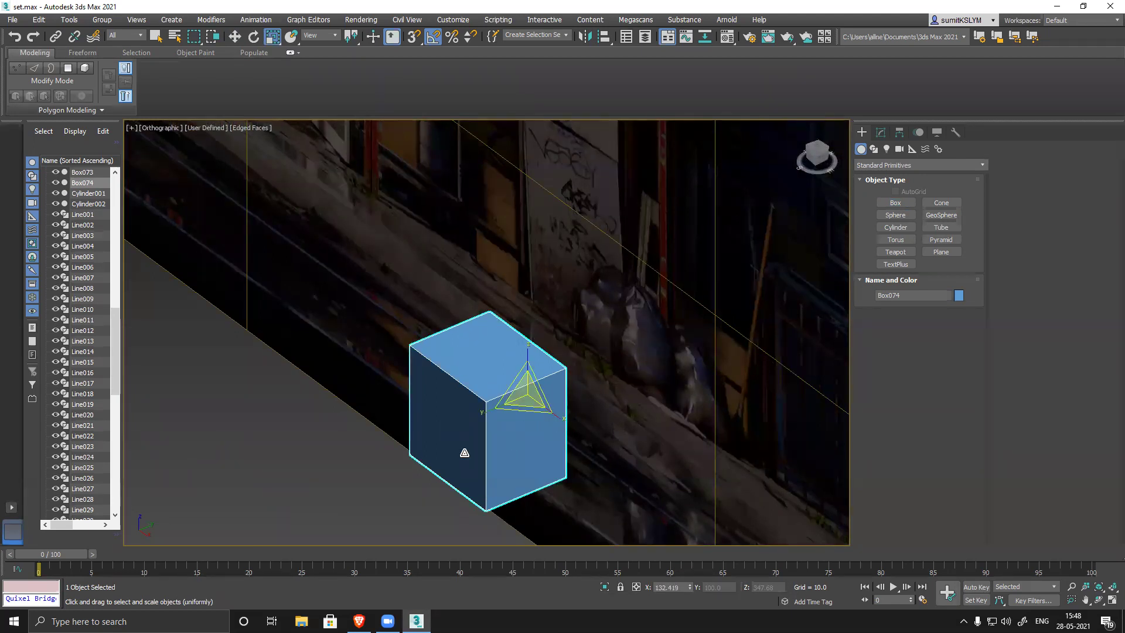
{"action": "middle_click_drag", "start_coordinate": [464, 453], "coordinate": [469, 447], "text": "alt"}
{"action": "key", "text": "w"}
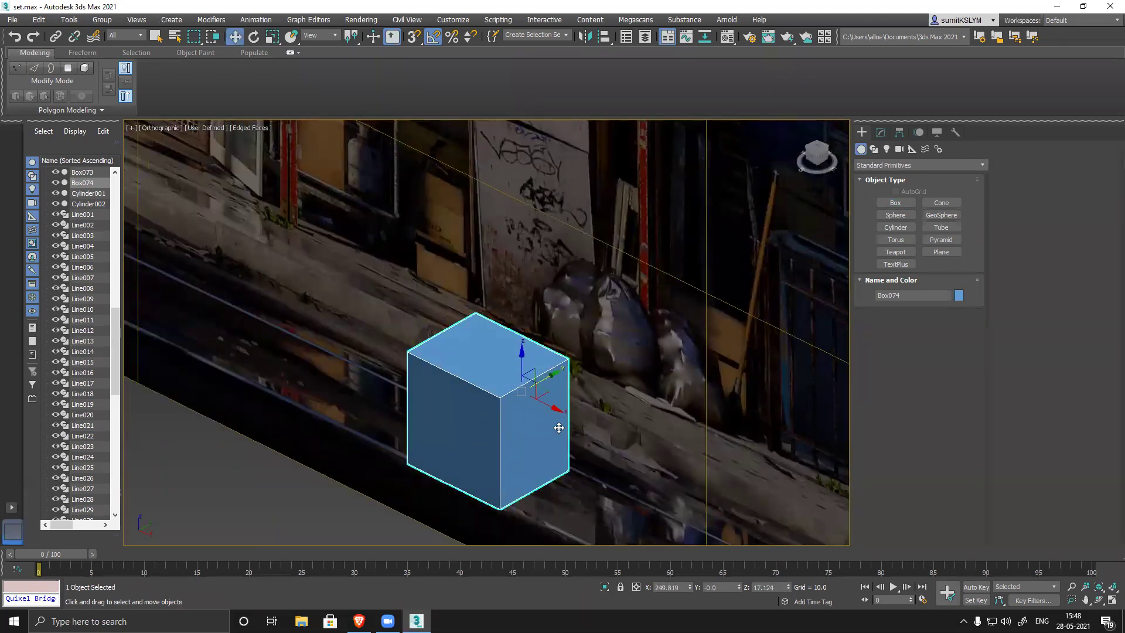
- Set the box's length, width and height segments to 3 each
{"action": "key", "text": "f"}
{"action": "middle_click_drag", "start_coordinate": [502, 309], "coordinate": [199, 309]}
{"action": "scroll", "coordinate": [642, 301], "scroll_direction": "up", "scroll_amount": 5}
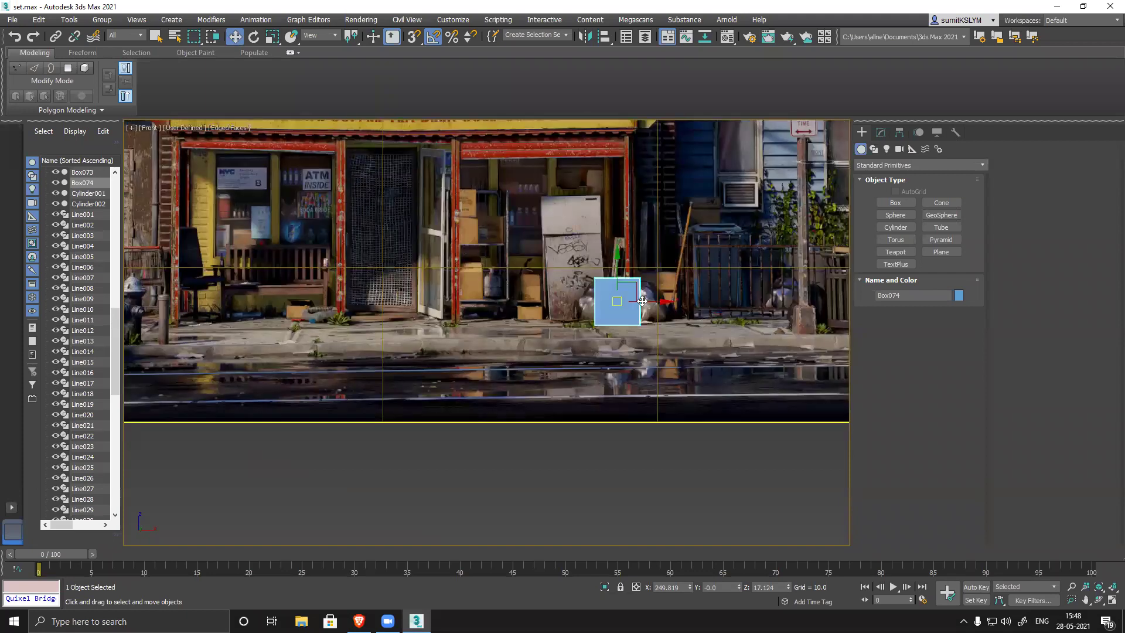
{"action": "scroll", "coordinate": [642, 301], "scroll_direction": "up", "scroll_amount": 5}
{"action": "middle_click_drag", "start_coordinate": [567, 346], "coordinate": [568, 384]}
{"action": "left_click", "coordinate": [881, 133]}
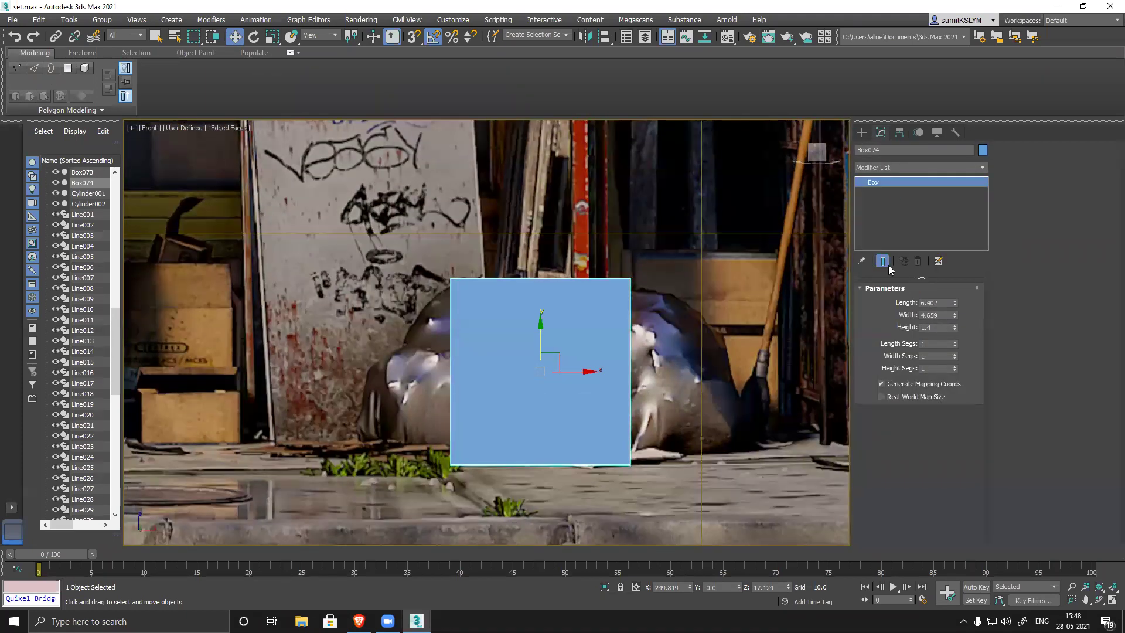
{"action": "left_click", "coordinate": [954, 342]}
{"action": "left_click", "coordinate": [953, 341]}
{"action": "left_click", "coordinate": [955, 353]}
{"action": "left_click", "coordinate": [955, 353]}
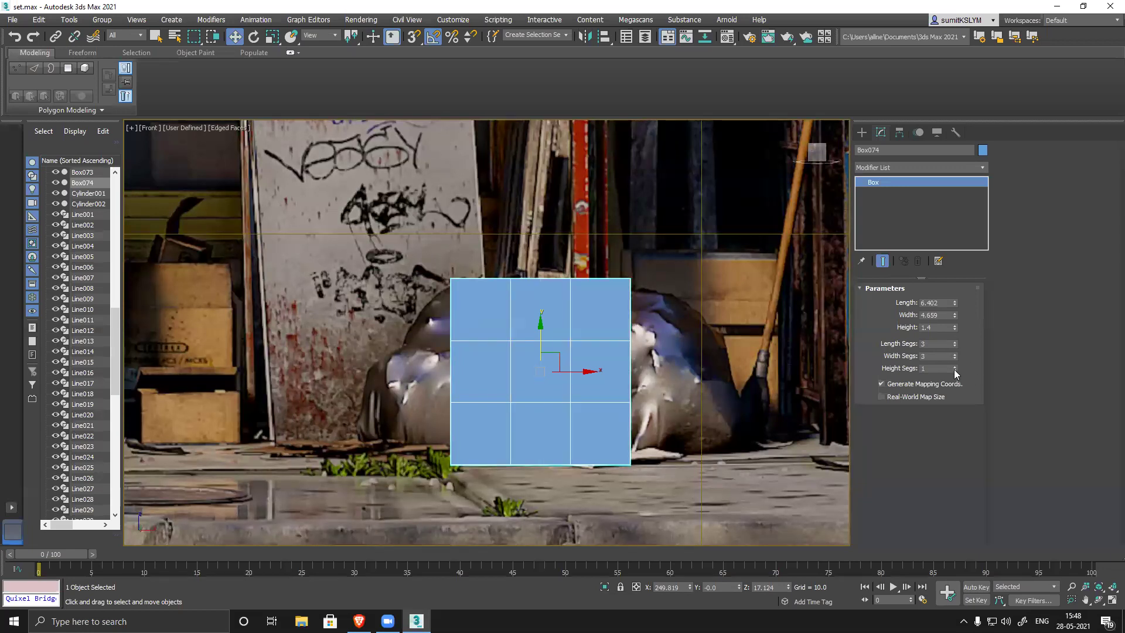
{"action": "middle_click_drag", "start_coordinate": [622, 374], "coordinate": [619, 392], "text": "alt"}
{"action": "left_click", "coordinate": [953, 365]}
{"action": "left_click", "coordinate": [953, 365]}
{"action": "middle_click_drag", "start_coordinate": [738, 396], "coordinate": [681, 392], "text": "alt"}
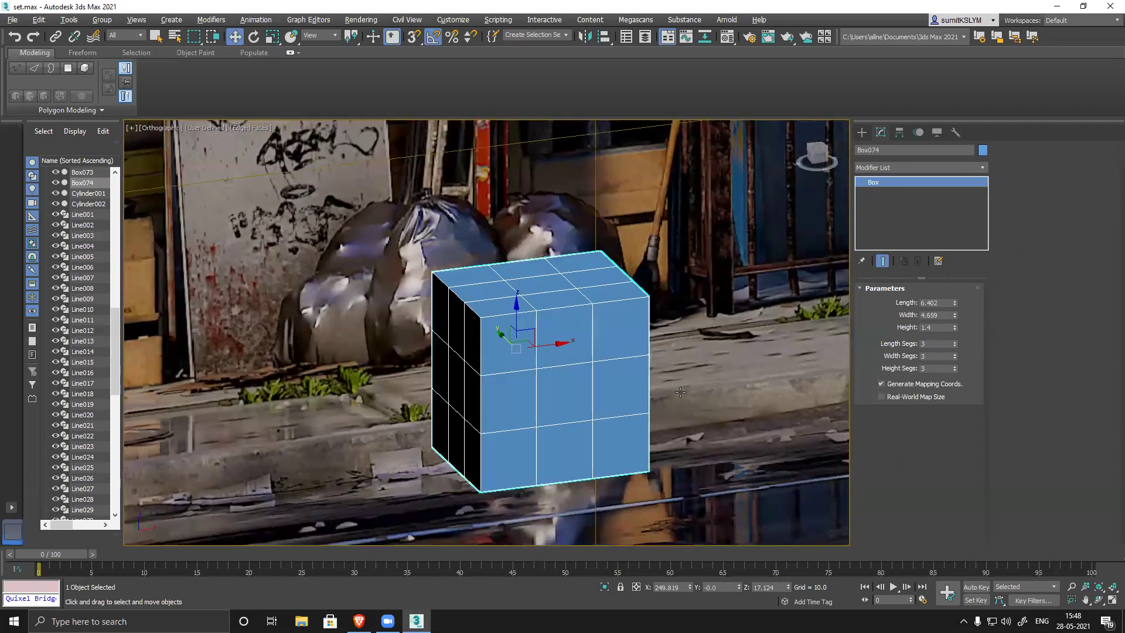
- Reduce the box's length, width and height segments to 2 each
{"action": "left_click", "coordinate": [955, 371]}
{"action": "left_click", "coordinate": [954, 358]}
{"action": "left_click", "coordinate": [954, 346]}
{"action": "middle_click_drag", "start_coordinate": [553, 393], "coordinate": [540, 399], "text": "alt"}
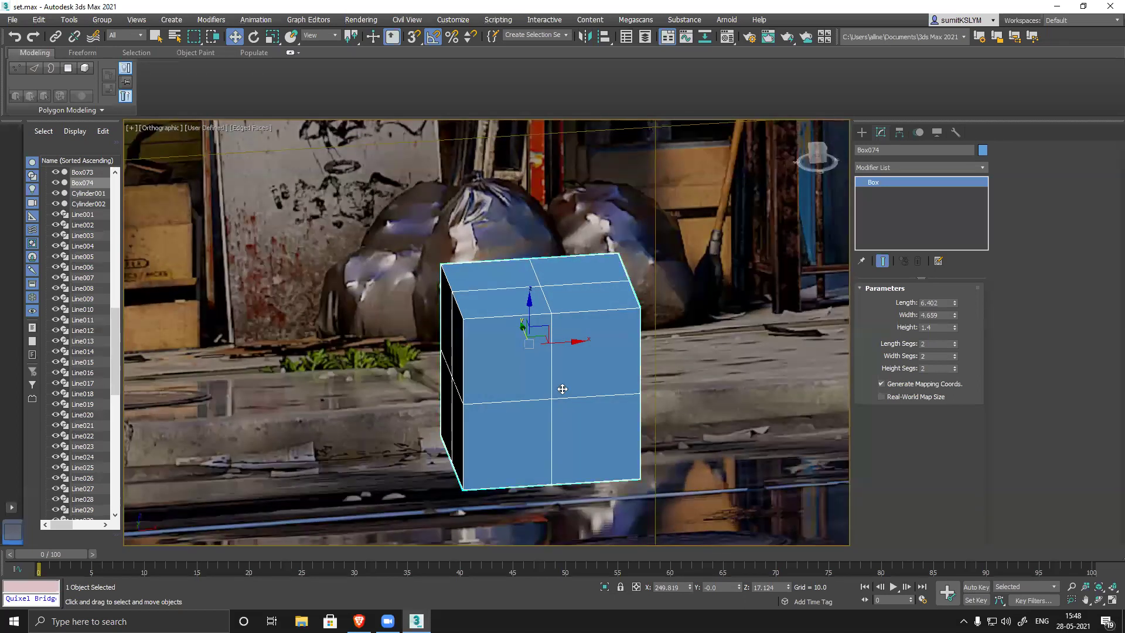
- Add an Edit Poly modifier to the box over the middle garbage bag
{"action": "key", "text": "f"}
{"action": "middle_click_drag", "start_coordinate": [486, 323], "coordinate": [355, 343]}
{"action": "middle_click_drag", "start_coordinate": [831, 332], "coordinate": [697, 333]}
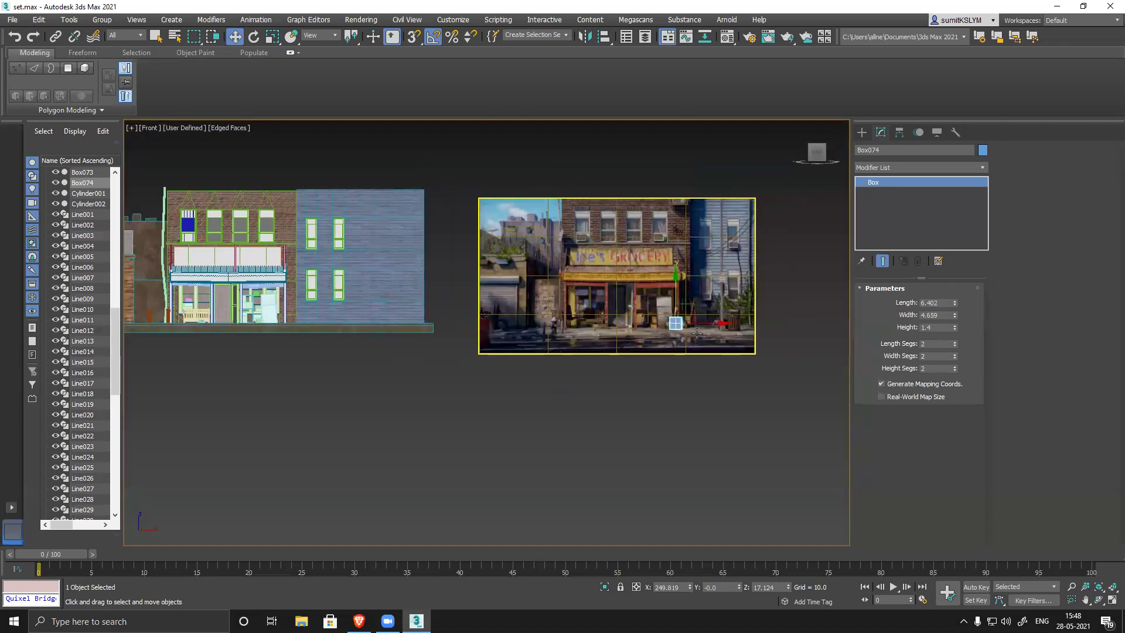
{"action": "scroll", "coordinate": [696, 333], "scroll_direction": "up", "scroll_amount": 5}
{"action": "scroll", "coordinate": [618, 320], "scroll_direction": "up", "scroll_amount": 8}
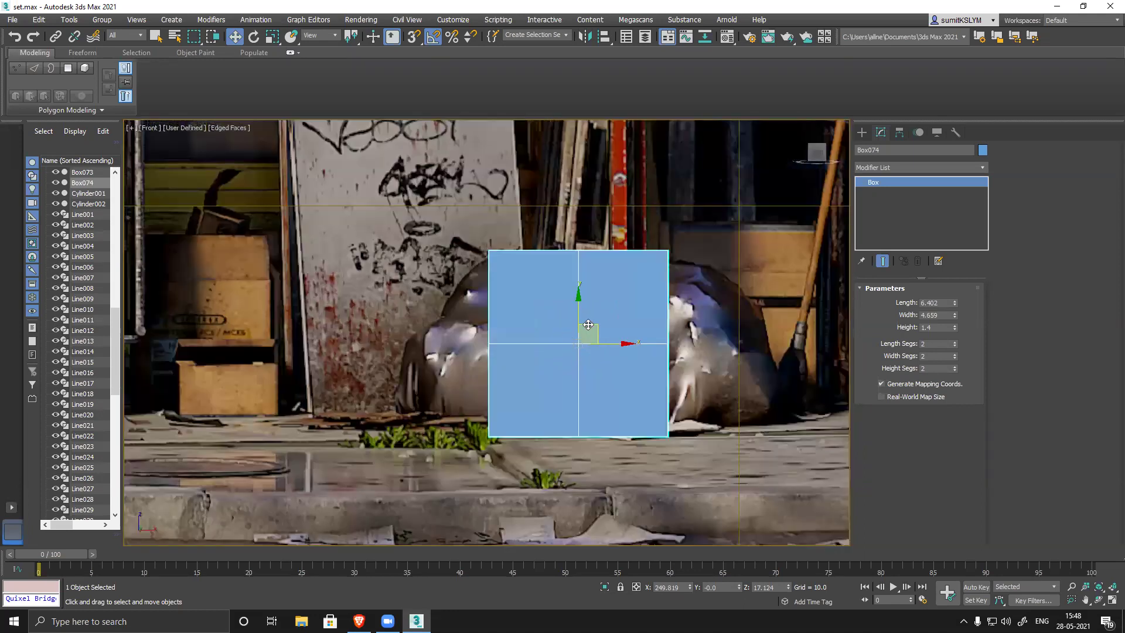
{"action": "scroll", "coordinate": [525, 311], "scroll_direction": "up", "scroll_amount": 3}
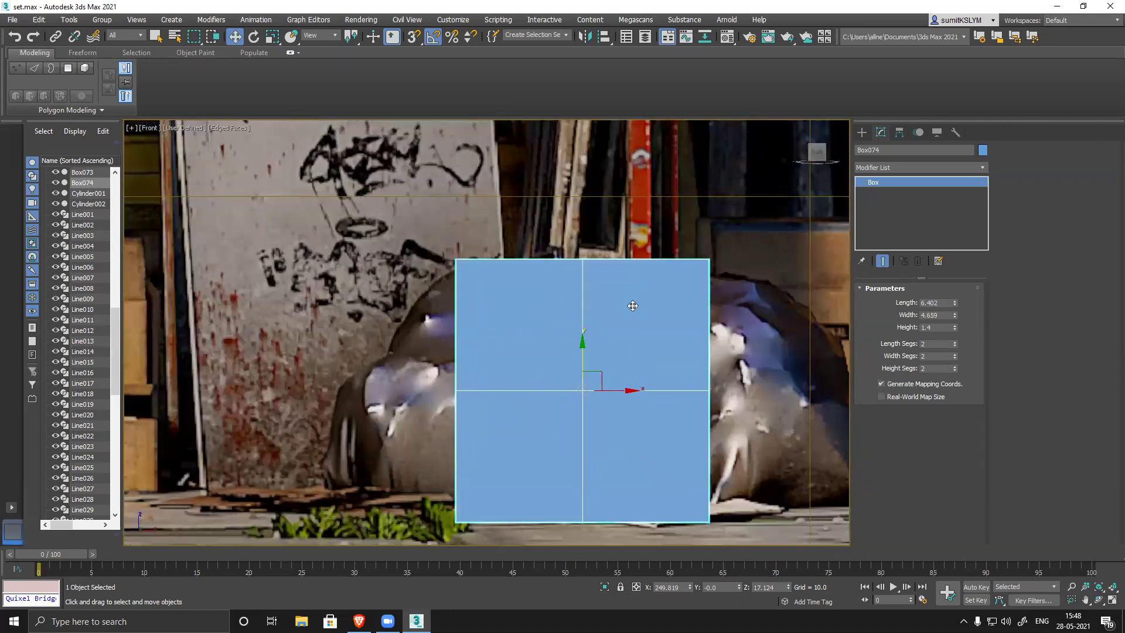
{"action": "left_click", "coordinate": [887, 168]}
{"action": "key", "text": "e"}
{"action": "left_click", "coordinate": [898, 211]}
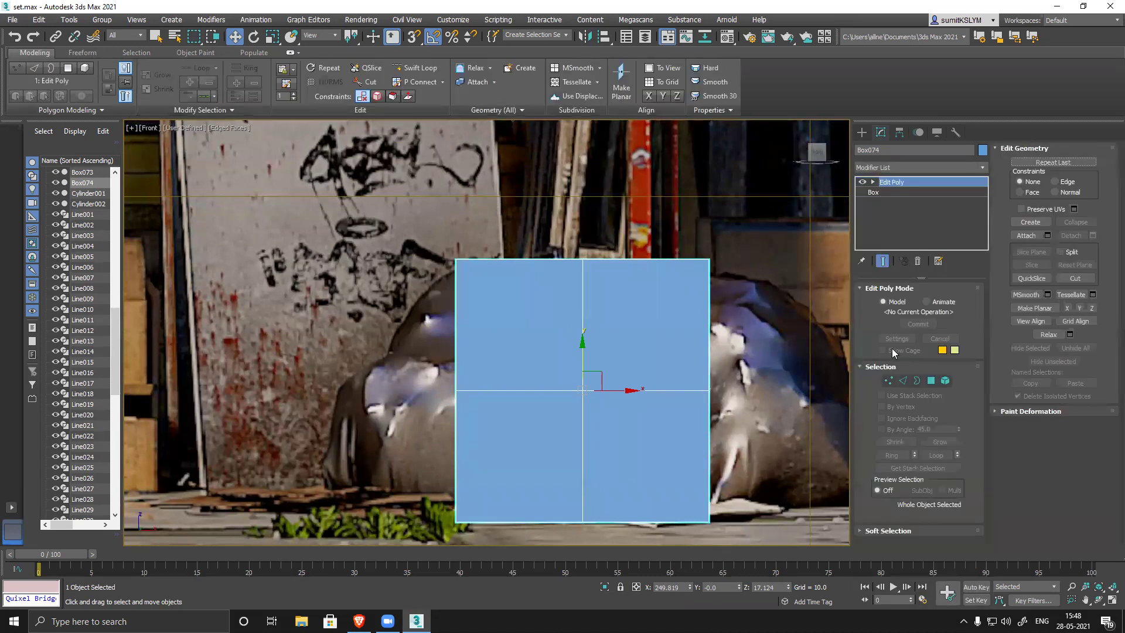
- Scale the box's top row of vertices inward to about 27% to form the bag's narrow neck
{"action": "left_click", "coordinate": [889, 381]}
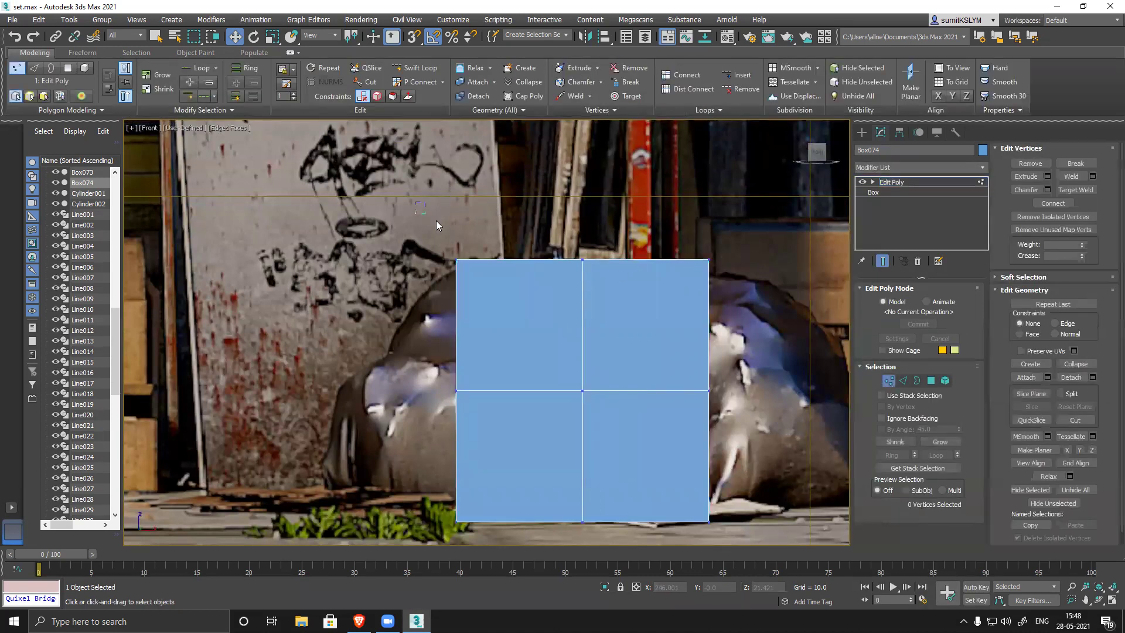
{"action": "left_click_drag", "start_coordinate": [773, 333], "coordinate": [772, 332]}
{"action": "key", "text": "r"}
{"action": "left_click_drag", "start_coordinate": [588, 253], "coordinate": [400, 417]}
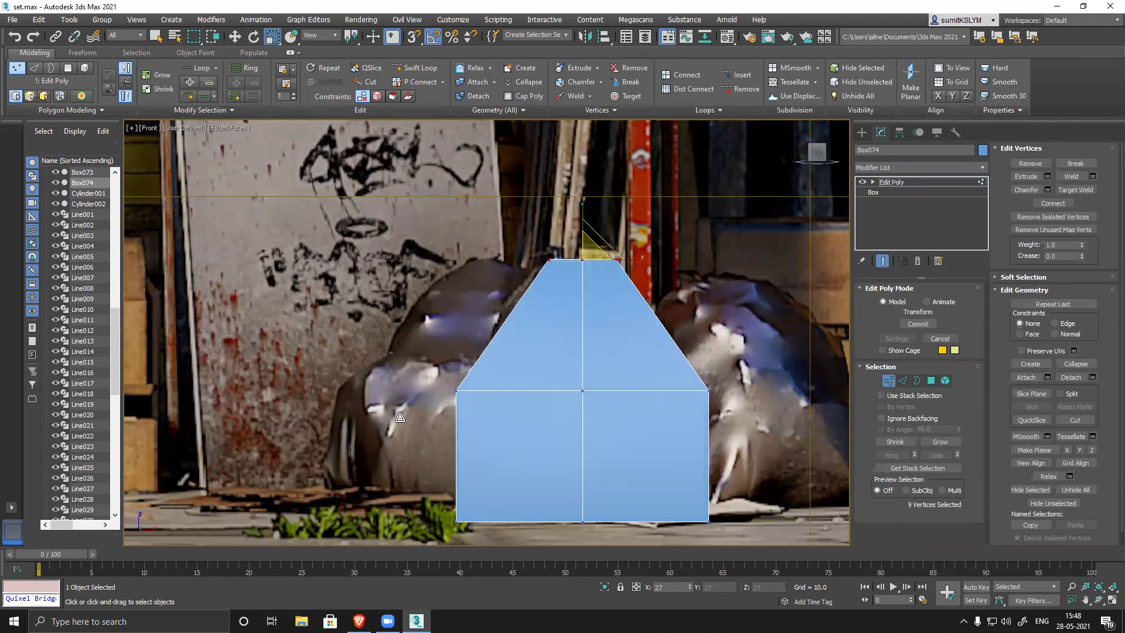
- Scale the middle and bottom vertex rows inward and raise the middle row slightly to taper the bag body
{"action": "left_click_drag", "start_coordinate": [417, 339], "coordinate": [798, 458]}
{"action": "left_click_drag", "start_coordinate": [589, 384], "coordinate": [608, 401]}
{"action": "key", "text": "w"}
{"action": "left_click_drag", "start_coordinate": [579, 340], "coordinate": [579, 329]}
{"action": "left_click_drag", "start_coordinate": [805, 573], "coordinate": [805, 574]}
{"action": "key", "text": "r"}
{"action": "left_click_drag", "start_coordinate": [604, 500], "coordinate": [529, 540]}
{"action": "middle_click_drag", "start_coordinate": [590, 464], "coordinate": [596, 426]}
- Move the left middle, bottom corner and bottom centre vertices to follow the outline of the reference bag
{"action": "key", "text": "w"}
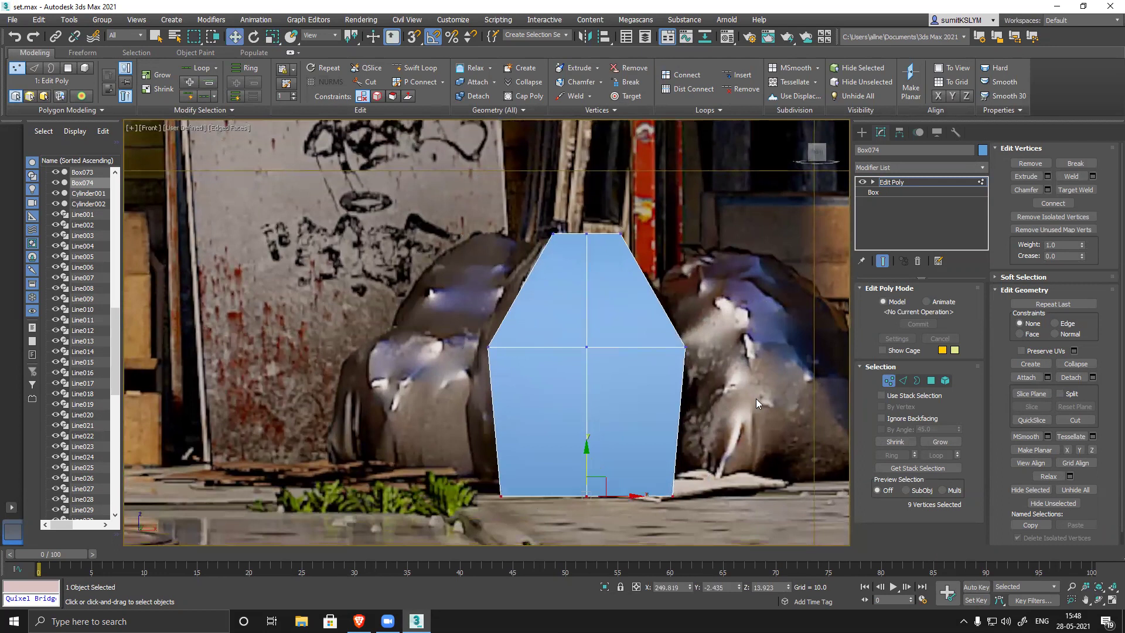
{"action": "left_click_drag", "start_coordinate": [440, 335], "coordinate": [491, 328]}
{"action": "left_click_drag", "start_coordinate": [472, 442], "coordinate": [532, 525]}
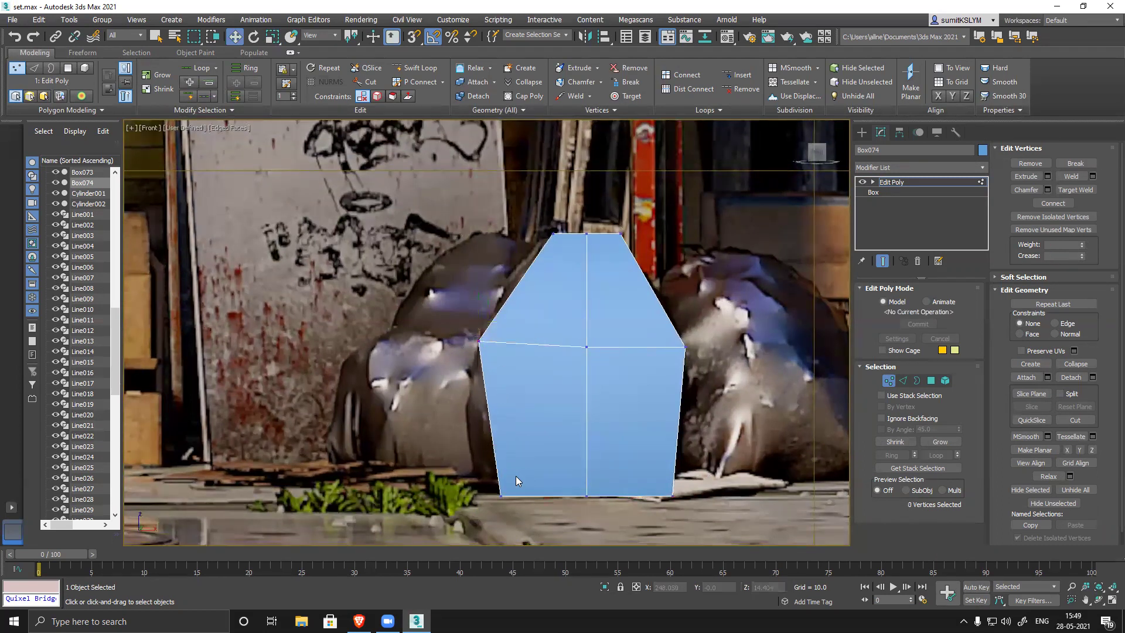
{"action": "left_click_drag", "start_coordinate": [516, 478], "coordinate": [492, 465]}
{"action": "middle_click_drag", "start_coordinate": [607, 477], "coordinate": [578, 466]}
{"action": "left_click_drag", "start_coordinate": [605, 451], "coordinate": [698, 531]}
{"action": "mouse_move", "coordinate": [664, 468]}
{"action": "left_mouse_down"}
{"action": "mouse_move", "coordinate": [650, 451]}
{"action": "mouse_move", "coordinate": [654, 440]}
{"action": "mouse_move", "coordinate": [666, 446]}
{"action": "left_mouse_up"}
{"action": "left_click_drag", "start_coordinate": [539, 452], "coordinate": [598, 517]}
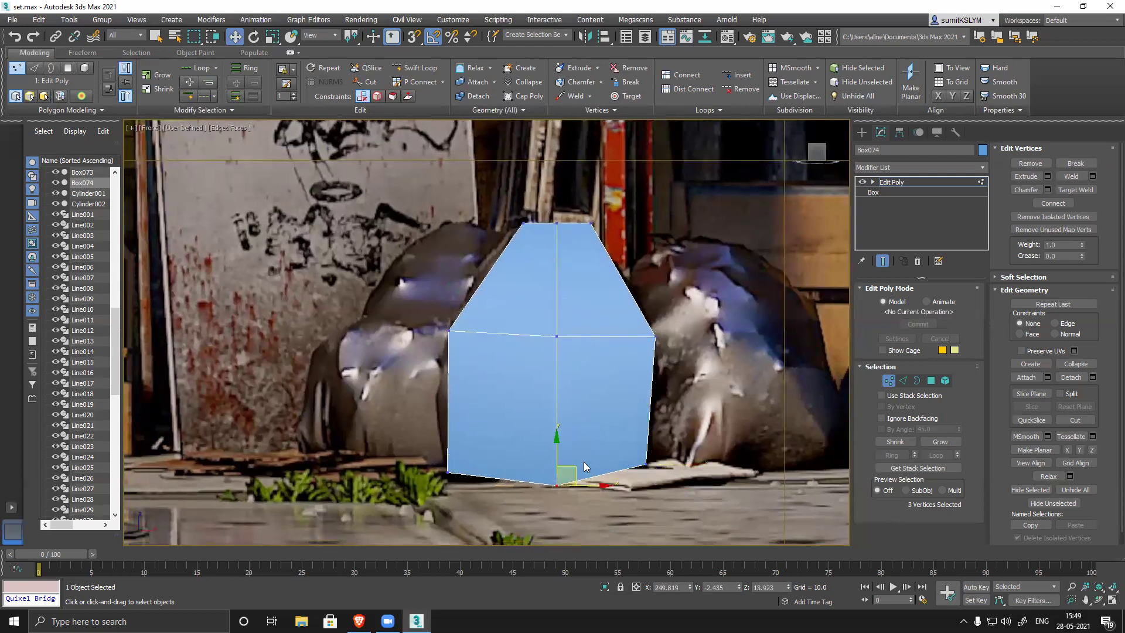
{"action": "left_click_drag", "start_coordinate": [573, 465], "coordinate": [566, 456]}
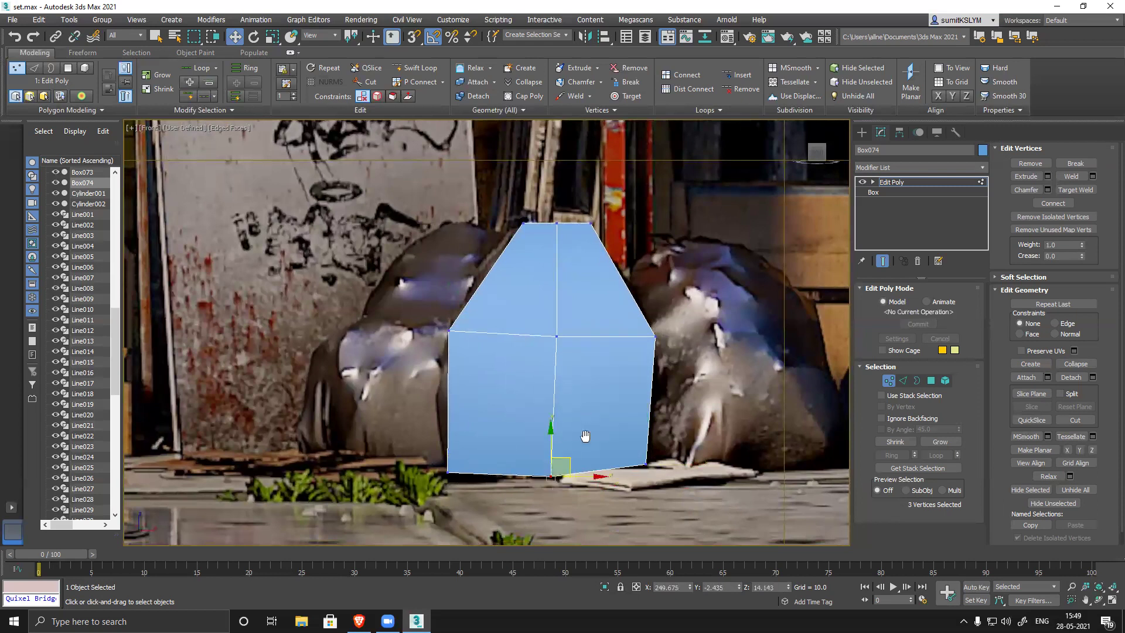
- Move, tilt and narrow the top row of vertices to fit the tied neck of the reference bag
{"action": "middle_click_drag", "start_coordinate": [535, 222], "coordinate": [537, 280]}
{"action": "scroll", "coordinate": [536, 277], "scroll_direction": "up", "scroll_amount": 3}
{"action": "left_click_drag", "start_coordinate": [484, 263], "coordinate": [744, 346]}
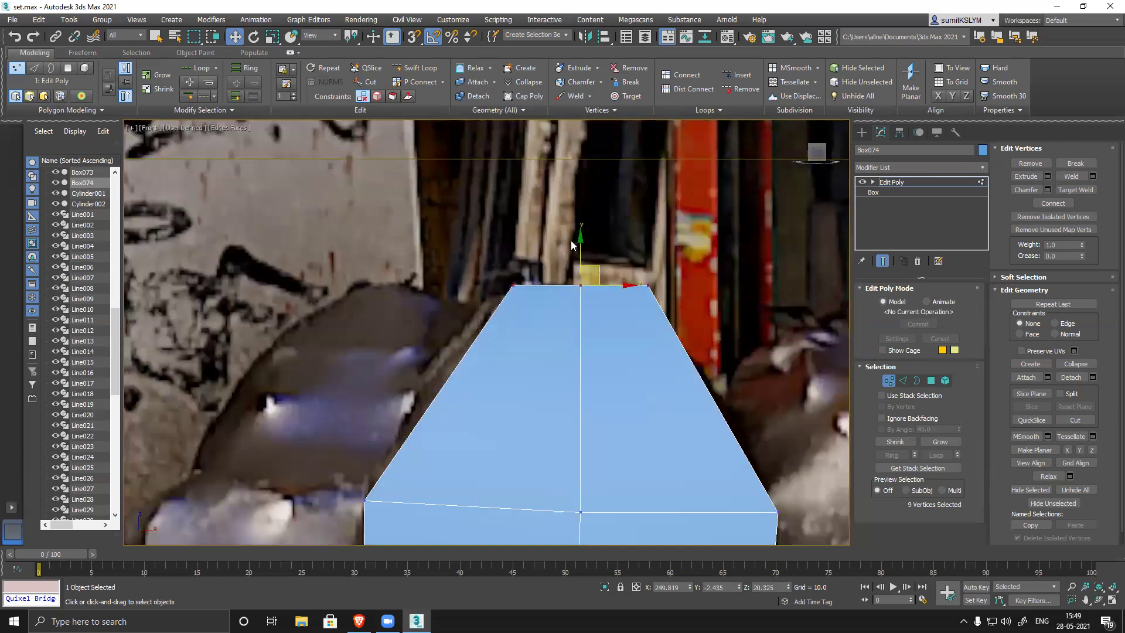
{"action": "left_click_drag", "start_coordinate": [581, 237], "coordinate": [477, 334]}
{"action": "key", "text": "e"}
{"action": "key", "text": "ctrl+z"}
{"action": "key", "text": "r"}
{"action": "middle_click_drag", "start_coordinate": [578, 414], "coordinate": [566, 368]}
{"action": "scroll", "coordinate": [566, 368], "scroll_direction": "down", "scroll_amount": 2}
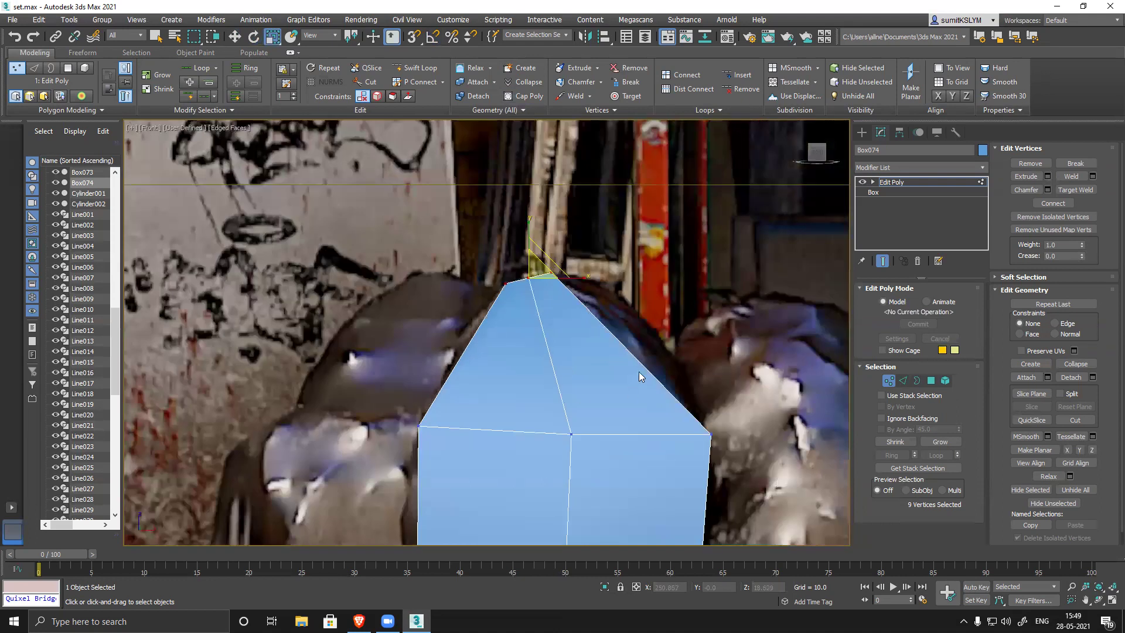
- Connect the upper vertical edges with a new loop and move its outer vertices out to the bag's rounded shoulders
{"action": "left_click", "coordinate": [905, 381]}
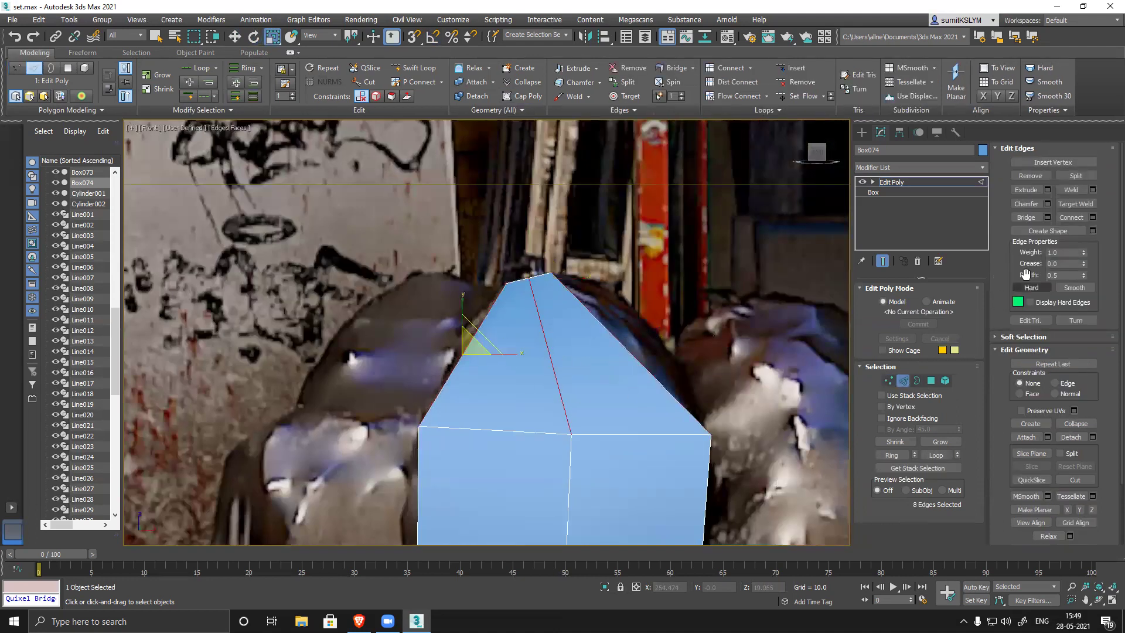
{"action": "left_click", "coordinate": [1072, 218]}
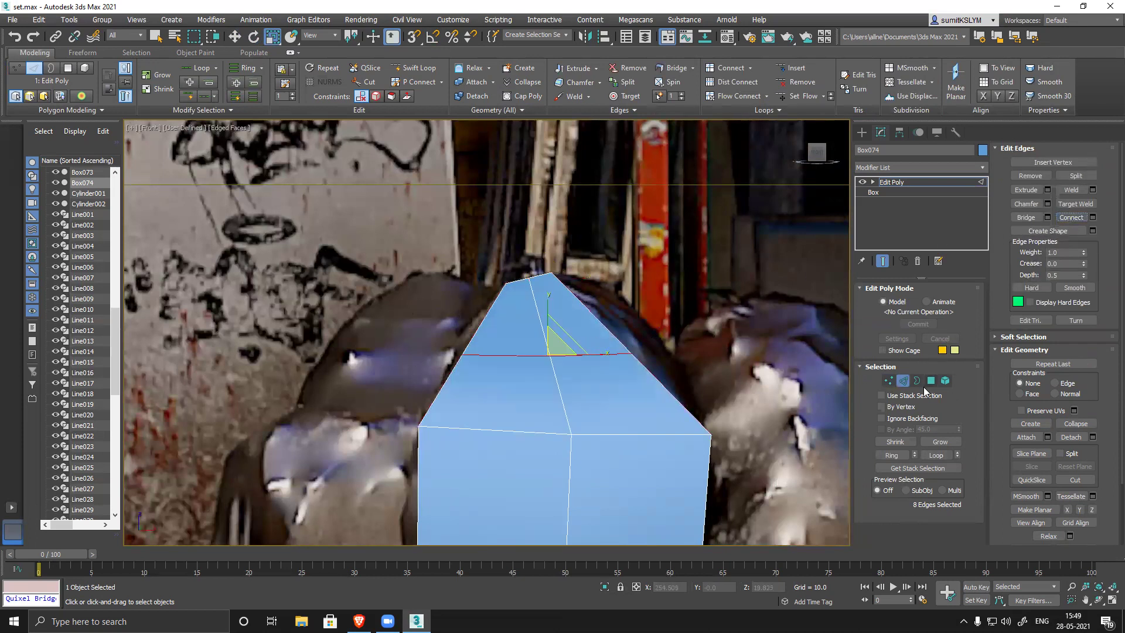
{"action": "key", "text": "1"}
{"action": "key", "text": "w"}
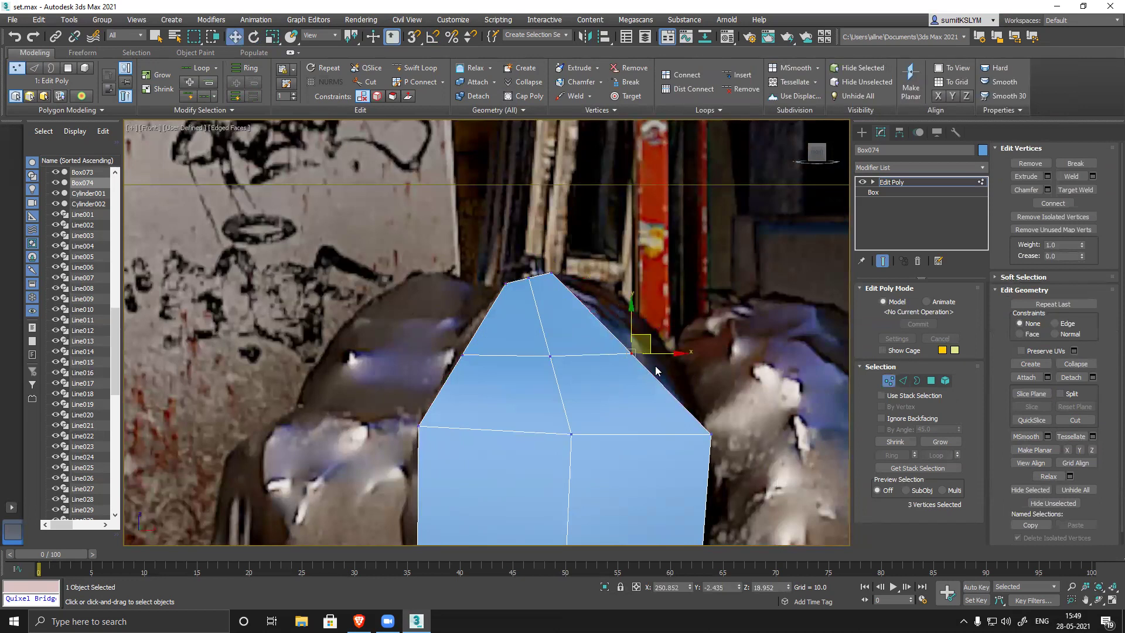
{"action": "left_click_drag", "start_coordinate": [650, 341], "coordinate": [660, 309]}
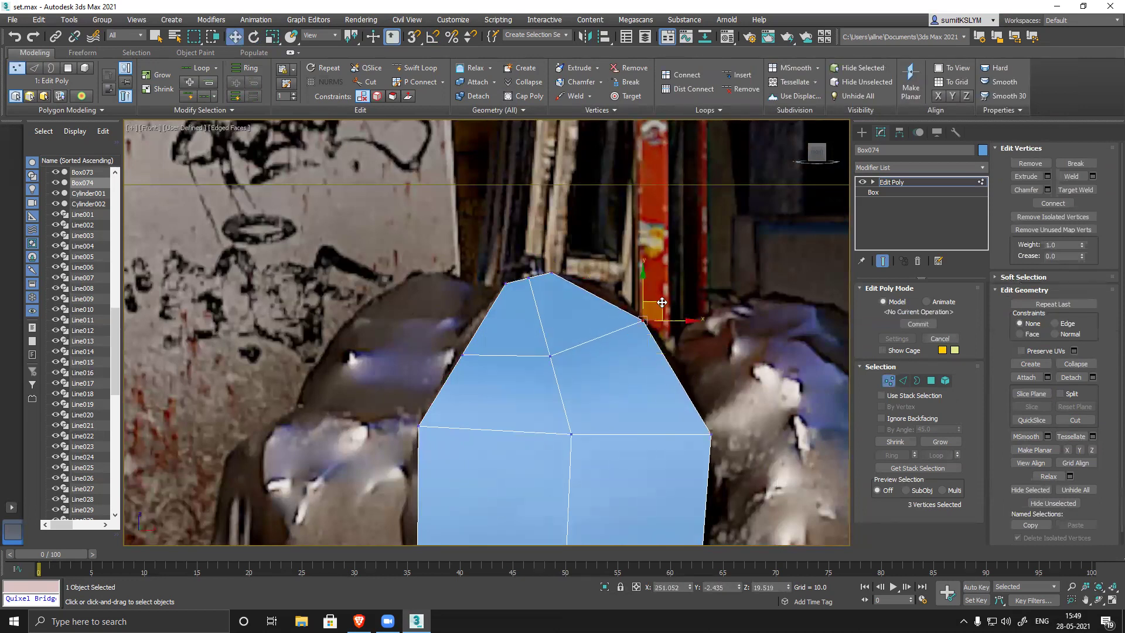
{"action": "left_click", "coordinate": [463, 354]}
{"action": "left_click_drag", "start_coordinate": [478, 341], "coordinate": [470, 333]}
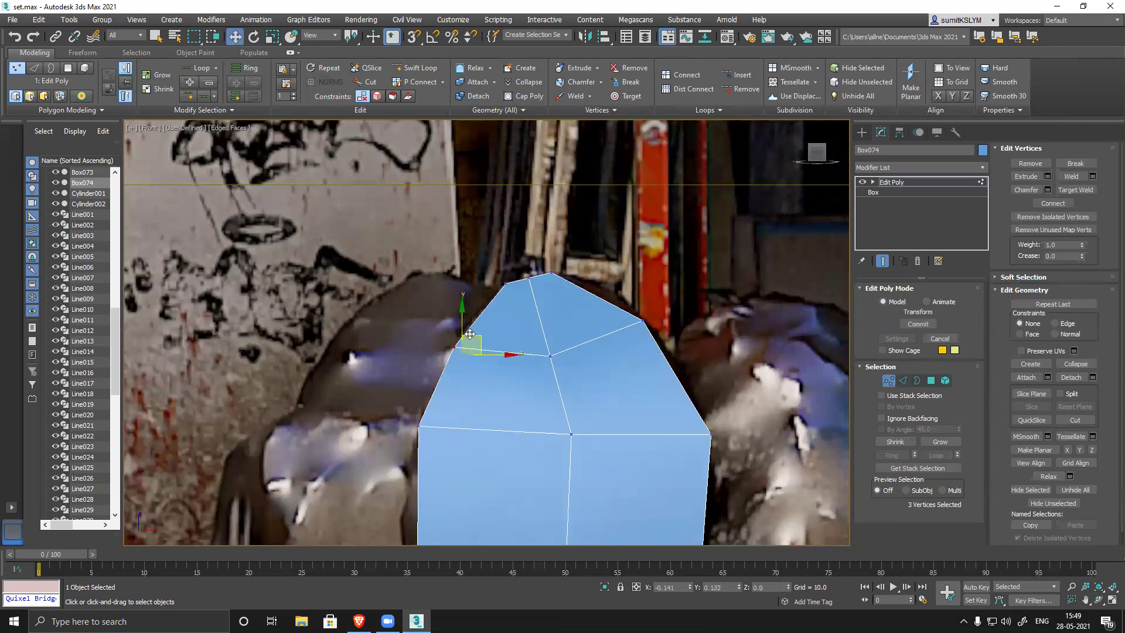
- Insert an edge loop across the lower half of the bag with Swift Loop
{"action": "middle_click_drag", "start_coordinate": [517, 464], "coordinate": [531, 304]}
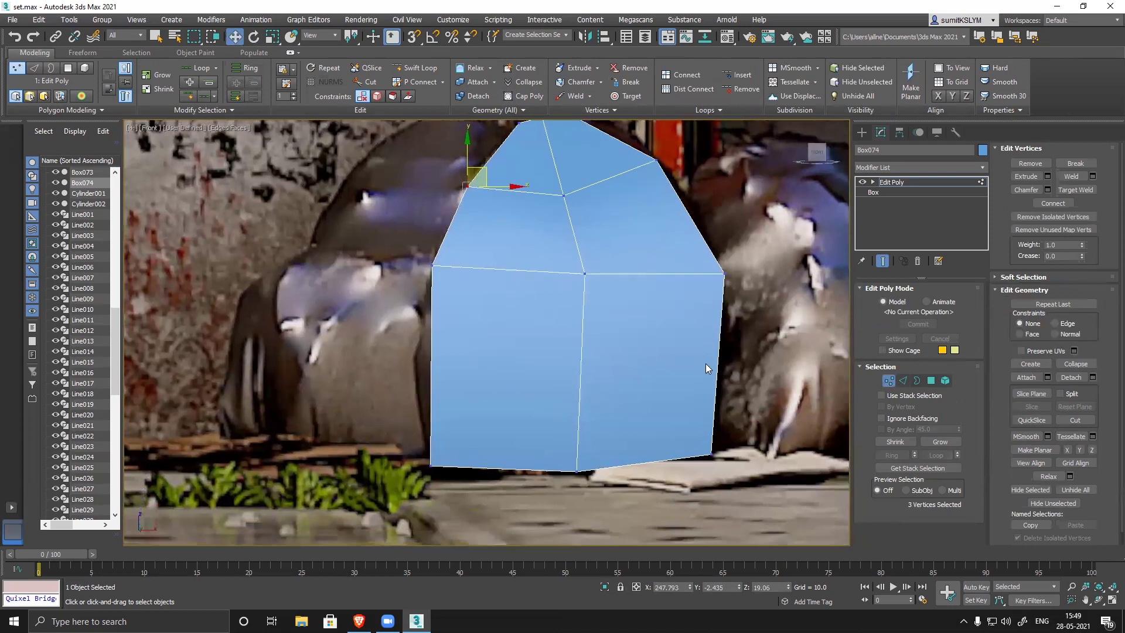
{"action": "left_click", "coordinate": [414, 68]}
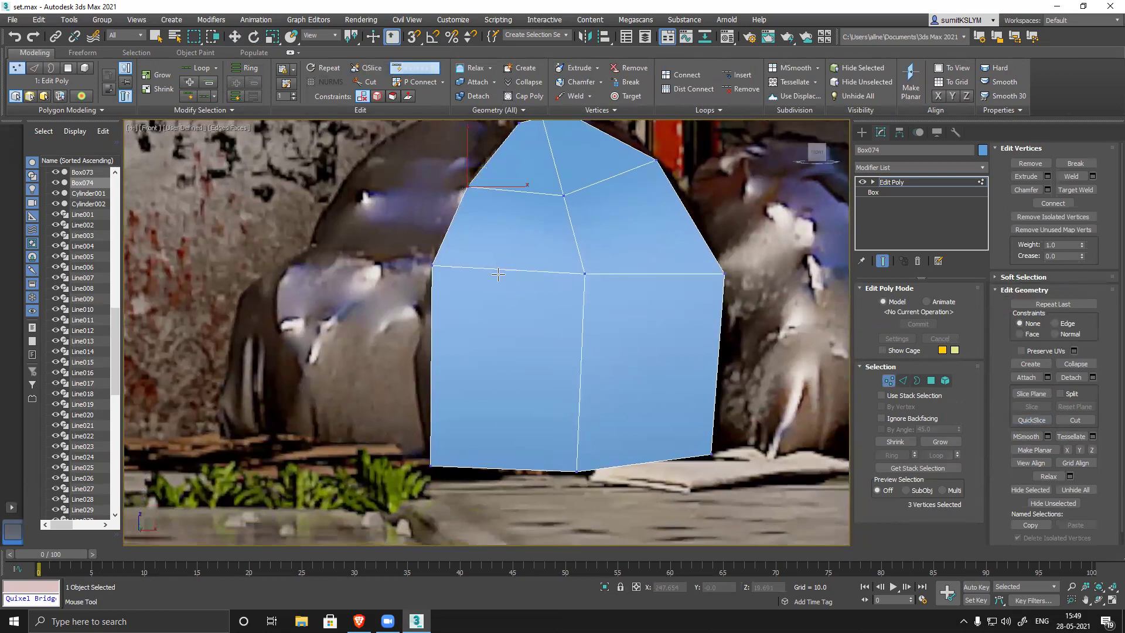
{"action": "left_click", "coordinate": [442, 372]}
{"action": "key", "text": "w"}
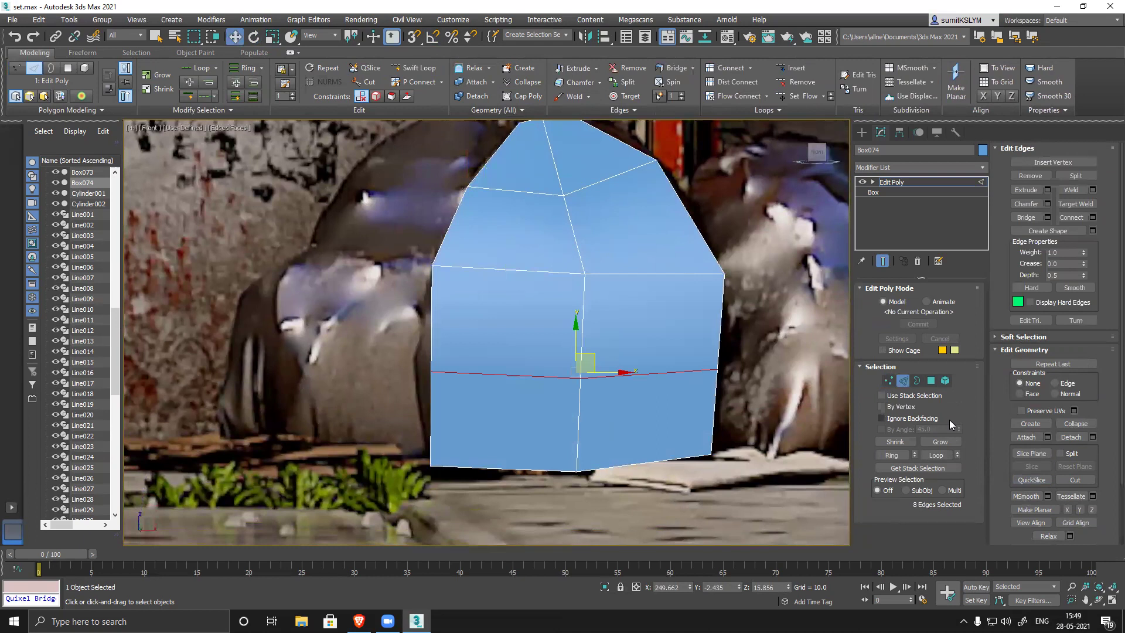
- Move the new loop's outer vertices outward and the bottom corner vertices inward to round the bag's lower outline
{"action": "left_click", "coordinate": [889, 381]}
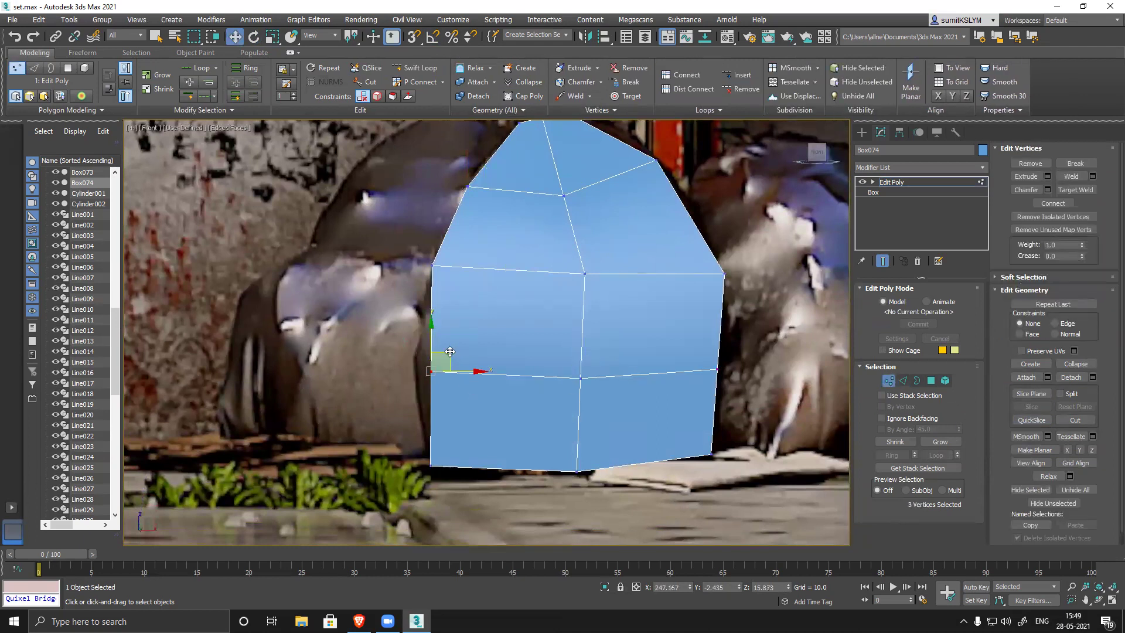
{"action": "left_click_drag", "start_coordinate": [449, 352], "coordinate": [433, 352]}
{"action": "left_click_drag", "start_coordinate": [752, 391], "coordinate": [744, 361]}
{"action": "left_click_drag", "start_coordinate": [684, 426], "coordinate": [754, 484]}
{"action": "left_click_drag", "start_coordinate": [731, 434], "coordinate": [718, 433]}
{"action": "left_click_drag", "start_coordinate": [405, 449], "coordinate": [493, 514]}
{"action": "left_click", "coordinate": [454, 444]}
{"action": "key", "text": "ctrl+z"}
{"action": "mouse_move", "coordinate": [449, 449]}
{"action": "left_mouse_down"}
{"action": "mouse_move", "coordinate": [465, 437]}
{"action": "mouse_move", "coordinate": [454, 448]}
{"action": "left_mouse_up"}
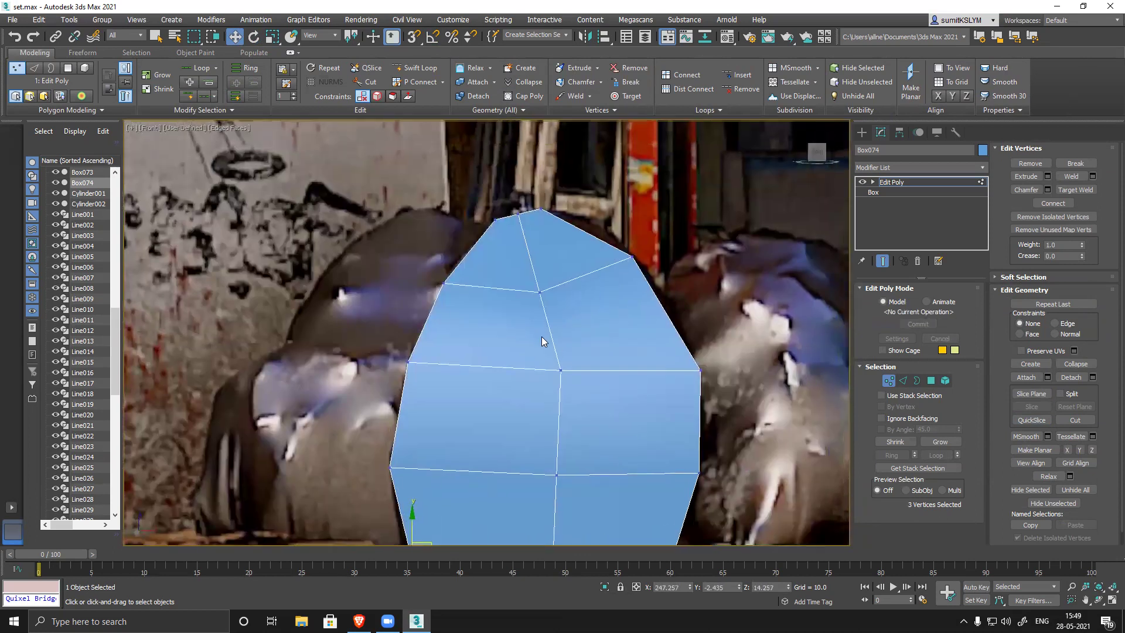
- Select the middle vertical edge loops on the adjoining sides of the bag and scale them up to 112% to round its body
{"action": "middle_click_drag", "start_coordinate": [542, 340], "coordinate": [603, 288], "text": "alt"}
{"action": "scroll", "coordinate": [515, 291], "scroll_direction": "down", "scroll_amount": 5}
{"action": "left_click", "coordinate": [902, 381]}
{"action": "scroll", "coordinate": [434, 261], "scroll_direction": "up", "scroll_amount": 5}
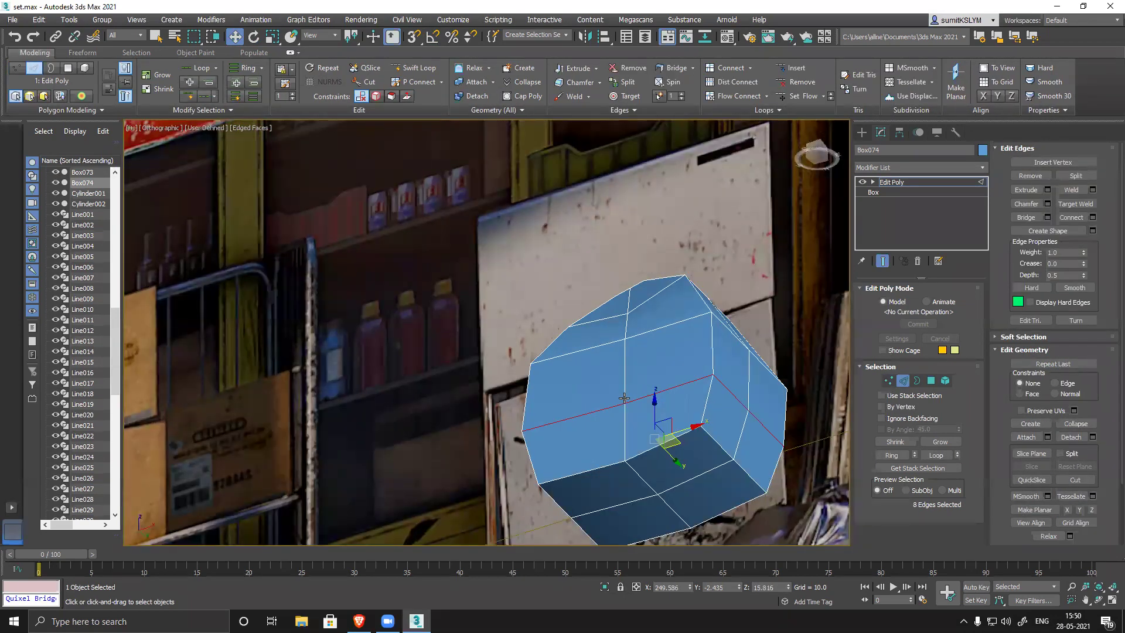
{"action": "middle_click_drag", "start_coordinate": [624, 398], "coordinate": [590, 320]}
{"action": "double_click", "coordinate": [590, 301]}
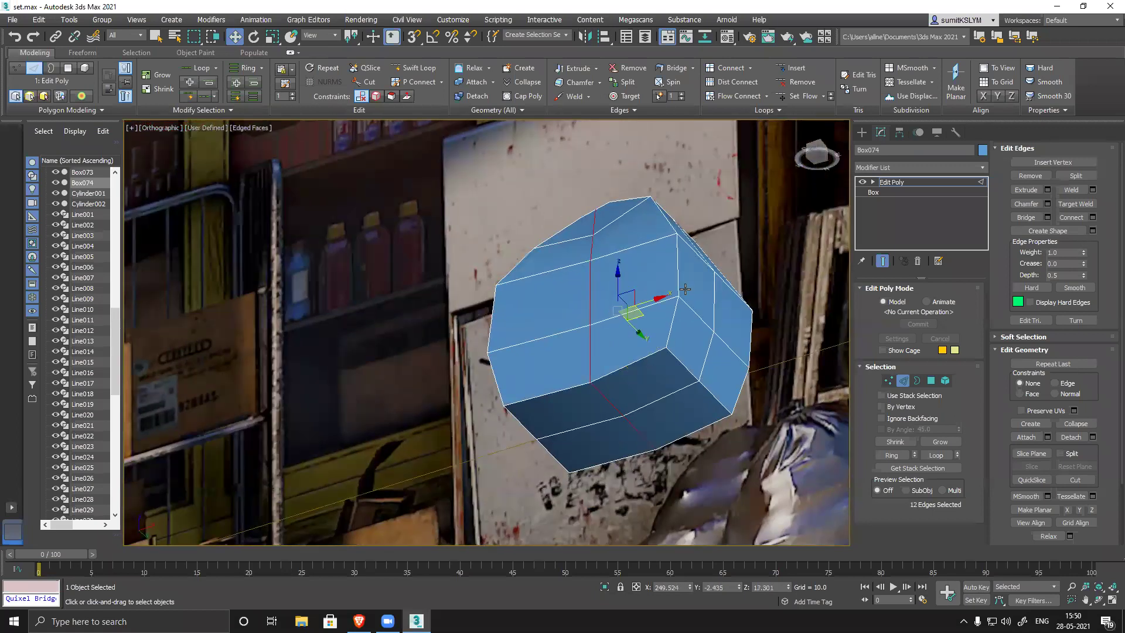
{"action": "double_click", "coordinate": [714, 294], "text": "ctrl"}
{"action": "middle_click_drag", "start_coordinate": [714, 293], "coordinate": [649, 397], "text": "alt"}
{"action": "key", "text": "r"}
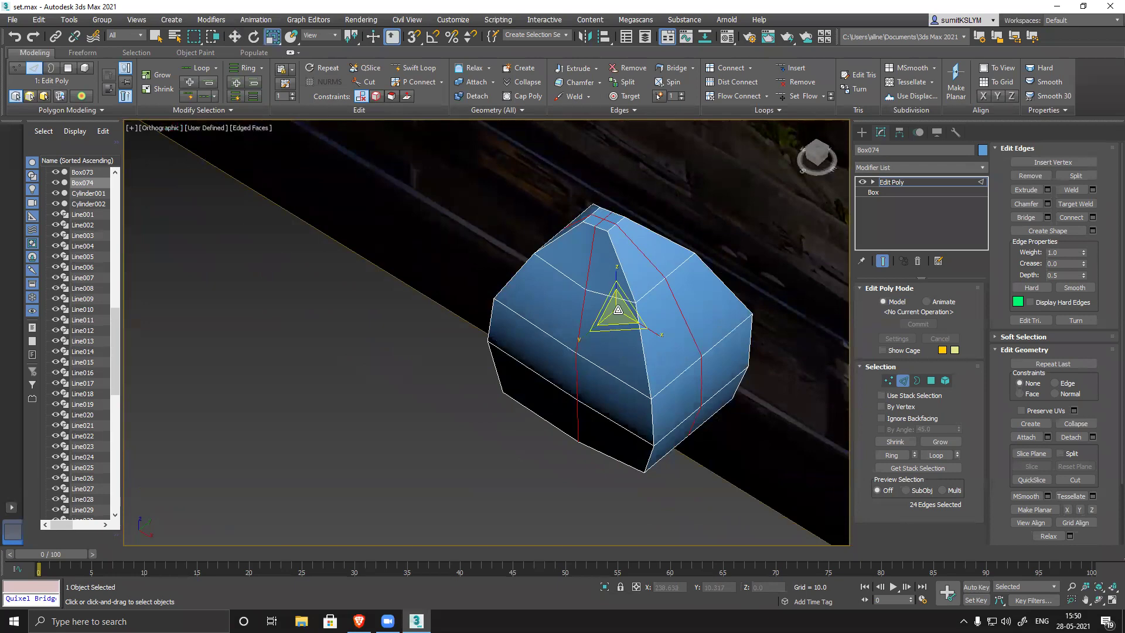
{"action": "left_click_drag", "start_coordinate": [618, 310], "coordinate": [623, 305]}
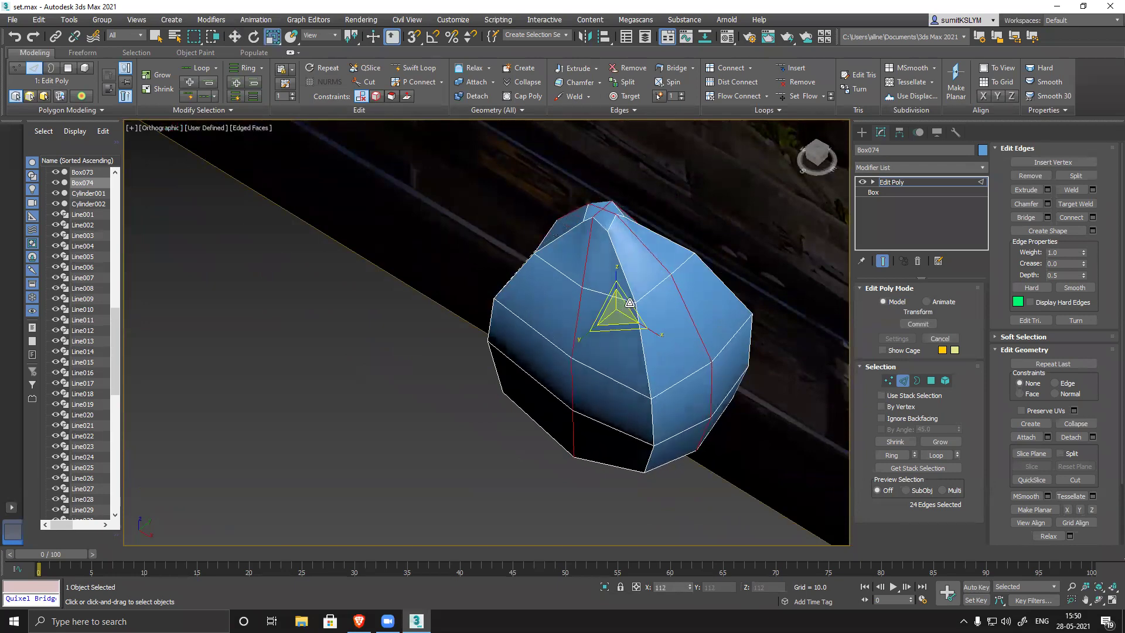
{"action": "middle_click_drag", "start_coordinate": [629, 303], "coordinate": [640, 332], "text": "alt"}
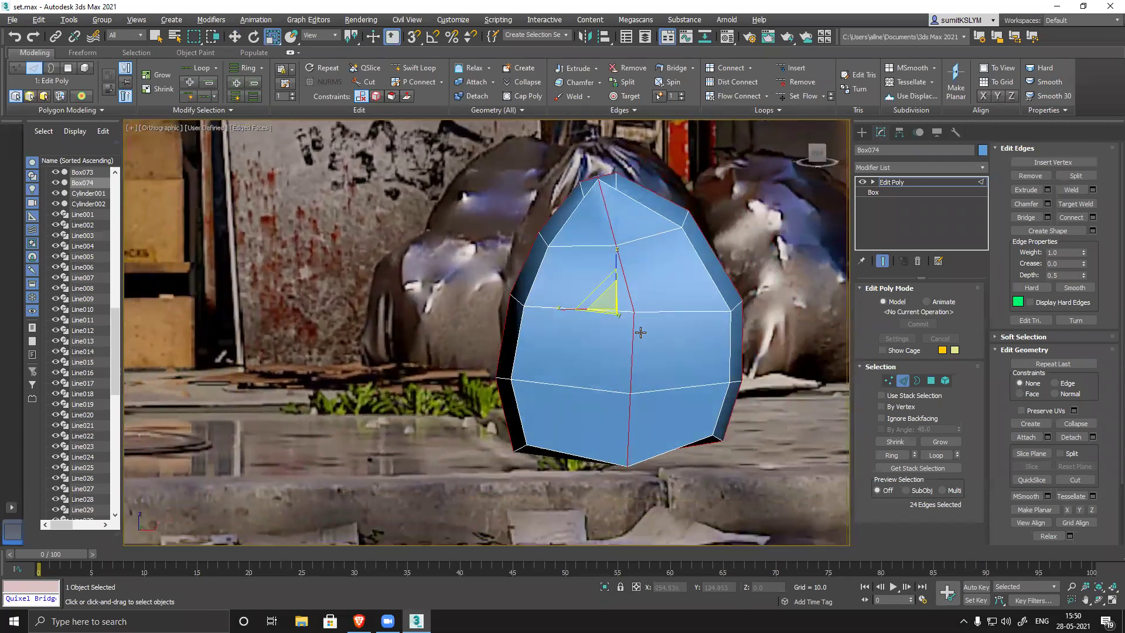
- Select the four small polygons at the bag's peak and extrude them upward to start the tied neck
{"action": "middle_click_drag", "start_coordinate": [648, 375], "coordinate": [538, 266]}
{"action": "scroll", "coordinate": [587, 328], "scroll_direction": "up", "scroll_amount": 3}
{"action": "left_click", "coordinate": [931, 380]}
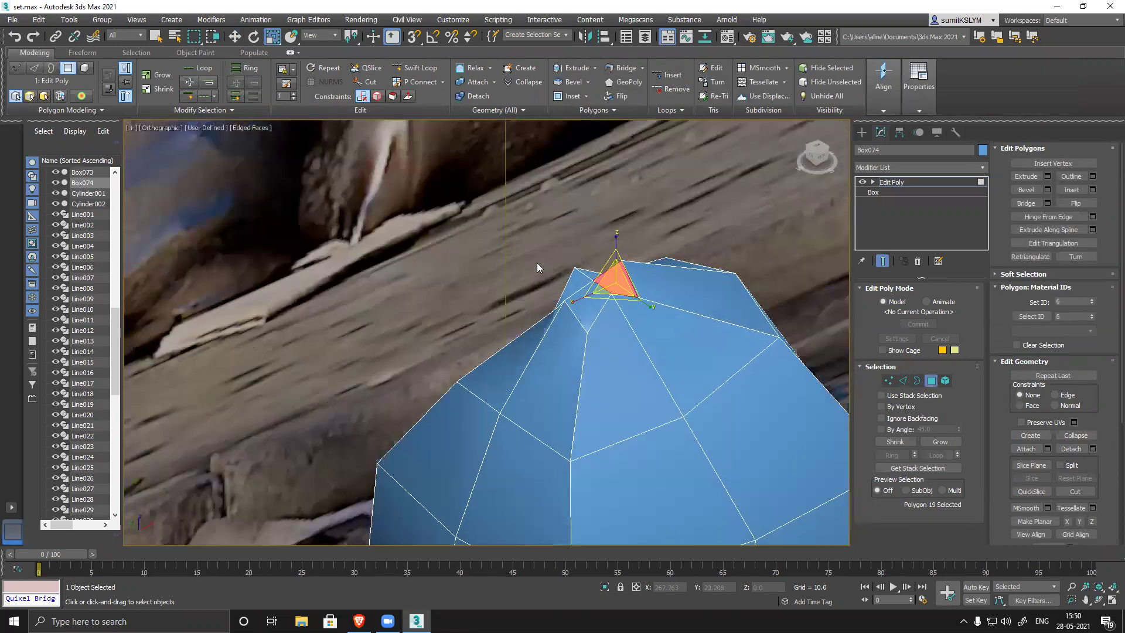
{"action": "scroll", "coordinate": [537, 266], "scroll_direction": "up", "scroll_amount": 2}
{"action": "left_click", "coordinate": [616, 309], "text": "ctrl"}
{"action": "middle_click_drag", "start_coordinate": [583, 367], "coordinate": [591, 301], "text": "alt"}
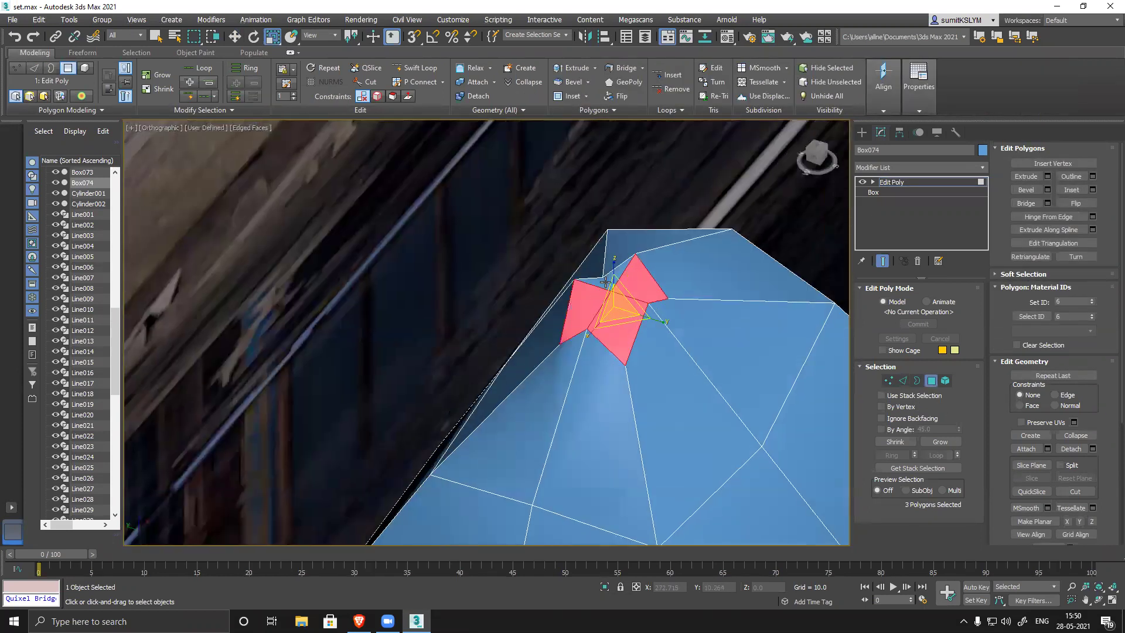
{"action": "left_click", "coordinate": [1026, 175]}
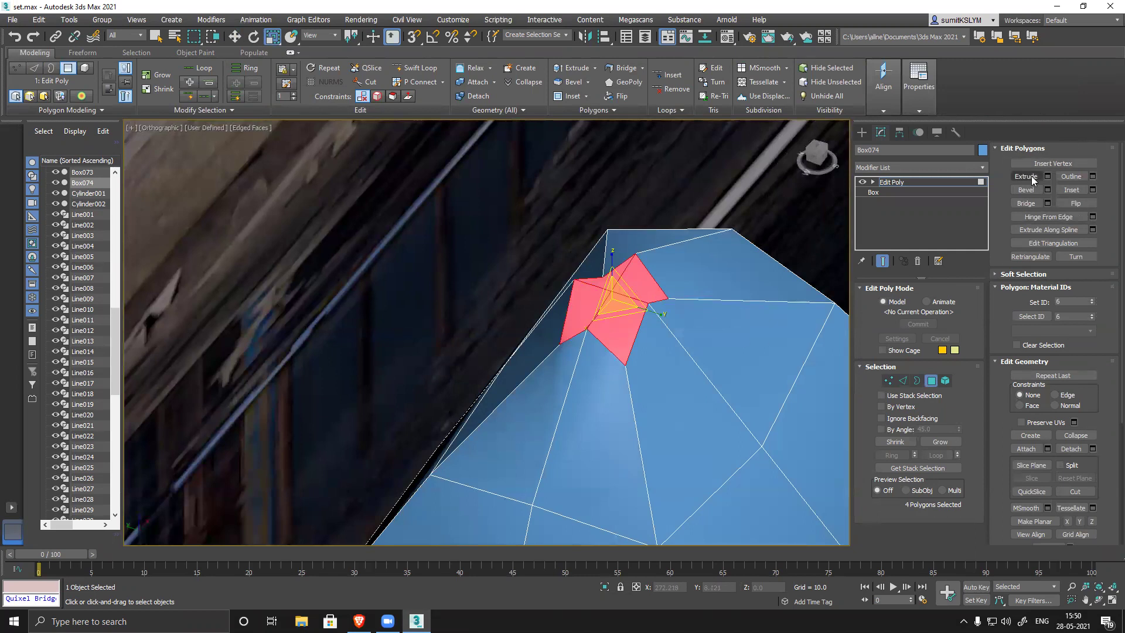
{"action": "left_click_drag", "start_coordinate": [613, 310], "coordinate": [586, 188]}
- Scale down the extruded neck polygons and lower them to form a short taper
{"action": "key", "text": "r"}
{"action": "left_click_drag", "start_coordinate": [590, 235], "coordinate": [575, 273]}
{"action": "key", "text": "w"}
{"action": "middle_click_drag", "start_coordinate": [498, 284], "coordinate": [607, 226], "text": "alt"}
{"action": "left_click_drag", "start_coordinate": [609, 221], "coordinate": [633, 287]}
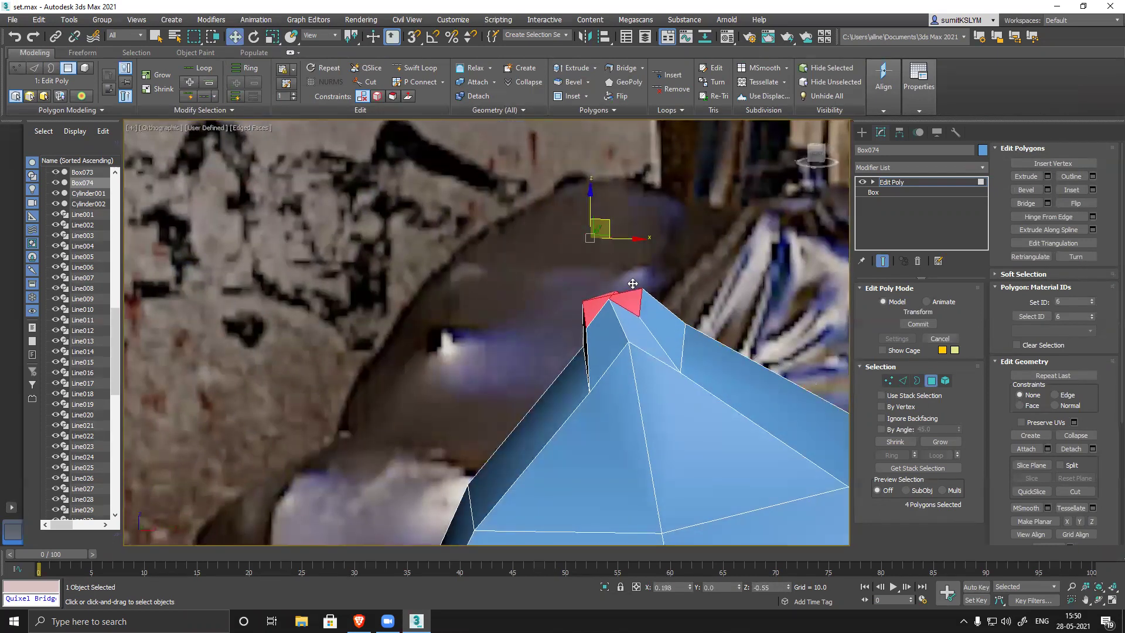
- Extrude the neck polygons again into a narrower tip, then shift and rotate the tip so the neck bends sideways
{"action": "left_click", "coordinate": [1027, 176]}
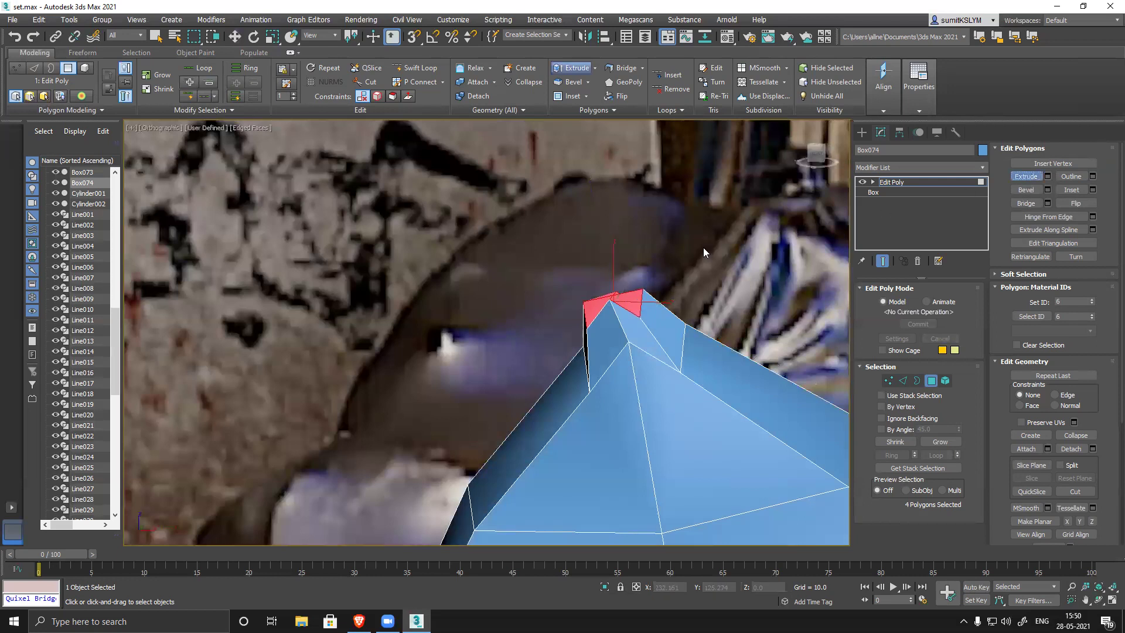
{"action": "left_click_drag", "start_coordinate": [620, 299], "coordinate": [595, 273]}
{"action": "key", "text": "r"}
{"action": "key", "text": "w"}
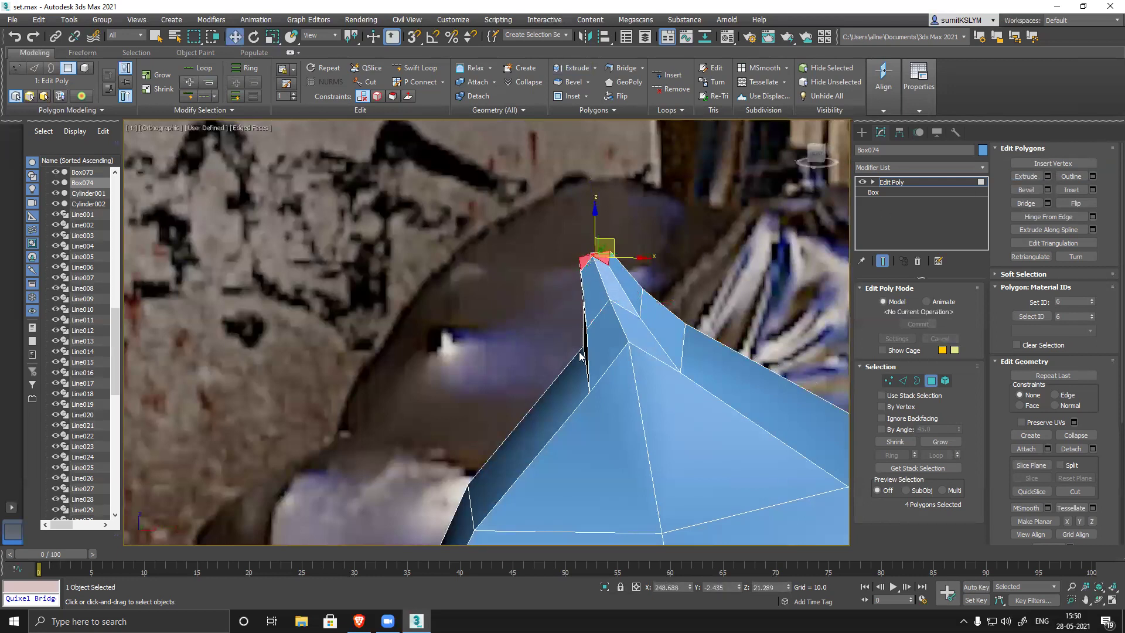
{"action": "middle_click_drag", "start_coordinate": [582, 346], "coordinate": [664, 338], "text": "alt"}
{"action": "left_click_drag", "start_coordinate": [561, 258], "coordinate": [535, 262]}
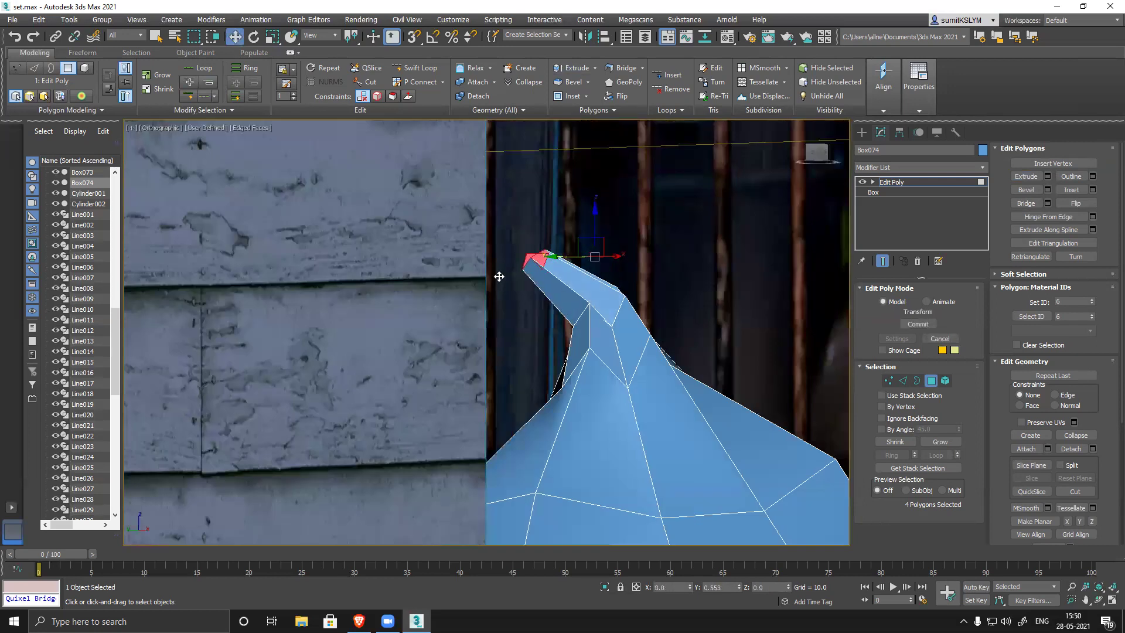
{"action": "key", "text": "e"}
{"action": "left_click_drag", "start_coordinate": [567, 223], "coordinate": [533, 170]}
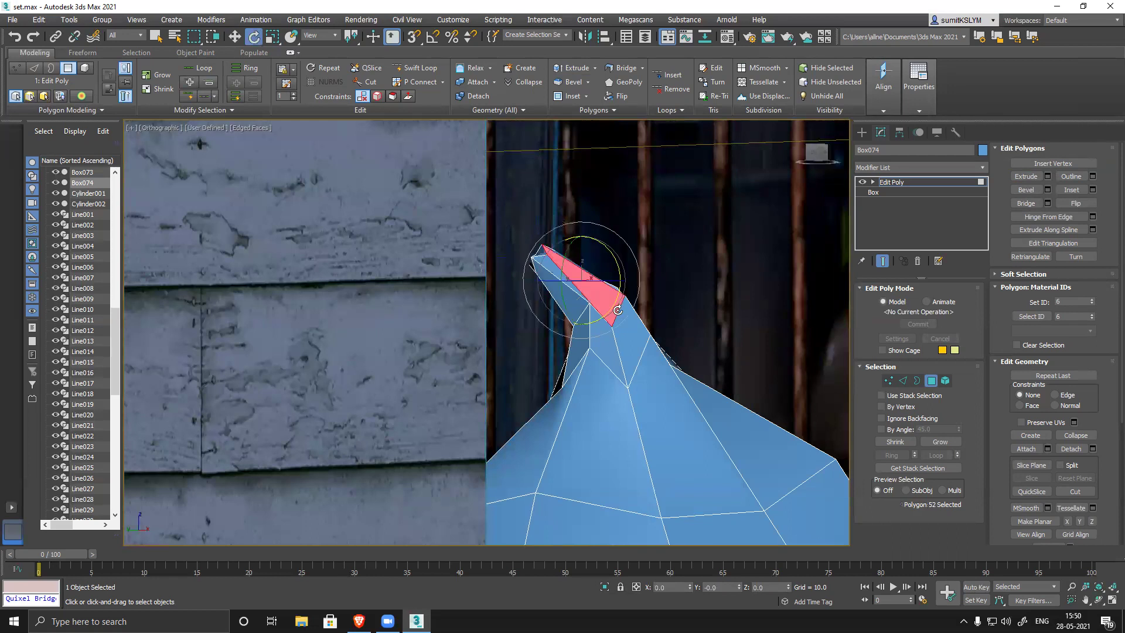
- Leave sub-object editing and add a TurboSmooth modifier to the whole bag
{"action": "key", "text": "ctrl+a"}
{"action": "left_click", "coordinate": [903, 380]}
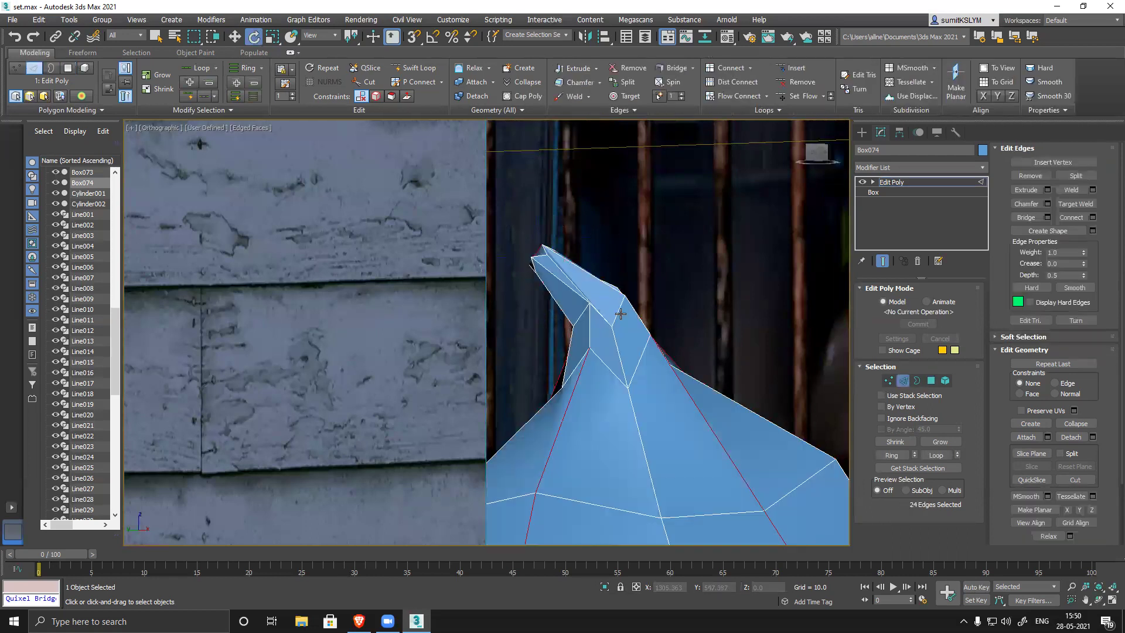
{"action": "left_click_drag", "start_coordinate": [632, 296], "coordinate": [628, 266]}
{"action": "middle_click_drag", "start_coordinate": [645, 323], "coordinate": [613, 321], "text": "alt"}
{"action": "scroll", "coordinate": [613, 321], "scroll_direction": "down", "scroll_amount": 4}
{"action": "middle_click_drag", "start_coordinate": [616, 389], "coordinate": [626, 343]}
{"action": "scroll", "coordinate": [578, 331], "scroll_direction": "down", "scroll_amount": 2}
{"action": "left_click", "coordinate": [904, 381]}
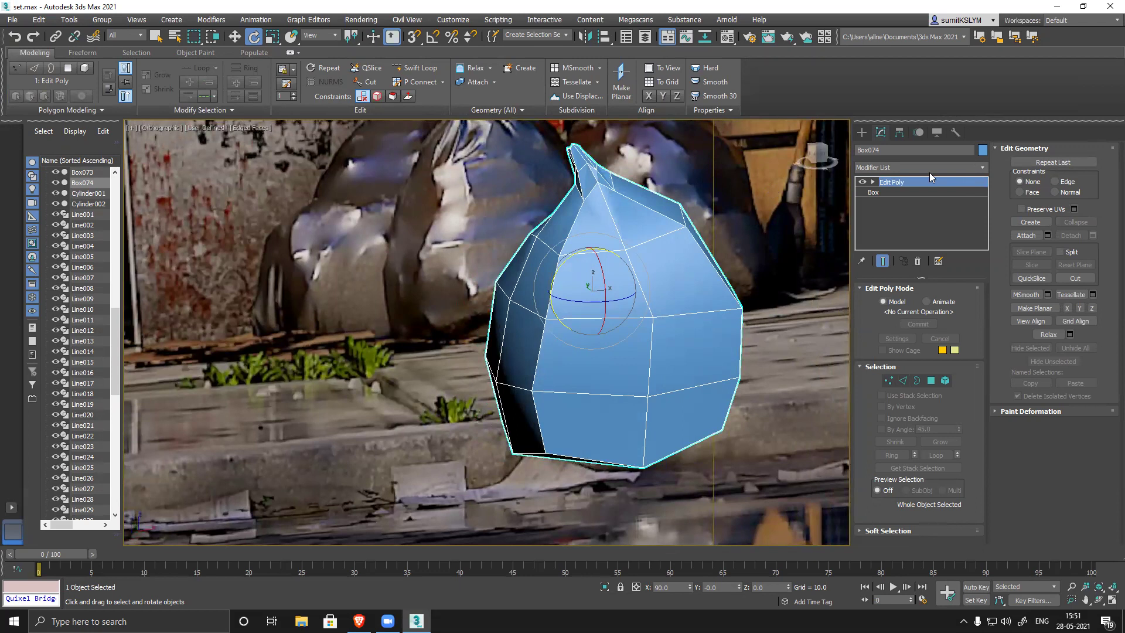
{"action": "left_click", "coordinate": [900, 165]}
{"action": "key", "text": "t"}
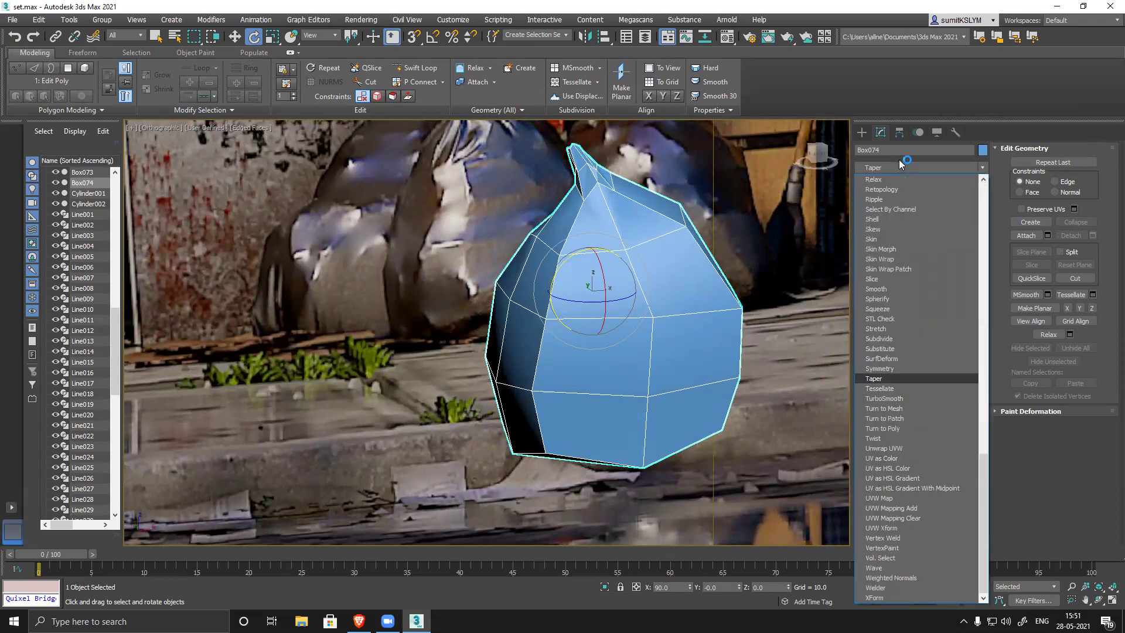
{"action": "left_click", "coordinate": [894, 398]}
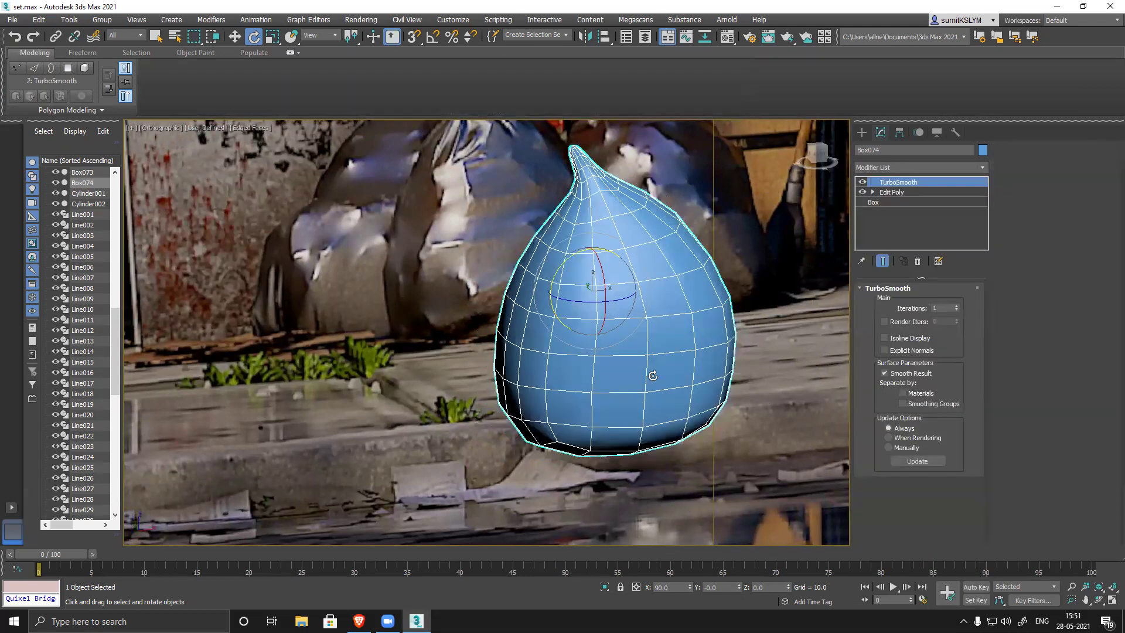
{"action": "middle_click_drag", "start_coordinate": [724, 398], "coordinate": [752, 392], "text": "alt"}
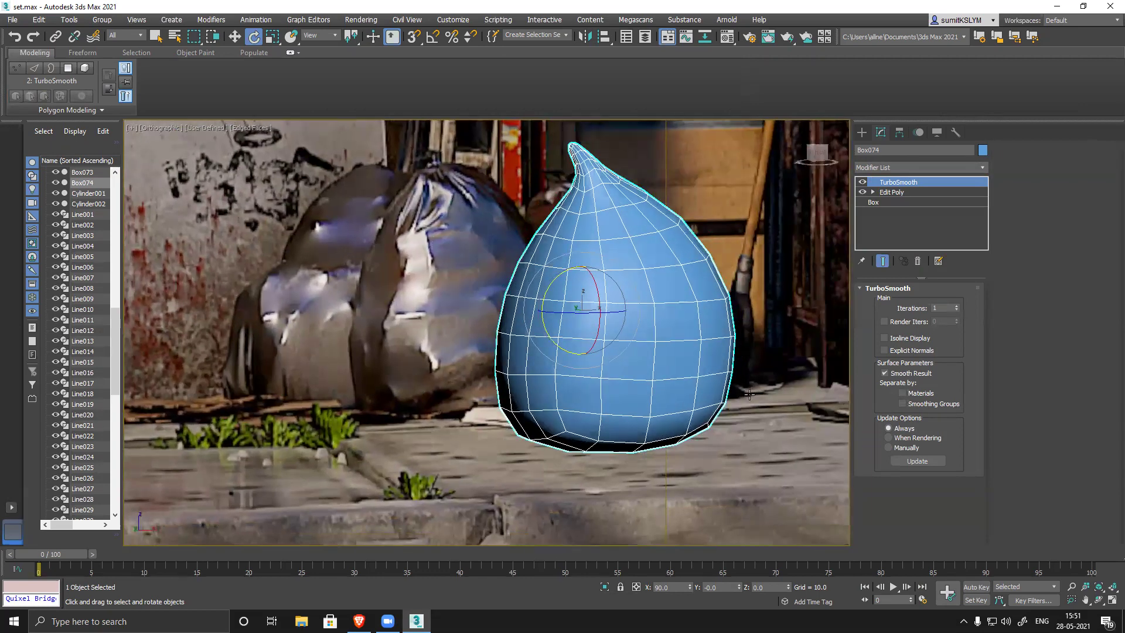
- Return to the front view and add a second Edit Poly modifier above TurboSmooth on the bag
{"action": "key", "text": "f"}
{"action": "middle_click_drag", "start_coordinate": [531, 347], "coordinate": [227, 365]}
{"action": "scroll", "coordinate": [644, 333], "scroll_direction": "up", "scroll_amount": 5}
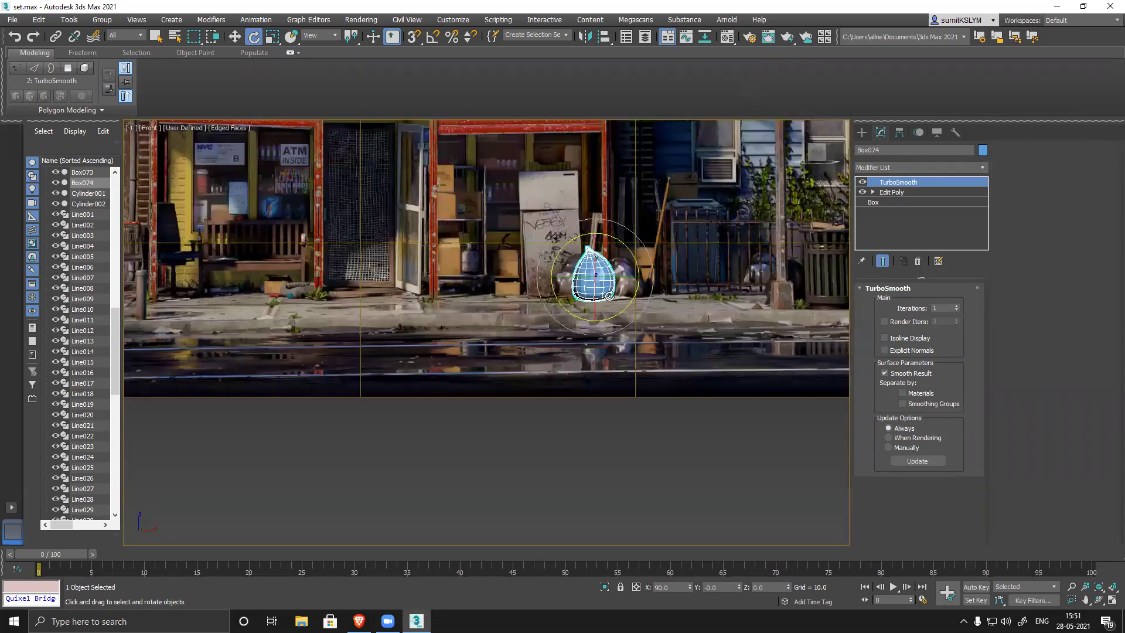
{"action": "scroll", "coordinate": [598, 261], "scroll_direction": "up", "scroll_amount": 8}
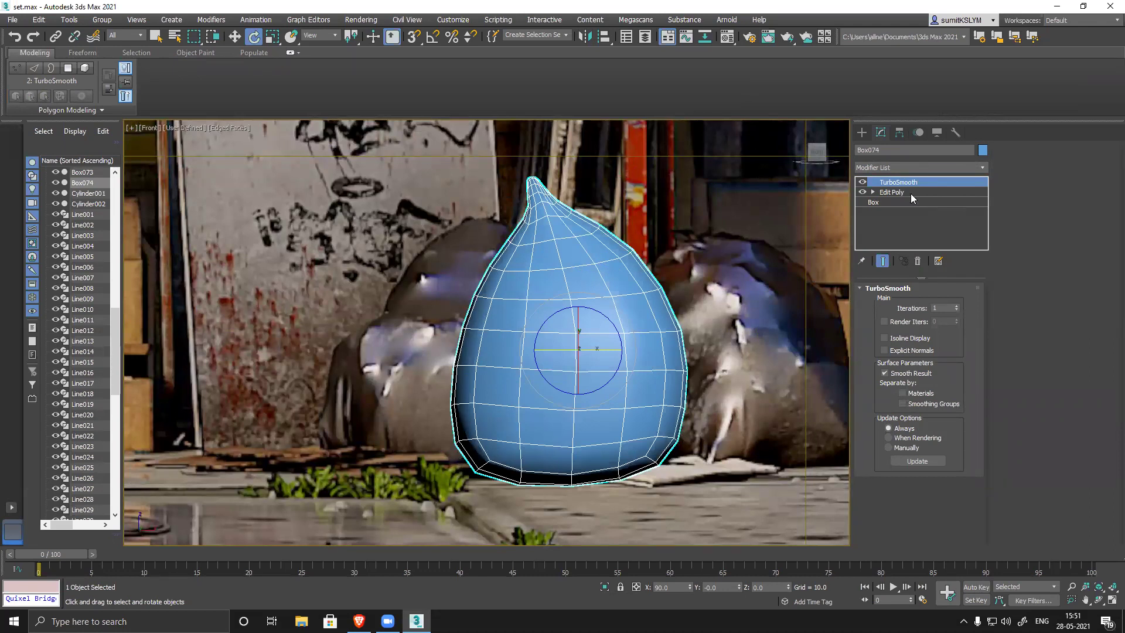
{"action": "left_click", "coordinate": [897, 169]}
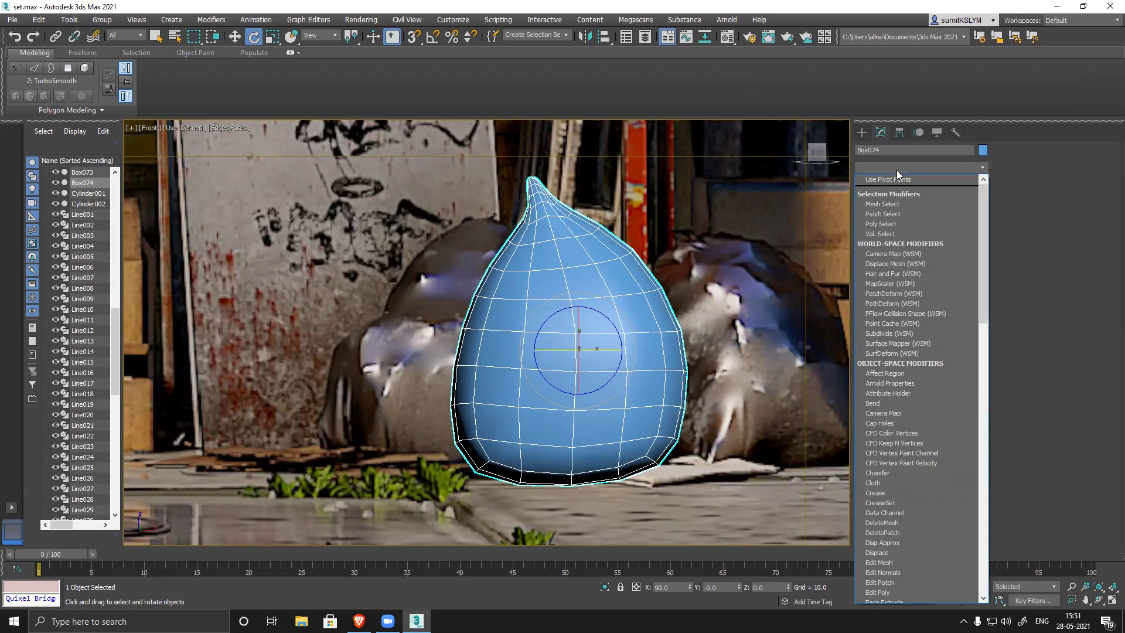
{"action": "key", "text": "e"}
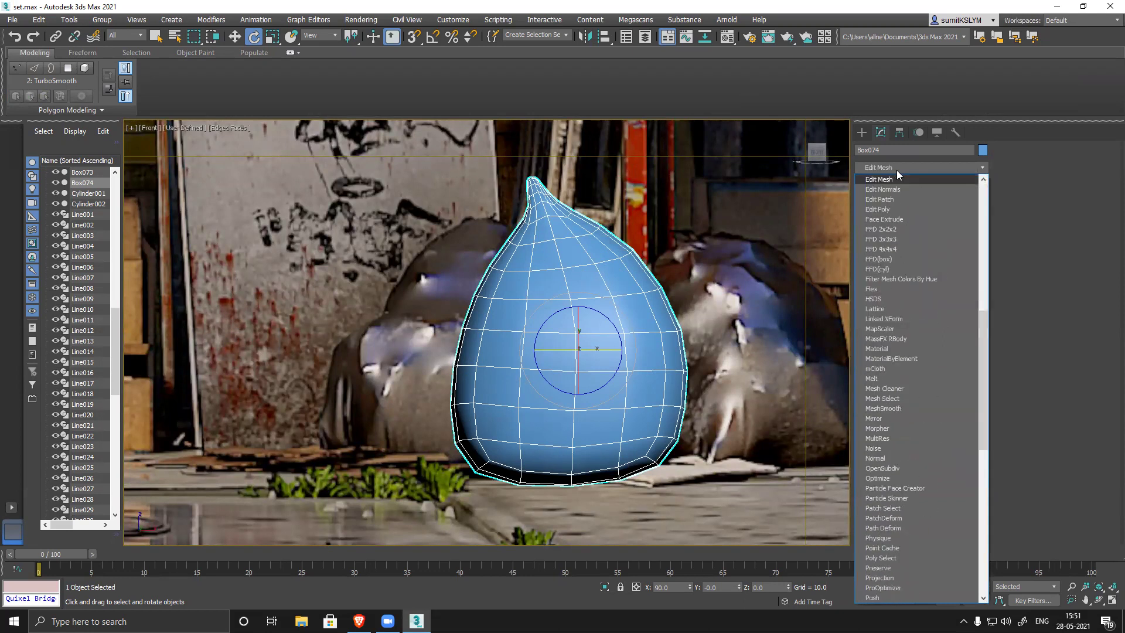
{"action": "left_click", "coordinate": [887, 209]}
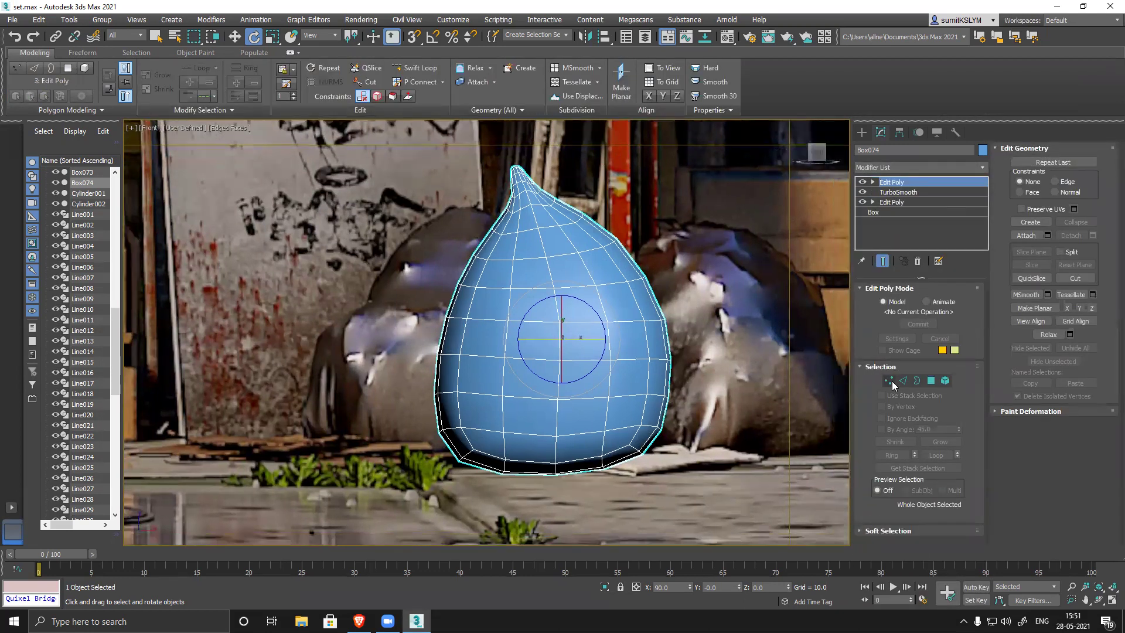
- Select a vertex on the bag's upper left side, make the bag see-through and enable soft selection with a falloff of 2.6
{"action": "left_click", "coordinate": [891, 381]}
{"action": "left_click", "coordinate": [474, 287]}
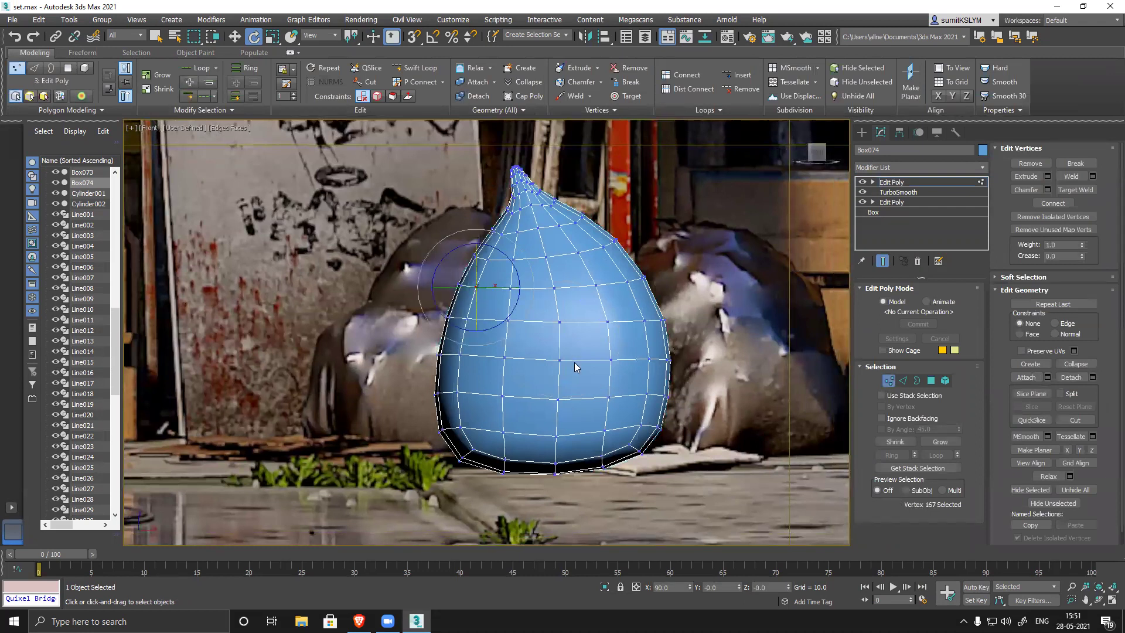
{"action": "key", "text": "alt+x"}
{"action": "middle_click_drag", "start_coordinate": [548, 359], "coordinate": [556, 359]}
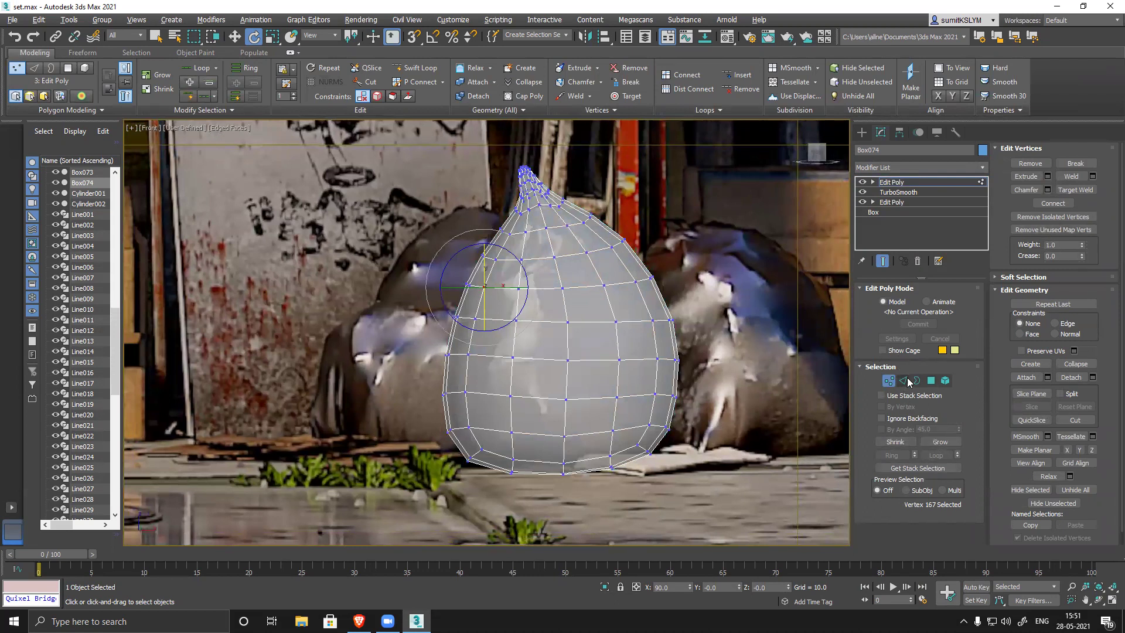
{"action": "left_click", "coordinate": [1006, 279]}
{"action": "left_click", "coordinate": [1018, 261]}
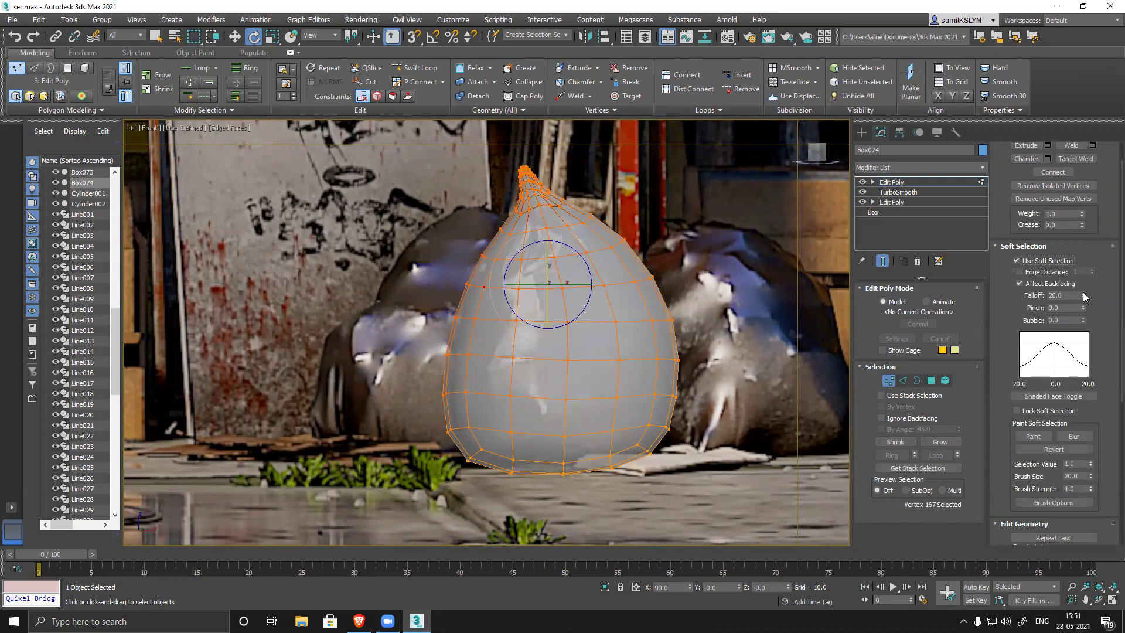
{"action": "left_click_drag", "start_coordinate": [1083, 295], "coordinate": [1081, 343]}
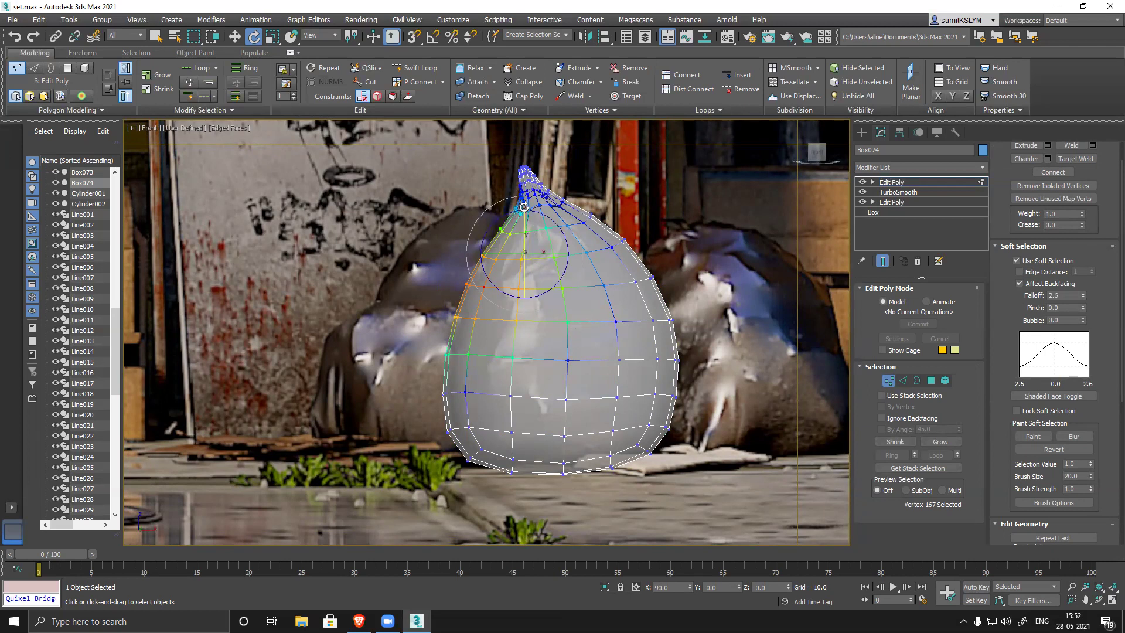
{"action": "key", "text": "w"}
{"action": "mouse_move", "coordinate": [536, 245]}
{"action": "left_mouse_down"}
{"action": "mouse_move", "coordinate": [464, 251]}
{"action": "mouse_move", "coordinate": [525, 261]}
{"action": "mouse_move", "coordinate": [437, 246]}
{"action": "mouse_move", "coordinate": [525, 264]}
{"action": "mouse_move", "coordinate": [482, 264]}
{"action": "mouse_move", "coordinate": [522, 234]}
{"action": "mouse_move", "coordinate": [548, 239]}
{"action": "left_mouse_up"}
{"action": "right_click", "coordinate": [548, 240]}
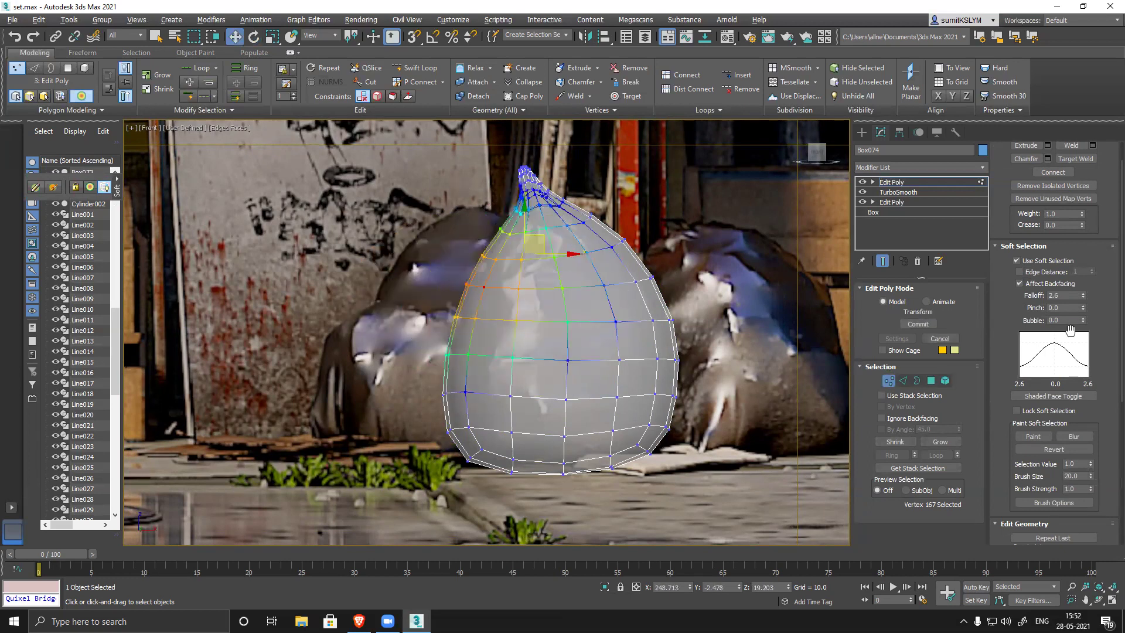
- Raise the TurboSmooth iterations to 2, accept the topology change, and go back to the upper Edit Poly
{"action": "left_click", "coordinate": [900, 191]}
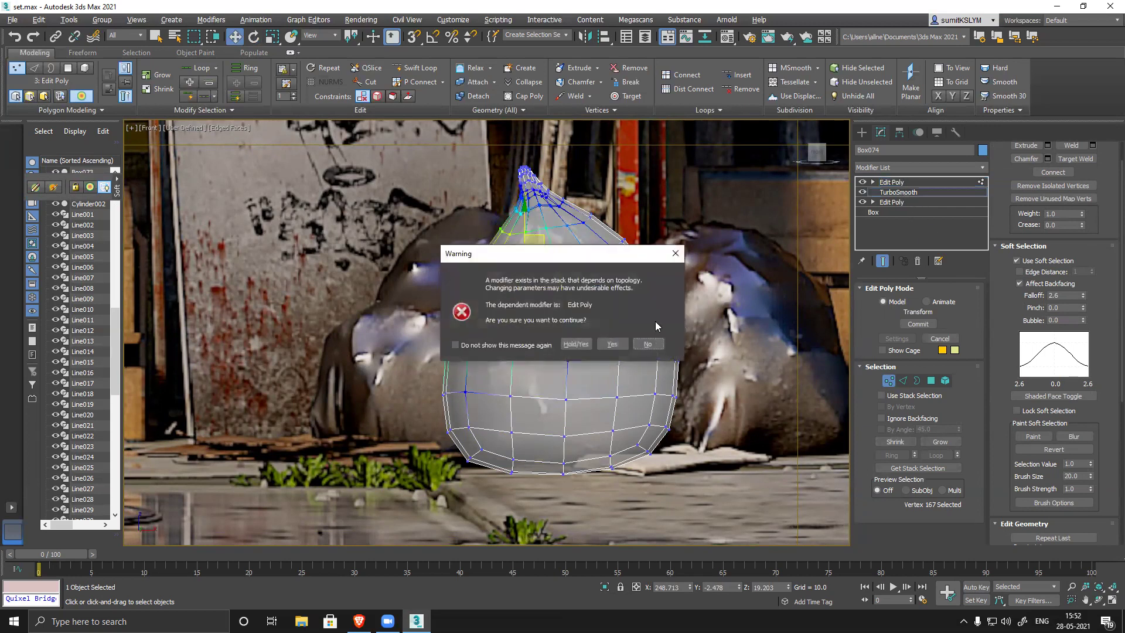
{"action": "left_click", "coordinate": [611, 345]}
{"action": "left_click", "coordinate": [956, 306]}
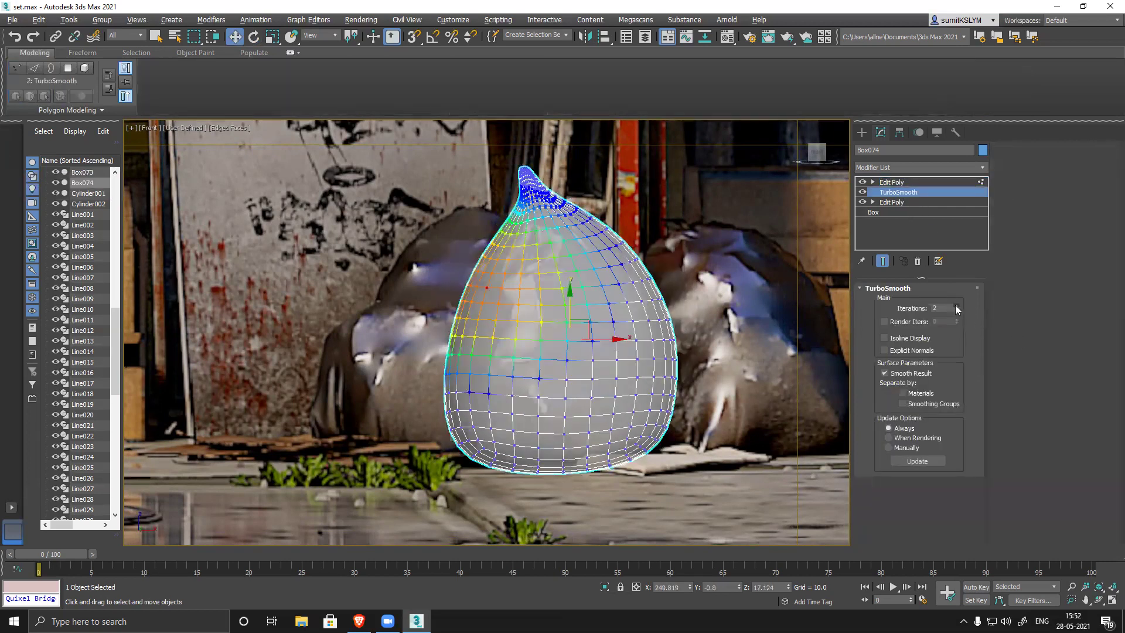
{"action": "left_click", "coordinate": [889, 182]}
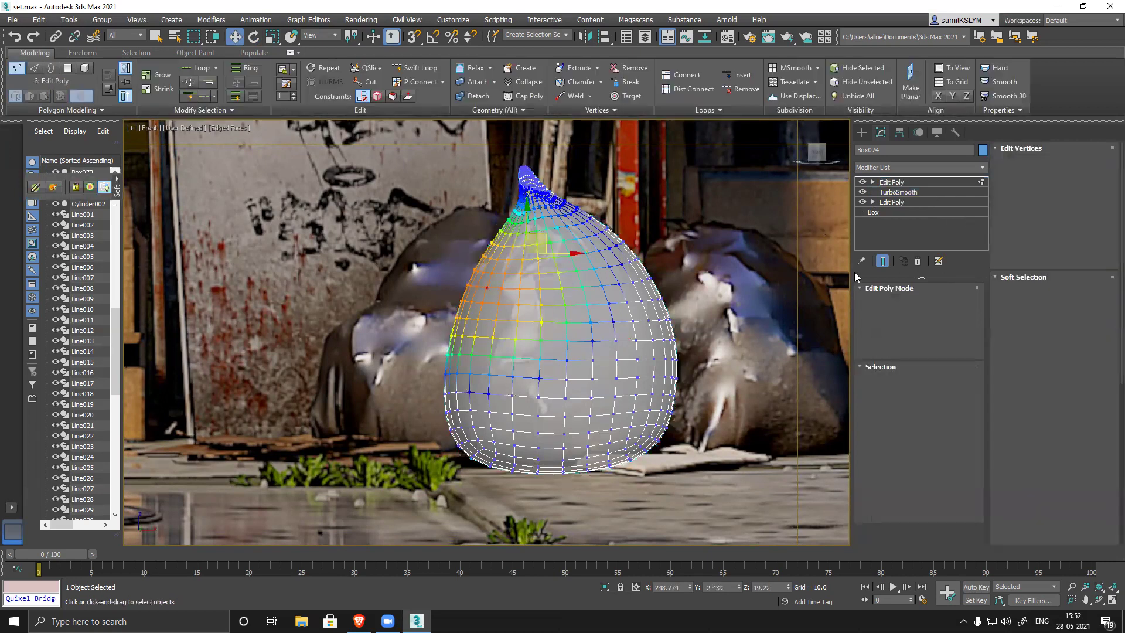
- Reduce the soft selection falloff to 1.009 and push vertices on the bag's upper and lower side inward to dent the surface
{"action": "left_click_drag", "start_coordinate": [1083, 330], "coordinate": [1082, 363]}
{"action": "middle_click_drag", "start_coordinate": [554, 272], "coordinate": [604, 289], "text": "alt"}
{"action": "middle_click_drag", "start_coordinate": [557, 321], "coordinate": [442, 280], "text": "alt"}
{"action": "scroll", "coordinate": [442, 280], "scroll_direction": "up", "scroll_amount": 2}
{"action": "left_click_drag", "start_coordinate": [477, 277], "coordinate": [498, 282]}
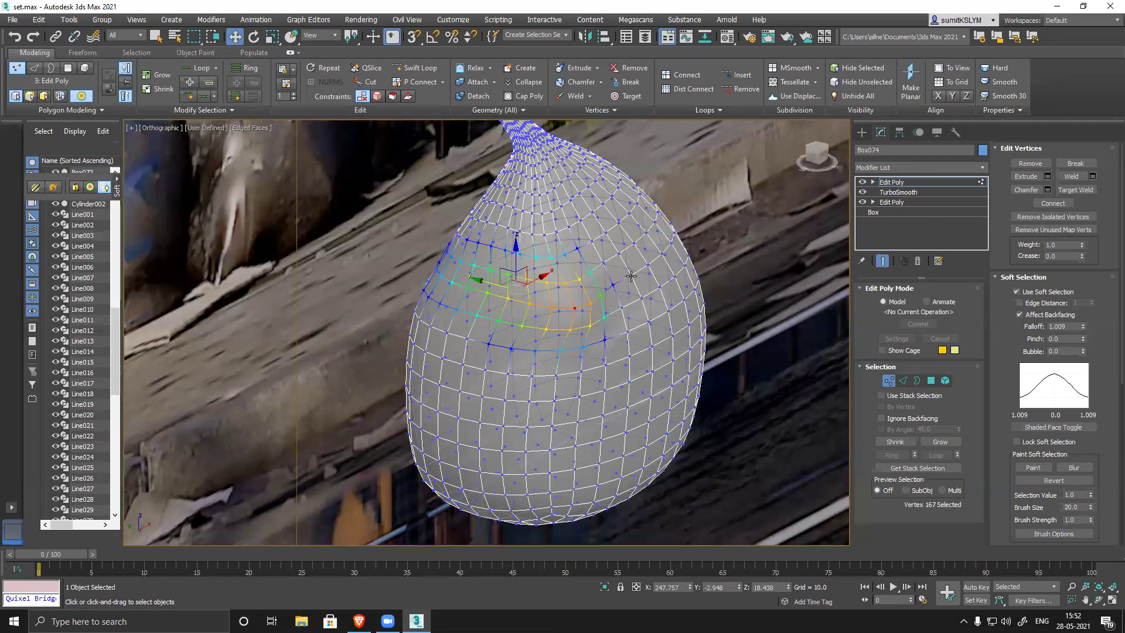
{"action": "left_click", "coordinate": [580, 422]}
{"action": "left_click_drag", "start_coordinate": [529, 416], "coordinate": [561, 425]}
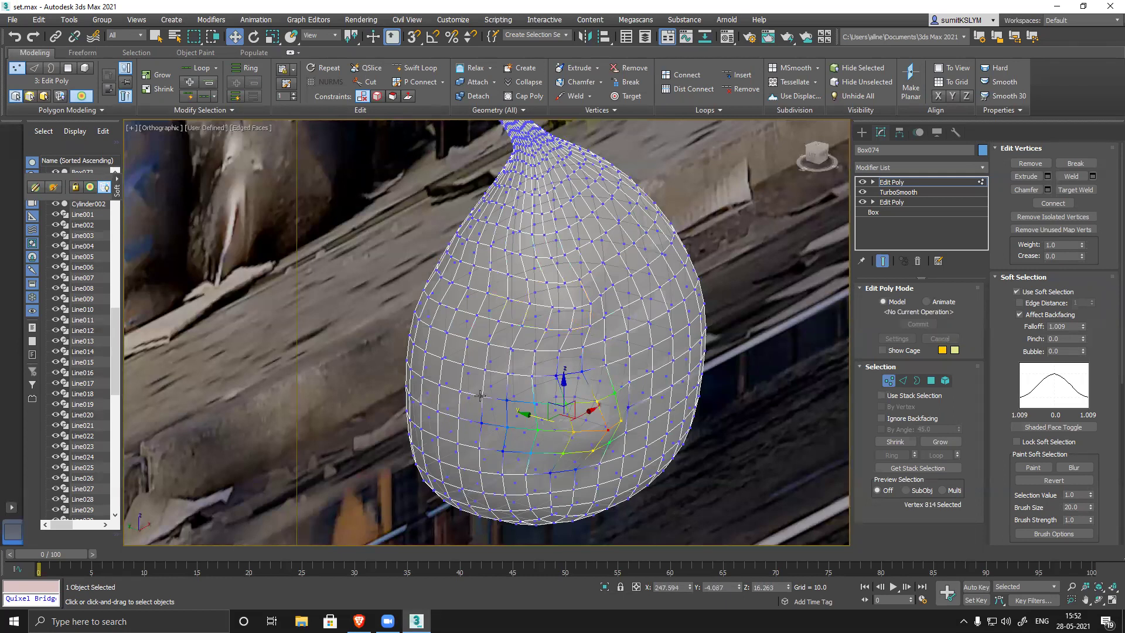
- Move soft-selected vertices around the lower half of the garbage bag to sink uneven dents into its surface
{"action": "left_click", "coordinate": [481, 397]}
{"action": "left_click_drag", "start_coordinate": [500, 378], "coordinate": [484, 461]}
{"action": "left_click", "coordinate": [480, 473]}
{"action": "middle_click_drag", "start_coordinate": [536, 528], "coordinate": [496, 411], "text": "alt"}
{"action": "left_click", "coordinate": [471, 414]}
{"action": "left_click_drag", "start_coordinate": [466, 369], "coordinate": [465, 389]}
- Push vertices on the bag's right face and right contour inward to dent that side
{"action": "middle_click_drag", "start_coordinate": [562, 428], "coordinate": [637, 416], "text": "alt"}
{"action": "left_click", "coordinate": [649, 334]}
{"action": "left_click_drag", "start_coordinate": [680, 326], "coordinate": [643, 280]}
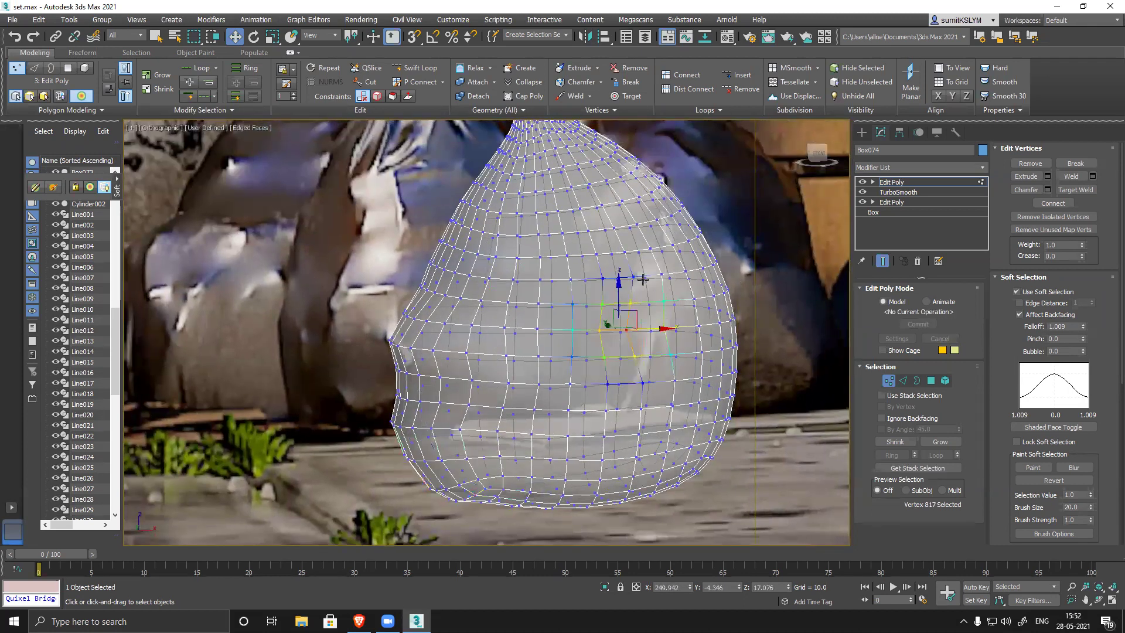
{"action": "left_click", "coordinate": [613, 252]}
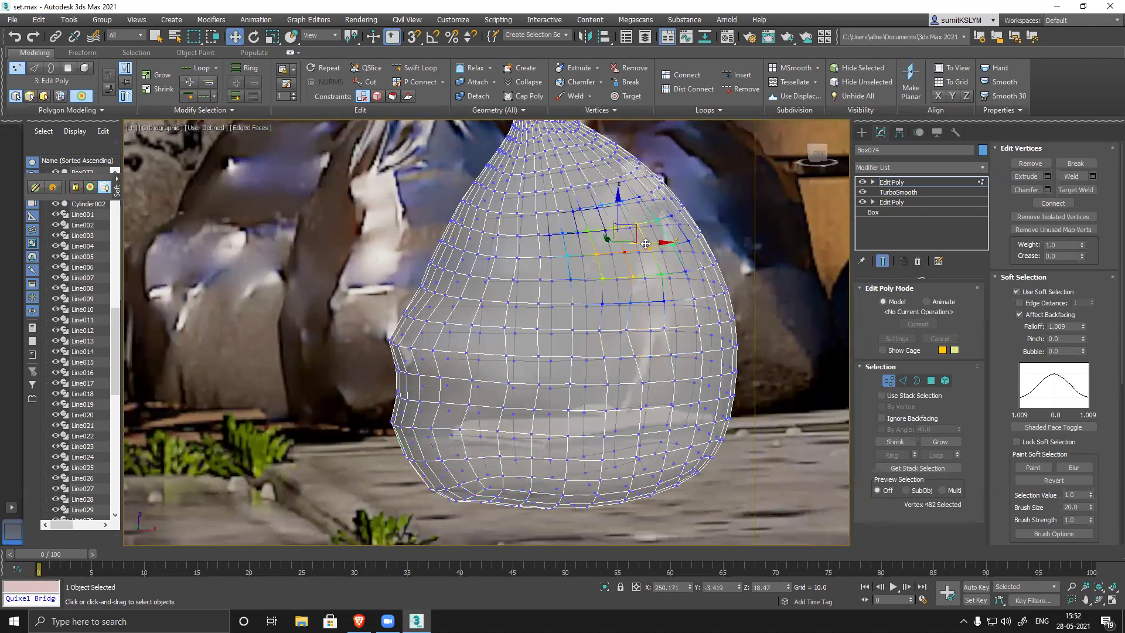
{"action": "left_click", "coordinate": [724, 293]}
{"action": "left_click_drag", "start_coordinate": [750, 291], "coordinate": [743, 362]}
{"action": "left_click", "coordinate": [718, 342]}
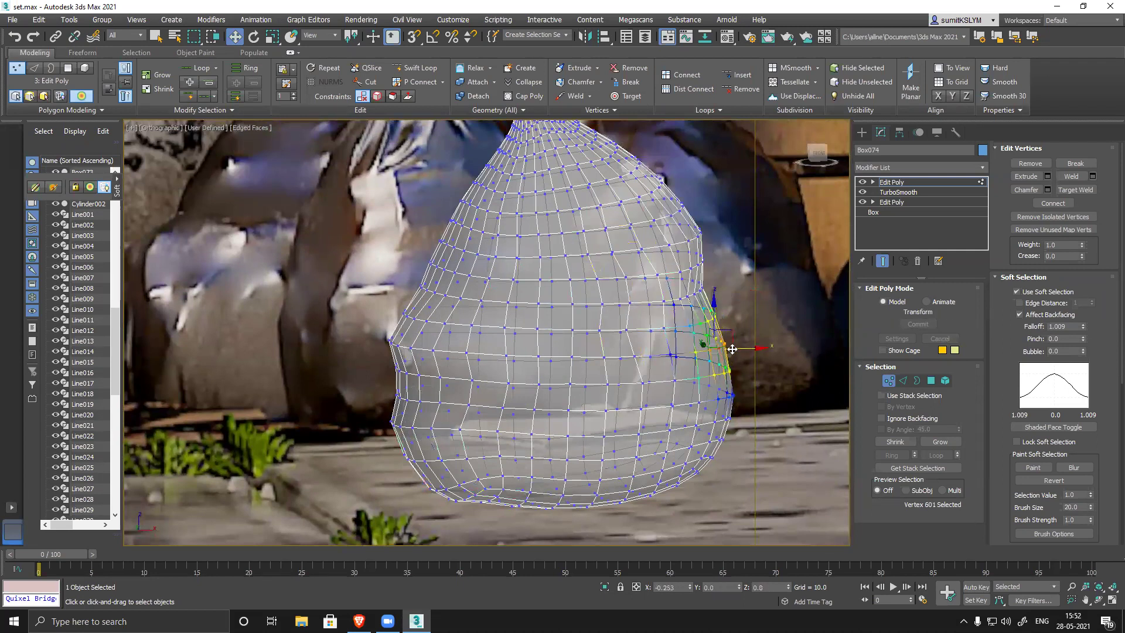
- Pull the bag's lower right corner inward and shift single vertices on its lower and upper face slightly
{"action": "left_click", "coordinate": [699, 469]}
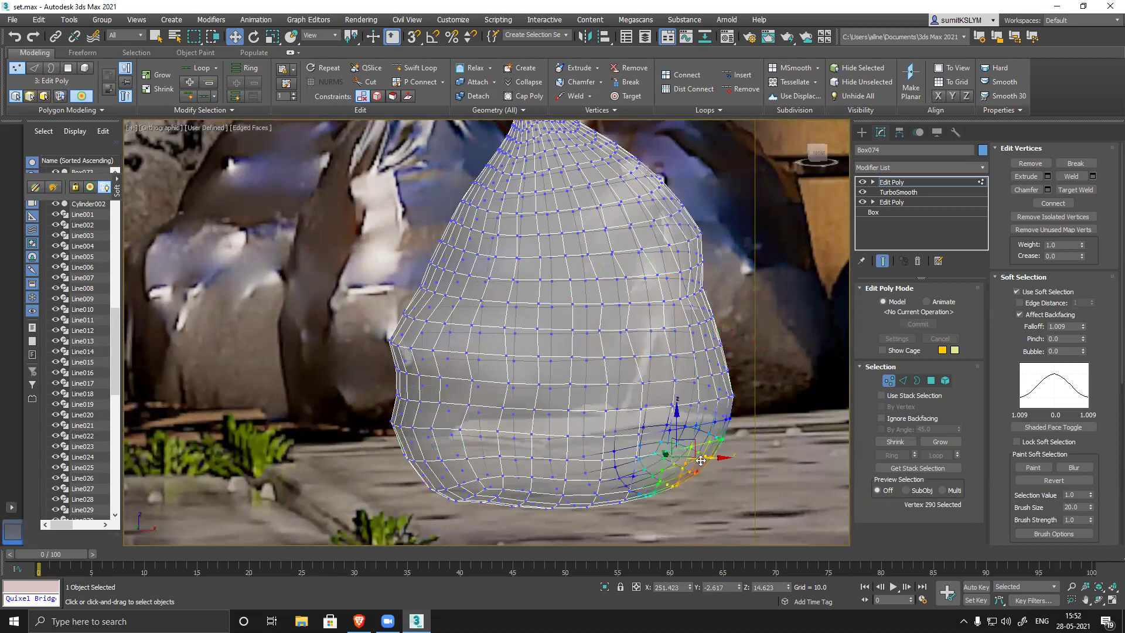
{"action": "left_click_drag", "start_coordinate": [689, 441], "coordinate": [679, 466]}
{"action": "left_click", "coordinate": [606, 436]}
{"action": "left_click_drag", "start_coordinate": [616, 426], "coordinate": [605, 426]}
{"action": "left_click", "coordinate": [589, 254]}
{"action": "left_click_drag", "start_coordinate": [587, 236], "coordinate": [612, 233]}
- Return to the front view, reduce the soft selection falloff to 0.969 and shift a vertex on the bag's upper left face toward the centre
{"action": "key", "text": "f"}
{"action": "middle_click_drag", "start_coordinate": [563, 291], "coordinate": [417, 291]}
{"action": "scroll", "coordinate": [778, 293], "scroll_direction": "up", "scroll_amount": 8}
{"action": "middle_click_drag", "start_coordinate": [701, 308], "coordinate": [394, 168]}
{"action": "scroll", "coordinate": [612, 256], "scroll_direction": "up", "scroll_amount": 2}
{"action": "scroll", "coordinate": [530, 257], "scroll_direction": "up", "scroll_amount": 8}
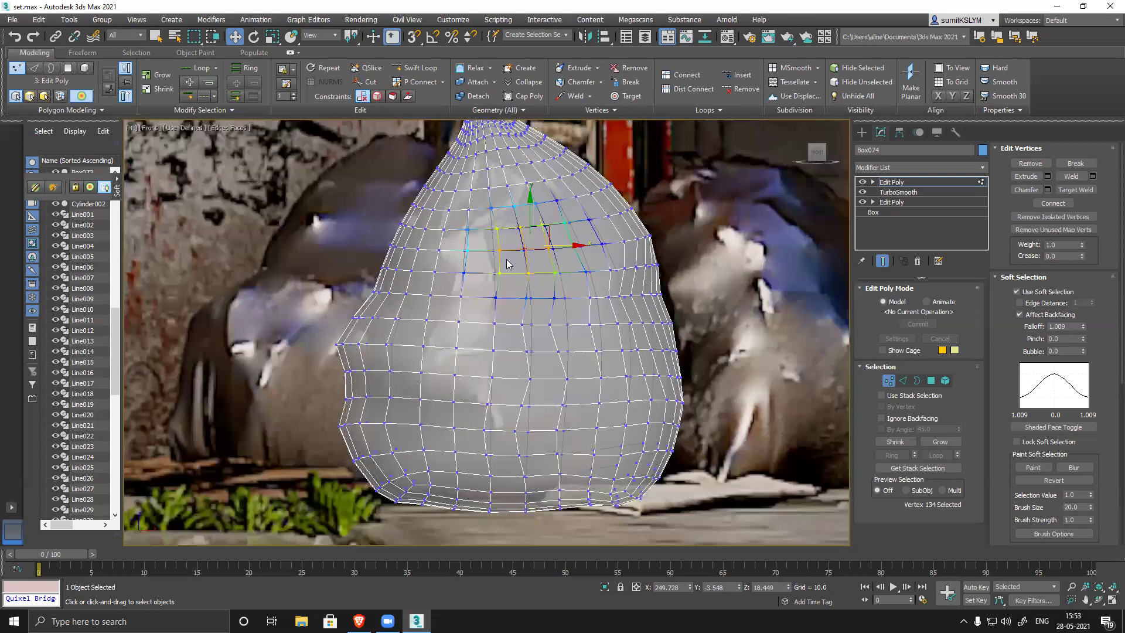
{"action": "left_click", "coordinate": [446, 300]}
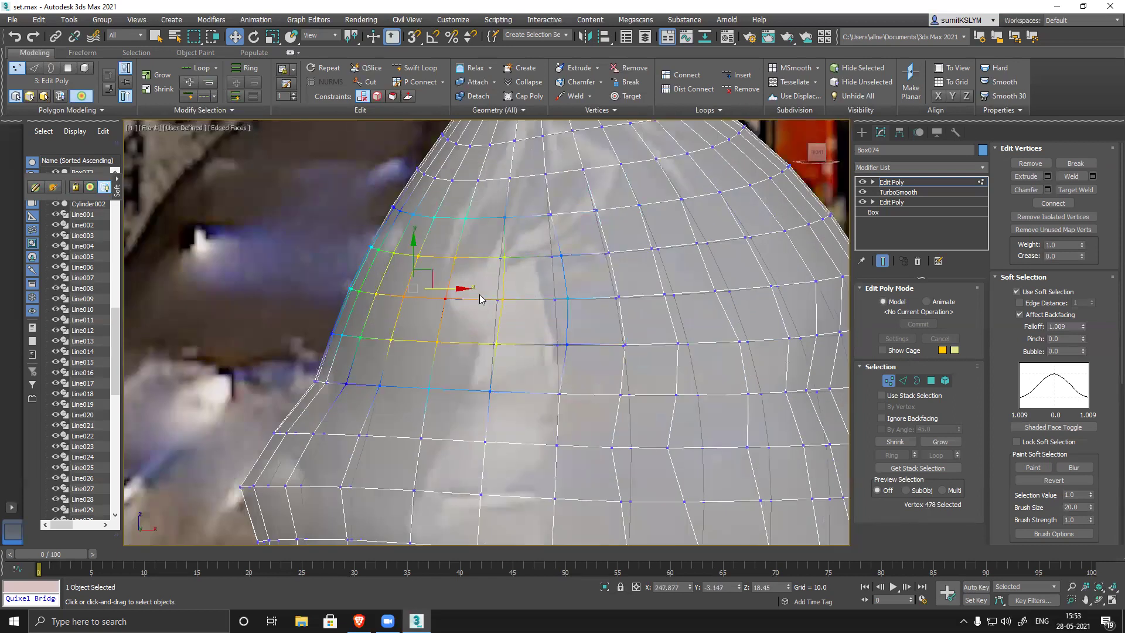
{"action": "left_click", "coordinate": [1085, 328]}
{"action": "left_click_drag", "start_coordinate": [438, 284], "coordinate": [480, 284]}
- Shift vertices on the middle left face of the bag toward the centre to follow the reference crease
{"action": "middle_click_drag", "start_coordinate": [495, 394], "coordinate": [500, 307]}
{"action": "left_click", "coordinate": [425, 352]}
{"action": "left_click_drag", "start_coordinate": [421, 318], "coordinate": [490, 328]}
{"action": "middle_click_drag", "start_coordinate": [491, 423], "coordinate": [493, 317]}
{"action": "left_click", "coordinate": [408, 364]}
{"action": "left_click", "coordinate": [428, 354]}
{"action": "left_click", "coordinate": [412, 364]}
{"action": "left_click_drag", "start_coordinate": [439, 350], "coordinate": [507, 356]}
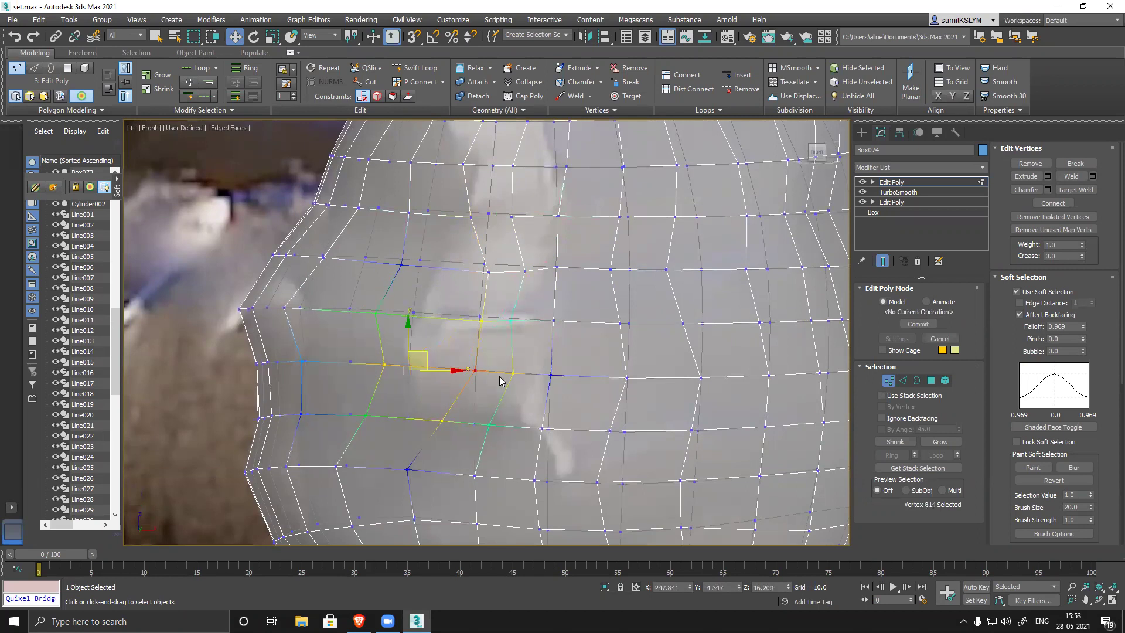
- Pull vertices on the bag's lower left face far toward the centre to form a pointed crease
{"action": "middle_click_drag", "start_coordinate": [455, 479], "coordinate": [428, 392]}
{"action": "left_click", "coordinate": [384, 387]}
{"action": "left_click_drag", "start_coordinate": [411, 382], "coordinate": [566, 379]}
{"action": "left_click", "coordinate": [516, 395]}
{"action": "left_click", "coordinate": [367, 381]}
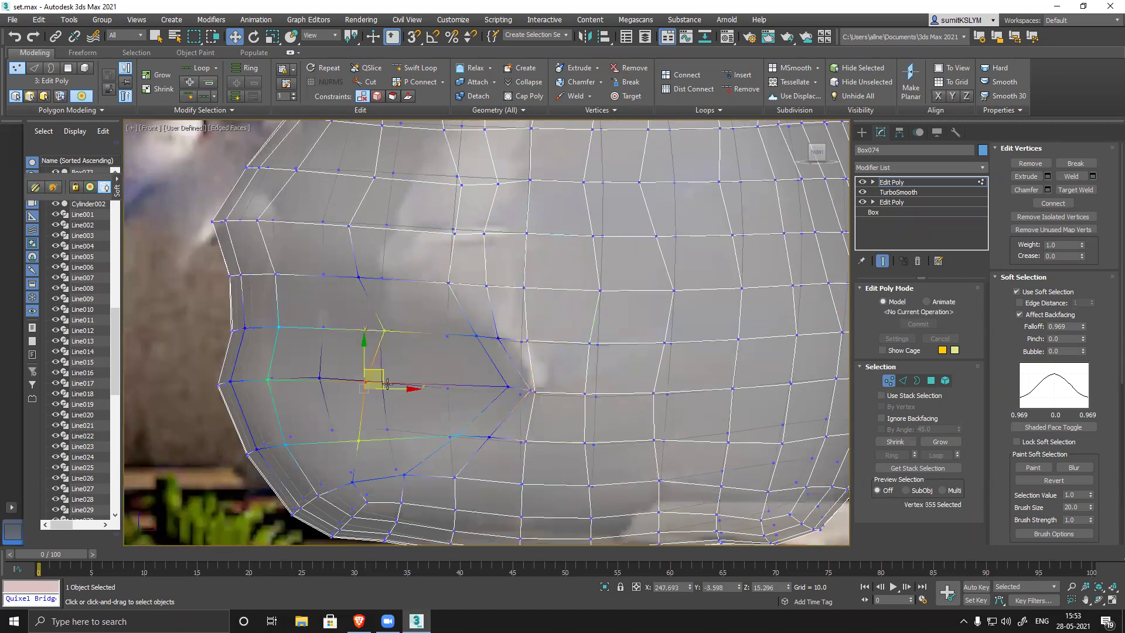
{"action": "left_click_drag", "start_coordinate": [383, 374], "coordinate": [504, 377]}
- Shift vertices on the bag's upper face below the neck toward the right to form a fold, undoing one unwanted change
{"action": "middle_click_drag", "start_coordinate": [498, 266], "coordinate": [465, 470]}
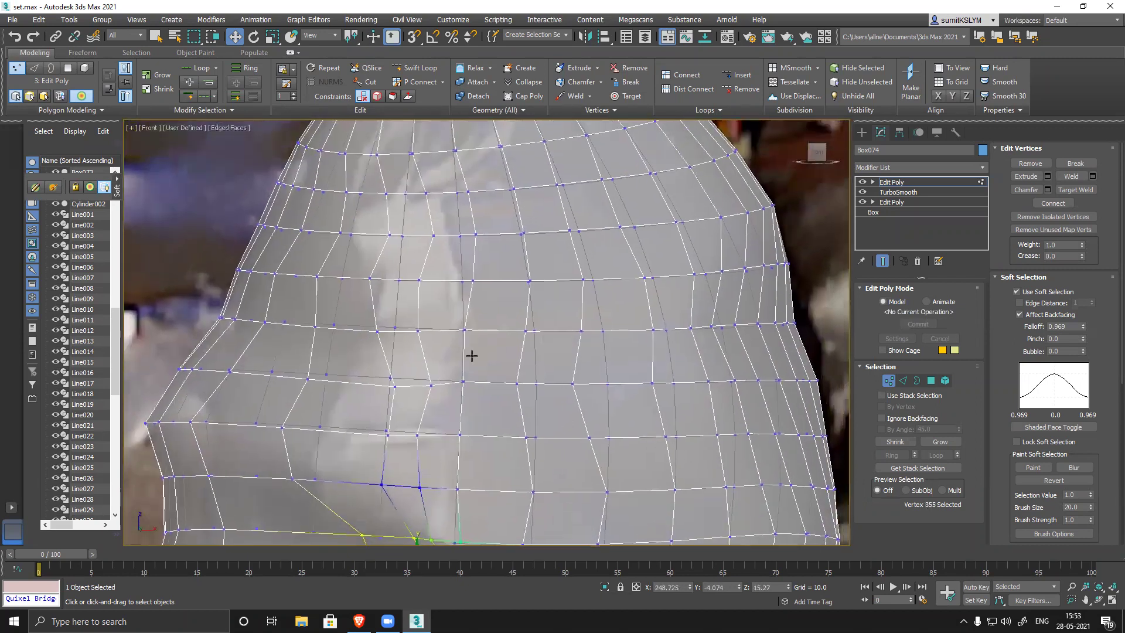
{"action": "middle_click_drag", "start_coordinate": [515, 221], "coordinate": [468, 343]}
{"action": "scroll", "coordinate": [473, 298], "scroll_direction": "down", "scroll_amount": 2}
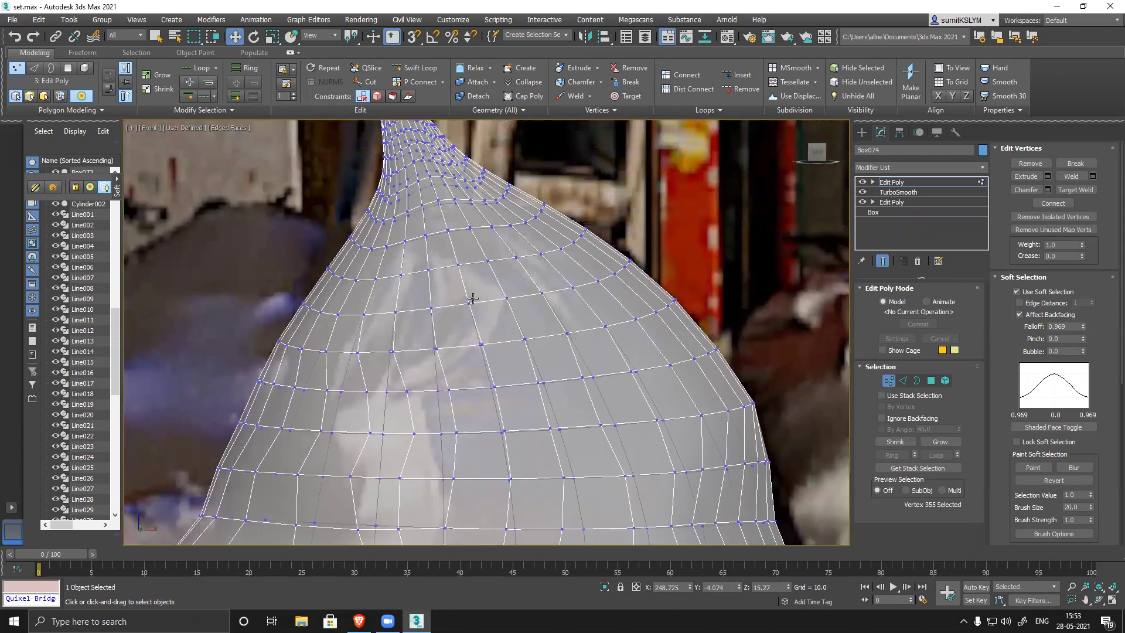
{"action": "left_click", "coordinate": [434, 305]}
{"action": "left_click_drag", "start_coordinate": [429, 263], "coordinate": [499, 259]}
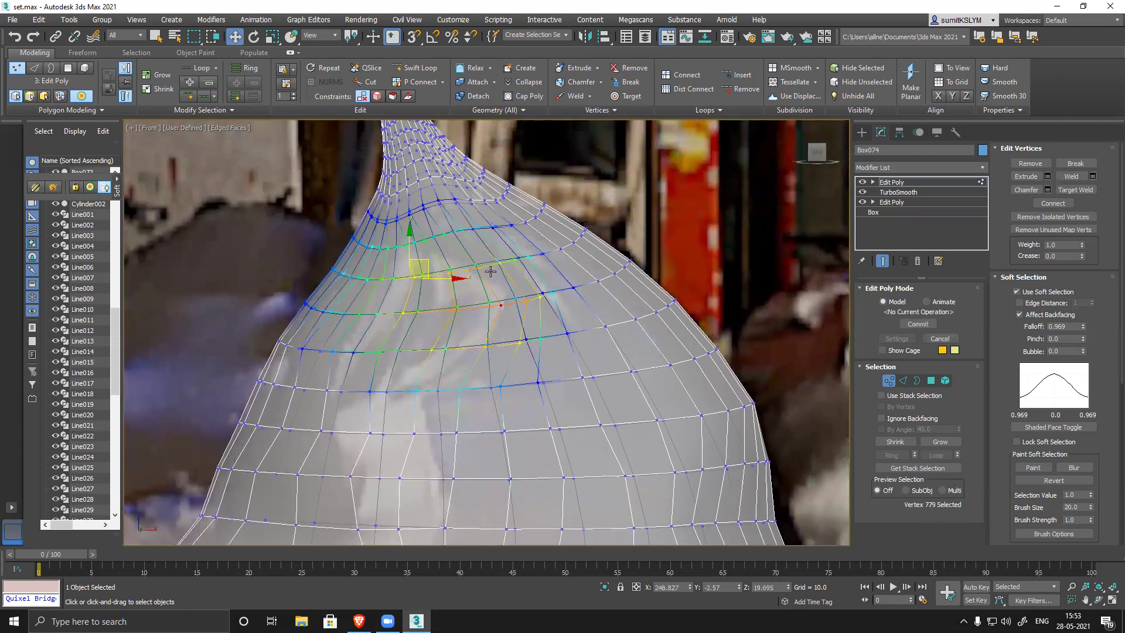
{"action": "left_click", "coordinate": [380, 351]}
{"action": "left_click_drag", "start_coordinate": [376, 320], "coordinate": [474, 340]}
{"action": "left_click", "coordinate": [500, 387]}
{"action": "left_click", "coordinate": [526, 361]}
{"action": "key", "text": "ctrl+z"}
{"action": "left_click_drag", "start_coordinate": [511, 360], "coordinate": [522, 357]}
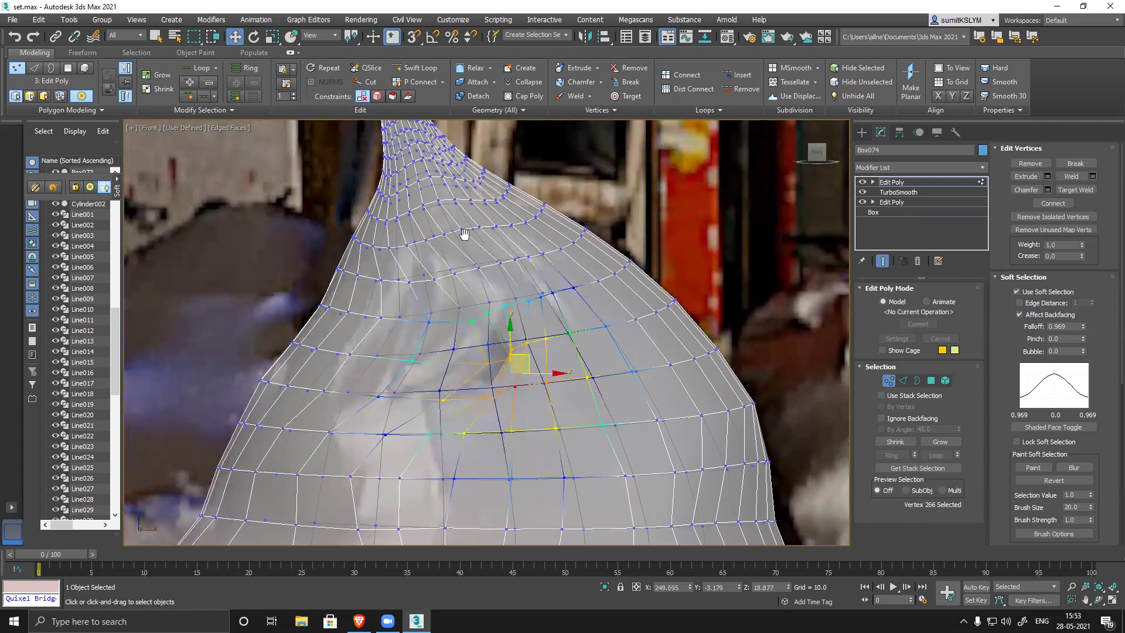
- Bend the bag's neck toward the right and reshape the vertices at its base with soft selection
{"action": "middle_click_drag", "start_coordinate": [465, 234], "coordinate": [474, 317]}
{"action": "left_click", "coordinate": [407, 298]}
{"action": "left_click_drag", "start_coordinate": [448, 240], "coordinate": [488, 241]}
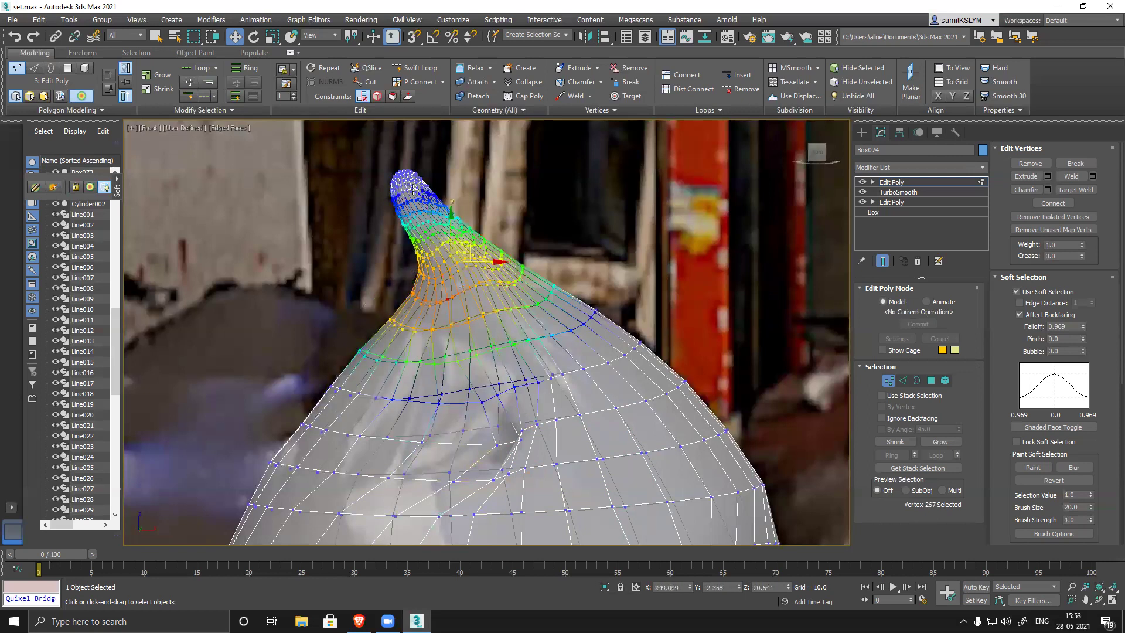
{"action": "left_click", "coordinate": [552, 286]}
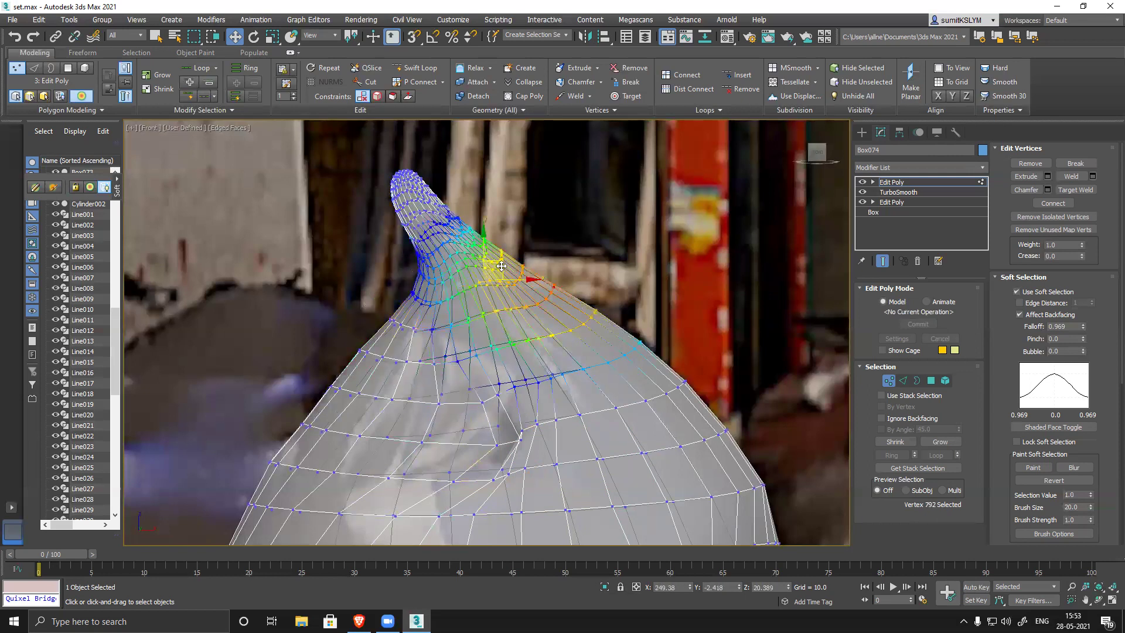
{"action": "left_click", "coordinate": [479, 233]}
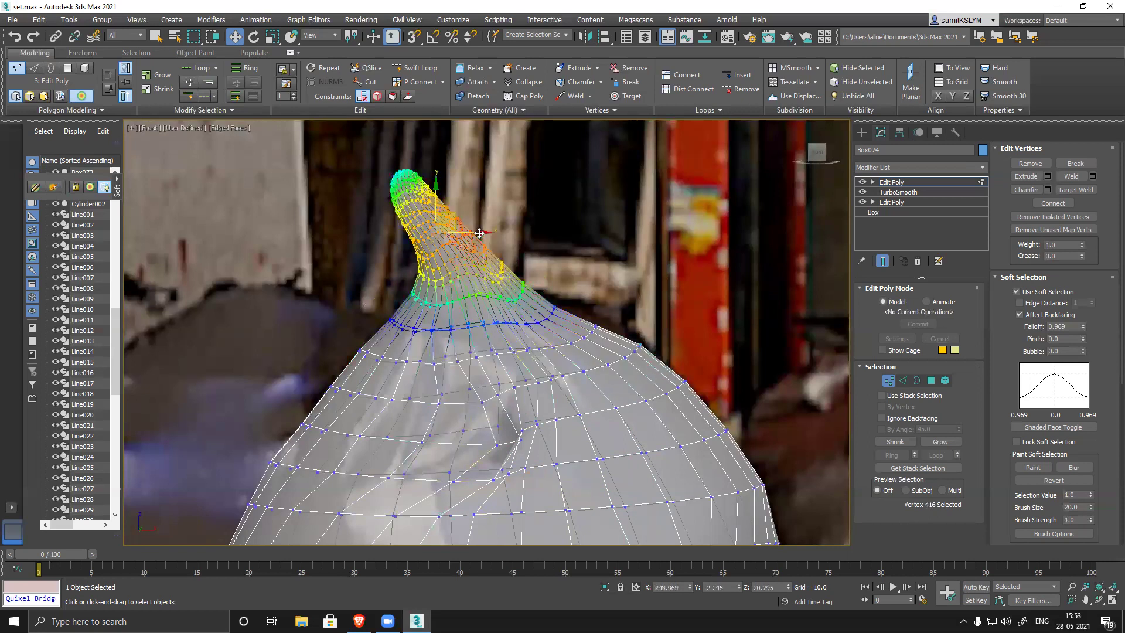
{"action": "left_click", "coordinate": [430, 256]}
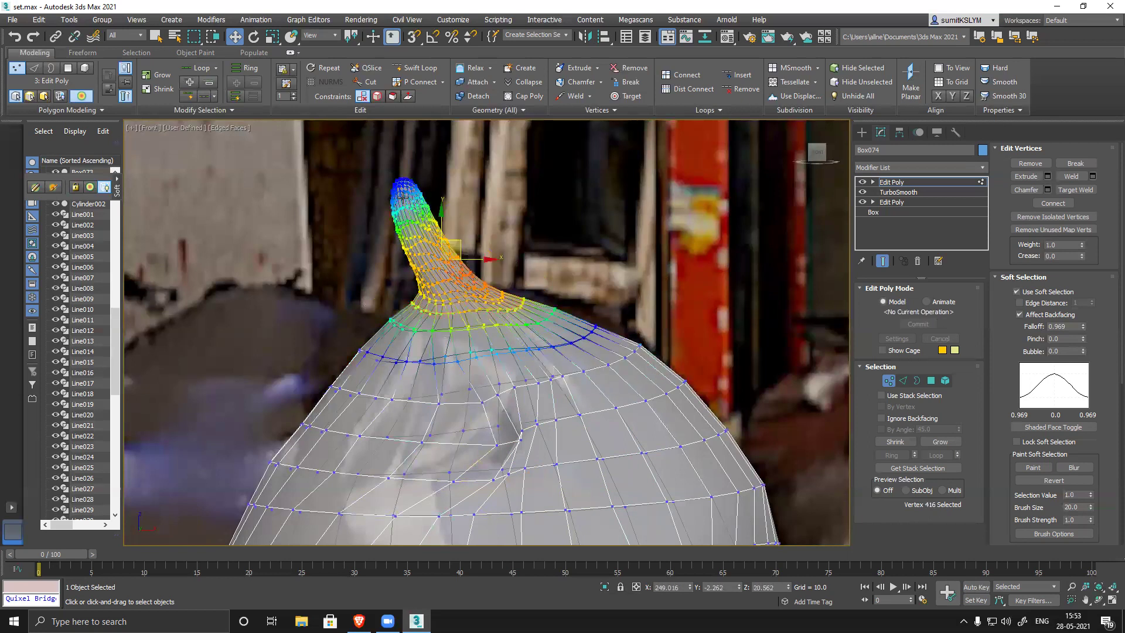
- Lower the tip of the bag's neck and adjust the left side of the neck's base
{"action": "left_click", "coordinate": [400, 178]}
{"action": "left_click_drag", "start_coordinate": [417, 178], "coordinate": [427, 217]}
{"action": "left_click", "coordinate": [413, 306]}
{"action": "mouse_move", "coordinate": [452, 262]}
{"action": "left_mouse_down"}
{"action": "mouse_move", "coordinate": [449, 284]}
{"action": "mouse_move", "coordinate": [447, 257]}
{"action": "left_mouse_up"}
- Adjust vertices along the bag's left shoulder and upper left contour, moving them slightly inward
{"action": "left_click", "coordinate": [389, 332]}
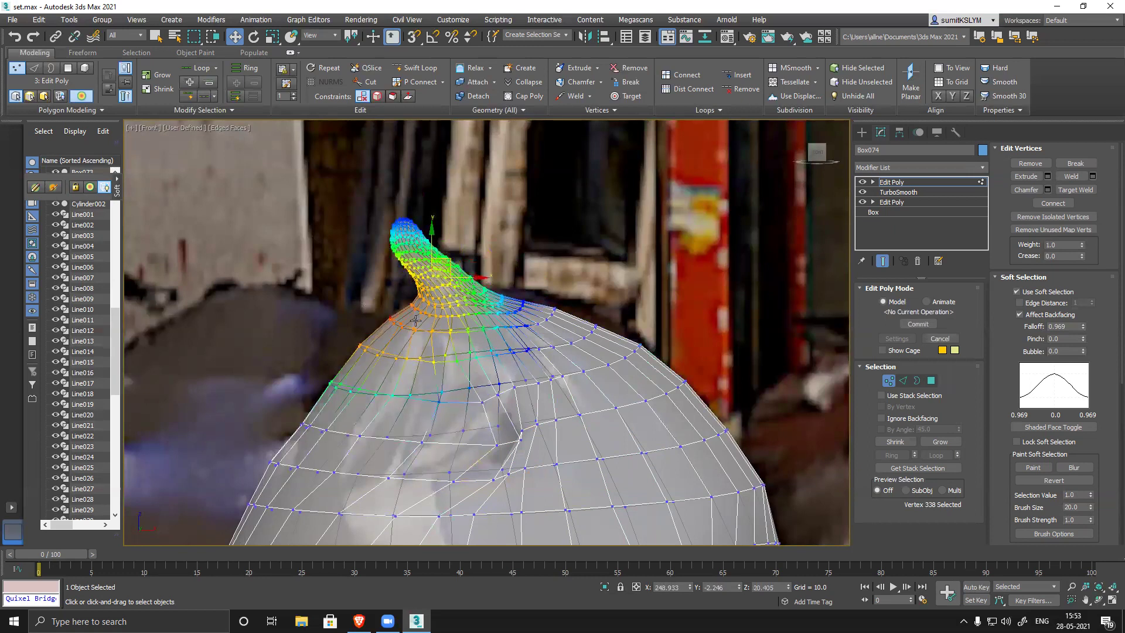
{"action": "left_click", "coordinate": [334, 381]}
{"action": "left_click_drag", "start_coordinate": [396, 355], "coordinate": [401, 360]}
{"action": "middle_click_drag", "start_coordinate": [396, 455], "coordinate": [510, 253]}
{"action": "left_click", "coordinate": [344, 348]}
{"action": "left_click_drag", "start_coordinate": [386, 331], "coordinate": [406, 328]}
- Push the bag's middle and lower left contour inward, including the lower left corner, to round off the outline
{"action": "middle_click_drag", "start_coordinate": [388, 451], "coordinate": [452, 264]}
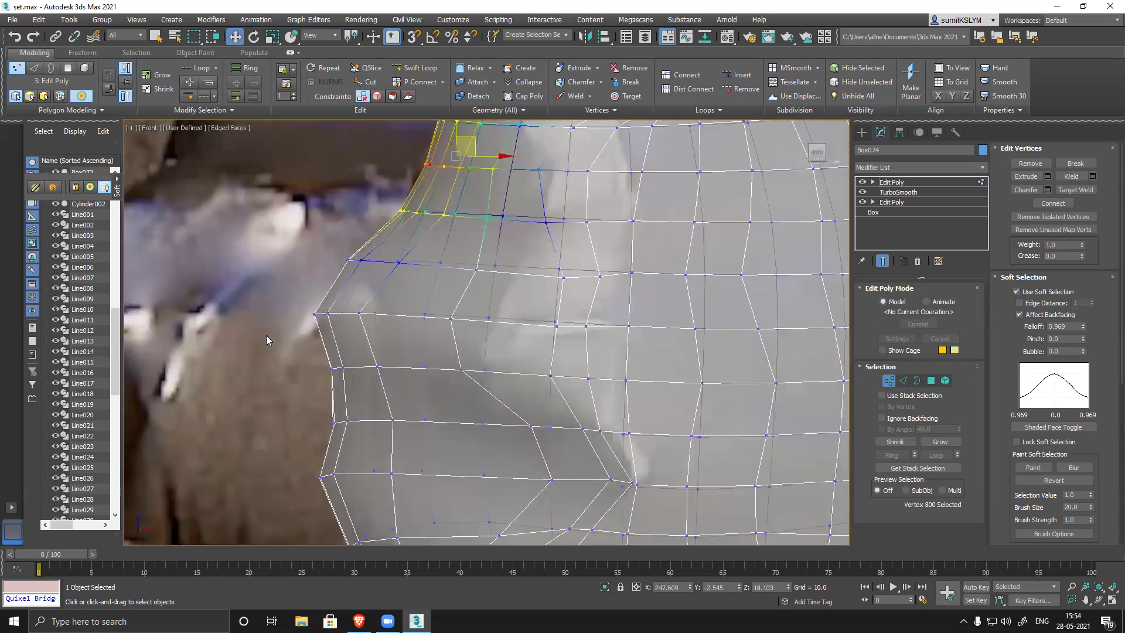
{"action": "left_click", "coordinate": [312, 316]}
{"action": "left_click_drag", "start_coordinate": [369, 319], "coordinate": [415, 317]}
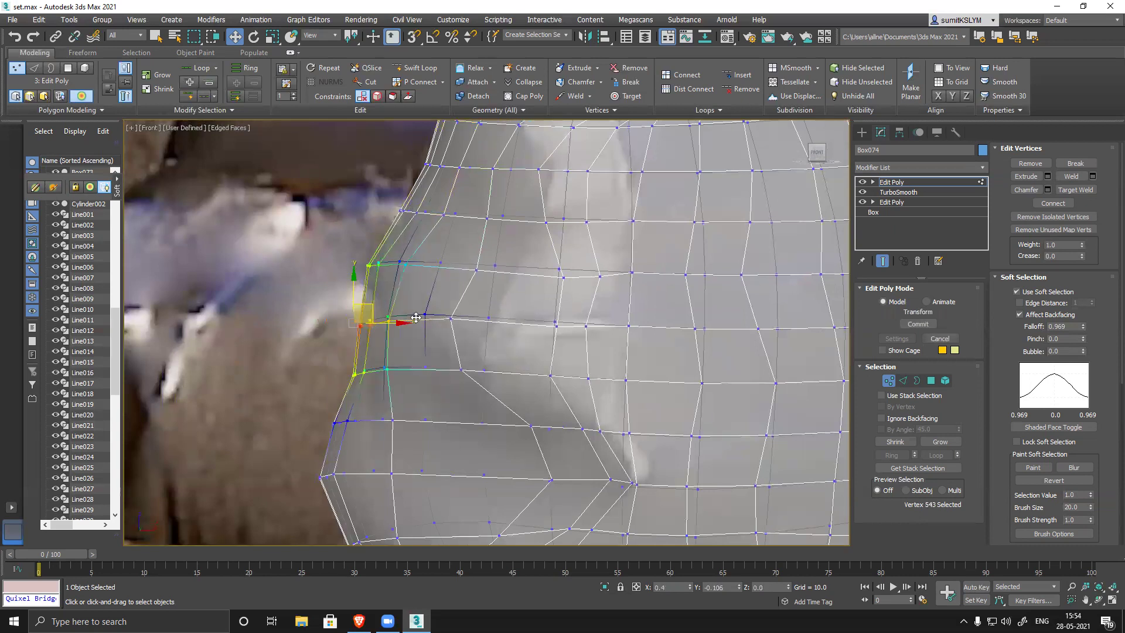
{"action": "middle_click_drag", "start_coordinate": [391, 437], "coordinate": [399, 302]}
{"action": "left_click", "coordinate": [329, 341]}
{"action": "left_click_drag", "start_coordinate": [380, 318], "coordinate": [418, 348]}
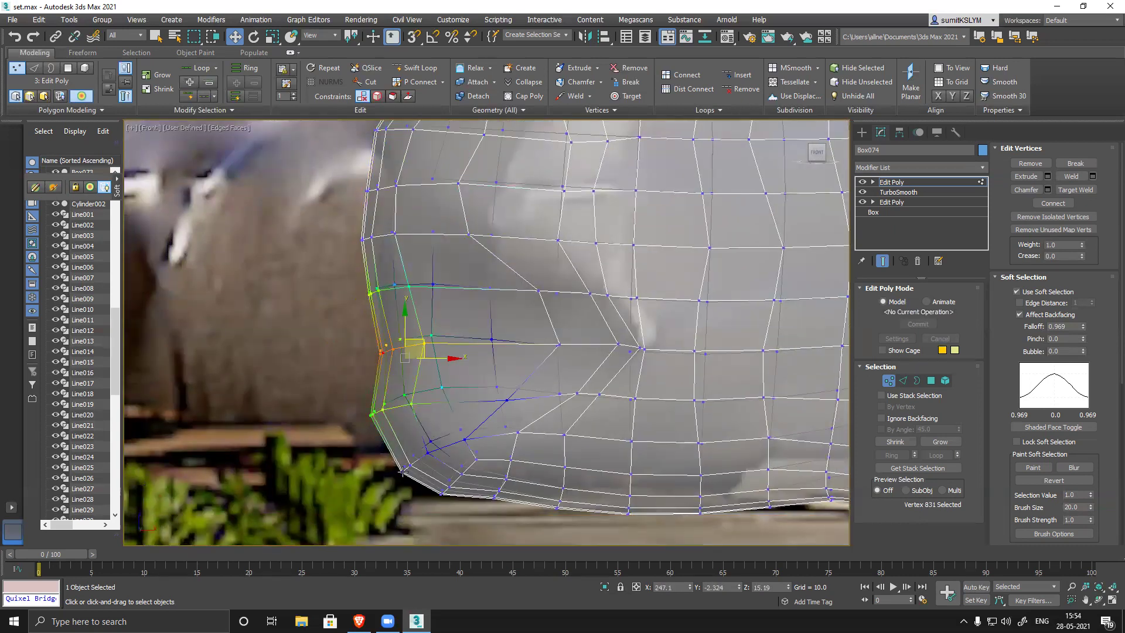
{"action": "left_click", "coordinate": [402, 472]}
{"action": "left_click_drag", "start_coordinate": [462, 434], "coordinate": [524, 434]}
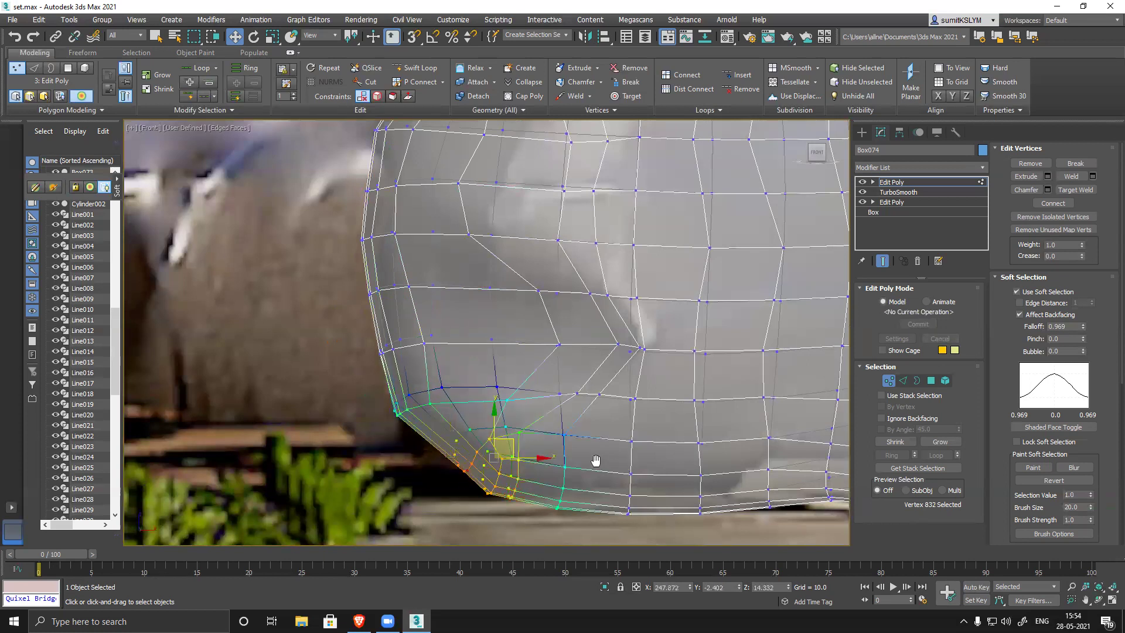
- Raise vertices along the middle and left part of the bag's bottom edge to make it uneven
{"action": "middle_click_drag", "start_coordinate": [596, 460], "coordinate": [302, 424]}
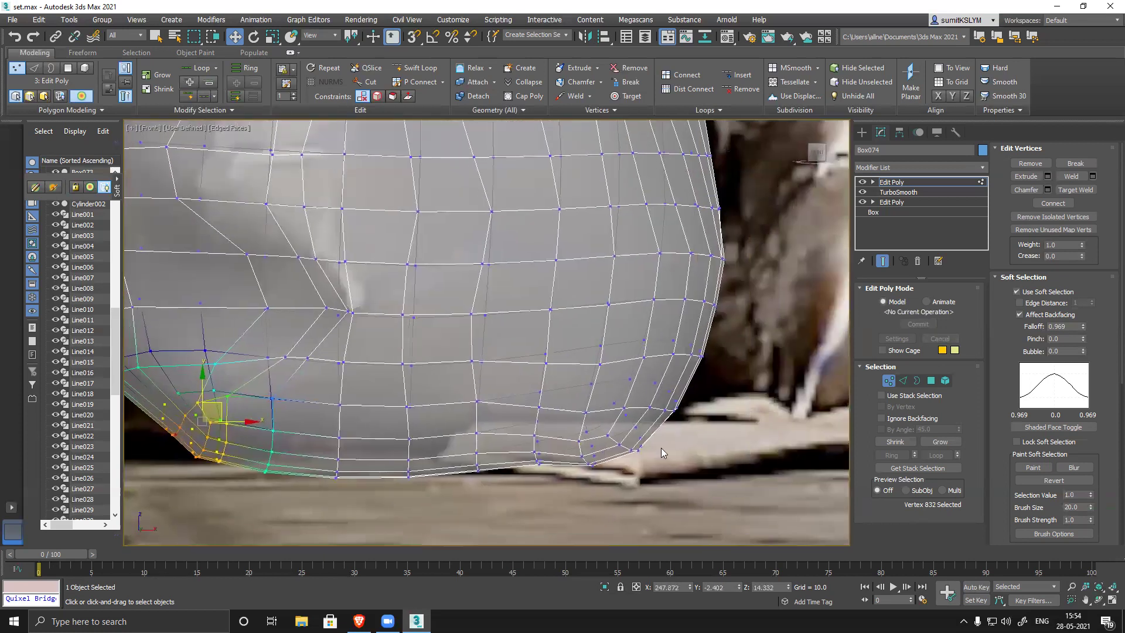
{"action": "left_click", "coordinate": [410, 475]}
{"action": "left_click_drag", "start_coordinate": [428, 433], "coordinate": [427, 408]}
{"action": "left_click", "coordinate": [267, 470]}
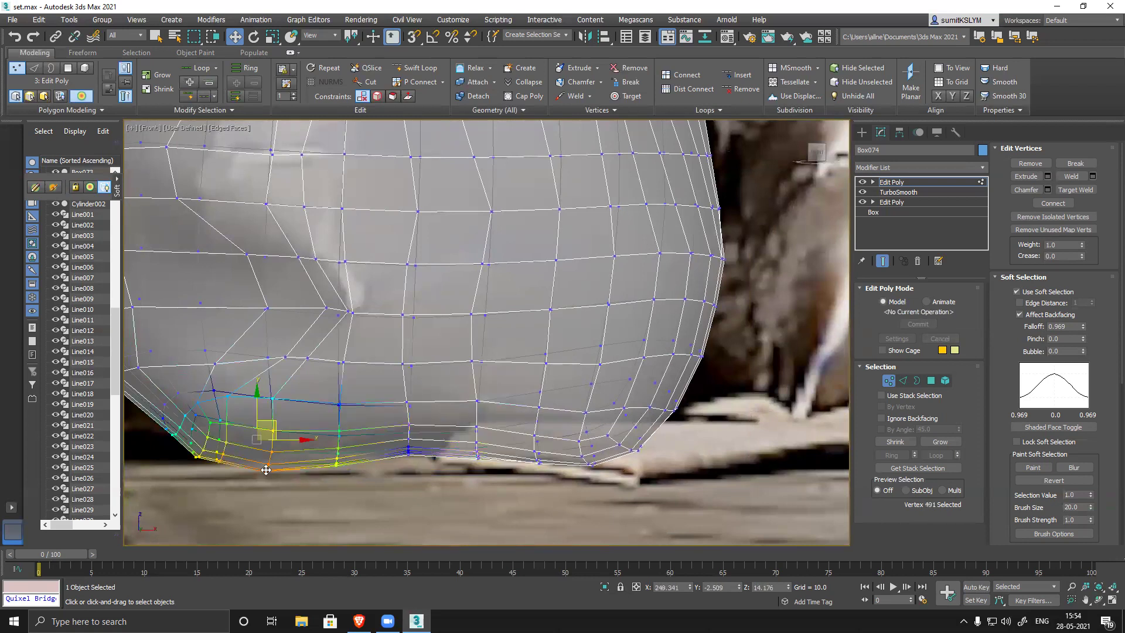
{"action": "left_click", "coordinate": [272, 429]}
{"action": "left_click_drag", "start_coordinate": [272, 429], "coordinate": [273, 414]}
- Push the bag's lower right contour inward and raise its lower right corner
{"action": "middle_click_drag", "start_coordinate": [521, 323], "coordinate": [479, 407]}
{"action": "scroll", "coordinate": [480, 407], "scroll_direction": "down", "scroll_amount": 2}
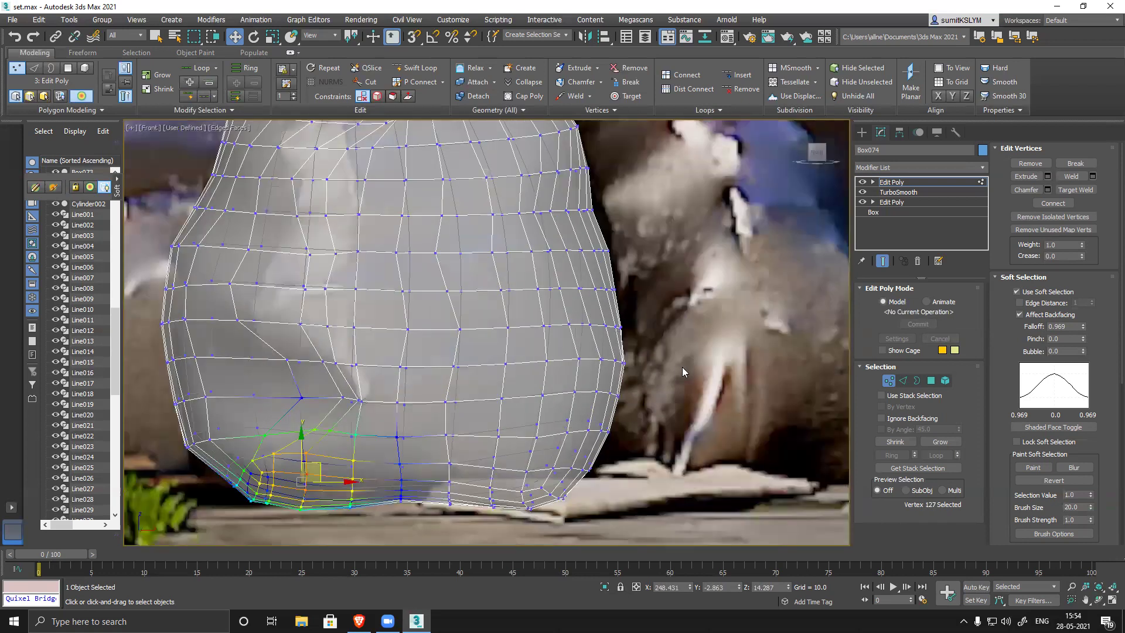
{"action": "left_click", "coordinate": [619, 359]}
{"action": "left_click_drag", "start_coordinate": [596, 346], "coordinate": [575, 350]}
{"action": "left_click", "coordinate": [603, 431]}
{"action": "left_click_drag", "start_coordinate": [588, 415], "coordinate": [555, 414]}
{"action": "left_click", "coordinate": [569, 496]}
{"action": "left_click_drag", "start_coordinate": [550, 459], "coordinate": [550, 431]}
- Pull vertices on the bag's middle and upper right contour inward
{"action": "middle_click_drag", "start_coordinate": [608, 269], "coordinate": [603, 368]}
{"action": "left_click", "coordinate": [604, 352]}
{"action": "left_click_drag", "start_coordinate": [591, 338], "coordinate": [561, 339]}
{"action": "middle_click_drag", "start_coordinate": [568, 236], "coordinate": [601, 331]}
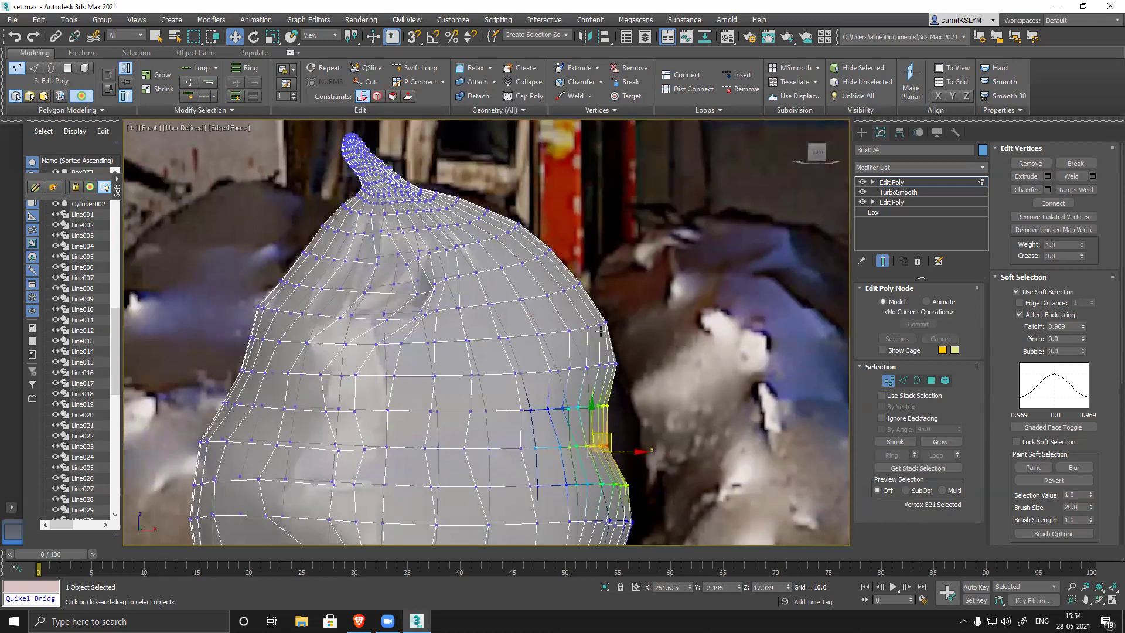
{"action": "left_click", "coordinate": [606, 323]}
{"action": "left_click_drag", "start_coordinate": [594, 320], "coordinate": [588, 315]}
- Pull vertices along the bag's middle and lower right contour outward to make that side bulge again
{"action": "left_click", "coordinate": [606, 445]}
{"action": "left_click_drag", "start_coordinate": [611, 434], "coordinate": [643, 420]}
{"action": "middle_click_drag", "start_coordinate": [646, 490], "coordinate": [646, 453]}
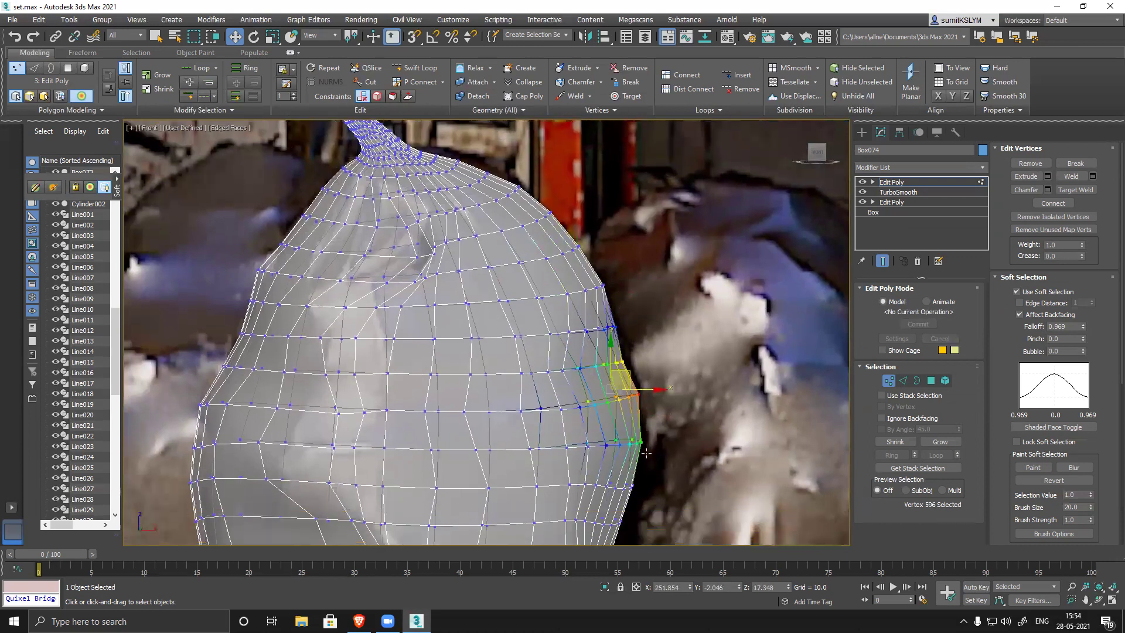
{"action": "left_click", "coordinate": [630, 484]}
{"action": "left_click_drag", "start_coordinate": [621, 479], "coordinate": [636, 482]}
{"action": "middle_click_drag", "start_coordinate": [634, 492], "coordinate": [635, 375]}
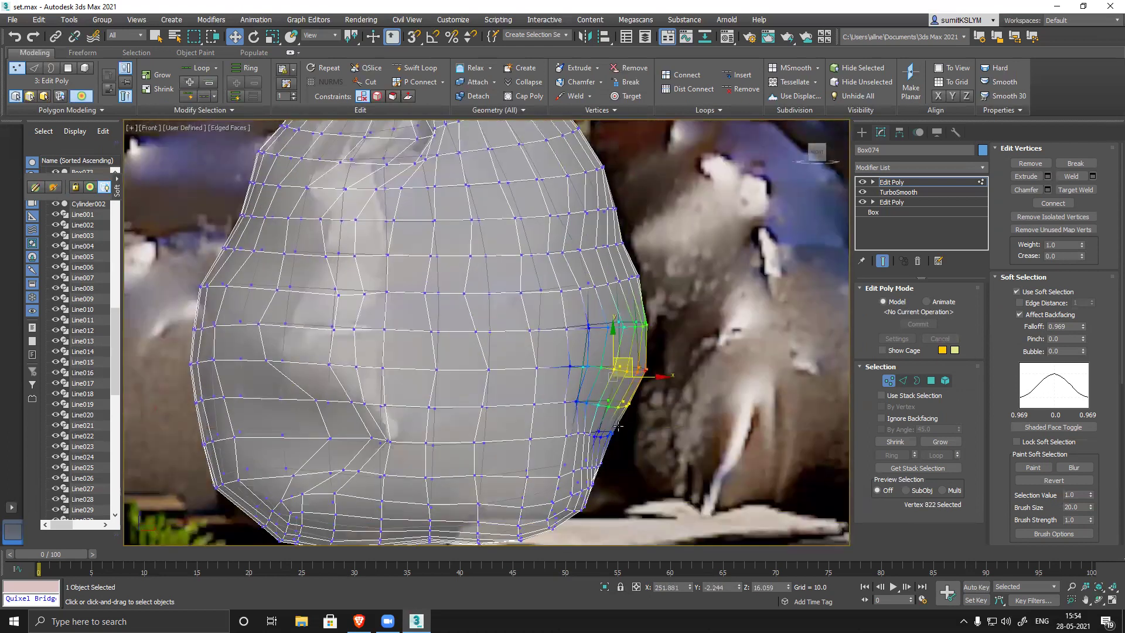
{"action": "left_click", "coordinate": [610, 436]}
{"action": "left_click_drag", "start_coordinate": [614, 427], "coordinate": [626, 429]}
{"action": "left_click", "coordinate": [601, 485]}
- Shift vertices on the bag's upper right face and shoulder sideways to shape the folds below the neck
{"action": "middle_click_drag", "start_coordinate": [564, 262], "coordinate": [575, 294]}
{"action": "middle_click_drag", "start_coordinate": [524, 189], "coordinate": [563, 319]}
{"action": "left_click", "coordinate": [572, 268]}
{"action": "left_click_drag", "start_coordinate": [562, 244], "coordinate": [489, 266]}
{"action": "left_click", "coordinate": [506, 235]}
{"action": "left_click_drag", "start_coordinate": [524, 218], "coordinate": [585, 240]}
{"action": "left_click", "coordinate": [583, 264]}
{"action": "middle_click_drag", "start_coordinate": [508, 424], "coordinate": [535, 332]}
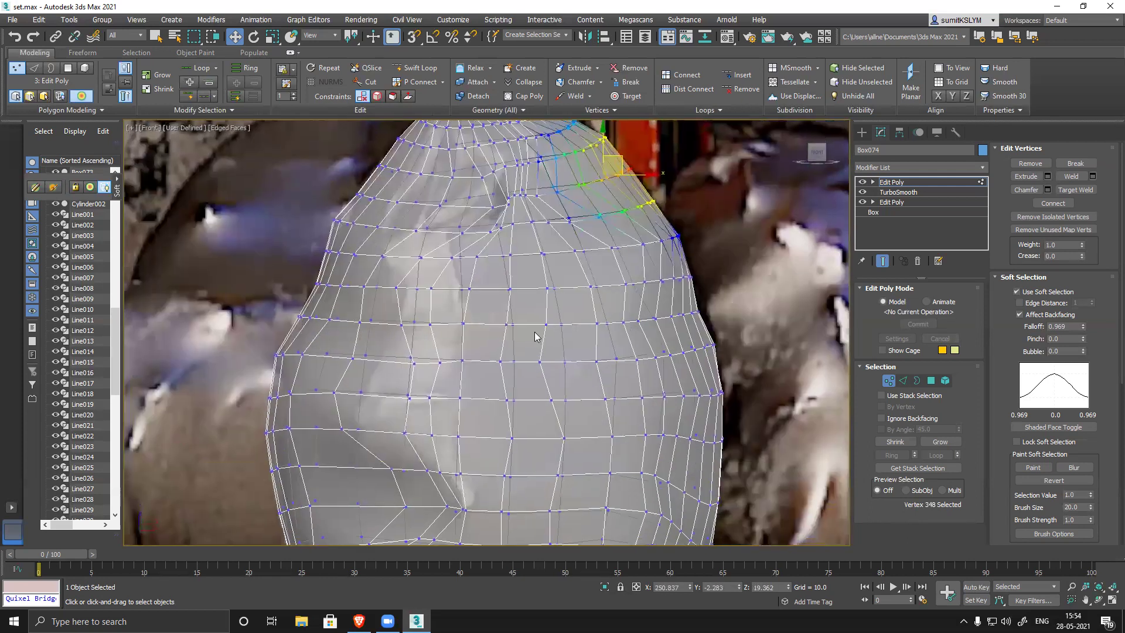
- Turn off see-through display, leave vertex editing and isolate the bag to view it from the side
{"action": "key", "text": "alt+x"}
{"action": "scroll", "coordinate": [610, 320], "scroll_direction": "down", "scroll_amount": 6}
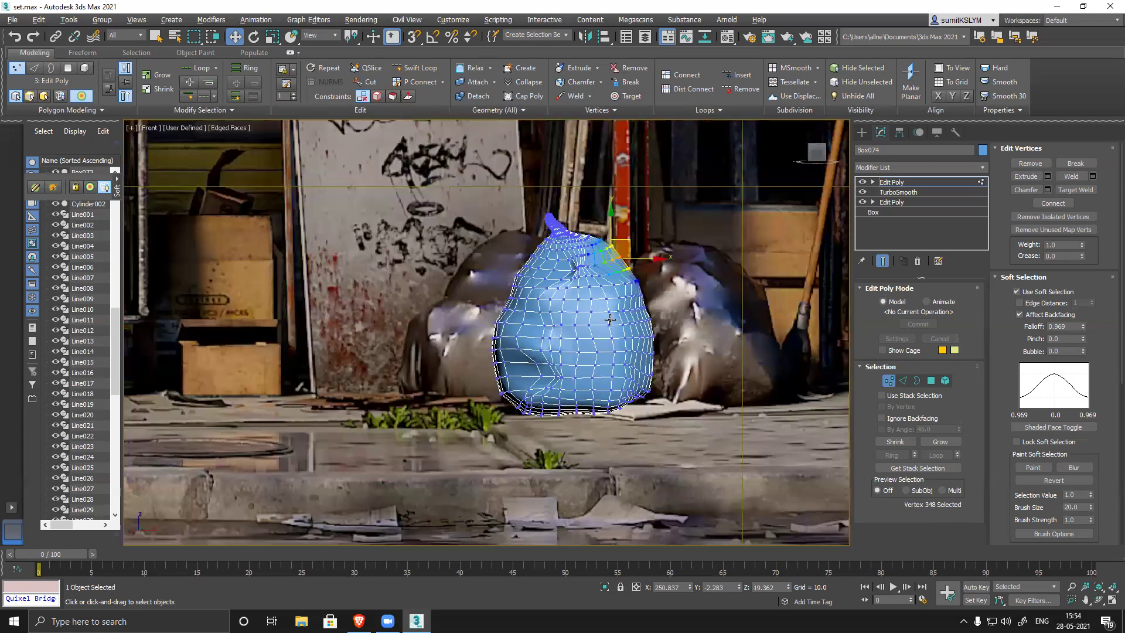
{"action": "scroll", "coordinate": [610, 319], "scroll_direction": "down", "scroll_amount": 2}
{"action": "left_click", "coordinate": [889, 380]}
{"action": "middle_click_drag", "start_coordinate": [589, 363], "coordinate": [609, 389], "text": "alt"}
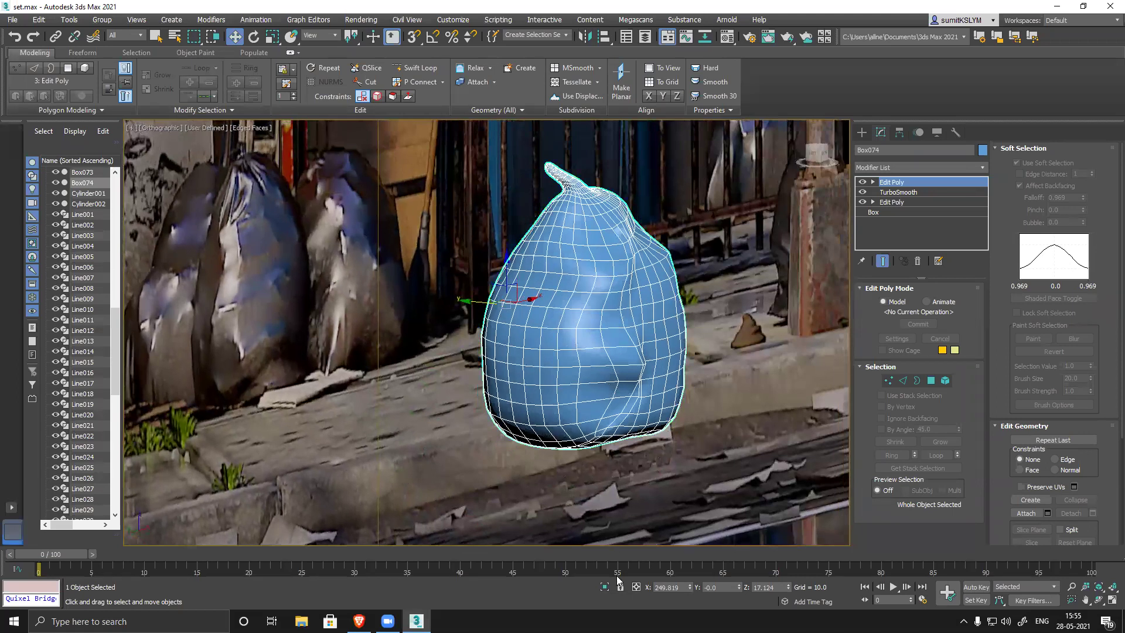
{"action": "left_click", "coordinate": [605, 586]}
{"action": "middle_click_drag", "start_coordinate": [528, 411], "coordinate": [560, 411], "text": "alt"}
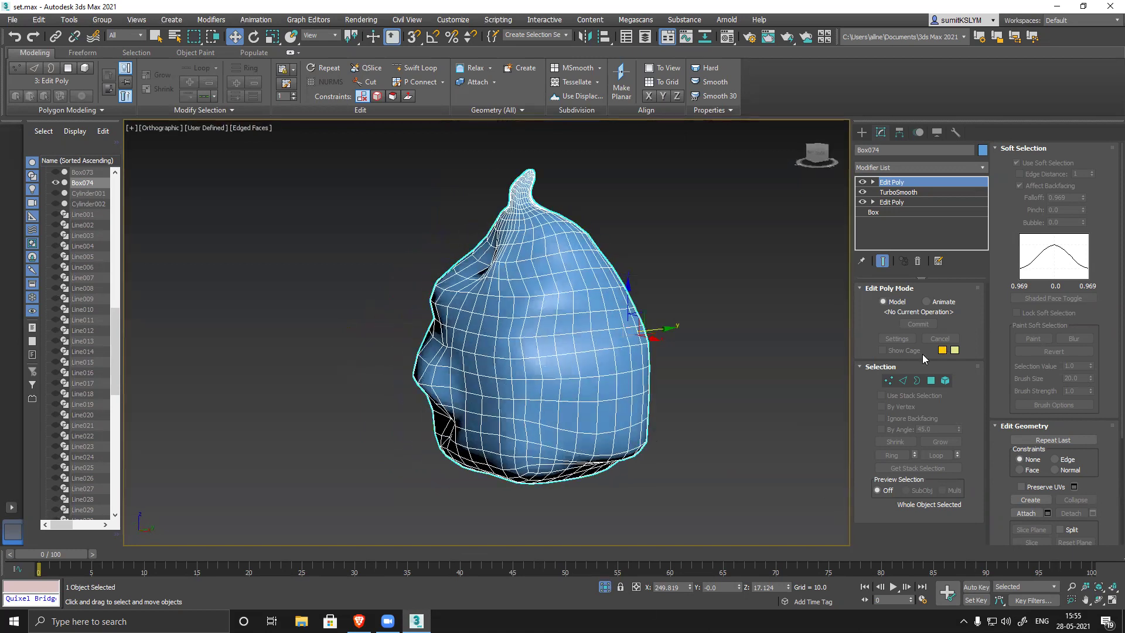
- Go back to vertex editing and shift vertices on the middle and upper part of the bag's right side sideways
{"action": "left_click", "coordinate": [889, 381]}
{"action": "left_click", "coordinate": [576, 352]}
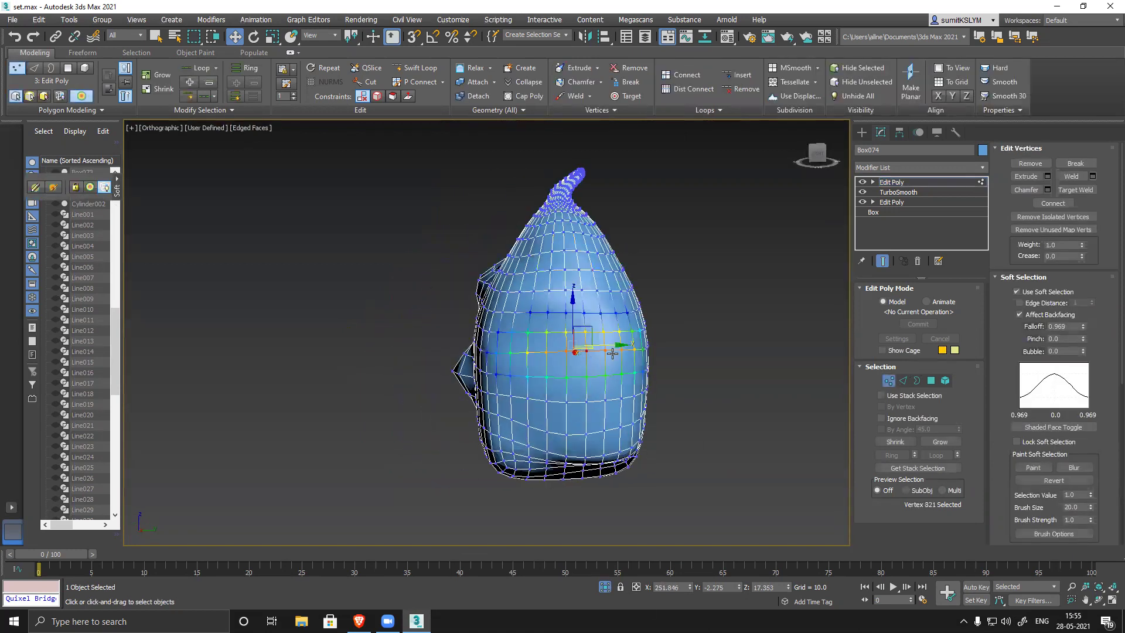
{"action": "left_click_drag", "start_coordinate": [590, 331], "coordinate": [563, 331]}
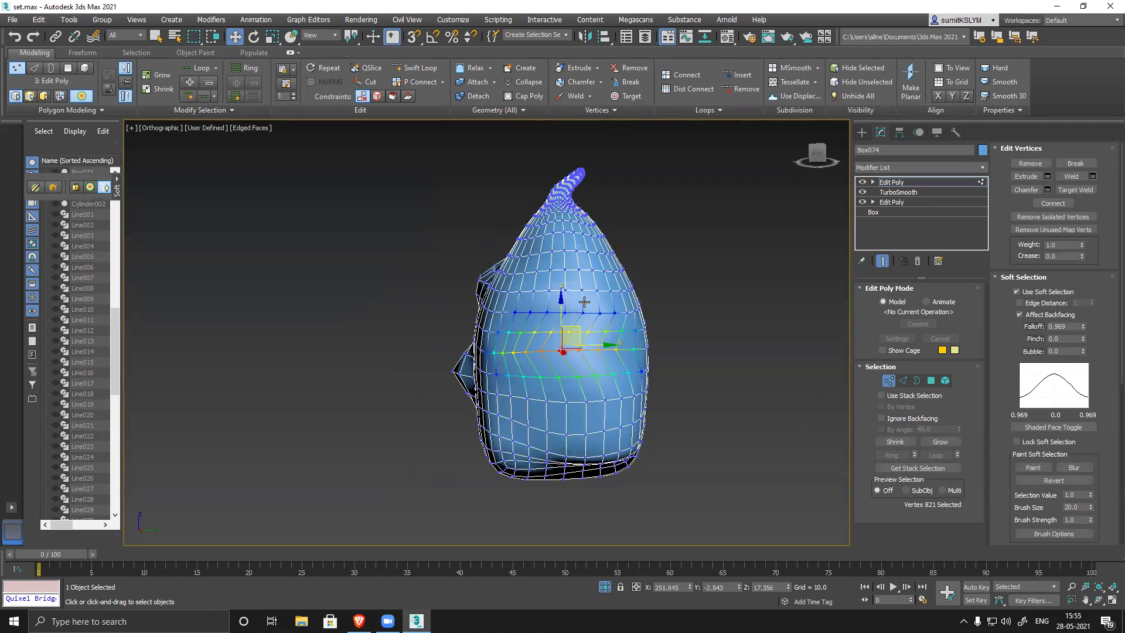
{"action": "left_click", "coordinate": [583, 289]}
{"action": "left_click_drag", "start_coordinate": [588, 273], "coordinate": [575, 285]}
- Shift vertices on the bag's lower face and lower left contour to deepen the dents and pull the bottom corner out
{"action": "left_click", "coordinate": [586, 435]}
{"action": "left_click_drag", "start_coordinate": [583, 423], "coordinate": [480, 355]}
{"action": "left_click", "coordinate": [532, 394]}
{"action": "left_click", "coordinate": [486, 372]}
{"action": "middle_click_drag", "start_coordinate": [486, 419], "coordinate": [535, 428], "text": "alt"}
{"action": "left_click_drag", "start_coordinate": [469, 434], "coordinate": [457, 504]}
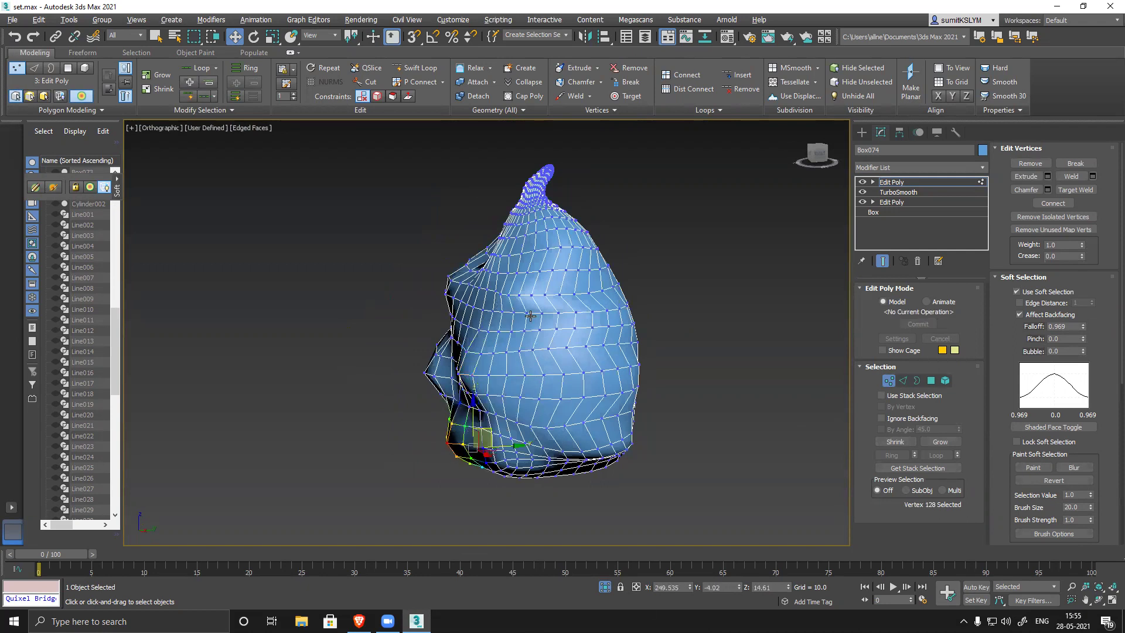
- Adjust vertices on the bag's upper left bulge and along the middle of its right contour
{"action": "middle_click_drag", "start_coordinate": [530, 316], "coordinate": [490, 305], "text": "alt"}
{"action": "left_click", "coordinate": [508, 287]}
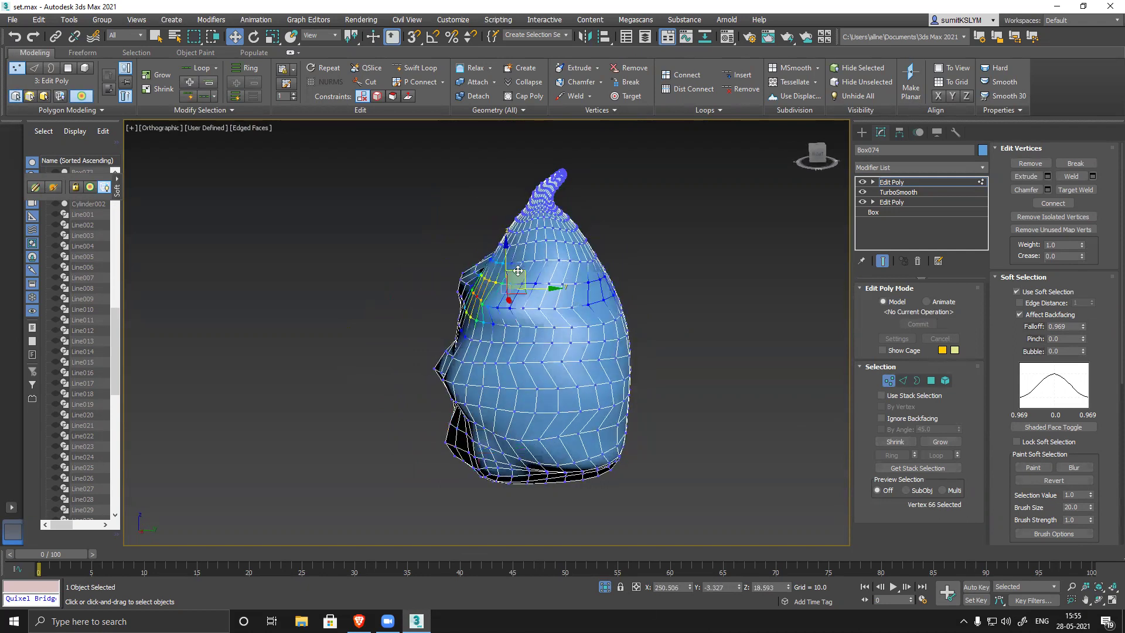
{"action": "middle_click_drag", "start_coordinate": [653, 385], "coordinate": [651, 360], "text": "alt"}
{"action": "left_click", "coordinate": [622, 366]}
{"action": "left_click_drag", "start_coordinate": [640, 354], "coordinate": [647, 357]}
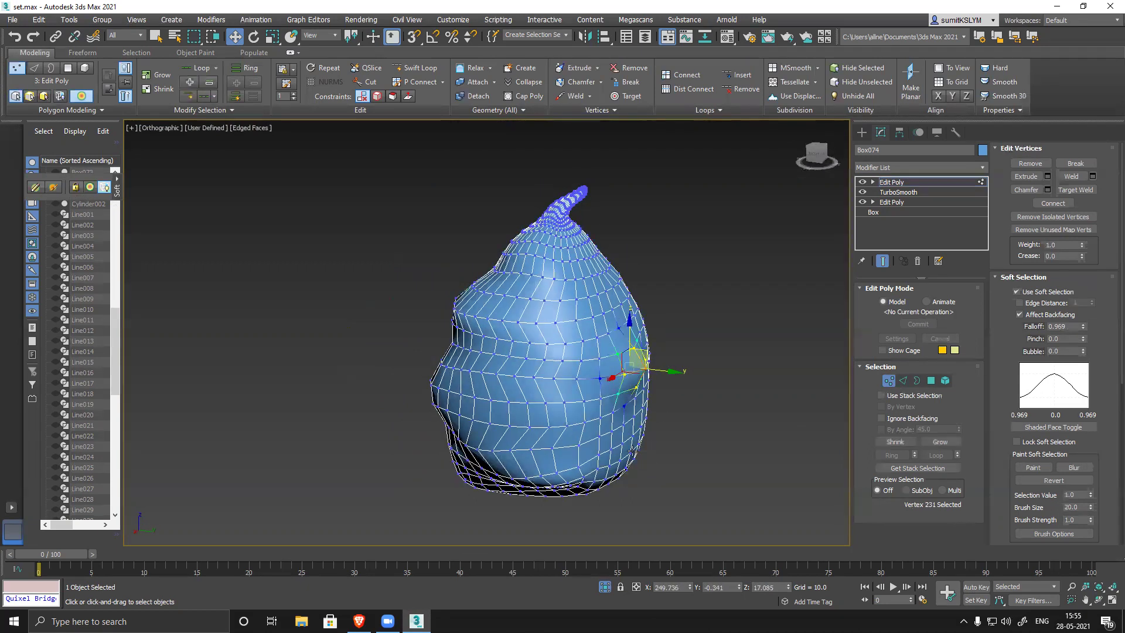
- Pull vertices on the bag's lower right contour and face outward into a pointed bulge
{"action": "left_click", "coordinate": [628, 438]}
{"action": "left_click_drag", "start_coordinate": [656, 429], "coordinate": [671, 437]}
{"action": "left_click", "coordinate": [596, 402]}
{"action": "left_click_drag", "start_coordinate": [599, 396], "coordinate": [635, 396]}
- Move vertices on the bag's upper right side and middle face to shape uneven folds there
{"action": "left_click", "coordinate": [614, 312]}
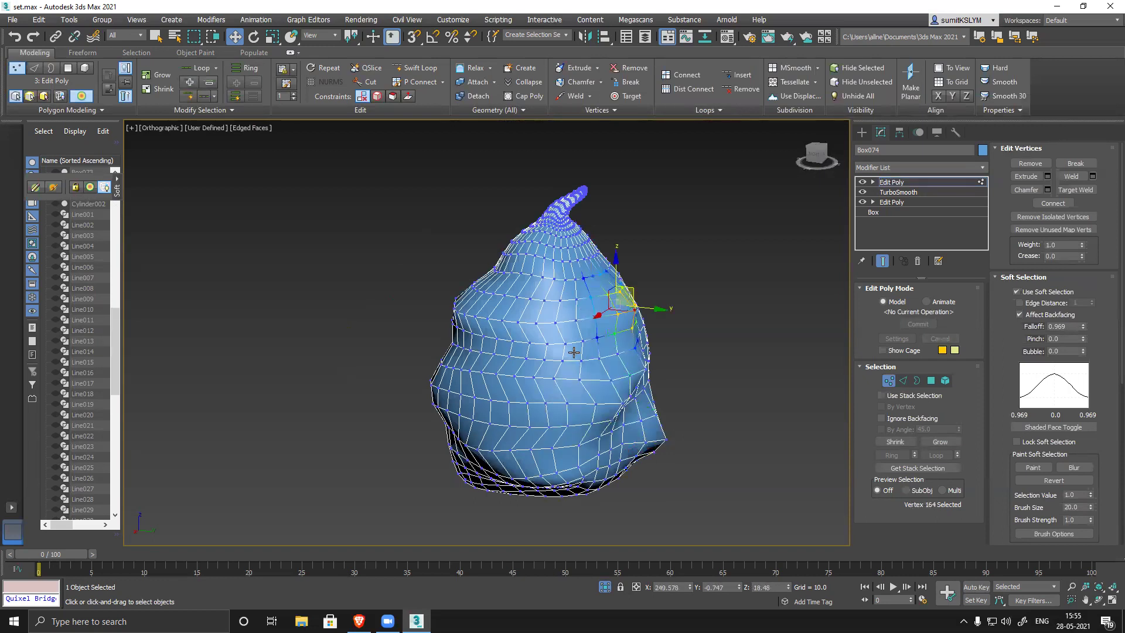
{"action": "left_click", "coordinate": [598, 347]}
{"action": "left_click_drag", "start_coordinate": [543, 344], "coordinate": [514, 341]}
{"action": "middle_click_drag", "start_coordinate": [514, 341], "coordinate": [662, 388], "text": "alt"}
{"action": "left_click", "coordinate": [656, 379]}
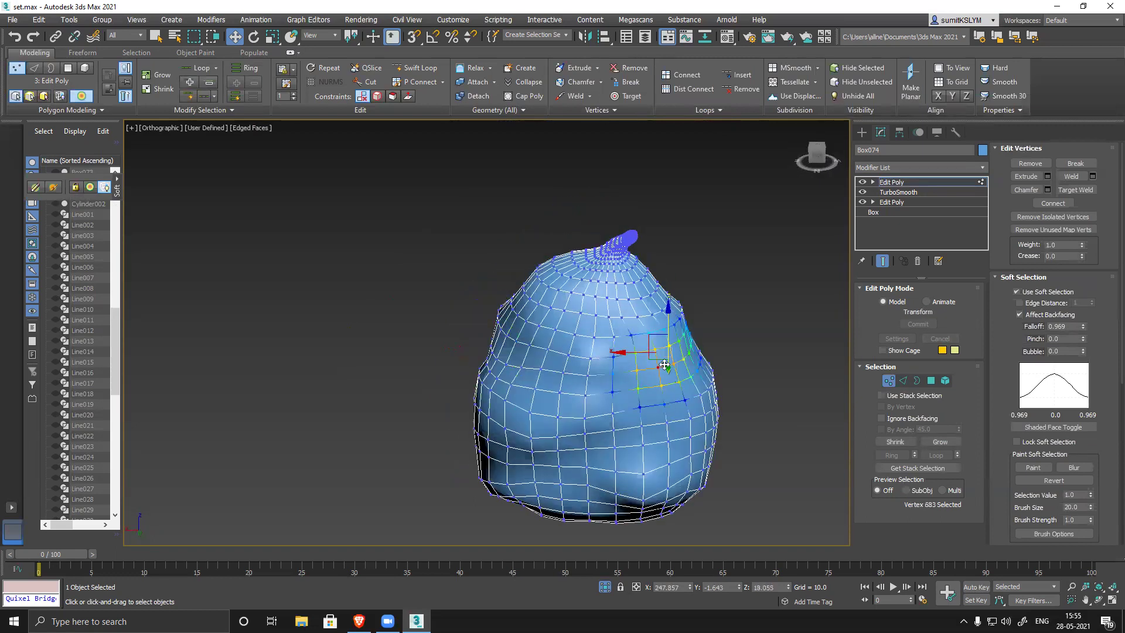
- Pull vertices just below the bag's neck outward to form an overhanging fold on the shoulder
{"action": "left_click", "coordinate": [636, 316]}
{"action": "left_click_drag", "start_coordinate": [625, 303], "coordinate": [621, 322]}
{"action": "middle_click_drag", "start_coordinate": [621, 322], "coordinate": [577, 328], "text": "alt"}
{"action": "left_click", "coordinate": [569, 300]}
{"action": "left_click_drag", "start_coordinate": [563, 279], "coordinate": [554, 297]}
{"action": "middle_click_drag", "start_coordinate": [554, 302], "coordinate": [606, 317], "text": "alt"}
{"action": "left_click_drag", "start_coordinate": [609, 287], "coordinate": [585, 290]}
{"action": "left_click", "coordinate": [573, 297]}
{"action": "middle_click_drag", "start_coordinate": [573, 316], "coordinate": [614, 351], "text": "alt"}
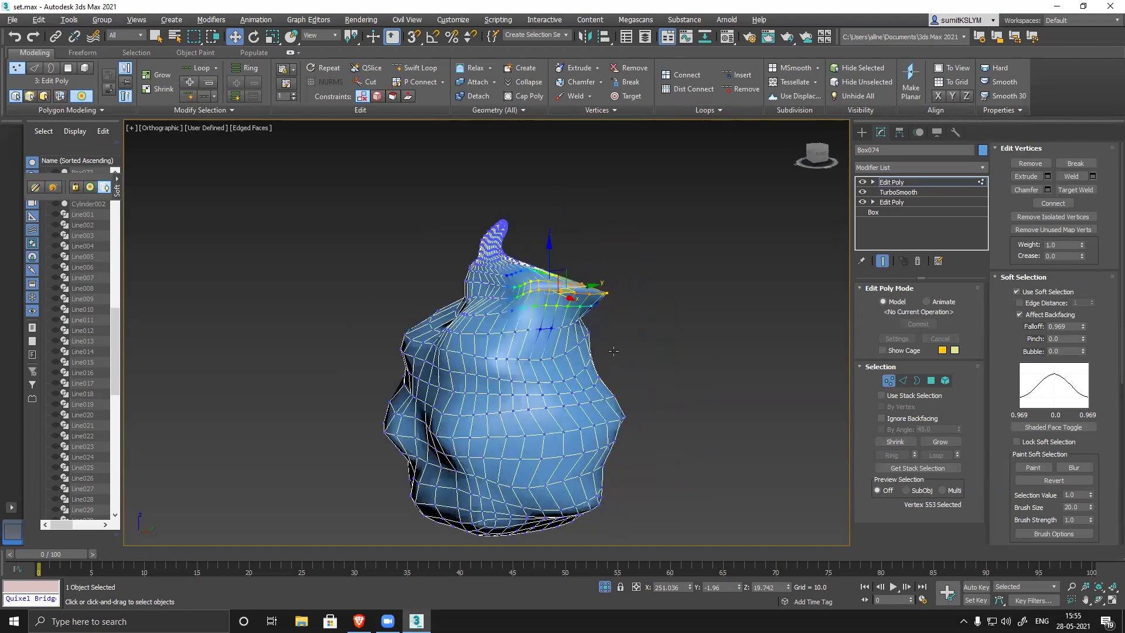
- Reshape vertices on the opposite shoulder and directly below the overhanging fold
{"action": "left_click", "coordinate": [493, 300]}
{"action": "middle_click_drag", "start_coordinate": [525, 317], "coordinate": [499, 318], "text": "alt"}
{"action": "left_click_drag", "start_coordinate": [557, 283], "coordinate": [606, 359]}
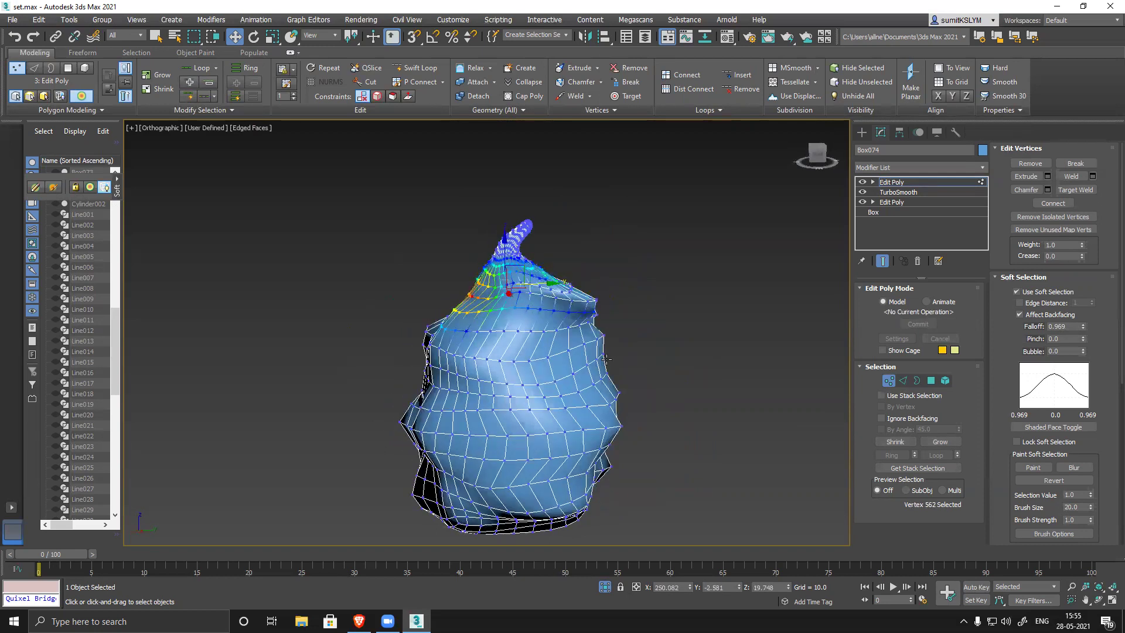
{"action": "left_click", "coordinate": [579, 326]}
{"action": "left_click_drag", "start_coordinate": [551, 307], "coordinate": [557, 368]}
{"action": "left_click", "coordinate": [526, 385]}
- Draw the tip of the overhanging fold inward and adjust the shoulder vertices on both sides of the neck
{"action": "middle_click_drag", "start_coordinate": [625, 421], "coordinate": [652, 417], "text": "alt"}
{"action": "left_click", "coordinate": [518, 307]}
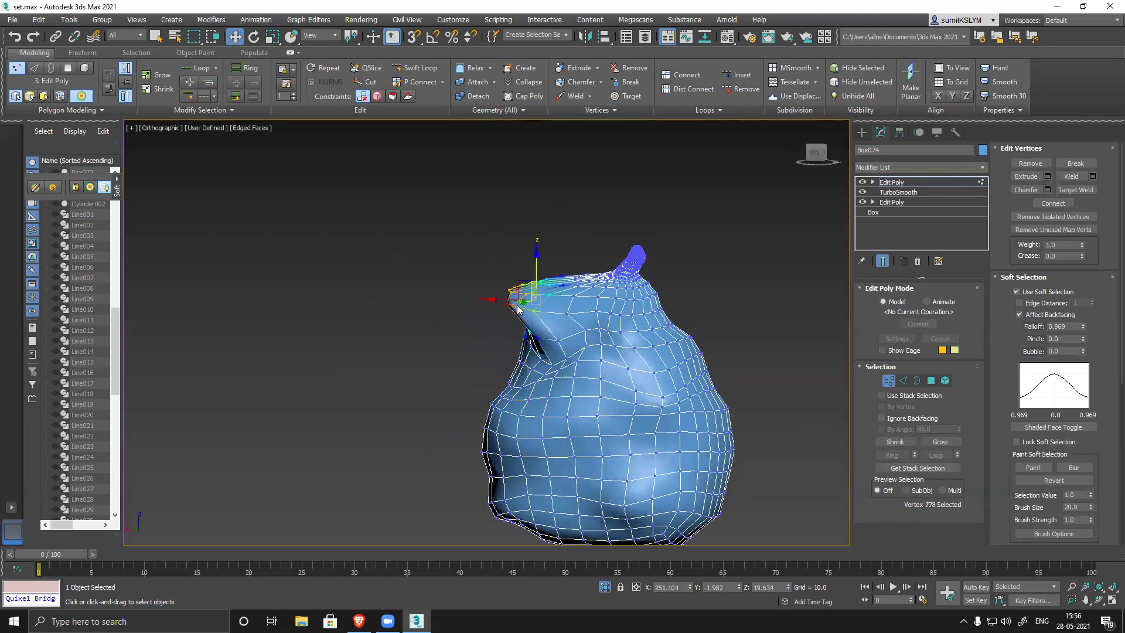
{"action": "left_click_drag", "start_coordinate": [523, 285], "coordinate": [541, 297]}
{"action": "middle_click_drag", "start_coordinate": [635, 349], "coordinate": [460, 322], "text": "alt"}
{"action": "left_click", "coordinate": [433, 332]}
{"action": "left_click_drag", "start_coordinate": [461, 318], "coordinate": [470, 319]}
{"action": "left_click", "coordinate": [559, 292]}
{"action": "left_click_drag", "start_coordinate": [552, 287], "coordinate": [529, 289]}
{"action": "middle_click_drag", "start_coordinate": [544, 414], "coordinate": [611, 411], "text": "alt"}
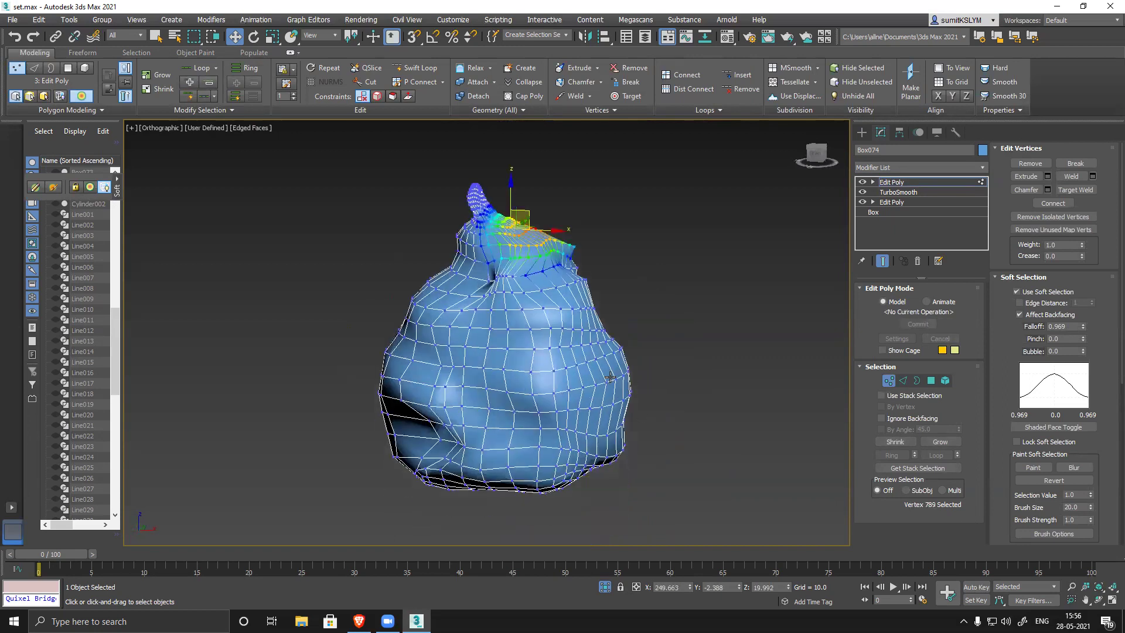
- Push vertices around the bag's mid-height and side contour inward to create dents
{"action": "left_click", "coordinate": [628, 380]}
{"action": "left_click_drag", "start_coordinate": [620, 358], "coordinate": [602, 373]}
{"action": "middle_click_drag", "start_coordinate": [509, 404], "coordinate": [625, 420], "text": "alt"}
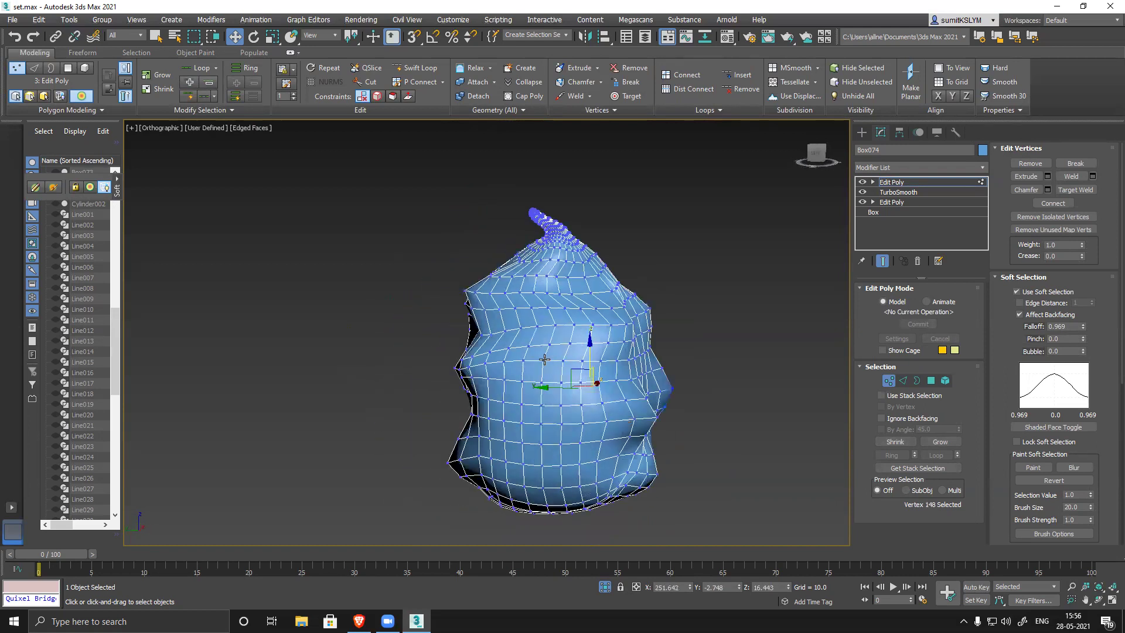
{"action": "left_click", "coordinate": [543, 360]}
{"action": "left_click_drag", "start_coordinate": [521, 344], "coordinate": [540, 346]}
{"action": "middle_click_drag", "start_coordinate": [536, 347], "coordinate": [548, 416], "text": "alt"}
{"action": "left_click_drag", "start_coordinate": [439, 336], "coordinate": [454, 340]}
- Shift vertices on the bag's upper body sideways to finish the creases below the shoulder
{"action": "middle_click_drag", "start_coordinate": [501, 335], "coordinate": [475, 353], "text": "alt"}
{"action": "left_click", "coordinate": [515, 320]}
{"action": "left_click", "coordinate": [471, 352]}
{"action": "left_click_drag", "start_coordinate": [518, 331], "coordinate": [507, 333]}
{"action": "middle_click_drag", "start_coordinate": [498, 352], "coordinate": [482, 323], "text": "alt"}
{"action": "left_click", "coordinate": [495, 313]}
{"action": "mouse_move", "coordinate": [514, 299]}
{"action": "left_mouse_down"}
{"action": "mouse_move", "coordinate": [495, 308]}
{"action": "mouse_move", "coordinate": [528, 303]}
{"action": "left_mouse_up"}
- Leave vertex editing, add a TurboSmooth modifier on top of the bag's stack and turn off edged faces
{"action": "left_click", "coordinate": [889, 381]}
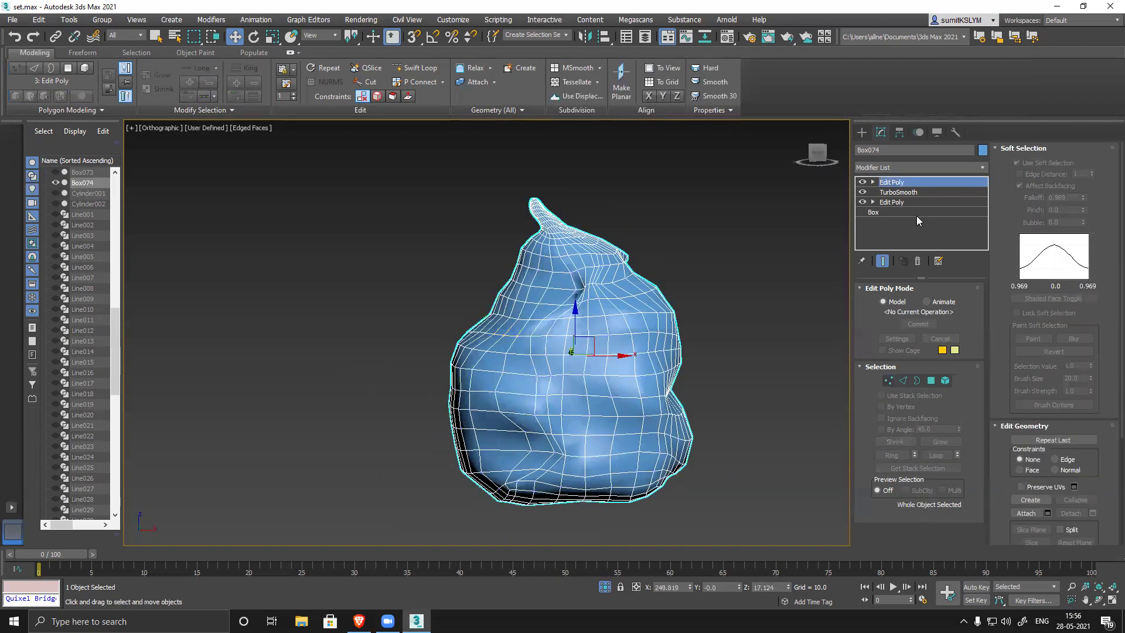
{"action": "left_click", "coordinate": [900, 169]}
{"action": "key", "text": "t"}
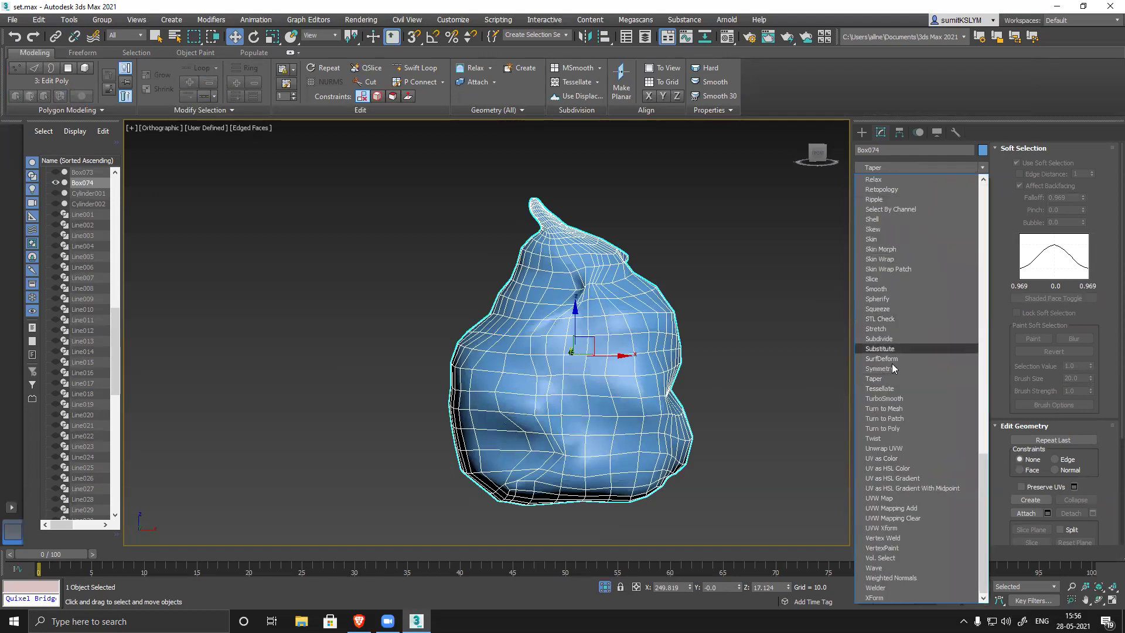
{"action": "left_click", "coordinate": [898, 399]}
{"action": "middle_click_drag", "start_coordinate": [725, 386], "coordinate": [815, 344], "text": "alt"}
{"action": "key", "text": "F4"}
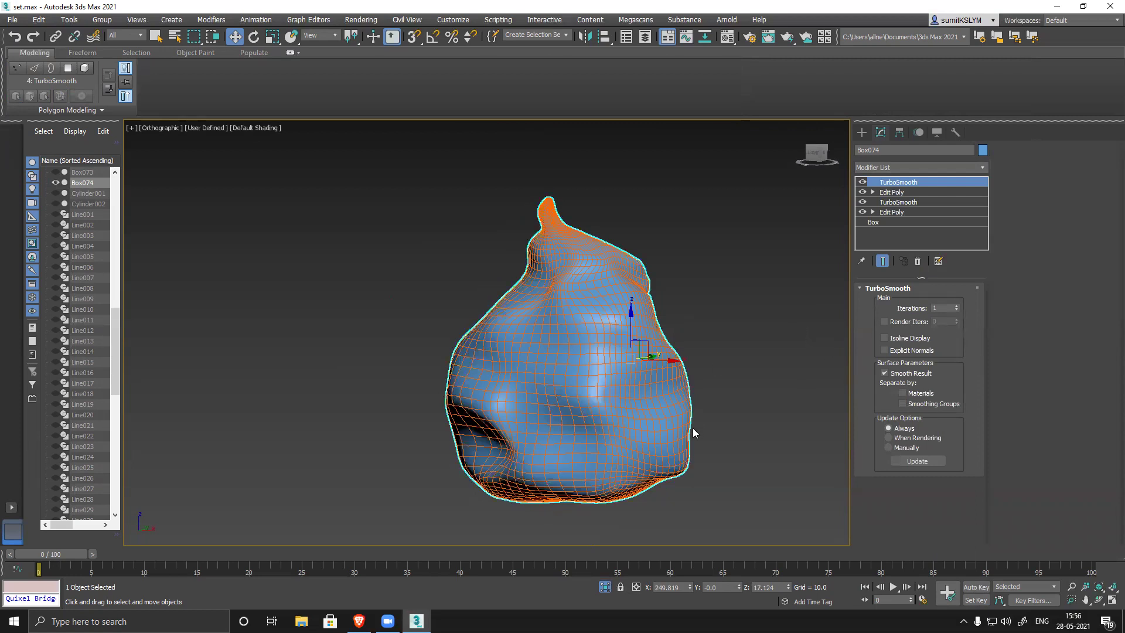
- Check the smoothed bag from several sides, then remove the topmost TurboSmooth modifier
{"action": "middle_click_drag", "start_coordinate": [693, 427], "coordinate": [691, 409], "text": "alt"}
{"action": "scroll", "coordinate": [692, 409], "scroll_direction": "down", "scroll_amount": 5}
{"action": "left_click", "coordinate": [760, 421]}
{"action": "middle_click_drag", "start_coordinate": [759, 421], "coordinate": [670, 404], "text": "alt"}
{"action": "left_click", "coordinate": [340, 327]}
{"action": "middle_click_drag", "start_coordinate": [462, 376], "coordinate": [512, 383]}
{"action": "left_click", "coordinate": [512, 383]}
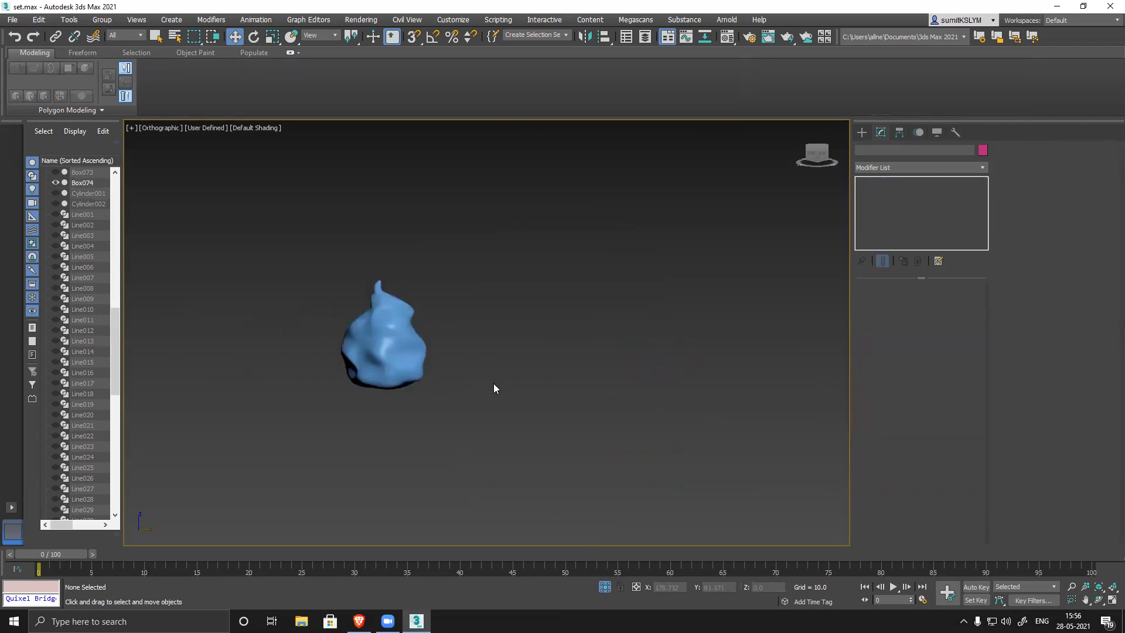
{"action": "left_click", "coordinate": [414, 346]}
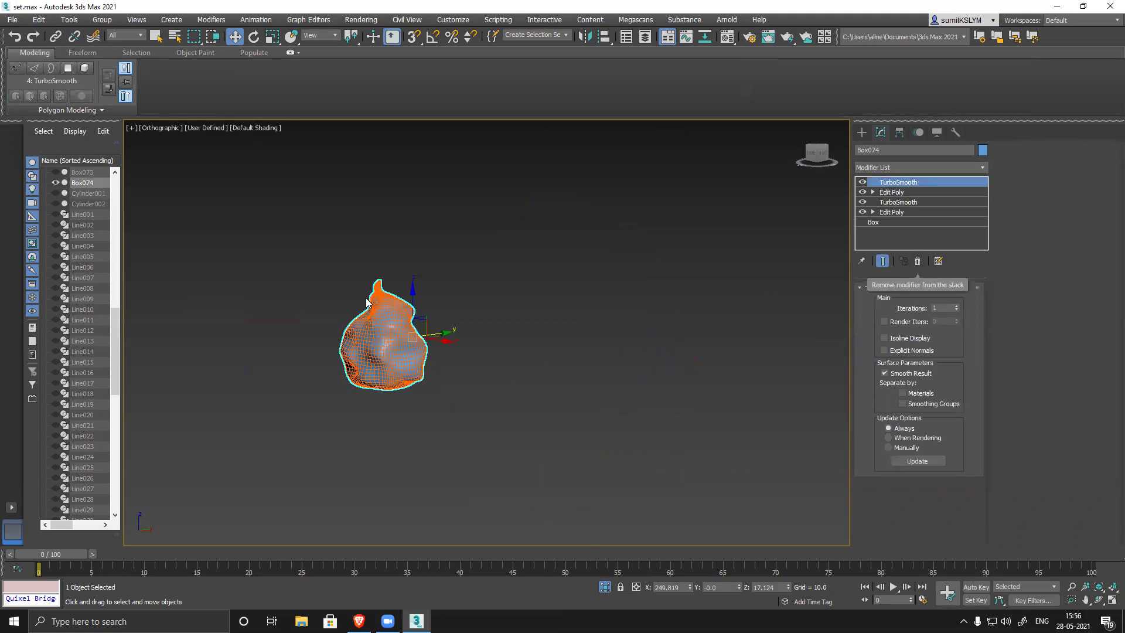
{"action": "left_click", "coordinate": [917, 262]}
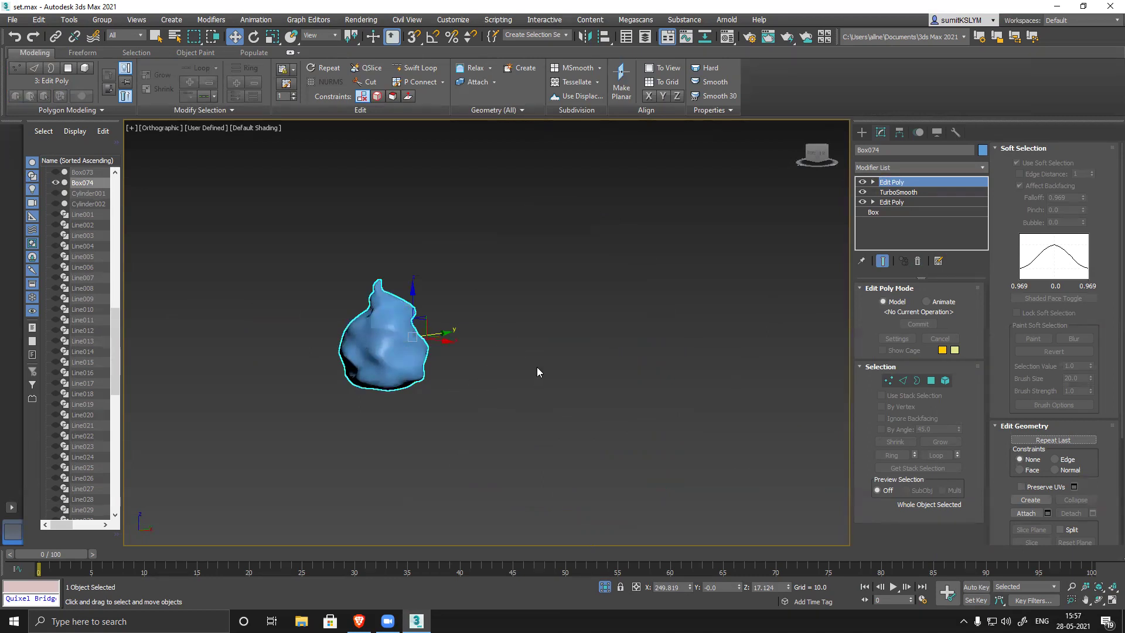
- Switch to the front view and end isolation so the bag is shown with the rest of the set
{"action": "middle_click_drag", "start_coordinate": [382, 400], "coordinate": [393, 391]}
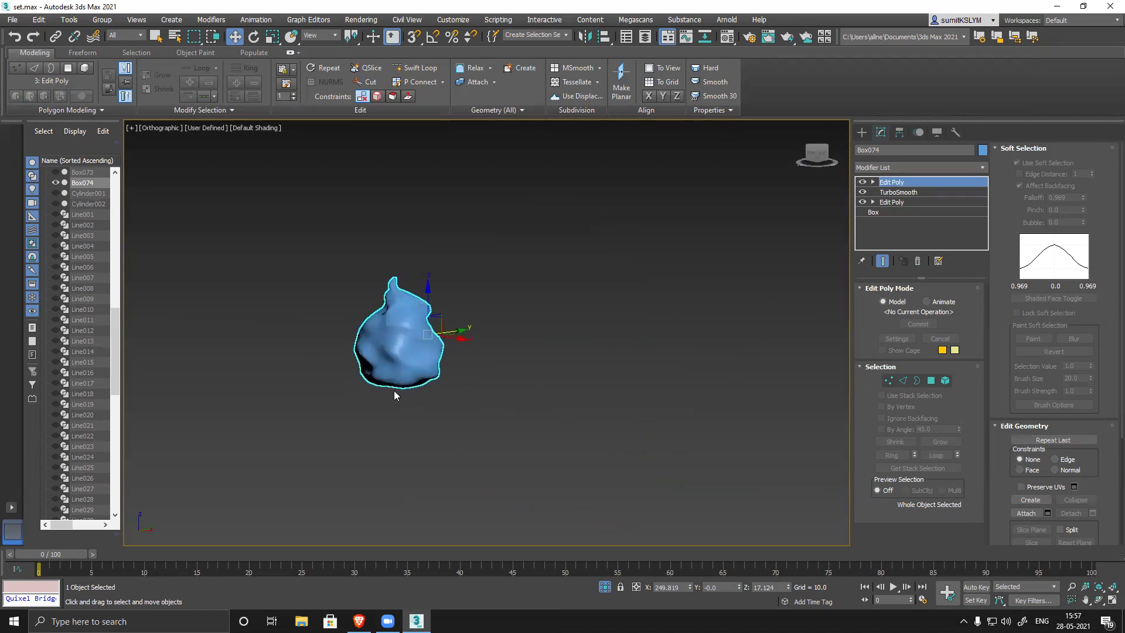
{"action": "key", "text": "f"}
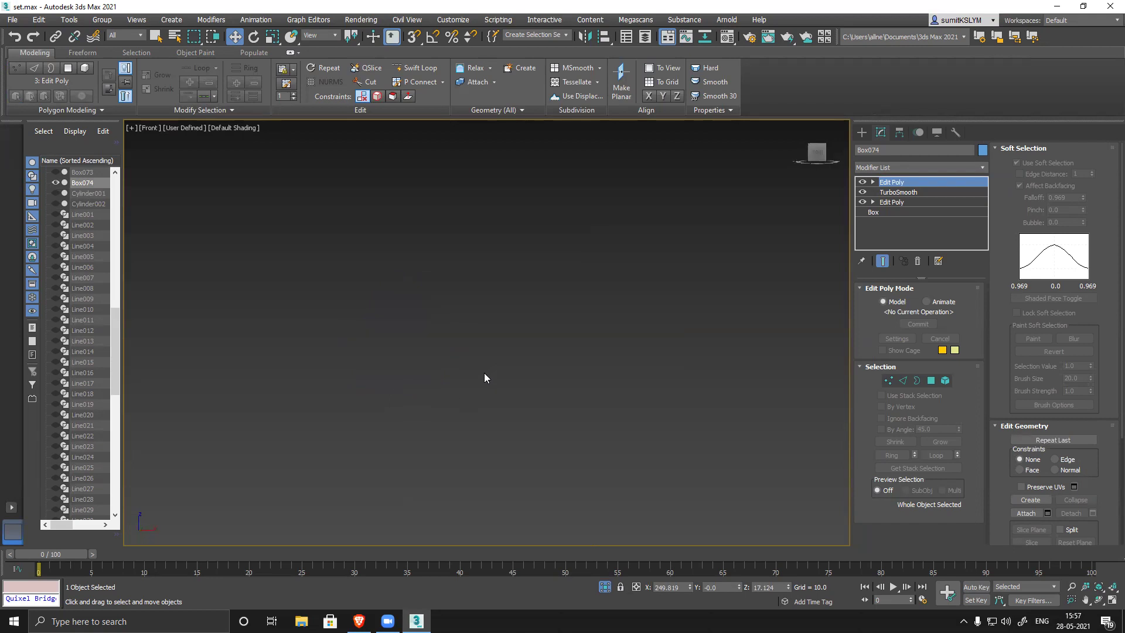
{"action": "key", "text": "z"}
{"action": "scroll", "coordinate": [522, 370], "scroll_direction": "down", "scroll_amount": 8}
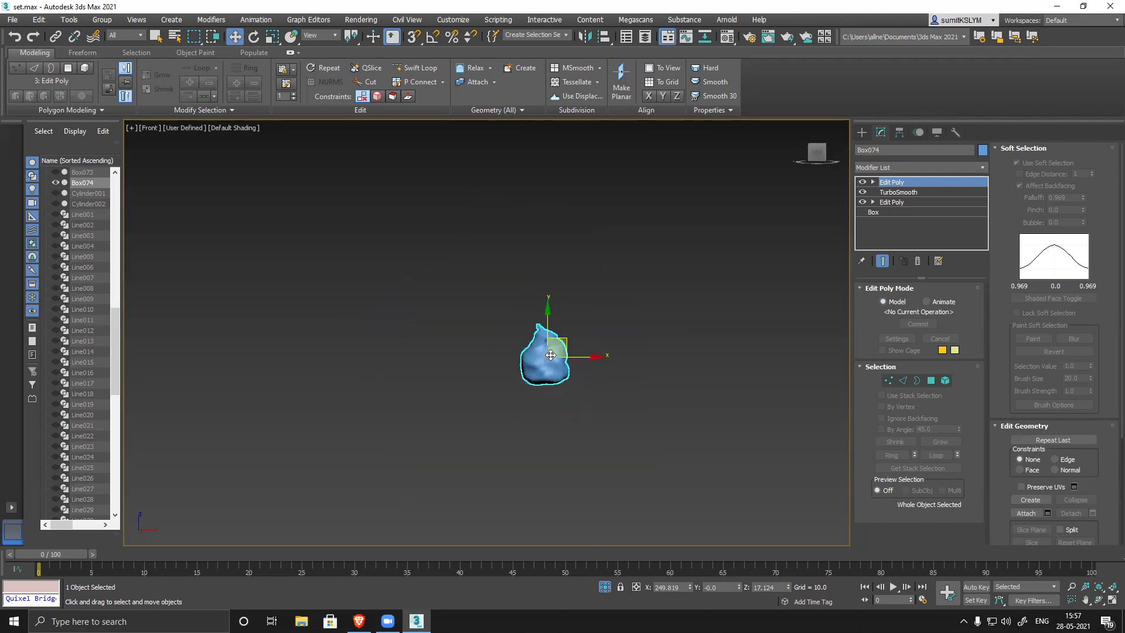
{"action": "right_click", "coordinate": [330, 352]}
{"action": "left_click", "coordinate": [606, 589]}
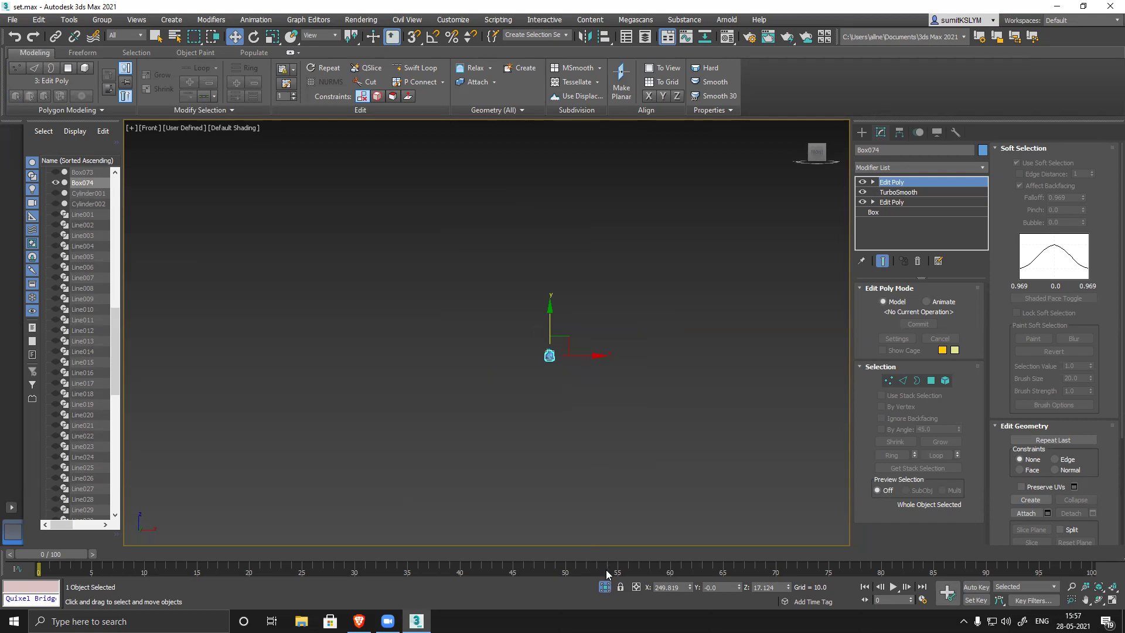
{"action": "left_click", "coordinate": [605, 588]}
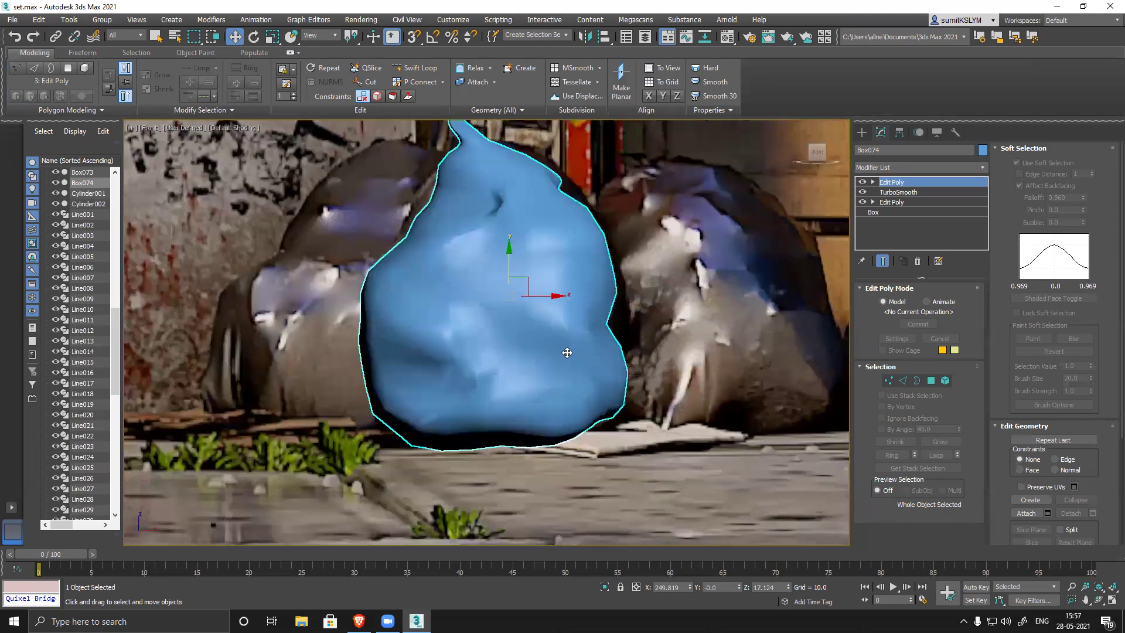
{"action": "middle_click_drag", "start_coordinate": [592, 376], "coordinate": [610, 447]}
- Clone the bag as one rotated copy, tilt it slightly and move it over the left bag in the reference
{"action": "key", "text": "e"}
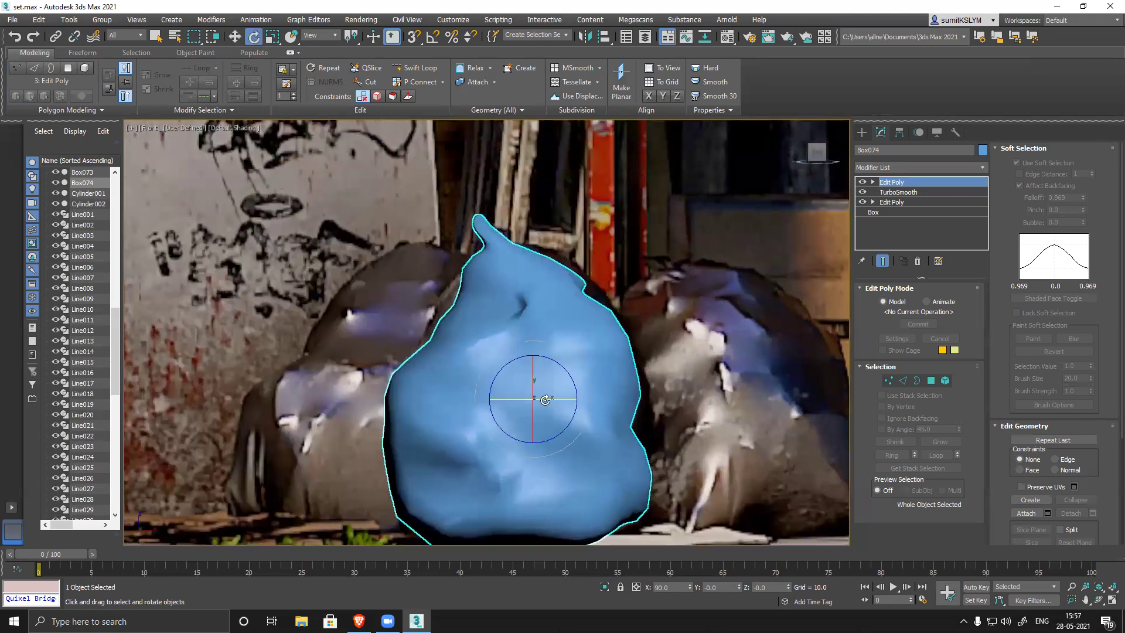
{"action": "left_click_drag", "start_coordinate": [550, 399], "coordinate": [458, 393], "text": "shift"}
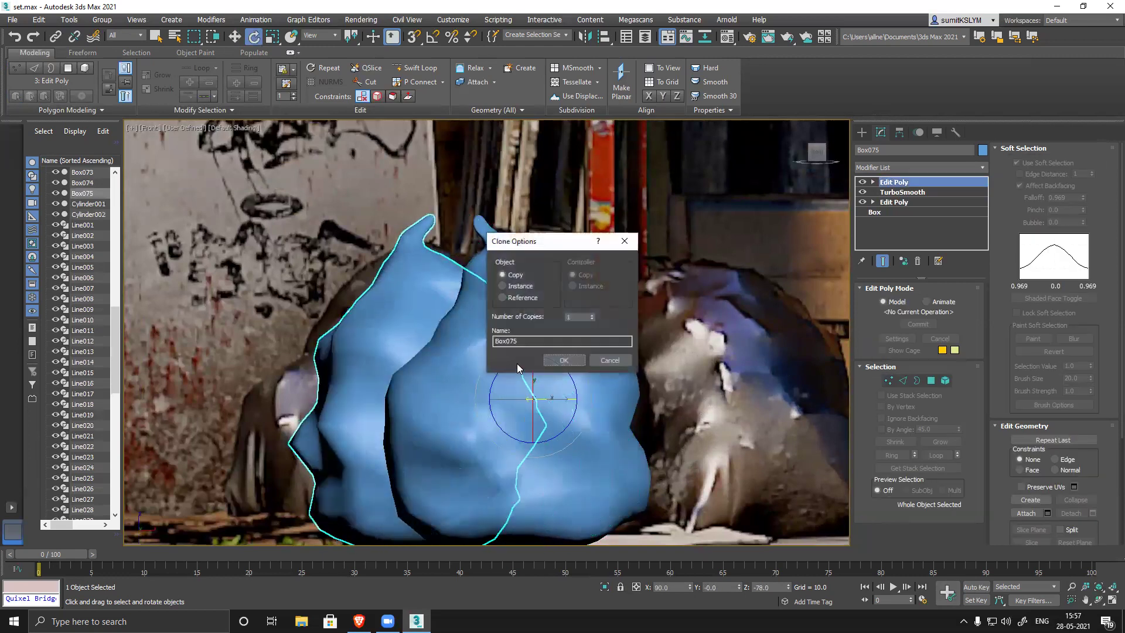
{"action": "left_click", "coordinate": [562, 360]}
{"action": "left_click_drag", "start_coordinate": [509, 363], "coordinate": [519, 357]}
{"action": "key", "text": "w"}
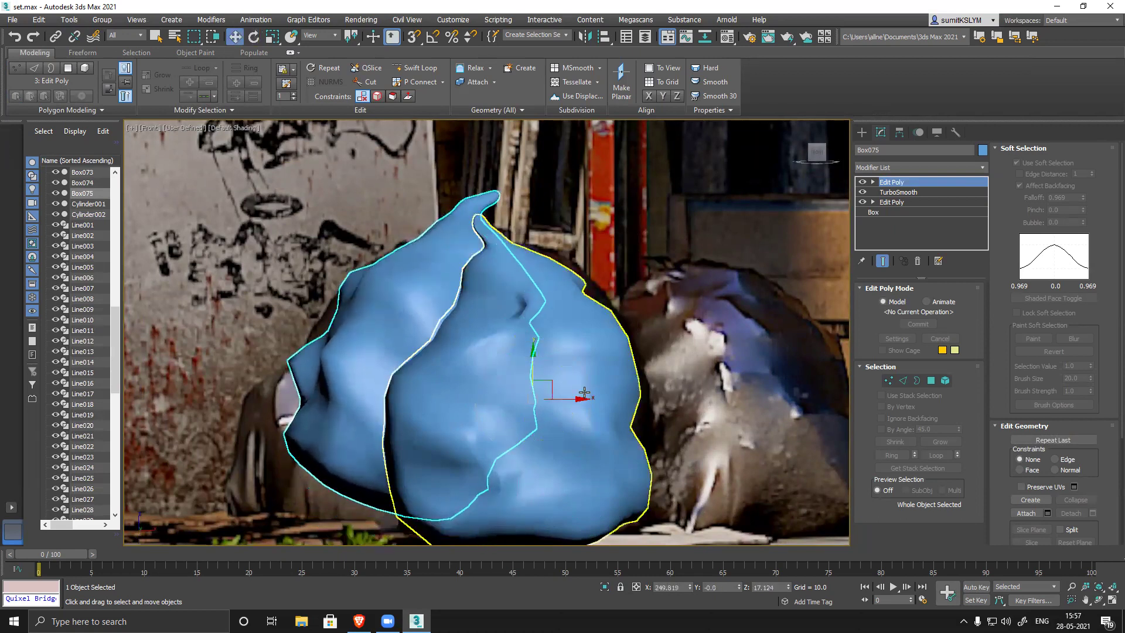
{"action": "mouse_move", "coordinate": [584, 401]}
{"action": "left_mouse_down"}
{"action": "mouse_move", "coordinate": [472, 371]}
{"action": "mouse_move", "coordinate": [489, 357]}
{"action": "mouse_move", "coordinate": [488, 390]}
{"action": "left_mouse_up"}
- Clone another copy of the bag, rotate and tilt it differently and place it over the right bag in the reference
{"action": "mouse_move", "coordinate": [538, 438]}
{"action": "left_mouse_down"}
{"action": "mouse_move", "coordinate": [525, 441]}
{"action": "mouse_move", "coordinate": [868, 430]}
{"action": "left_mouse_up"}
{"action": "left_click", "coordinate": [564, 361]}
{"action": "key", "text": "e"}
{"action": "left_click_drag", "start_coordinate": [800, 436], "coordinate": [996, 437]}
{"action": "key", "text": "w"}
{"action": "left_click_drag", "start_coordinate": [846, 437], "coordinate": [645, 435]}
{"action": "key", "text": "e"}
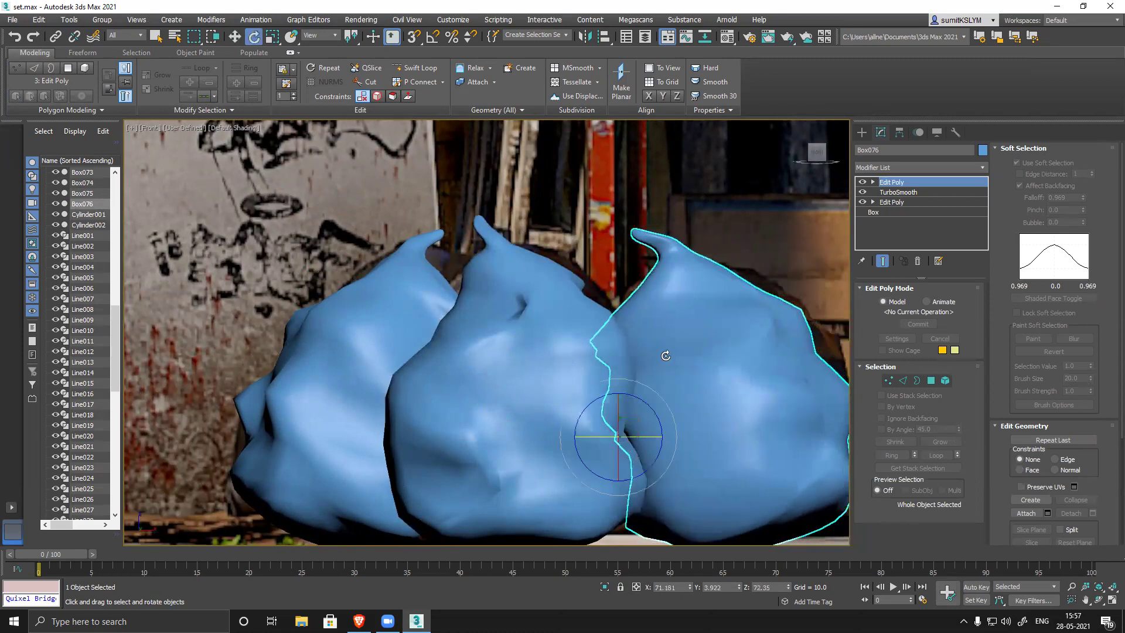
{"action": "left_click_drag", "start_coordinate": [651, 391], "coordinate": [642, 399]}
- Select the right bag's neck vertices, set the soft selection falloff to 3.911 and lower the neck
{"action": "middle_click_drag", "start_coordinate": [502, 375], "coordinate": [499, 345]}
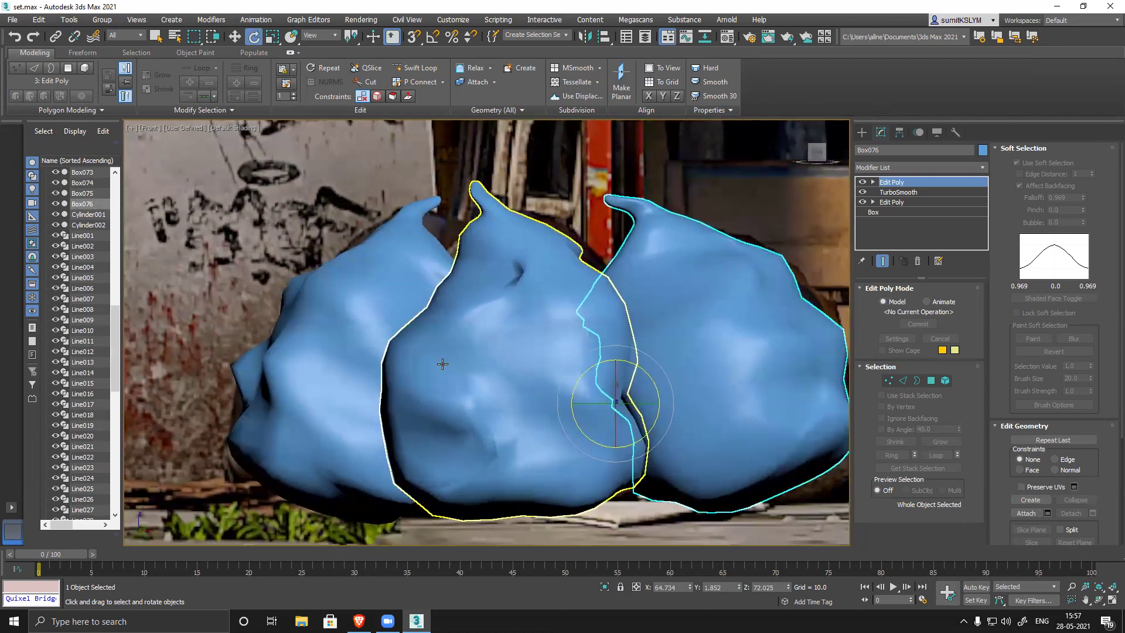
{"action": "scroll", "coordinate": [443, 364], "scroll_direction": "down", "scroll_amount": 3}
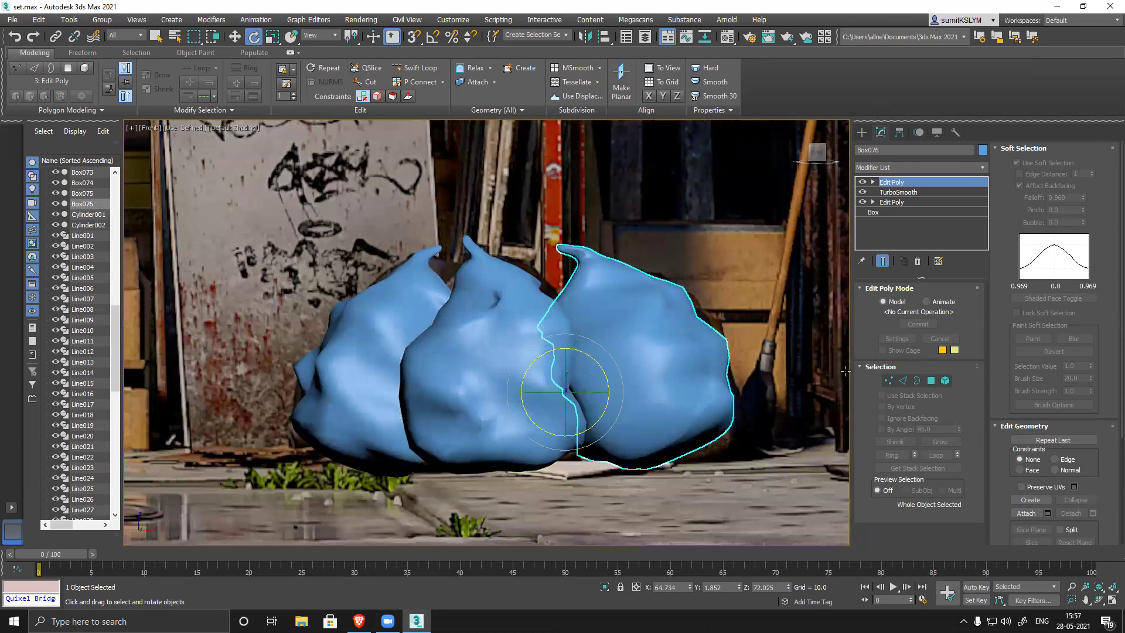
{"action": "left_click", "coordinate": [889, 381]}
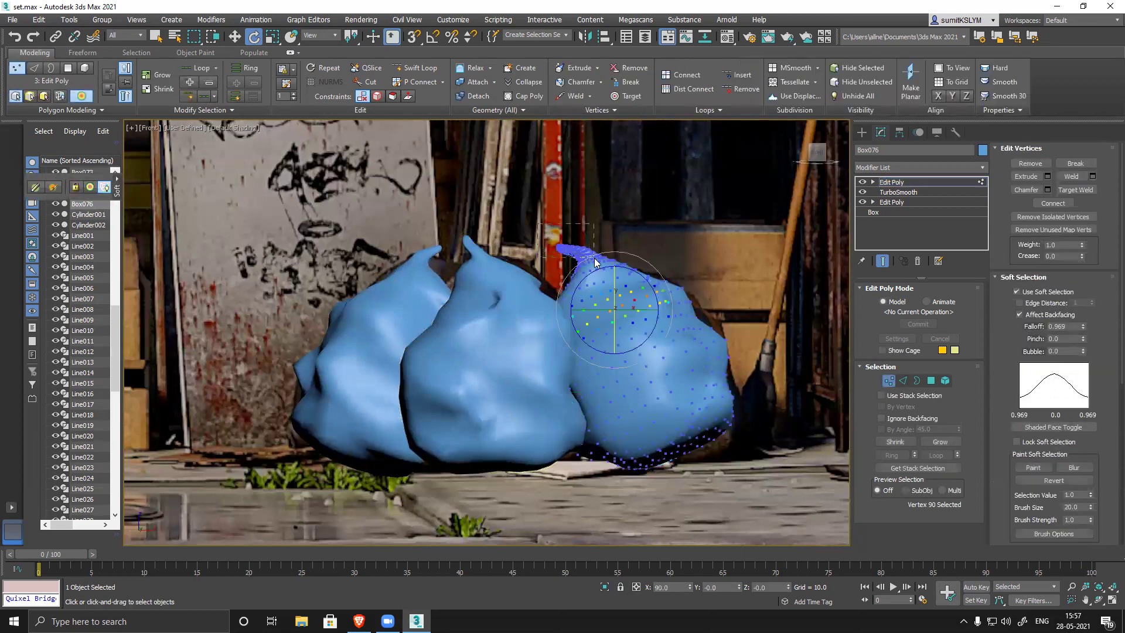
{"action": "left_click_drag", "start_coordinate": [596, 262], "coordinate": [597, 264]}
{"action": "key", "text": "w"}
{"action": "scroll", "coordinate": [633, 310], "scroll_direction": "up", "scroll_amount": 4}
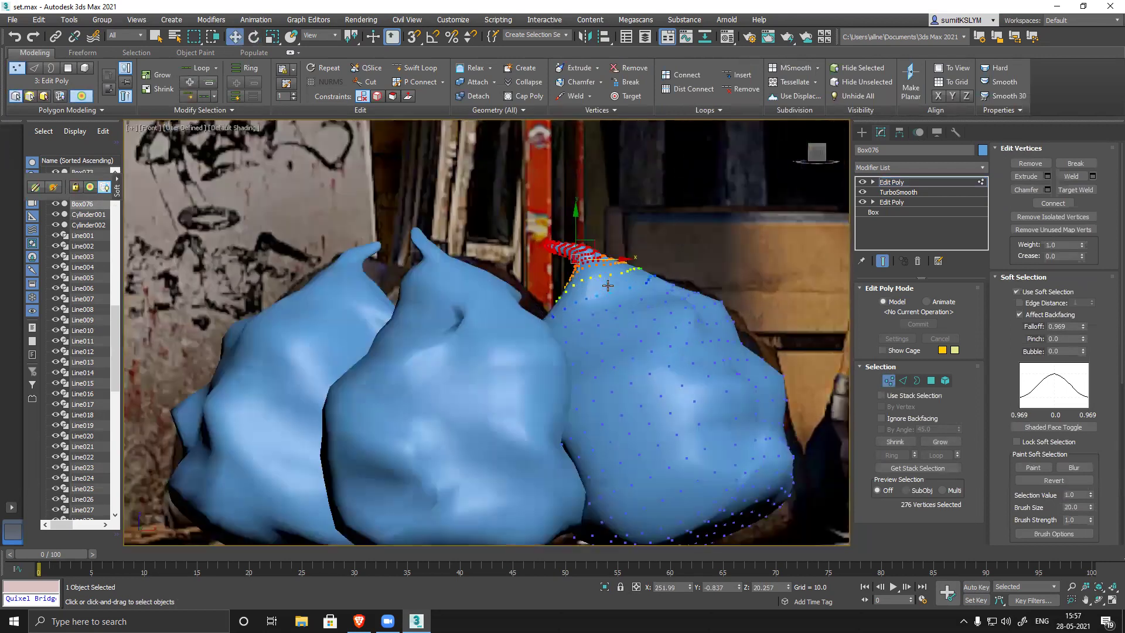
{"action": "left_click_drag", "start_coordinate": [1083, 326], "coordinate": [1070, 159]}
{"action": "left_click_drag", "start_coordinate": [611, 275], "coordinate": [628, 318]}
- Fine-tune the height of the right bag's neck and upper body against the reference
{"action": "mouse_move", "coordinate": [584, 352]}
{"action": "middle_mouse_down"}
{"action": "mouse_move", "coordinate": [600, 336]}
{"action": "mouse_move", "coordinate": [585, 345]}
{"action": "middle_mouse_up"}
{"action": "key", "text": "7"}
{"action": "key", "text": "w"}
{"action": "key", "text": "7"}
{"action": "left_click_drag", "start_coordinate": [621, 317], "coordinate": [582, 311]}
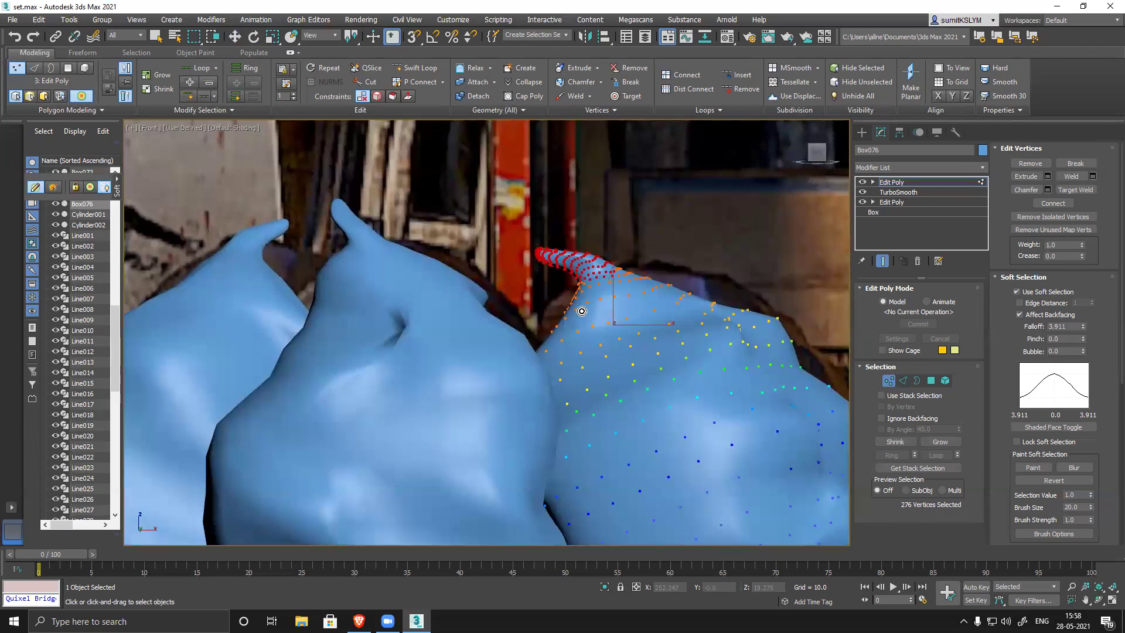
{"action": "key", "text": "w"}
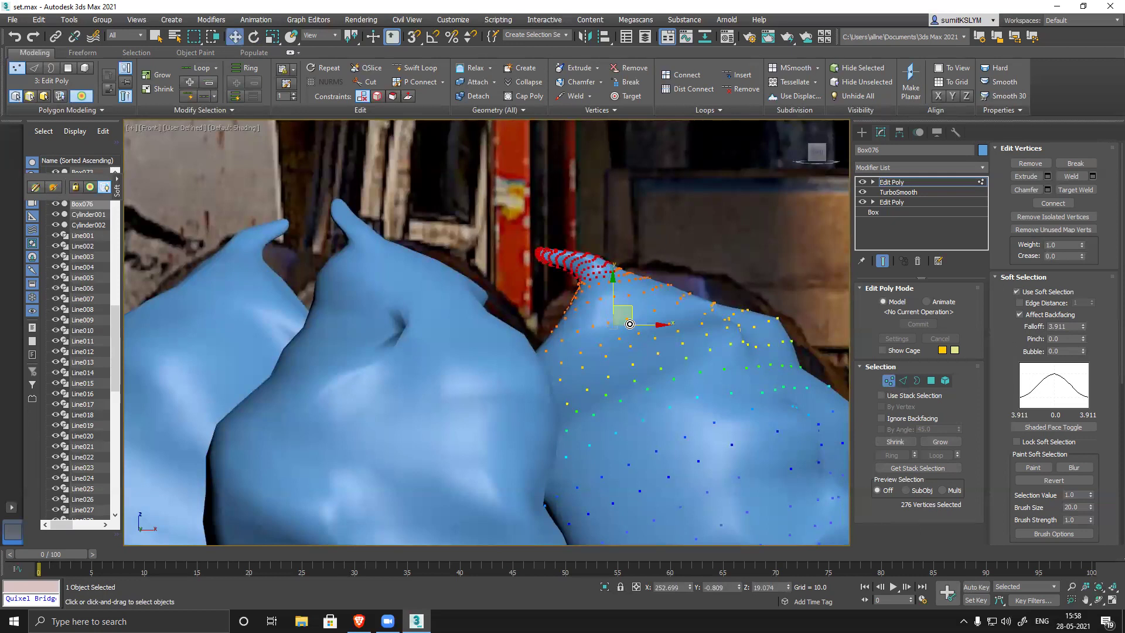
{"action": "left_click_drag", "start_coordinate": [609, 280], "coordinate": [606, 287]}
- Set the soft selection falloff to 0.821, raise the right bag's shoulder beside the neck and lower the neck tip to match the reference
{"action": "left_click", "coordinate": [687, 299]}
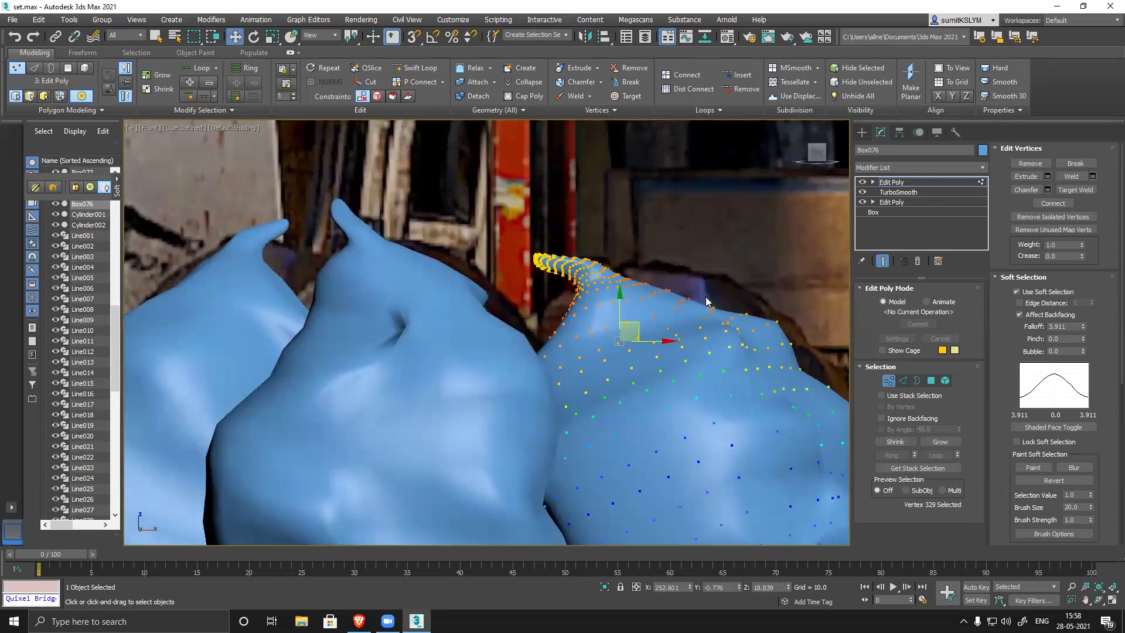
{"action": "left_click_drag", "start_coordinate": [1083, 330], "coordinate": [1083, 370]}
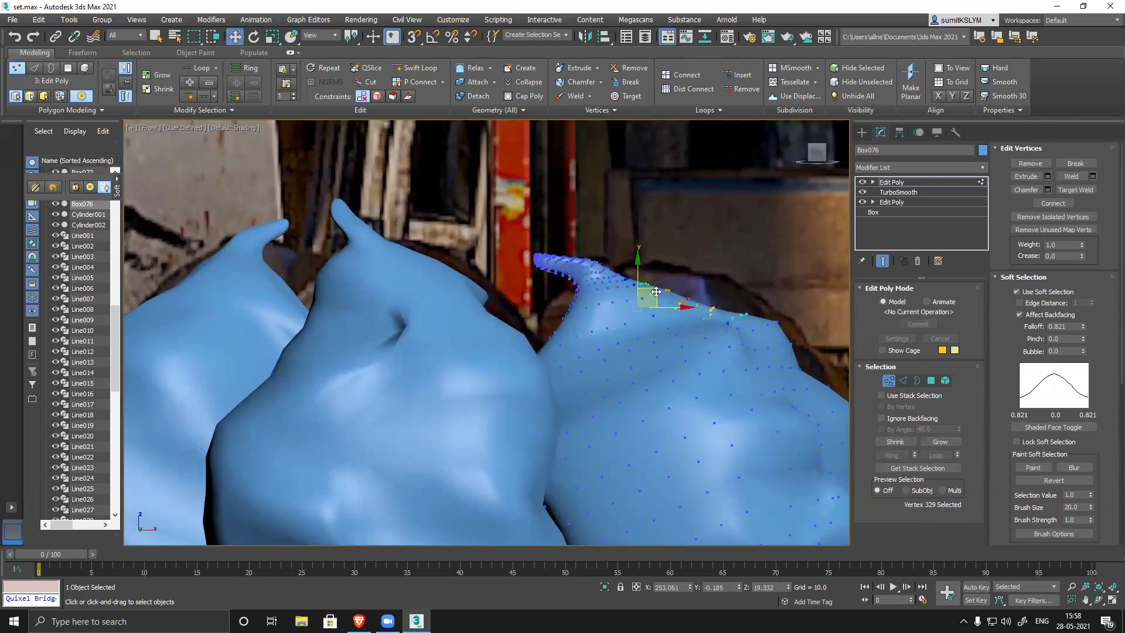
{"action": "left_click", "coordinate": [604, 263]}
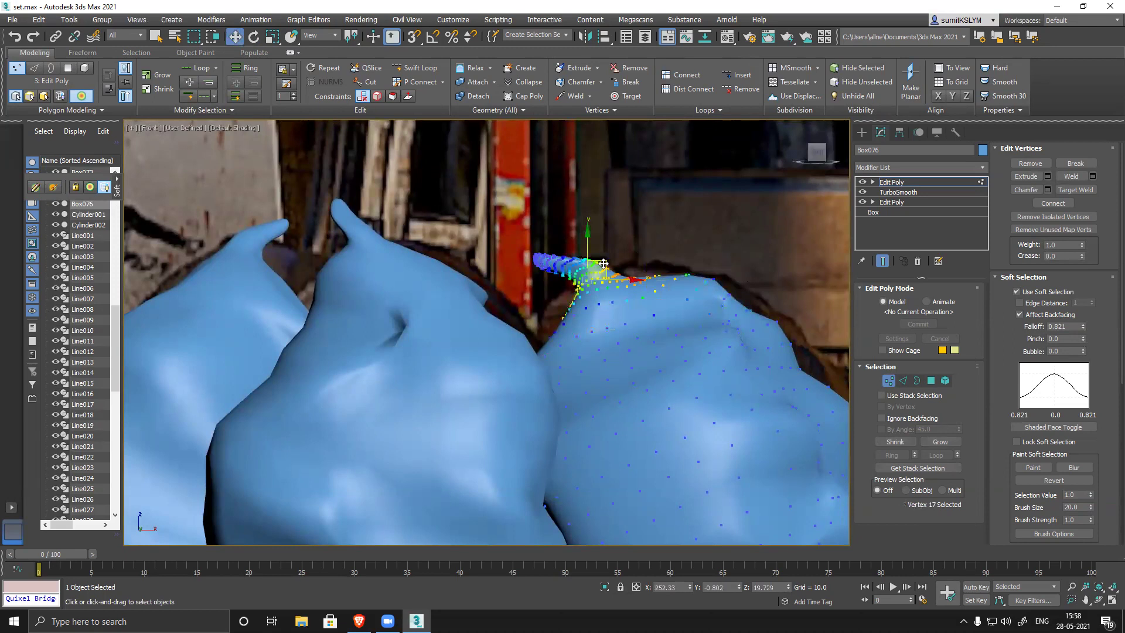
{"action": "left_click", "coordinate": [534, 255]}
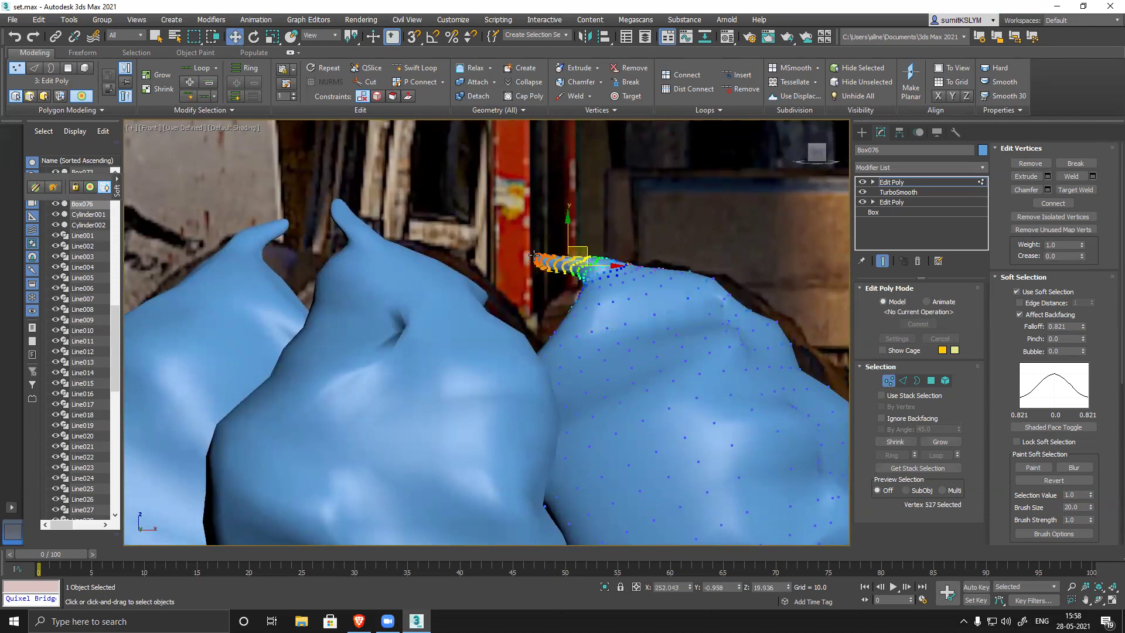
{"action": "left_click_drag", "start_coordinate": [579, 248], "coordinate": [582, 286]}
{"action": "left_click", "coordinate": [582, 288]}
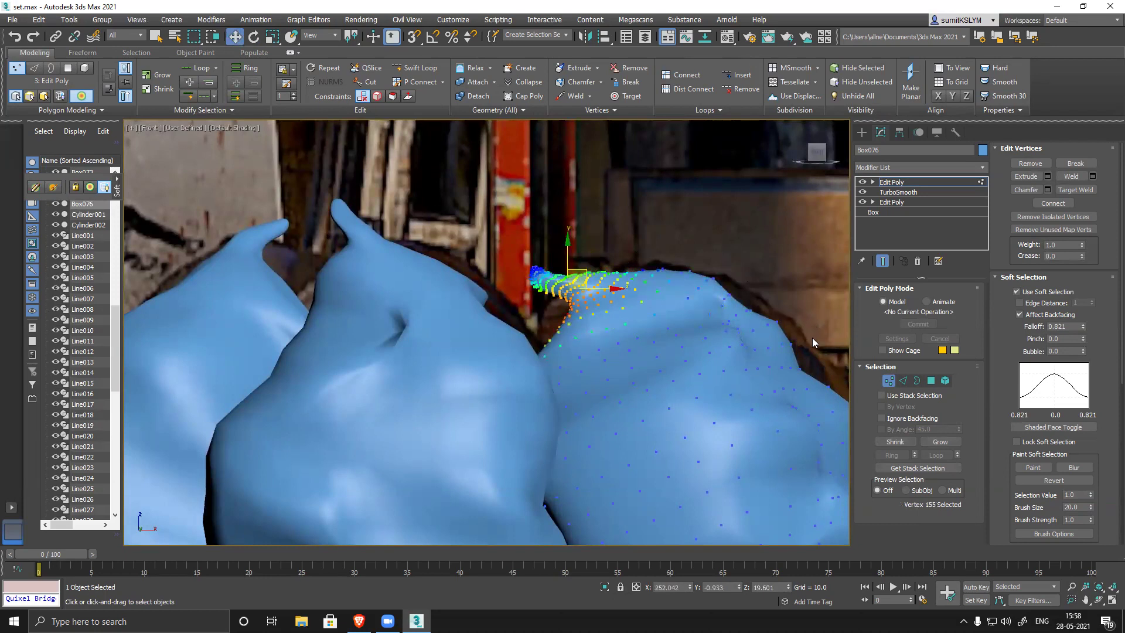
- Push the right bag's upper-right shoulder vertices outward to follow the rounded outline in the reference
{"action": "left_click", "coordinate": [800, 372]}
{"action": "left_click_drag", "start_coordinate": [812, 352], "coordinate": [808, 338]}
{"action": "left_click", "coordinate": [718, 299]}
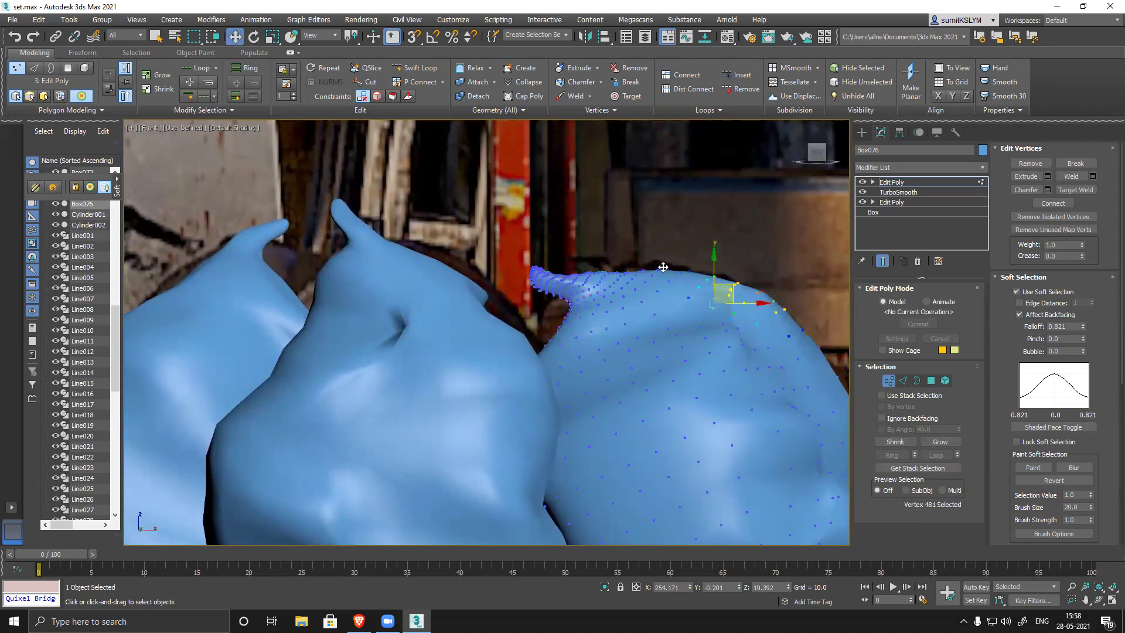
{"action": "left_click", "coordinate": [583, 276]}
{"action": "middle_click_drag", "start_coordinate": [752, 372], "coordinate": [609, 285]}
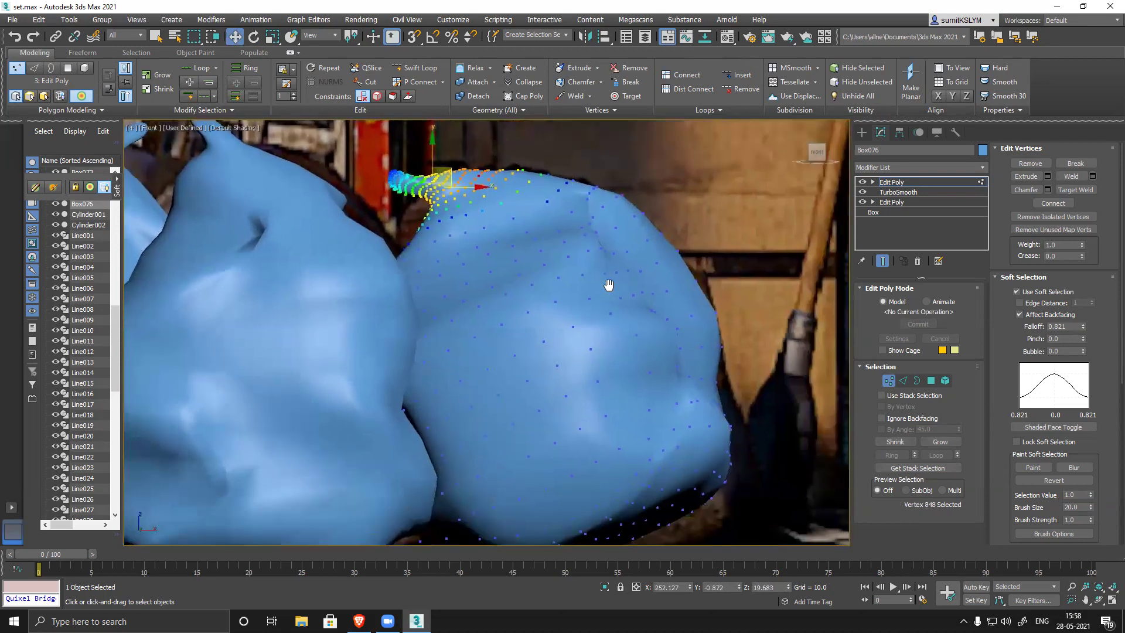
- Adjust vertices along the right bag's outer side to fit the reference silhouette
{"action": "left_click", "coordinate": [709, 384]}
{"action": "left_click_drag", "start_coordinate": [748, 385], "coordinate": [755, 398]}
{"action": "left_click", "coordinate": [731, 426]}
{"action": "left_click", "coordinate": [716, 312]}
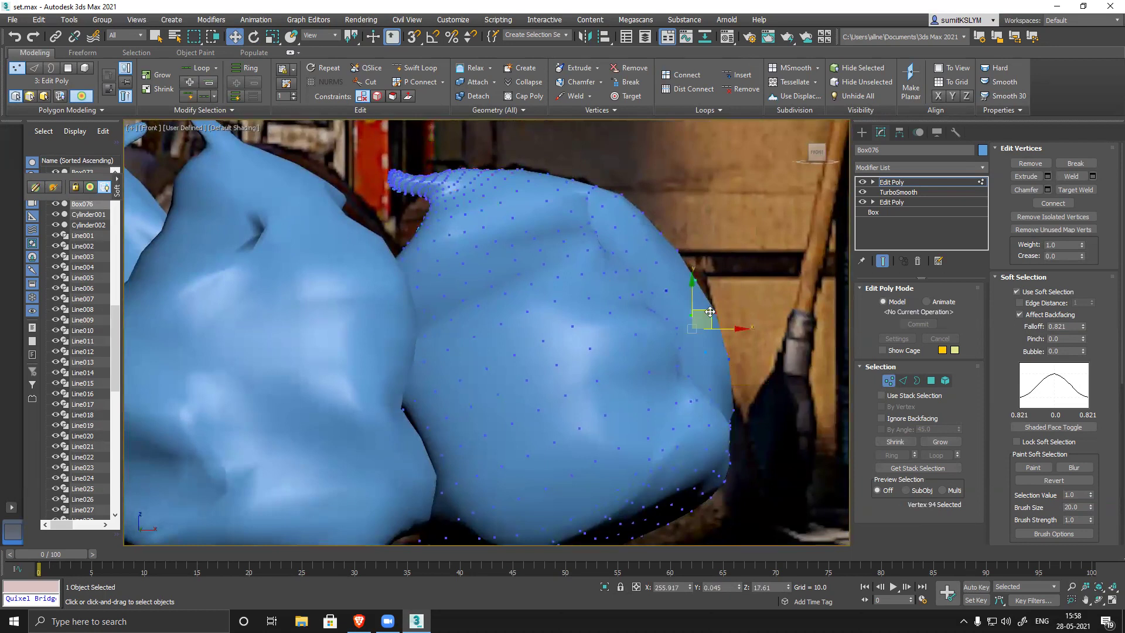
{"action": "left_click", "coordinate": [676, 293]}
{"action": "mouse_move", "coordinate": [694, 277]}
{"action": "left_mouse_down"}
{"action": "mouse_move", "coordinate": [709, 276]}
{"action": "mouse_move", "coordinate": [698, 286]}
{"action": "left_mouse_up"}
{"action": "middle_click_drag", "start_coordinate": [680, 450], "coordinate": [676, 335]}
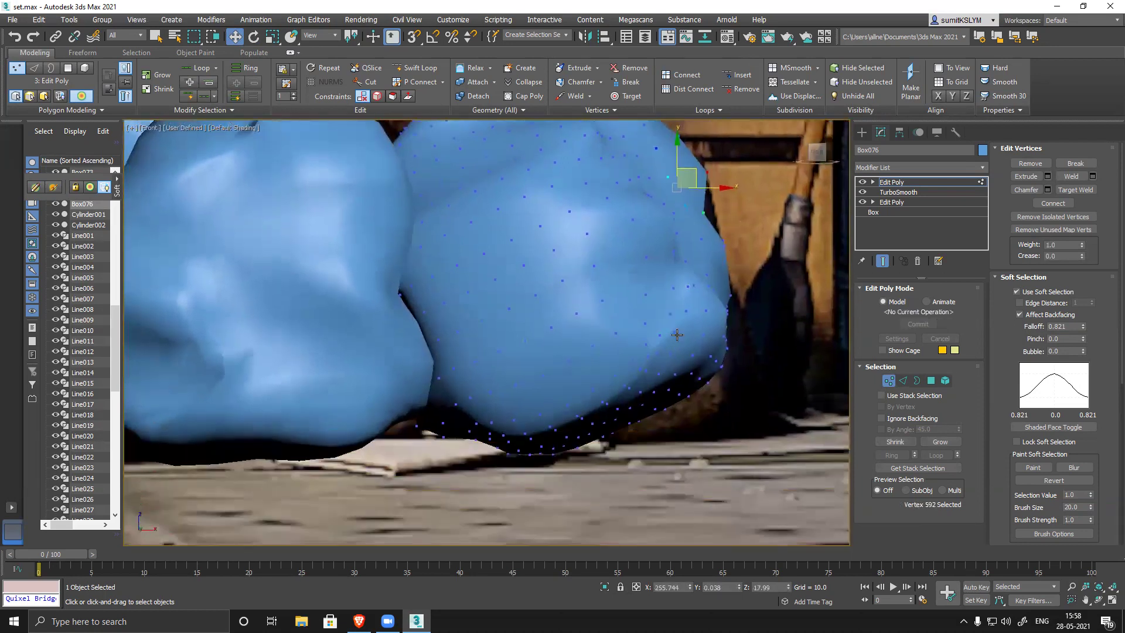
- Pull the right bag's lower outer corner down and out and its inner bottom edge toward the middle bag
{"action": "left_click", "coordinate": [687, 394]}
{"action": "left_click_drag", "start_coordinate": [675, 379], "coordinate": [728, 441]}
{"action": "left_click", "coordinate": [726, 335]}
{"action": "left_click_drag", "start_coordinate": [703, 343], "coordinate": [718, 345]}
{"action": "middle_click_drag", "start_coordinate": [538, 395], "coordinate": [620, 392]}
{"action": "left_click", "coordinate": [527, 421]}
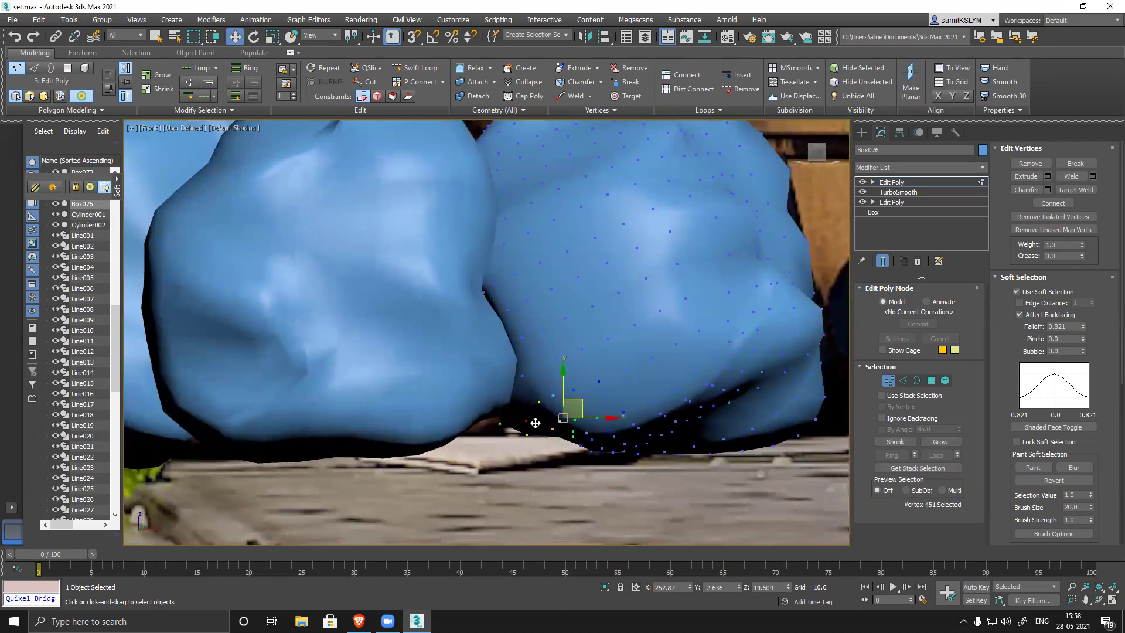
{"action": "left_click_drag", "start_coordinate": [576, 401], "coordinate": [522, 422]}
{"action": "middle_click_drag", "start_coordinate": [388, 329], "coordinate": [700, 428]}
- Switch vertex editing to the left bag, bend its neck tip down toward the middle bag and round the top beneath it
{"action": "left_click", "coordinate": [889, 380]}
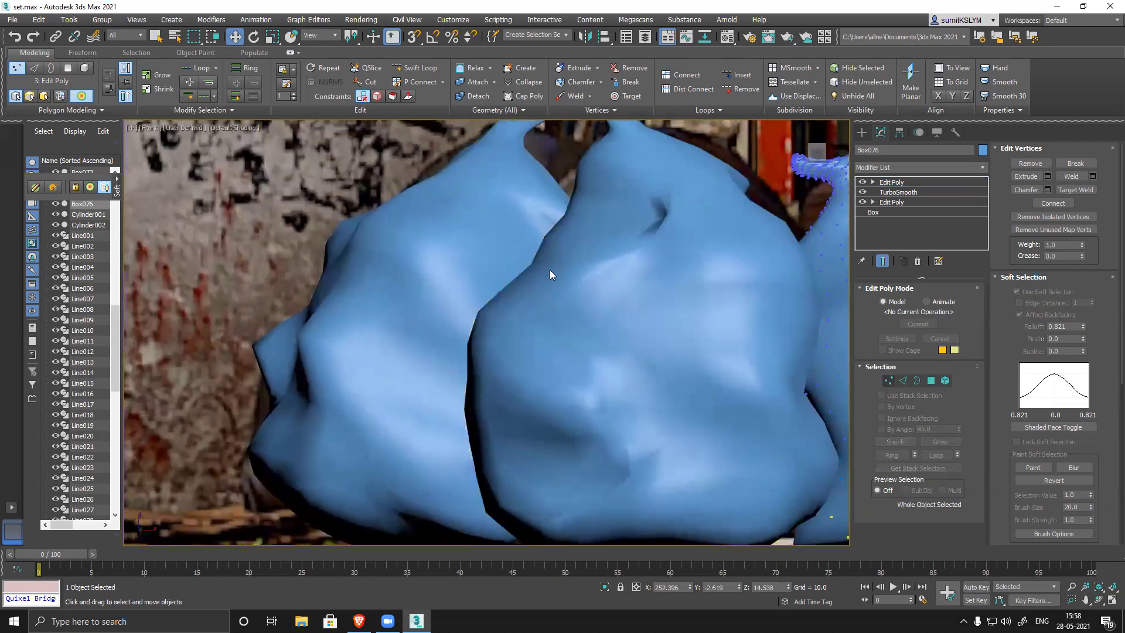
{"action": "left_click", "coordinate": [889, 381]}
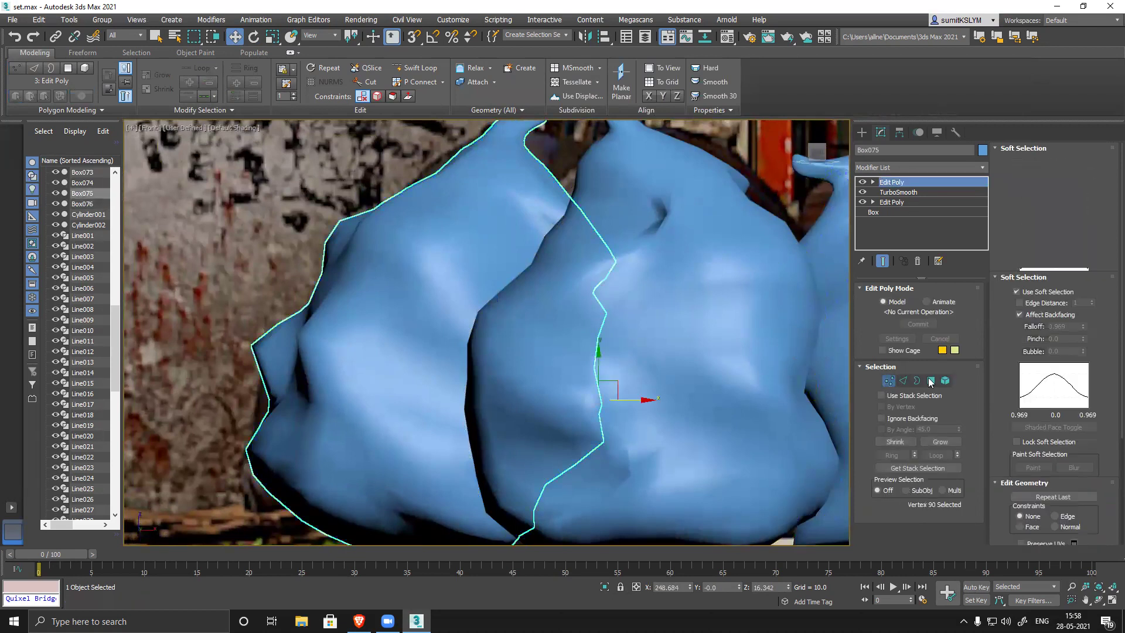
{"action": "middle_click_drag", "start_coordinate": [459, 212], "coordinate": [454, 322]}
{"action": "left_click", "coordinate": [547, 222]}
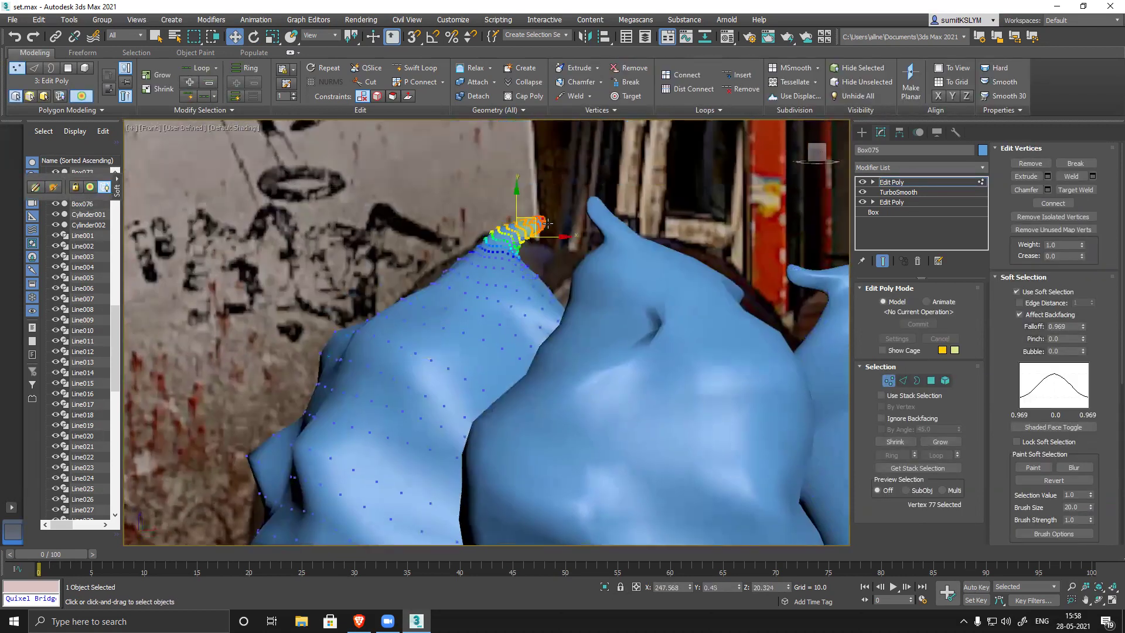
{"action": "left_click_drag", "start_coordinate": [531, 220], "coordinate": [557, 245]}
{"action": "left_click", "coordinate": [508, 254]}
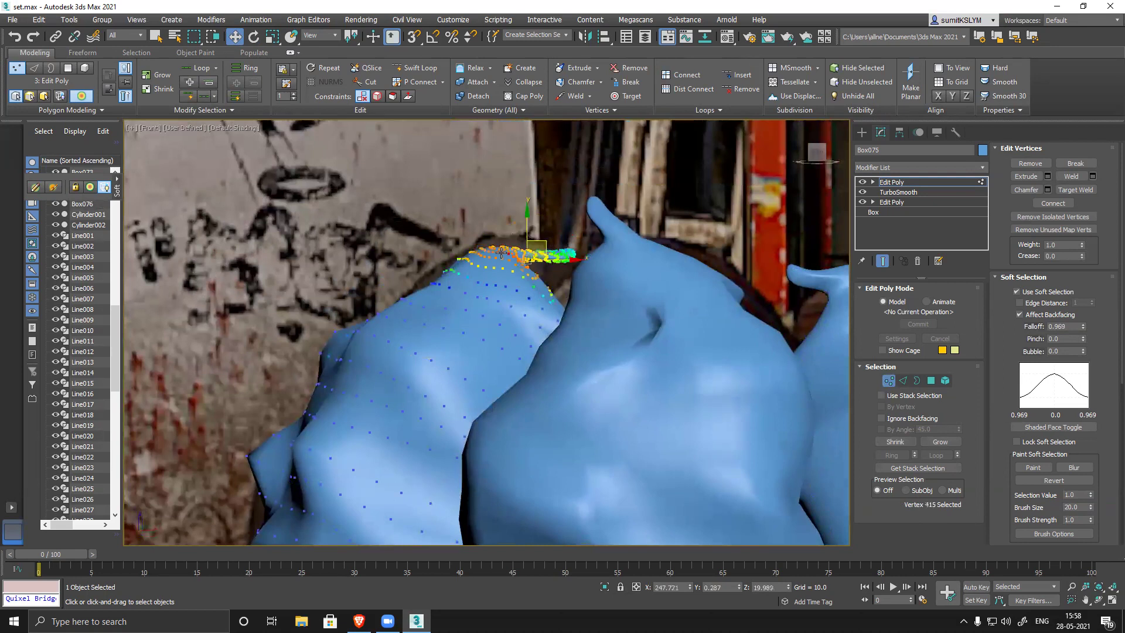
{"action": "left_click_drag", "start_coordinate": [527, 229], "coordinate": [526, 223]}
{"action": "left_click", "coordinate": [431, 282]}
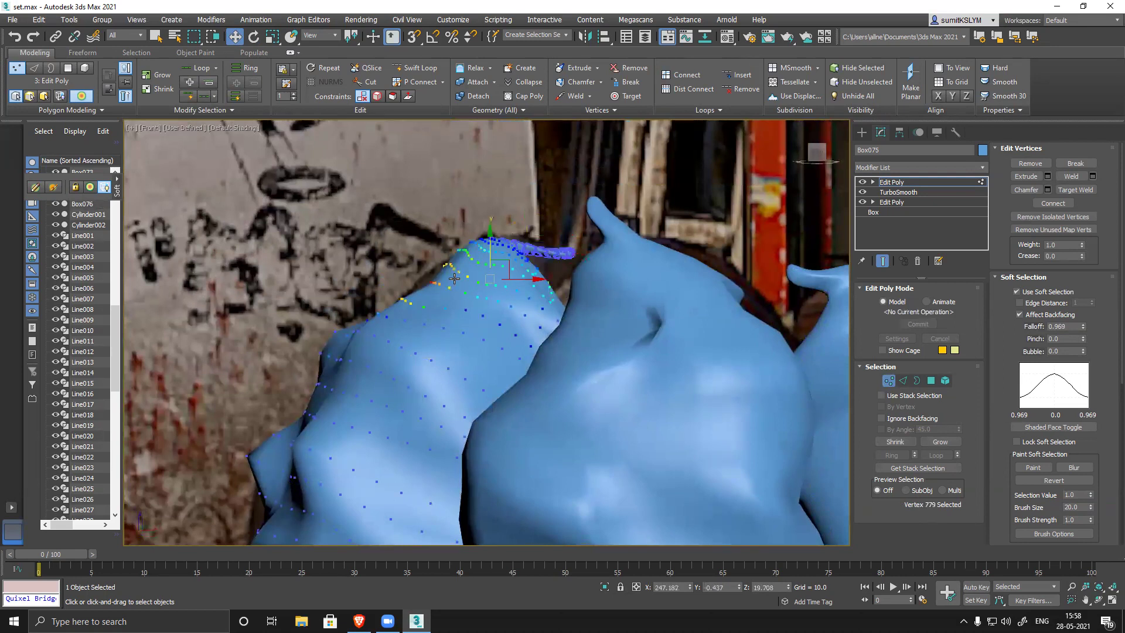
{"action": "left_click_drag", "start_coordinate": [507, 264], "coordinate": [500, 257]}
- Pull in the bump on the left bag's outer shoulder and reshape its front and upper inner surface
{"action": "middle_click_drag", "start_coordinate": [348, 349], "coordinate": [398, 267]}
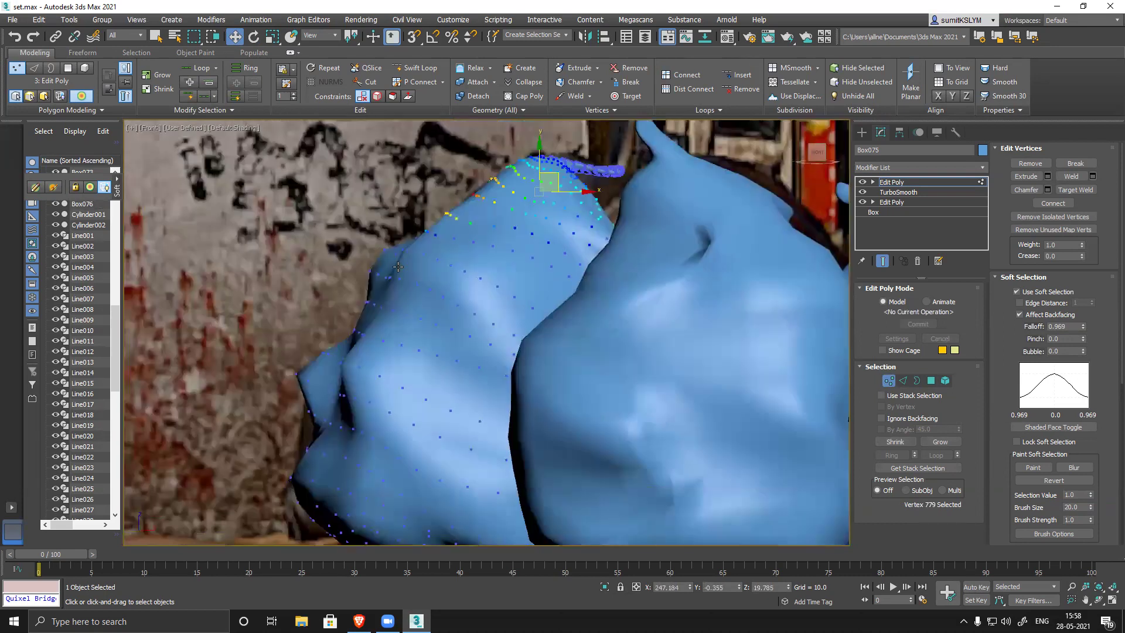
{"action": "left_click", "coordinate": [385, 253]}
{"action": "left_click_drag", "start_coordinate": [434, 249], "coordinate": [482, 243]}
{"action": "left_click", "coordinate": [406, 251]}
{"action": "left_click", "coordinate": [480, 279]}
{"action": "left_click", "coordinate": [475, 313]}
{"action": "left_click_drag", "start_coordinate": [507, 302], "coordinate": [544, 309]}
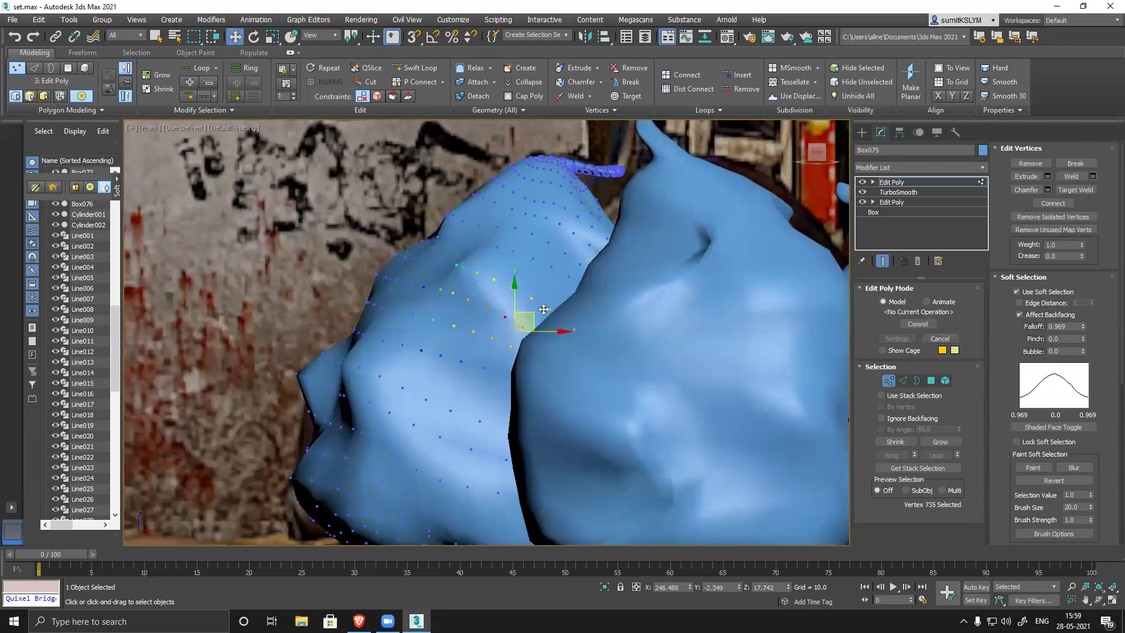
{"action": "left_click", "coordinate": [599, 217]}
{"action": "left_click_drag", "start_coordinate": [575, 183], "coordinate": [577, 223]}
- Reshape the pointed fold and lower bulge on the left bag's outer side to follow the reference outline
{"action": "left_click", "coordinate": [327, 380]}
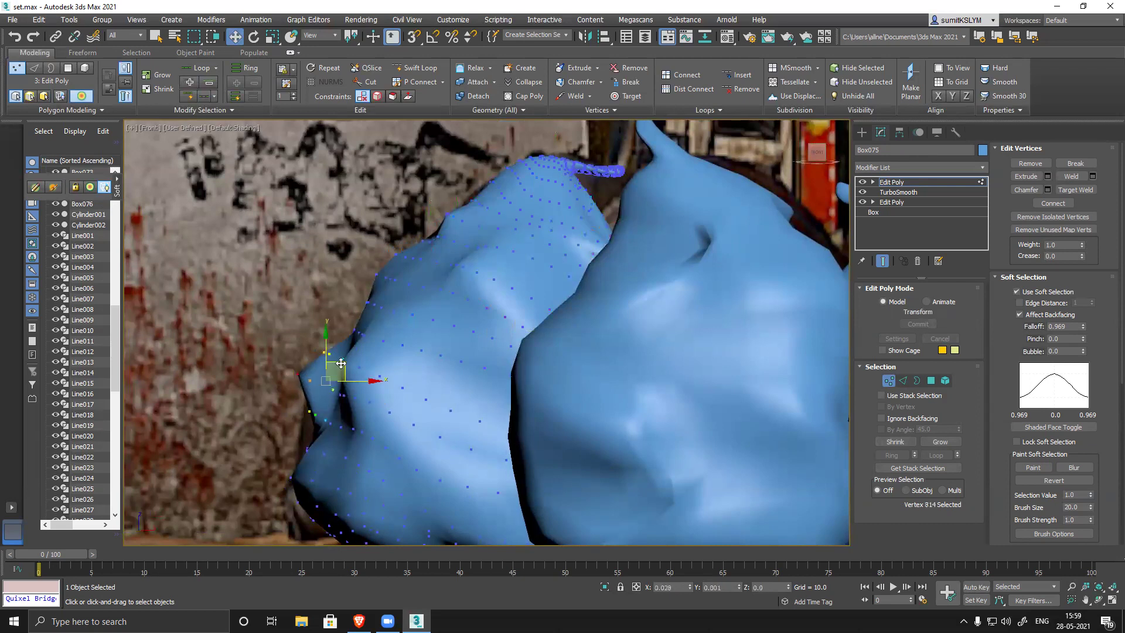
{"action": "scroll", "coordinate": [397, 333], "scroll_direction": "up", "scroll_amount": 3}
{"action": "left_click", "coordinate": [388, 327]}
{"action": "left_click_drag", "start_coordinate": [405, 317], "coordinate": [479, 351]}
{"action": "key", "text": "ctrl+z"}
{"action": "left_click_drag", "start_coordinate": [412, 326], "coordinate": [399, 343]}
{"action": "middle_click_drag", "start_coordinate": [444, 399], "coordinate": [429, 346]}
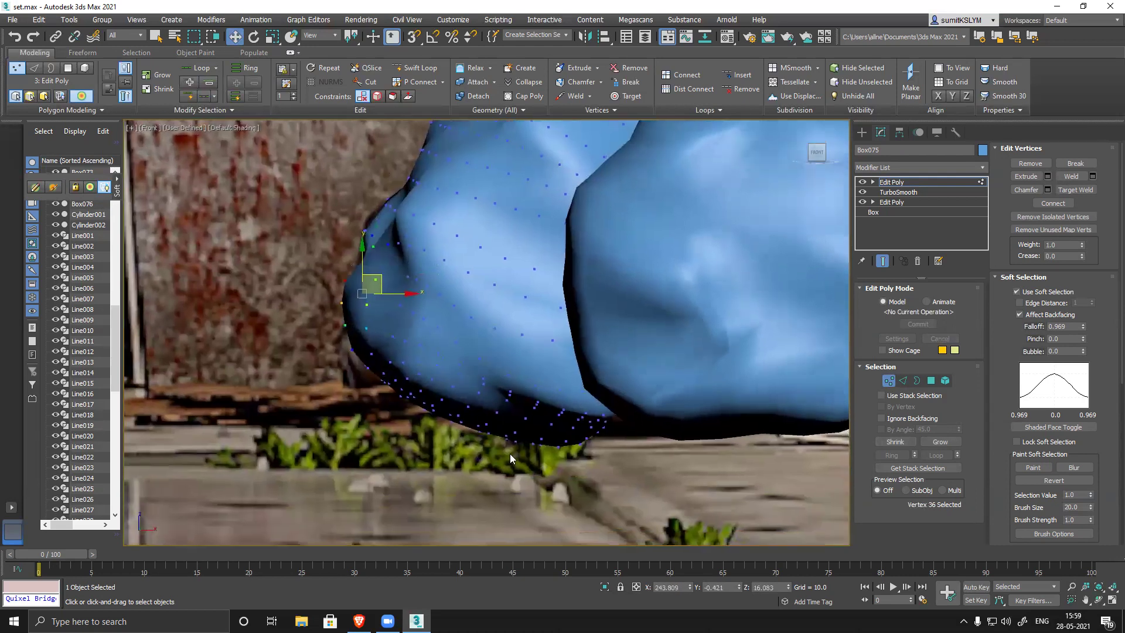
- Adjust the left bag's underside vertices against the ground and finish its vertex editing
{"action": "left_click", "coordinate": [505, 418]}
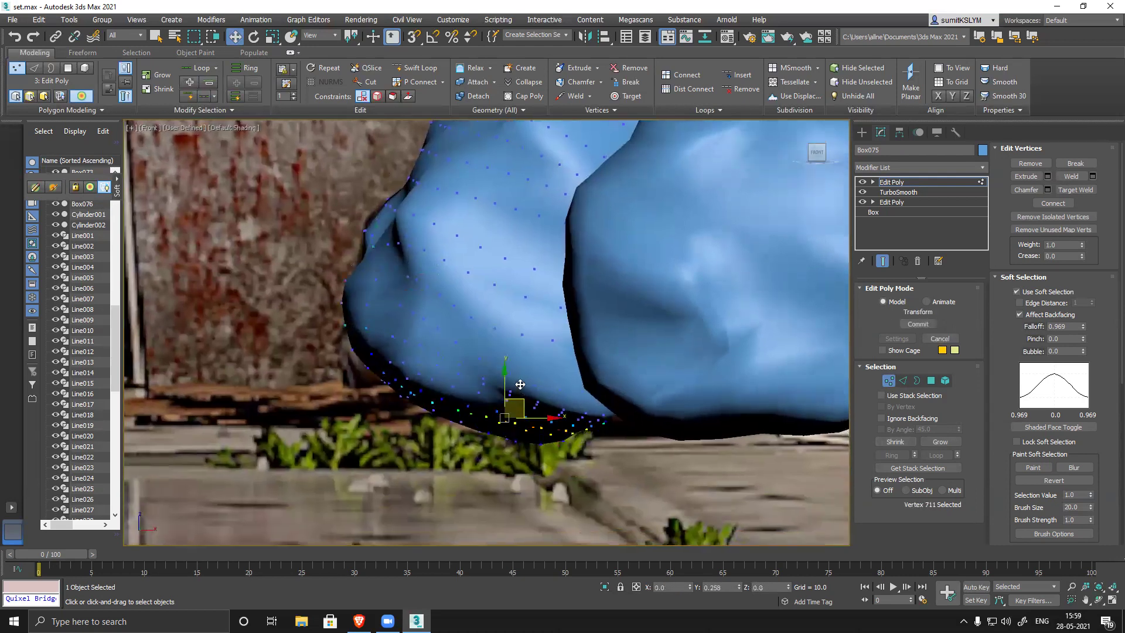
{"action": "scroll", "coordinate": [520, 402], "scroll_direction": "down", "scroll_amount": 10}
{"action": "mouse_move", "coordinate": [646, 396]}
{"action": "middle_mouse_down", "text": "alt"}
{"action": "mouse_move", "coordinate": [641, 435]}
{"action": "mouse_move", "coordinate": [643, 412]}
{"action": "middle_mouse_up", "text": "alt"}
{"action": "left_click", "coordinate": [889, 380]}
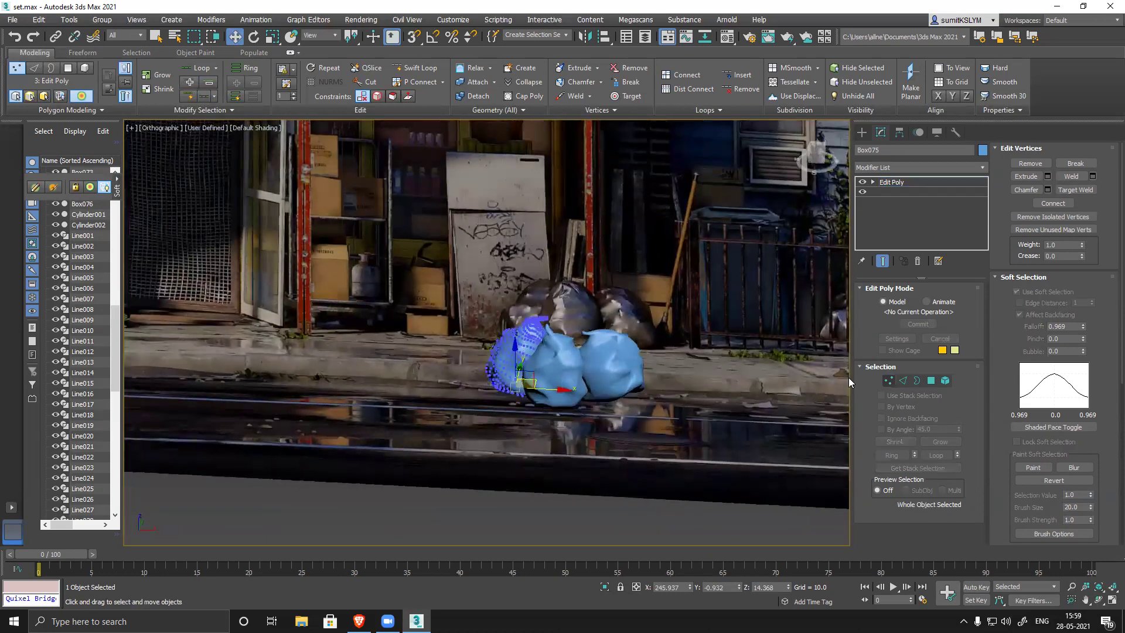
- Attach the middle and left bags to the right bag as one object
{"action": "left_click", "coordinate": [612, 364], "text": "ctrl"}
{"action": "left_click", "coordinate": [612, 367]}
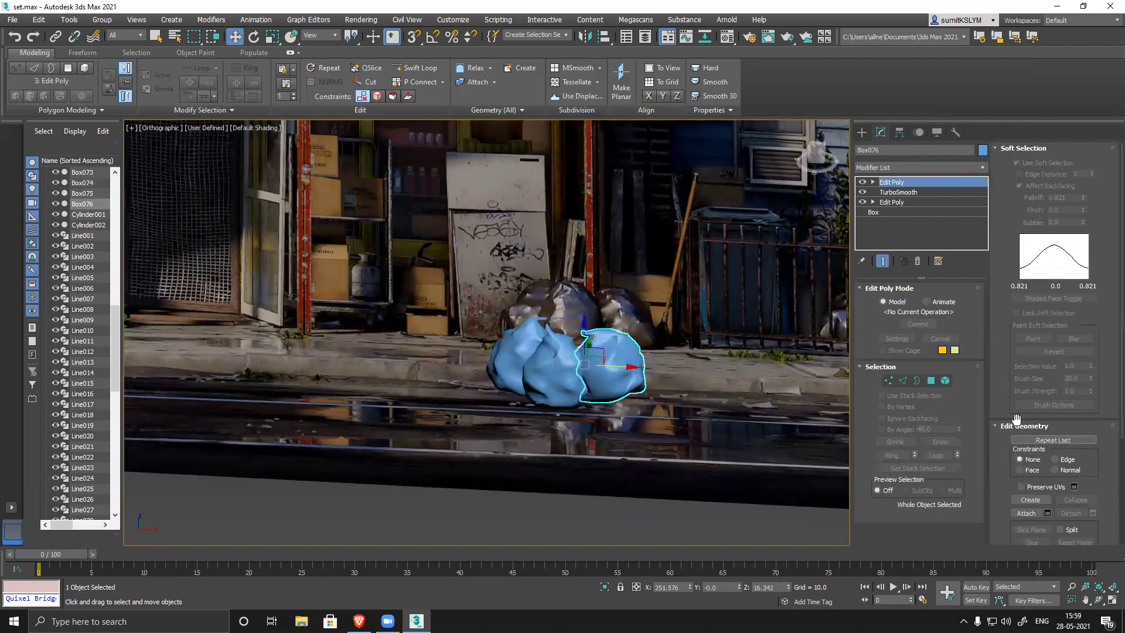
{"action": "left_click", "coordinate": [1026, 514]}
{"action": "left_click", "coordinate": [558, 386]}
{"action": "left_click", "coordinate": [516, 364]}
{"action": "right_click", "coordinate": [620, 510]}
- Move the combined bags from the reference image to the modelled storefront and raise them to about X 31.6, Y -99.4, Z 18.6
{"action": "scroll", "coordinate": [553, 440], "scroll_direction": "down", "scroll_amount": 5}
{"action": "scroll", "coordinate": [615, 447], "scroll_direction": "down", "scroll_amount": 4}
{"action": "middle_click_drag", "start_coordinate": [656, 415], "coordinate": [776, 308]}
{"action": "left_click_drag", "start_coordinate": [761, 325], "coordinate": [225, 371]}
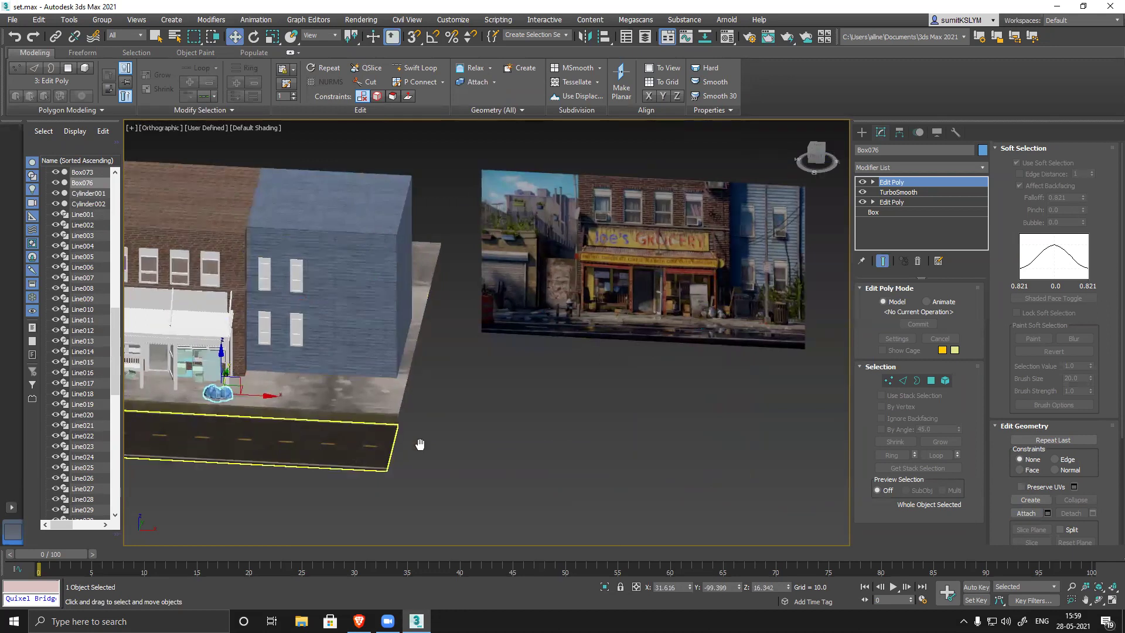
{"action": "scroll", "coordinate": [417, 444], "scroll_direction": "up", "scroll_amount": 5}
{"action": "key", "text": "f"}
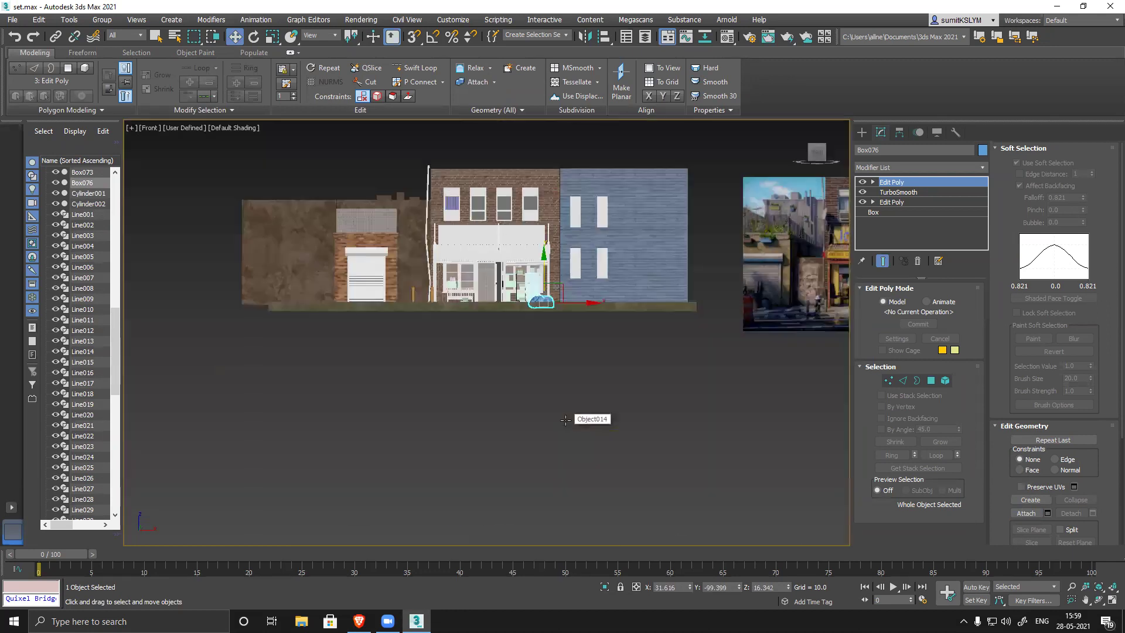
{"action": "scroll", "coordinate": [518, 384], "scroll_direction": "up", "scroll_amount": 6}
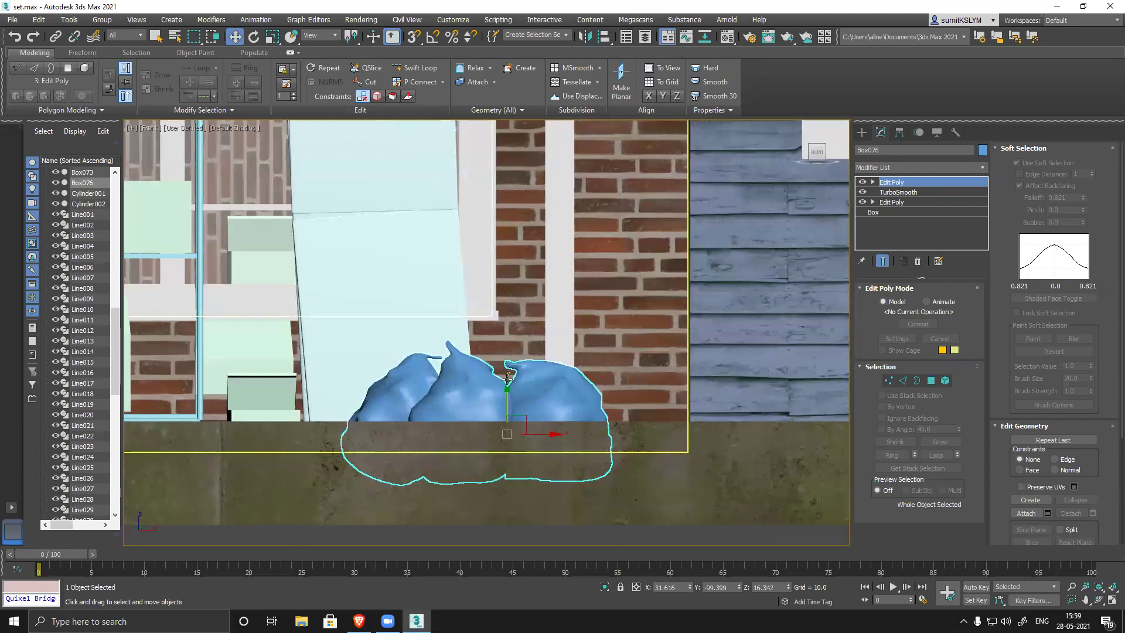
{"action": "left_click_drag", "start_coordinate": [508, 387], "coordinate": [509, 362]}
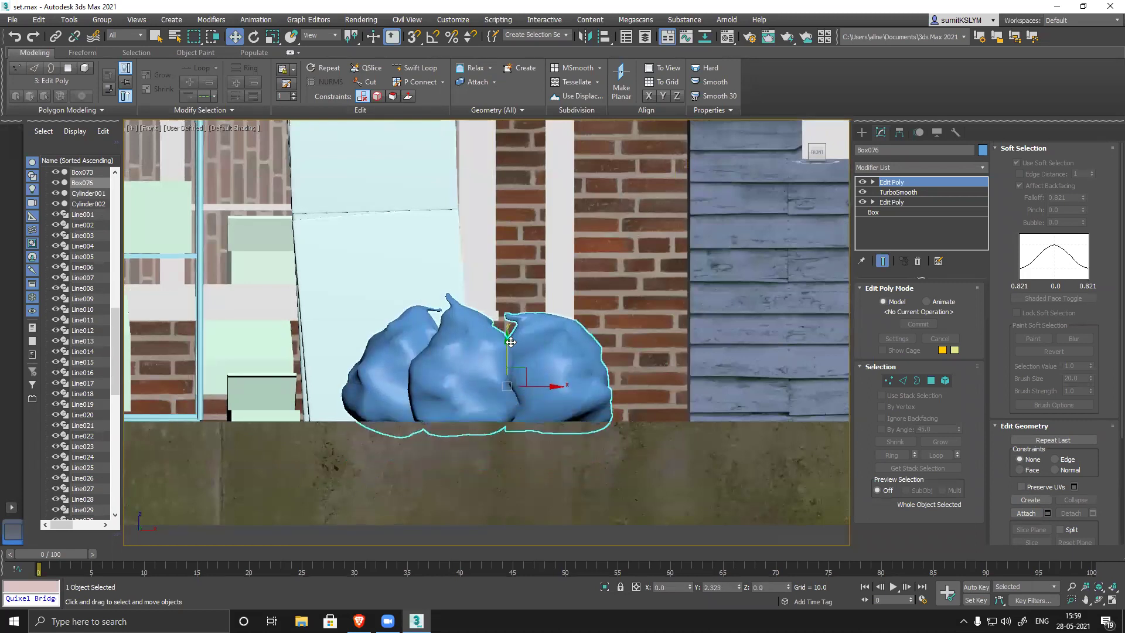
- Show the bags in a perspective view and set the viewport shading to High Quality
{"action": "key", "text": "p"}
{"action": "scroll", "coordinate": [619, 368], "scroll_direction": "down", "scroll_amount": 10}
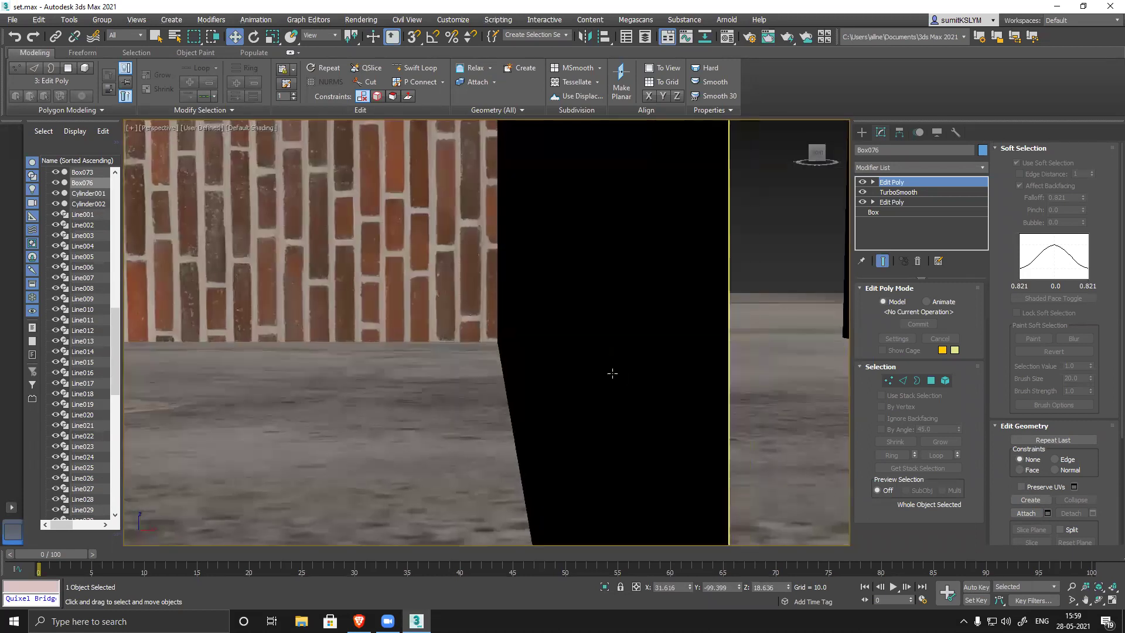
{"action": "key", "text": "z"}
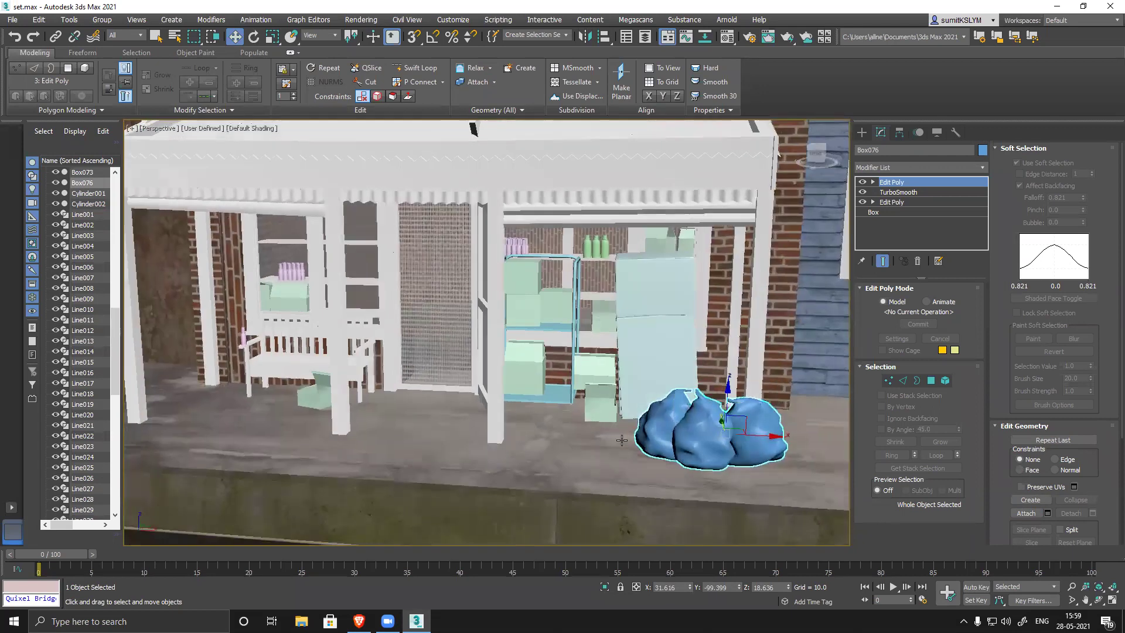
{"action": "left_click", "coordinate": [172, 130]}
{"action": "left_click", "coordinate": [212, 129]}
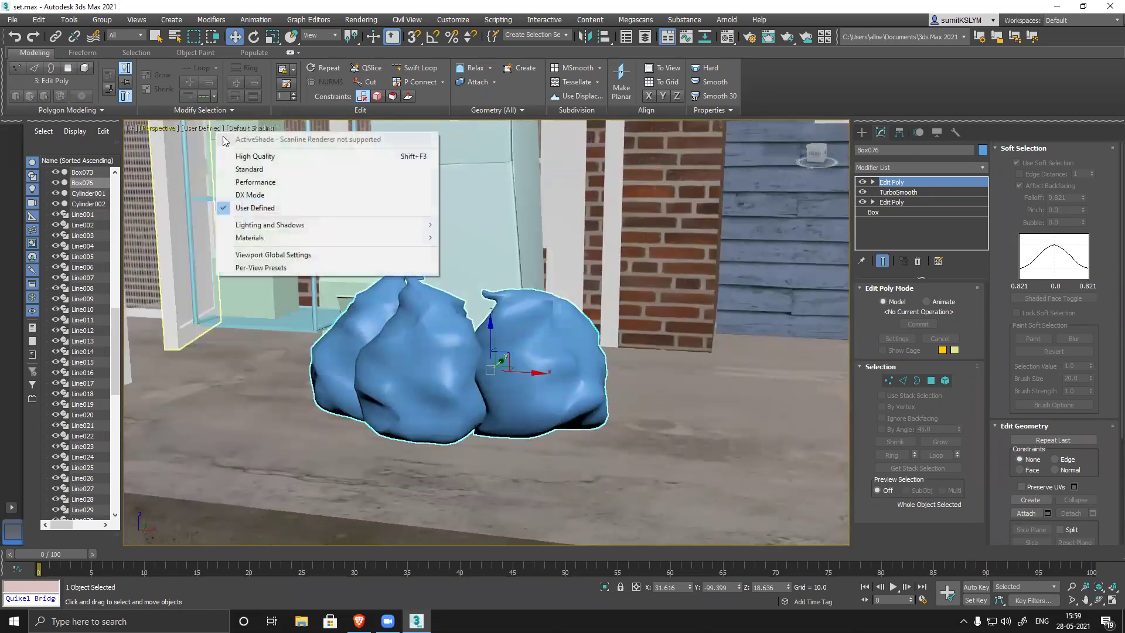
{"action": "left_click", "coordinate": [255, 156]}
- Lower the bags onto the sidewalk and shift them beside the corner post at about X 34.3, Y -95.7, Z 17.9
{"action": "middle_click_drag", "start_coordinate": [463, 445], "coordinate": [490, 401], "text": "alt"}
{"action": "left_click_drag", "start_coordinate": [460, 321], "coordinate": [457, 339]}
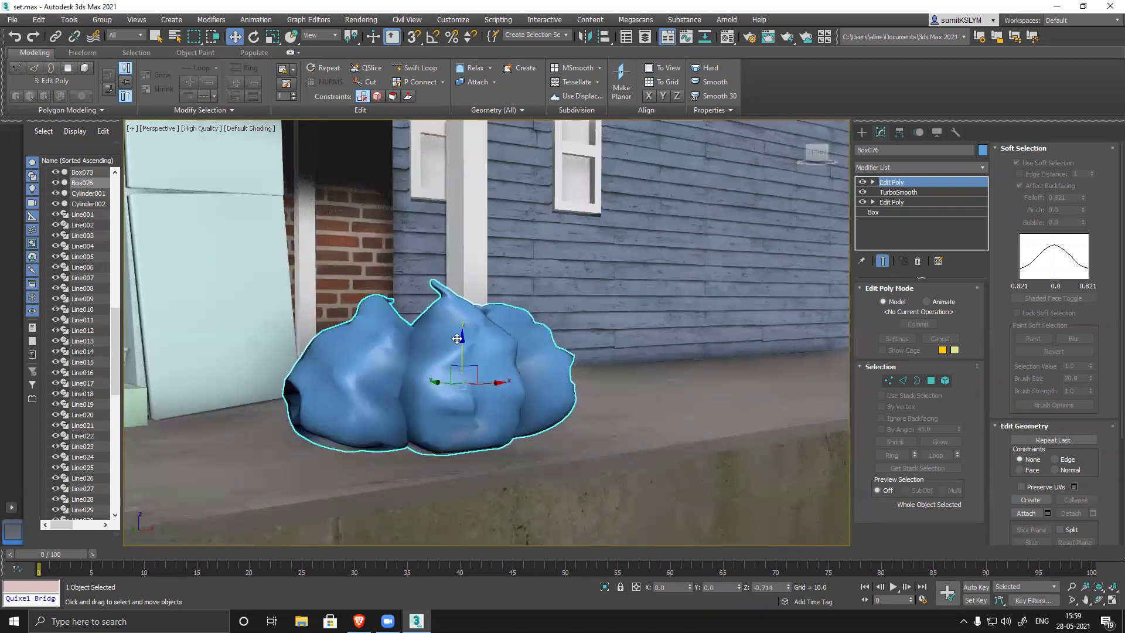
{"action": "left_click_drag", "start_coordinate": [443, 384], "coordinate": [394, 365]}
{"action": "middle_click_drag", "start_coordinate": [642, 396], "coordinate": [486, 387], "text": "alt"}
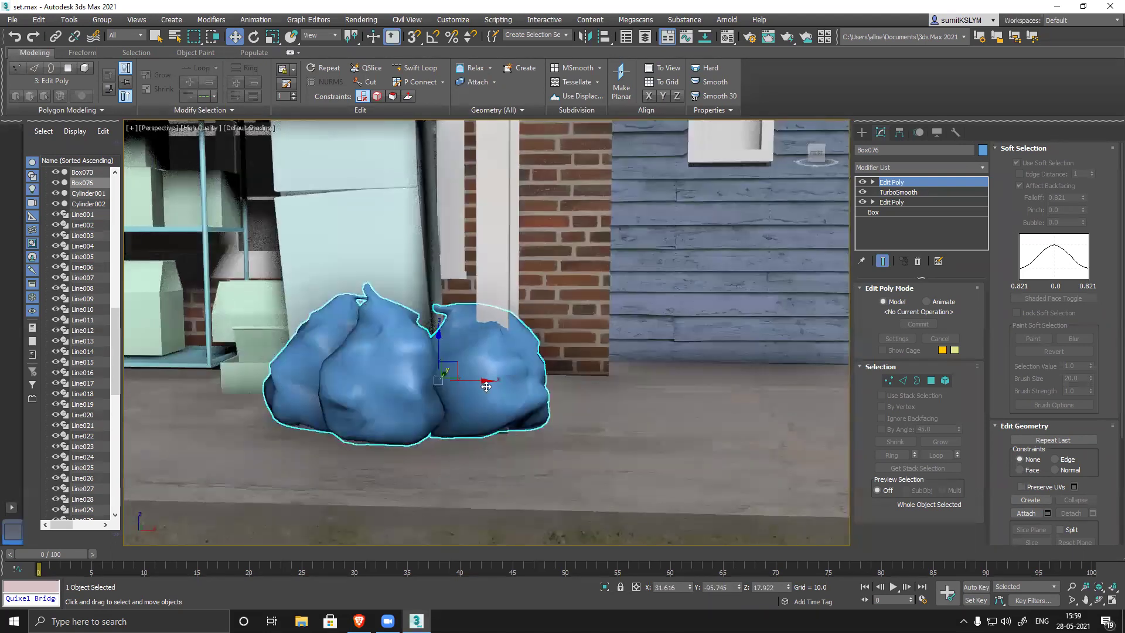
{"action": "left_click_drag", "start_coordinate": [487, 379], "coordinate": [540, 381]}
{"action": "middle_click_drag", "start_coordinate": [477, 407], "coordinate": [525, 406], "text": "alt"}
{"action": "scroll", "coordinate": [540, 404], "scroll_direction": "down", "scroll_amount": 5}
{"action": "mouse_move", "coordinate": [557, 460]}
{"action": "middle_mouse_down", "text": "alt"}
{"action": "mouse_move", "coordinate": [526, 454]}
{"action": "mouse_move", "coordinate": [550, 442]}
{"action": "middle_mouse_up", "text": "alt"}
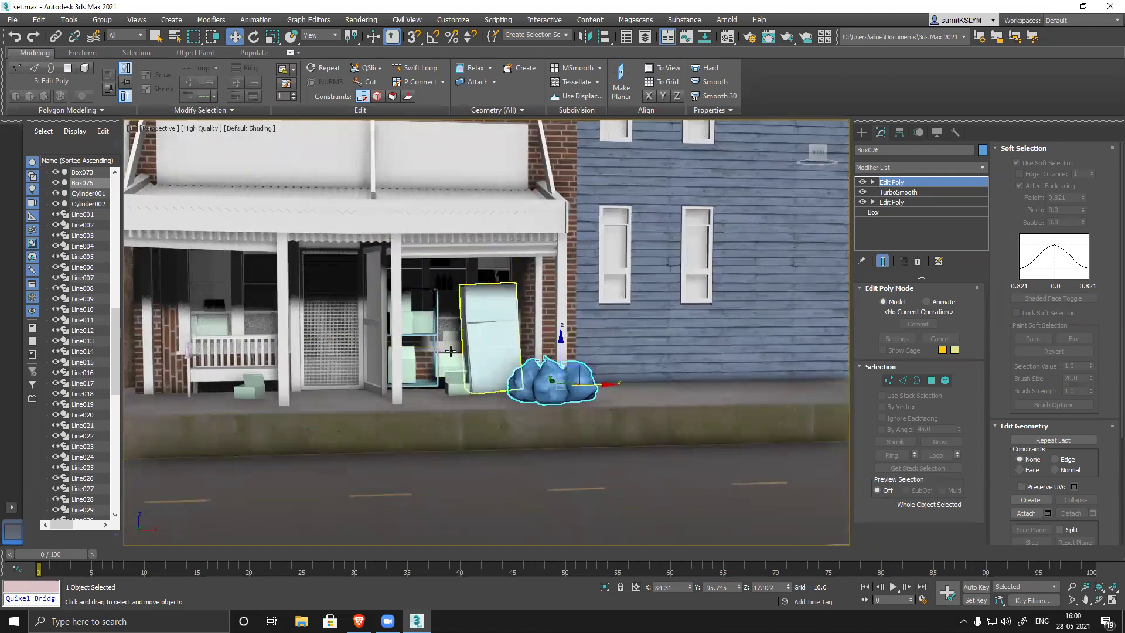
- Save the scene and bring the storefront and the reference image into view together
{"action": "key", "text": "ctrl+s"}
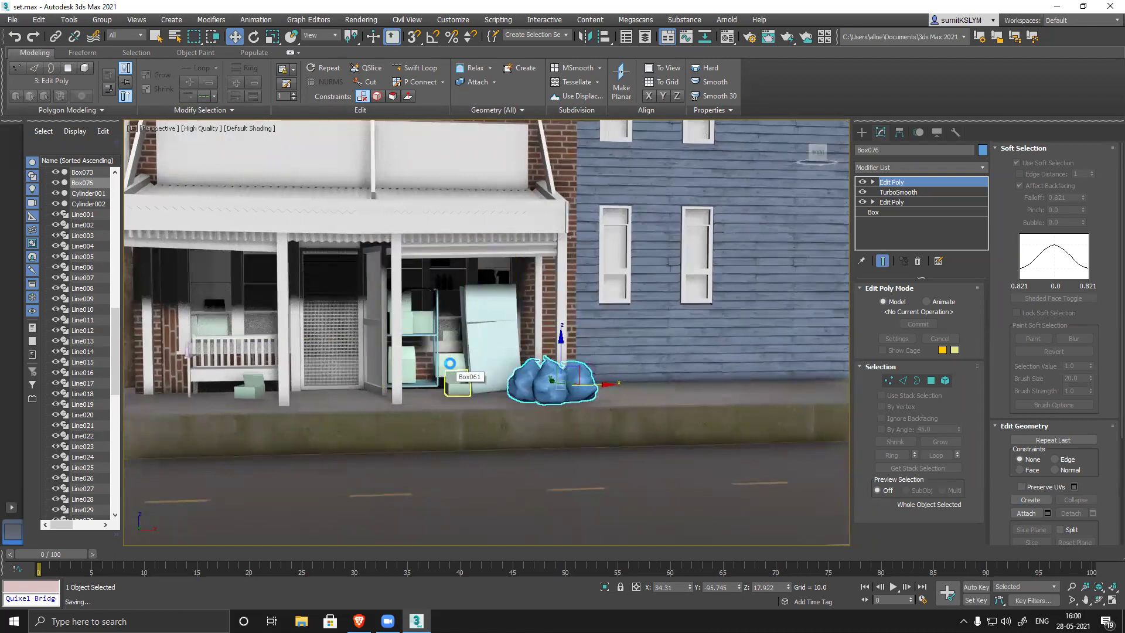
{"action": "middle_click_drag", "start_coordinate": [590, 440], "coordinate": [501, 459]}
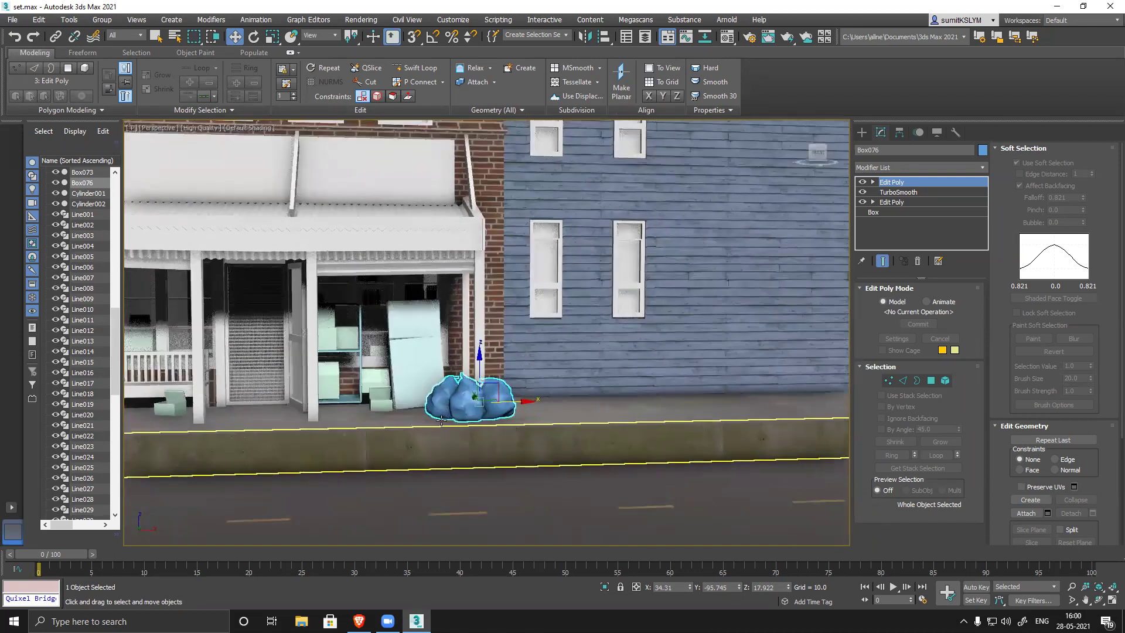
{"action": "middle_click_drag", "start_coordinate": [442, 421], "coordinate": [528, 409], "text": "alt"}
{"action": "scroll", "coordinate": [528, 410], "scroll_direction": "down", "scroll_amount": 5}
{"action": "middle_click_drag", "start_coordinate": [661, 389], "coordinate": [529, 397]}
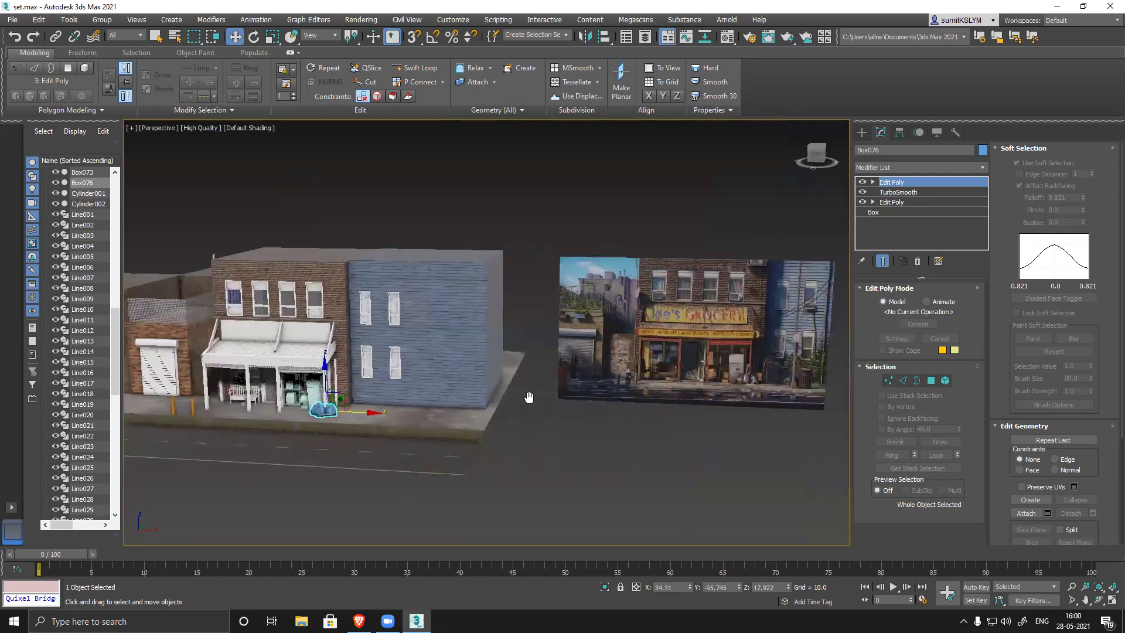
- Examine the blue bin, iron fence and garbage bags in the reference image, using the Front view
{"action": "scroll", "coordinate": [735, 378], "scroll_direction": "up", "scroll_amount": 7}
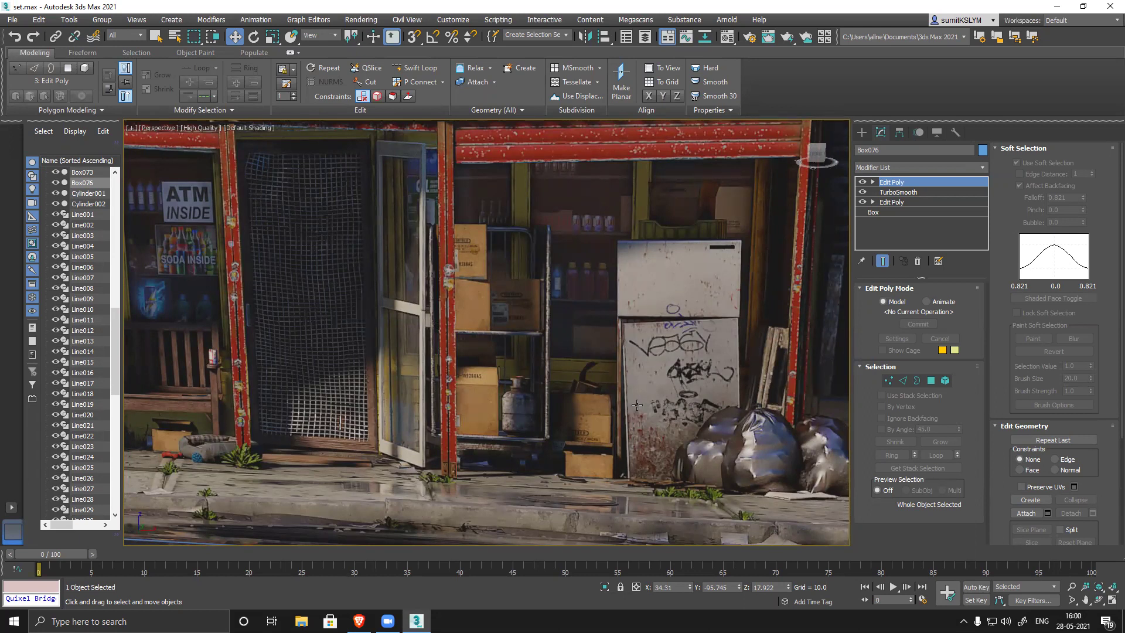
{"action": "middle_click_drag", "start_coordinate": [700, 472], "coordinate": [501, 439]}
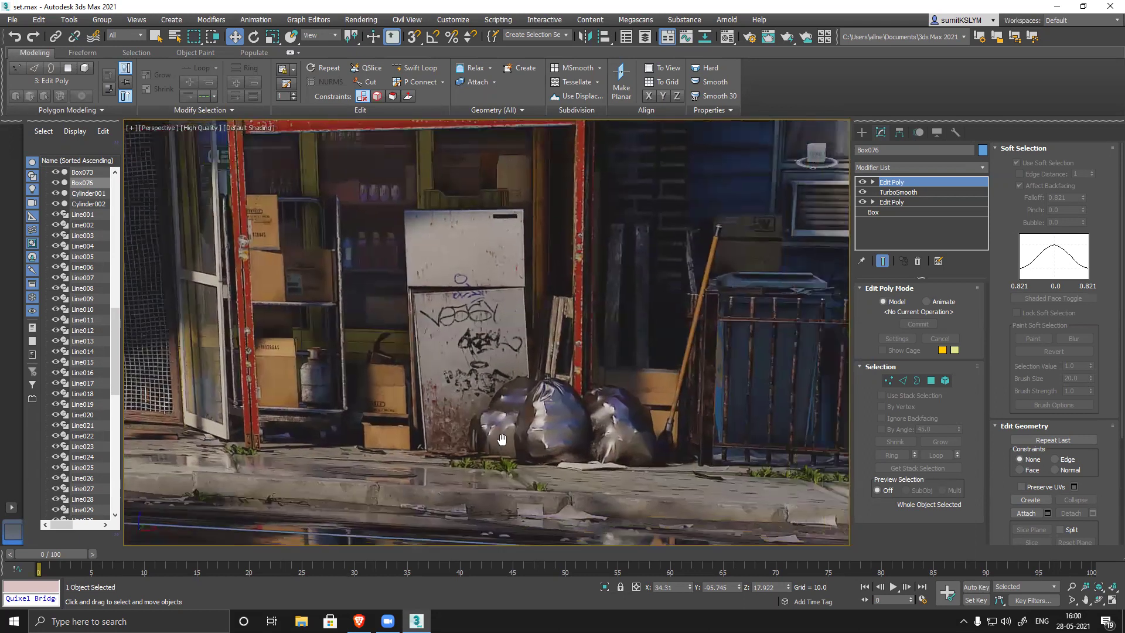
{"action": "middle_click_drag", "start_coordinate": [697, 392], "coordinate": [571, 395]}
{"action": "middle_click_drag", "start_coordinate": [657, 395], "coordinate": [531, 355]}
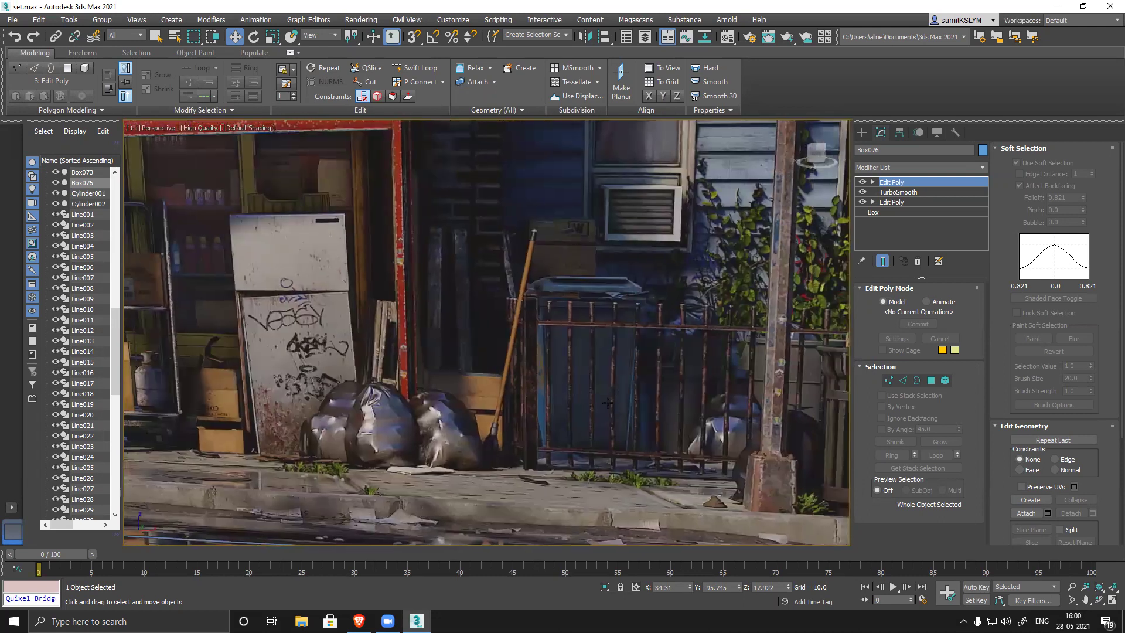
{"action": "key", "text": "f"}
{"action": "middle_click_drag", "start_coordinate": [842, 288], "coordinate": [634, 307]}
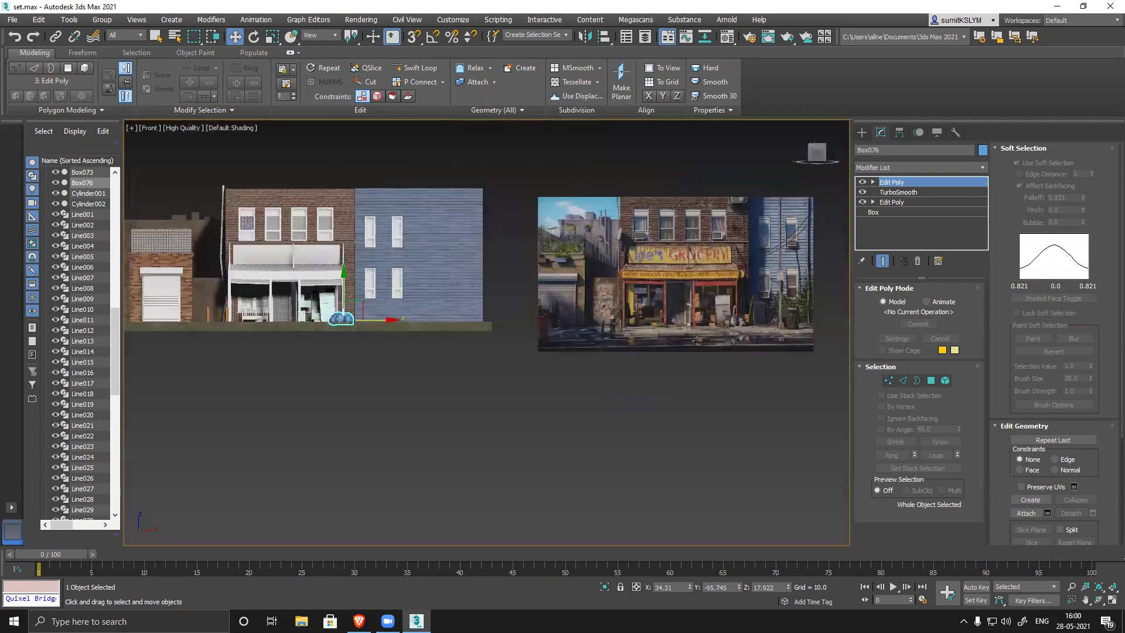
{"action": "scroll", "coordinate": [635, 307], "scroll_direction": "up", "scroll_amount": 5}
{"action": "middle_click_drag", "start_coordinate": [800, 354], "coordinate": [586, 351]}
{"action": "middle_click_drag", "start_coordinate": [759, 343], "coordinate": [586, 347]}
{"action": "scroll", "coordinate": [721, 334], "scroll_direction": "up", "scroll_amount": 4}
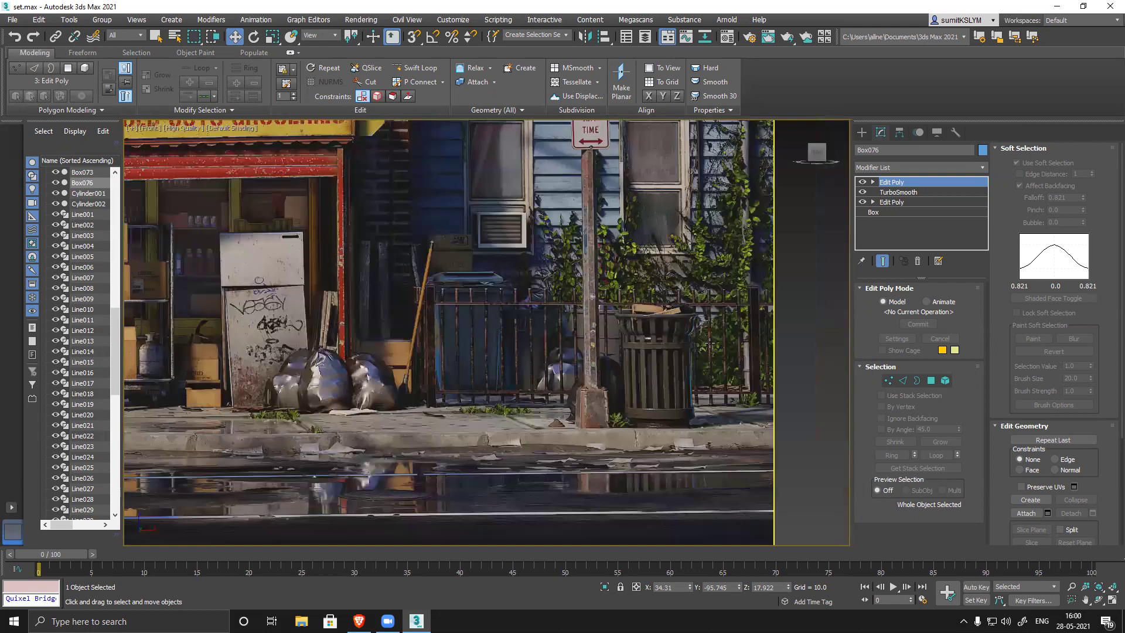
{"action": "scroll", "coordinate": [498, 355], "scroll_direction": "up", "scroll_amount": 4}
{"action": "middle_click_drag", "start_coordinate": [486, 354], "coordinate": [518, 358]}
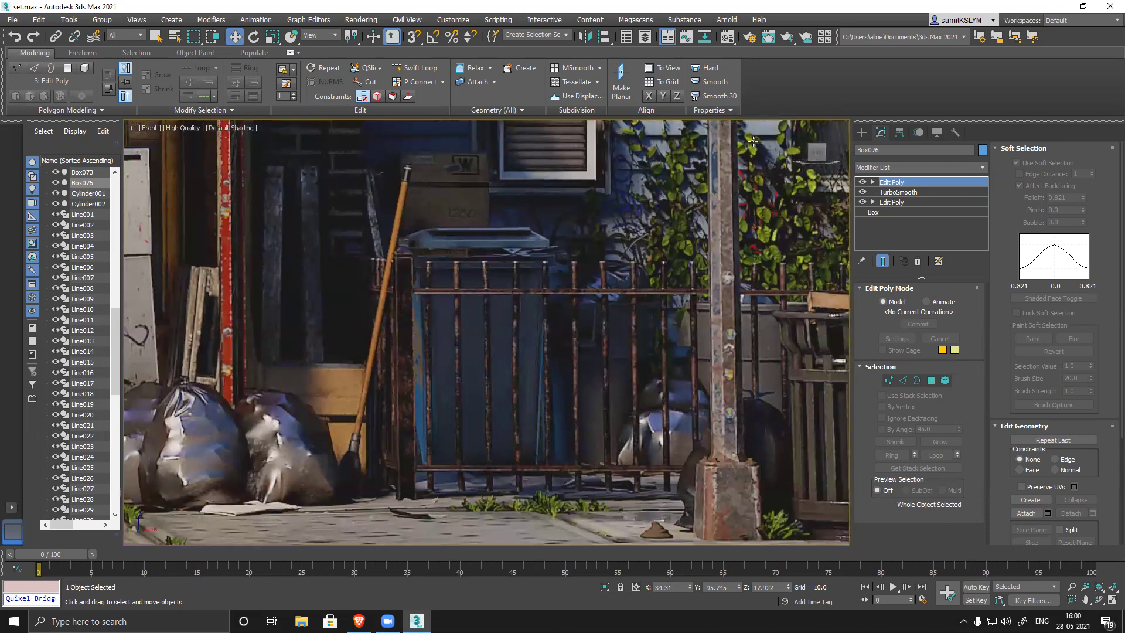
- Create a box over the blue bin in the reference image, about 10.6 long, 6.0 wide and 4.5 high
{"action": "left_click", "coordinate": [862, 133]}
{"action": "left_click", "coordinate": [912, 202]}
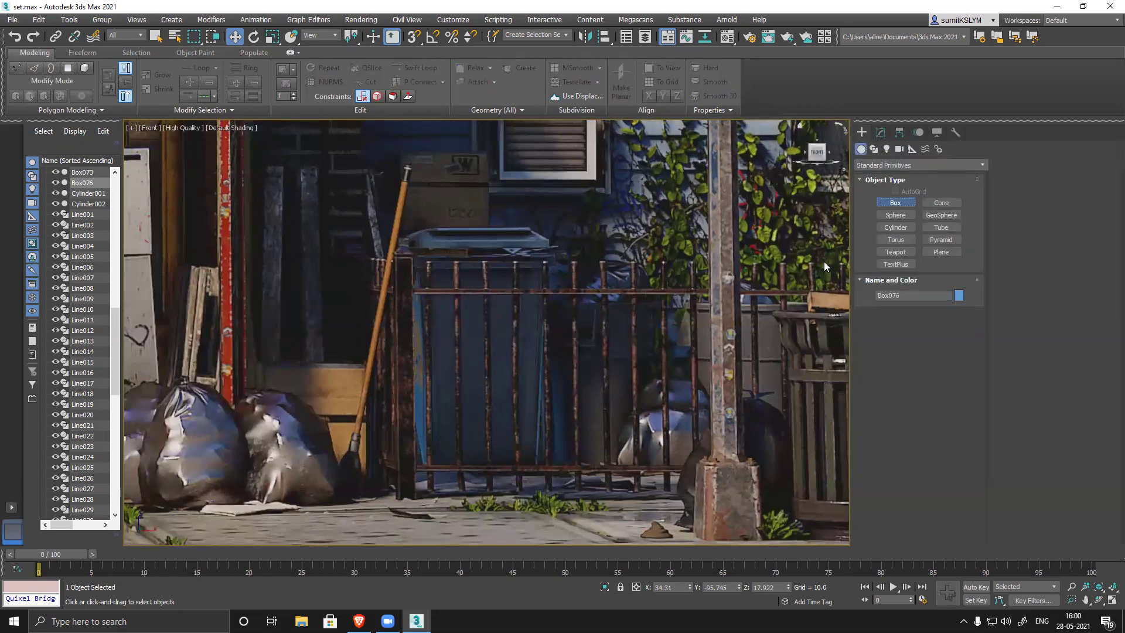
{"action": "left_click_drag", "start_coordinate": [416, 260], "coordinate": [540, 479]}
{"action": "left_click", "coordinate": [540, 479]}
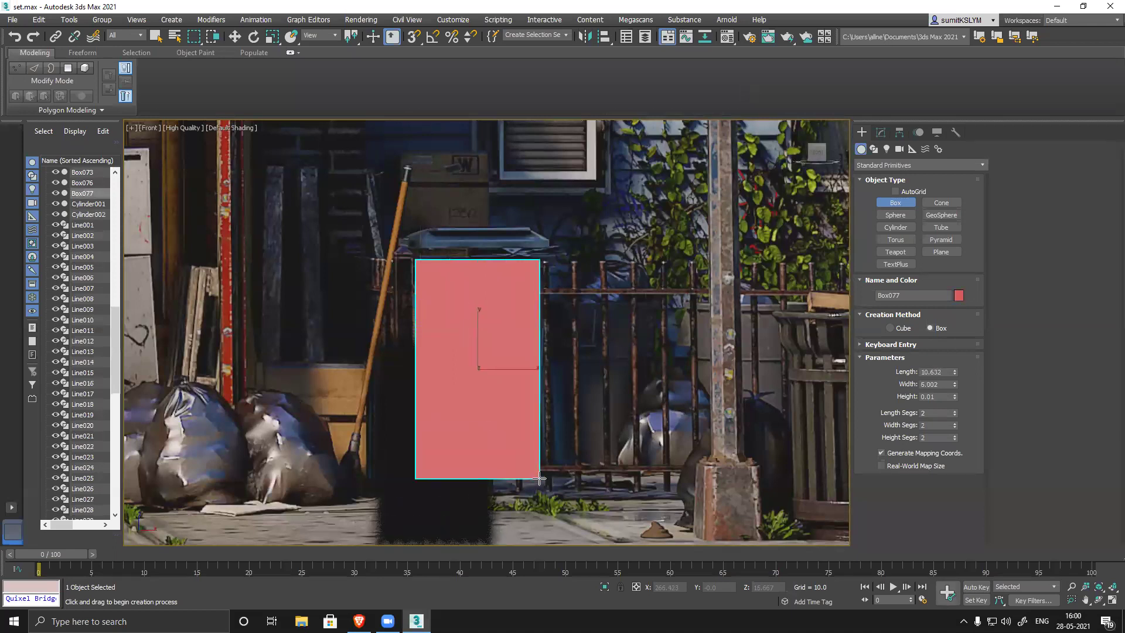
{"action": "left_click", "coordinate": [471, 388]}
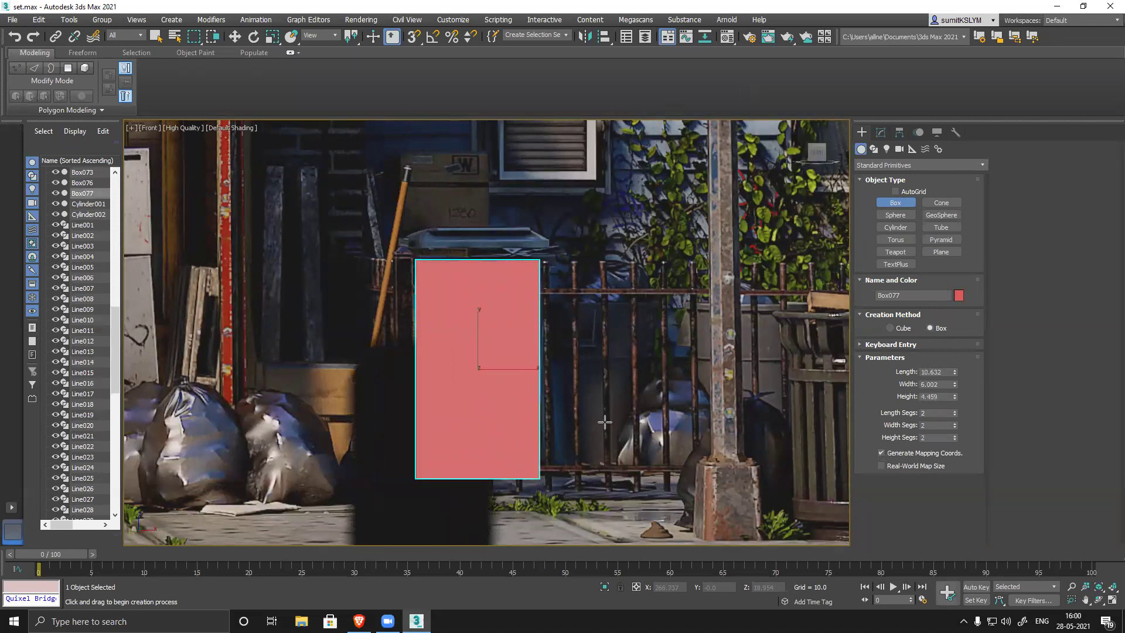
{"action": "key", "text": "w"}
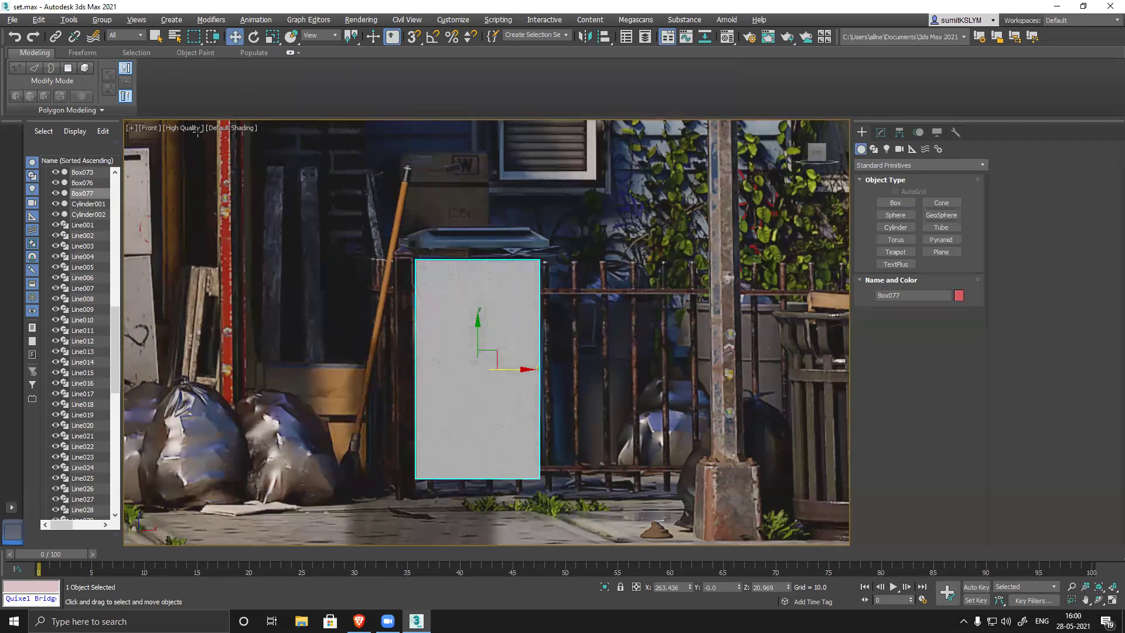
- Set the viewport rendering quality to Standard
{"action": "left_click", "coordinate": [197, 132]}
{"action": "left_click", "coordinate": [230, 169]}
{"action": "left_click", "coordinate": [553, 410]}
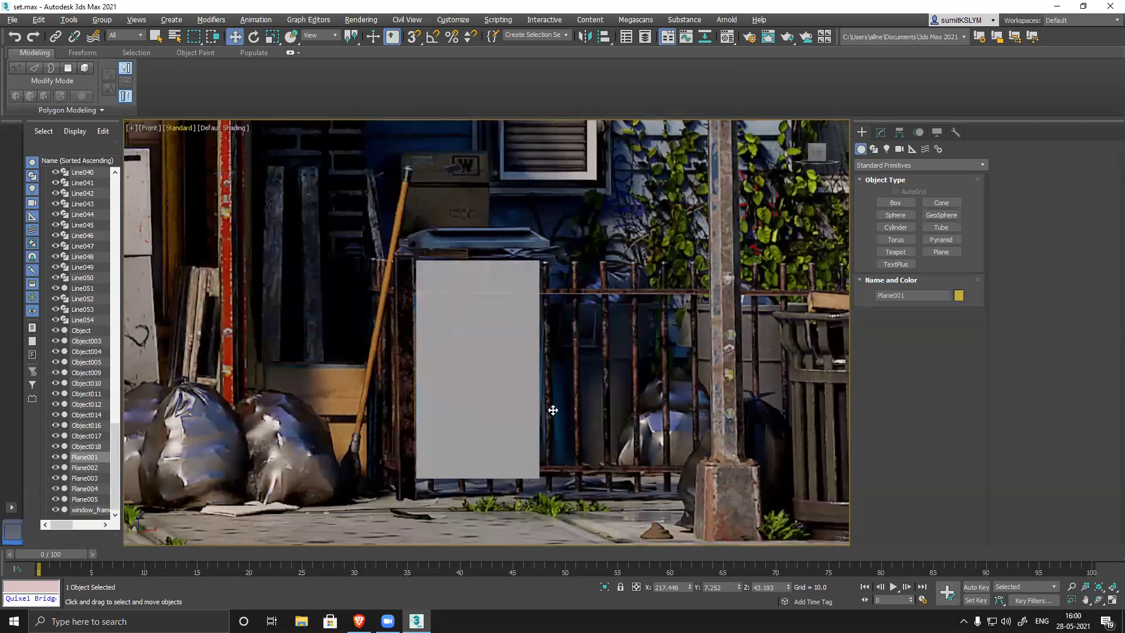
- Convert the new bin box to an Editable Poly
{"action": "middle_click_drag", "start_coordinate": [484, 334], "coordinate": [477, 346]}
{"action": "left_click", "coordinate": [477, 346]}
{"action": "left_click", "coordinate": [880, 133]}
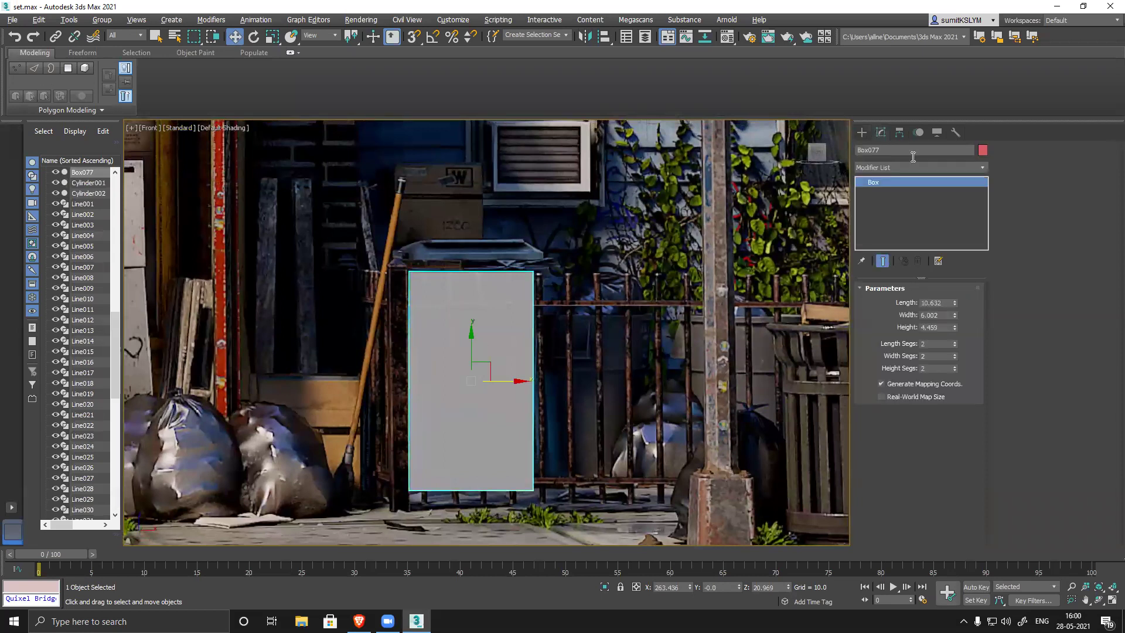
{"action": "right_click", "coordinate": [876, 185]}
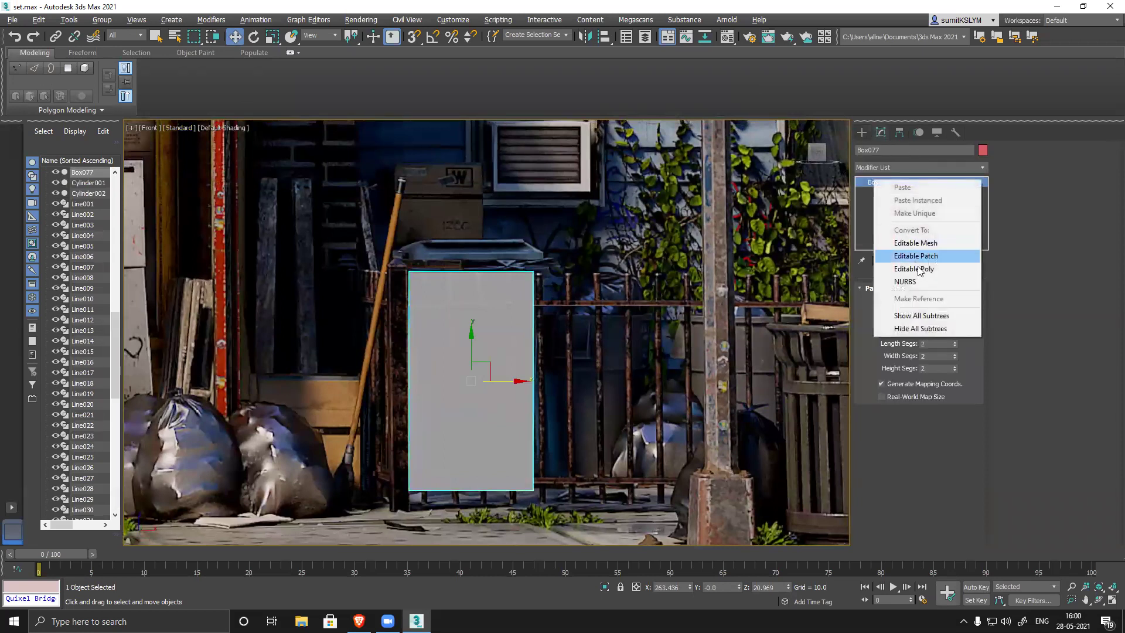
{"action": "left_click", "coordinate": [917, 269]}
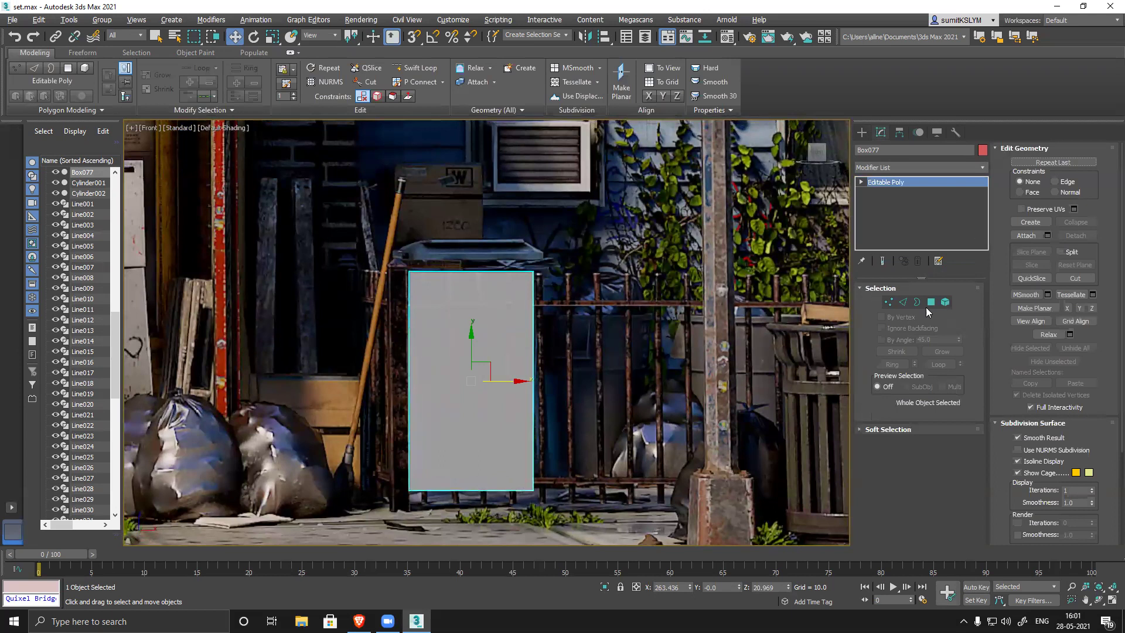
- Show edged faces and remove the middle edge loops running across the bin box in every direction
{"action": "left_click", "coordinate": [888, 302]}
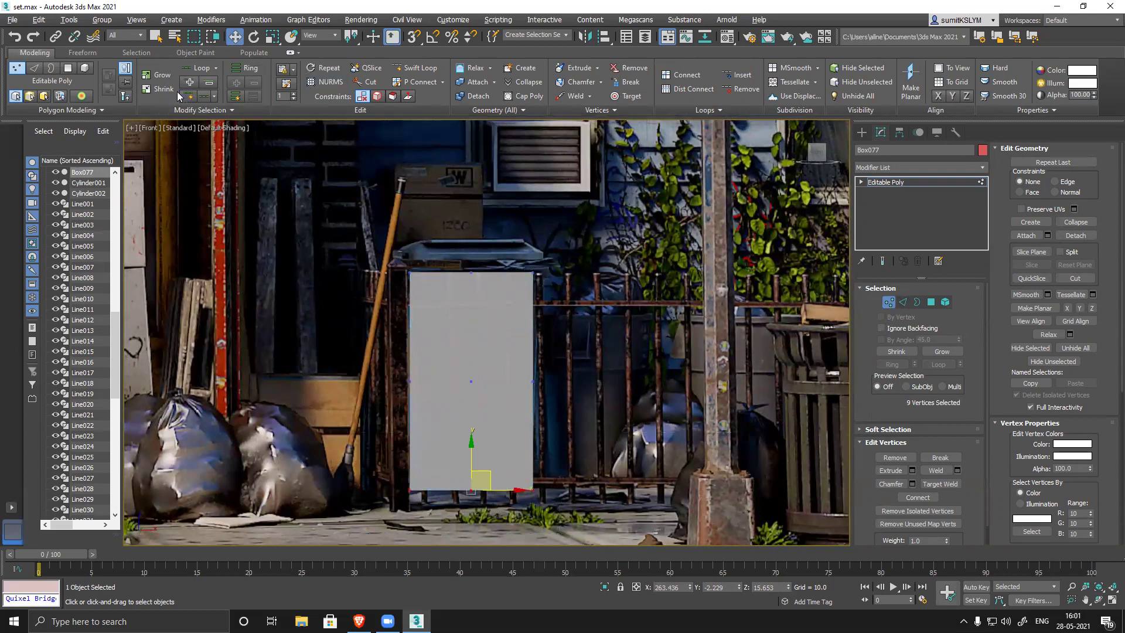
{"action": "key", "text": "F4"}
{"action": "key", "text": "z"}
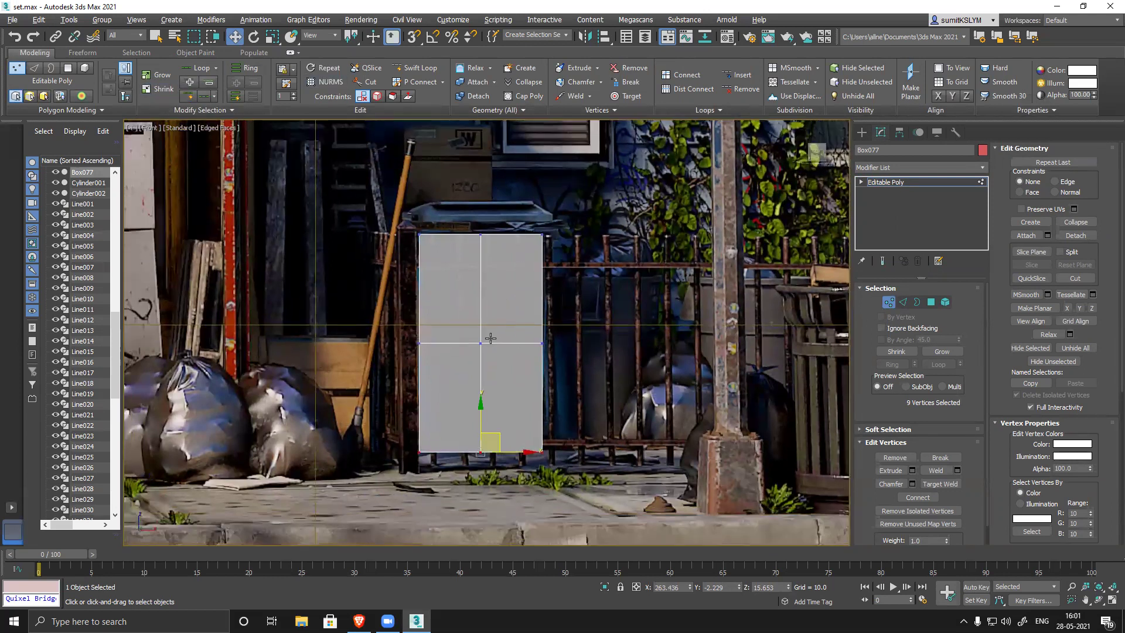
{"action": "left_click", "coordinate": [903, 303]}
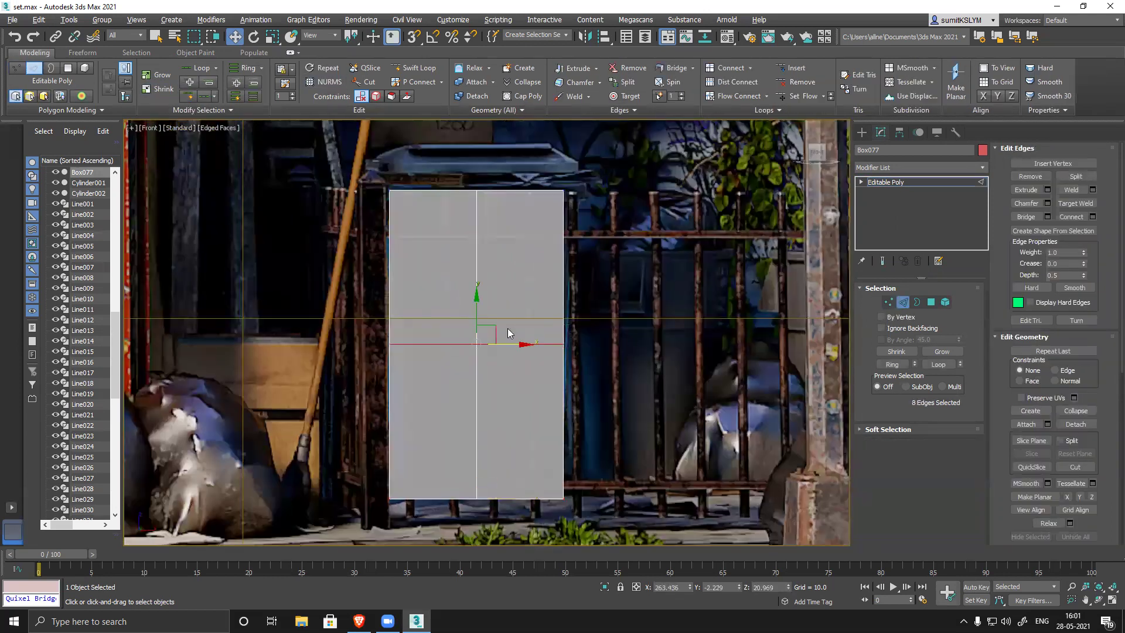
{"action": "key", "text": "ctrl+d"}
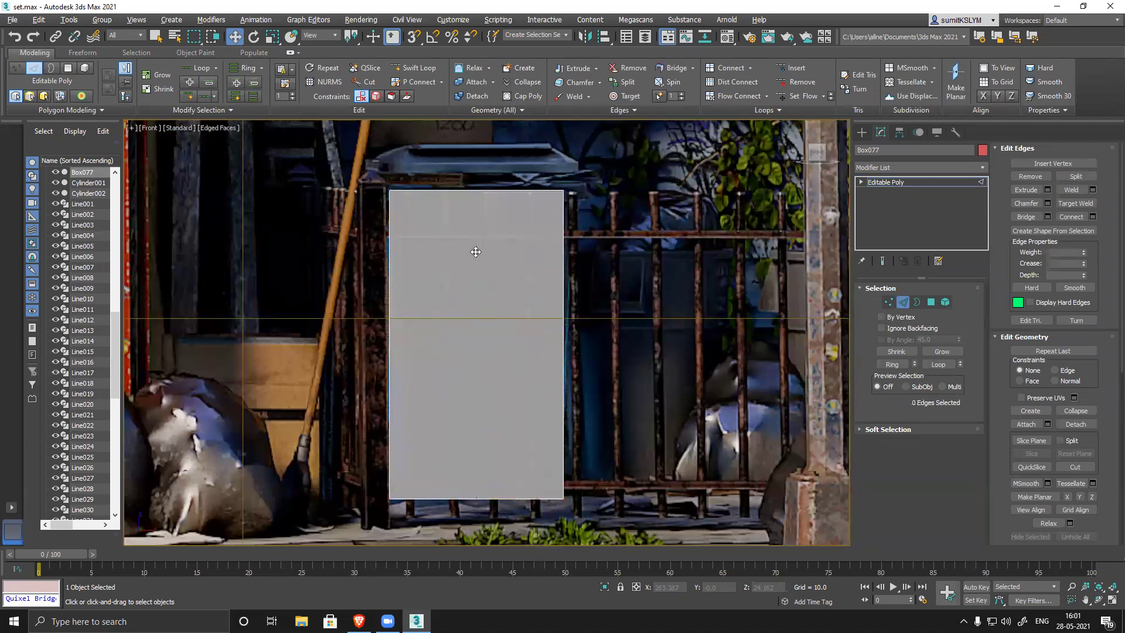
{"action": "middle_click_drag", "start_coordinate": [541, 373], "coordinate": [553, 259], "text": "alt"}
{"action": "double_click", "coordinate": [554, 261]}
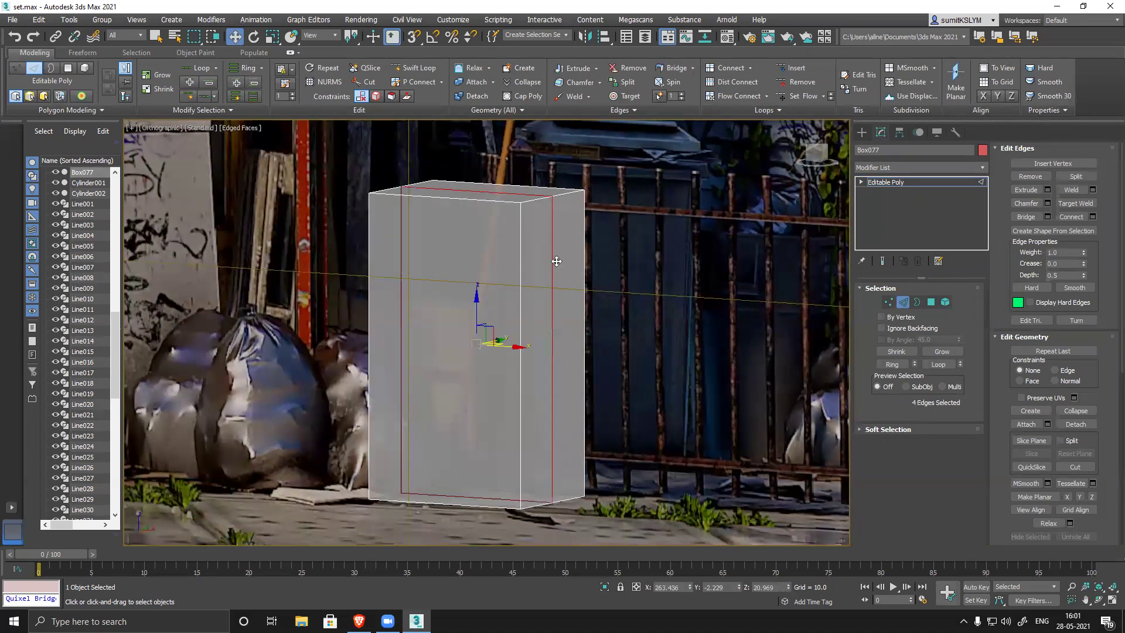
{"action": "key", "text": "ctrl+d"}
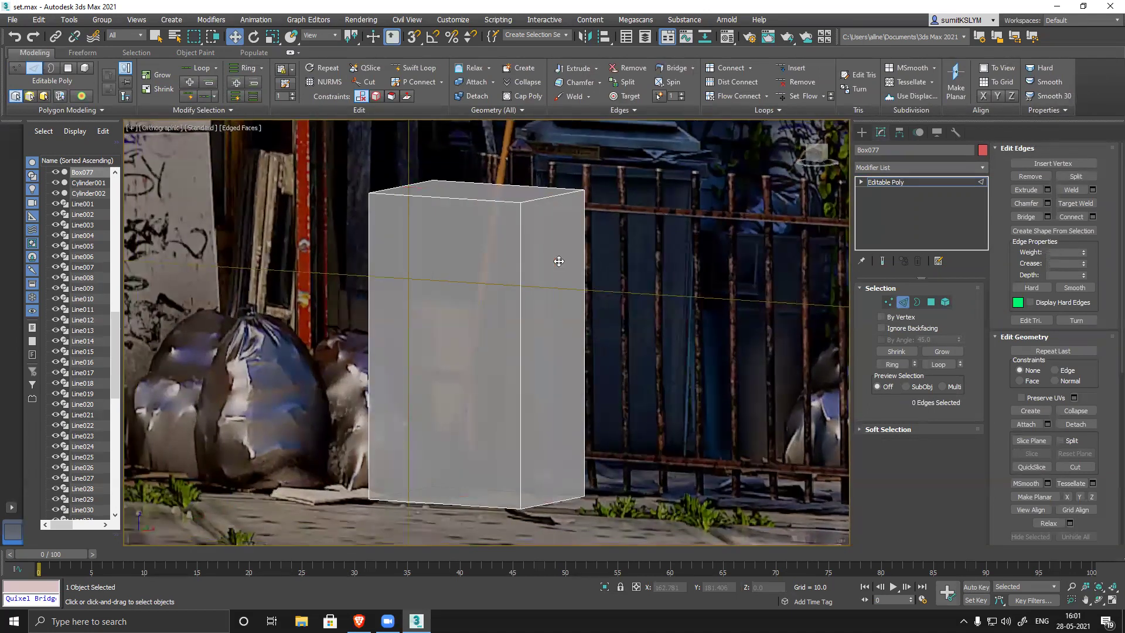
- Taper the bin by scaling its four bottom vertices inward, and raise them to about Z 16.2
{"action": "left_click", "coordinate": [889, 302]}
{"action": "key", "text": "r"}
{"action": "left_click_drag", "start_coordinate": [515, 498], "coordinate": [500, 496]}
{"action": "key", "text": "f"}
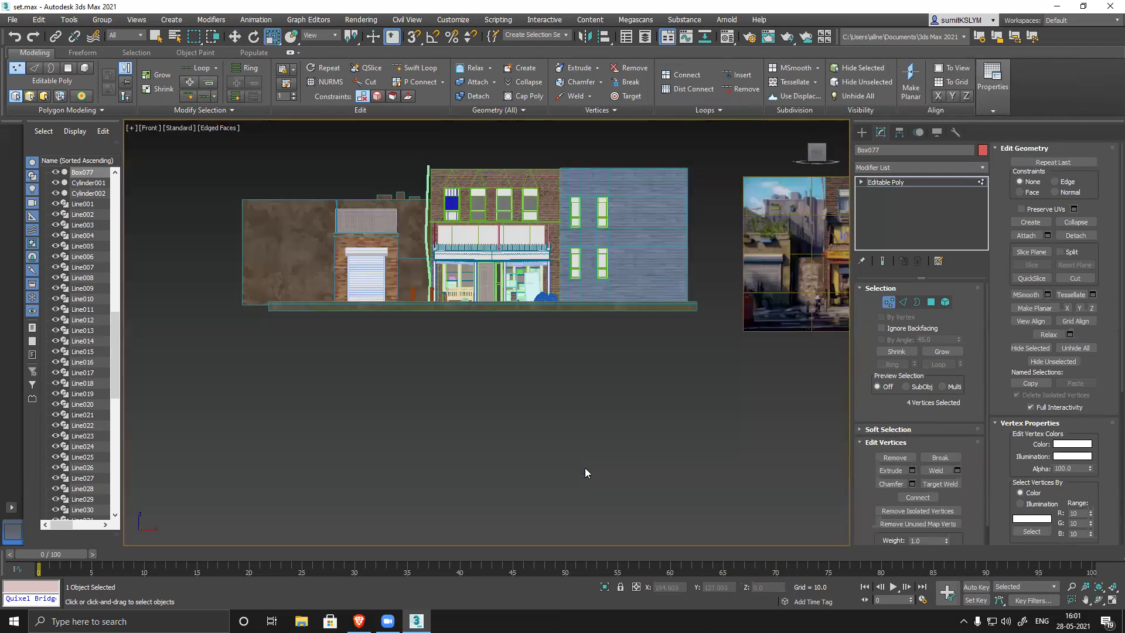
{"action": "key", "text": "z"}
{"action": "middle_click_drag", "start_coordinate": [599, 436], "coordinate": [578, 464]}
{"action": "scroll", "coordinate": [538, 450], "scroll_direction": "down", "scroll_amount": 5}
{"action": "left_click_drag", "start_coordinate": [564, 469], "coordinate": [573, 469]}
{"action": "key", "text": "w"}
{"action": "mouse_move", "coordinate": [518, 429]}
{"action": "left_mouse_down"}
{"action": "mouse_move", "coordinate": [518, 390]}
{"action": "mouse_move", "coordinate": [518, 411]}
{"action": "left_mouse_up"}
{"action": "middle_click_drag", "start_coordinate": [536, 368], "coordinate": [539, 397]}
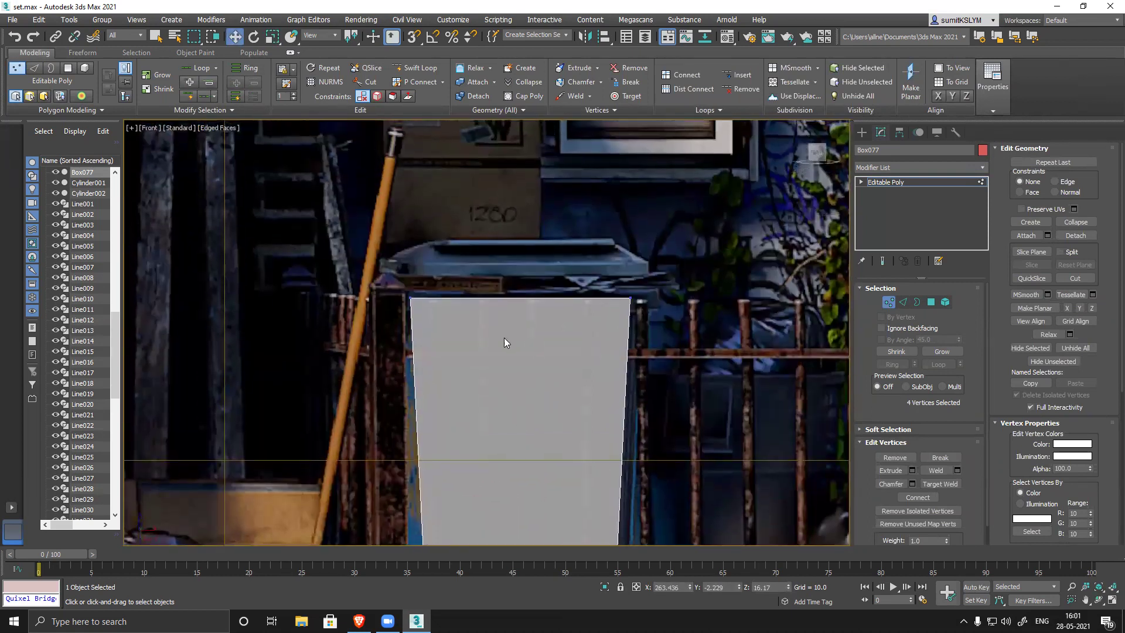
- Lower the bin's top vertices slightly and insert a SwiftLoop edge loop just below the top edge
{"action": "left_click_drag", "start_coordinate": [442, 301], "coordinate": [889, 378]}
{"action": "left_click_drag", "start_coordinate": [520, 251], "coordinate": [522, 284]}
{"action": "left_click", "coordinate": [889, 303]}
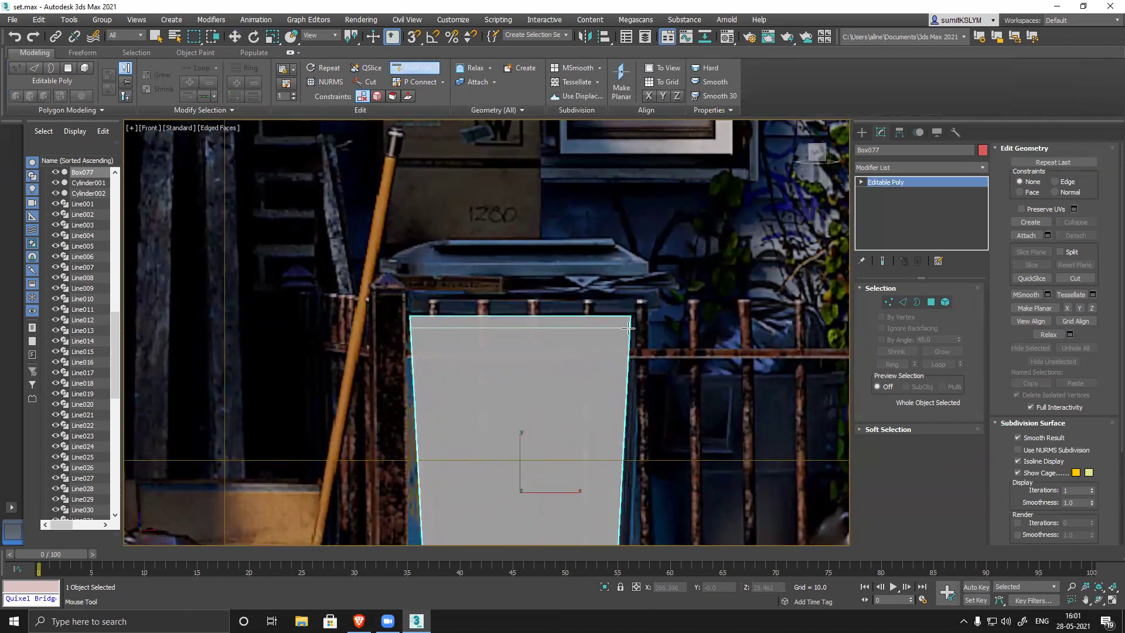
{"action": "middle_click_drag", "start_coordinate": [654, 405], "coordinate": [638, 355]}
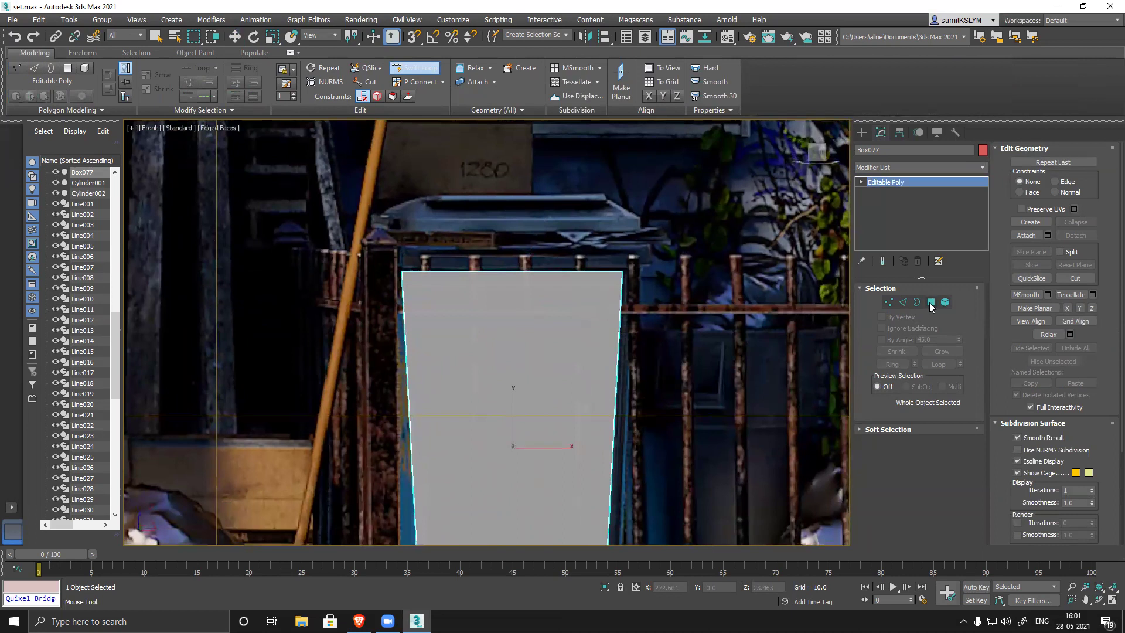
- Select the four polygons of the narrow band around the bin's top edge
{"action": "left_click", "coordinate": [932, 302]}
{"action": "middle_click_drag", "start_coordinate": [625, 310], "coordinate": [579, 308], "text": "alt"}
{"action": "left_click", "coordinate": [555, 297]}
{"action": "left_click", "coordinate": [578, 294], "text": "shift"}
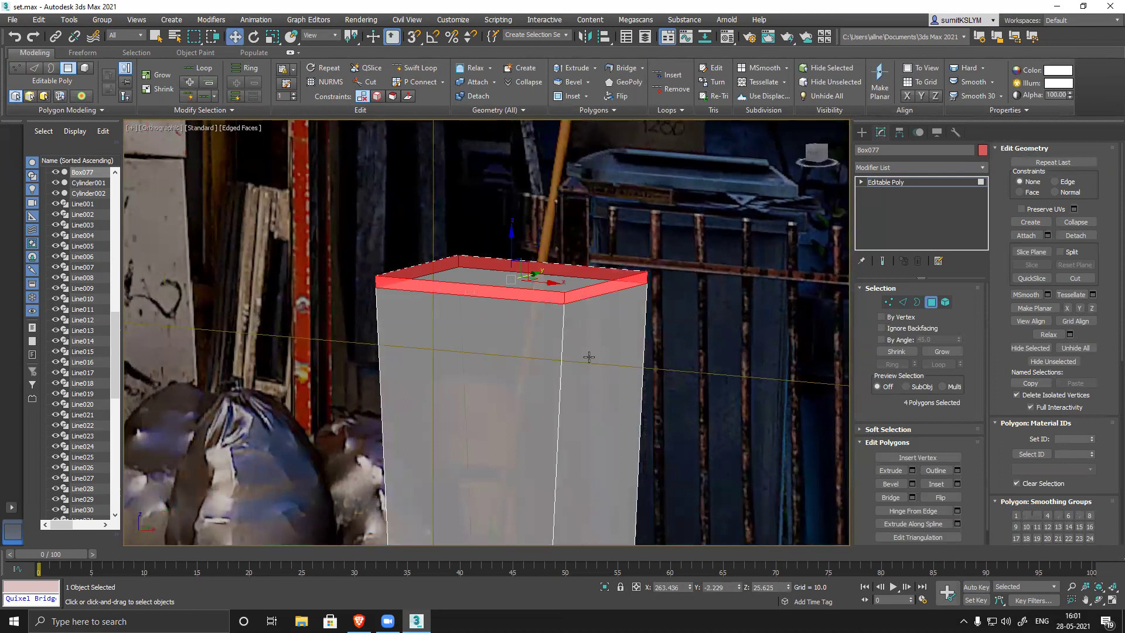
{"action": "middle_click_drag", "start_coordinate": [589, 357], "coordinate": [603, 358], "text": "alt"}
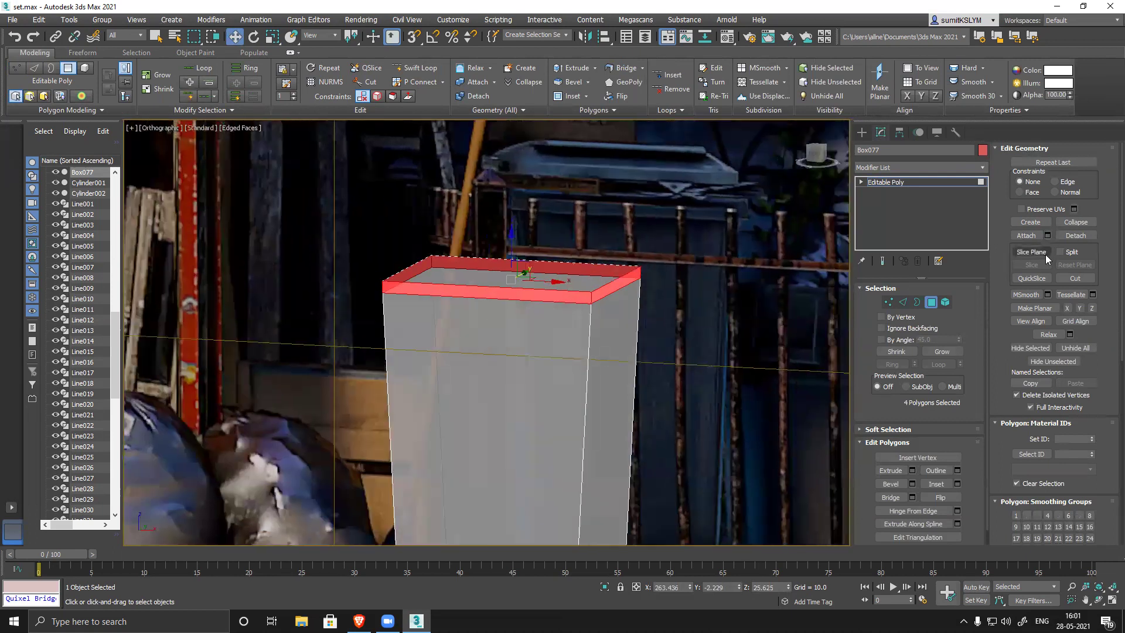
{"action": "left_click", "coordinate": [901, 472]}
{"action": "left_click_drag", "start_coordinate": [563, 299], "coordinate": [596, 292]}
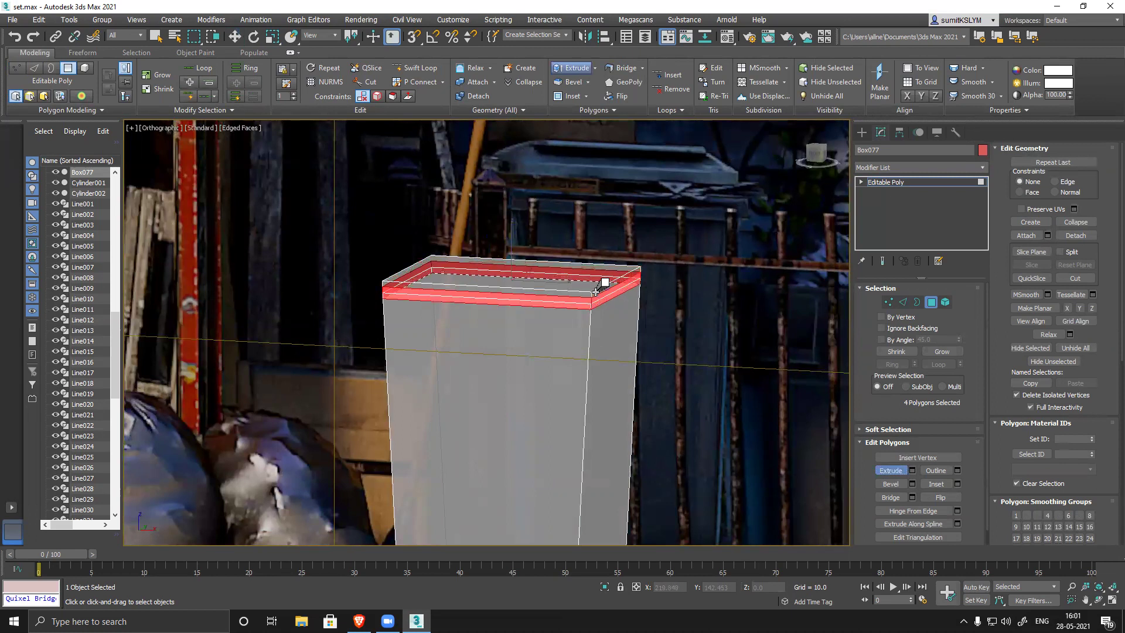
{"action": "key", "text": "ctrl+z"}
- Extrude the selected band outward by 0.16 along Local Normal to form the bin's rim
{"action": "middle_click_drag", "start_coordinate": [663, 384], "coordinate": [806, 428], "text": "alt"}
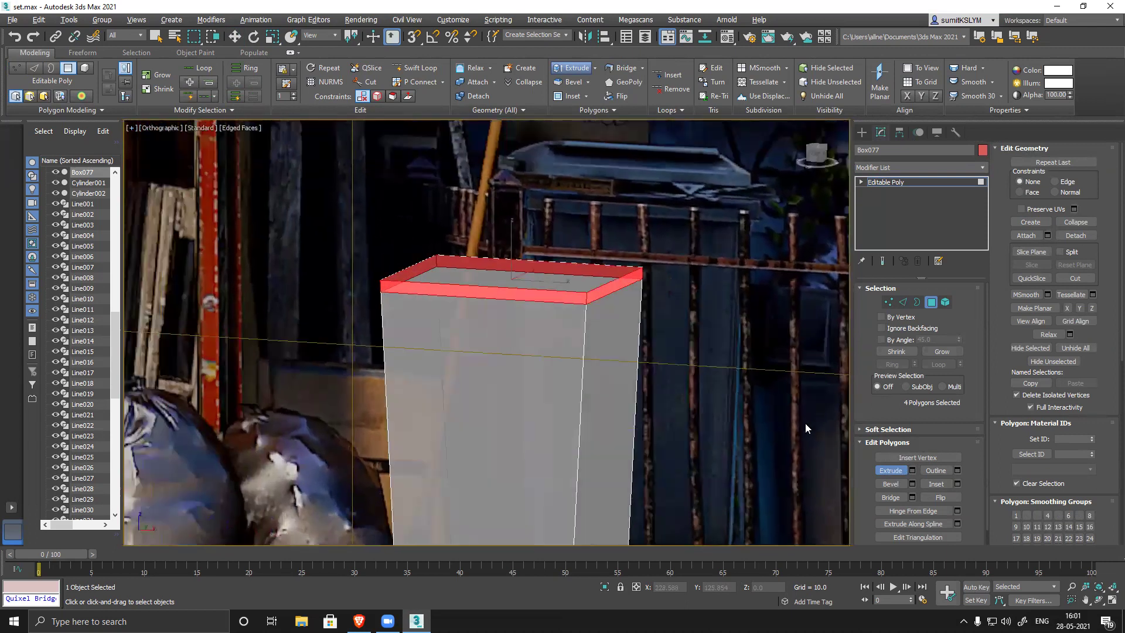
{"action": "left_click", "coordinate": [912, 471]}
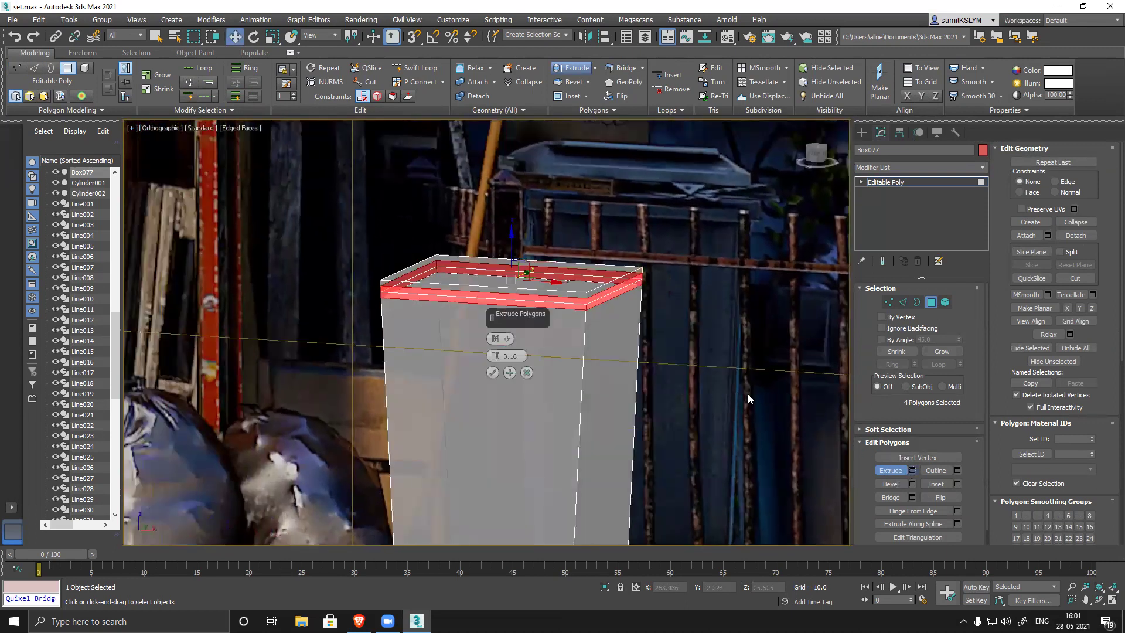
{"action": "left_click", "coordinate": [500, 339]}
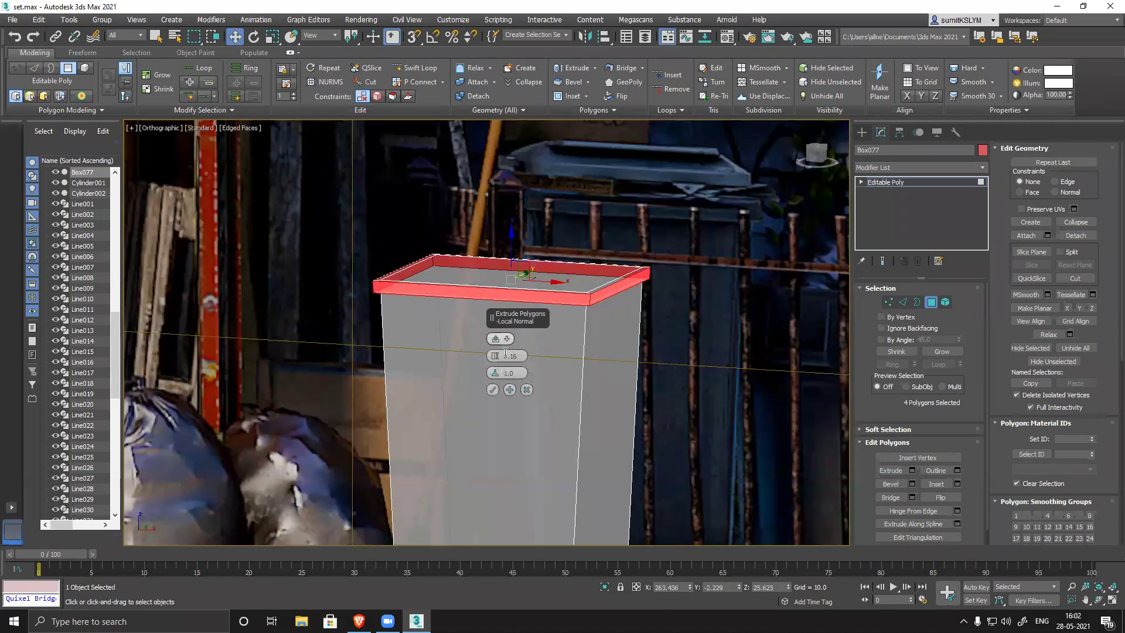
{"action": "left_click", "coordinate": [493, 390]}
- Inspect the bin's rim and tapered body from several angles against the bin in the reference image
{"action": "middle_click_drag", "start_coordinate": [557, 377], "coordinate": [603, 394], "text": "alt"}
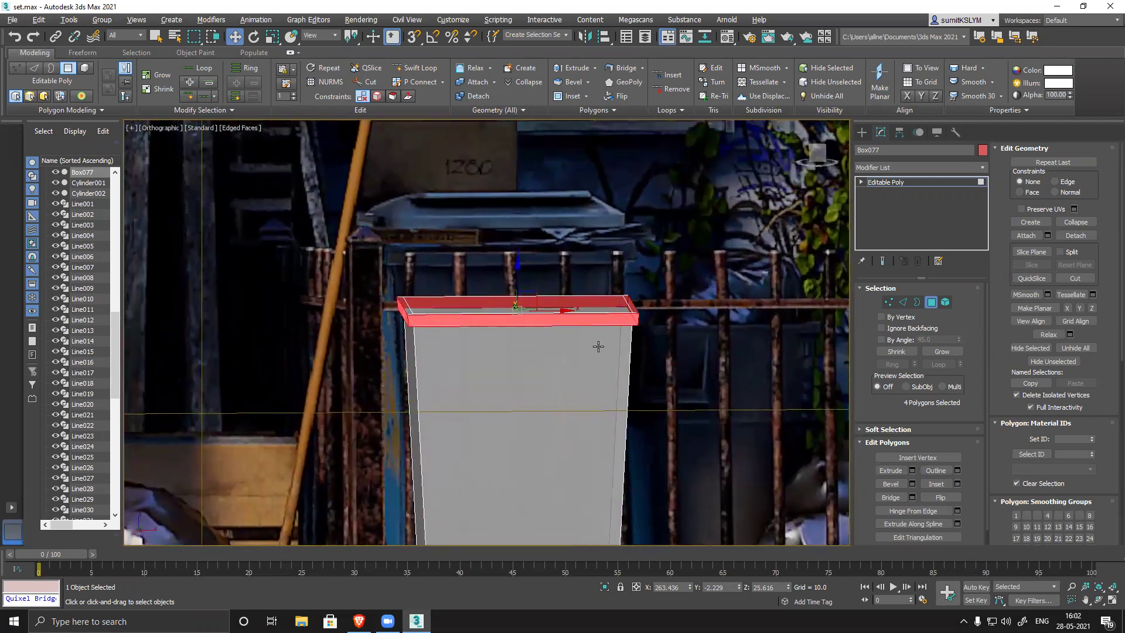
{"action": "middle_click_drag", "start_coordinate": [511, 361], "coordinate": [511, 368], "text": "alt"}
{"action": "middle_click_drag", "start_coordinate": [476, 376], "coordinate": [494, 365], "text": "alt"}
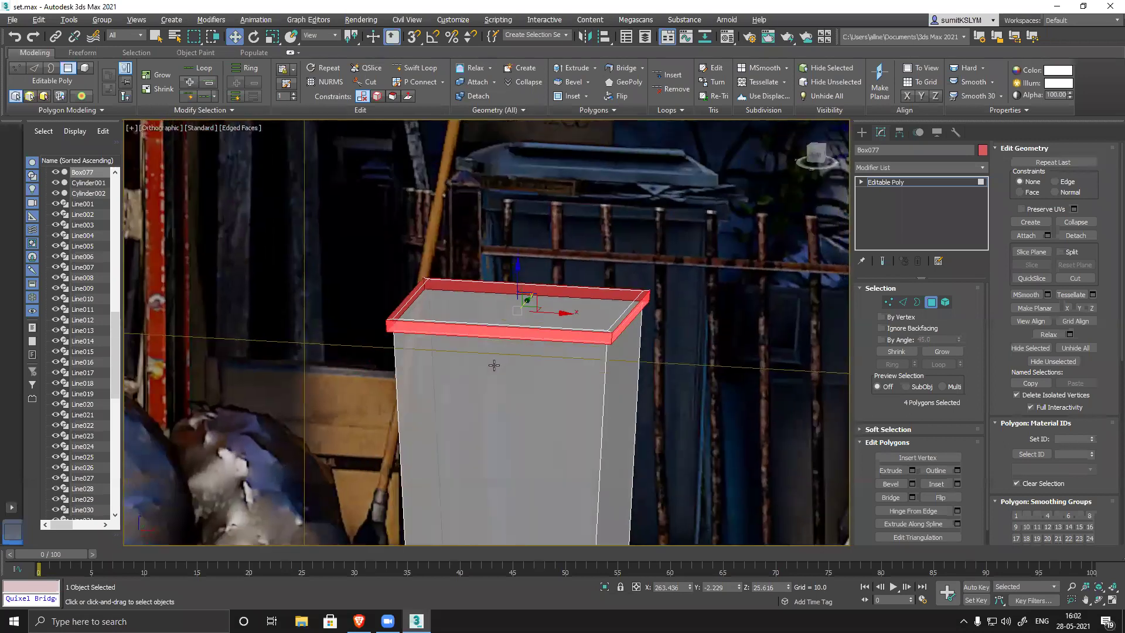
{"action": "scroll", "coordinate": [558, 412], "scroll_direction": "down", "scroll_amount": 5}
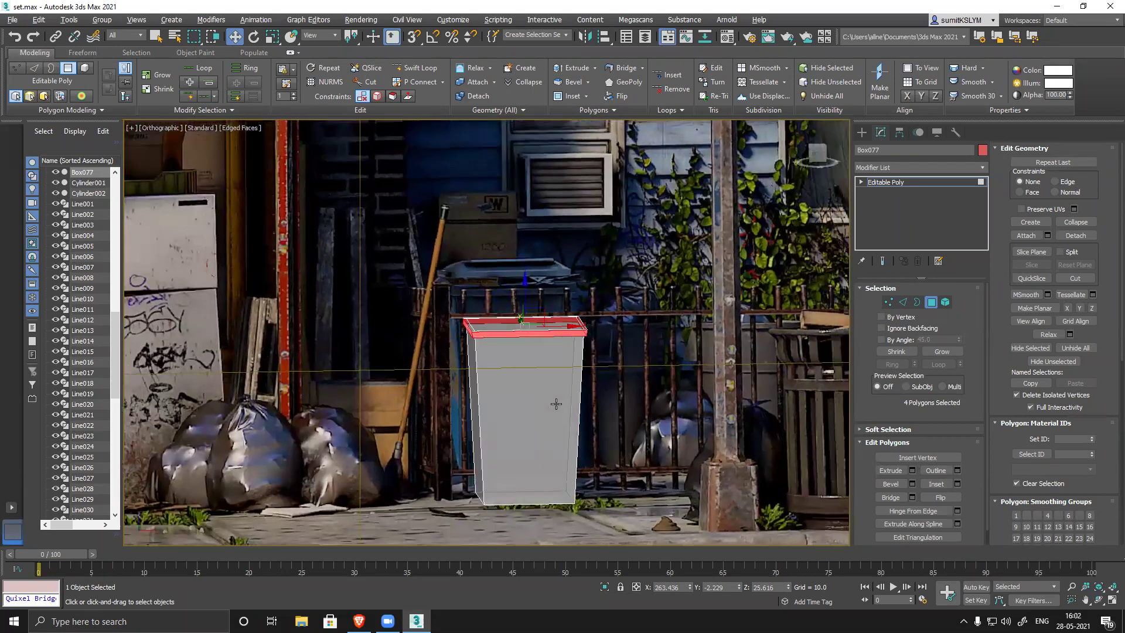
{"action": "middle_click_drag", "start_coordinate": [556, 404], "coordinate": [509, 407], "text": "alt"}
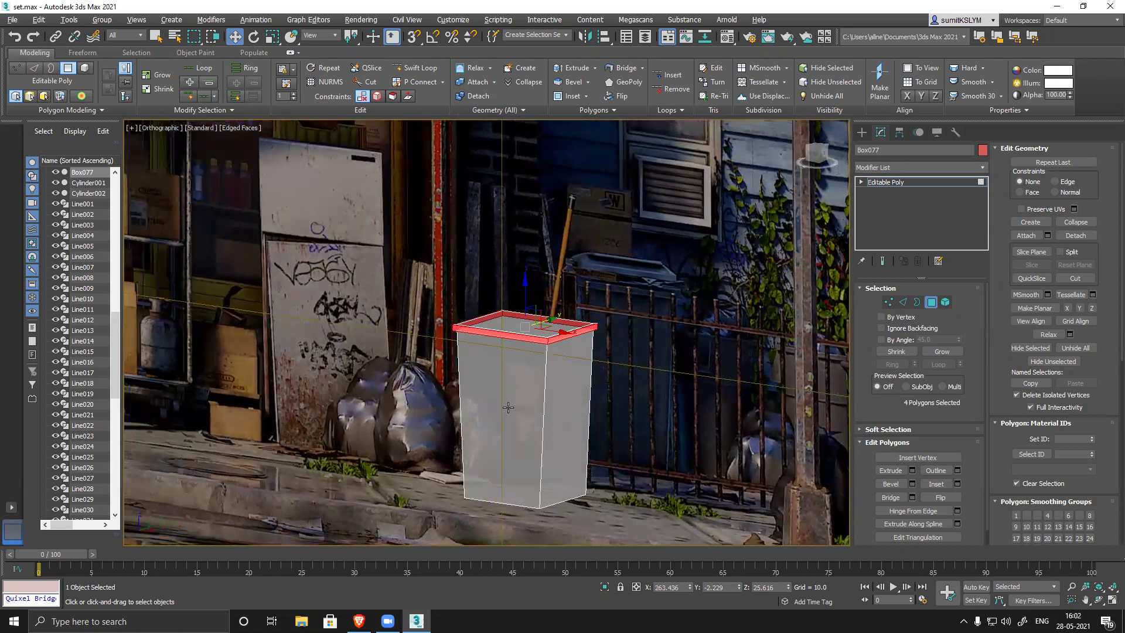
{"action": "scroll", "coordinate": [633, 381], "scroll_direction": "up", "scroll_amount": 6}
{"action": "middle_click_drag", "start_coordinate": [636, 374], "coordinate": [581, 359]}
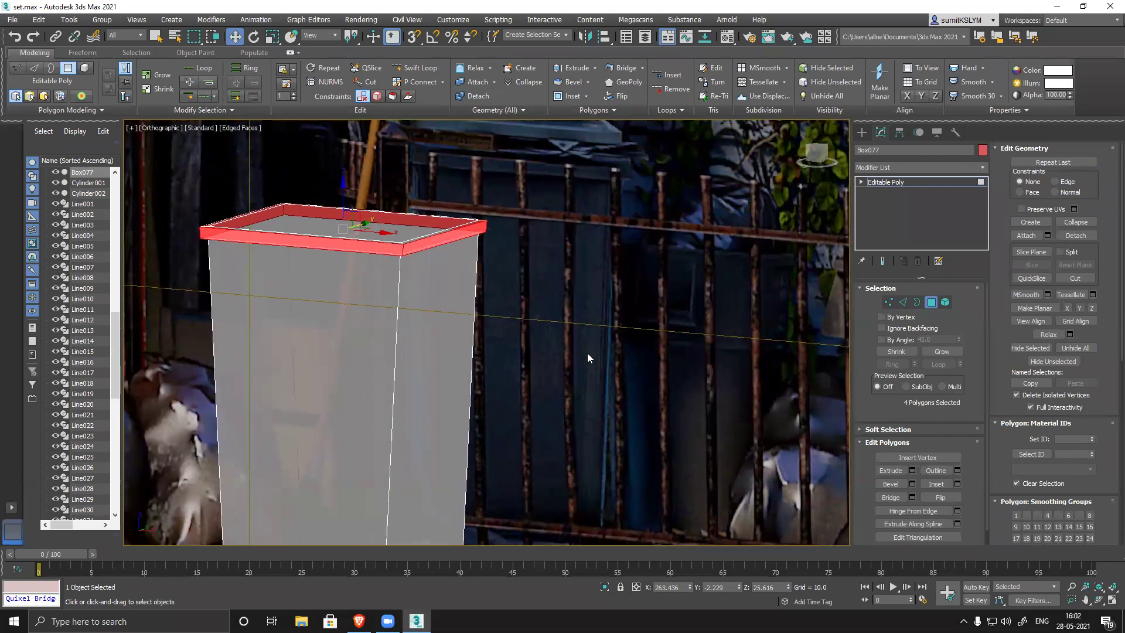
- Select the large front polygon of the bin's body and extrude it slightly outward
{"action": "scroll", "coordinate": [591, 336], "scroll_direction": "down", "scroll_amount": 2}
{"action": "scroll", "coordinate": [592, 335], "scroll_direction": "down", "scroll_amount": 2}
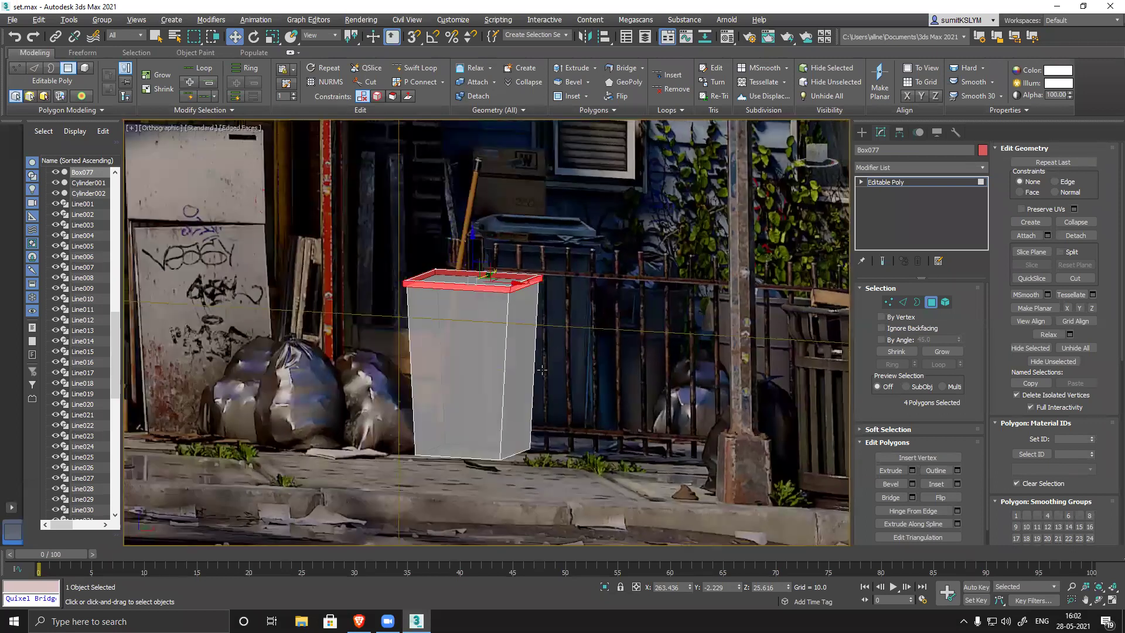
{"action": "left_click", "coordinate": [485, 351]}
{"action": "mouse_move", "coordinate": [478, 393]}
{"action": "middle_mouse_down", "text": "alt"}
{"action": "mouse_move", "coordinate": [553, 381]}
{"action": "mouse_move", "coordinate": [455, 375]}
{"action": "mouse_move", "coordinate": [494, 391]}
{"action": "middle_mouse_up", "text": "alt"}
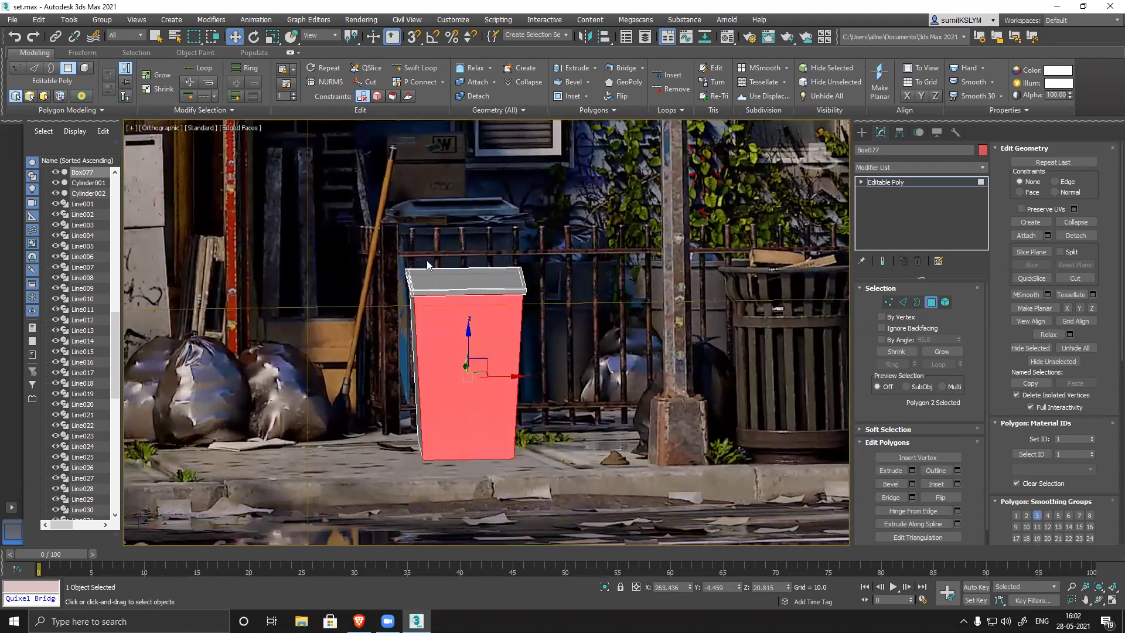
{"action": "middle_click_drag", "start_coordinate": [494, 290], "coordinate": [500, 346], "text": "alt"}
{"action": "scroll", "coordinate": [497, 345], "scroll_direction": "up", "scroll_amount": 3}
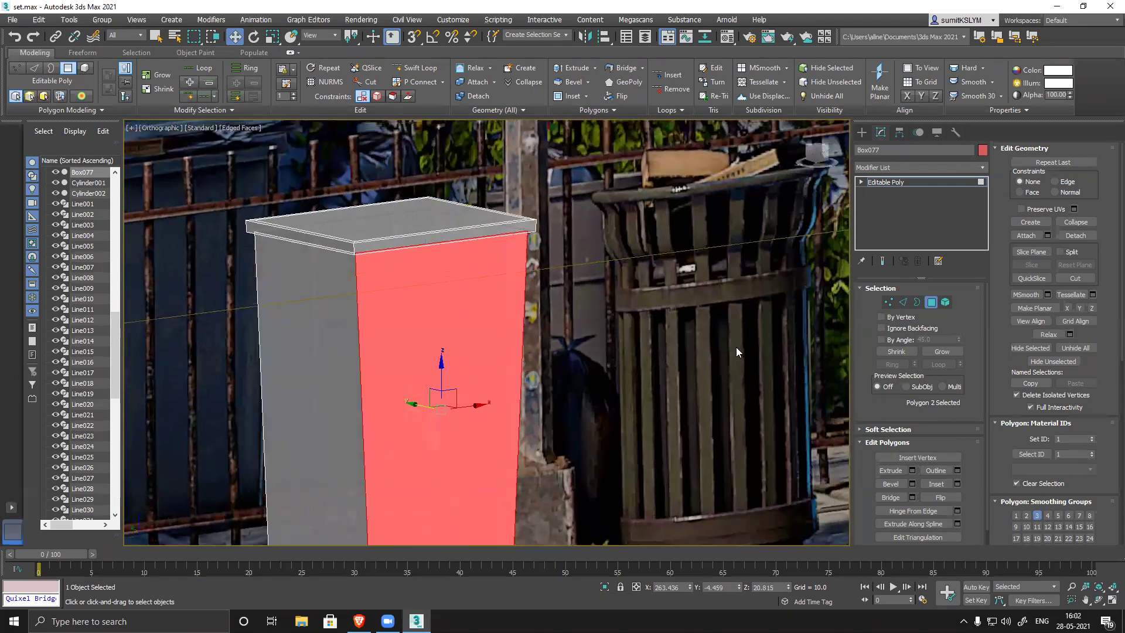
{"action": "left_click", "coordinate": [899, 471]}
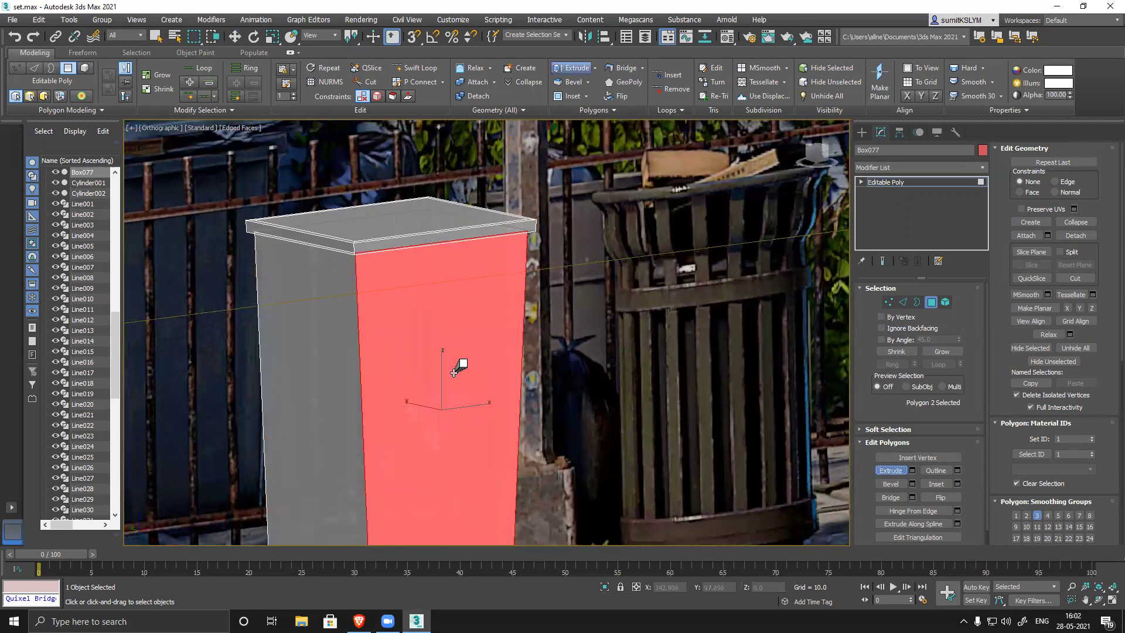
{"action": "left_click_drag", "start_coordinate": [447, 361], "coordinate": [447, 361]}
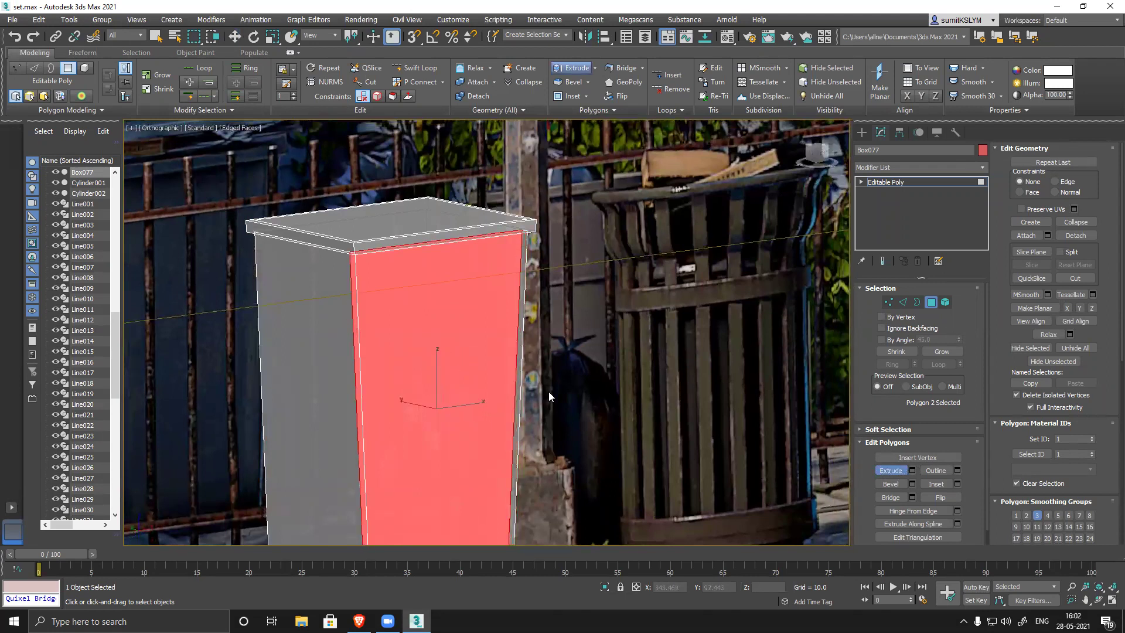
{"action": "key", "text": "w"}
{"action": "middle_click_drag", "start_coordinate": [523, 434], "coordinate": [685, 438], "text": "alt"}
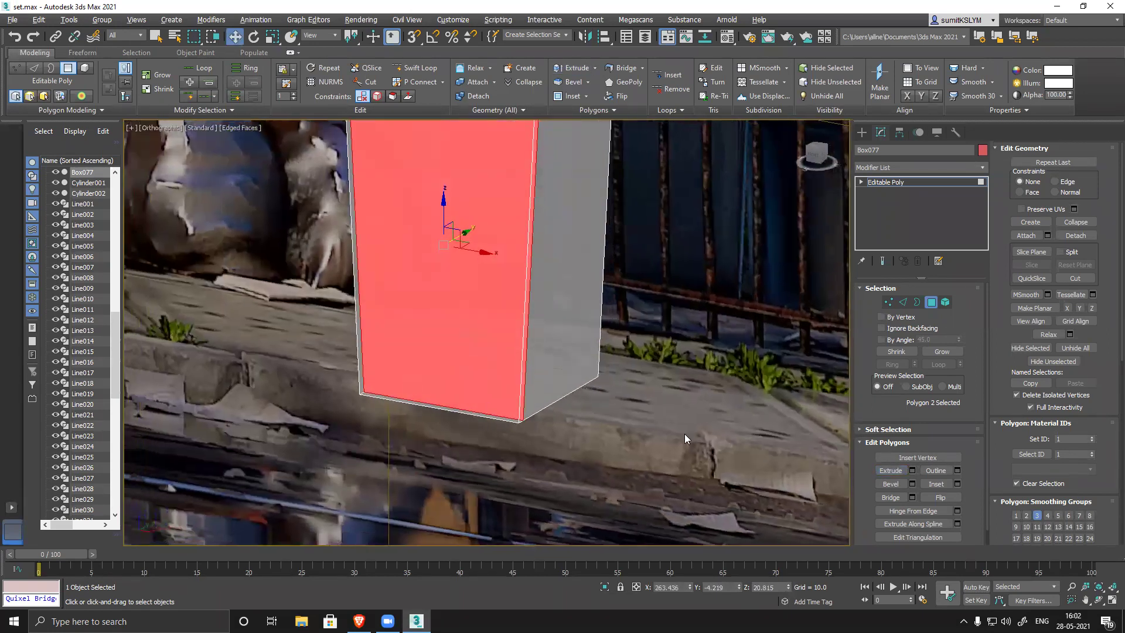
- Target-weld the extruded front panel's two bottom corner vertices onto the bin's original bottom corners
{"action": "left_click", "coordinate": [888, 302]}
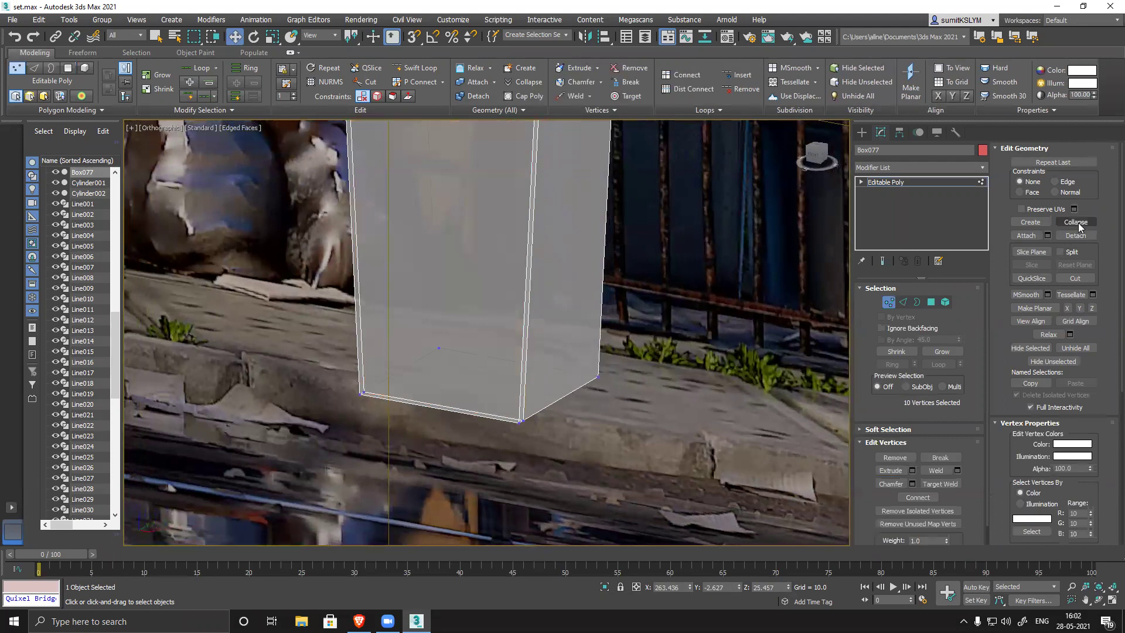
{"action": "left_click", "coordinate": [943, 484]}
{"action": "scroll", "coordinate": [399, 380], "scroll_direction": "up", "scroll_amount": 5}
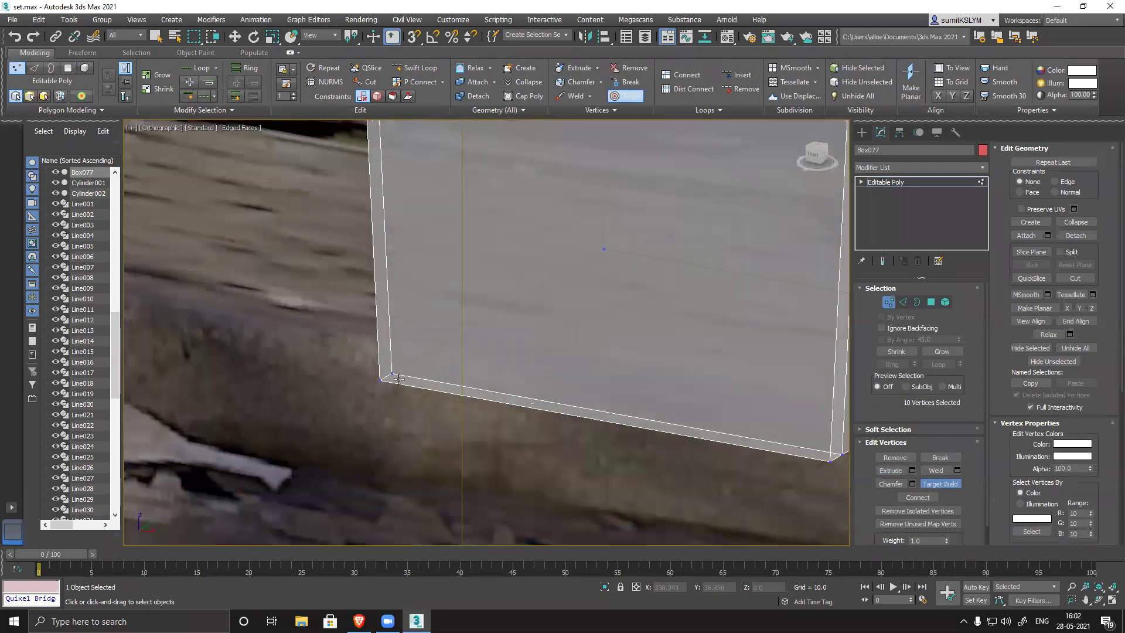
{"action": "left_click", "coordinate": [391, 373]}
{"action": "left_click", "coordinate": [380, 380]}
{"action": "middle_click_drag", "start_coordinate": [630, 418], "coordinate": [474, 404]}
{"action": "left_click", "coordinate": [676, 448]}
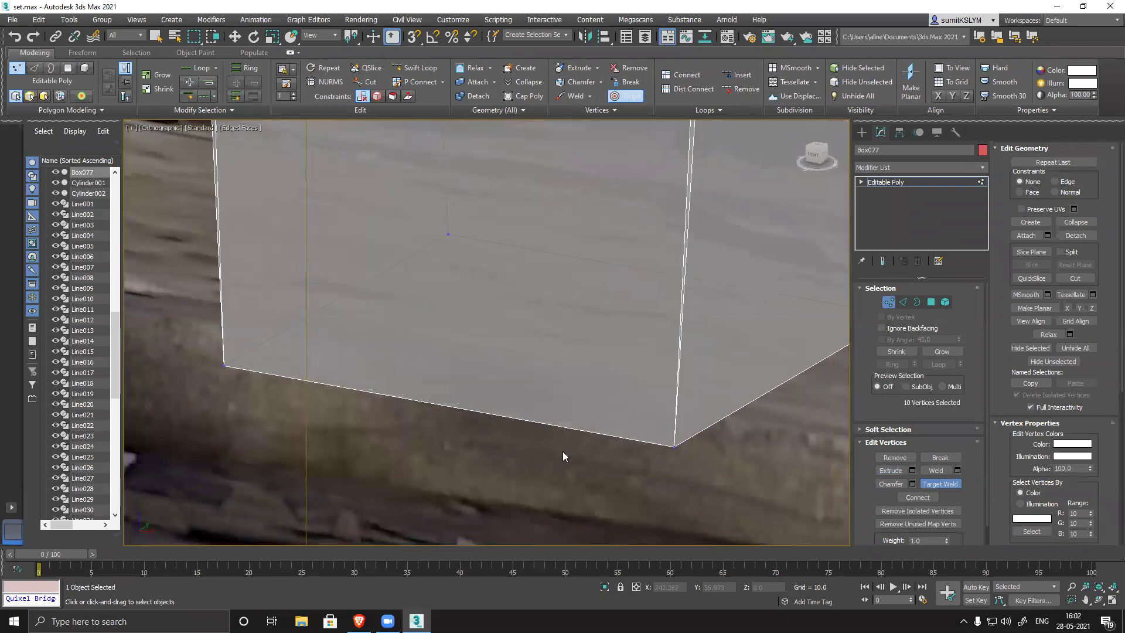
{"action": "scroll", "coordinate": [563, 452], "scroll_direction": "down", "scroll_amount": 5}
{"action": "middle_click_drag", "start_coordinate": [579, 318], "coordinate": [581, 343]}
{"action": "right_click", "coordinate": [389, 324]}
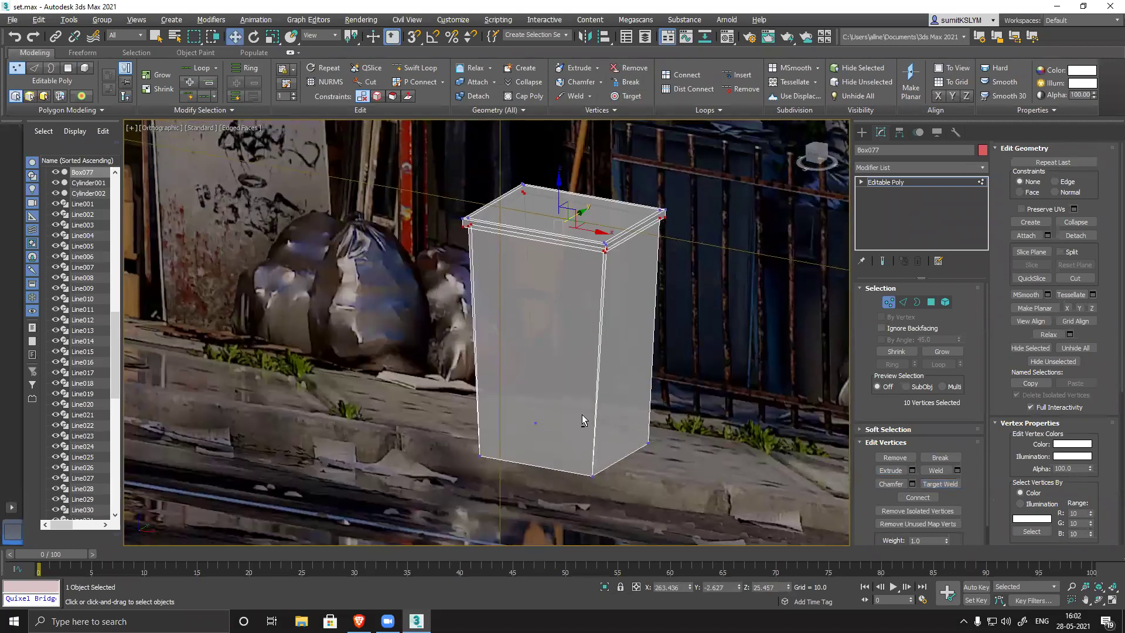
- Select the front panel's upper edge beneath the rim and scale it to 87% along X
{"action": "mouse_move", "coordinate": [536, 406]}
{"action": "middle_mouse_down", "text": "alt"}
{"action": "mouse_move", "coordinate": [599, 349]}
{"action": "mouse_move", "coordinate": [582, 329]}
{"action": "mouse_move", "coordinate": [543, 329]}
{"action": "mouse_move", "coordinate": [524, 274]}
{"action": "middle_mouse_up", "text": "alt"}
{"action": "scroll", "coordinate": [523, 275], "scroll_direction": "up", "scroll_amount": 5}
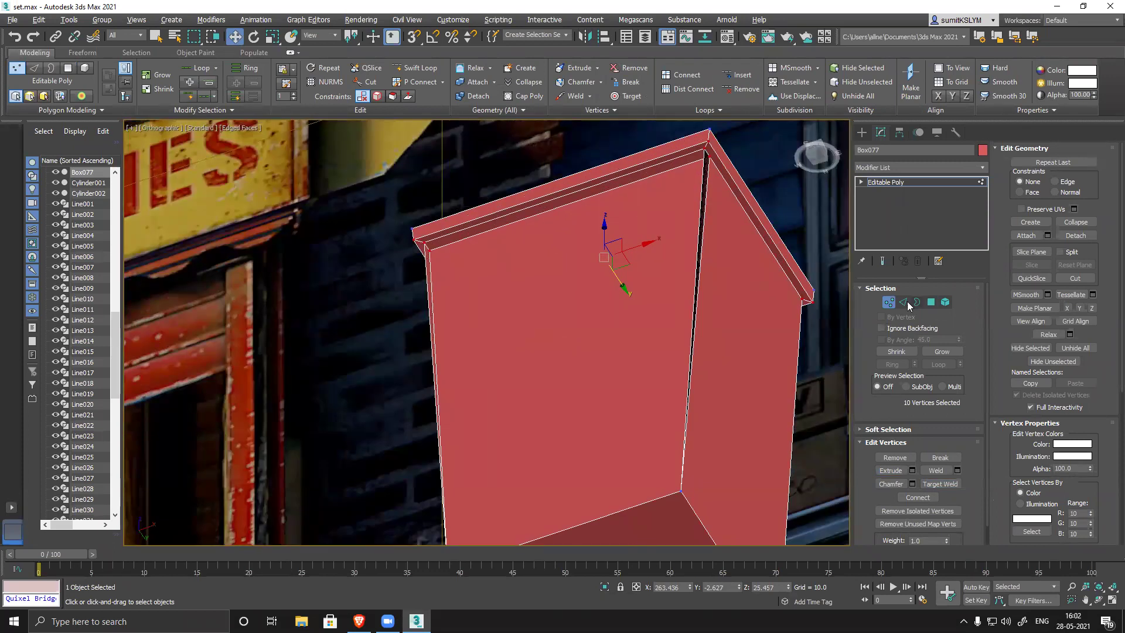
{"action": "left_click", "coordinate": [905, 303]}
{"action": "left_click", "coordinate": [610, 188]}
{"action": "key", "text": "r"}
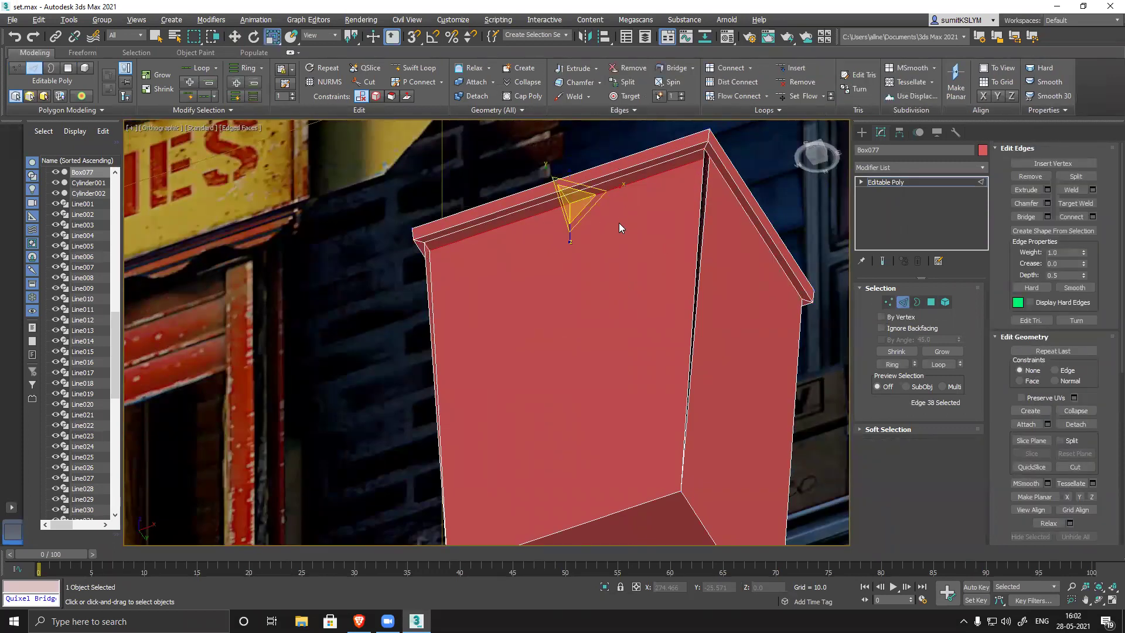
{"action": "left_click_drag", "start_coordinate": [610, 189], "coordinate": [607, 190]}
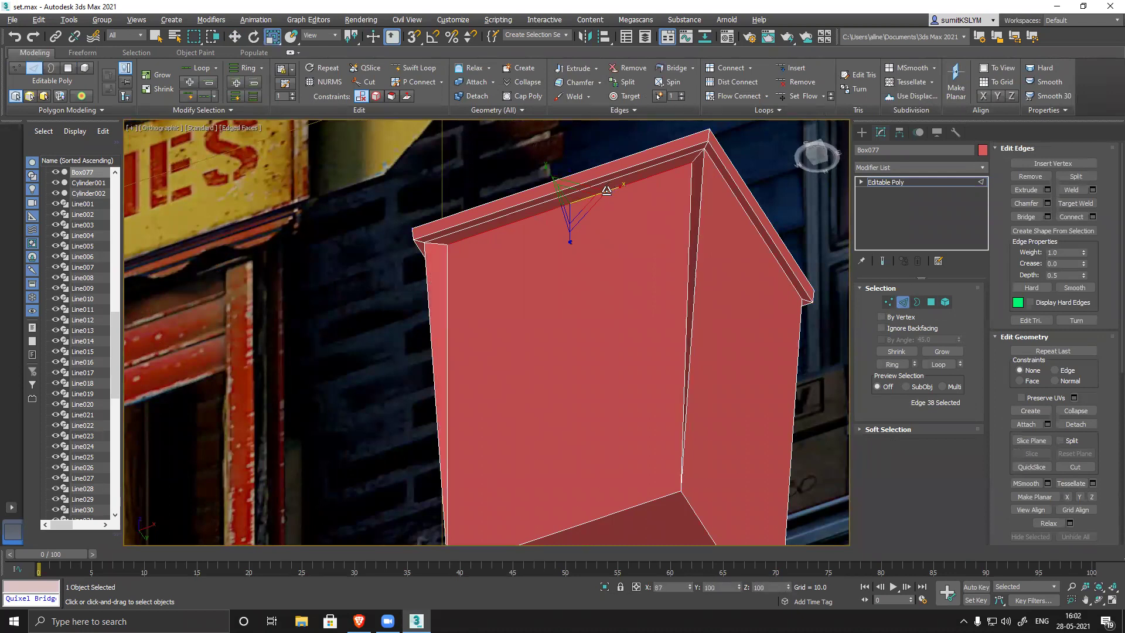
- Inspect the tapered front panel from several angles and compare the bin's top with the lid in the reference image
{"action": "middle_click_drag", "start_coordinate": [606, 191], "coordinate": [494, 333], "text": "alt"}
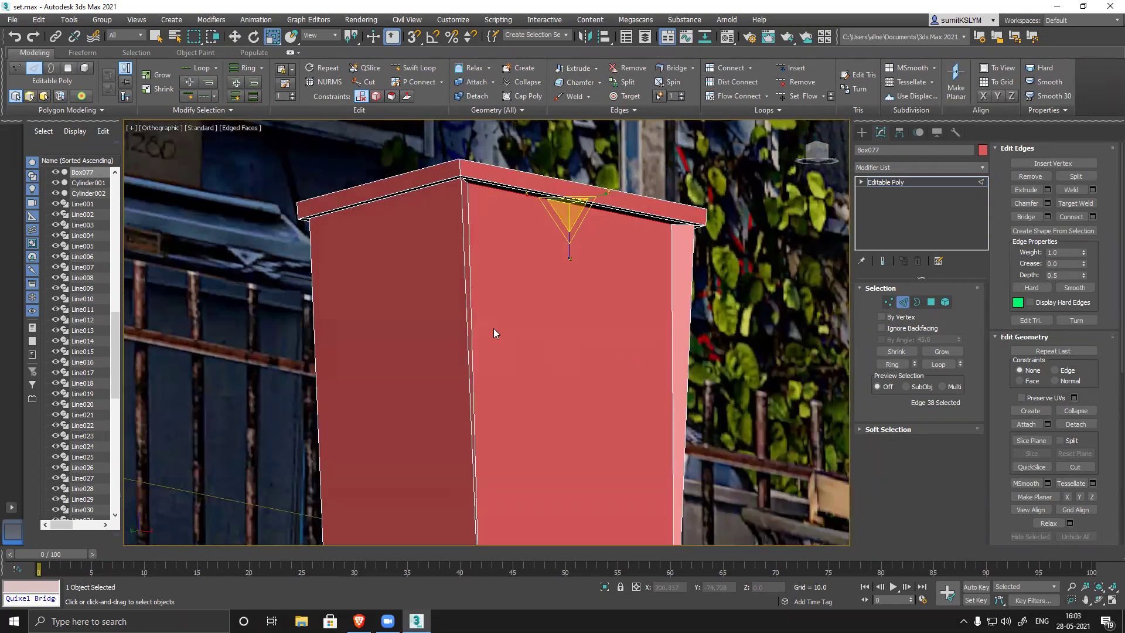
{"action": "middle_click_drag", "start_coordinate": [509, 268], "coordinate": [517, 326], "text": "alt"}
{"action": "scroll", "coordinate": [489, 311], "scroll_direction": "down", "scroll_amount": 4}
{"action": "middle_click_drag", "start_coordinate": [526, 372], "coordinate": [465, 350], "text": "alt"}
{"action": "scroll", "coordinate": [465, 350], "scroll_direction": "down", "scroll_amount": 5}
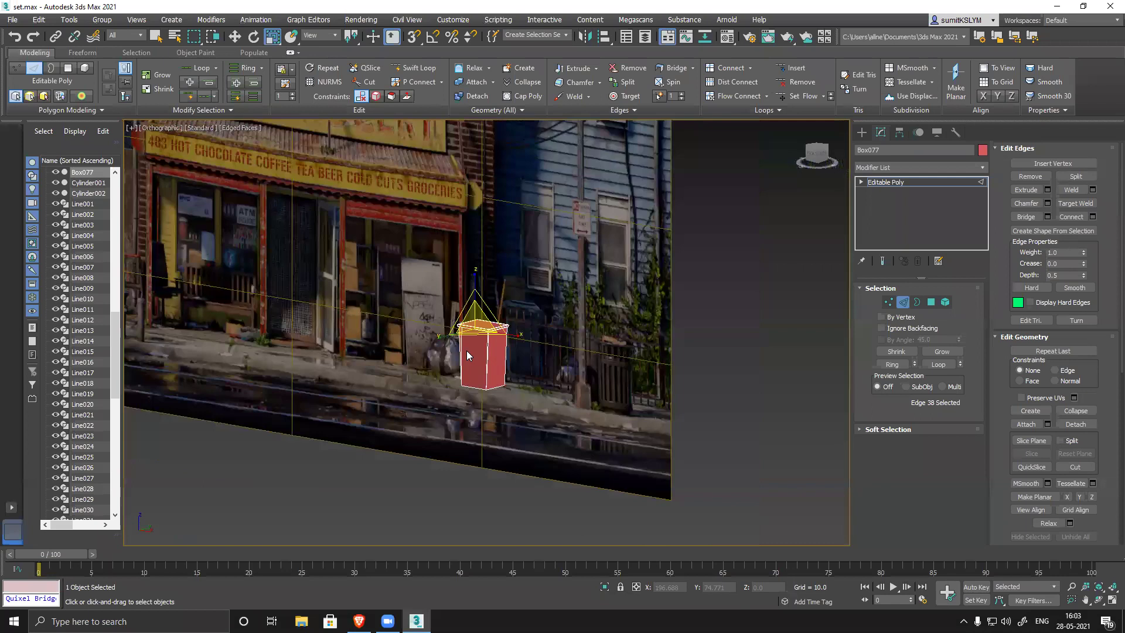
{"action": "scroll", "coordinate": [407, 383], "scroll_direction": "up", "scroll_amount": 3}
{"action": "middle_click_drag", "start_coordinate": [398, 365], "coordinate": [537, 396], "text": "alt"}
{"action": "scroll", "coordinate": [537, 397], "scroll_direction": "down", "scroll_amount": 1}
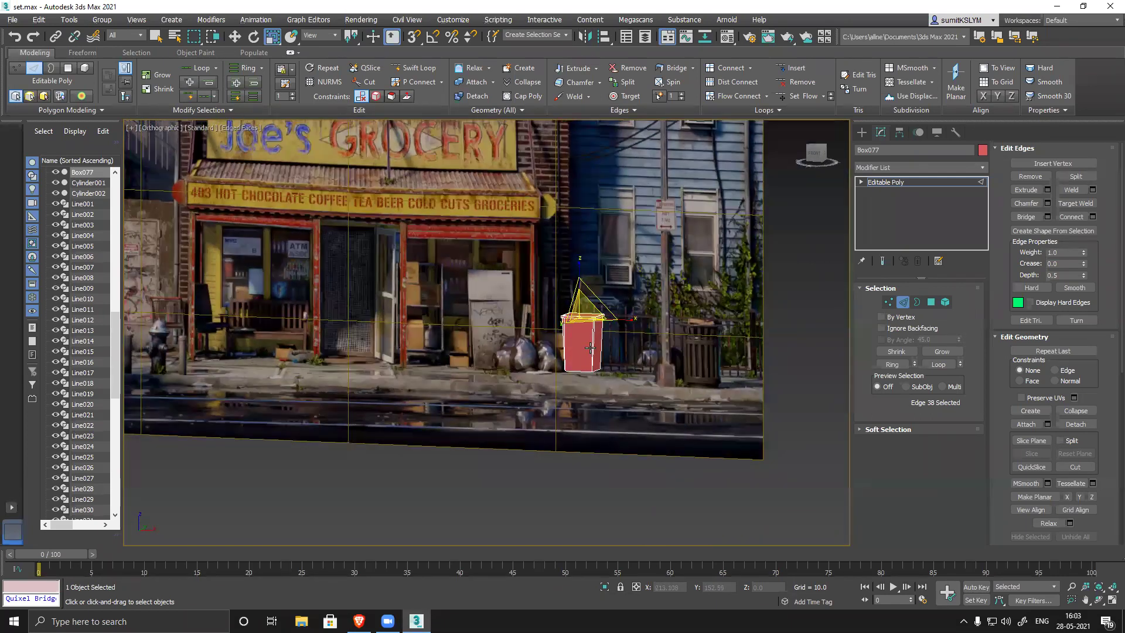
{"action": "scroll", "coordinate": [590, 347], "scroll_direction": "up", "scroll_amount": 5}
{"action": "middle_click_drag", "start_coordinate": [557, 343], "coordinate": [573, 345], "text": "alt"}
{"action": "middle_click_drag", "start_coordinate": [573, 346], "coordinate": [565, 474]}
{"action": "scroll", "coordinate": [579, 293], "scroll_direction": "up", "scroll_amount": 3}
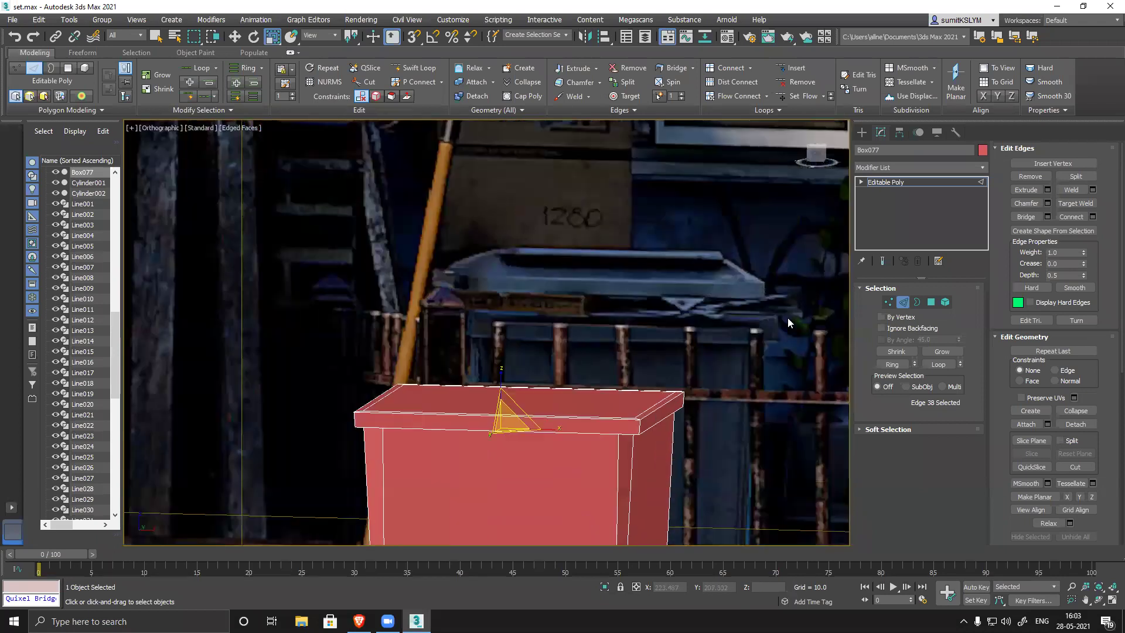
- Extrude the bin's top polygon upward and taper it into a sloped lid, lowering its top face and rescaling it to 112%
{"action": "left_click", "coordinate": [931, 302]}
{"action": "left_click", "coordinate": [520, 413]}
{"action": "middle_click_drag", "start_coordinate": [520, 413], "coordinate": [594, 458], "text": "alt"}
{"action": "key", "text": "w"}
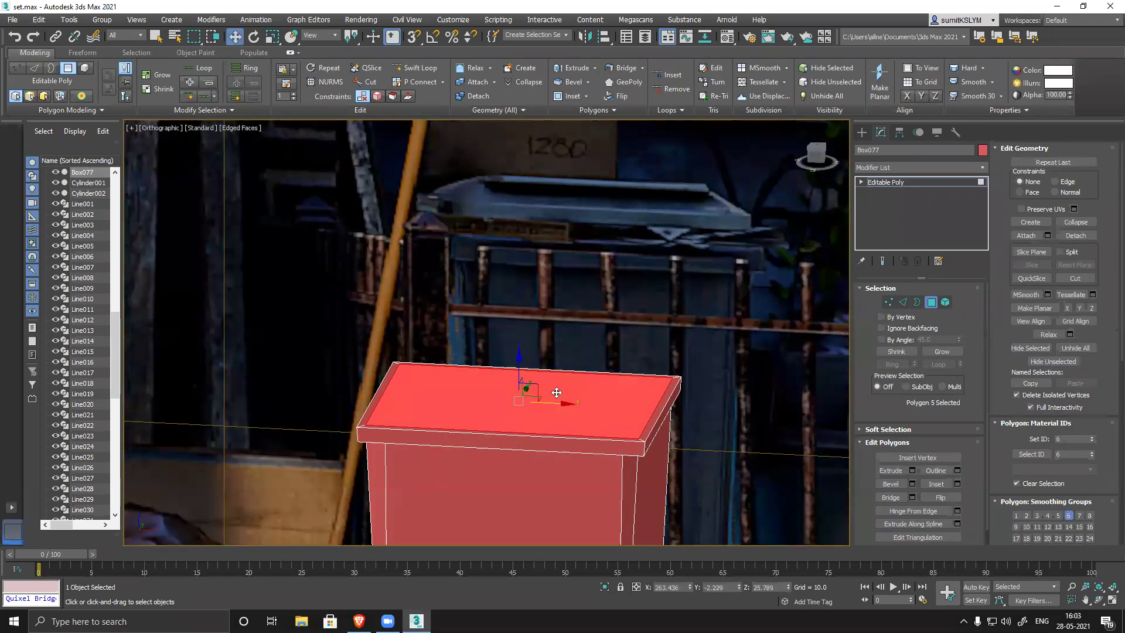
{"action": "mouse_move", "coordinate": [519, 357]}
{"action": "left_mouse_down"}
{"action": "mouse_move", "coordinate": [519, 306]}
{"action": "mouse_move", "coordinate": [512, 356]}
{"action": "left_mouse_up"}
{"action": "key", "text": "r"}
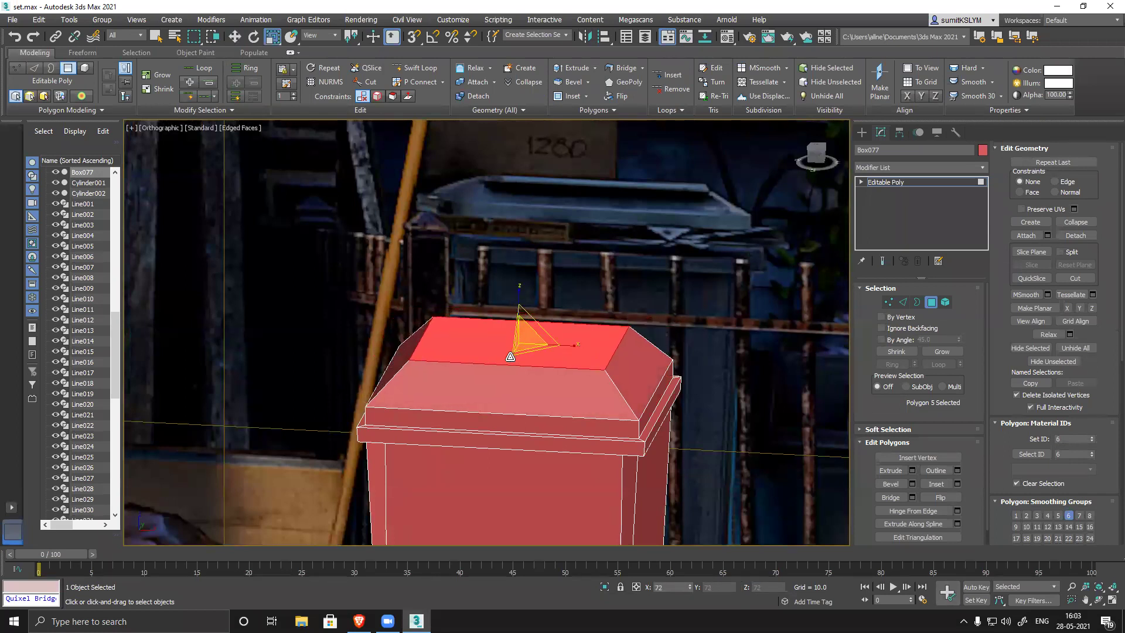
{"action": "key", "text": "w"}
{"action": "left_click_drag", "start_coordinate": [519, 300], "coordinate": [536, 353]}
{"action": "key", "text": "r"}
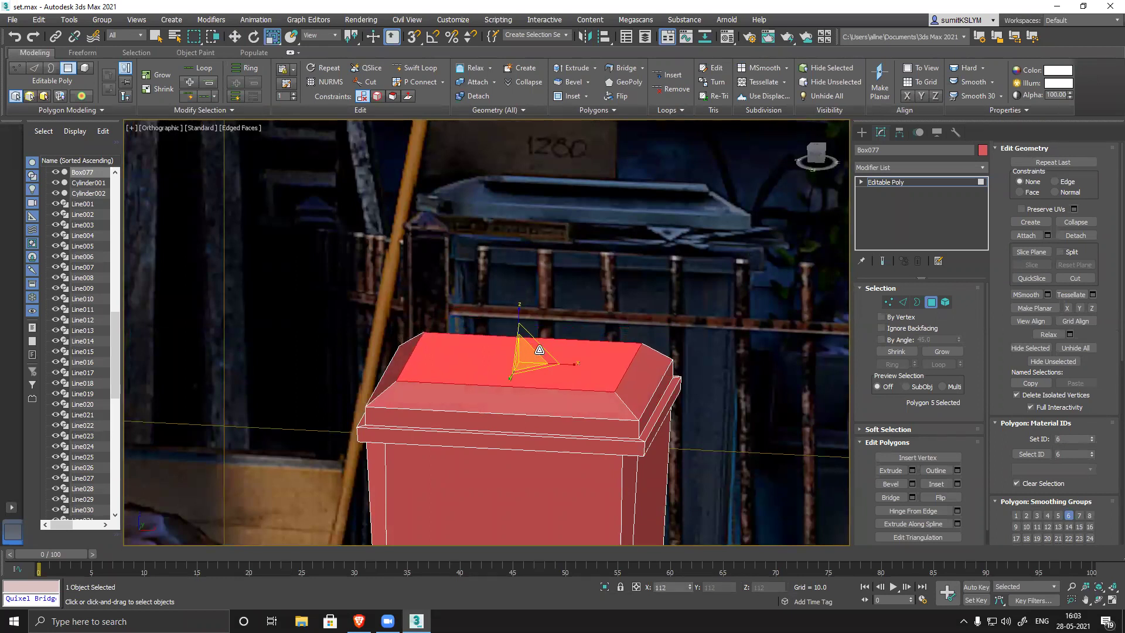
- Add a second, smaller sloped tier on top of the lid and lower its top face by 0.227
{"action": "key", "text": "w"}
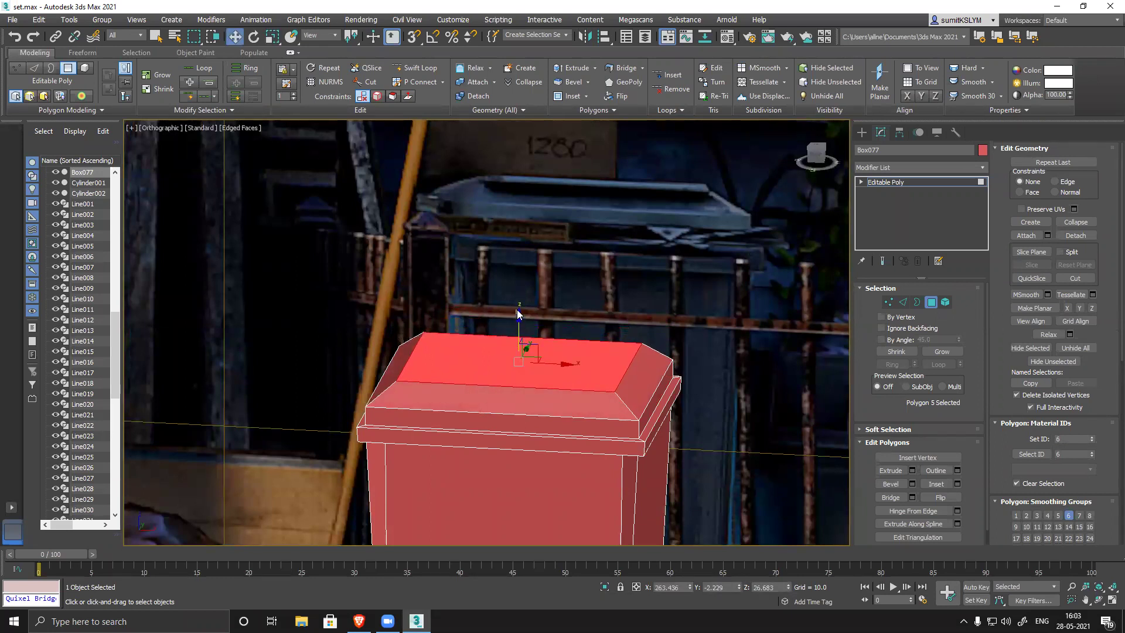
{"action": "left_click_drag", "start_coordinate": [519, 323], "coordinate": [522, 354]}
{"action": "key", "text": "r"}
{"action": "key", "text": "w"}
{"action": "left_click_drag", "start_coordinate": [520, 304], "coordinate": [519, 313]}
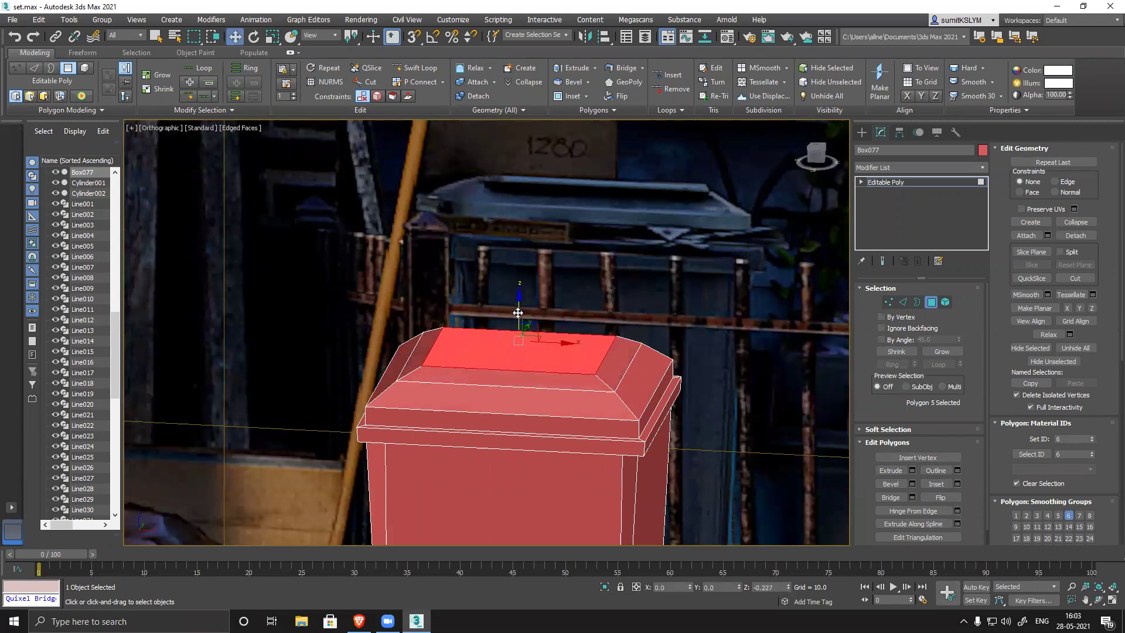
- Select the narrow upper slope polygon on the lid's front and pull it slightly forward along Y
{"action": "middle_click_drag", "start_coordinate": [460, 420], "coordinate": [536, 368], "text": "alt"}
{"action": "left_click", "coordinate": [542, 366]}
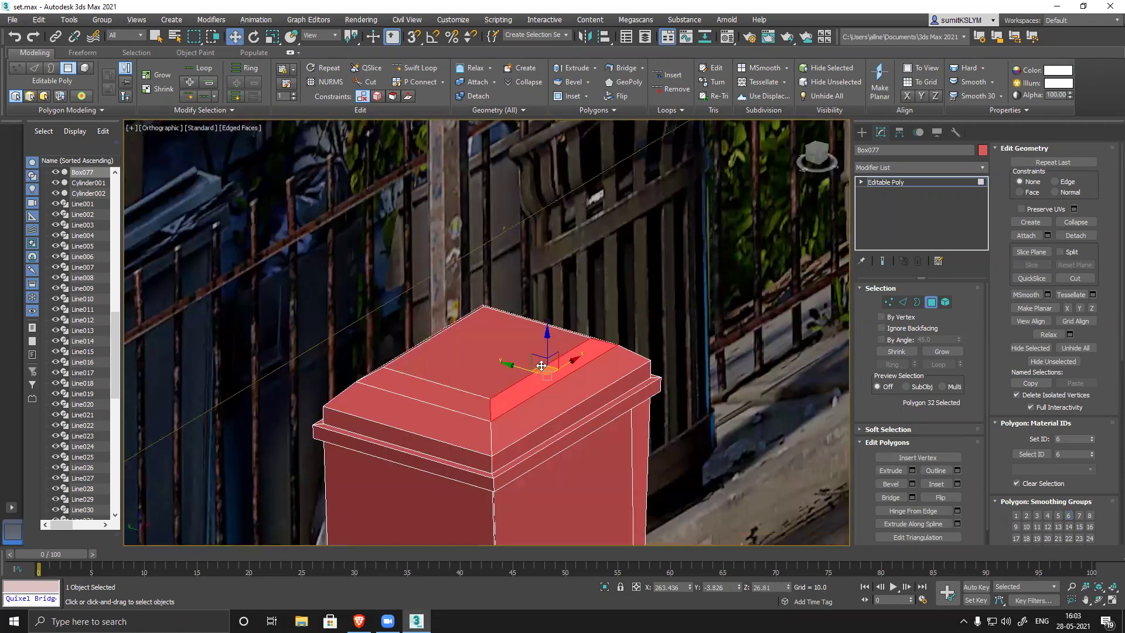
{"action": "left_click", "coordinate": [514, 364], "text": "ctrl"}
{"action": "key", "text": "ctrl+z"}
{"action": "key", "text": "ctrl+z"}
{"action": "left_click", "coordinate": [535, 383]}
{"action": "left_click_drag", "start_coordinate": [515, 366], "coordinate": [524, 372]}
{"action": "middle_click_drag", "start_coordinate": [582, 417], "coordinate": [488, 395], "text": "alt"}
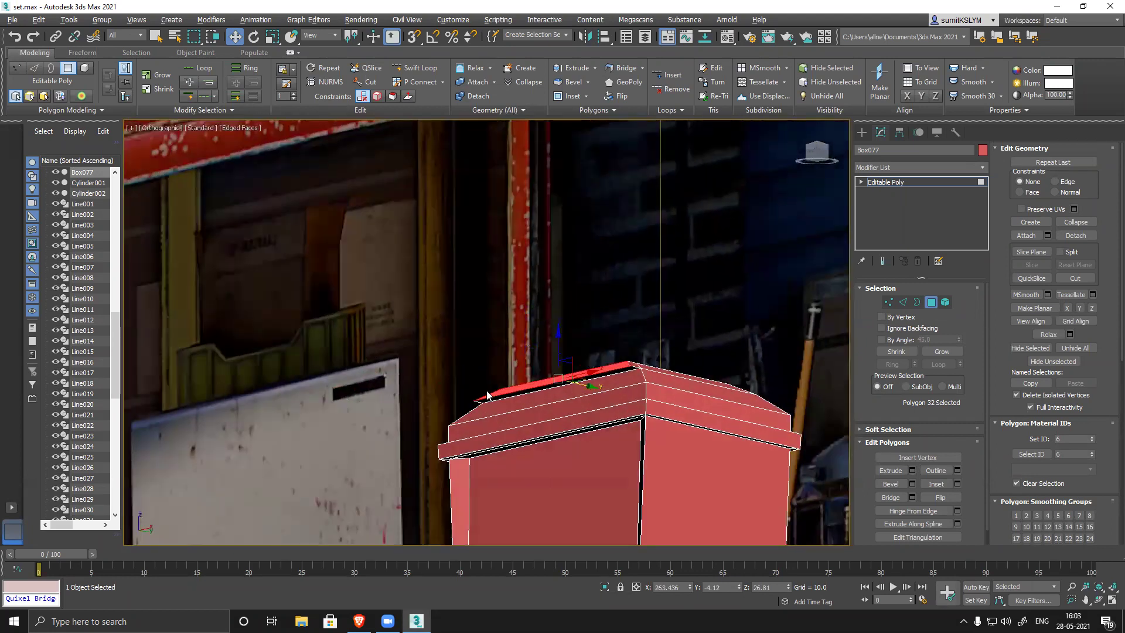
{"action": "middle_click_drag", "start_coordinate": [508, 479], "coordinate": [548, 491], "text": "alt"}
{"action": "scroll", "coordinate": [521, 477], "scroll_direction": "down", "scroll_amount": 3}
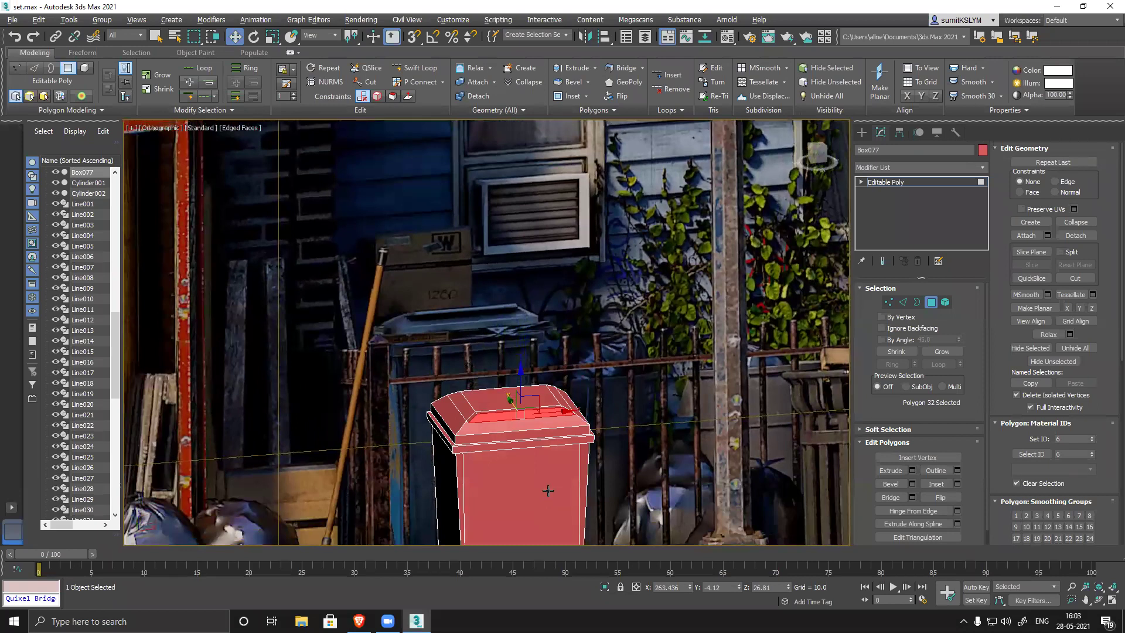
- Shift the lid's side lip polygon outward by 0.11 along X and pull the lower front slope polygon along Y
{"action": "scroll", "coordinate": [462, 428], "scroll_direction": "up", "scroll_amount": 5}
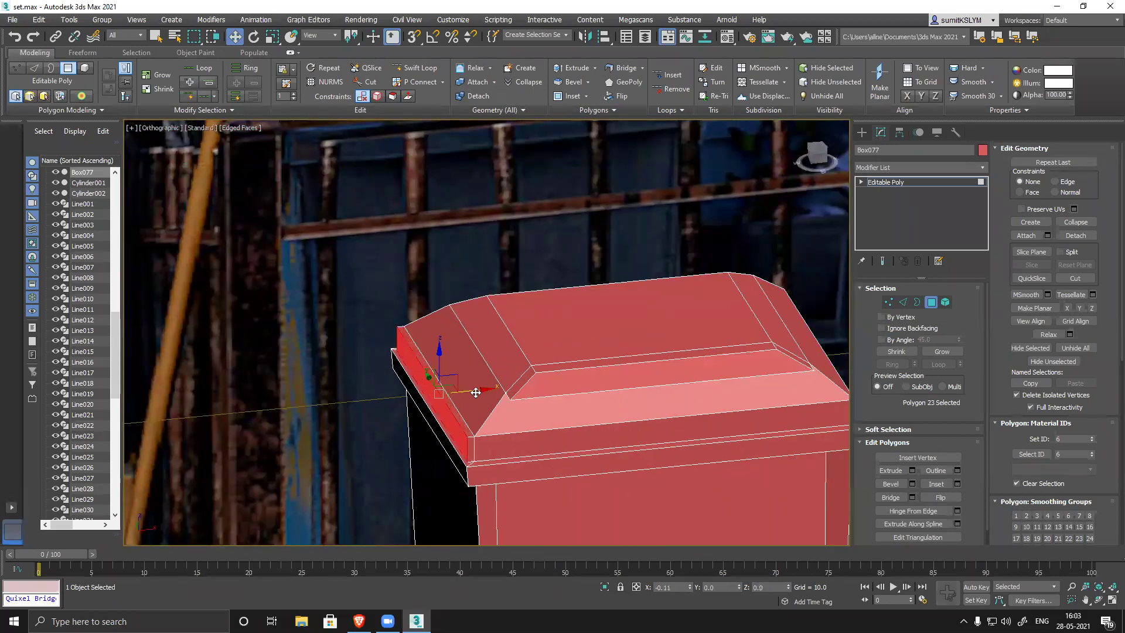
{"action": "middle_click_drag", "start_coordinate": [627, 460], "coordinate": [555, 426]}
{"action": "scroll", "coordinate": [500, 460], "scroll_direction": "down", "scroll_amount": 2}
{"action": "scroll", "coordinate": [487, 394], "scroll_direction": "up", "scroll_amount": 4}
{"action": "left_click", "coordinate": [500, 397]}
{"action": "left_click_drag", "start_coordinate": [525, 386], "coordinate": [508, 390]}
{"action": "middle_click_drag", "start_coordinate": [598, 451], "coordinate": [565, 392], "text": "alt"}
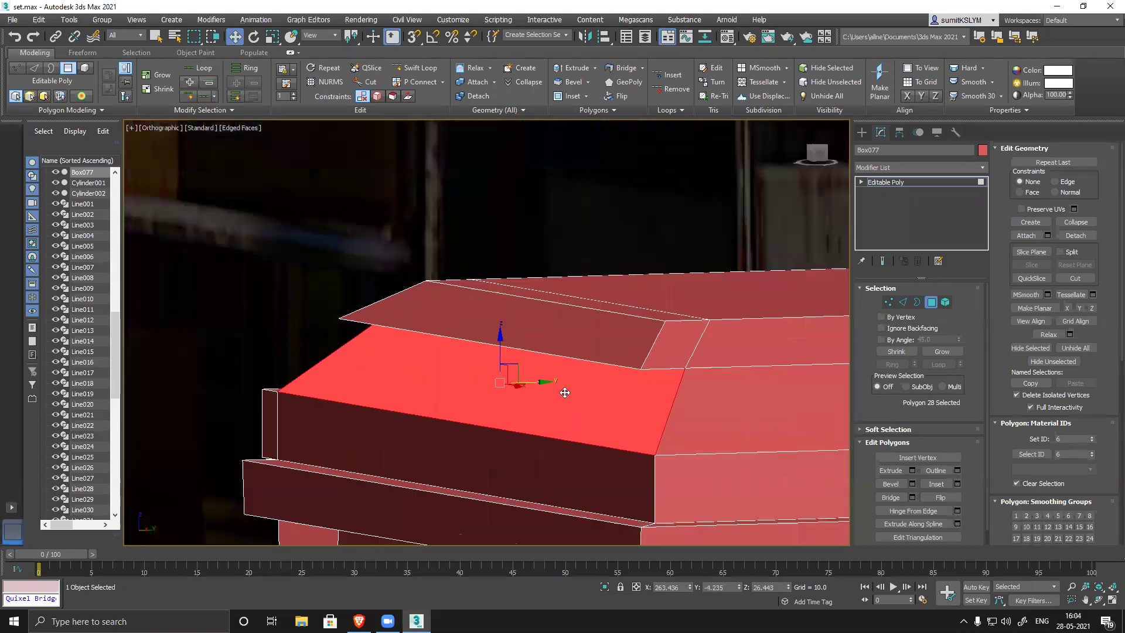
{"action": "left_click_drag", "start_coordinate": [544, 383], "coordinate": [503, 399]}
- Try recessing the lid's lower front slope by extruding its polygon slightly, scaling it smaller and raising it 0.111
{"action": "key", "text": "r"}
{"action": "middle_click_drag", "start_coordinate": [502, 446], "coordinate": [592, 469], "text": "alt"}
{"action": "scroll", "coordinate": [554, 460], "scroll_direction": "down", "scroll_amount": 3}
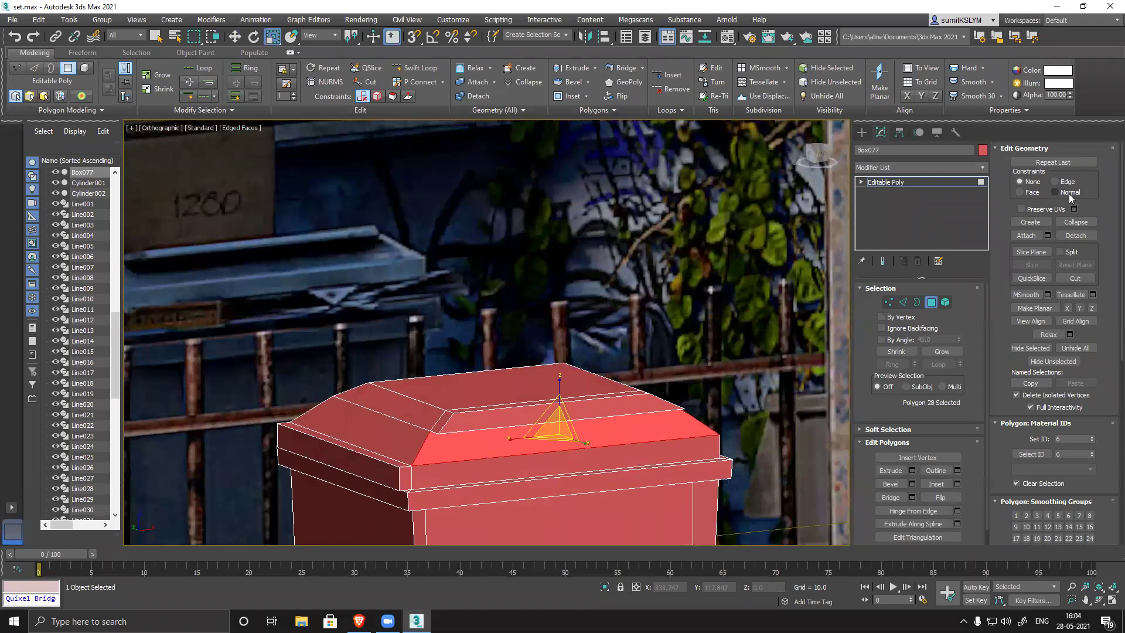
{"action": "left_click", "coordinate": [891, 471]}
{"action": "mouse_move", "coordinate": [525, 429]}
{"action": "left_mouse_down"}
{"action": "mouse_move", "coordinate": [536, 426]}
{"action": "mouse_move", "coordinate": [524, 440]}
{"action": "left_mouse_up"}
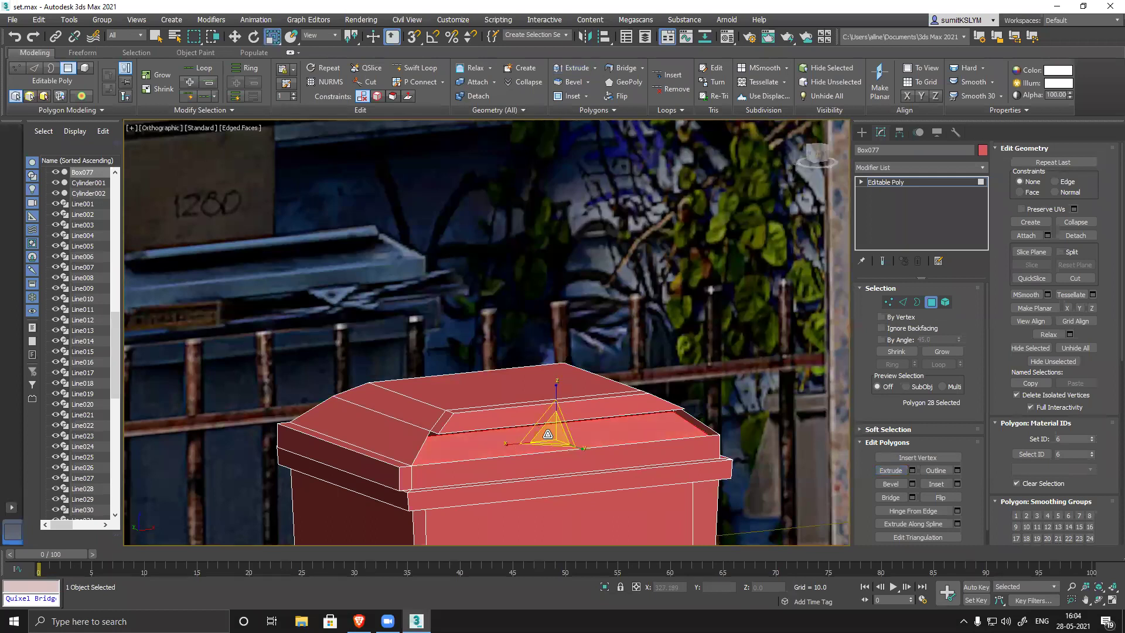
{"action": "left_click_drag", "start_coordinate": [547, 434], "coordinate": [544, 439]}
{"action": "key", "text": "w"}
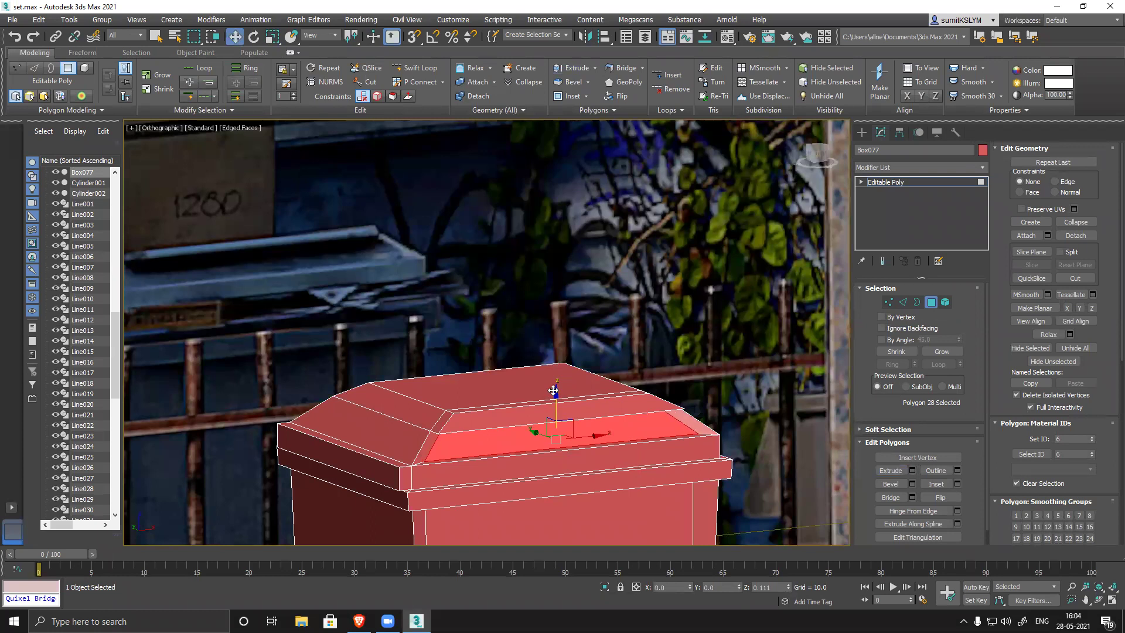
{"action": "middle_click_drag", "start_coordinate": [549, 426], "coordinate": [437, 287], "text": "alt"}
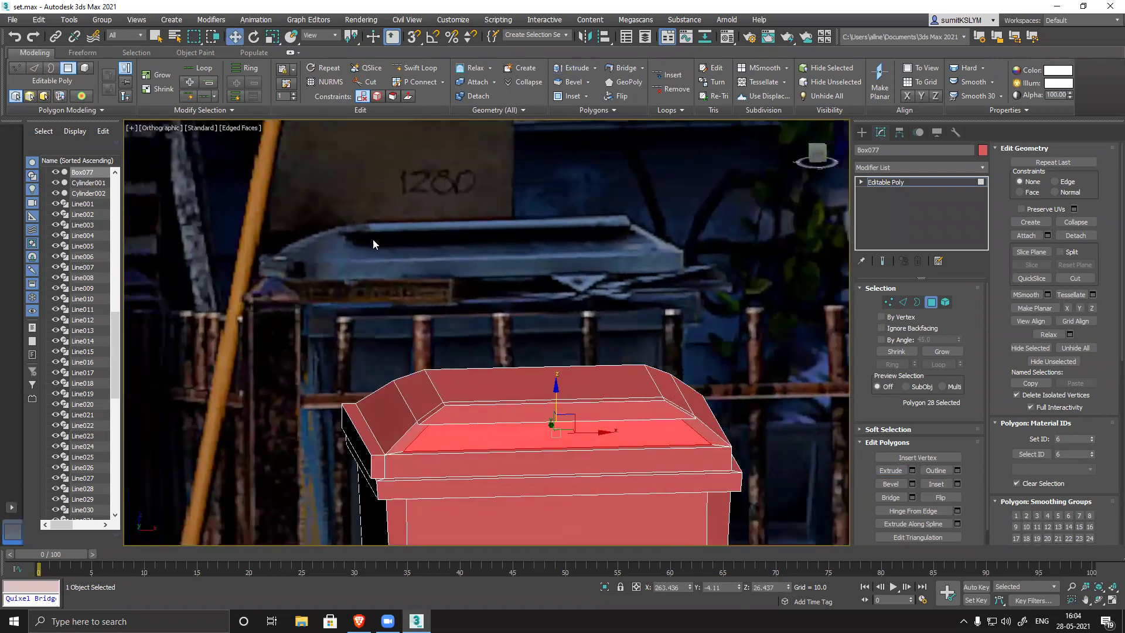
- Leave polygon editing on the bin, check its overall shape against the reference image and save the scene
{"action": "middle_click_drag", "start_coordinate": [495, 476], "coordinate": [459, 457], "text": "alt"}
{"action": "scroll", "coordinate": [460, 457], "scroll_direction": "up", "scroll_amount": 5}
{"action": "middle_click_drag", "start_coordinate": [455, 411], "coordinate": [522, 430], "text": "alt"}
{"action": "mouse_move", "coordinate": [522, 429]}
{"action": "middle_mouse_down"}
{"action": "mouse_move", "coordinate": [493, 397]}
{"action": "mouse_move", "coordinate": [531, 426]}
{"action": "mouse_move", "coordinate": [542, 421]}
{"action": "middle_mouse_up"}
{"action": "scroll", "coordinate": [495, 407], "scroll_direction": "down", "scroll_amount": 5}
{"action": "left_click", "coordinate": [932, 303]}
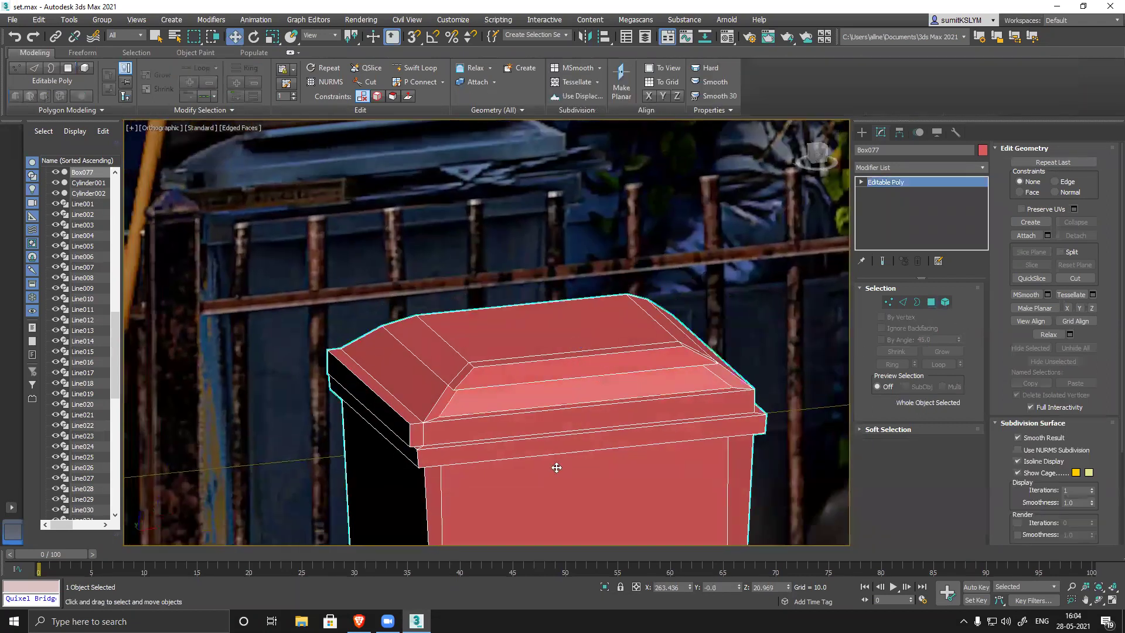
{"action": "middle_click_drag", "start_coordinate": [555, 467], "coordinate": [532, 382]}
{"action": "scroll", "coordinate": [533, 382], "scroll_direction": "down", "scroll_amount": 6}
{"action": "middle_click_drag", "start_coordinate": [621, 420], "coordinate": [556, 485], "text": "alt"}
{"action": "scroll", "coordinate": [557, 486], "scroll_direction": "down", "scroll_amount": 5}
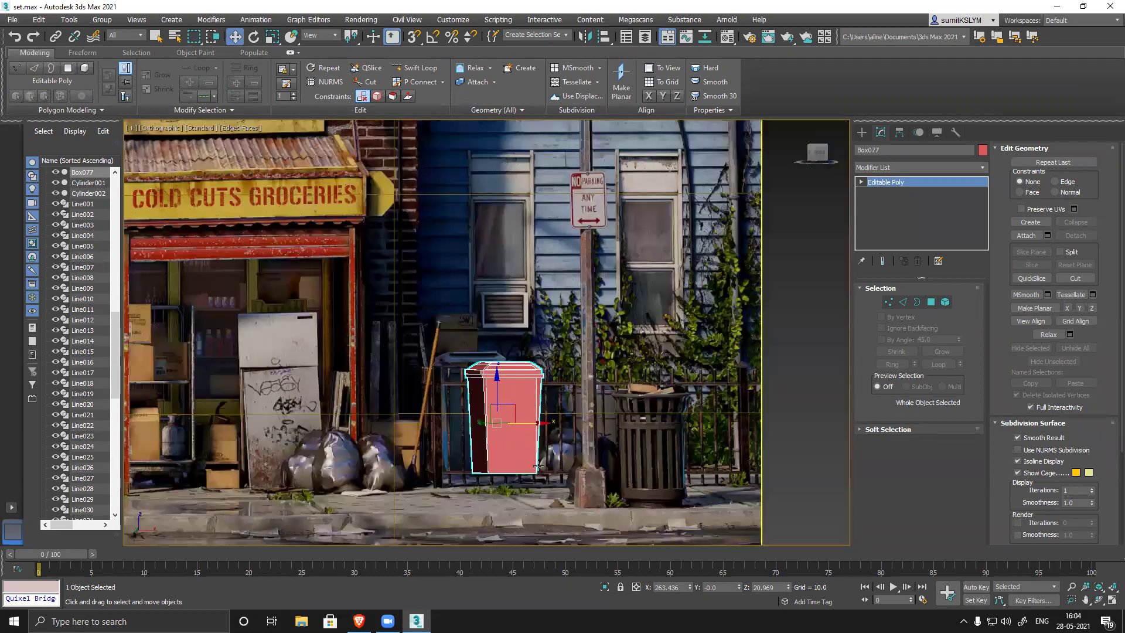
{"action": "mouse_move", "coordinate": [423, 477]}
{"action": "middle_mouse_down", "text": "alt"}
{"action": "mouse_move", "coordinate": [392, 488]}
{"action": "mouse_move", "coordinate": [405, 483]}
{"action": "middle_mouse_up", "text": "alt"}
{"action": "key", "text": "ctrl+s"}
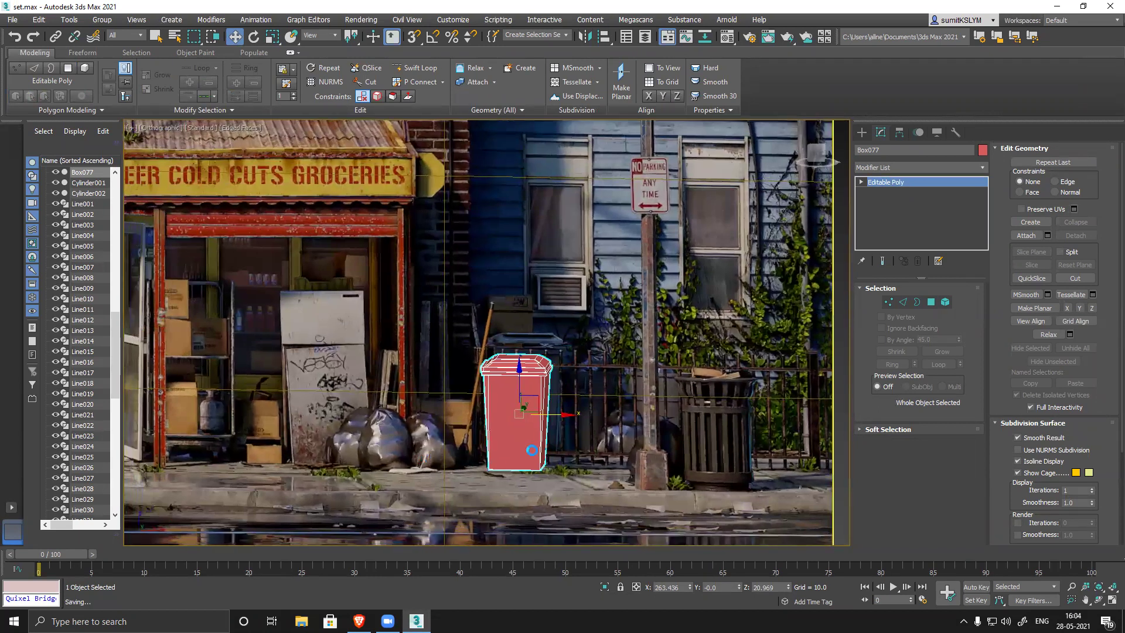
- Move the garbage bin from the reference image onto the sidewalk before the blue building, at X 67.449 and Y -87.916
{"action": "scroll", "coordinate": [425, 456], "scroll_direction": "down", "scroll_amount": 6}
{"action": "middle_click_drag", "start_coordinate": [516, 451], "coordinate": [618, 417], "text": "alt"}
{"action": "scroll", "coordinate": [625, 430], "scroll_direction": "down", "scroll_amount": 5}
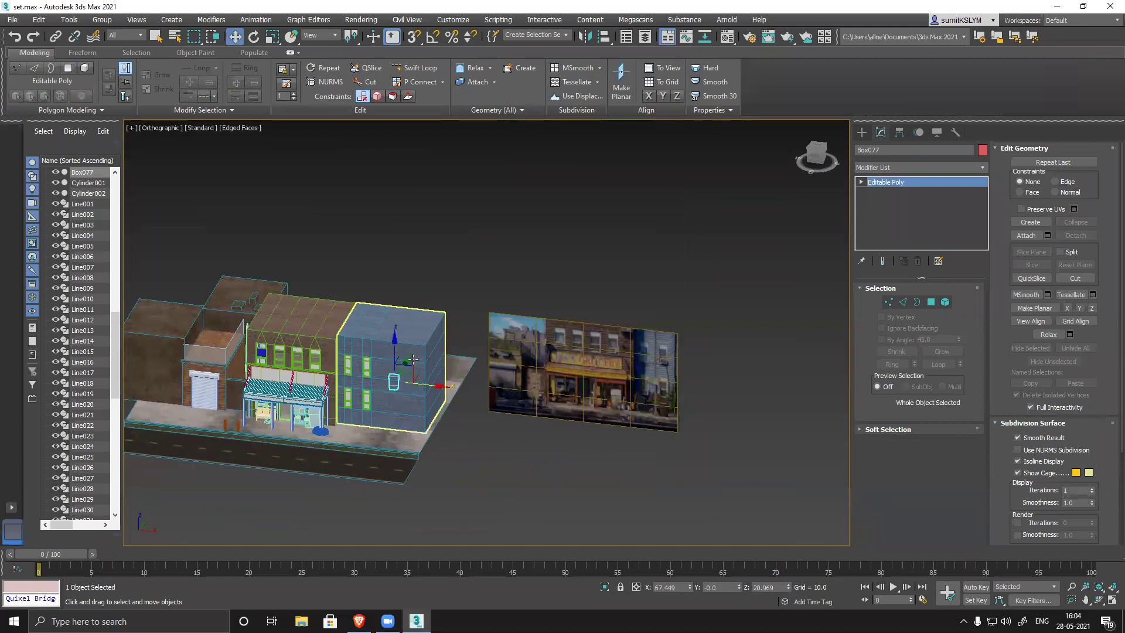
{"action": "left_click_drag", "start_coordinate": [408, 360], "coordinate": [382, 386]}
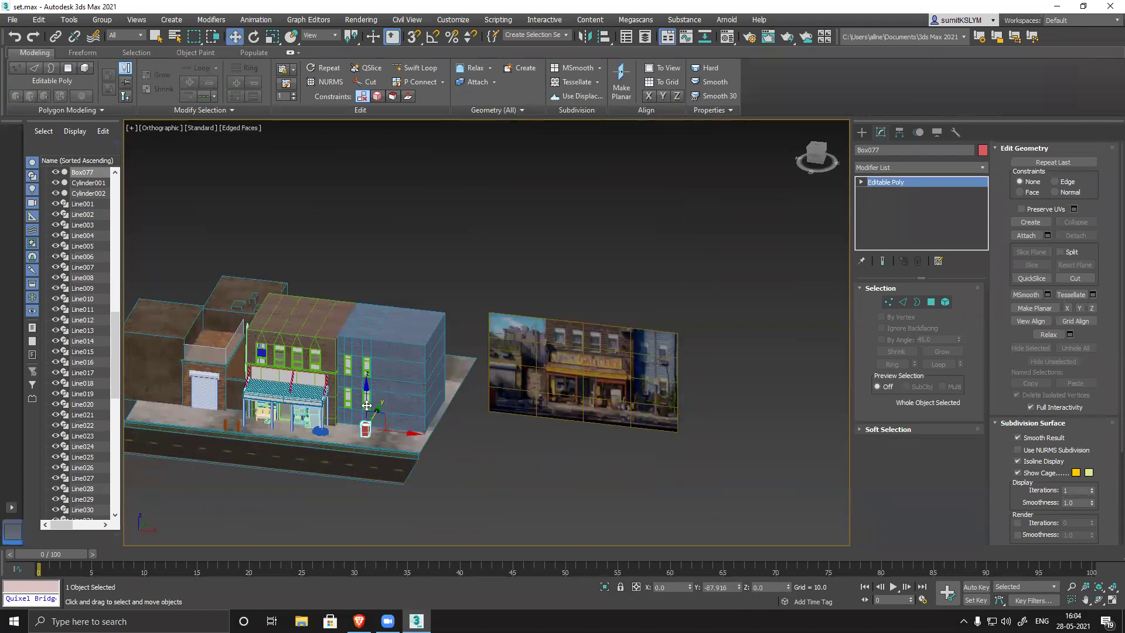
{"action": "middle_click_drag", "start_coordinate": [373, 472], "coordinate": [402, 457], "text": "alt"}
{"action": "middle_click_drag", "start_coordinate": [402, 457], "coordinate": [452, 440]}
{"action": "scroll", "coordinate": [409, 361], "scroll_direction": "up", "scroll_amount": 6}
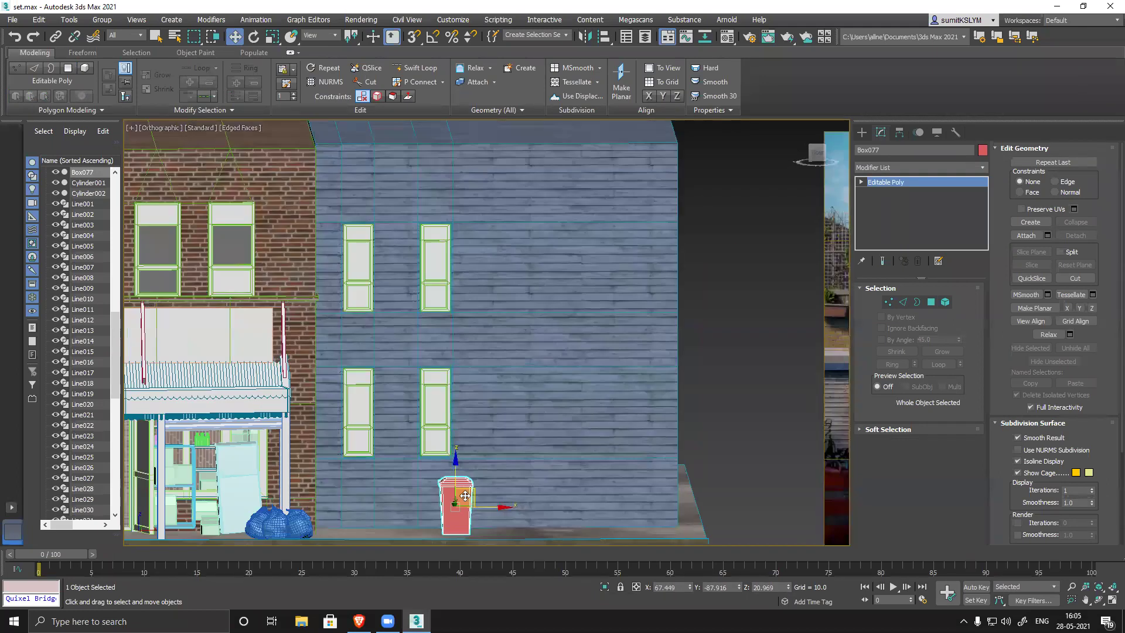
- Place the bin on the ground near the blue building's wall, at X 52.972, Y -77.174 and Z 20.511
{"action": "middle_click_drag", "start_coordinate": [465, 497], "coordinate": [506, 408]}
{"action": "scroll", "coordinate": [507, 408], "scroll_direction": "up", "scroll_amount": 4}
{"action": "left_click_drag", "start_coordinate": [507, 408], "coordinate": [357, 409]}
{"action": "middle_click_drag", "start_coordinate": [409, 444], "coordinate": [461, 359]}
{"action": "scroll", "coordinate": [449, 411], "scroll_direction": "up", "scroll_amount": 4}
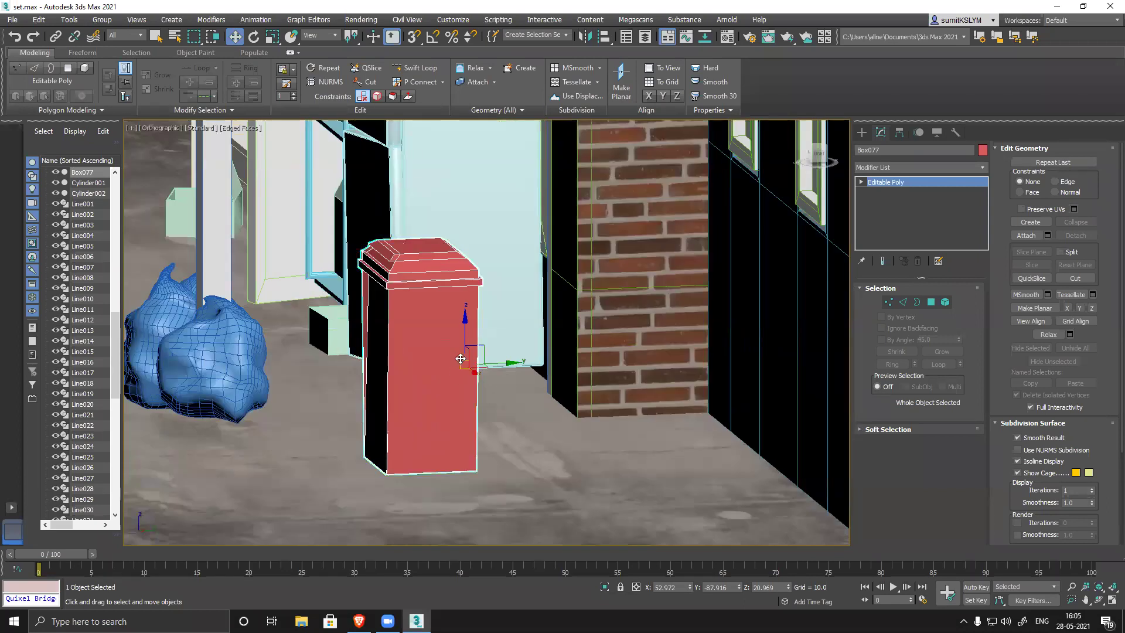
{"action": "left_click_drag", "start_coordinate": [465, 322], "coordinate": [464, 331]}
{"action": "left_click_drag", "start_coordinate": [507, 369], "coordinate": [725, 383]}
- Show the set in perspective without edged faces and examine the storefront with the placed bin
{"action": "scroll", "coordinate": [605, 381], "scroll_direction": "down", "scroll_amount": 5}
{"action": "middle_click_drag", "start_coordinate": [482, 422], "coordinate": [554, 419], "text": "alt"}
{"action": "middle_click_drag", "start_coordinate": [629, 427], "coordinate": [571, 437]}
{"action": "scroll", "coordinate": [561, 412], "scroll_direction": "down", "scroll_amount": 2}
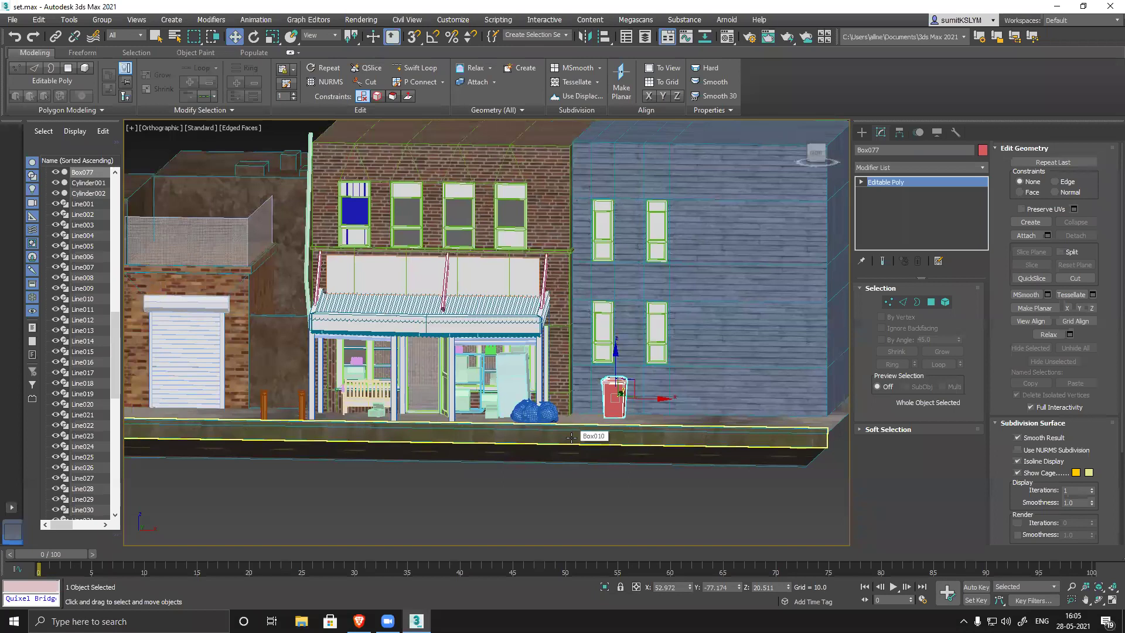
{"action": "scroll", "coordinate": [572, 438], "scroll_direction": "down", "scroll_amount": 6}
{"action": "key", "text": "p"}
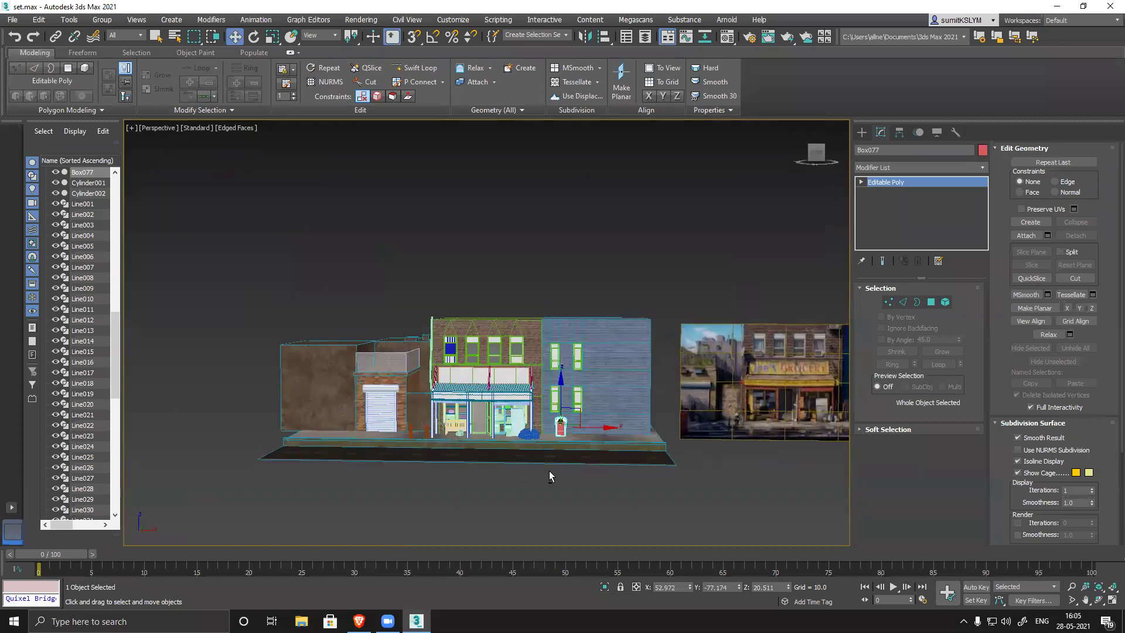
{"action": "key", "text": "F4"}
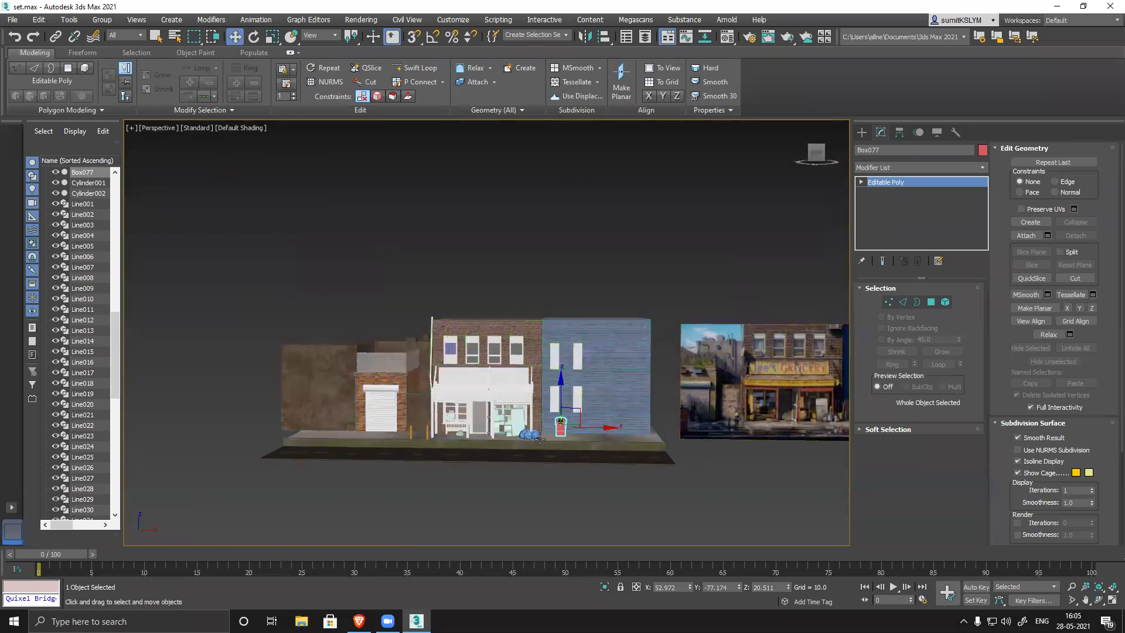
{"action": "scroll", "coordinate": [551, 434], "scroll_direction": "up", "scroll_amount": 5}
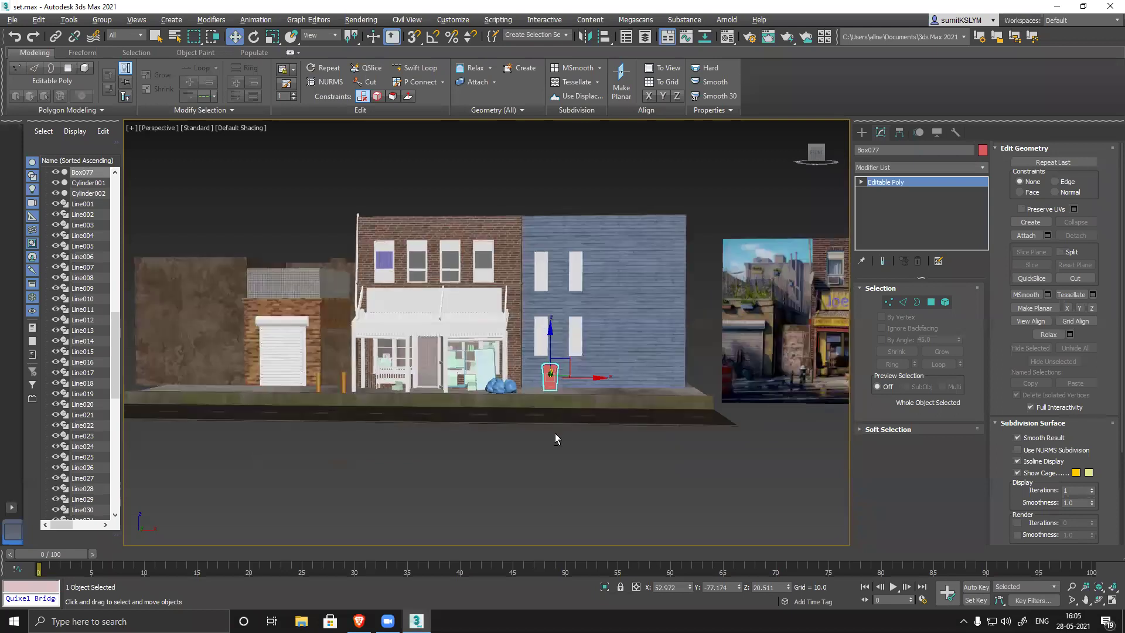
{"action": "scroll", "coordinate": [554, 434], "scroll_direction": "up", "scroll_amount": 4}
{"action": "middle_click_drag", "start_coordinate": [425, 389], "coordinate": [508, 416]}
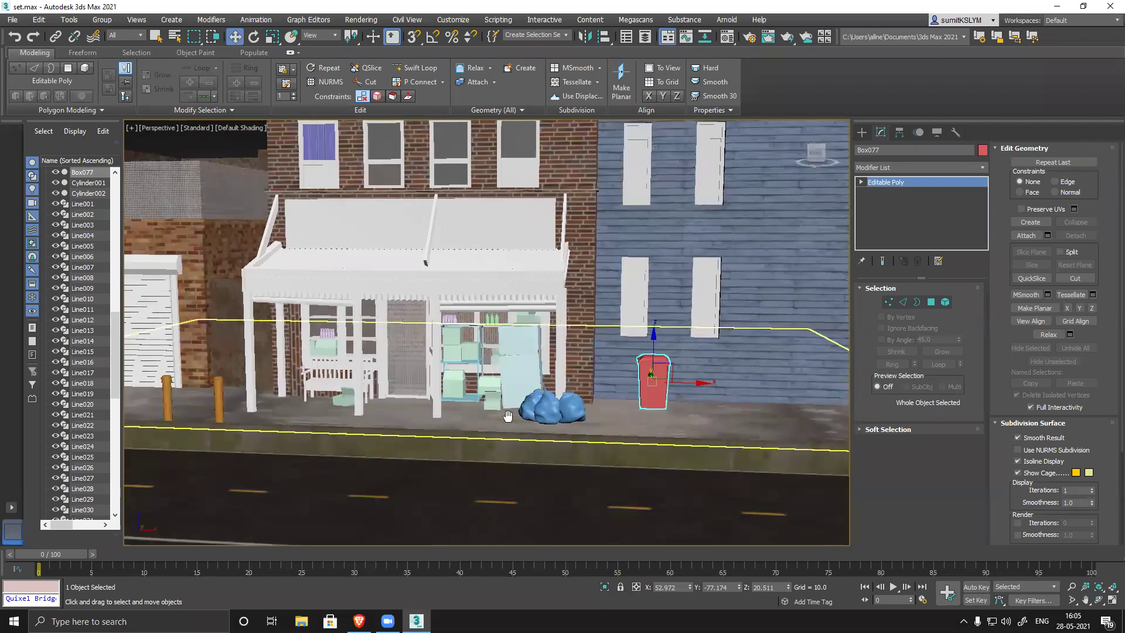
{"action": "scroll", "coordinate": [508, 416], "scroll_direction": "up", "scroll_amount": 2}
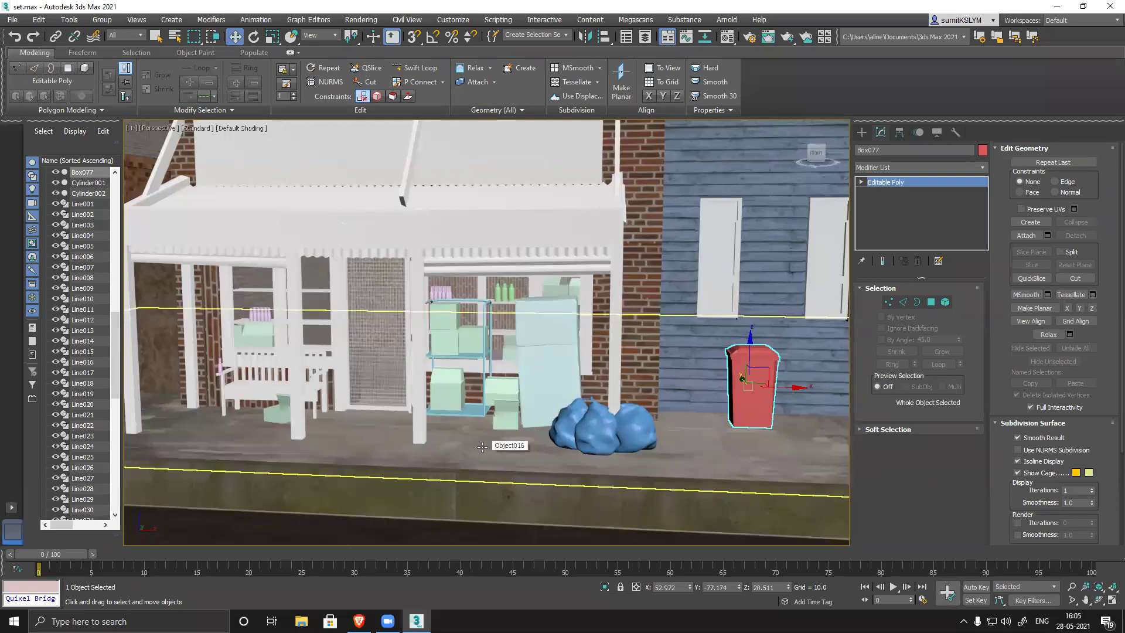
- Examine the reference image's roller-shutter side, from the rooftop planters and fence to the fire hydrant, bollards and traffic drum
{"action": "scroll", "coordinate": [482, 447], "scroll_direction": "down", "scroll_amount": 8}
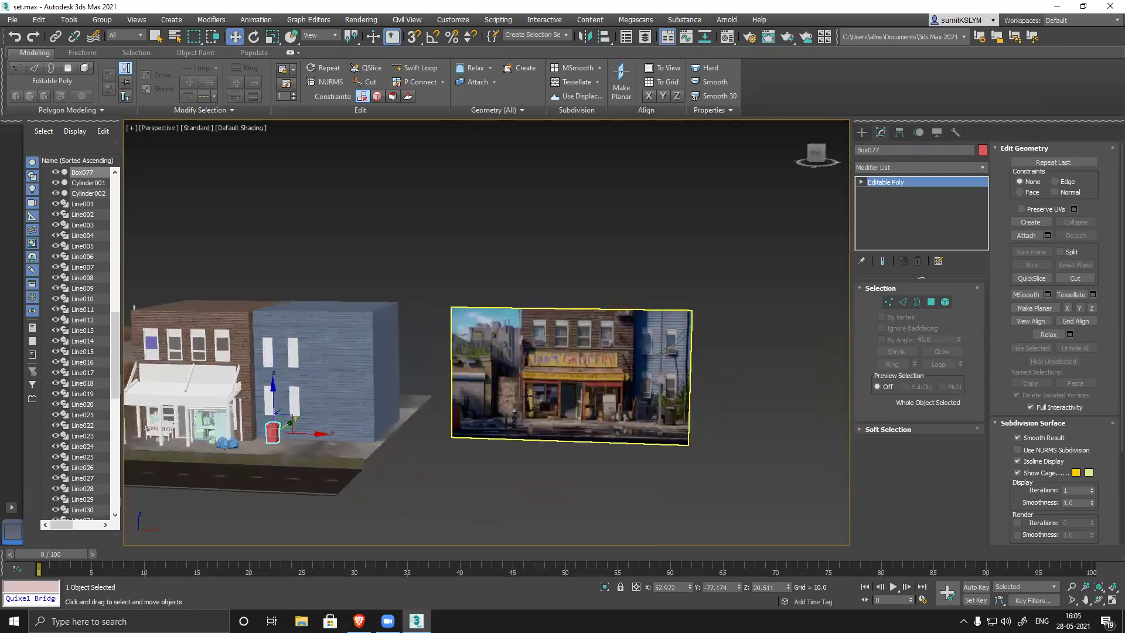
{"action": "scroll", "coordinate": [528, 396], "scroll_direction": "up", "scroll_amount": 5}
{"action": "middle_click_drag", "start_coordinate": [480, 357], "coordinate": [566, 538]}
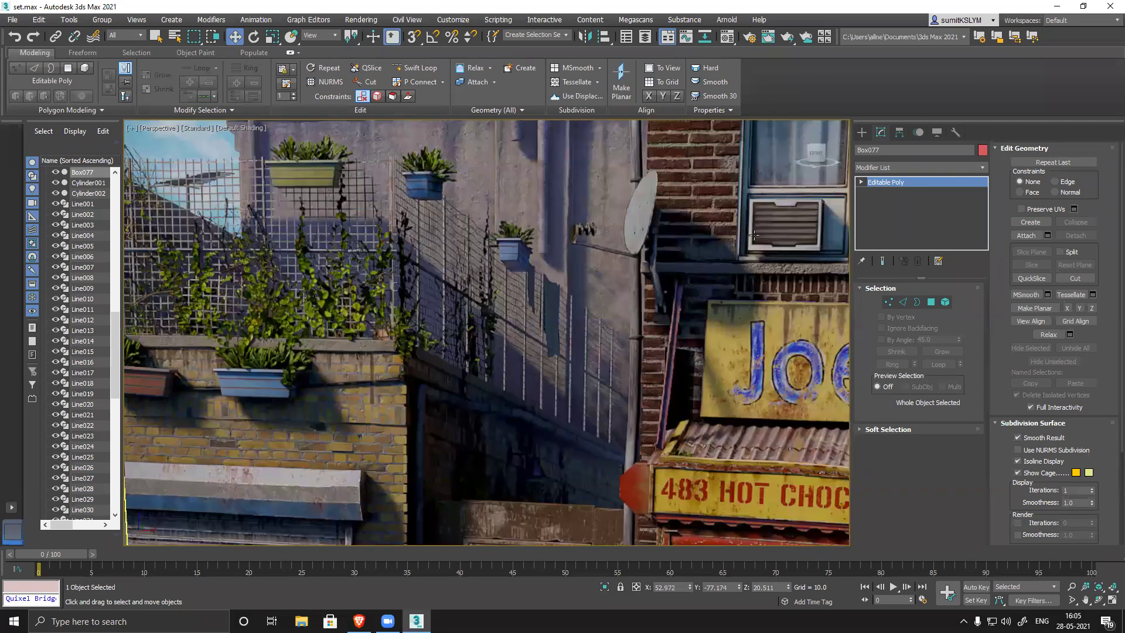
{"action": "middle_click_drag", "start_coordinate": [669, 454], "coordinate": [516, 221]}
{"action": "scroll", "coordinate": [516, 222], "scroll_direction": "down", "scroll_amount": 4}
{"action": "middle_click_drag", "start_coordinate": [470, 372], "coordinate": [526, 323]}
{"action": "scroll", "coordinate": [525, 323], "scroll_direction": "up", "scroll_amount": 4}
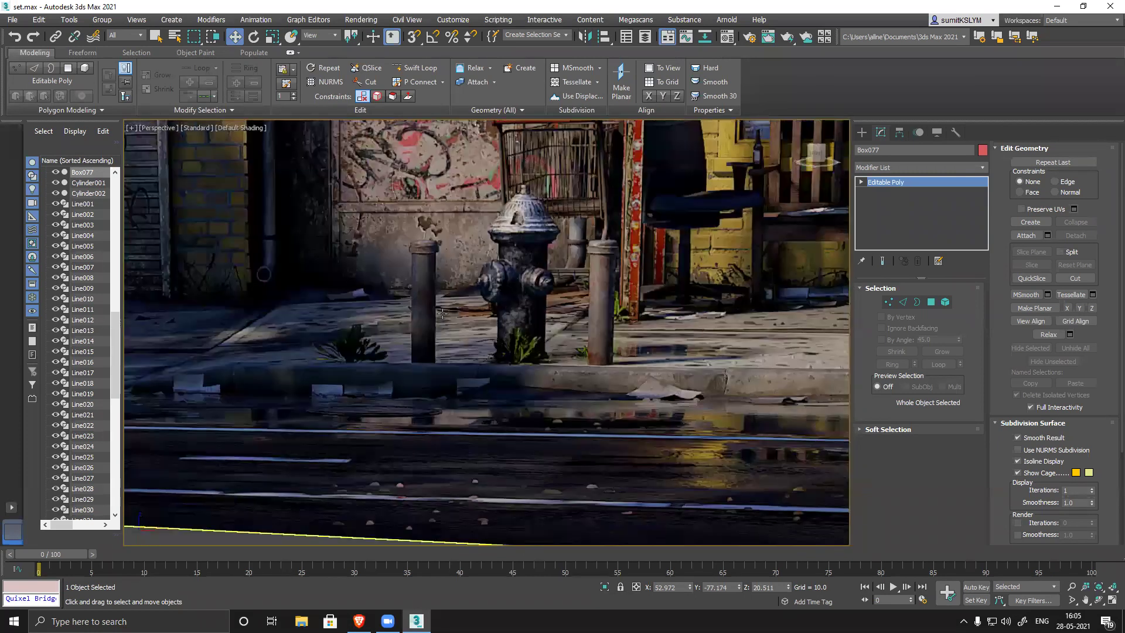
{"action": "middle_click_drag", "start_coordinate": [443, 313], "coordinate": [630, 372], "text": "alt"}
{"action": "scroll", "coordinate": [537, 258], "scroll_direction": "down", "scroll_amount": 4}
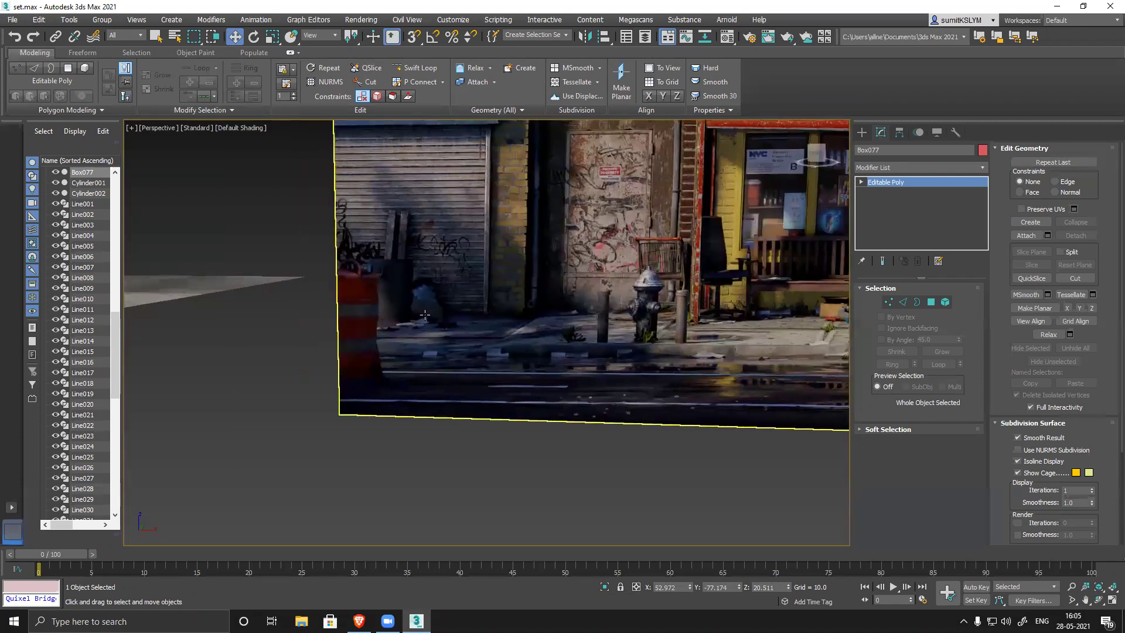
{"action": "scroll", "coordinate": [407, 299], "scroll_direction": "up", "scroll_amount": 4}
{"action": "middle_click_drag", "start_coordinate": [405, 272], "coordinate": [433, 374]}
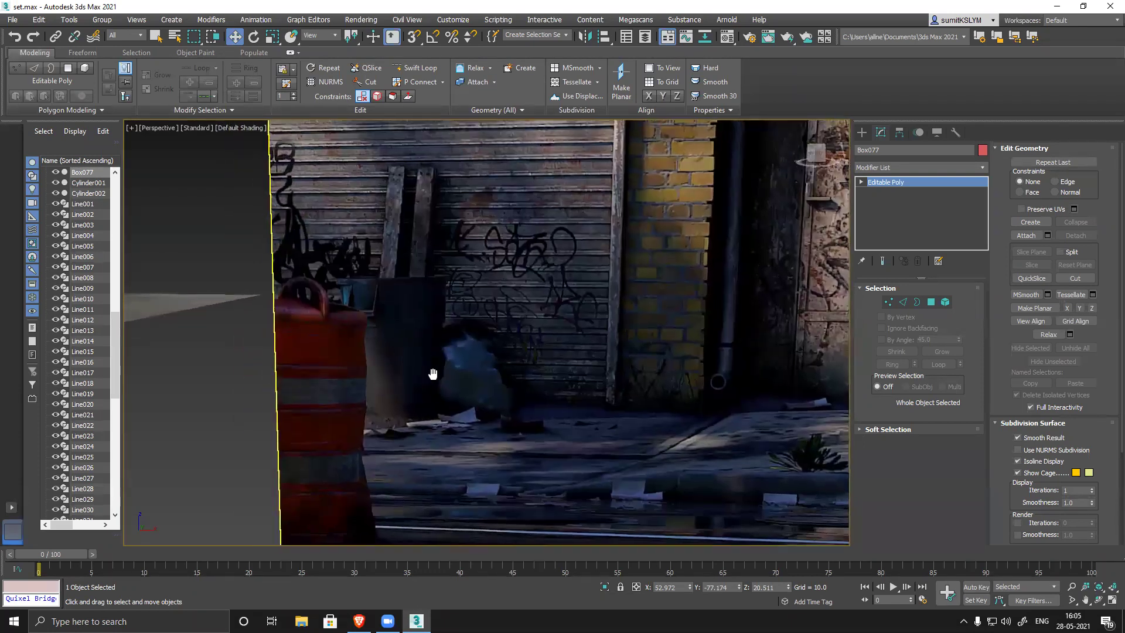
{"action": "scroll", "coordinate": [432, 374], "scroll_direction": "down", "scroll_amount": 2}
{"action": "scroll", "coordinate": [415, 424], "scroll_direction": "down", "scroll_amount": 2}
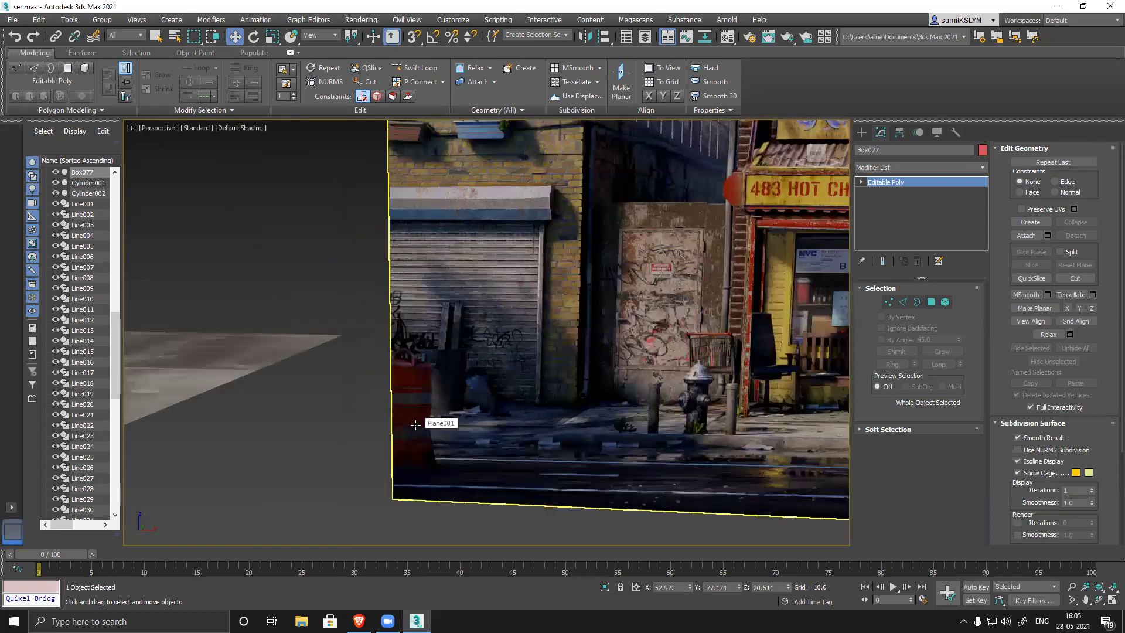
- Examine the sidewalk props in the reference image, from the grocery entrance to the fence and slatted trash can by the blue house
{"action": "middle_click_drag", "start_coordinate": [838, 413], "coordinate": [545, 375]}
{"action": "scroll", "coordinate": [531, 367], "scroll_direction": "up", "scroll_amount": 2}
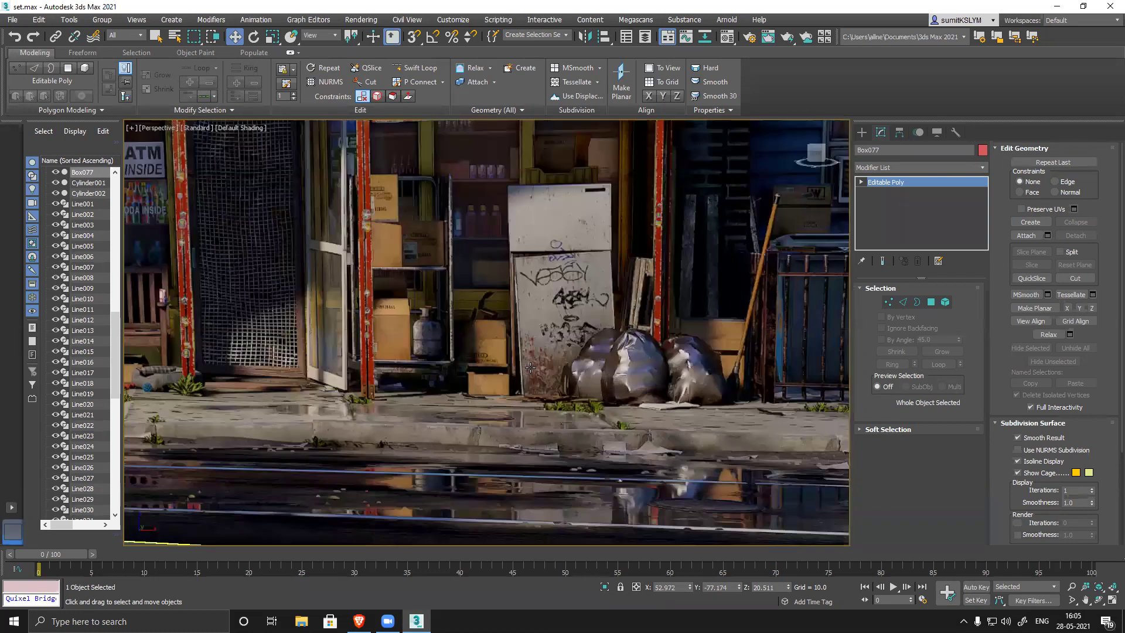
{"action": "scroll", "coordinate": [530, 368], "scroll_direction": "up", "scroll_amount": 2}
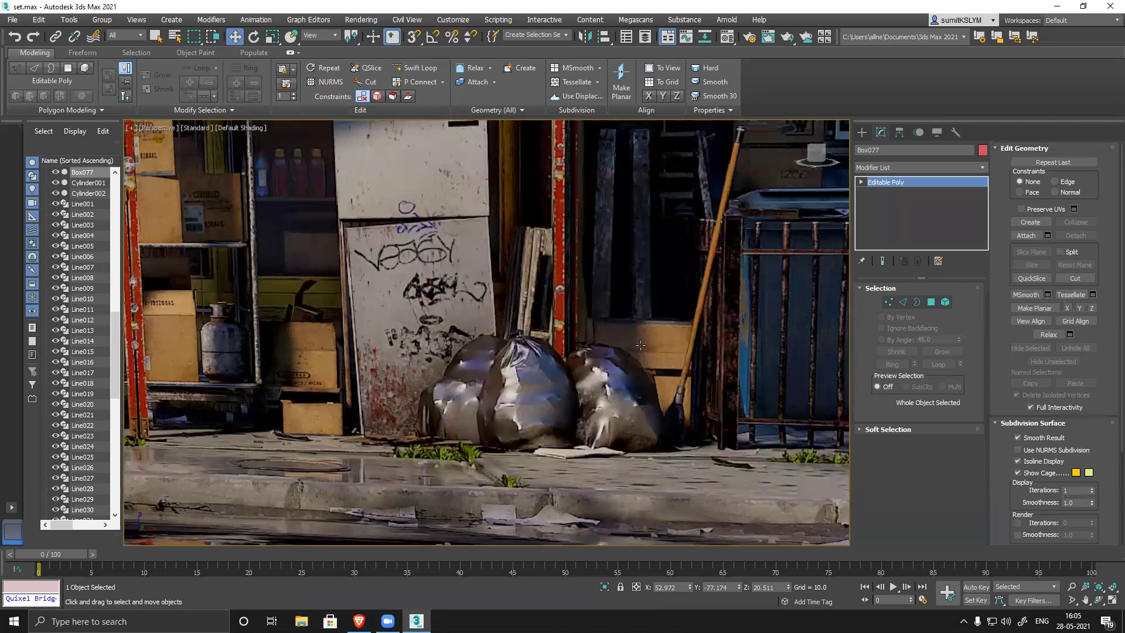
{"action": "middle_click_drag", "start_coordinate": [641, 345], "coordinate": [601, 394]}
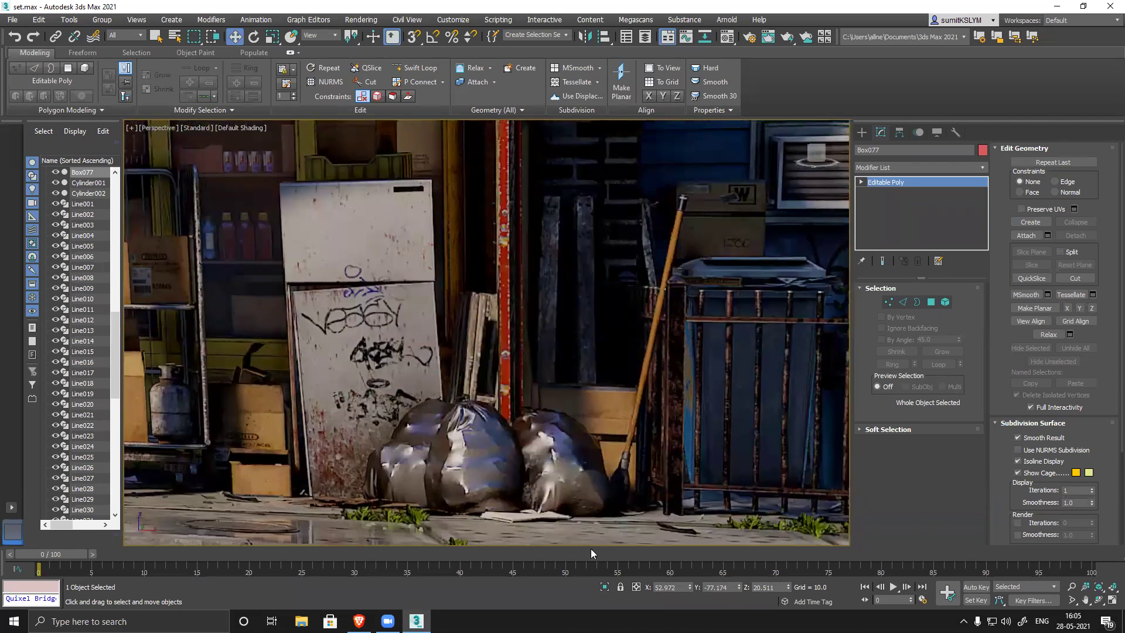
{"action": "middle_click_drag", "start_coordinate": [570, 255], "coordinate": [444, 265]}
{"action": "middle_click_drag", "start_coordinate": [609, 357], "coordinate": [437, 363]}
{"action": "scroll", "coordinate": [623, 356], "scroll_direction": "down", "scroll_amount": 5}
{"action": "scroll", "coordinate": [642, 399], "scroll_direction": "up", "scroll_amount": 3}
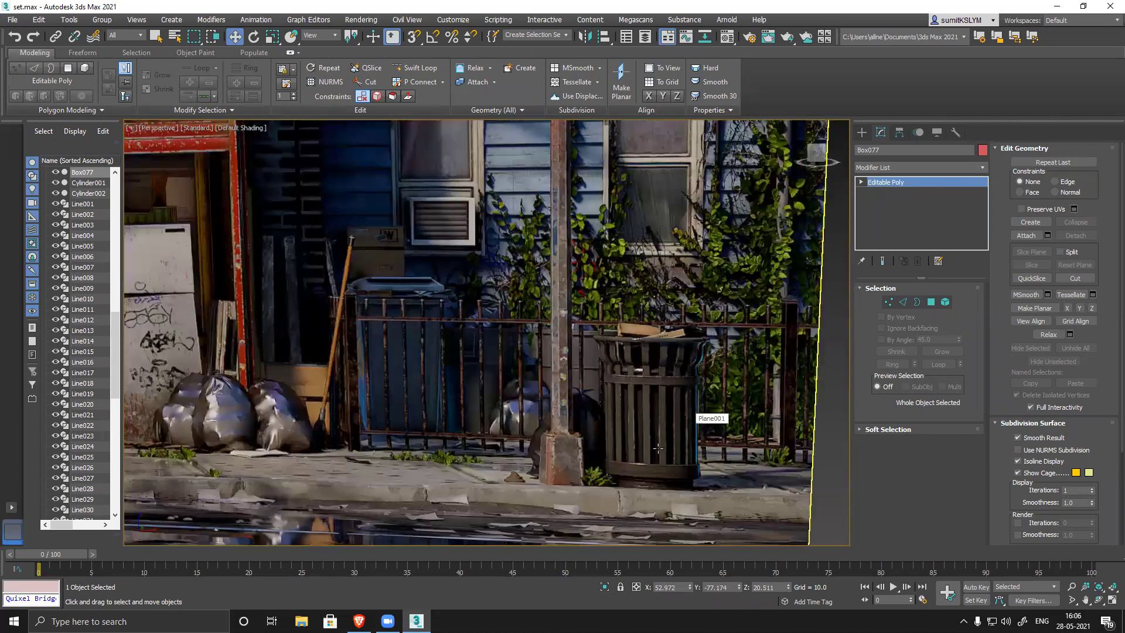
- Examine the upper facades of the blue and brick buildings in the reference image, including windows, cables and air conditioners
{"action": "middle_click_drag", "start_coordinate": [645, 303], "coordinate": [622, 459]}
{"action": "middle_click_drag", "start_coordinate": [618, 310], "coordinate": [605, 385]}
{"action": "middle_click_drag", "start_coordinate": [533, 194], "coordinate": [537, 271]}
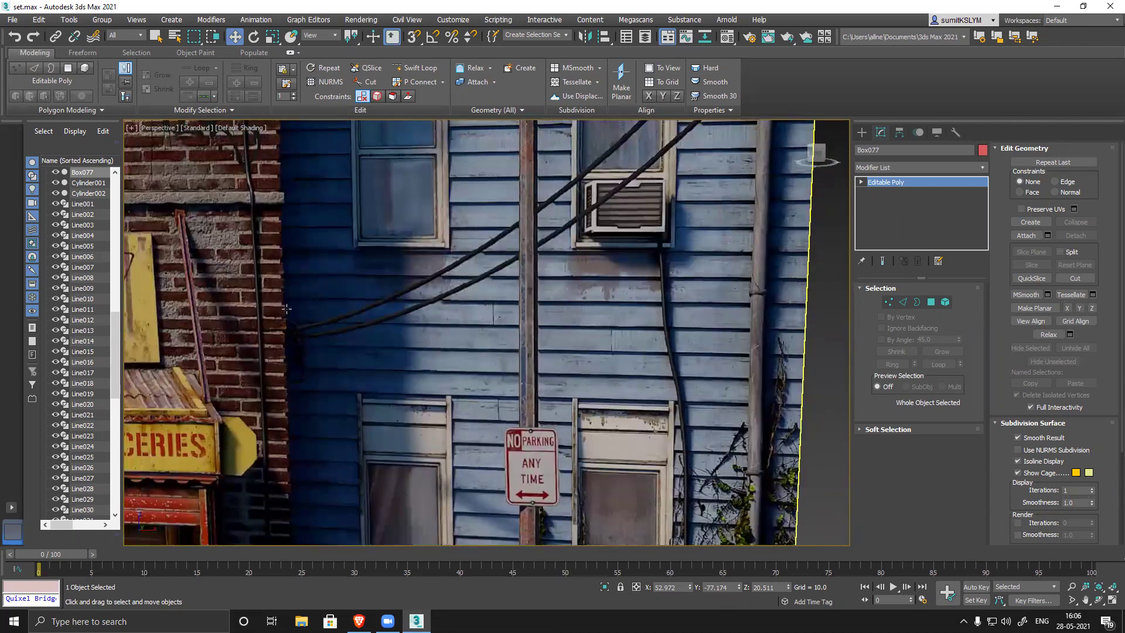
{"action": "scroll", "coordinate": [458, 358], "scroll_direction": "down", "scroll_amount": 5}
{"action": "scroll", "coordinate": [385, 334], "scroll_direction": "up", "scroll_amount": 5}
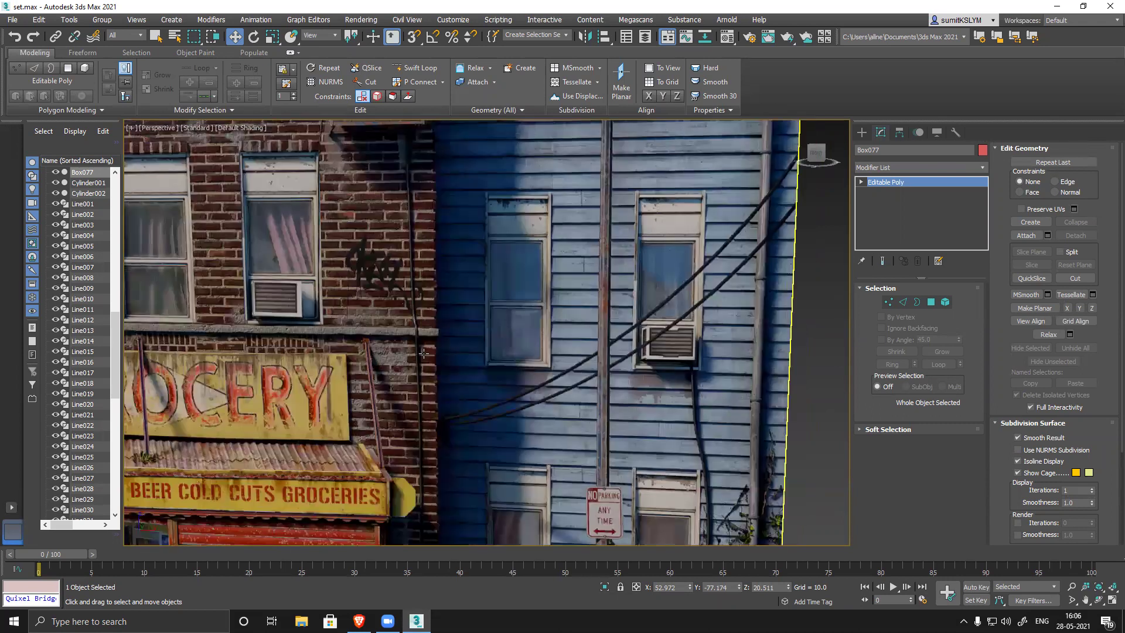
{"action": "scroll", "coordinate": [472, 382], "scroll_direction": "up", "scroll_amount": 3}
{"action": "scroll", "coordinate": [431, 409], "scroll_direction": "down", "scroll_amount": 4}
- Return to the modelled set, save the scene, deselect the bin and turn edged faces back on
{"action": "middle_click_drag", "start_coordinate": [431, 409], "coordinate": [205, 322]}
{"action": "scroll", "coordinate": [513, 425], "scroll_direction": "down", "scroll_amount": 2}
{"action": "middle_click_drag", "start_coordinate": [513, 425], "coordinate": [645, 365]}
{"action": "scroll", "coordinate": [646, 365], "scroll_direction": "down", "scroll_amount": 5}
{"action": "middle_click_drag", "start_coordinate": [466, 408], "coordinate": [533, 391]}
{"action": "key", "text": "ctrl+s"}
{"action": "left_click", "coordinate": [527, 436]}
{"action": "mouse_move", "coordinate": [527, 436]}
{"action": "middle_mouse_down", "text": "alt"}
{"action": "mouse_move", "coordinate": [451, 437]}
{"action": "mouse_move", "coordinate": [565, 439]}
{"action": "mouse_move", "coordinate": [500, 464]}
{"action": "mouse_move", "coordinate": [503, 422]}
{"action": "middle_mouse_up", "text": "alt"}
{"action": "key", "text": "F4"}
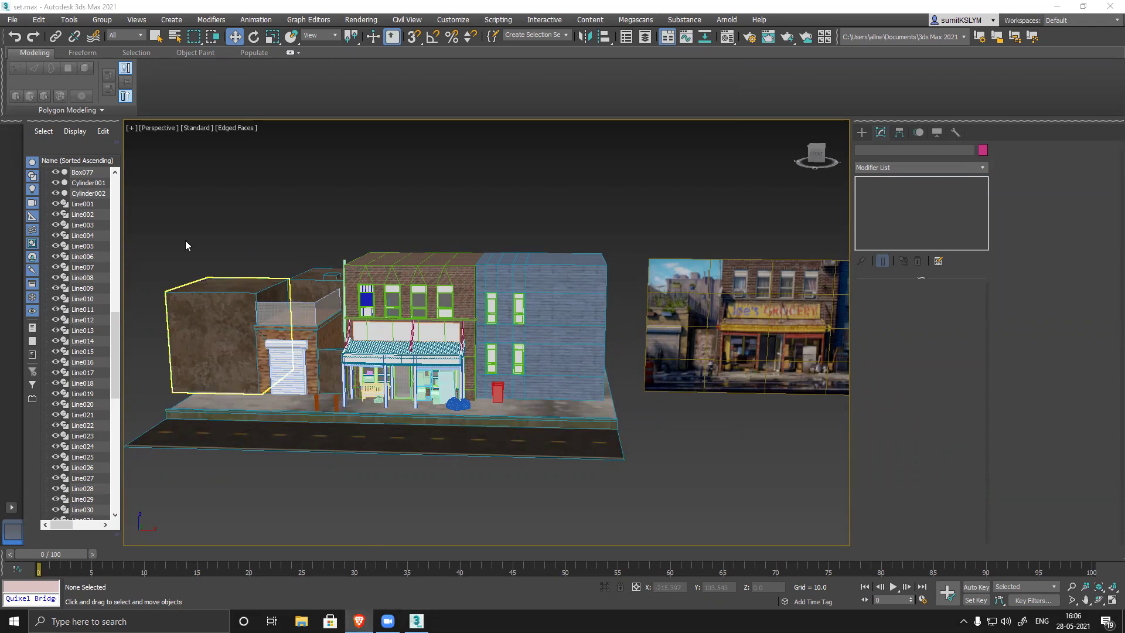
- Switch to the browser and log in again to the virtual learning site with the account username and password
{"action": "key", "text": "alt+Tab"}
{"action": "left_click", "coordinate": [1094, 74]}
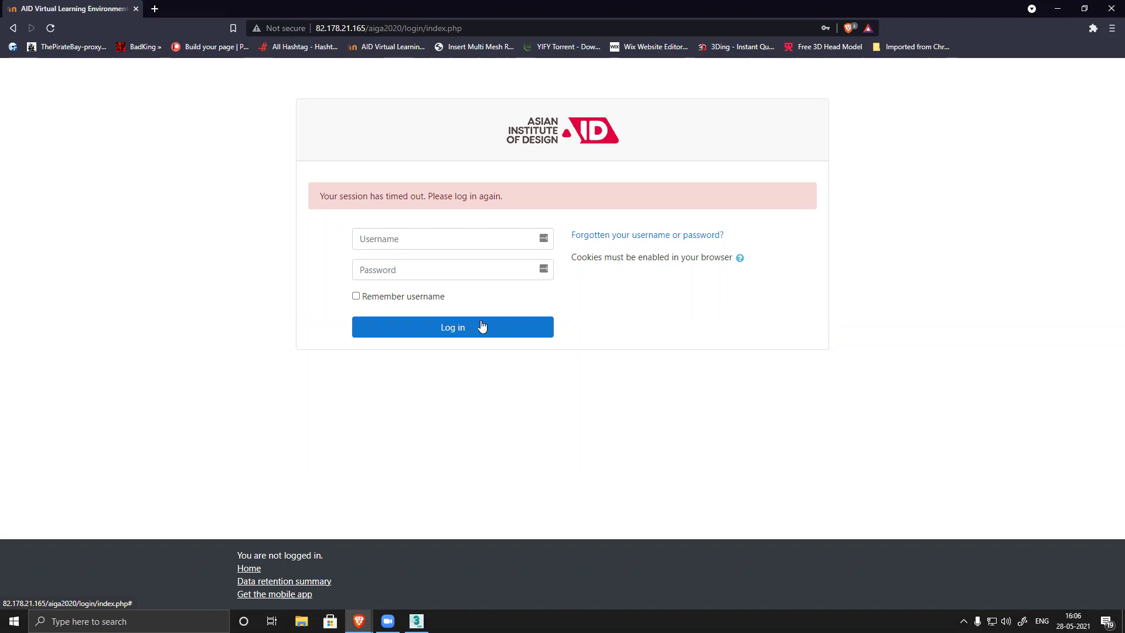
{"action": "left_click", "coordinate": [444, 240]}
{"action": "left_click", "coordinate": [416, 271]}
{"action": "left_click", "coordinate": [429, 334]}
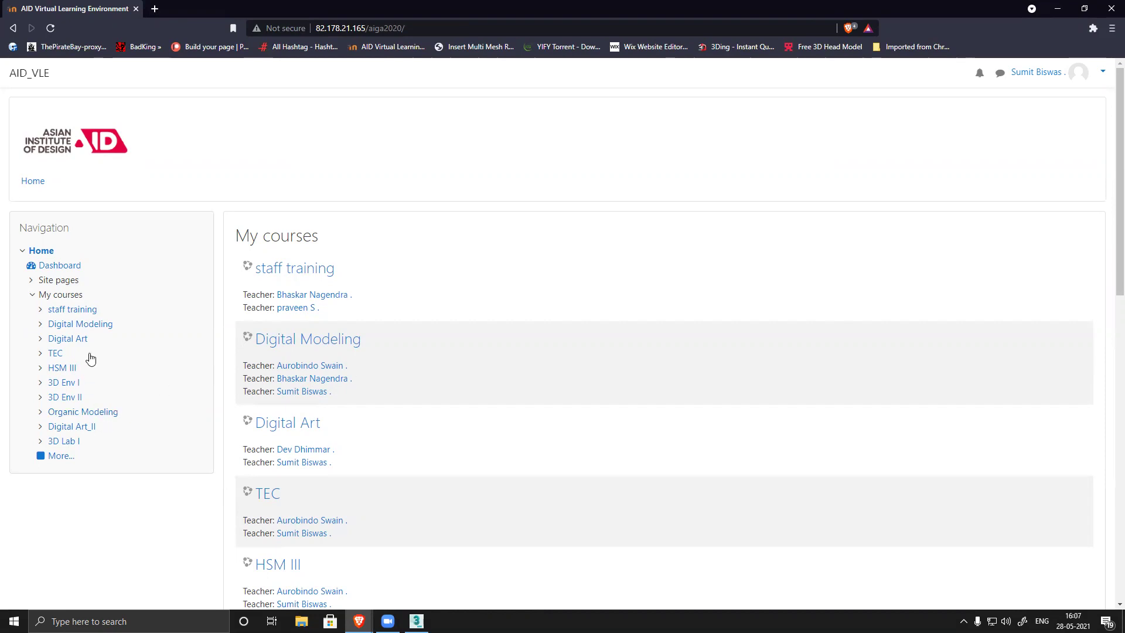
- Open the Digital Modeling course and turn editing on
{"action": "left_click", "coordinate": [82, 324]}
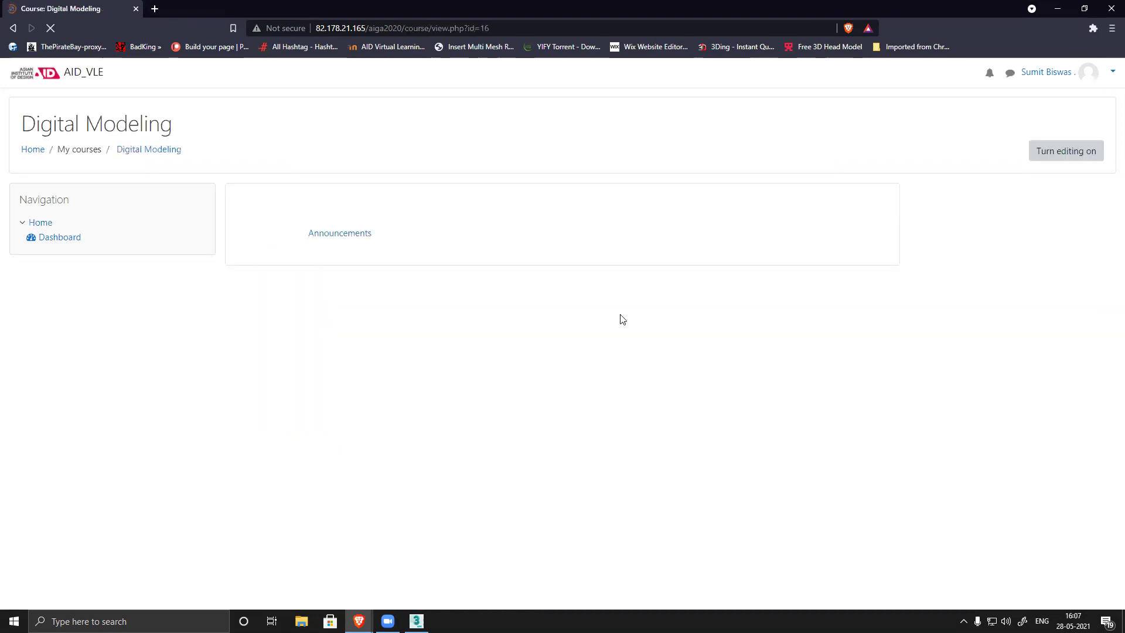
{"action": "left_click", "coordinate": [1049, 154]}
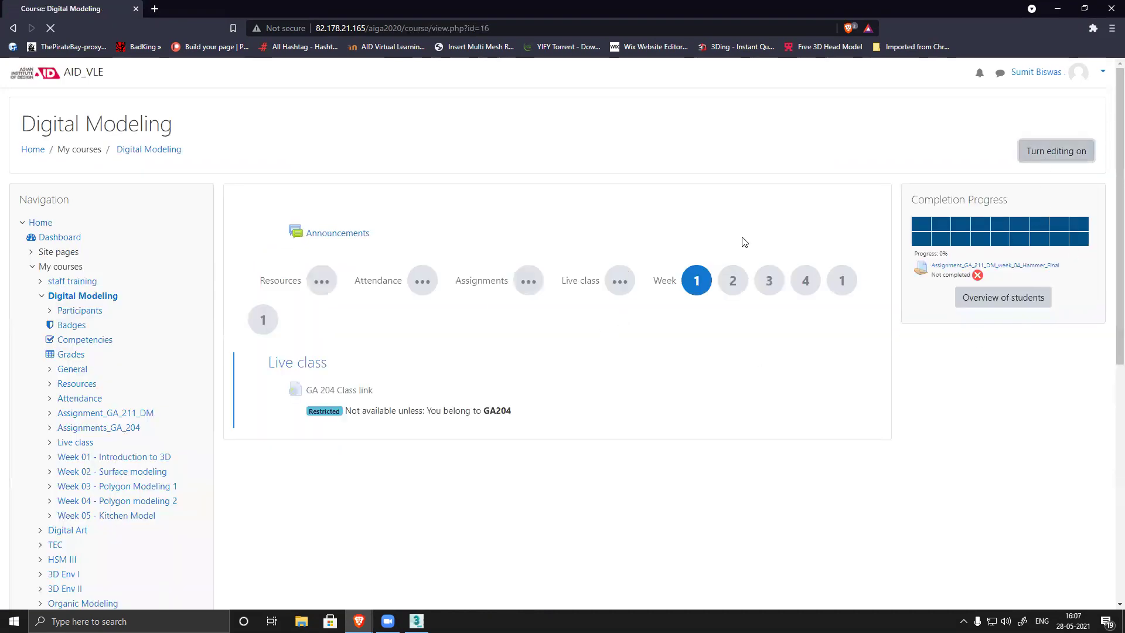
{"action": "scroll", "coordinate": [464, 421], "scroll_direction": "down", "scroll_amount": 1}
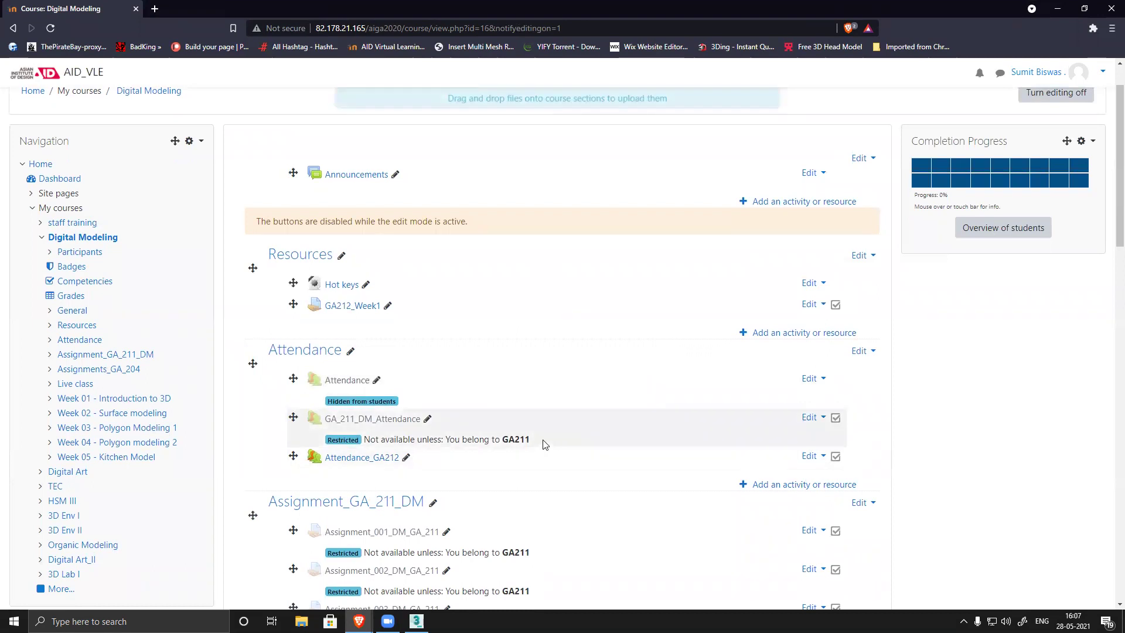
- View all submissions of the GA212_Week1 assignment and return to the course page
{"action": "left_click", "coordinate": [356, 306]}
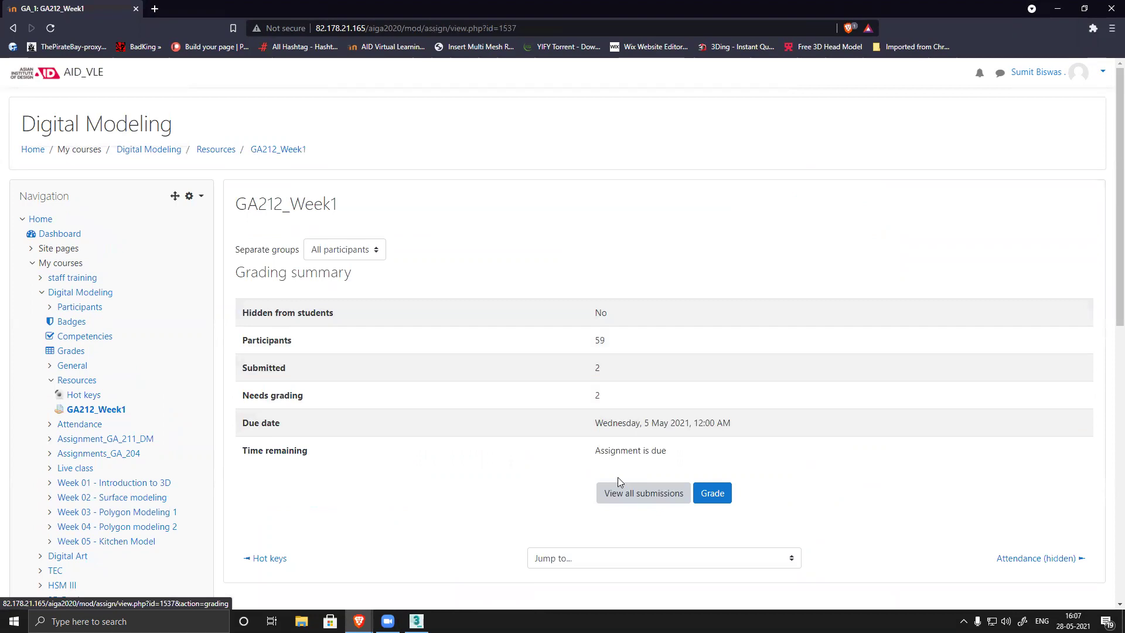
{"action": "left_click", "coordinate": [648, 499]}
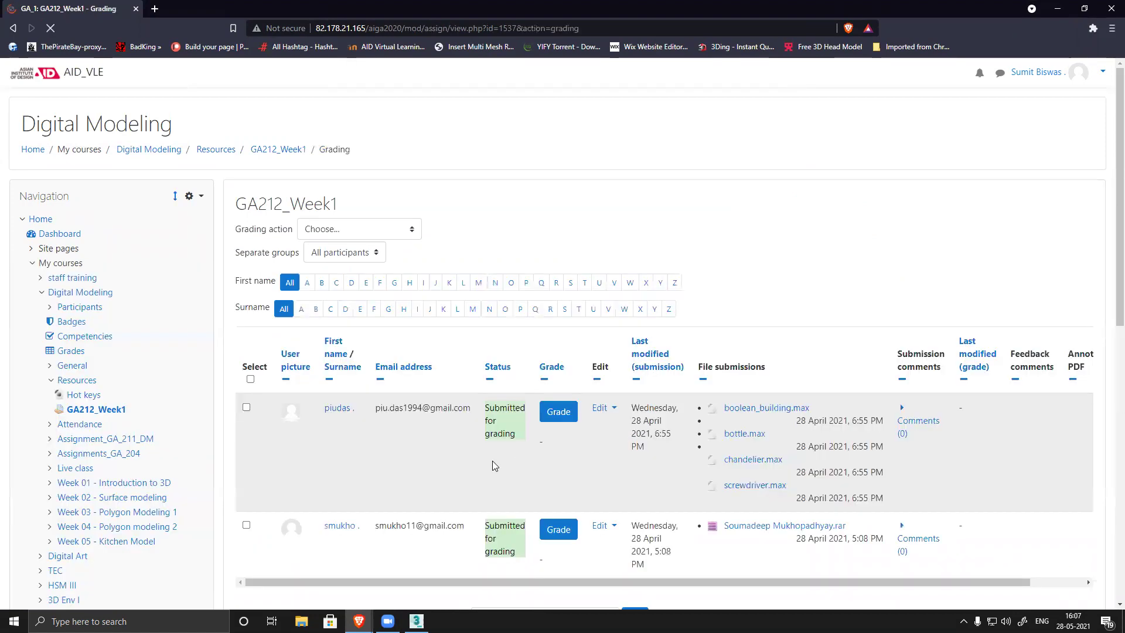
{"action": "key", "text": "alt+Left"}
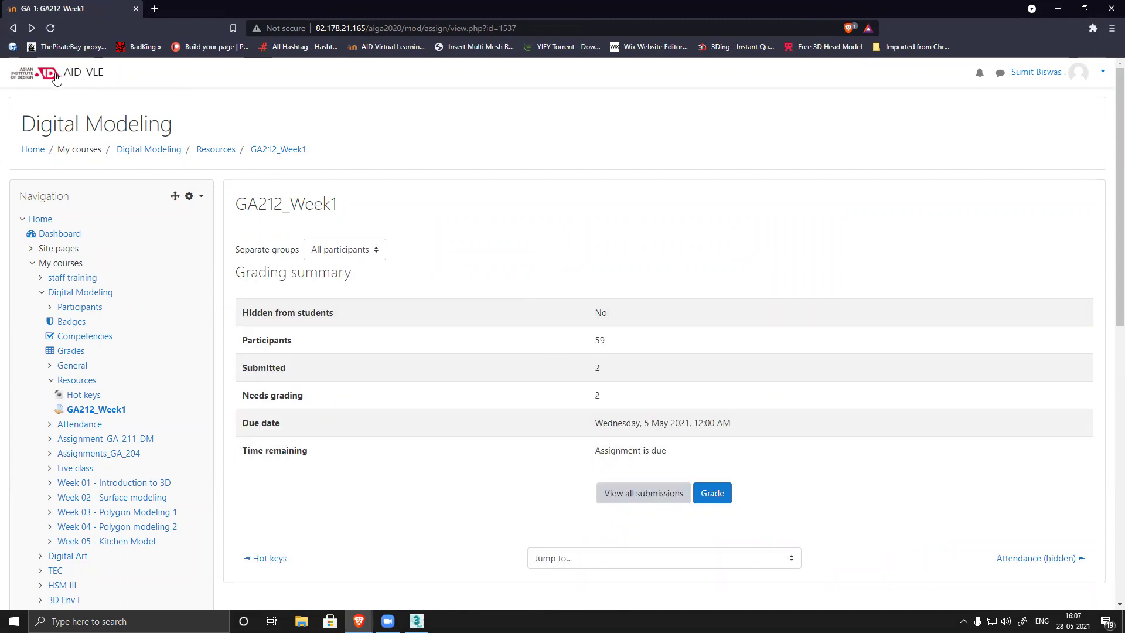
{"action": "key", "text": "alt+Left"}
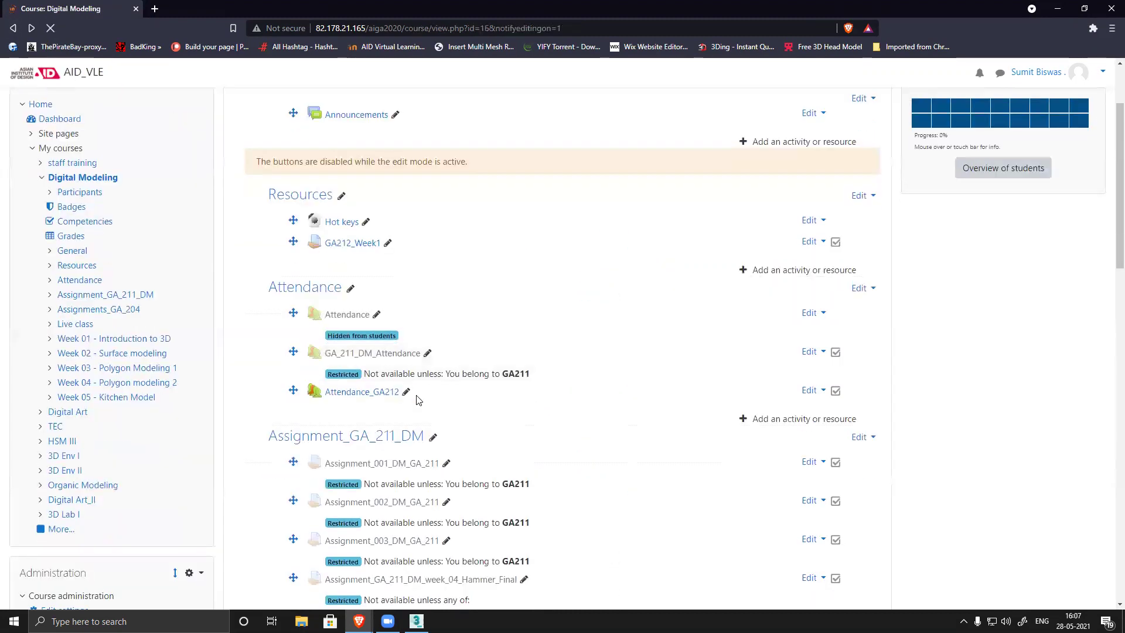
- Open the Attendance_GA212 activity and add a session dated 28 May 2021 for group GA212
{"action": "left_click", "coordinate": [368, 401]}
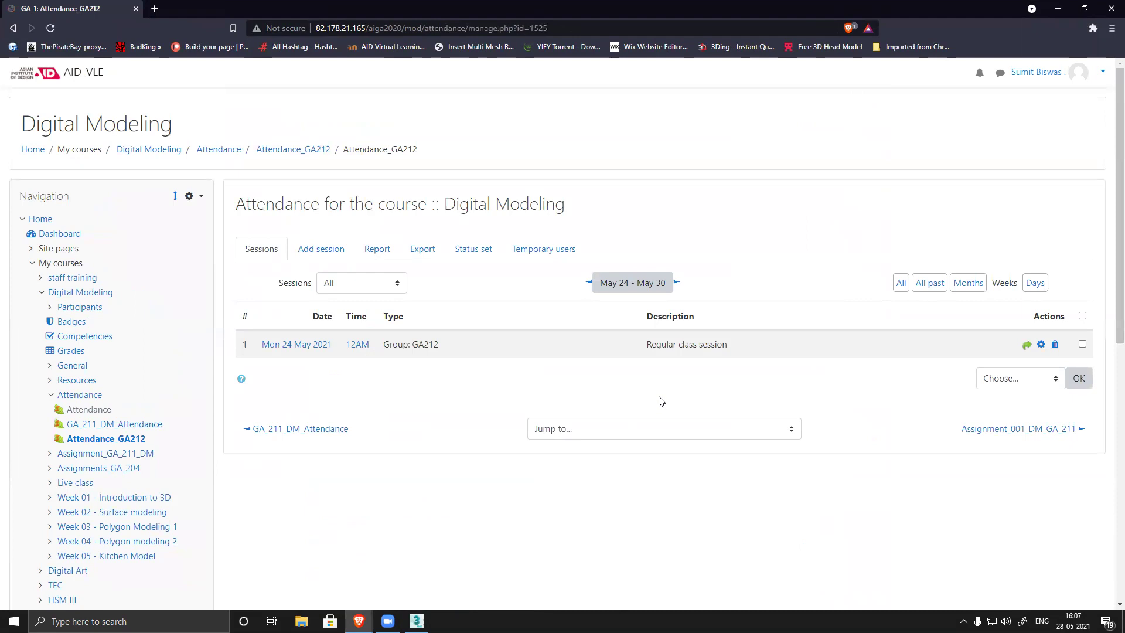
{"action": "left_click", "coordinate": [321, 249]}
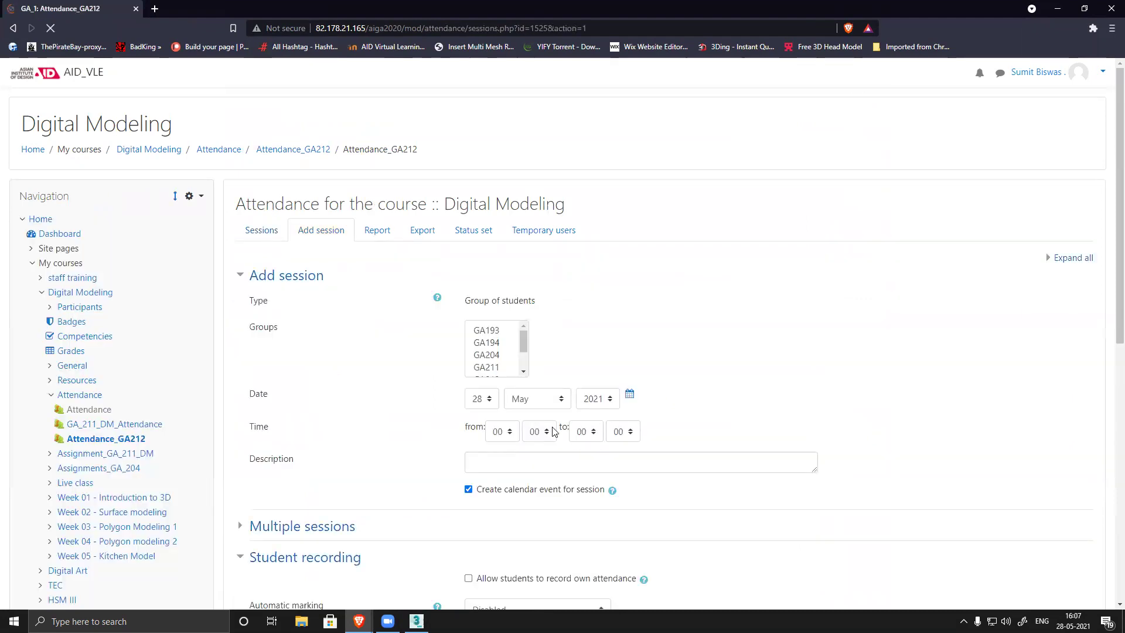
{"action": "scroll", "coordinate": [519, 353], "scroll_direction": "down", "scroll_amount": 1}
{"action": "left_click", "coordinate": [497, 359]}
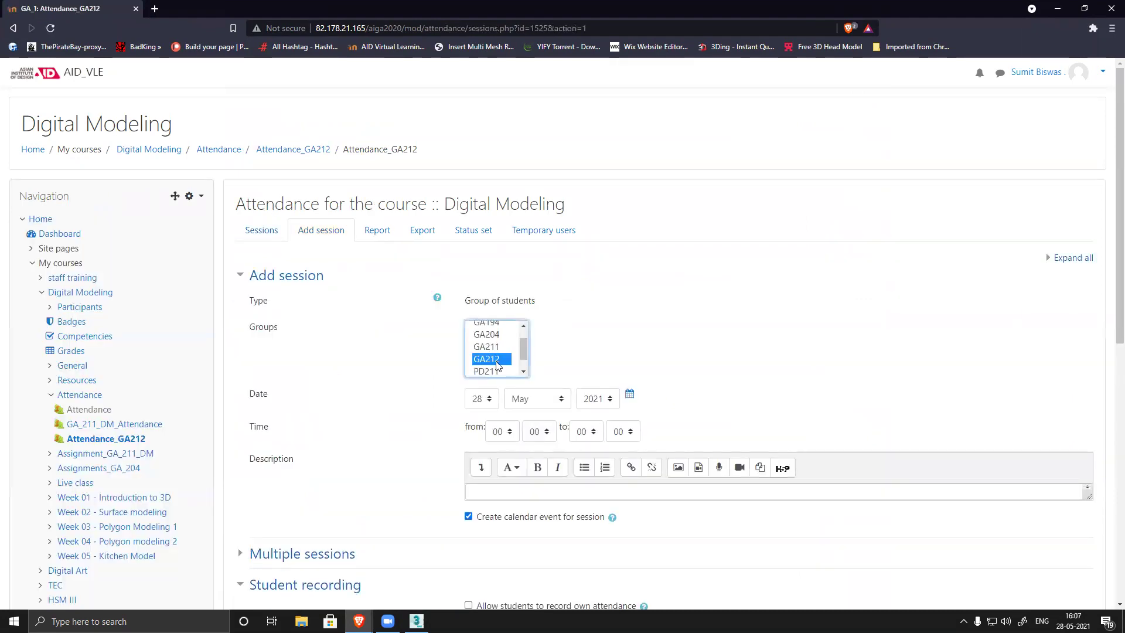
{"action": "scroll", "coordinate": [568, 507], "scroll_direction": "down", "scroll_amount": 5}
{"action": "left_click", "coordinate": [487, 393]}
- Open the Fri 28 May 2021 session for taking attendance and list the students without paging
{"action": "scroll", "coordinate": [698, 422], "scroll_direction": "down", "scroll_amount": 9}
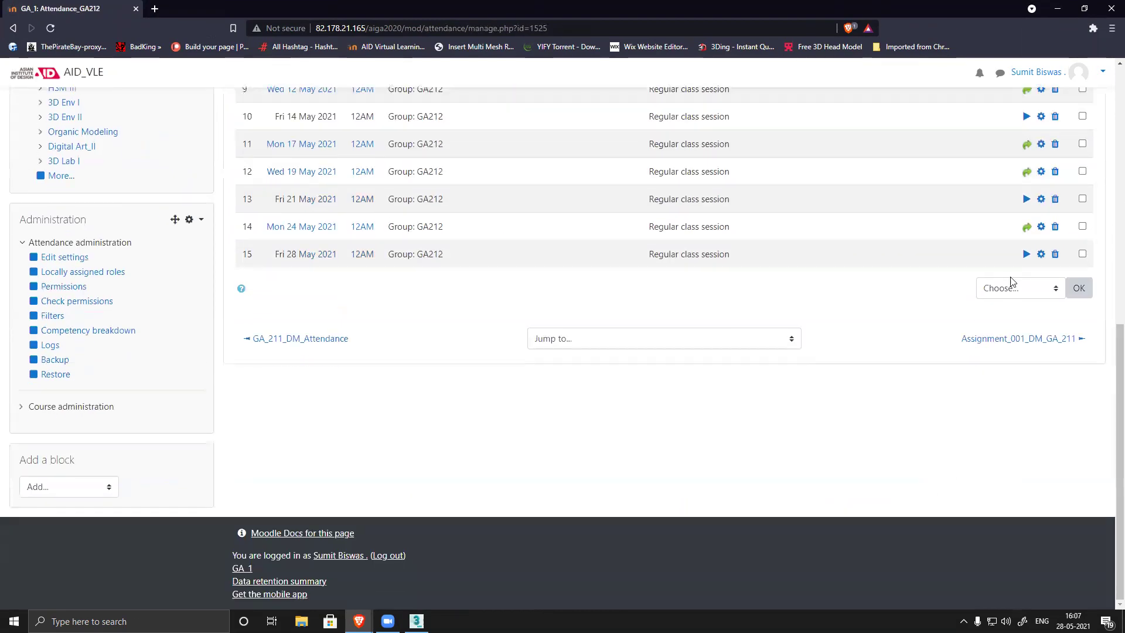
{"action": "left_click", "coordinate": [1026, 254]}
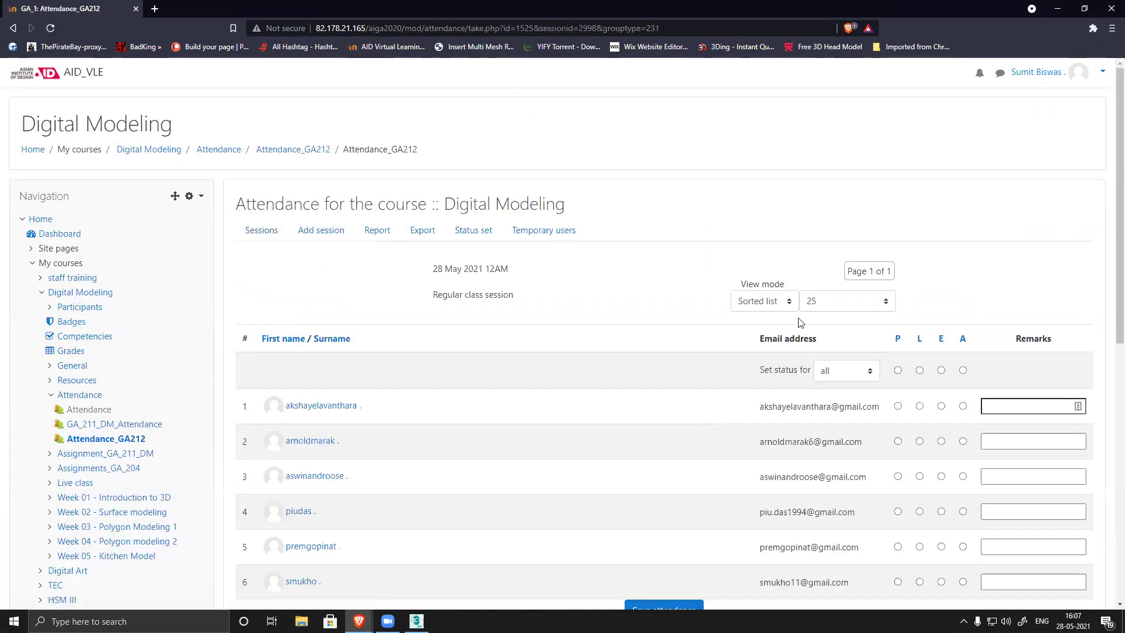
{"action": "left_click", "coordinate": [836, 301]}
{"action": "left_click", "coordinate": [844, 319]}
- Mark all students present except the second and sixth in the list, mark those two absent, and save the attendance
{"action": "left_click", "coordinate": [963, 357]}
{"action": "scroll", "coordinate": [646, 382], "scroll_direction": "down", "scroll_amount": 2}
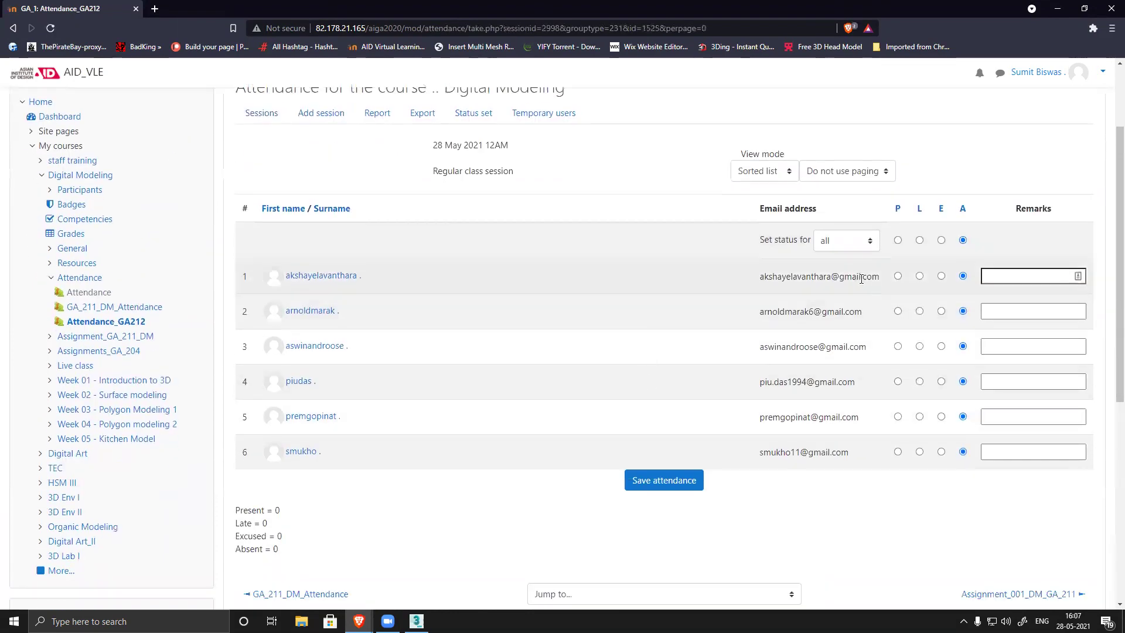
{"action": "left_click", "coordinate": [899, 241]}
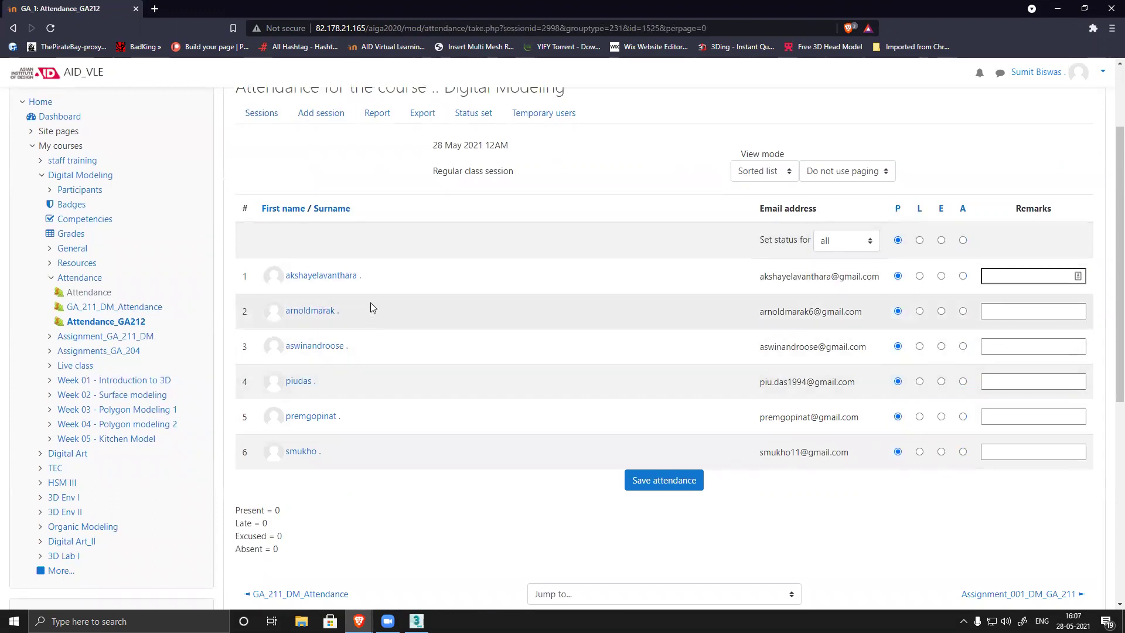
{"action": "left_click", "coordinate": [963, 312]}
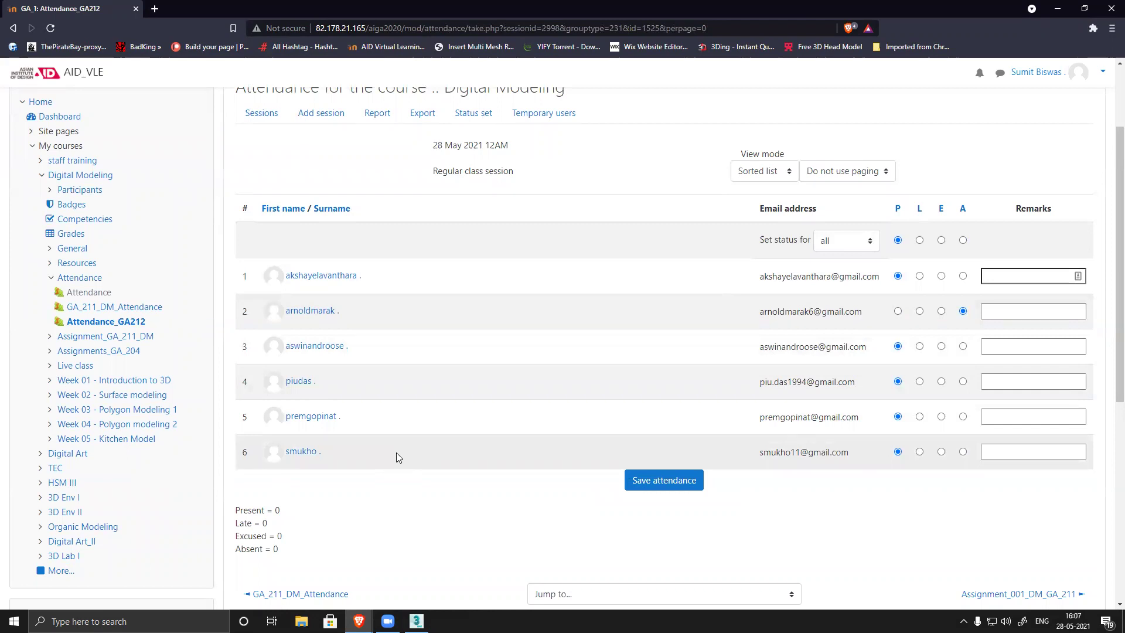
{"action": "left_click", "coordinate": [963, 452]}
{"action": "left_click", "coordinate": [664, 480]}
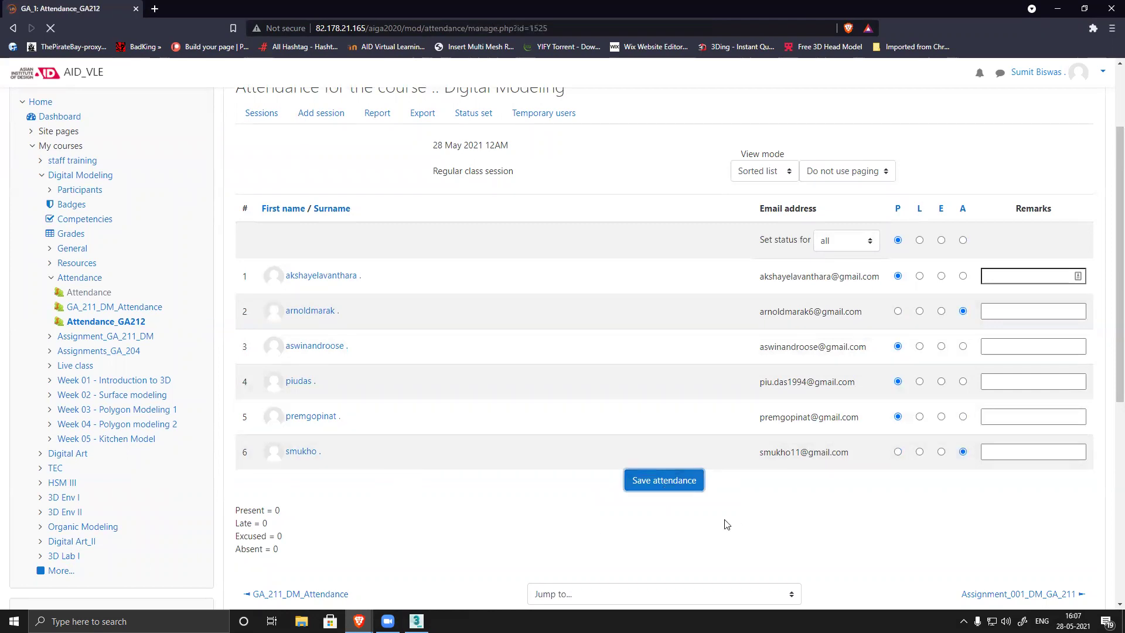
{"action": "scroll", "coordinate": [510, 465], "scroll_direction": "down", "scroll_amount": 5}
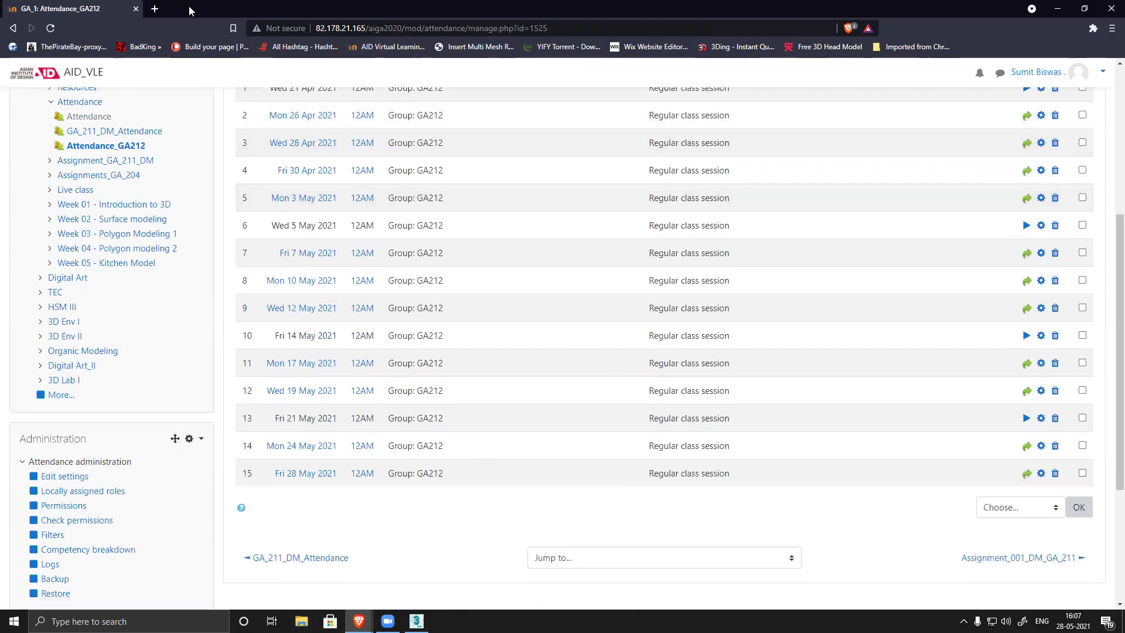
- Close the browser to return to the storefront scene in 3ds Max and save set.max
{"action": "left_click", "coordinate": [1109, 8]}
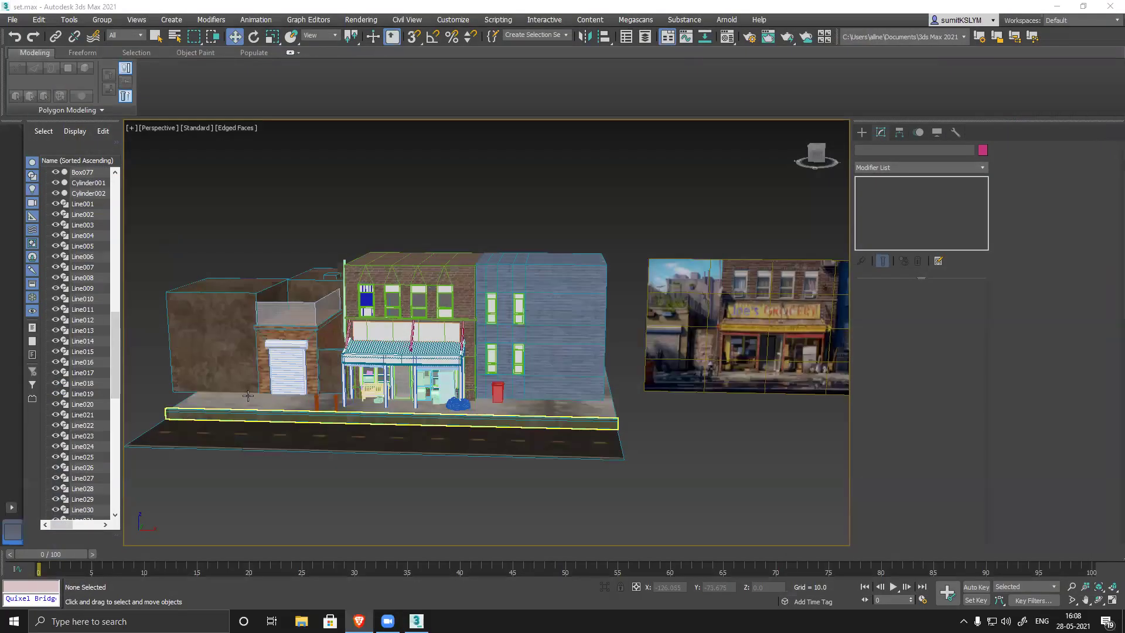
{"action": "left_click", "coordinate": [13, 21]}
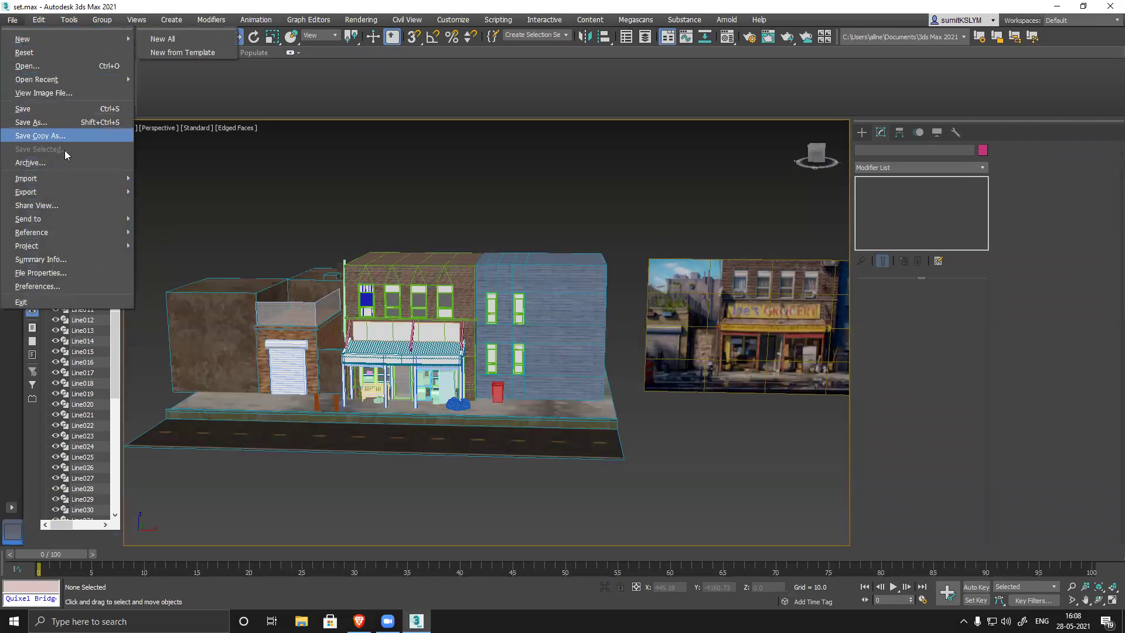
{"action": "left_click", "coordinate": [27, 109]}
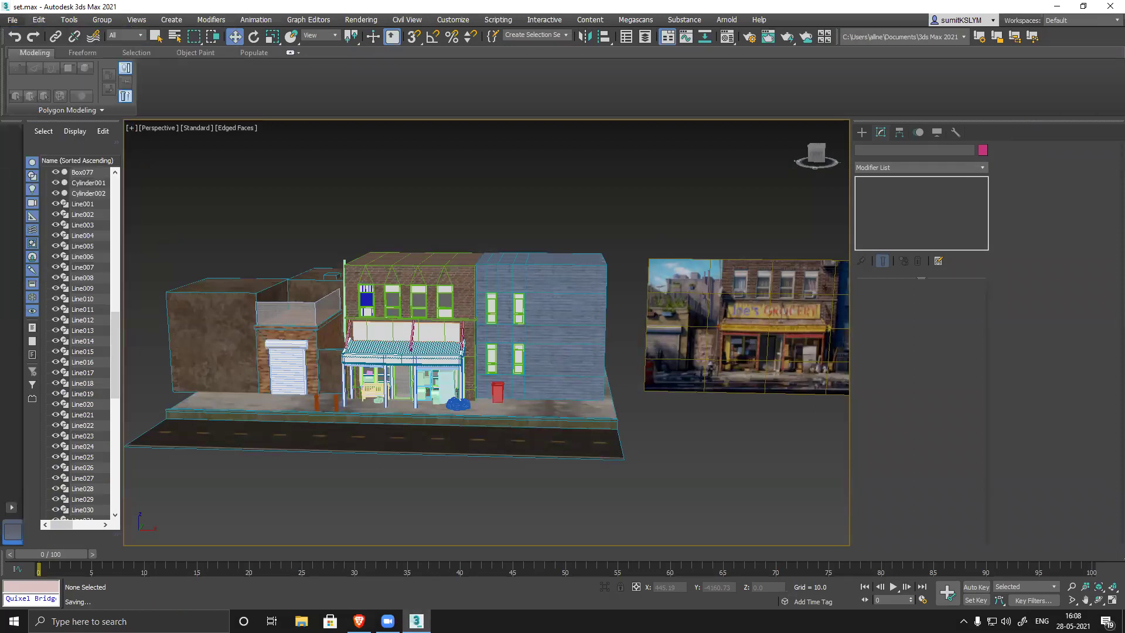